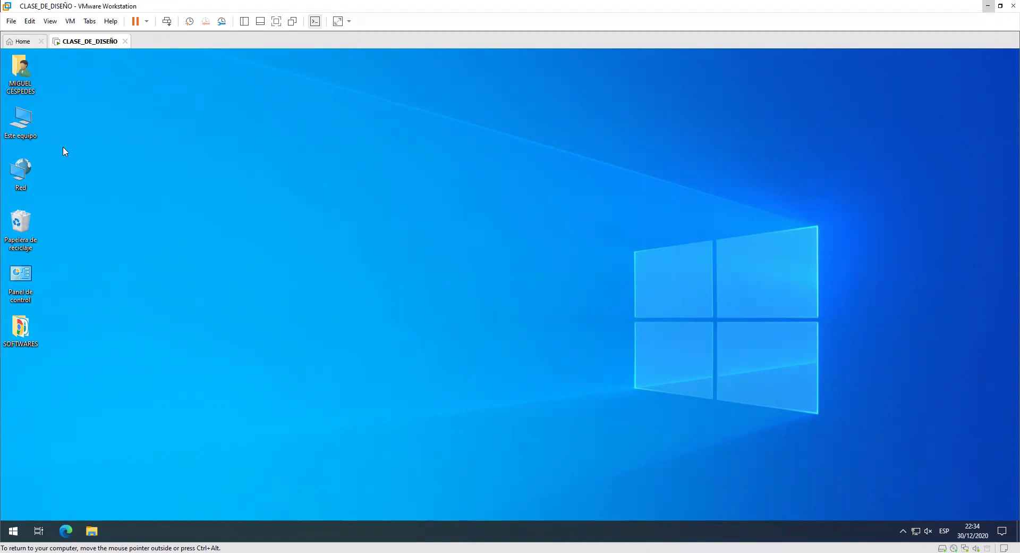
# Check the network status from the Red icon's properties, then close it.
pyautogui.rightClick(22, 167)
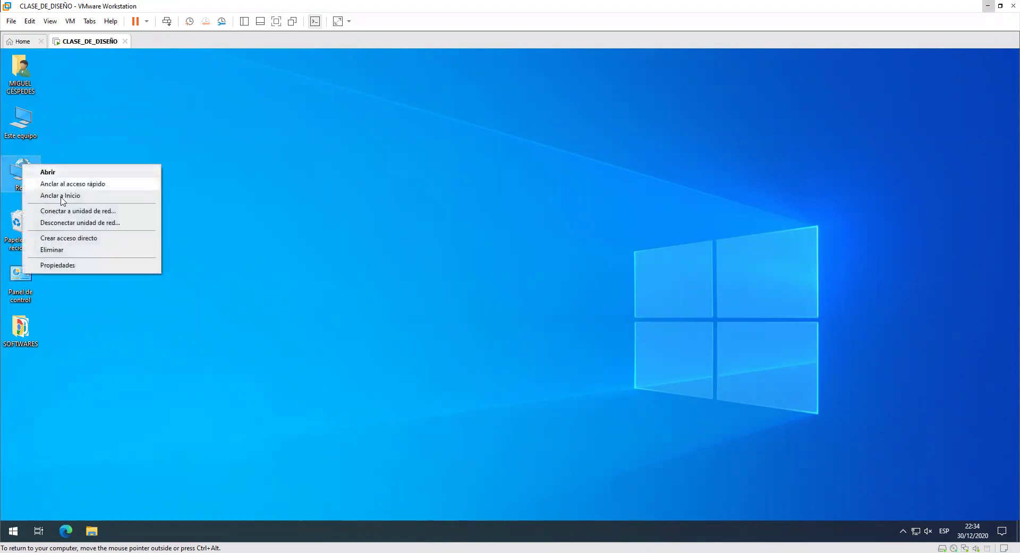
pyautogui.click(151, 141)
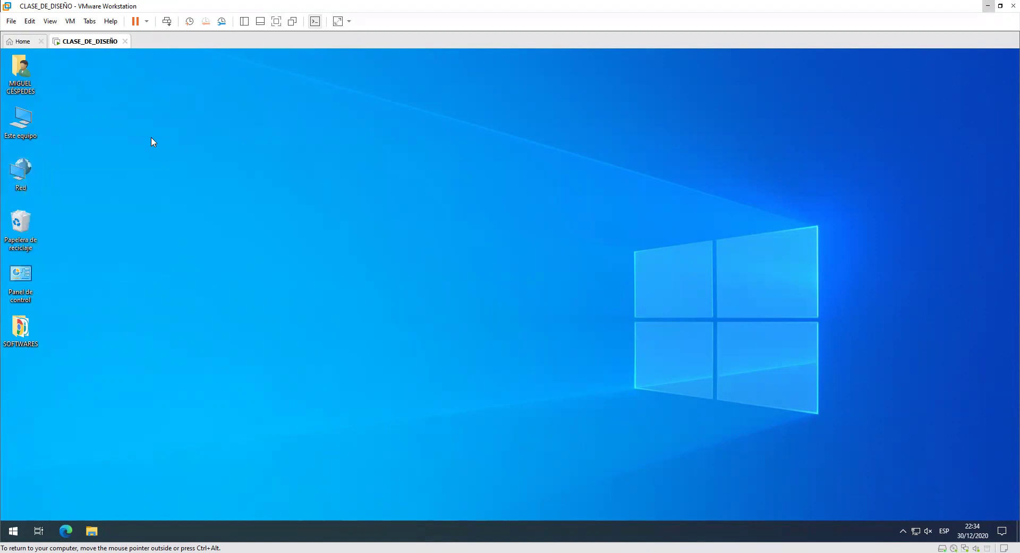
pyautogui.rightClick(26, 171)
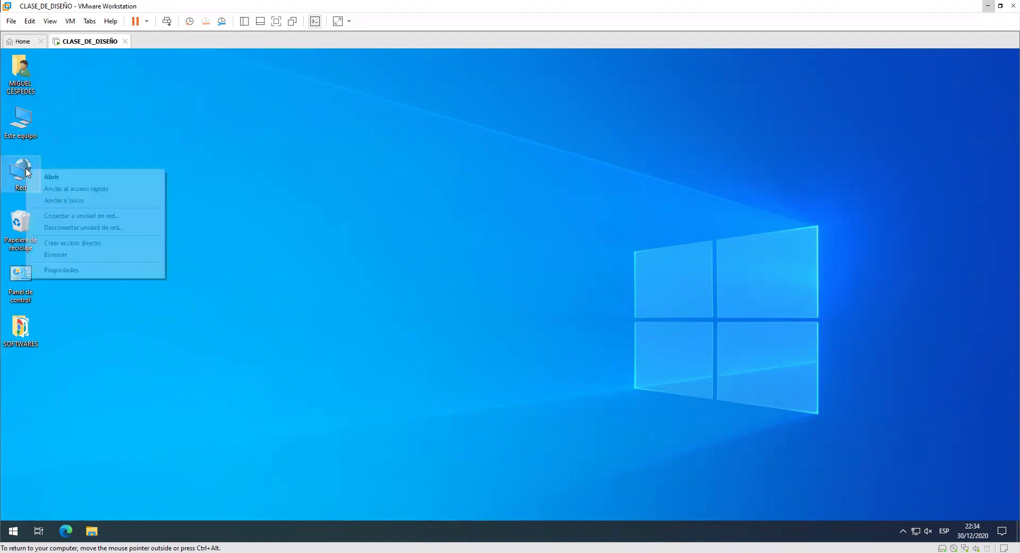
pyautogui.click(151, 279)
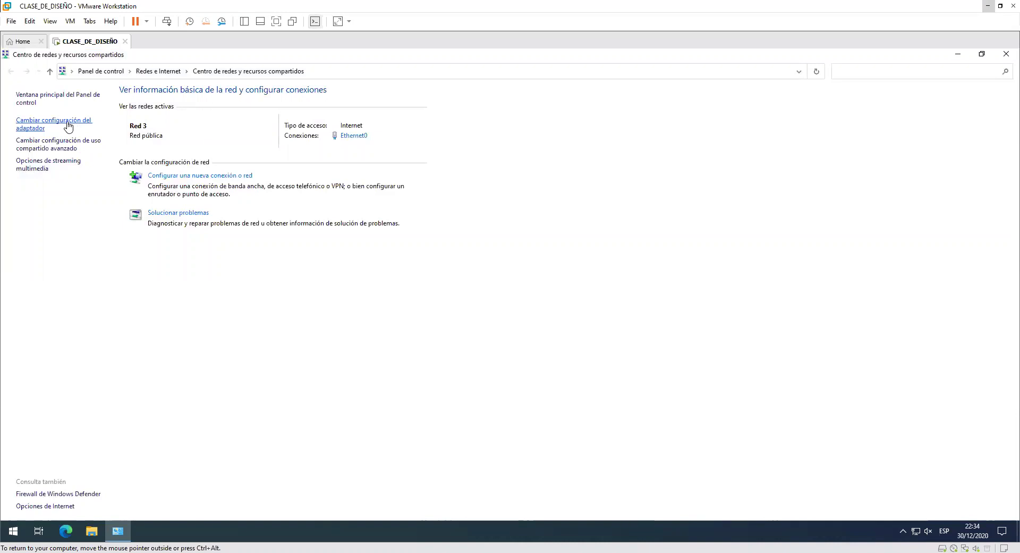
pyautogui.click(1007, 54)
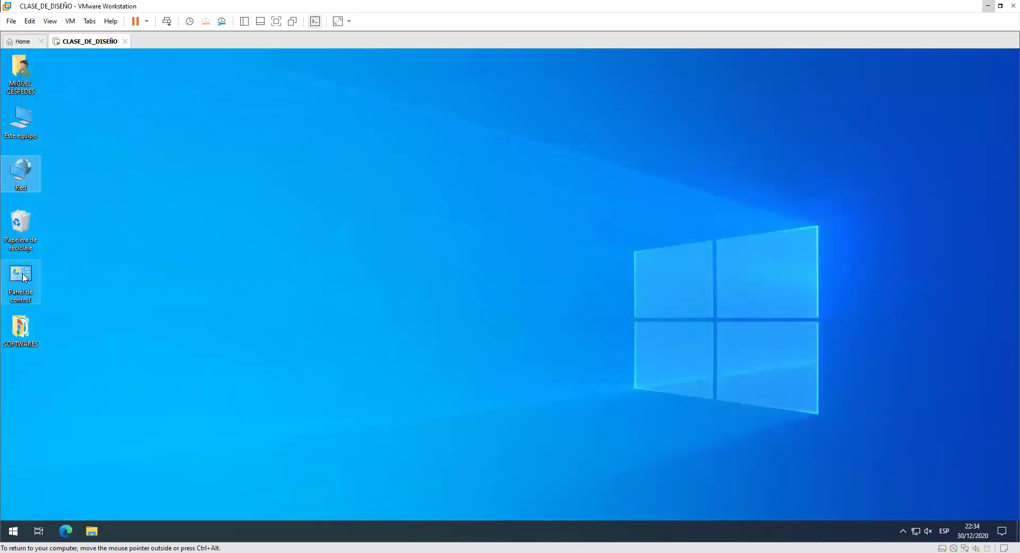
# Review the Centro de redes y recursos compartidos via Panel de control and the Red icon.
pyautogui.doubleClick(22, 277)
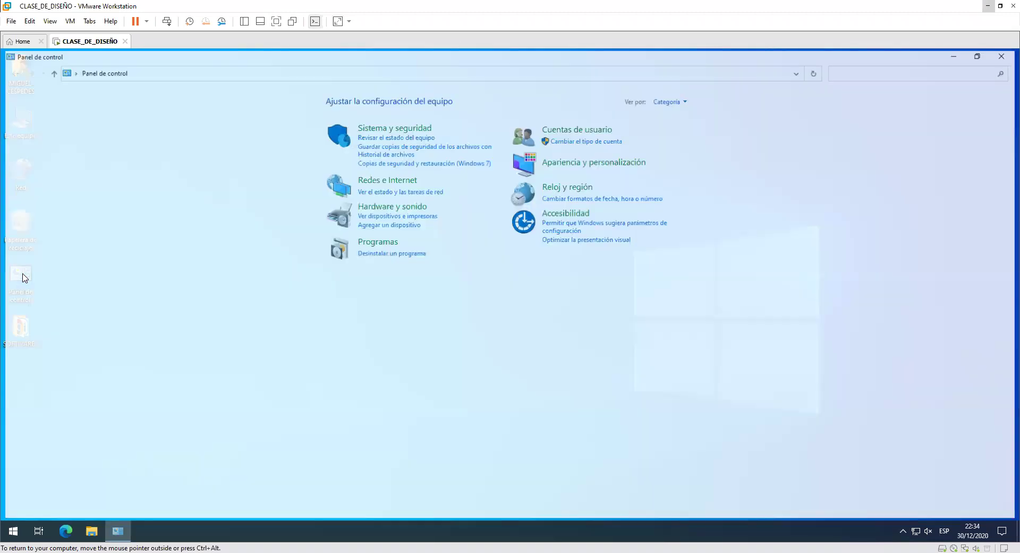
pyautogui.click(393, 184)
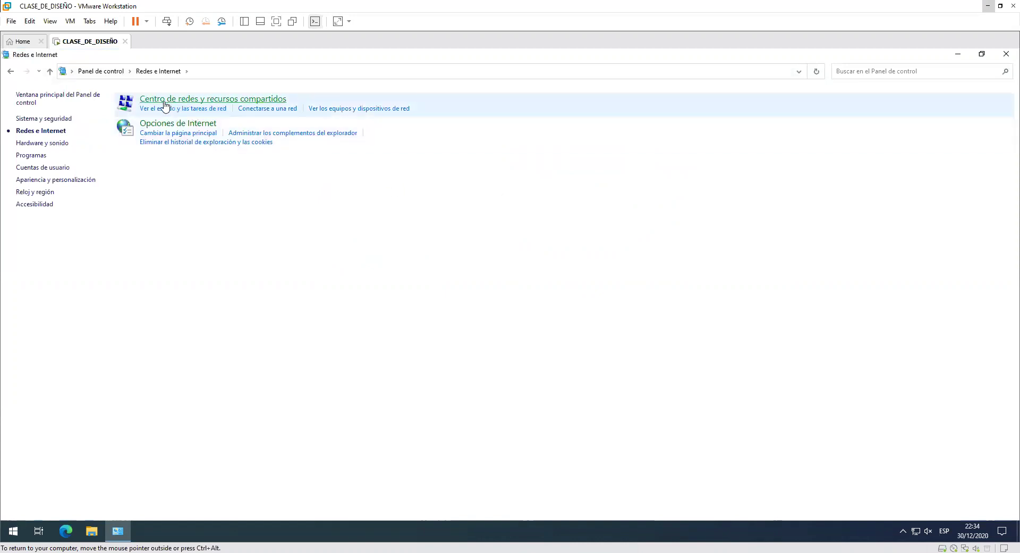
pyautogui.click(260, 100)
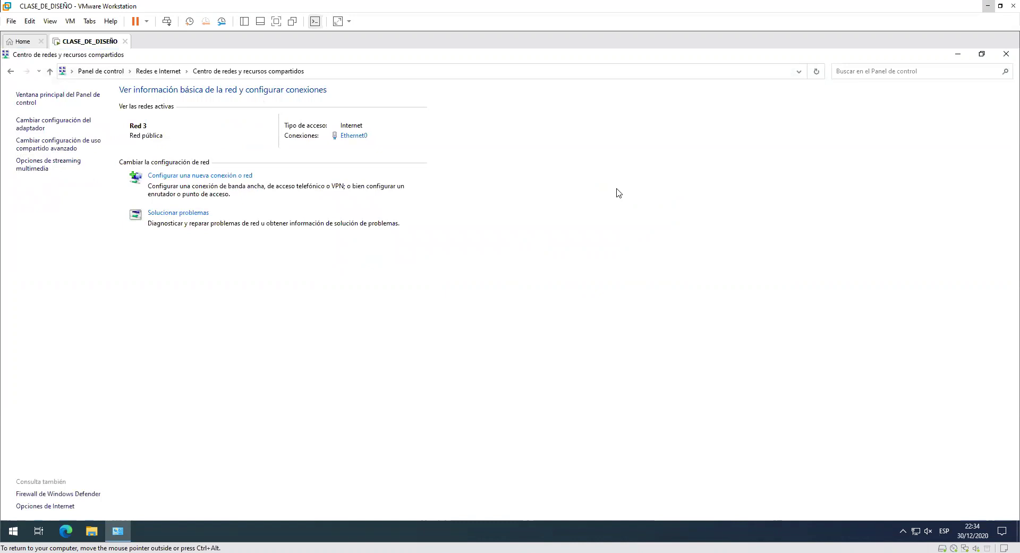
pyautogui.click(1007, 53)
pyautogui.rightClick(27, 171)
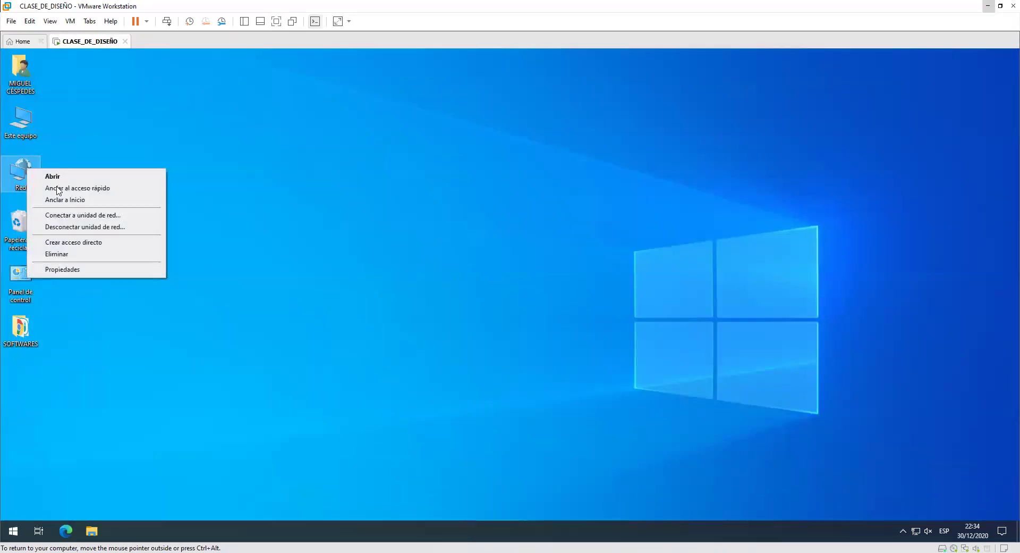
pyautogui.click(100, 270)
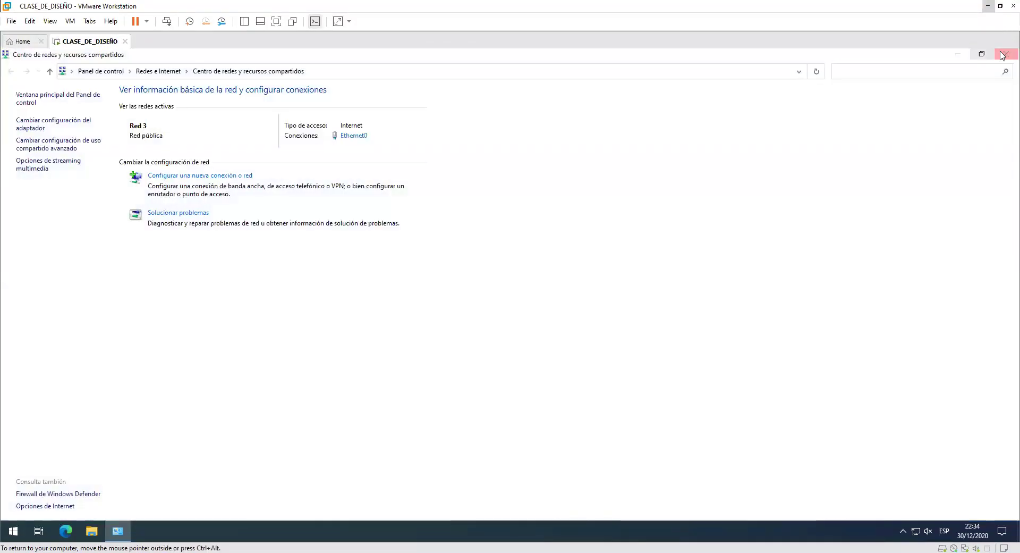
pyautogui.click(1007, 54)
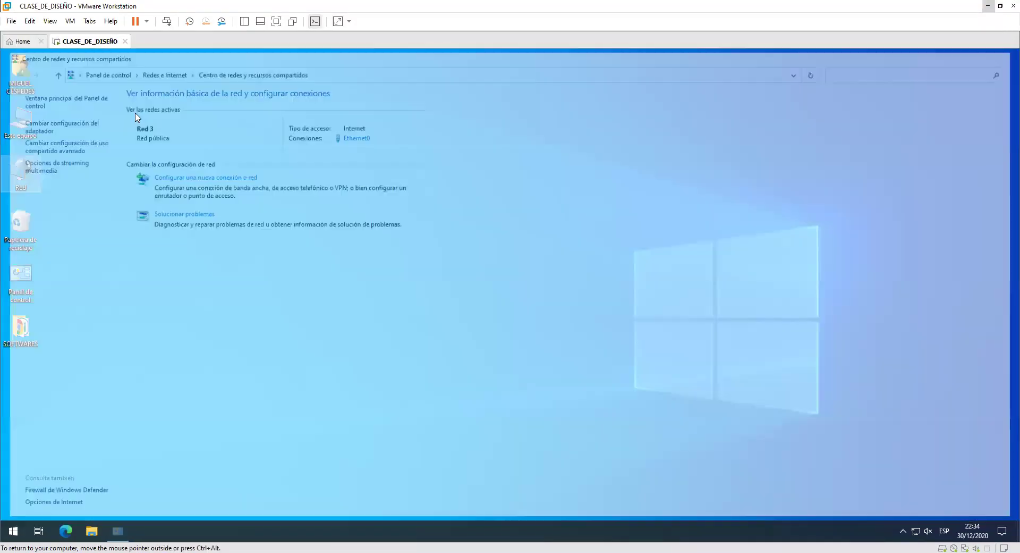
# Delete the Red and Panel de control shortcuts, then move Papelera de reciclaje and SOFTWARES up.
pyautogui.rightClick(27, 170)
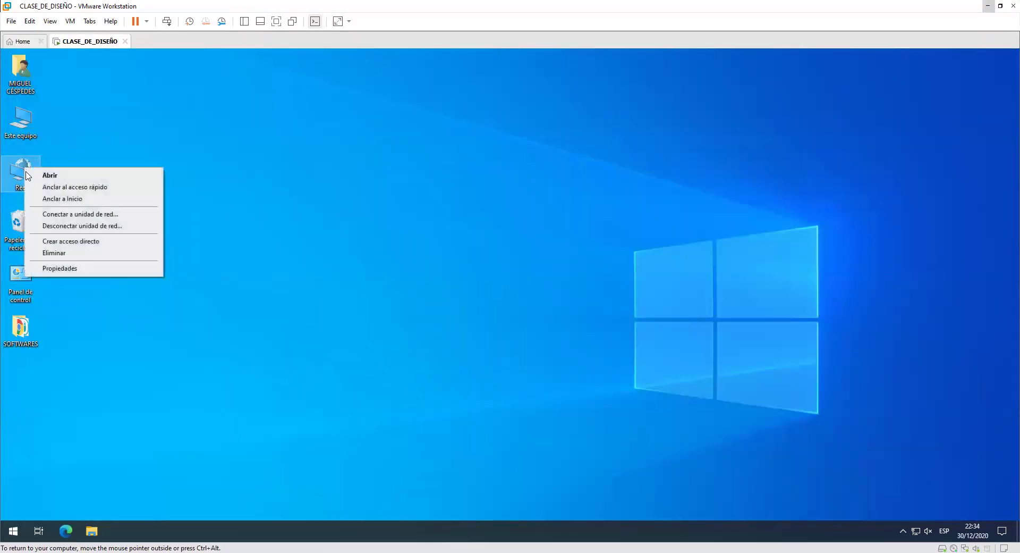
pyautogui.click(84, 254)
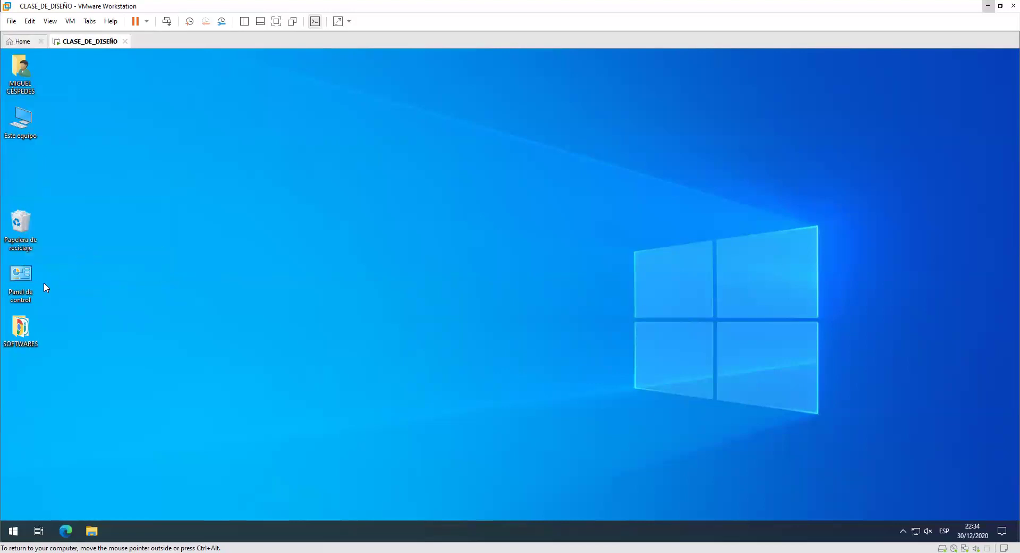
pyautogui.rightClick(29, 285)
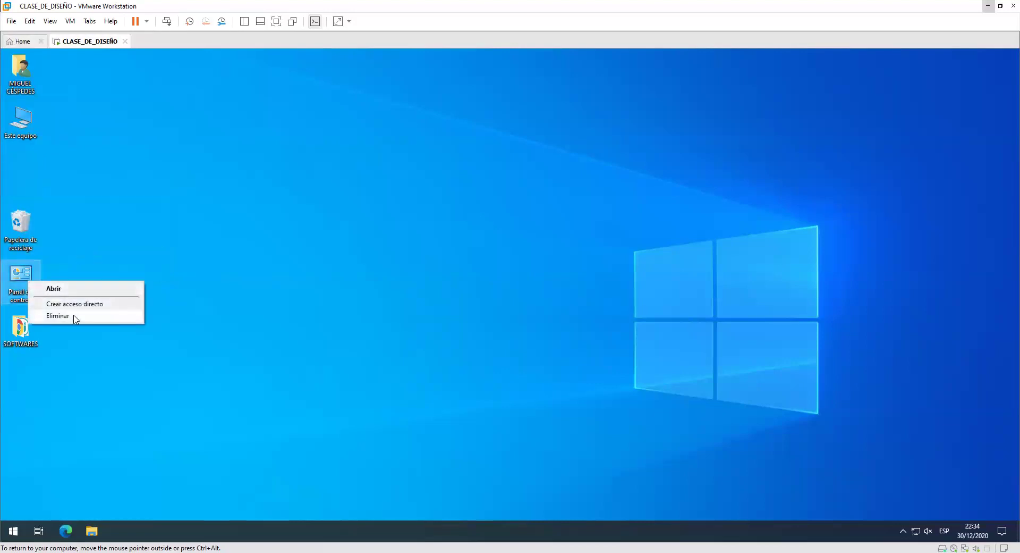
pyautogui.click(58, 315)
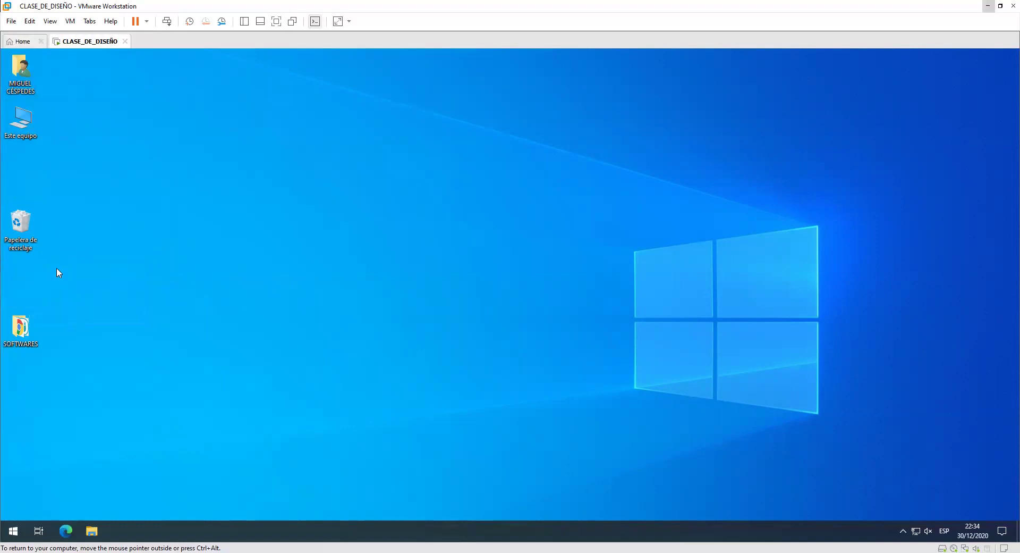
pyautogui.moveTo(21, 223); pyautogui.dragTo(31, 166)
pyautogui.moveTo(30, 319); pyautogui.dragTo(28, 223)
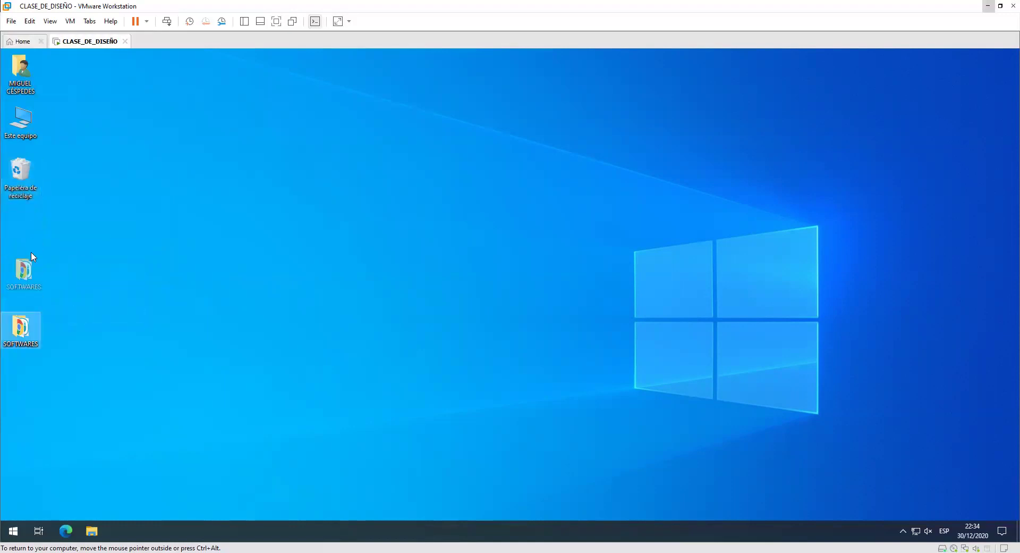
pyautogui.click(16, 530)
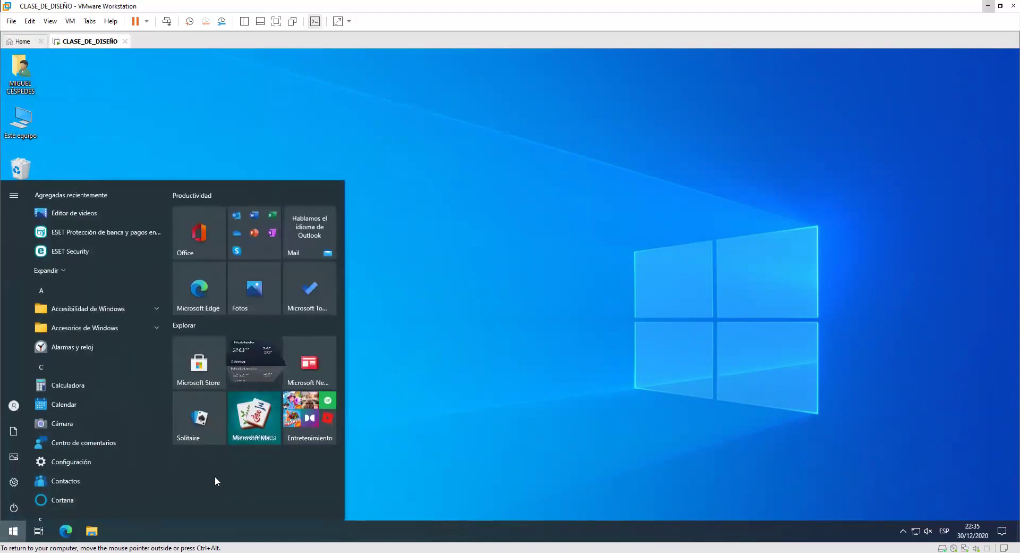
pyautogui.write('control')
pyautogui.press('Return')
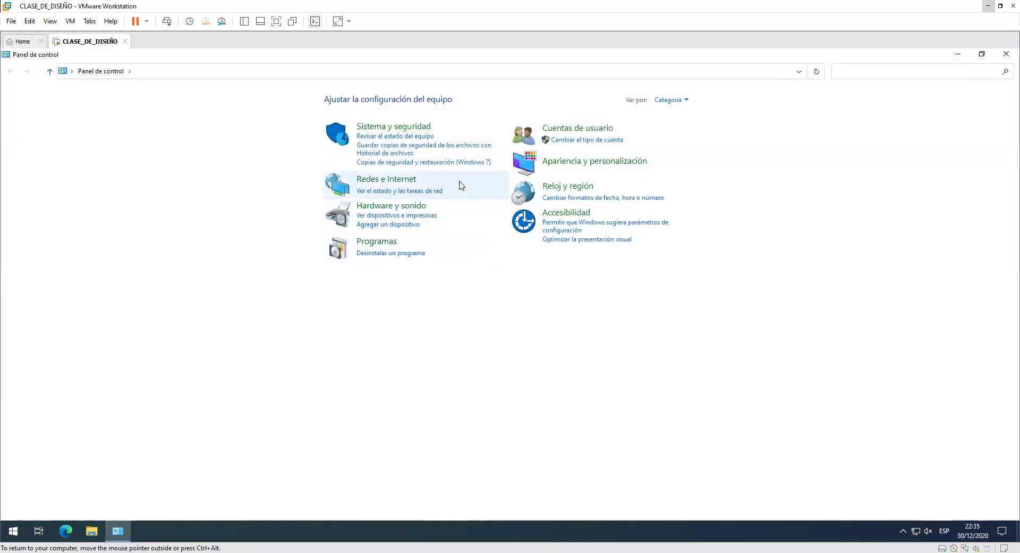
pyautogui.click(409, 180)
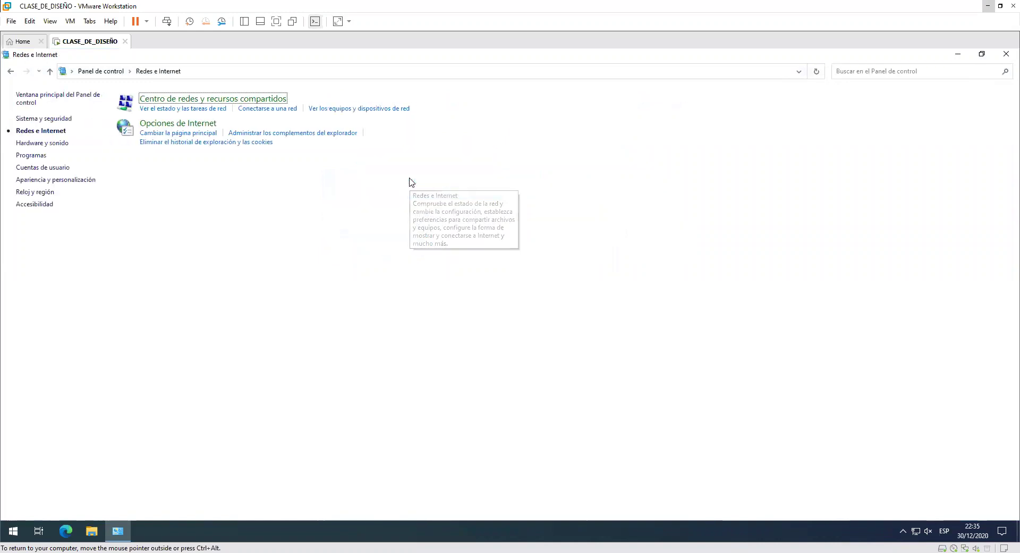
pyautogui.click(280, 100)
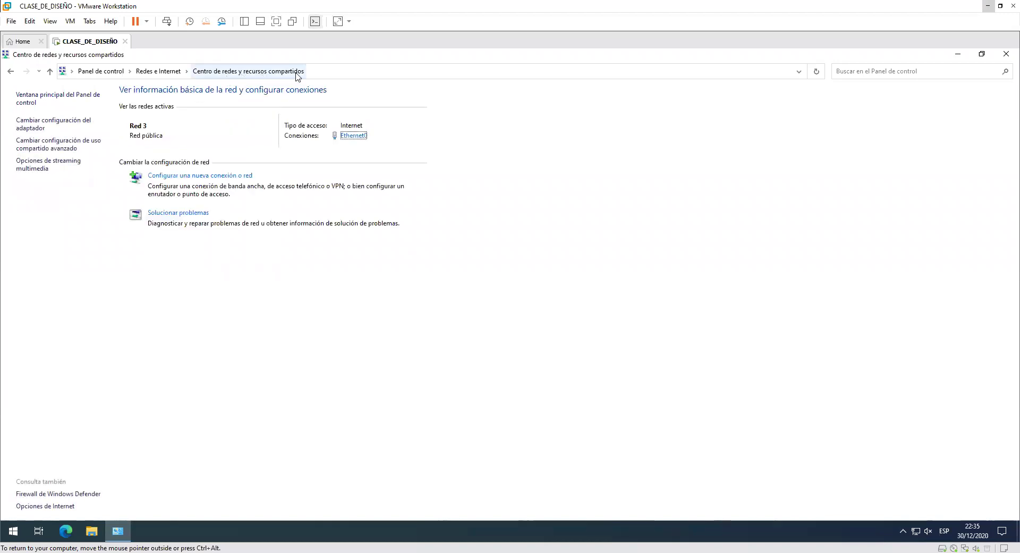
pyautogui.click(1007, 55)
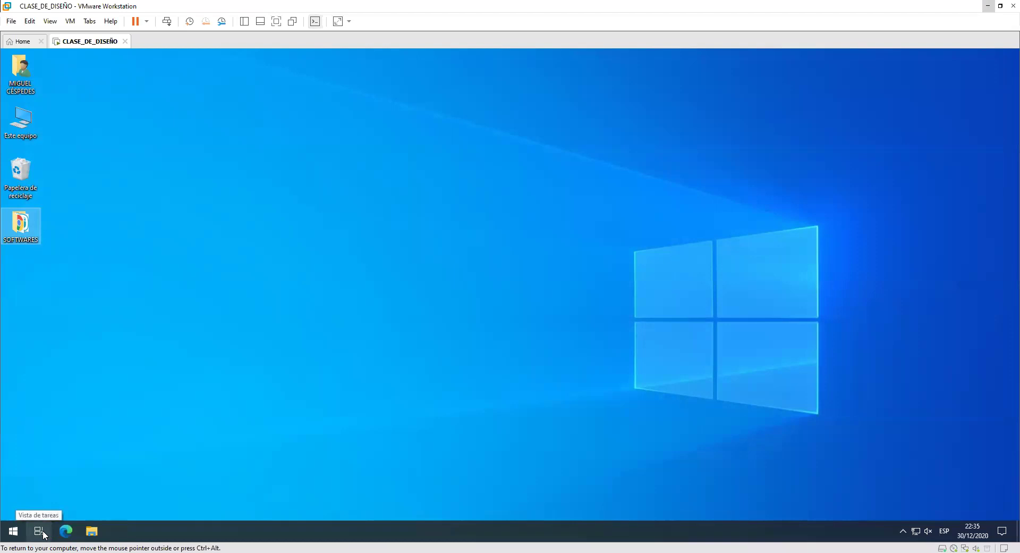
pyautogui.click(43, 534)
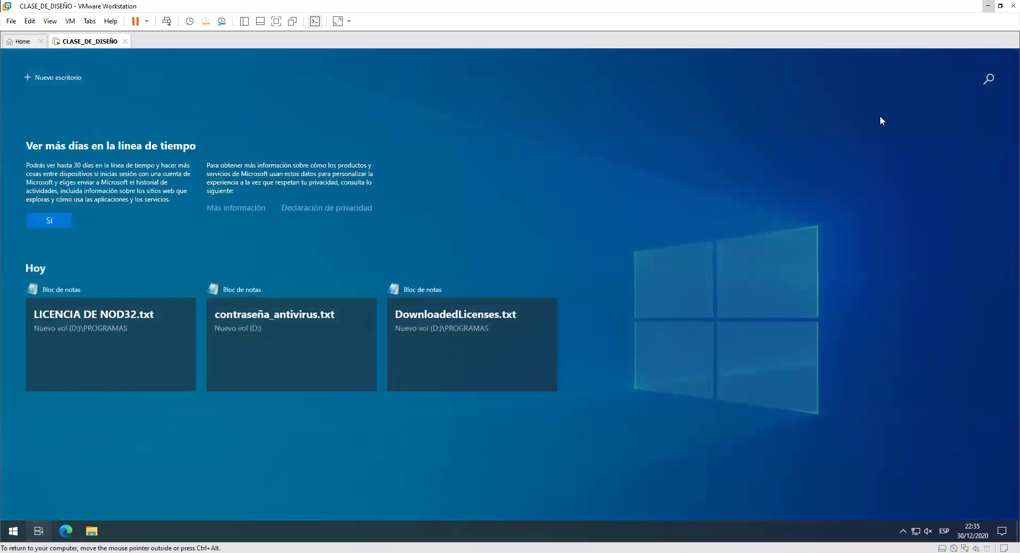
pyautogui.click(844, 127)
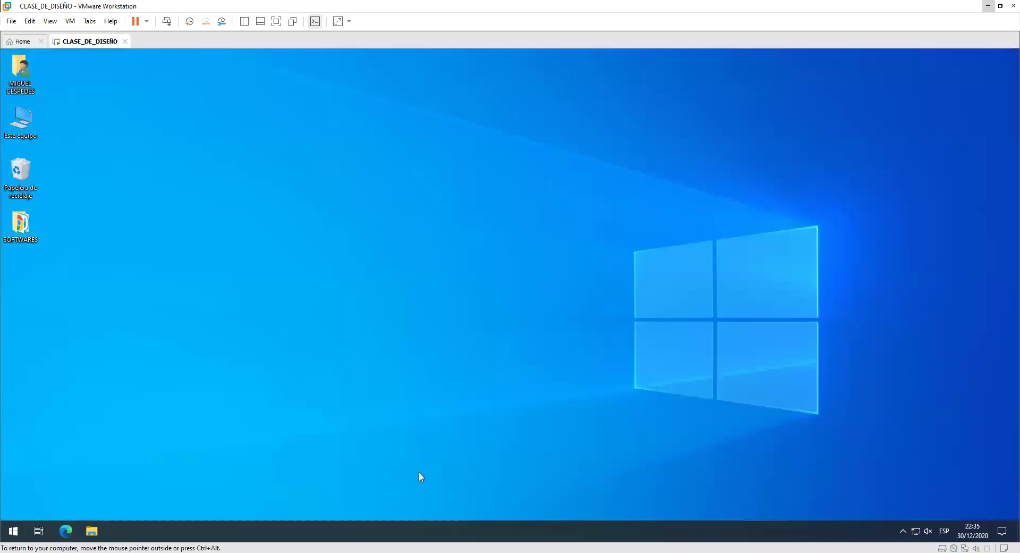
# Show the search icon on the taskbar and remove the Task View button.
pyautogui.rightClick(179, 528)
pyautogui.moveTo(279, 296)
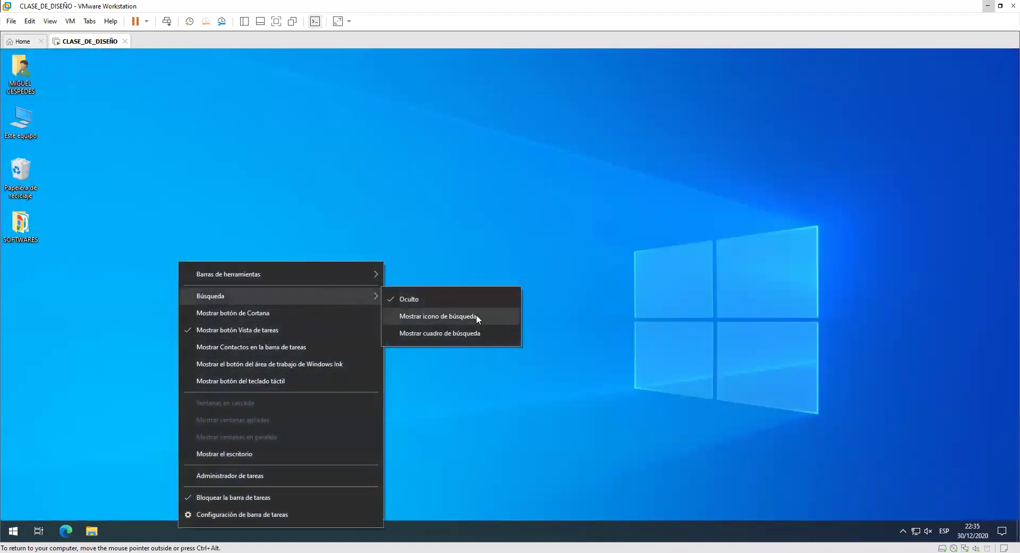
pyautogui.click(476, 316)
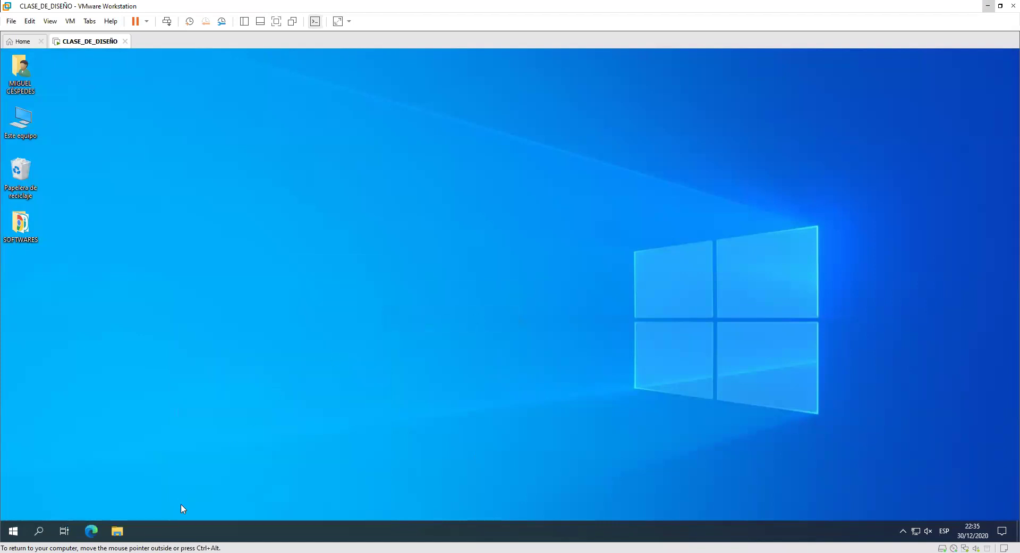
pyautogui.rightClick(194, 532)
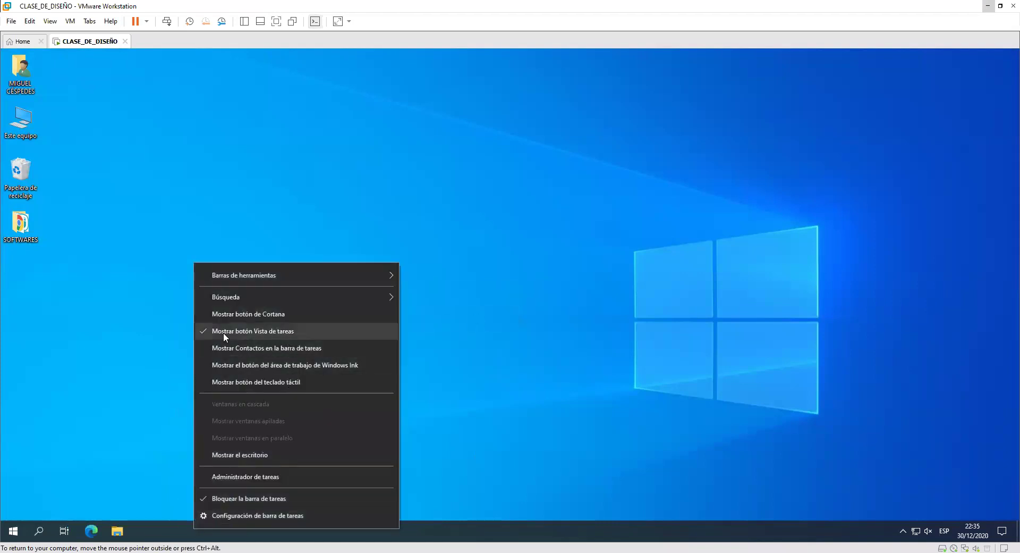
pyautogui.click(291, 331)
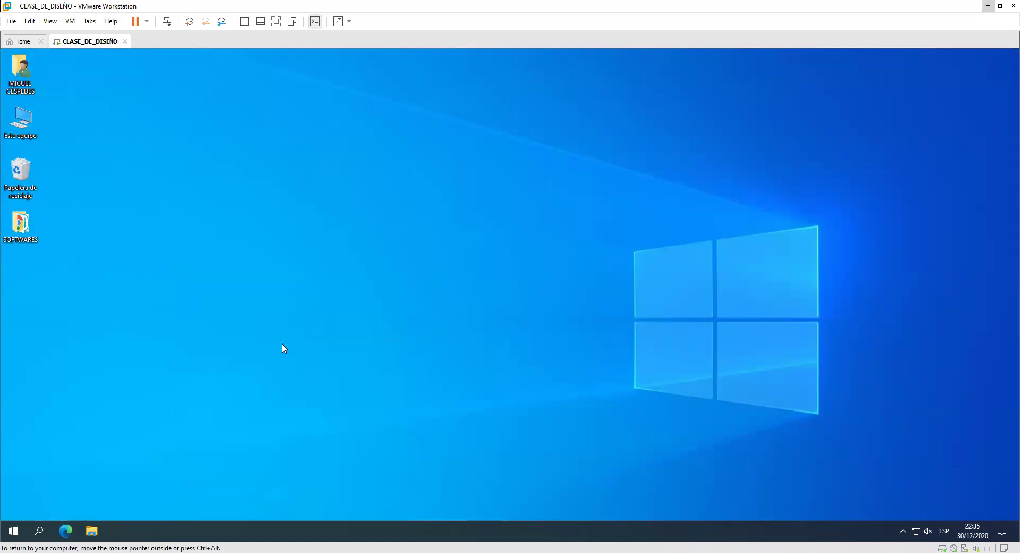
# Search 'control' to open Panel de control, then go to Redes e Internet > Centro de redes.
pyautogui.click(38, 532)
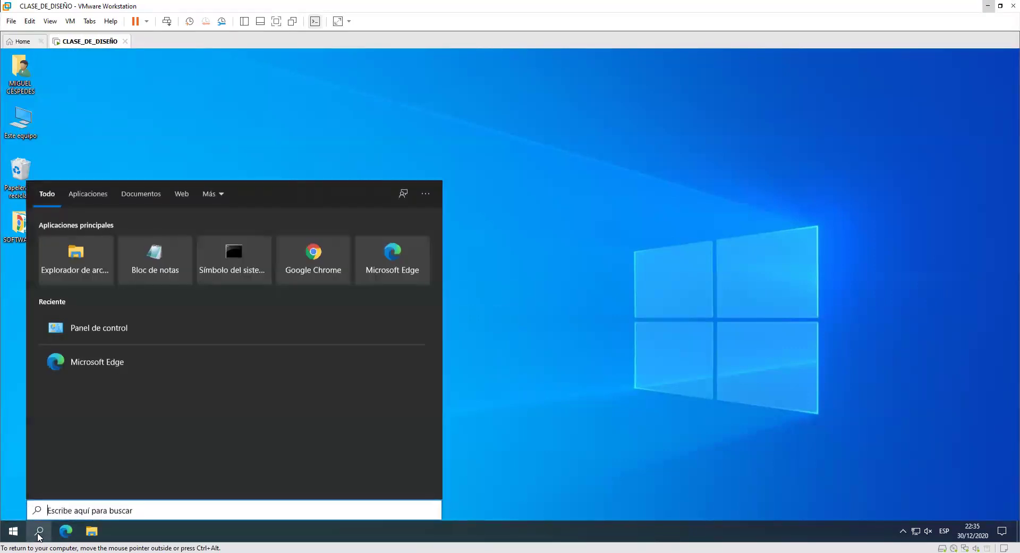
pyautogui.write('control')
pyautogui.press('Return')
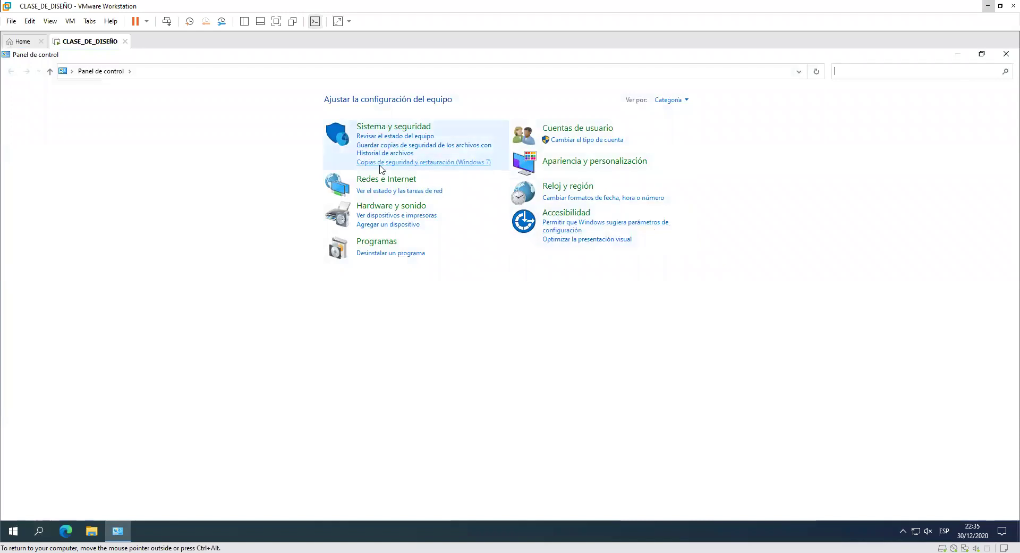
pyautogui.click(378, 179)
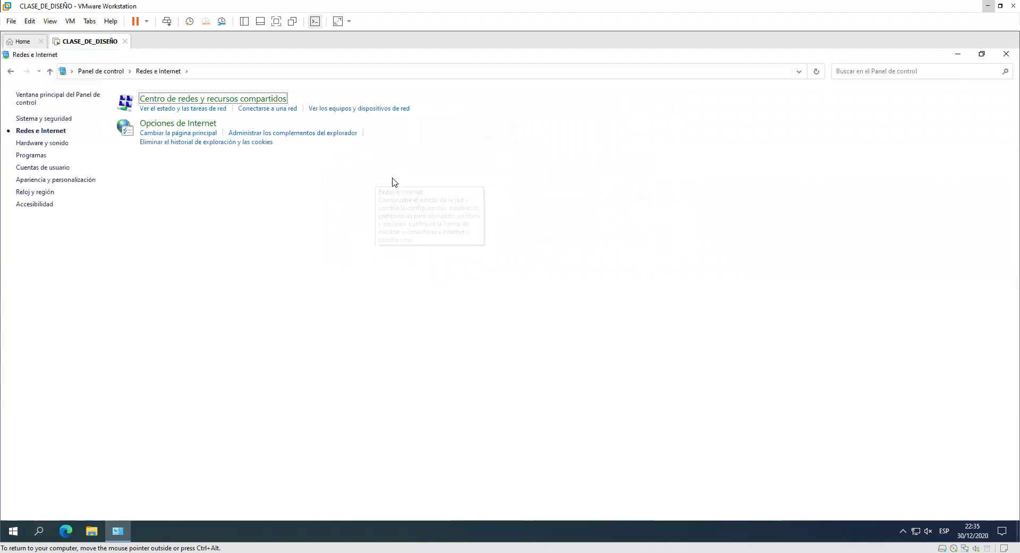
pyautogui.click(258, 104)
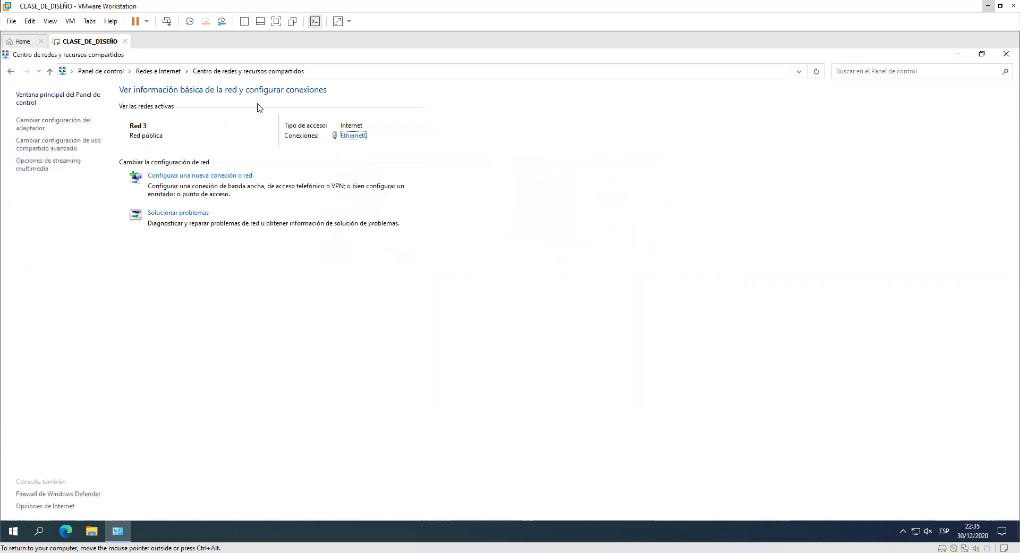
# Disable the Ethernet0 adapter under Cambiar configuración del adaptador and close both network windows.
pyautogui.click(84, 122)
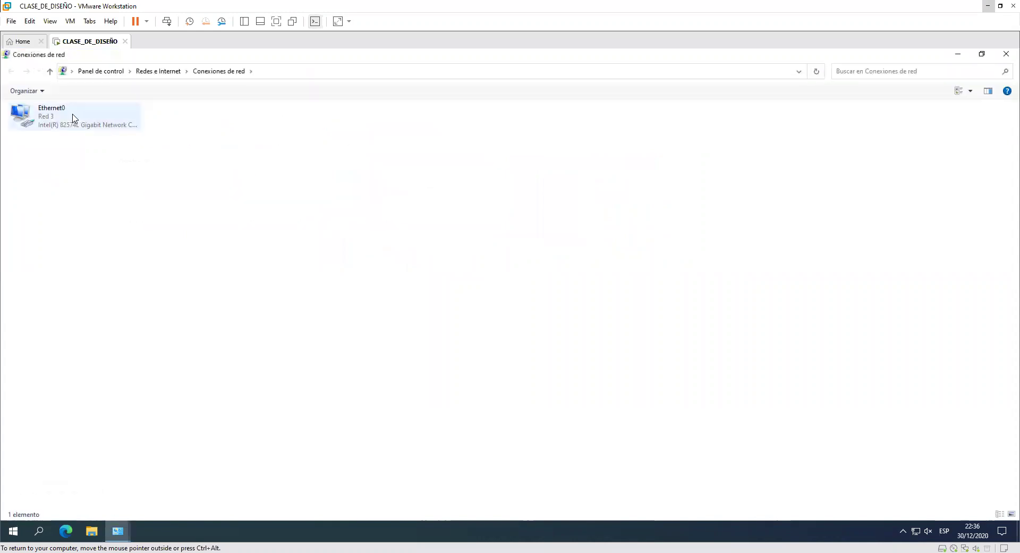
pyautogui.rightClick(27, 118)
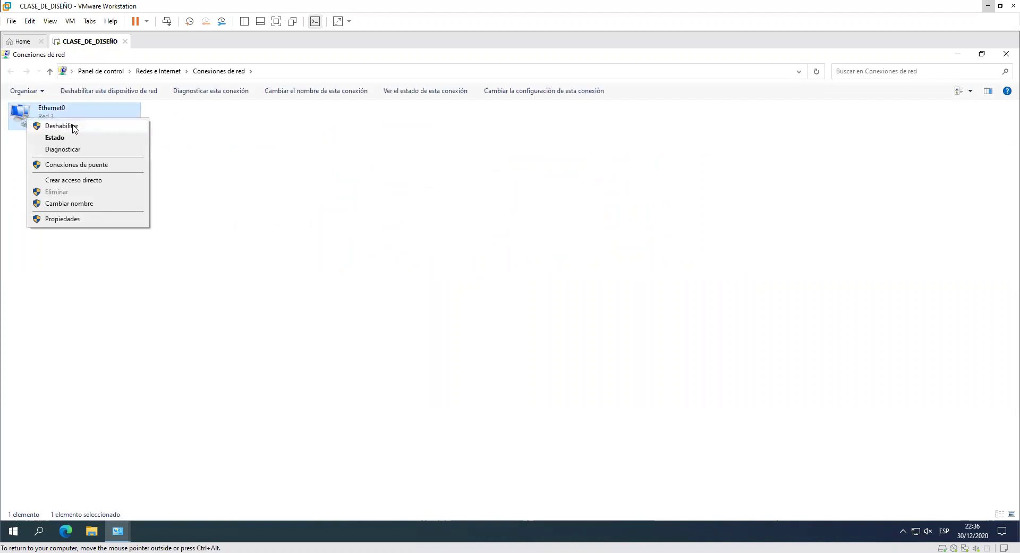
pyautogui.click(75, 127)
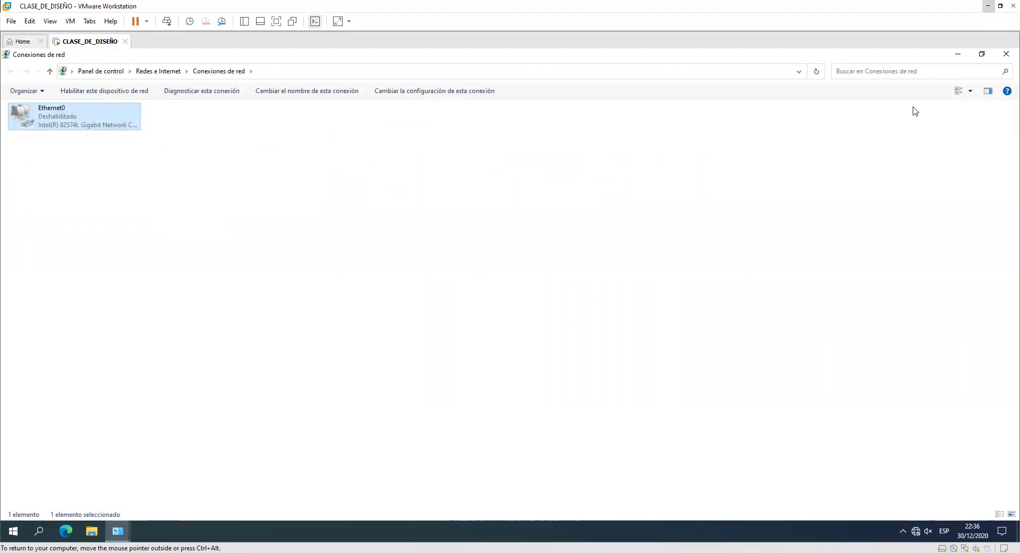
pyautogui.click(1006, 55)
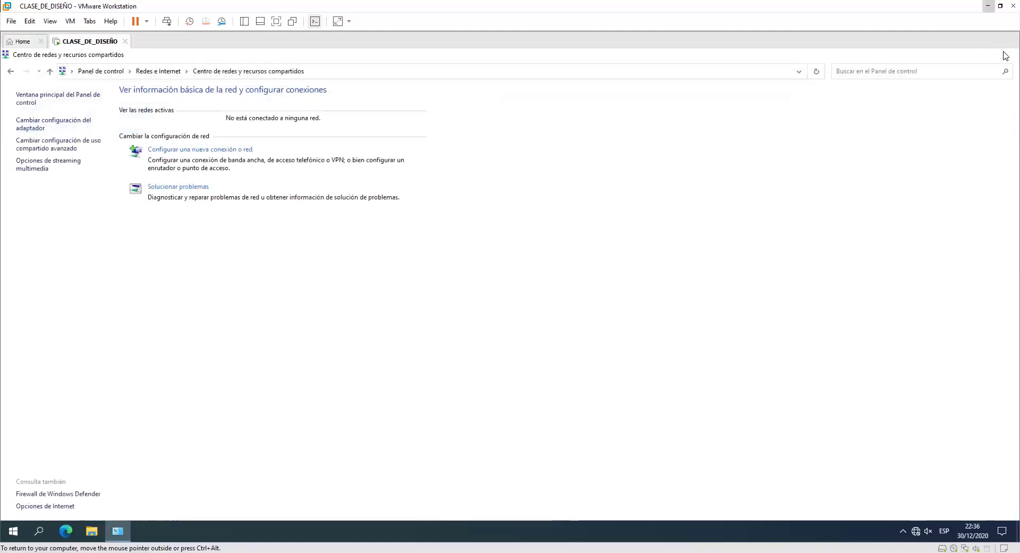
pyautogui.click(1006, 54)
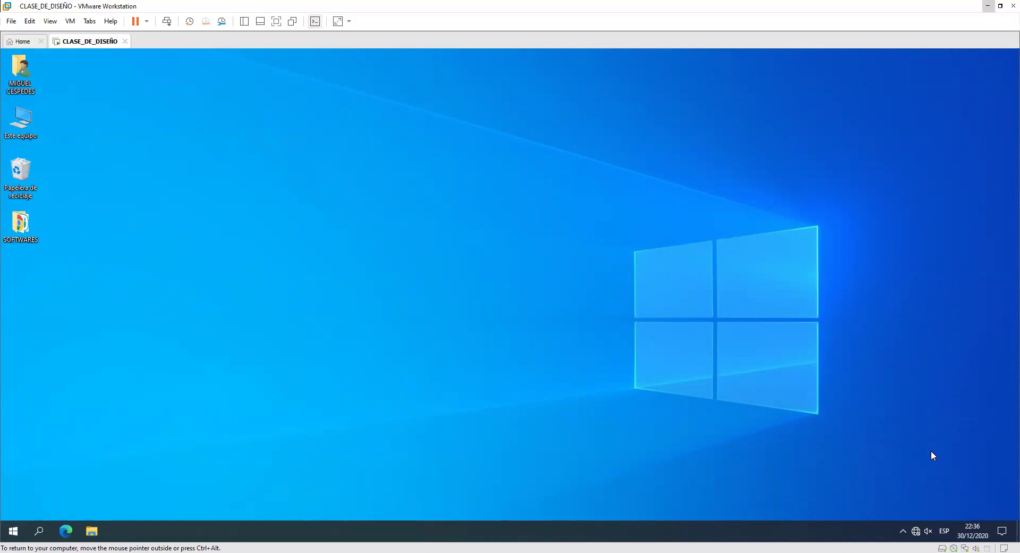
# Pause ESET protection until restart from the tray icon, entering the settings password and approving UAC.
pyautogui.click(903, 533)
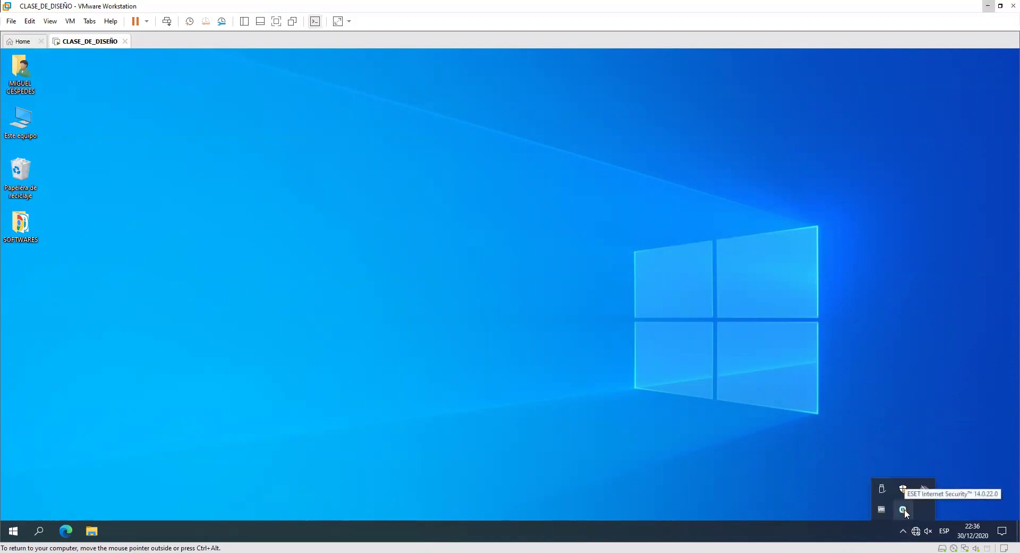
pyautogui.rightClick(904, 508)
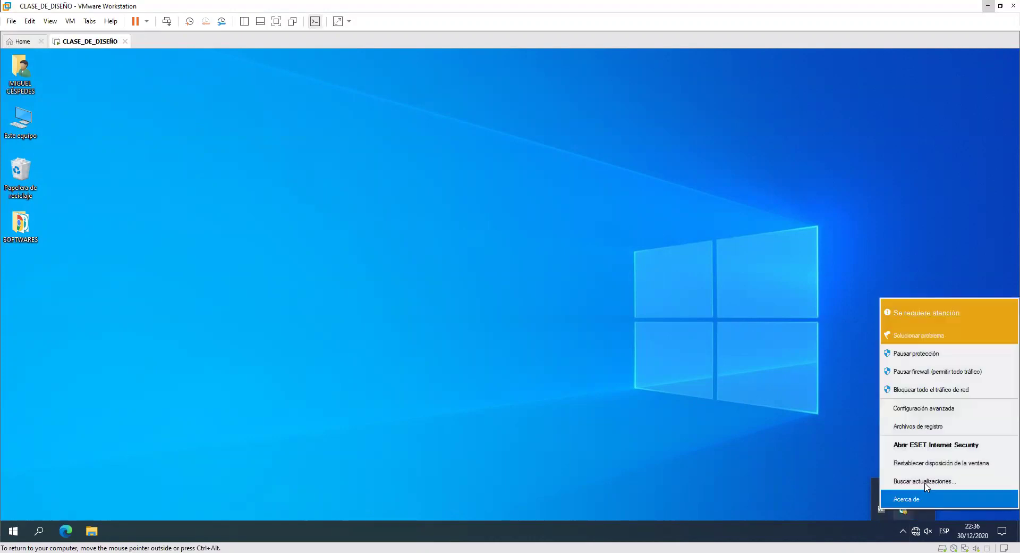
pyautogui.click(956, 354)
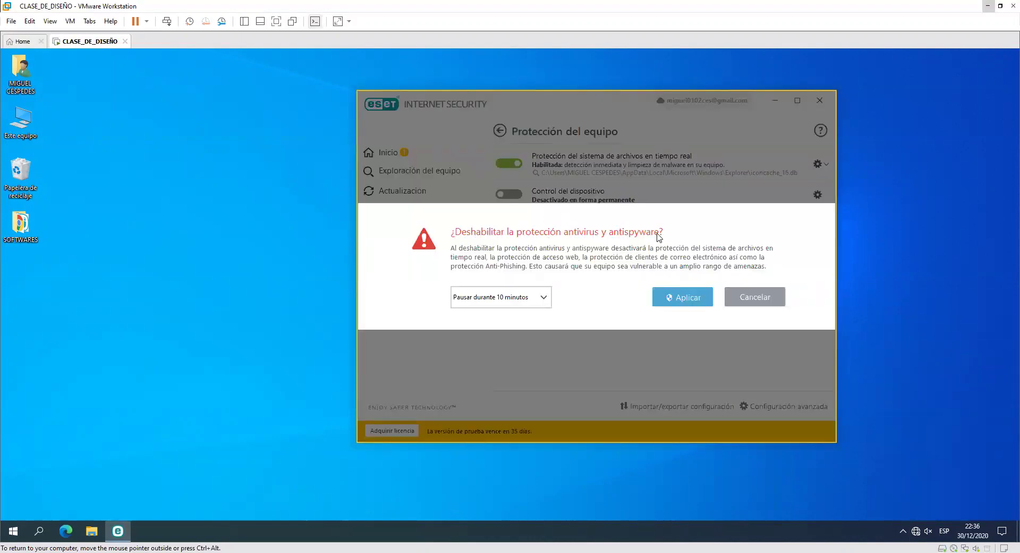
pyautogui.click(544, 296)
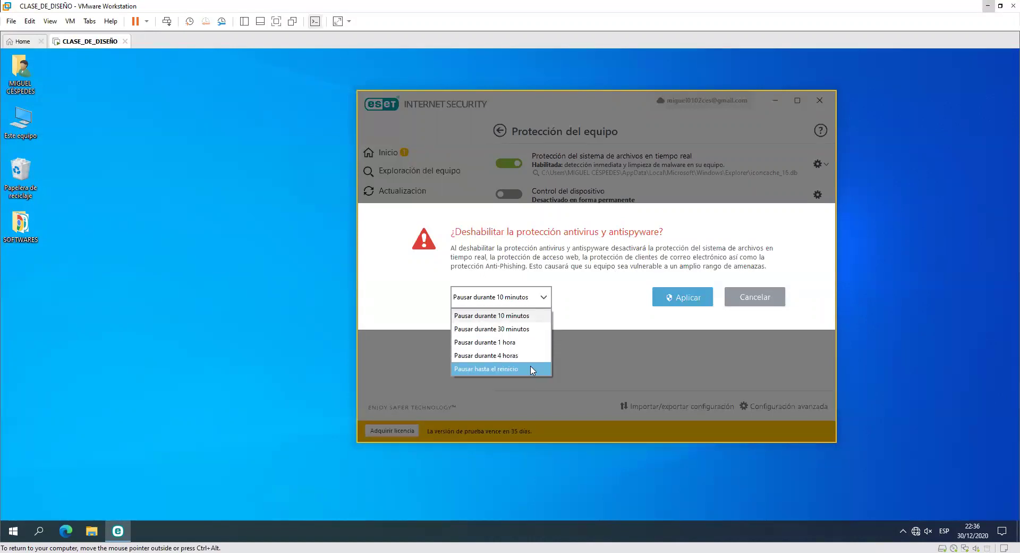
pyautogui.click(531, 369)
pyautogui.click(685, 304)
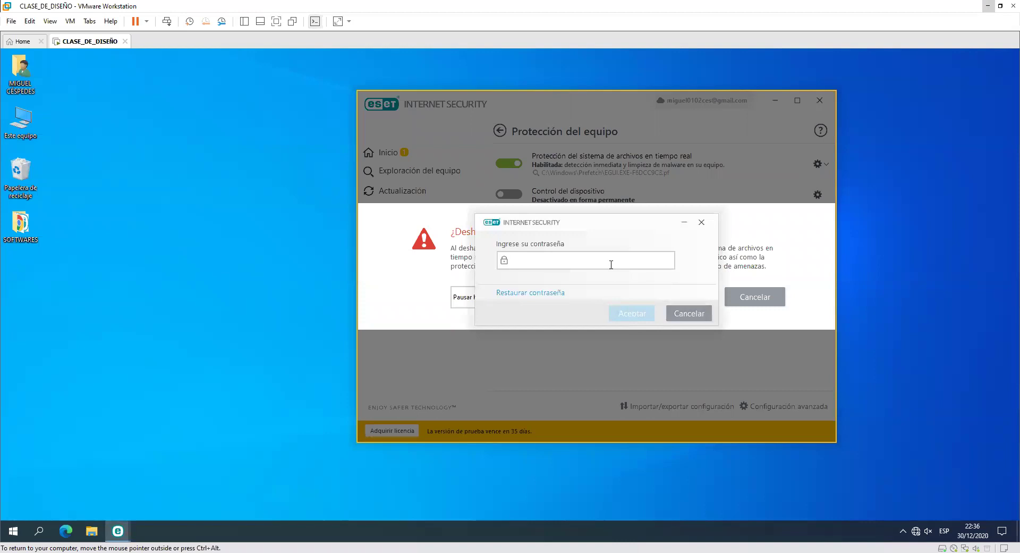
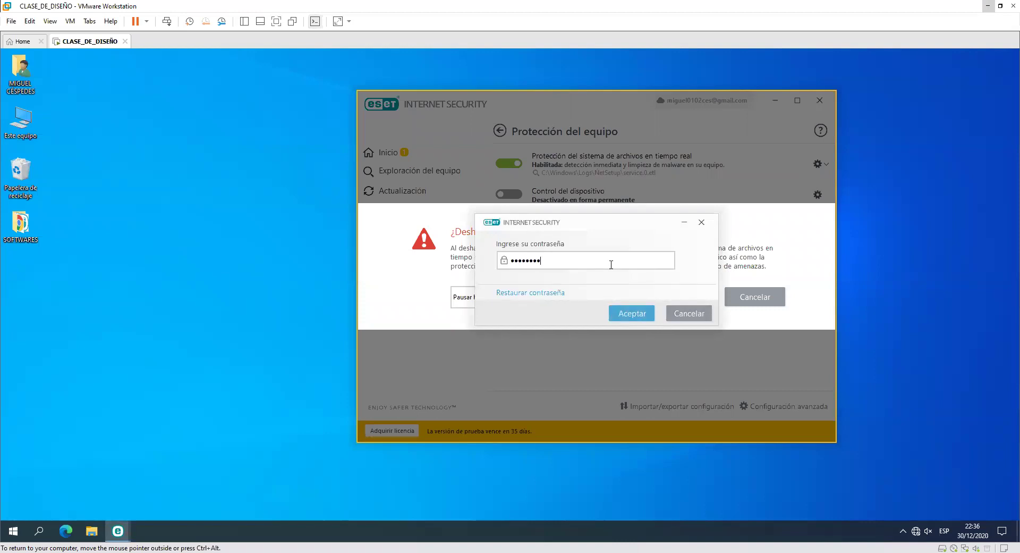
pyautogui.click(633, 314)
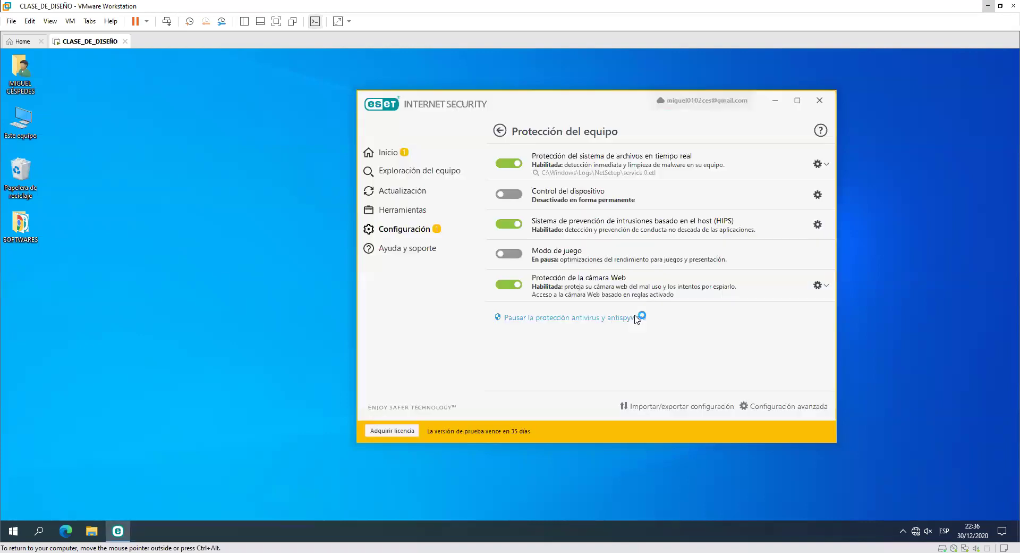
pyautogui.click(467, 362)
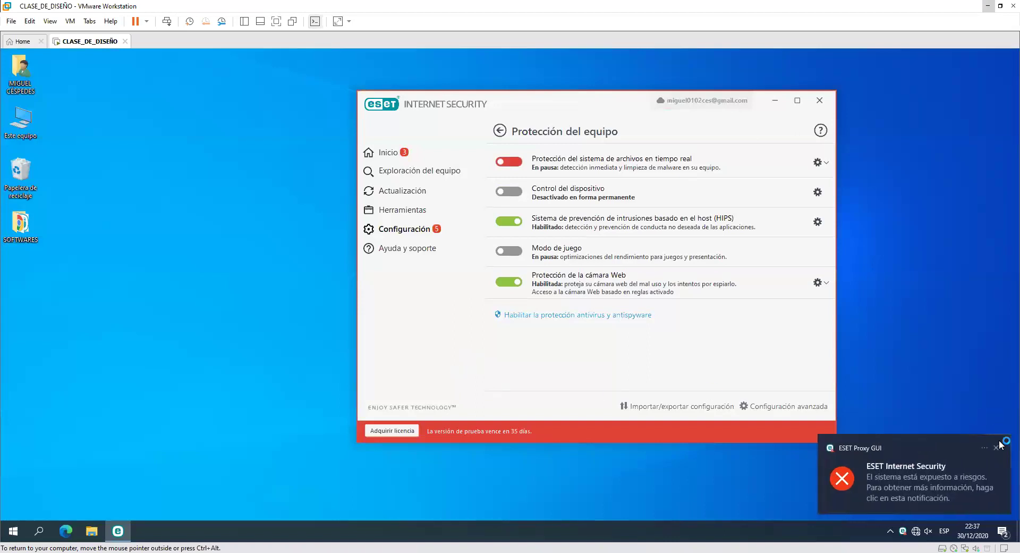
pyautogui.click(998, 447)
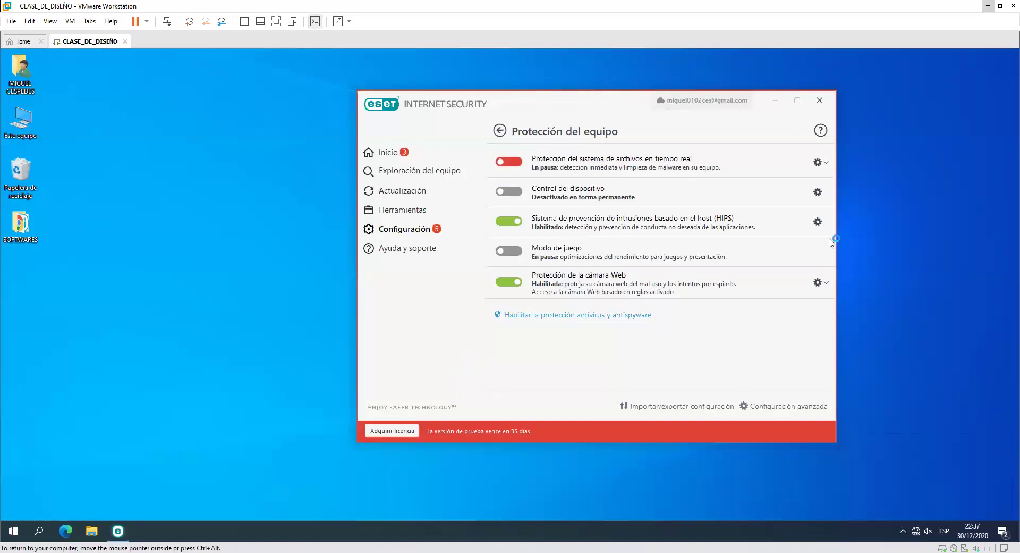
# Close the ESET window and clear all notifications in Action Center.
pyautogui.click(821, 101)
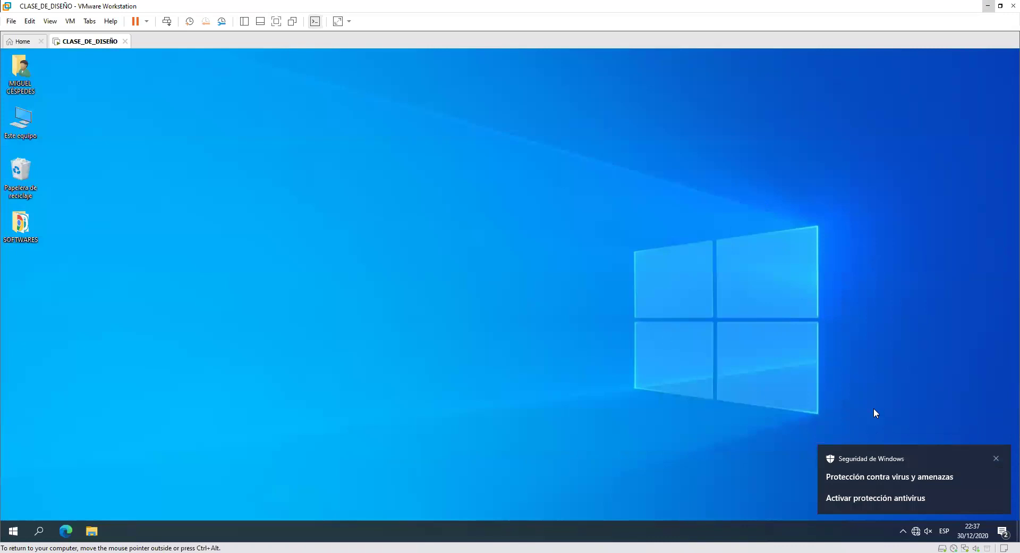
pyautogui.moveTo(890, 478)
pyautogui.click(997, 460)
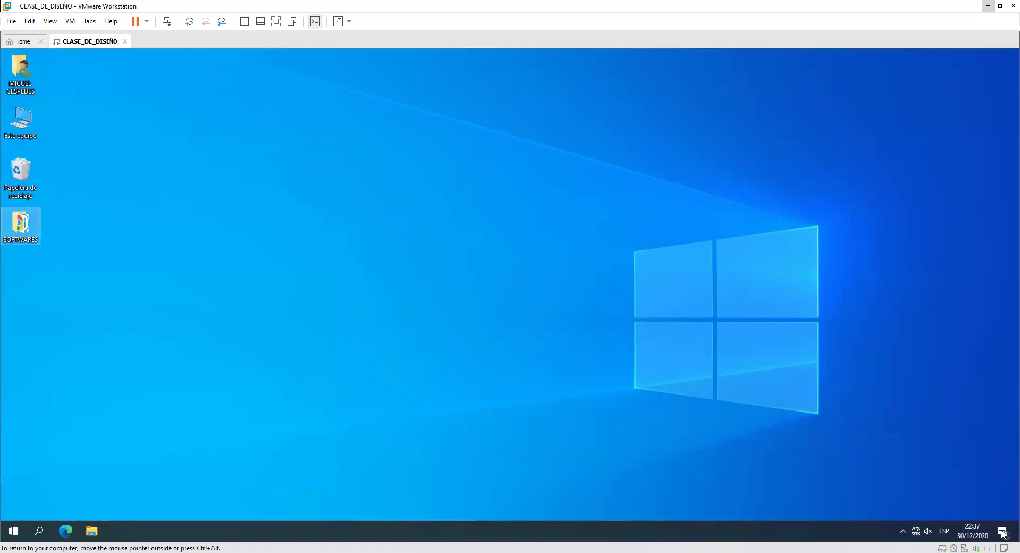
pyautogui.click(1004, 531)
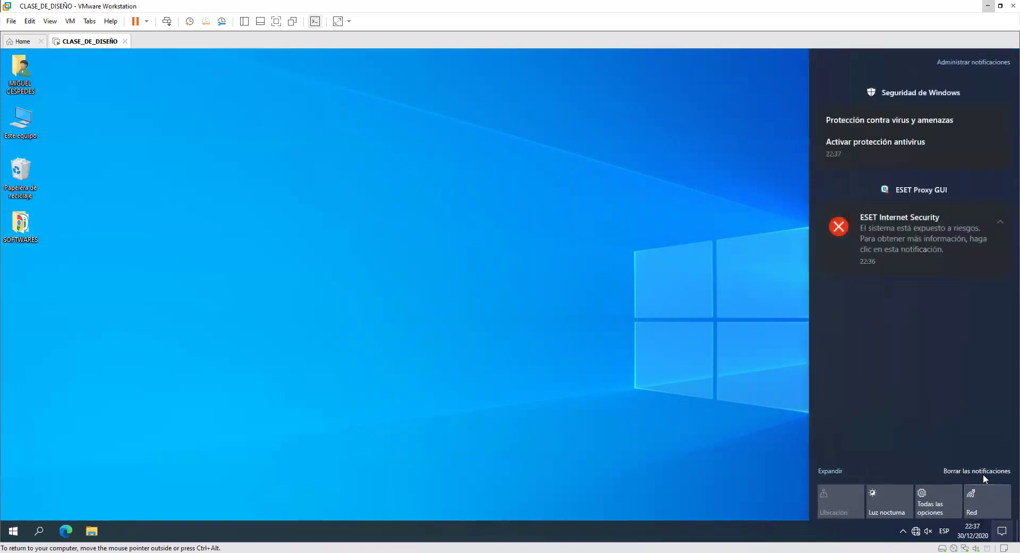
pyautogui.click(983, 473)
pyautogui.click(432, 333)
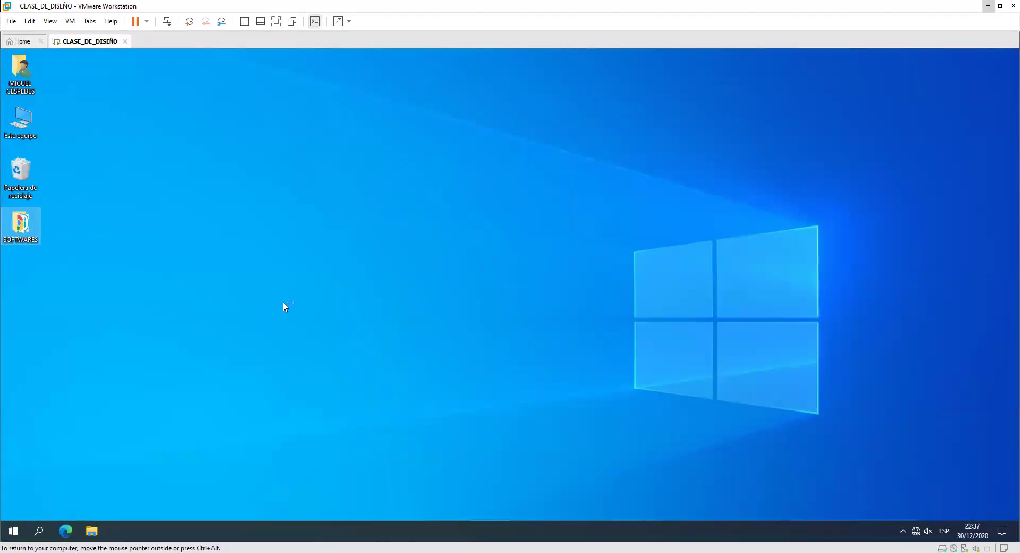
# Open and close Windows Settings via Win+I and the Start context menu, then open Start.
pyautogui.press('super+i')
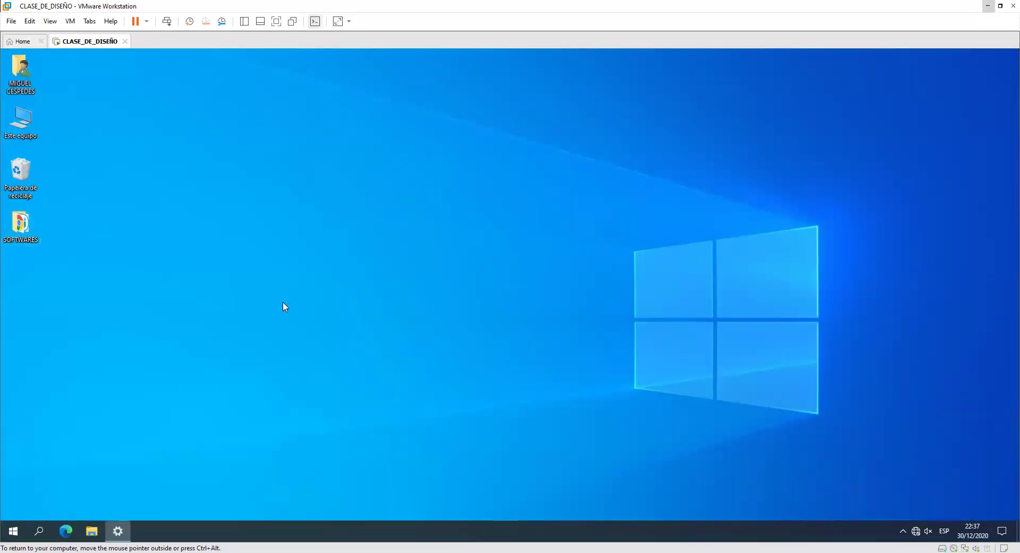
pyautogui.click(1006, 61)
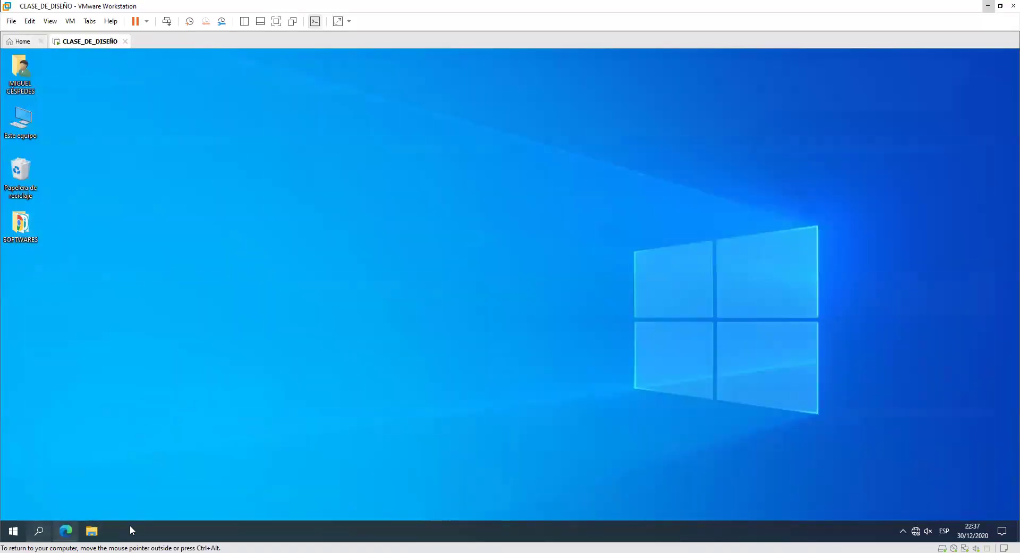
pyautogui.rightClick(17, 530)
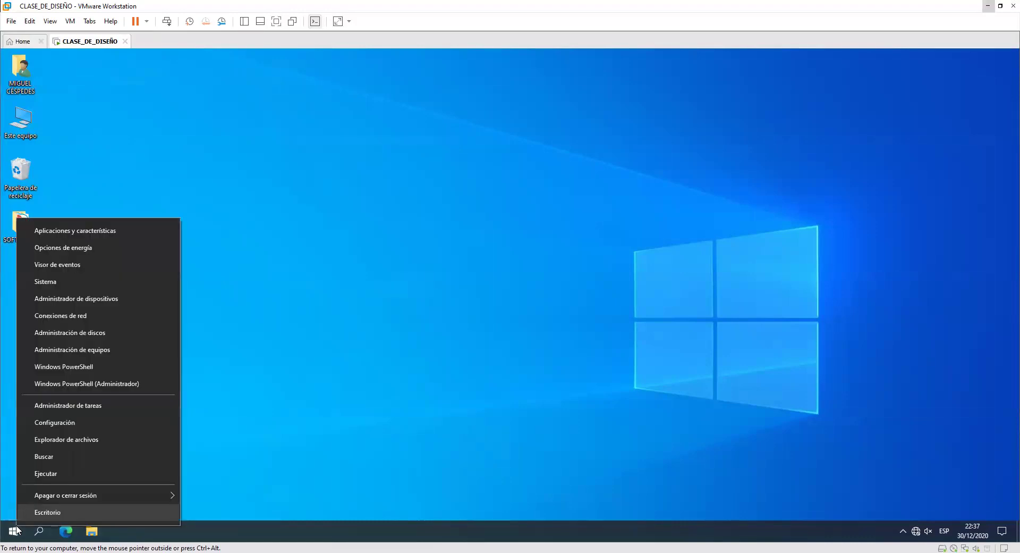
pyautogui.click(88, 424)
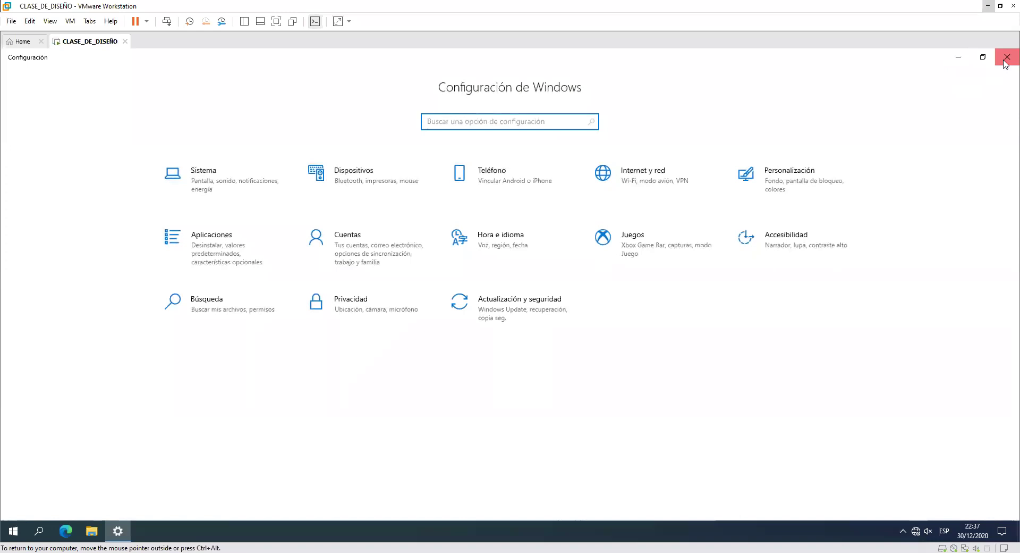
pyautogui.click(1003, 60)
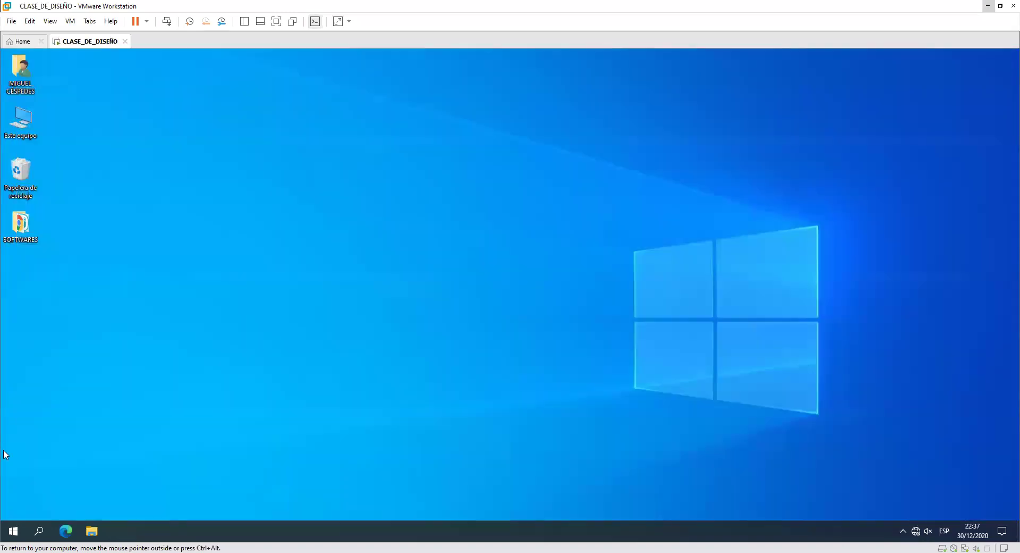
pyautogui.click(11, 530)
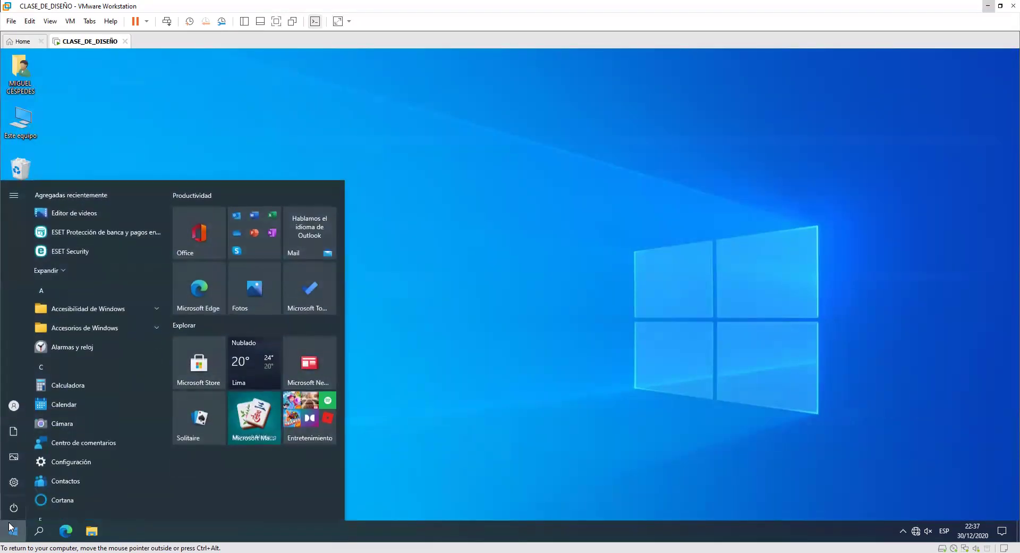
pyautogui.moveTo(14, 482)
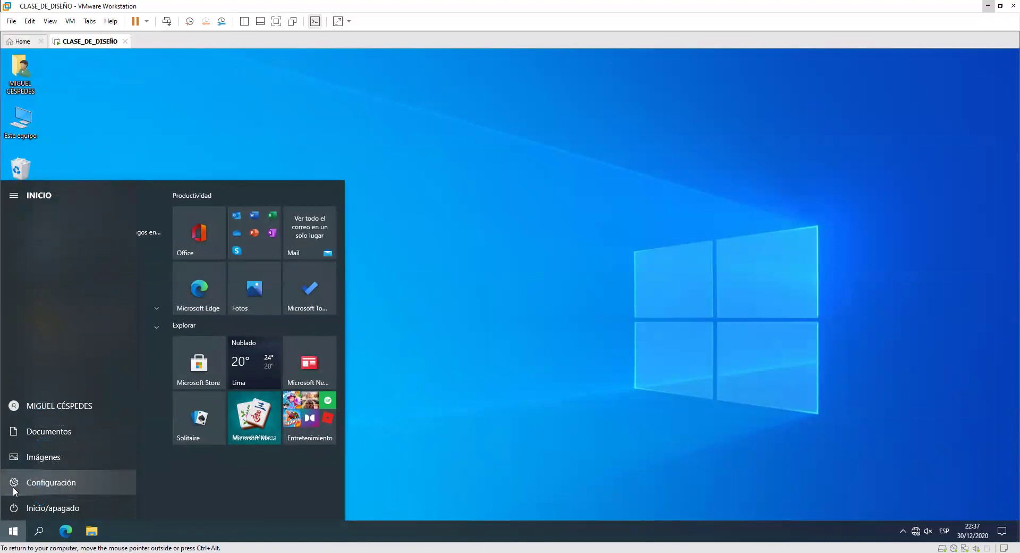
# Open Windows Security from Configuración > Actualización y seguridad > Seguridad de Windows.
pyautogui.click(115, 480)
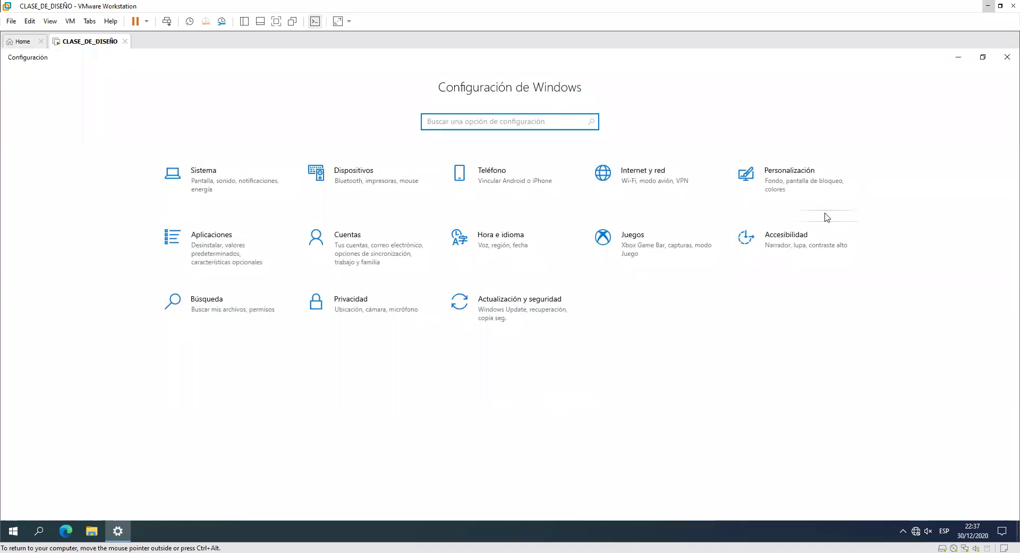
pyautogui.click(529, 316)
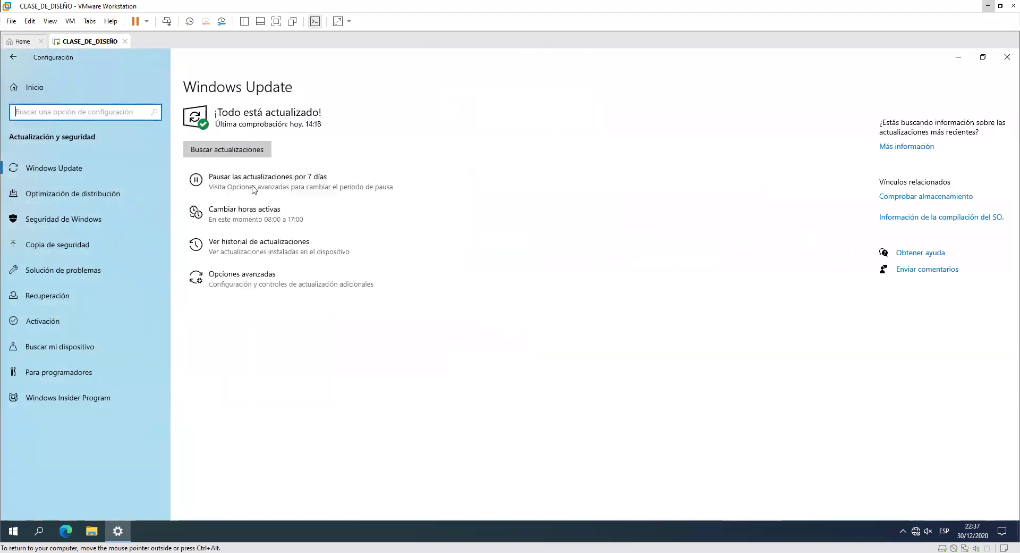
pyautogui.click(117, 222)
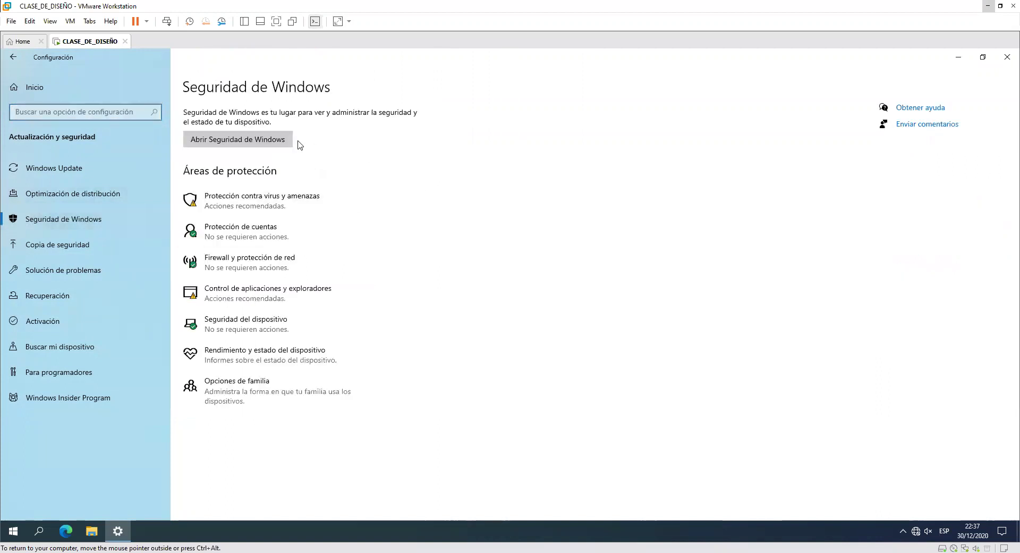
pyautogui.click(262, 140)
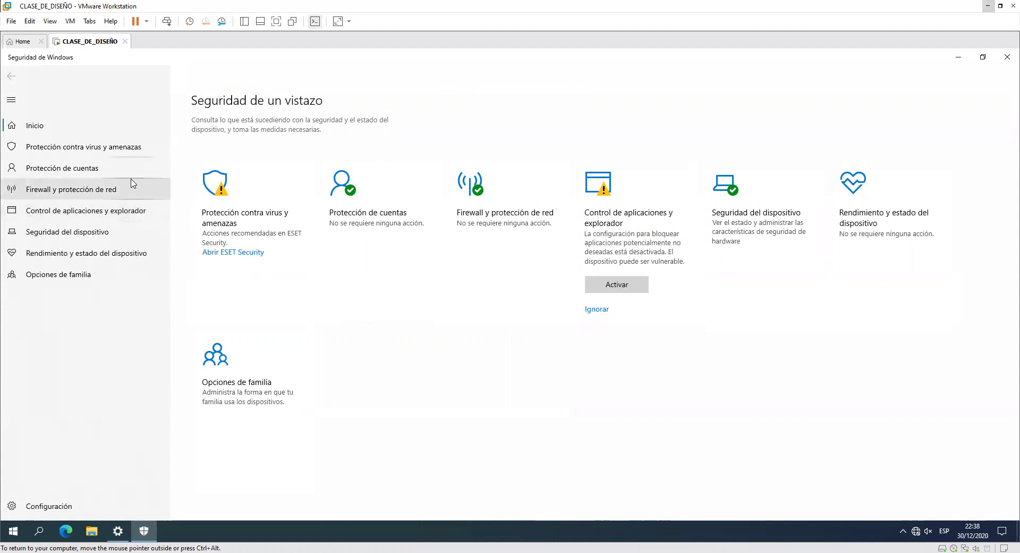
# Check virus and threat protection with Defender options expanded, then close Windows Security and Settings.
pyautogui.click(140, 151)
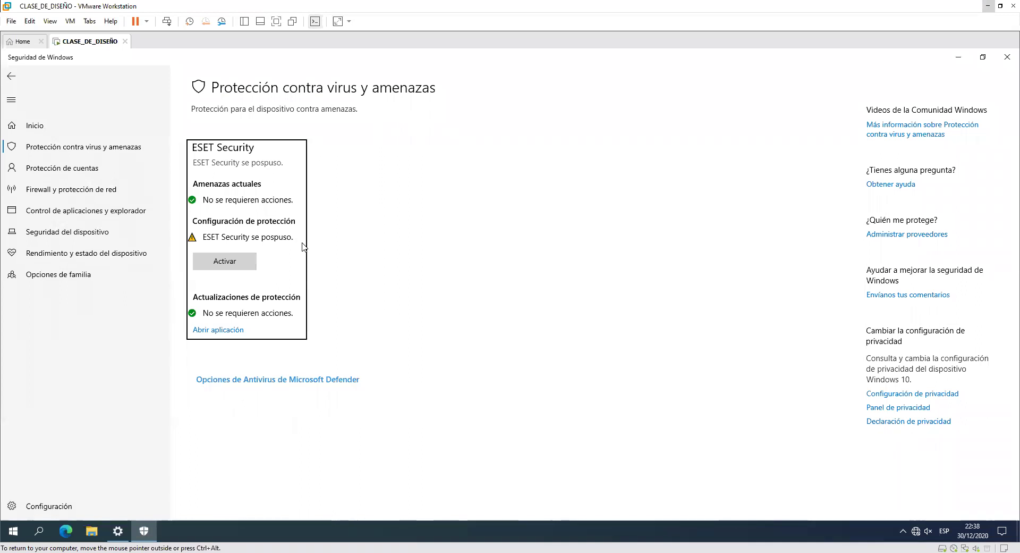
pyautogui.click(327, 381)
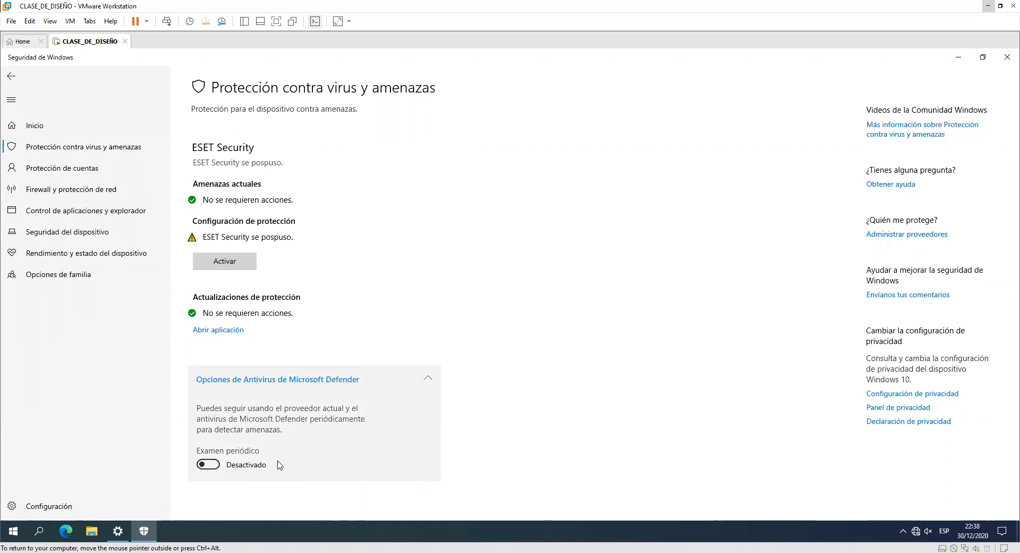
pyautogui.click(1006, 55)
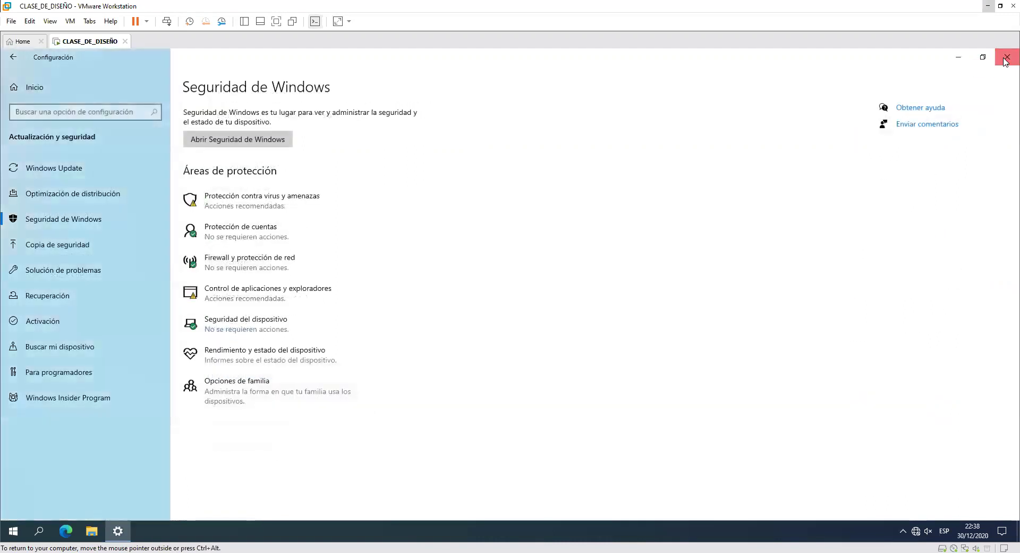
pyautogui.click(1006, 56)
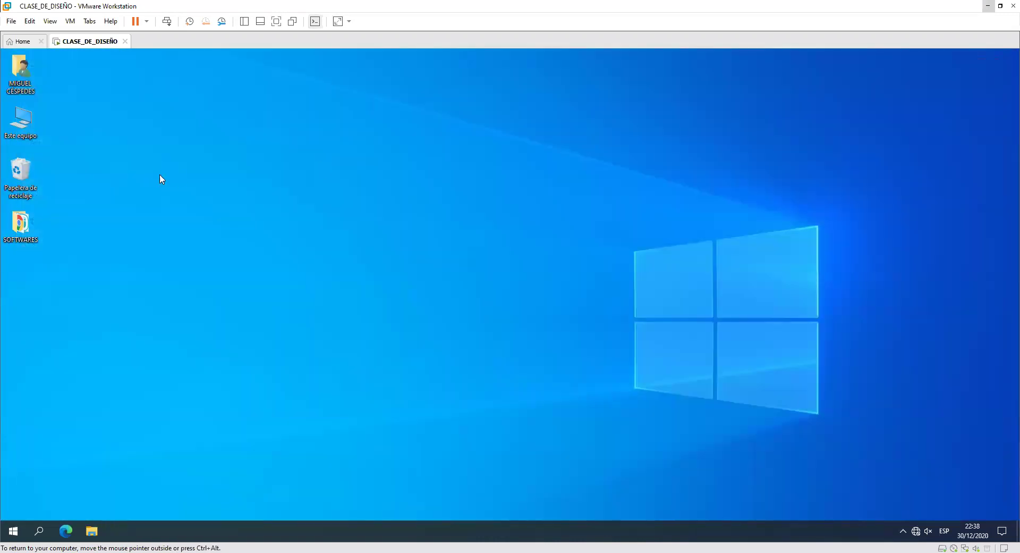
# Launch Windows Security again via Start > Configuración > Actualización y seguridad > Seguridad de Windows.
pyautogui.click(16, 530)
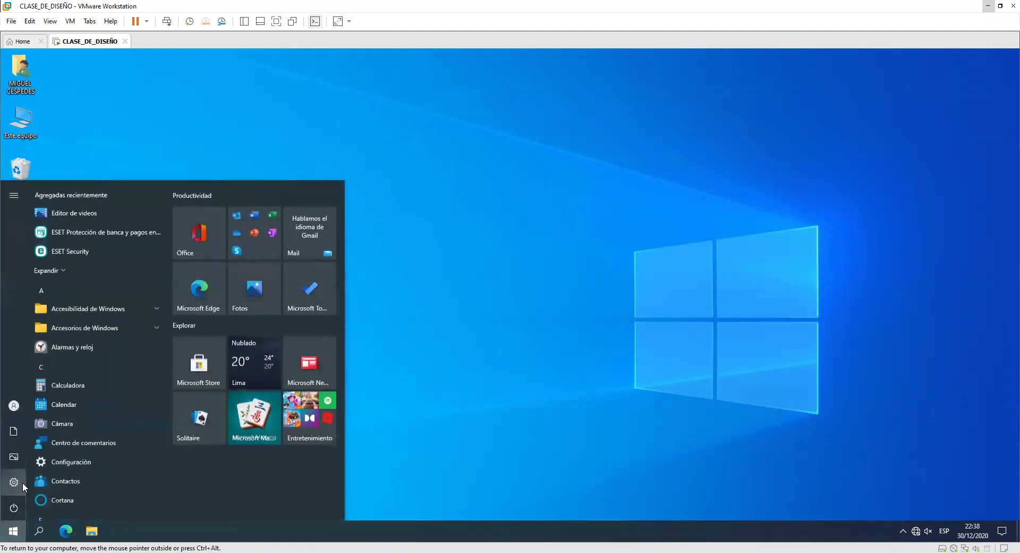
pyautogui.click(17, 480)
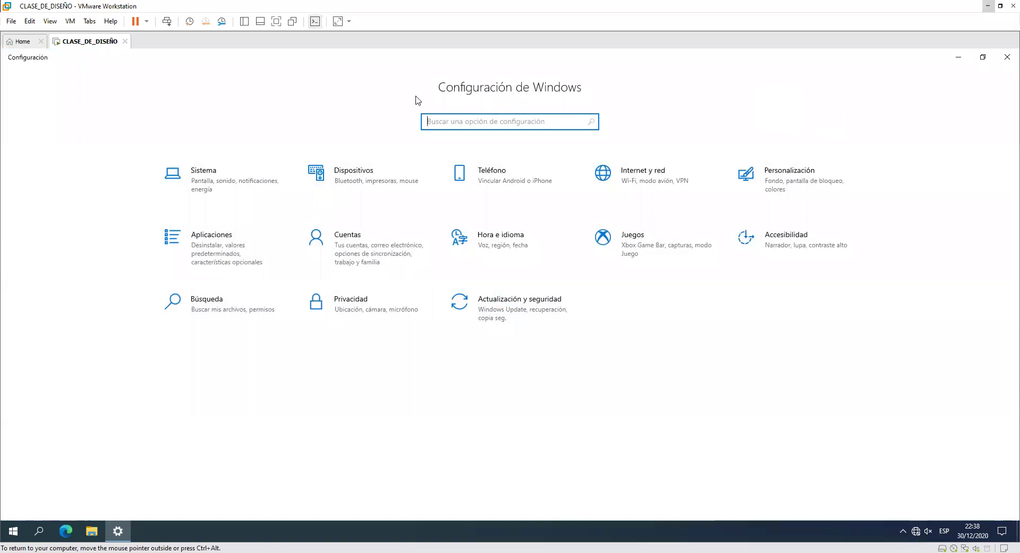
pyautogui.click(558, 315)
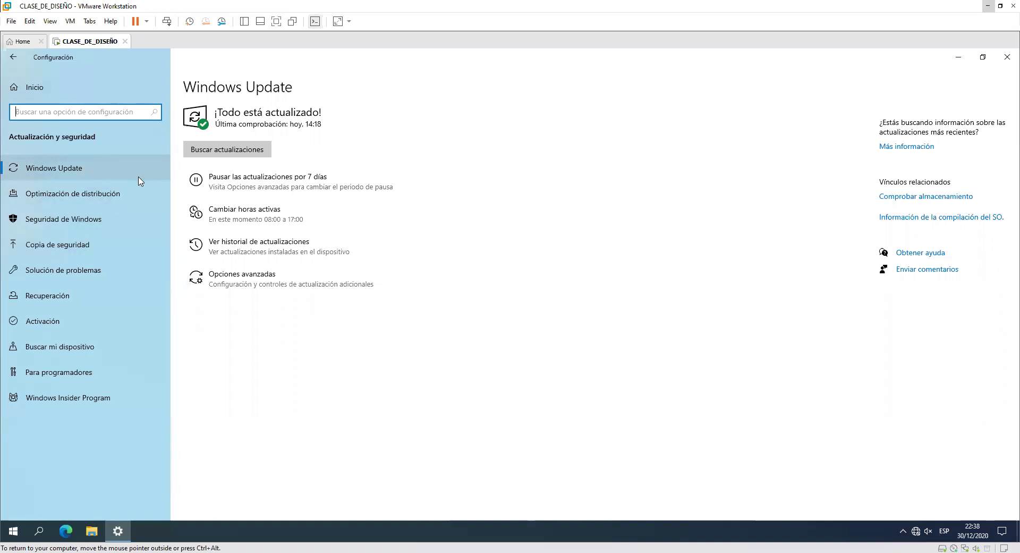
pyautogui.click(136, 218)
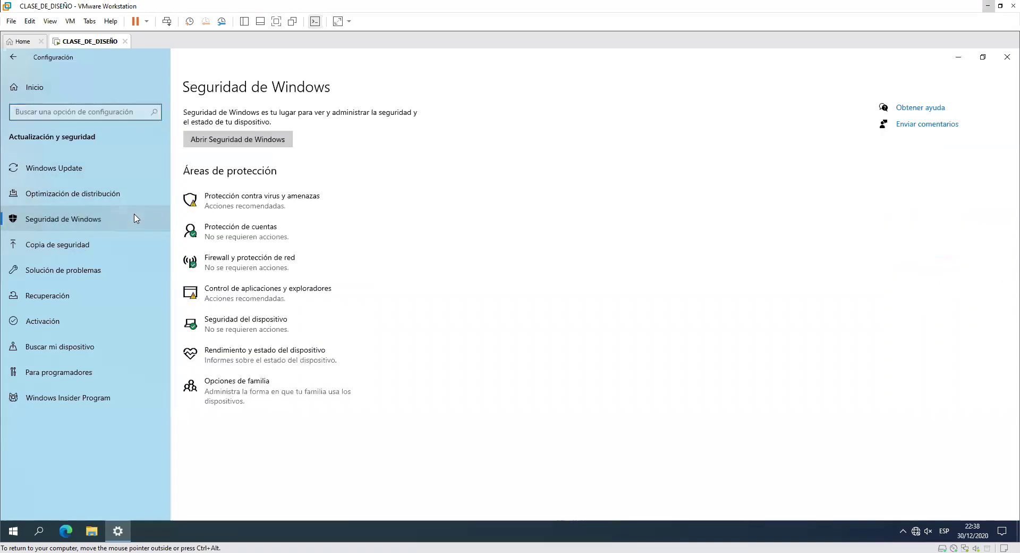
pyautogui.click(260, 144)
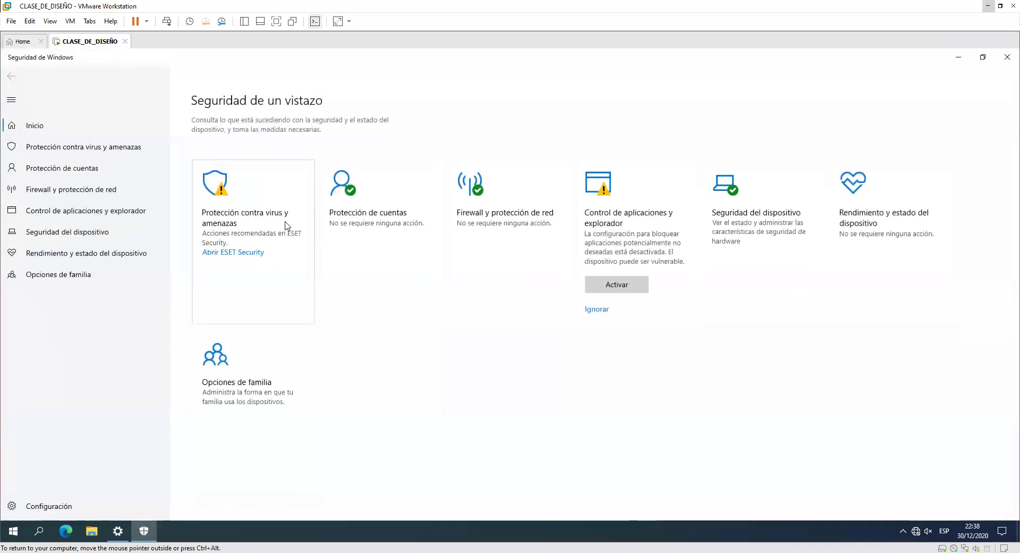
# Open and close ESET, review virus protection with Defender options expanded, then close Windows Security.
pyautogui.click(251, 254)
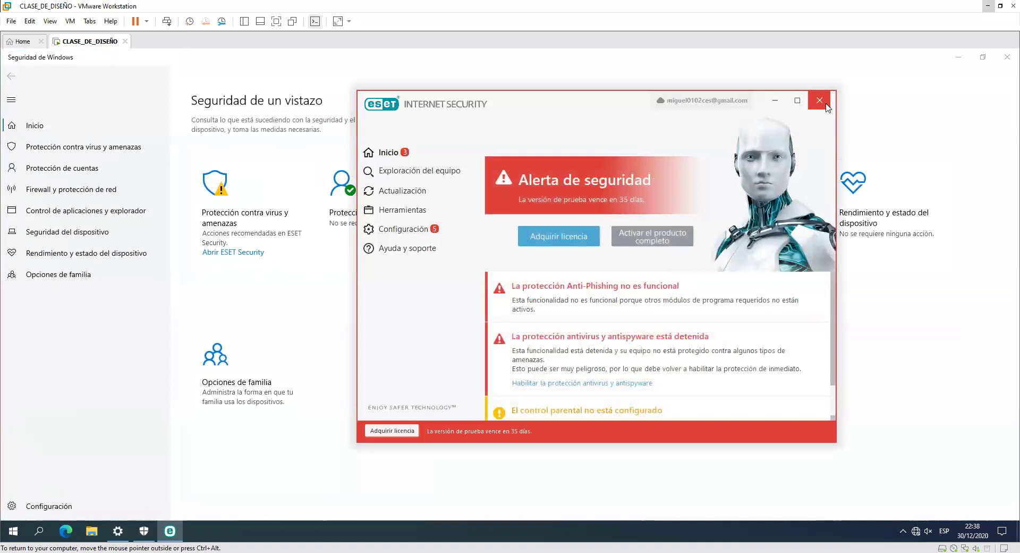
pyautogui.click(820, 100)
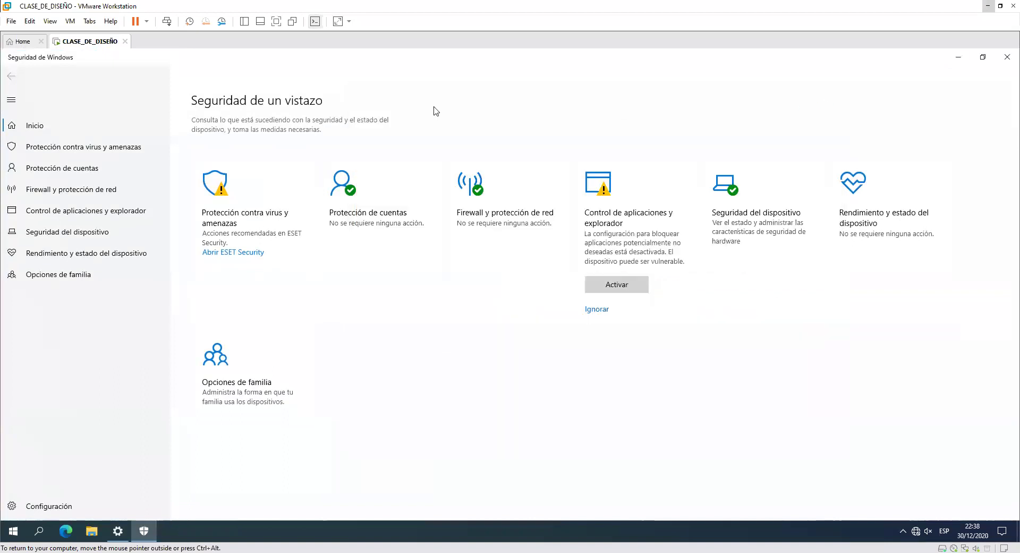
pyautogui.click(130, 149)
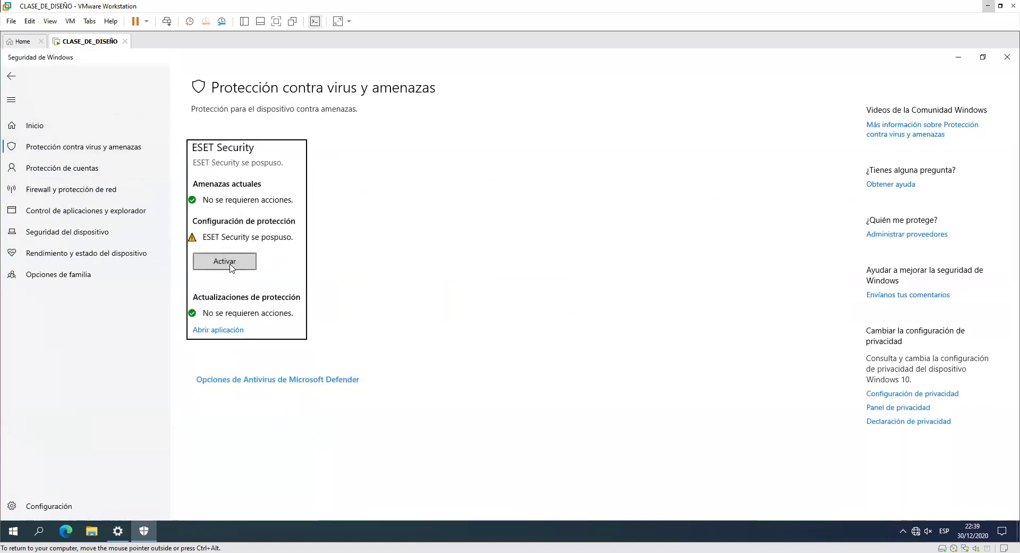
pyautogui.click(239, 381)
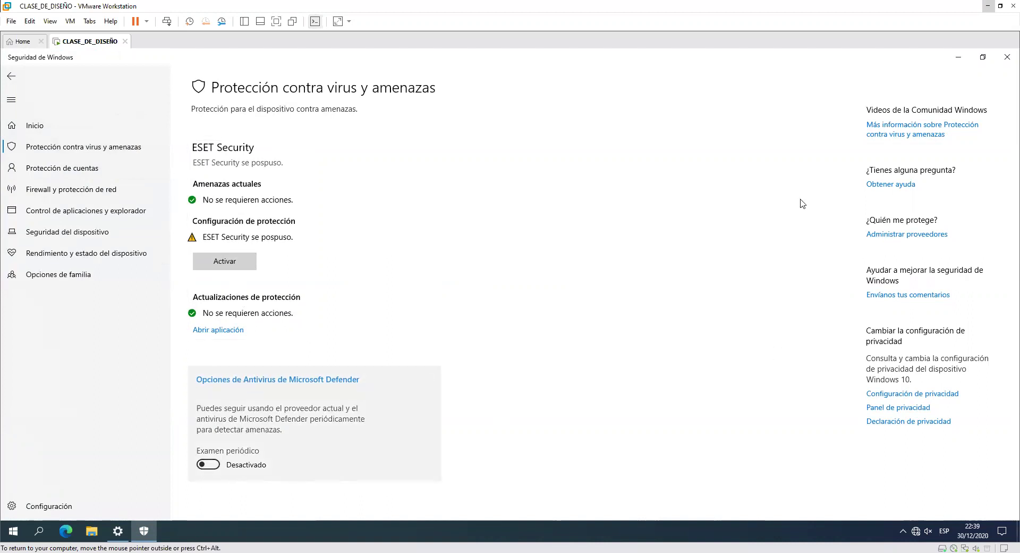
pyautogui.click(1007, 56)
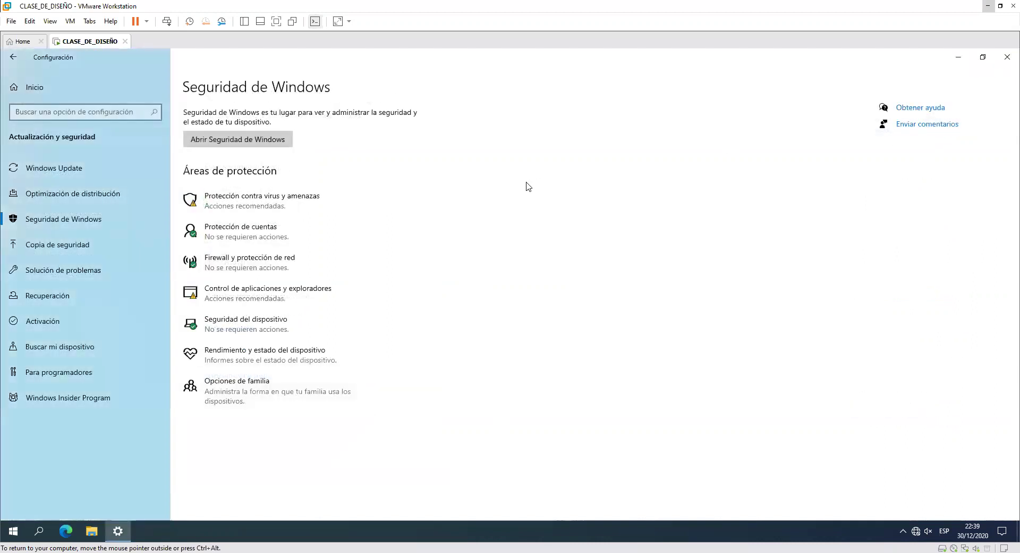
# Close Settings and drag the WinRAR folder to the top of the desktop's second column.
pyautogui.click(1007, 57)
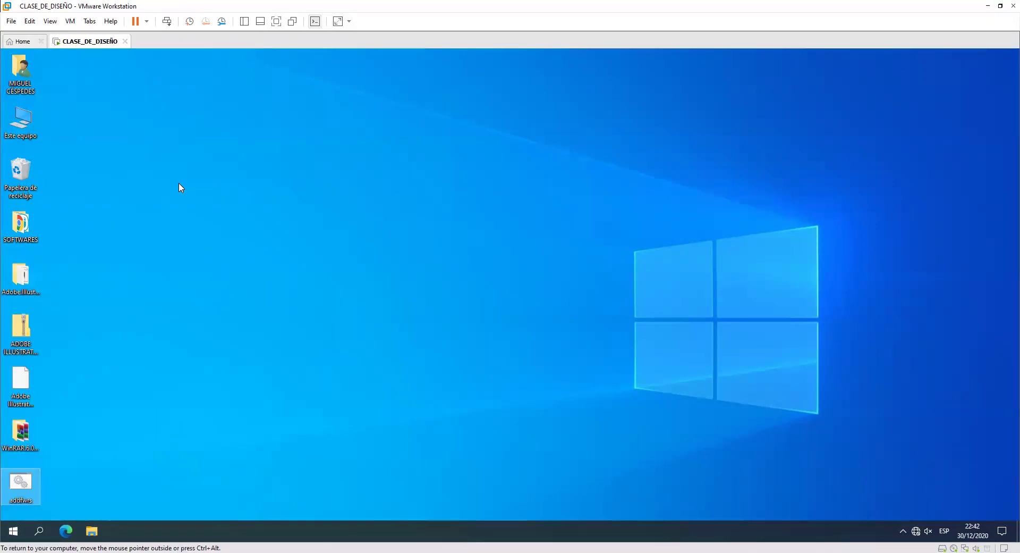
pyautogui.click(179, 187)
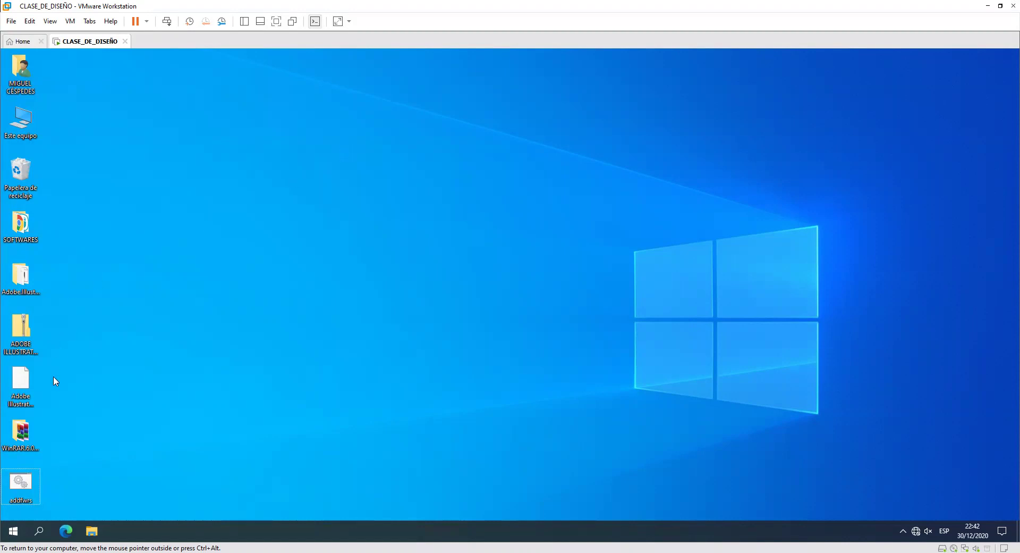
pyautogui.moveTo(18, 437); pyautogui.dragTo(71, 80)
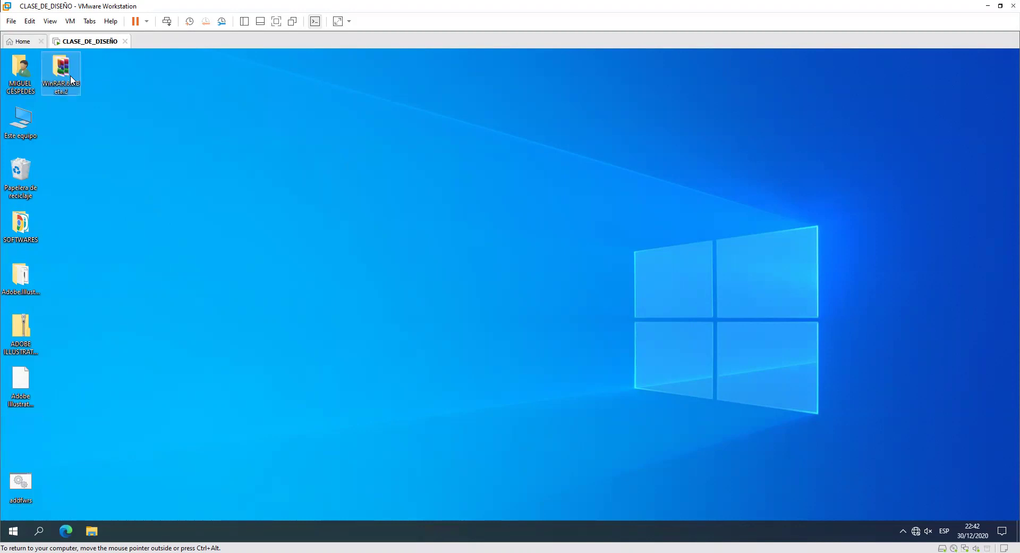
# Run winrar-x64-60b2 as administrator and install WinRAR to C:\Program Files\WinRAR with default options.
pyautogui.doubleClick(63, 68)
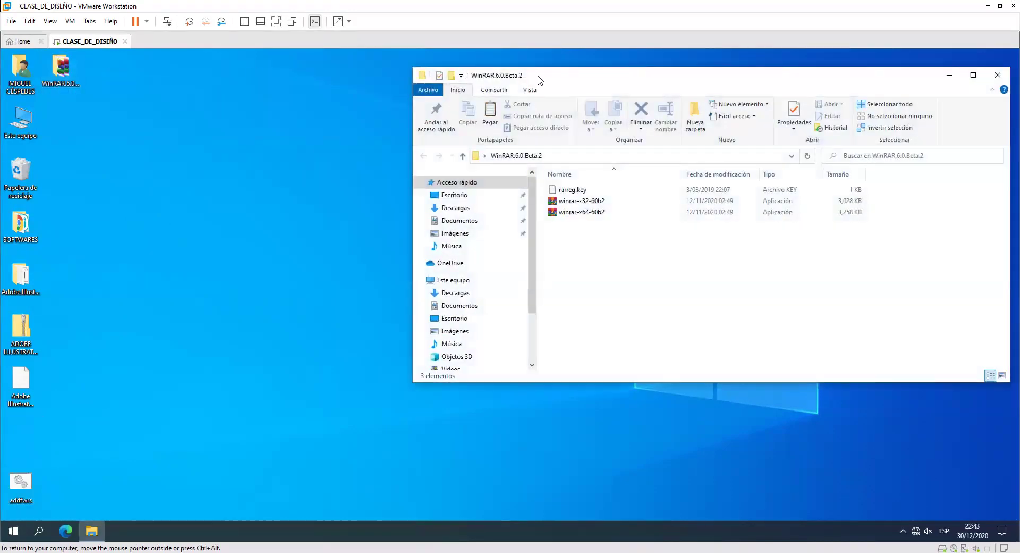
pyautogui.doubleClick(538, 80)
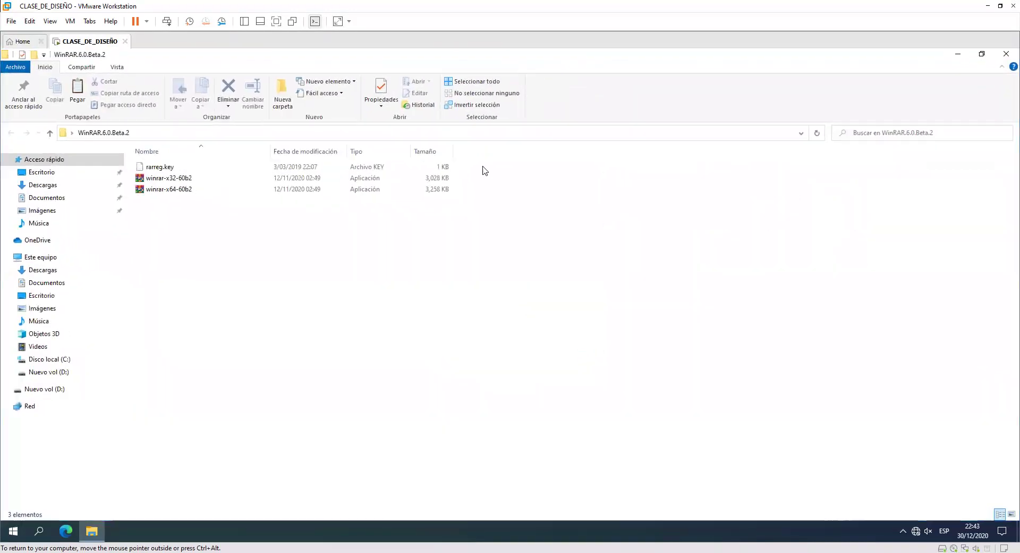
pyautogui.click(187, 194)
pyautogui.moveTo(168, 189)
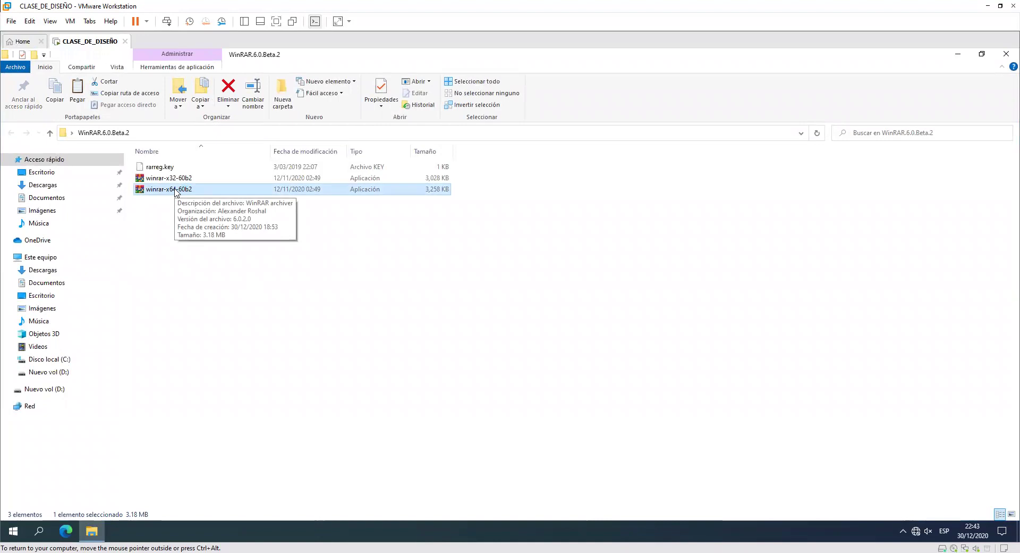
pyautogui.rightClick(176, 191)
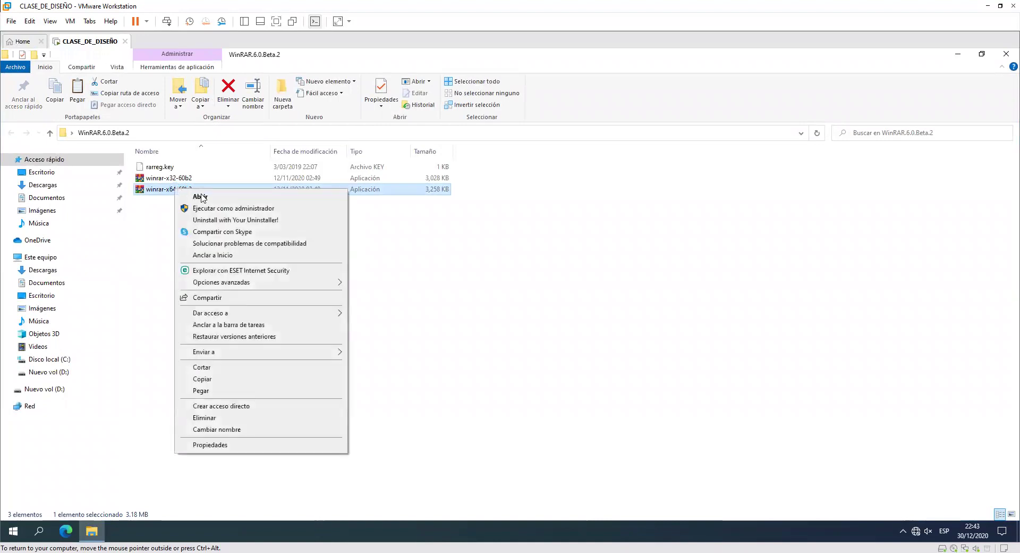
pyautogui.click(282, 208)
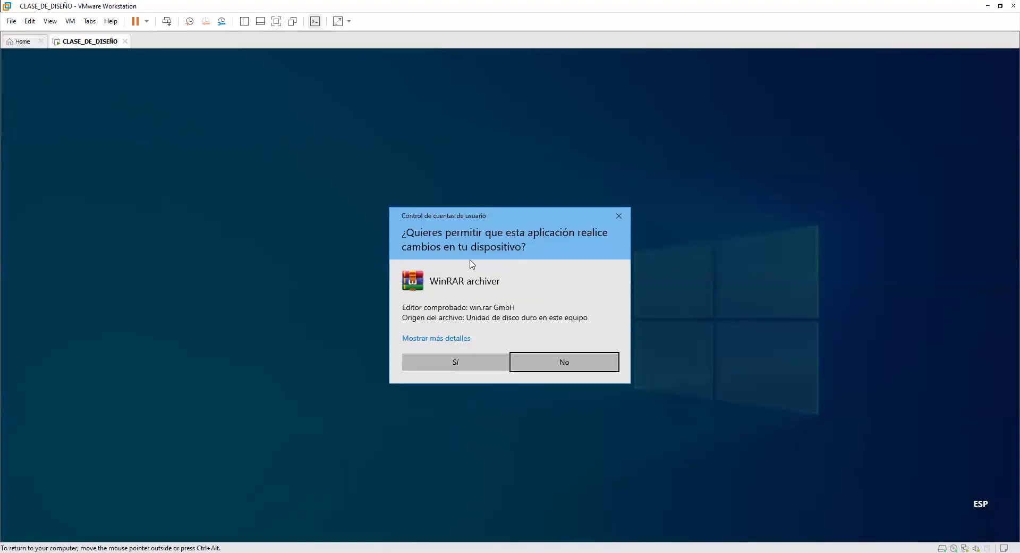
pyautogui.click(468, 361)
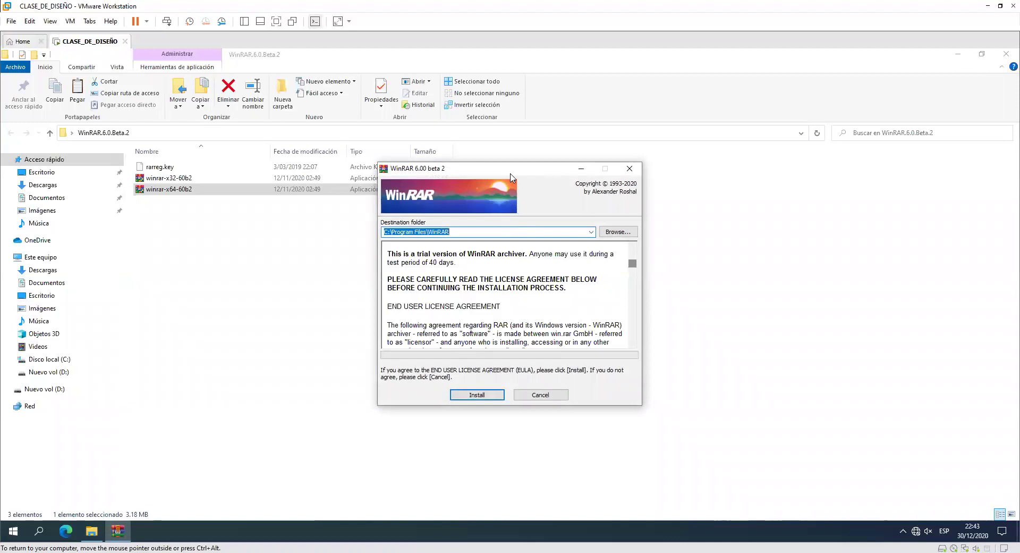
pyautogui.click(488, 394)
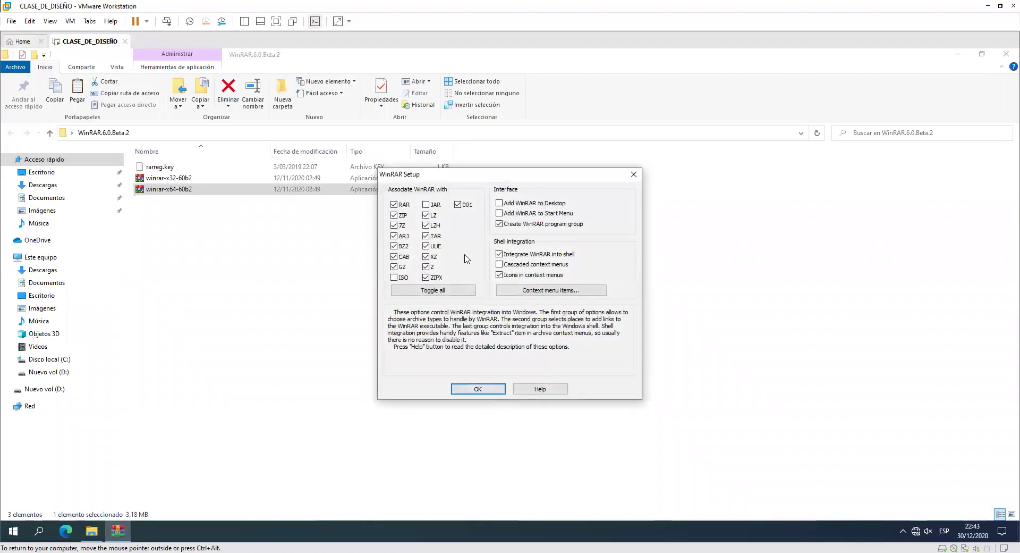
pyautogui.click(488, 389)
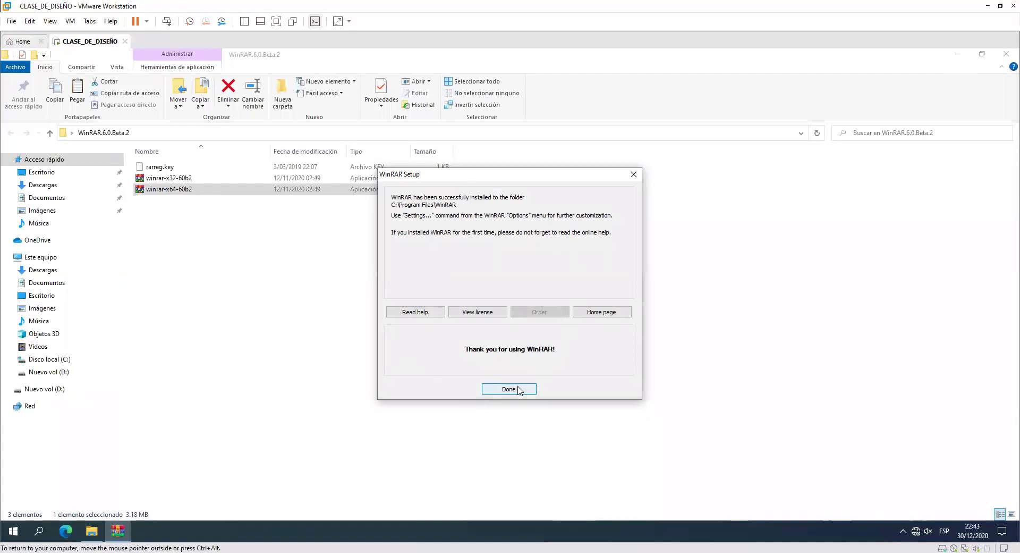
pyautogui.click(519, 390)
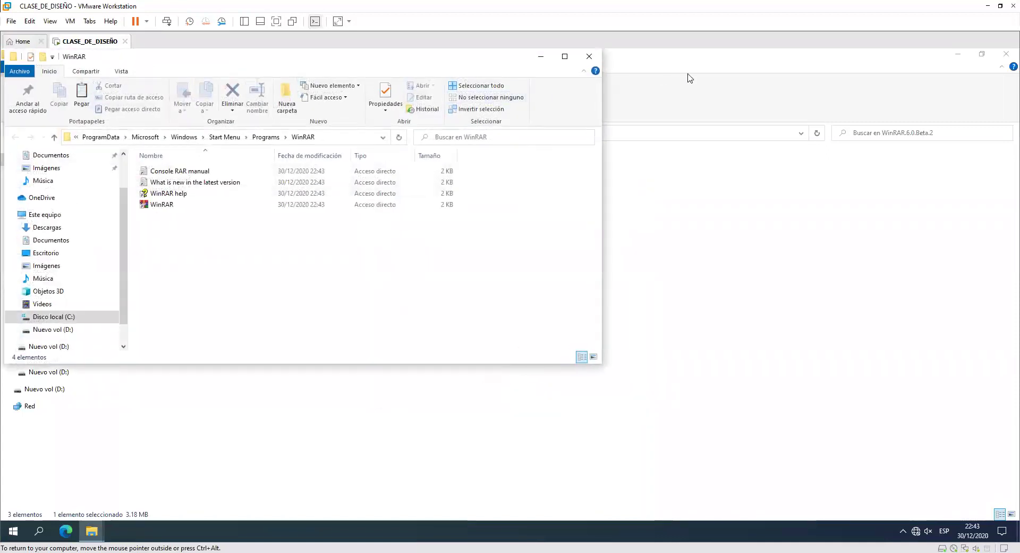
# Arrange the Explorer windows and open WinRAR's install folder from its shortcut.
pyautogui.moveTo(637, 141); pyautogui.dragTo(762, 154)
pyautogui.moveTo(661, 60)
pyautogui.mouseDown()
pyautogui.moveTo(381, 83)
pyautogui.moveTo(339, 76)
pyautogui.mouseUp()
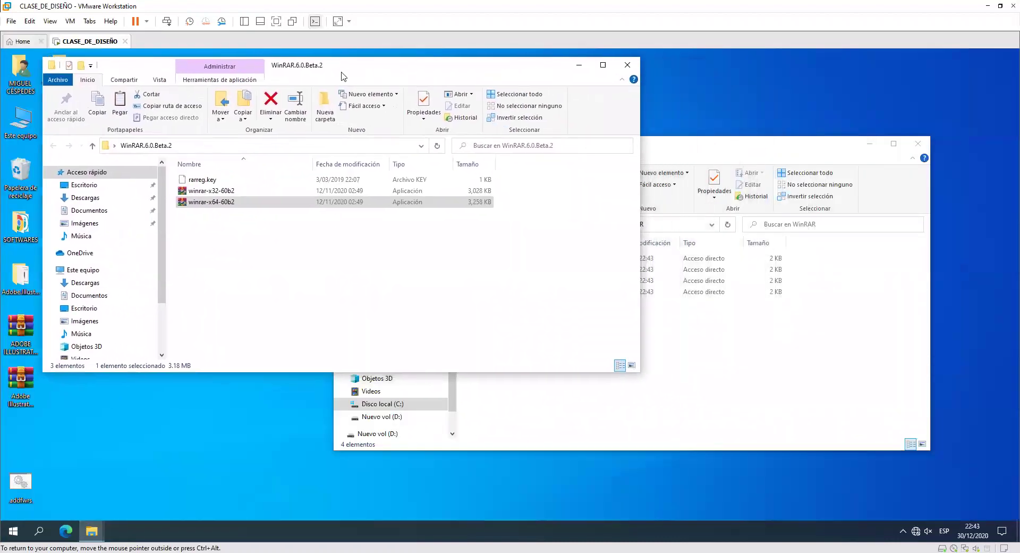
pyautogui.moveTo(674, 152); pyautogui.dragTo(708, 180)
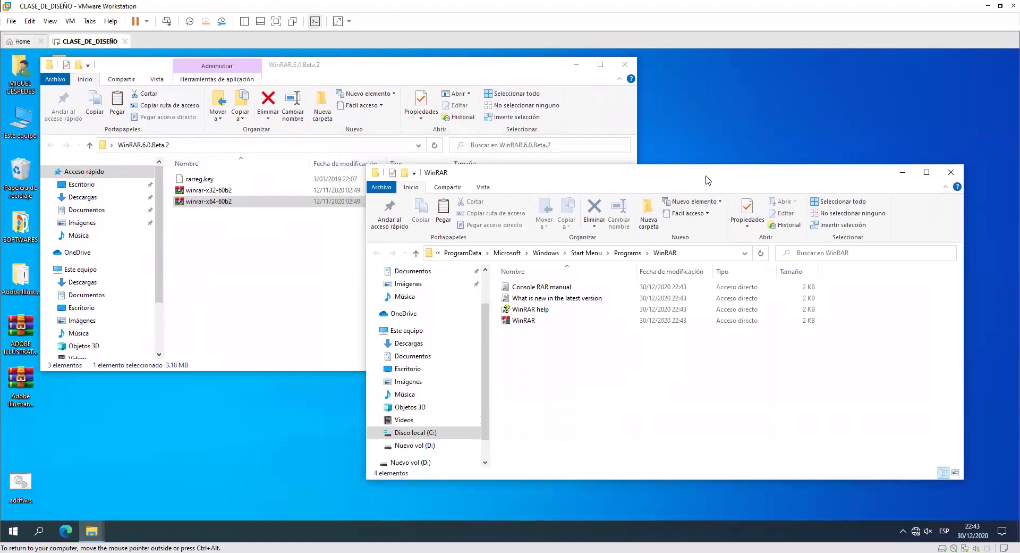
pyautogui.rightClick(529, 321)
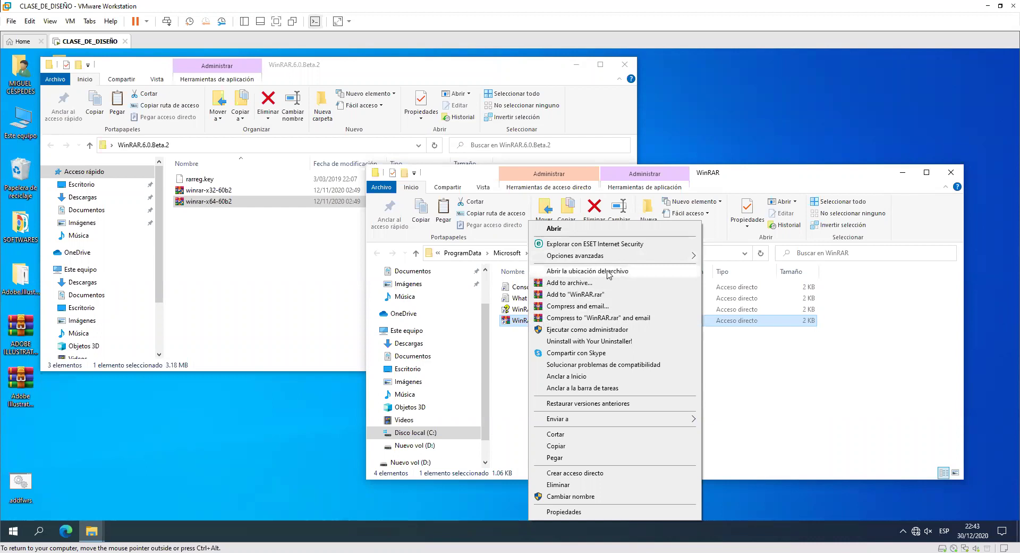
pyautogui.click(645, 272)
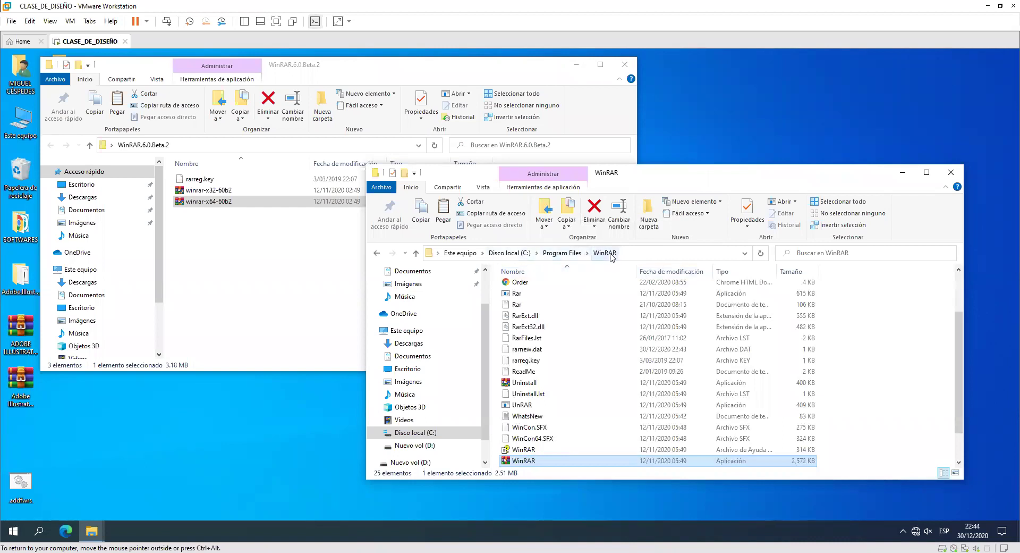
# Replace rarreg.key in Program Files\WinRAR with the beta copy, then close the beta window.
pyautogui.click(216, 182)
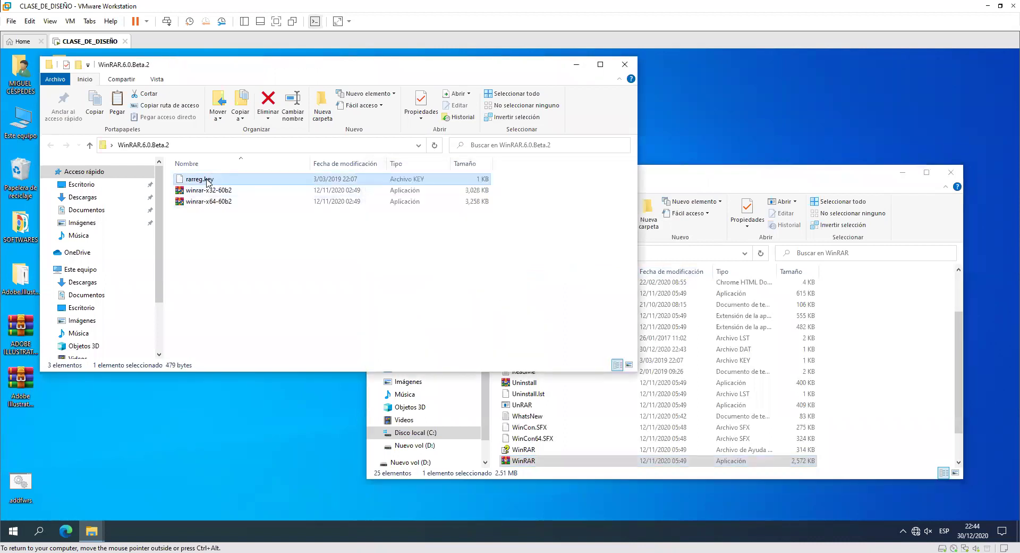
pyautogui.rightClick(207, 182)
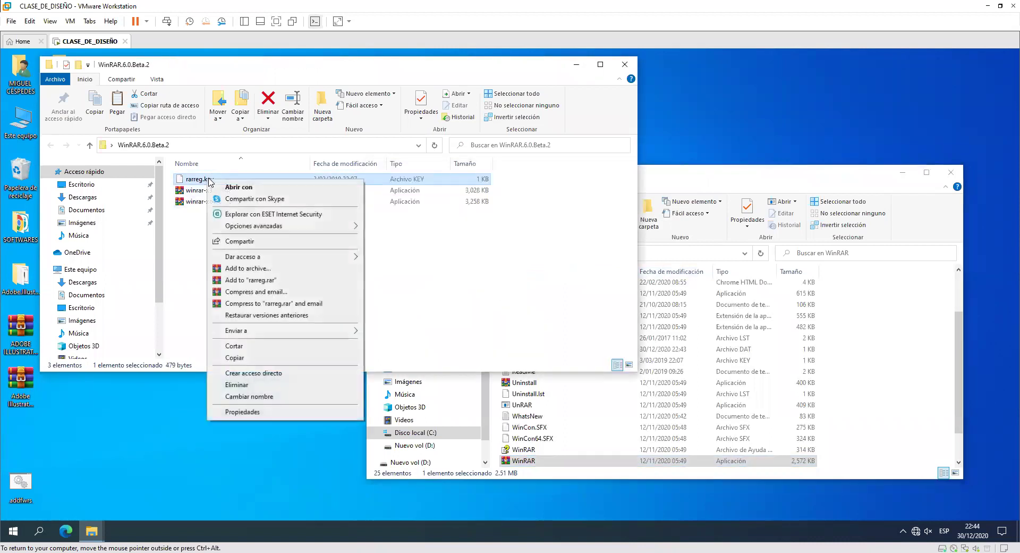
pyautogui.click(266, 358)
pyautogui.rightClick(872, 288)
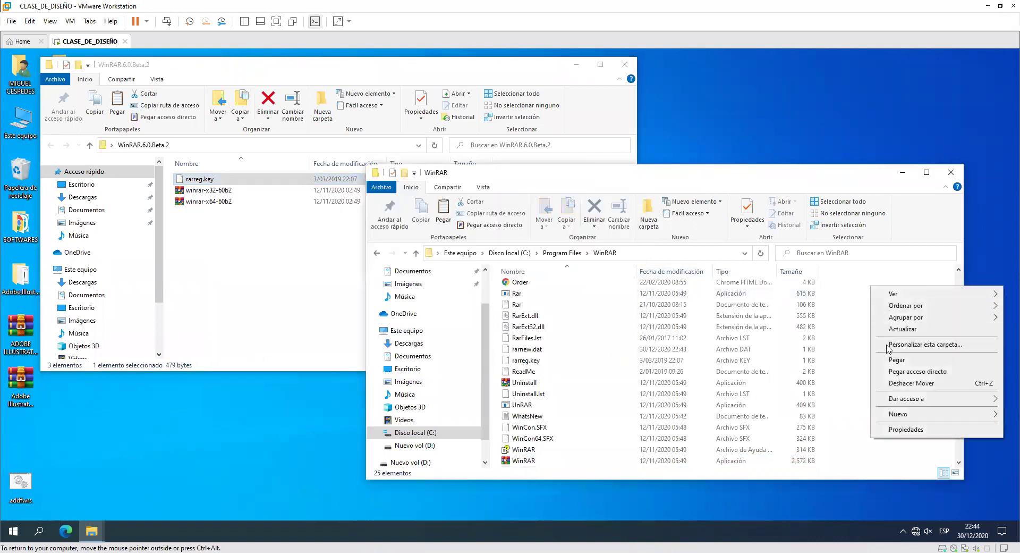
pyautogui.click(896, 360)
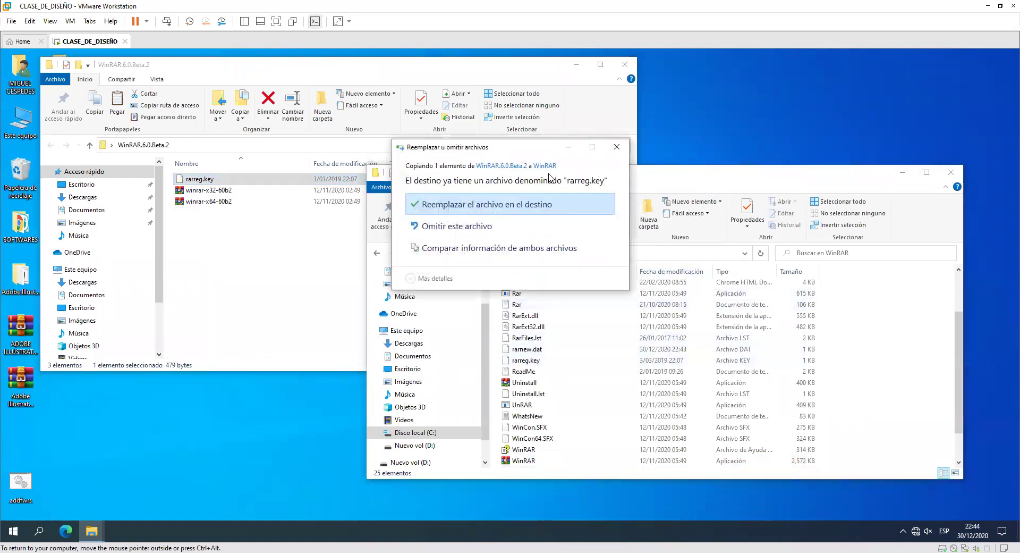
pyautogui.click(492, 205)
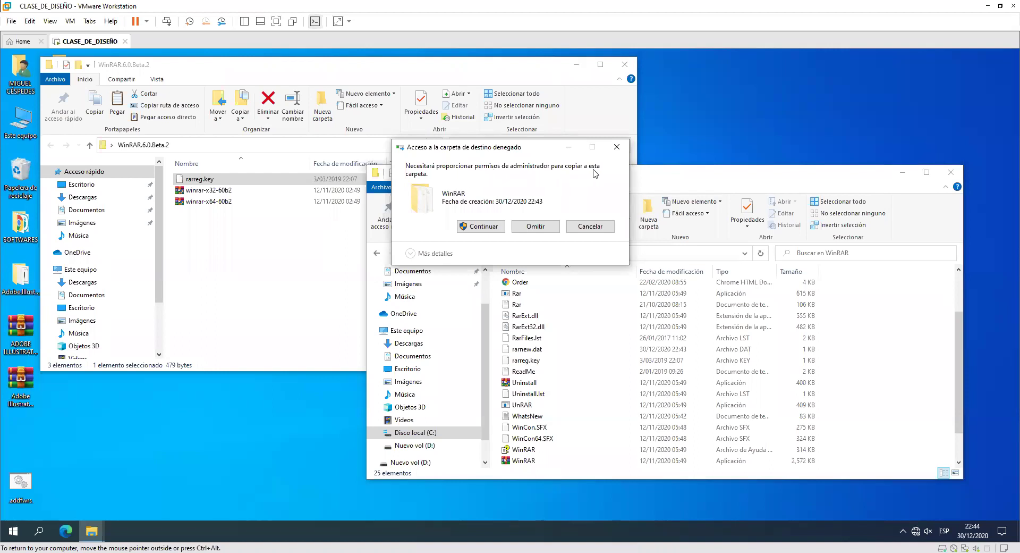
pyautogui.click(481, 226)
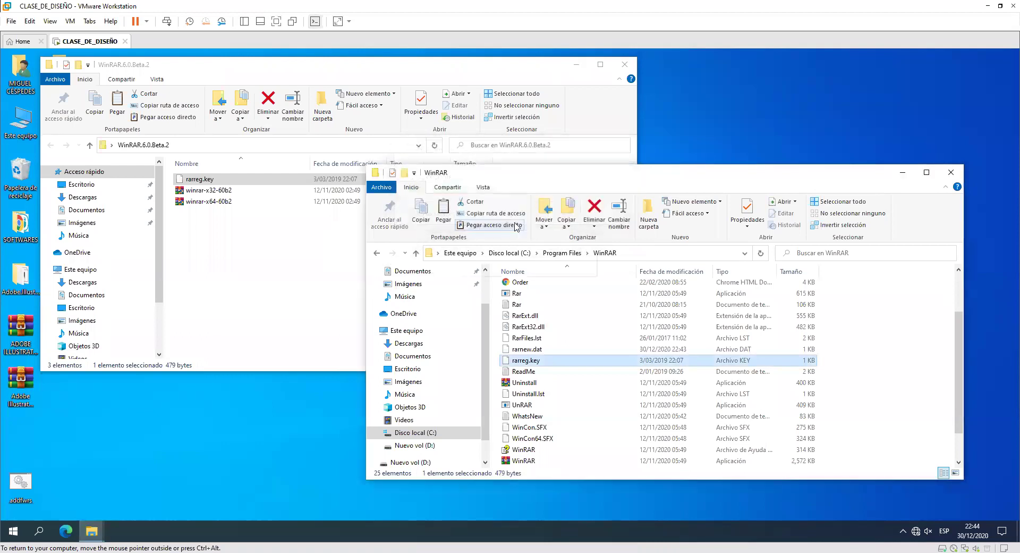
pyautogui.click(625, 65)
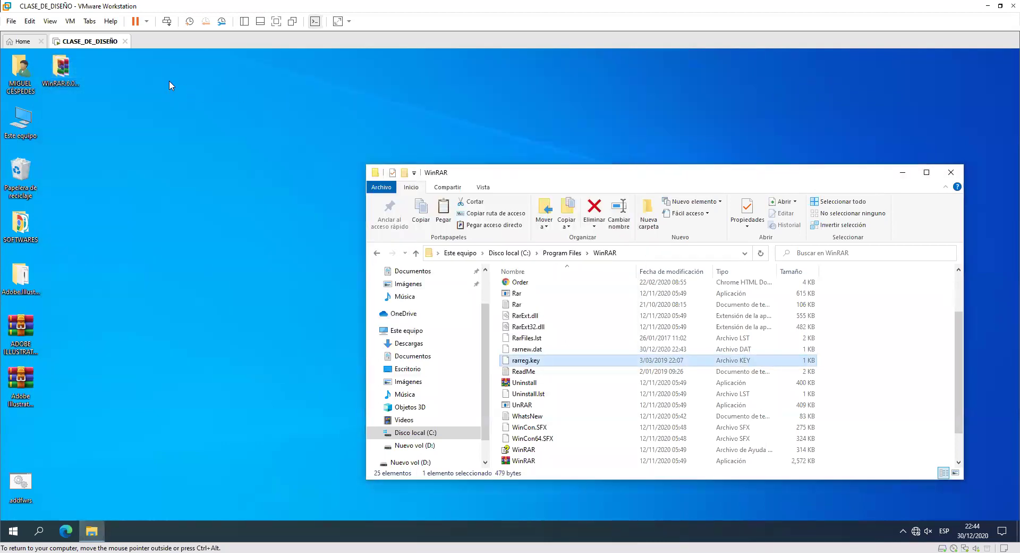
# Delete the WinRAR download from the desktop and close the WinRAR program folder.
pyautogui.moveTo(59, 63); pyautogui.dragTo(140, 63)
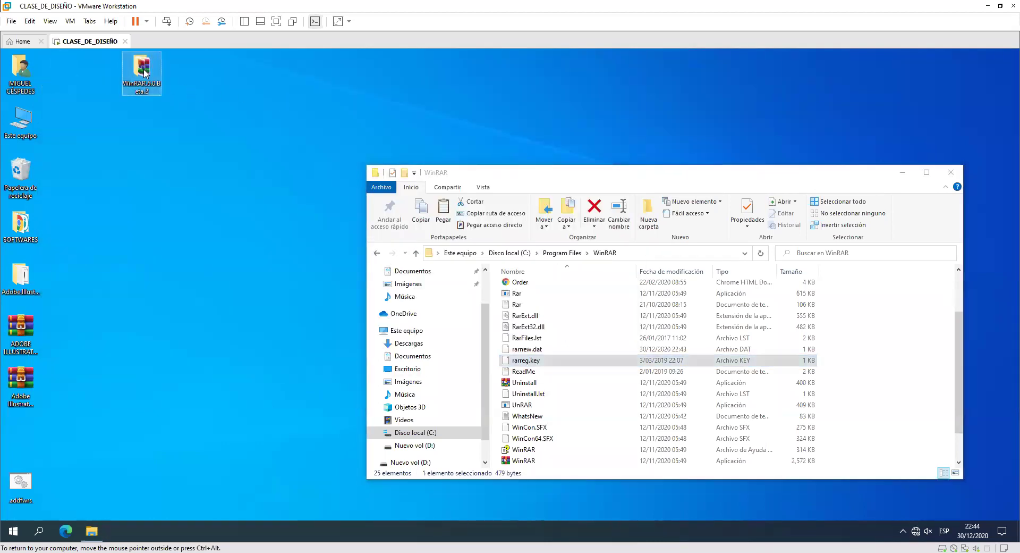
pyautogui.rightClick(144, 70)
pyautogui.click(210, 300)
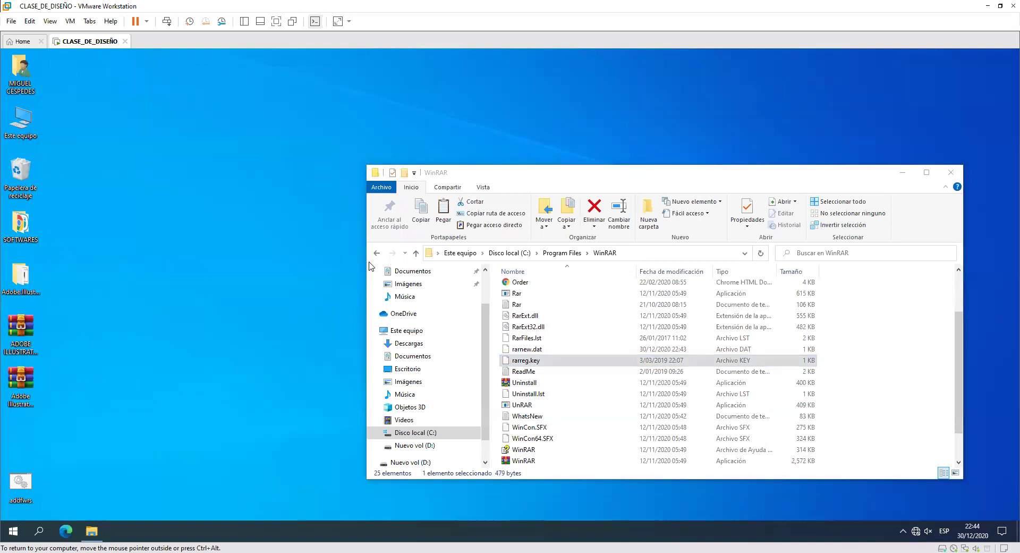
pyautogui.click(951, 172)
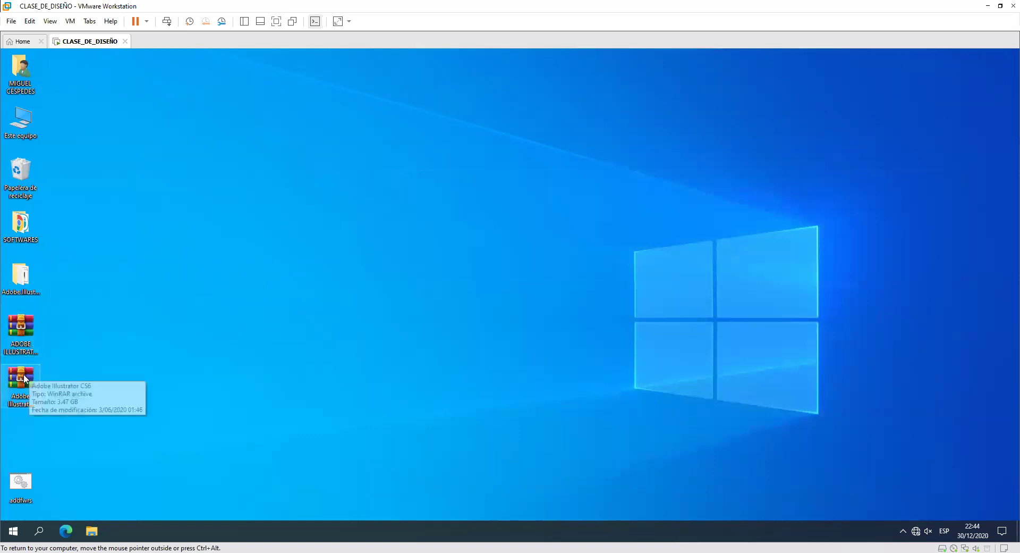
# Line up both Illustrator archives, the Adobe Illustrator folder and addfwrs along the desktop's top row.
pyautogui.moveTo(33, 328); pyautogui.dragTo(139, 87)
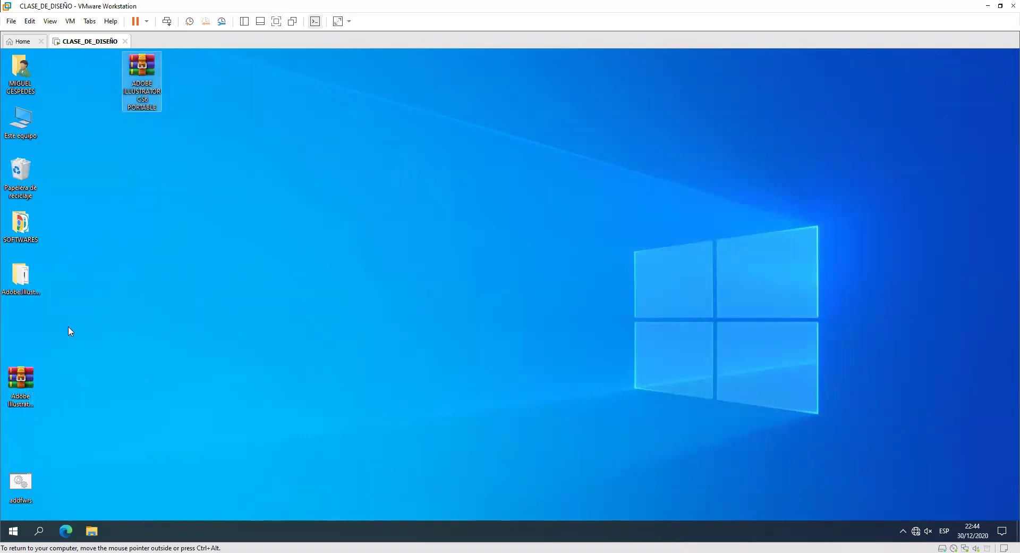
pyautogui.moveTo(27, 379); pyautogui.dragTo(204, 69)
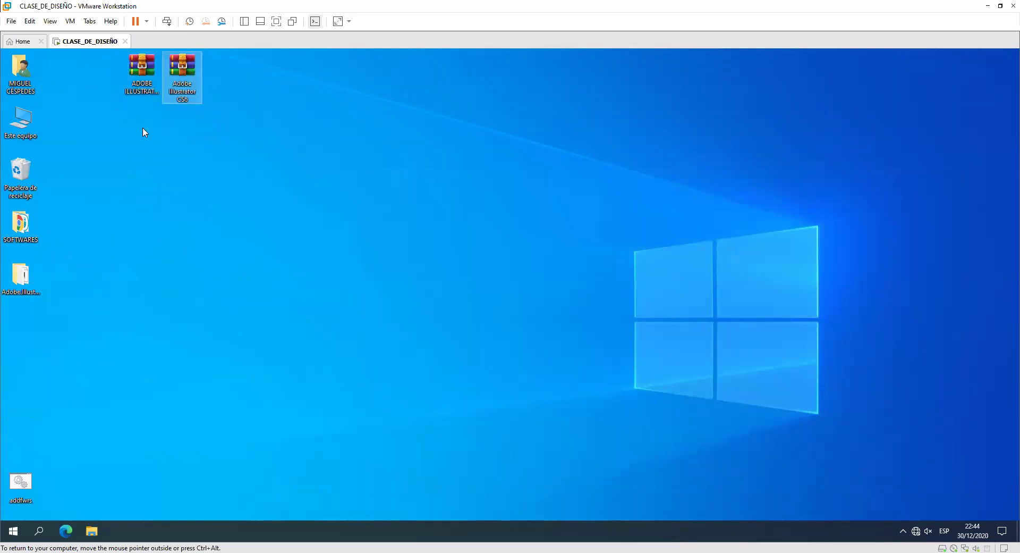
pyautogui.click(138, 74)
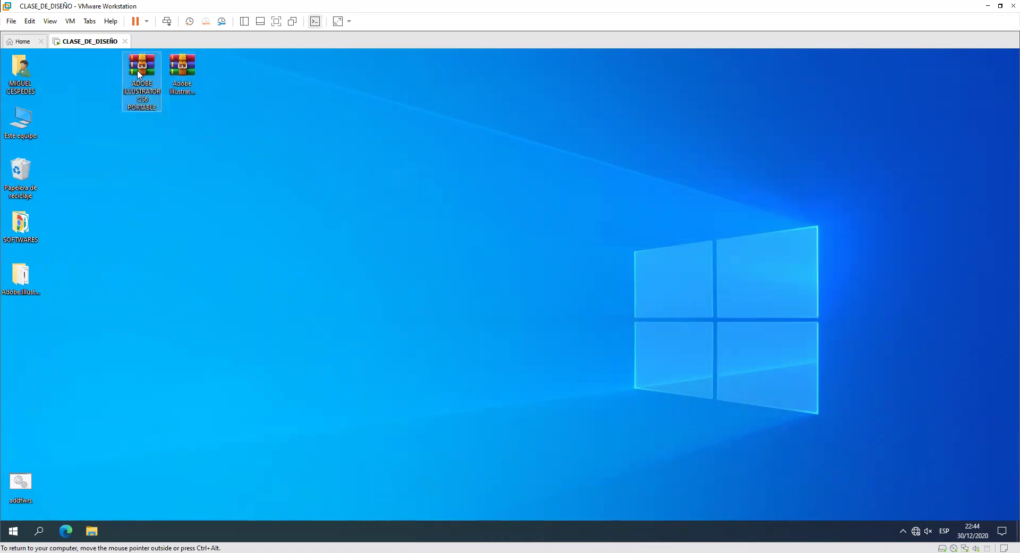
pyautogui.click(188, 64)
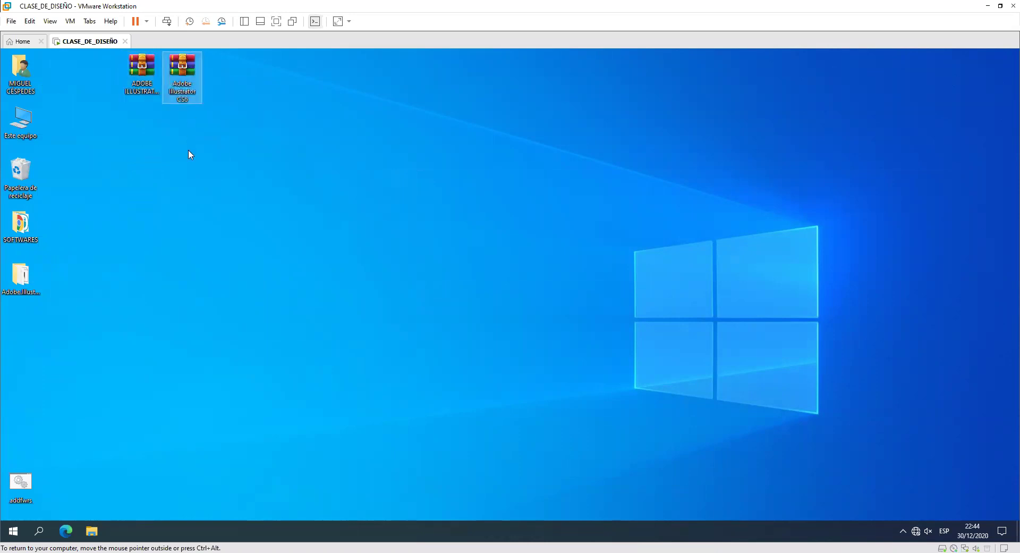
pyautogui.moveTo(20, 275); pyautogui.dragTo(270, 70)
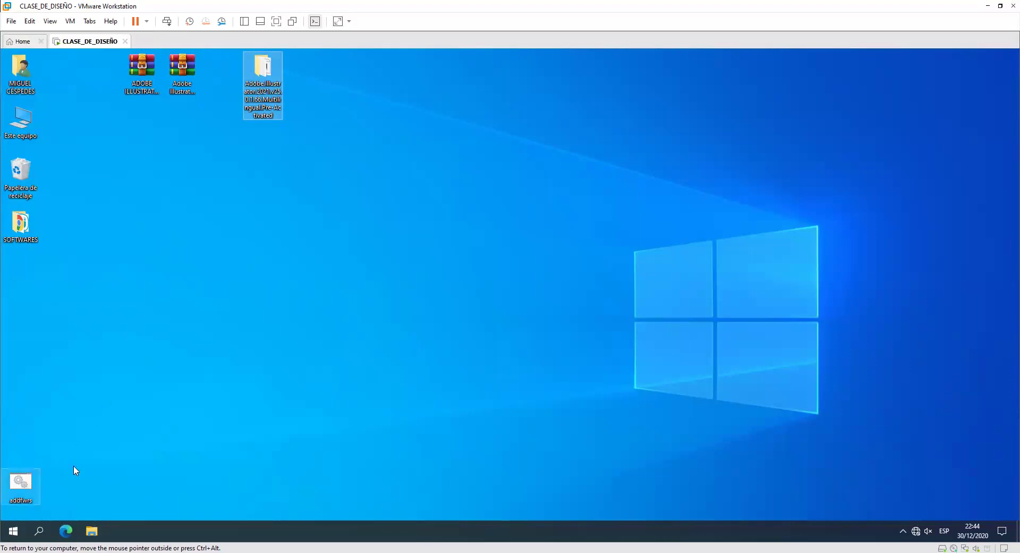
pyautogui.moveTo(22, 481); pyautogui.dragTo(313, 66)
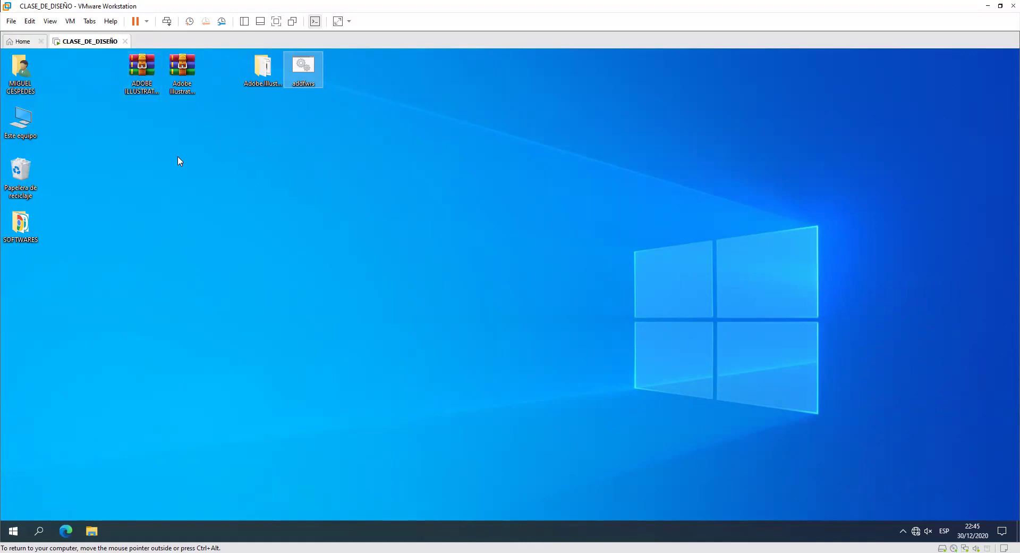
pyautogui.moveTo(142, 70)
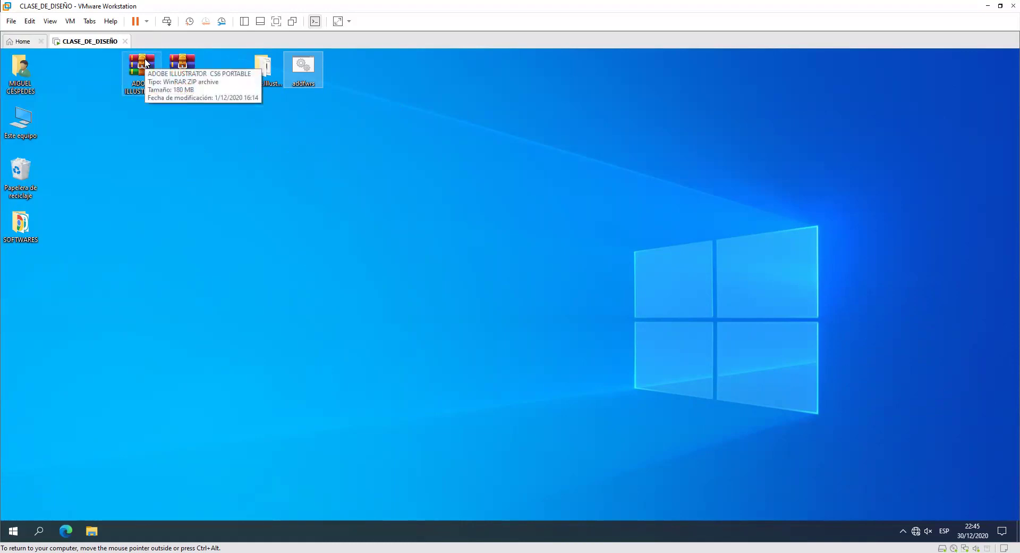
# Extract setupAICS6.exe from ADOBE ILLUSTRATOR CS6 PORTABLE.zip to the desktop (Escritorio).
pyautogui.doubleClick(146, 62)
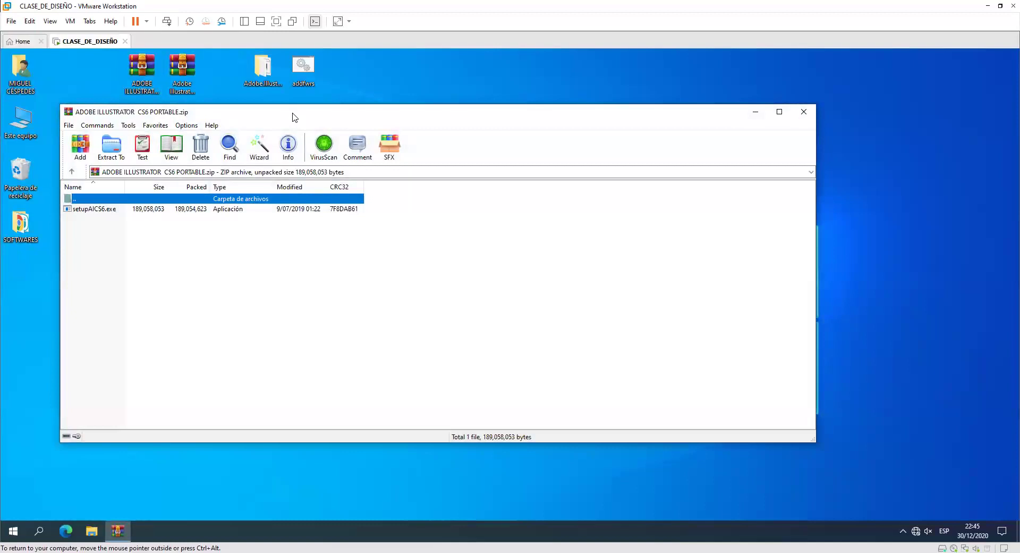
pyautogui.doubleClick(295, 117)
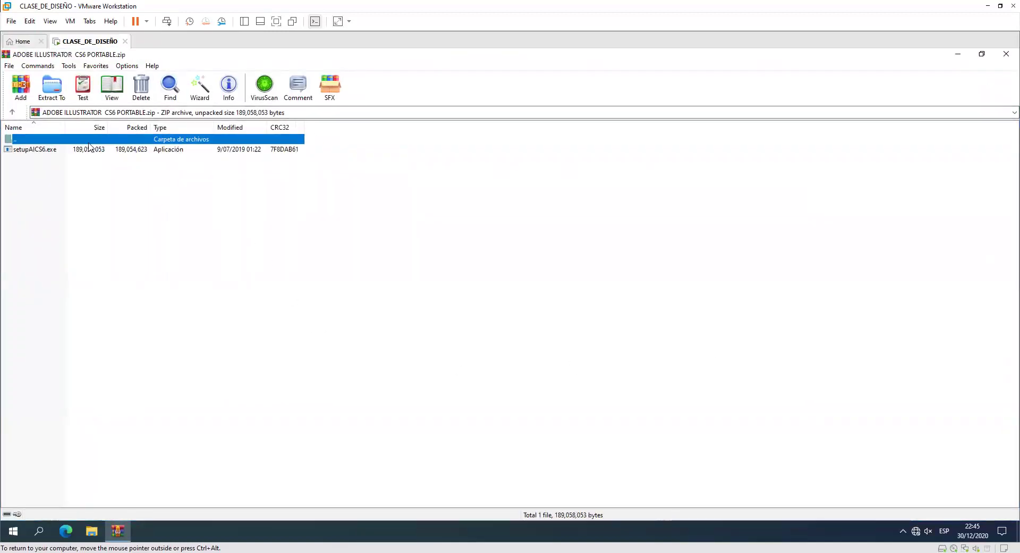
pyautogui.click(56, 86)
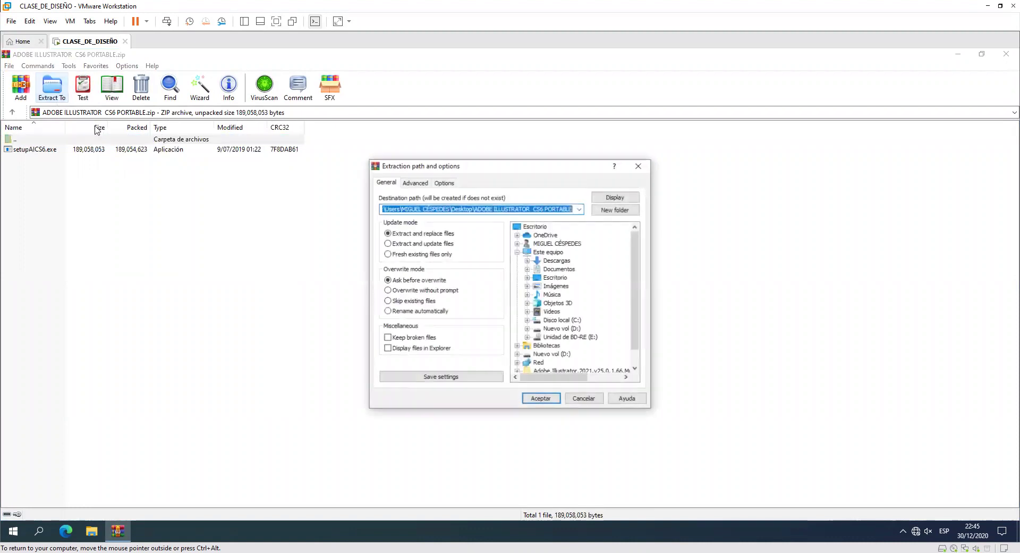
pyautogui.click(537, 227)
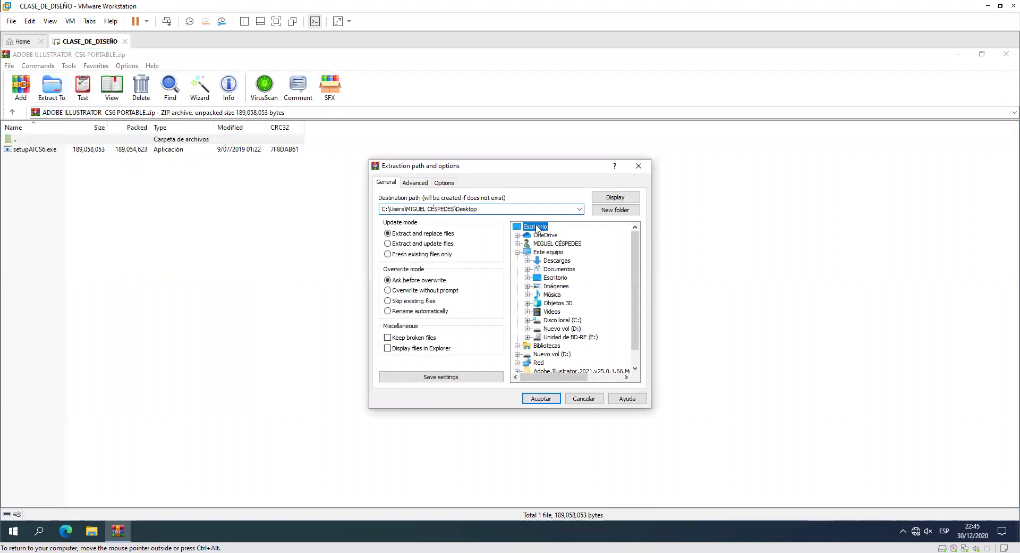
pyautogui.click(541, 399)
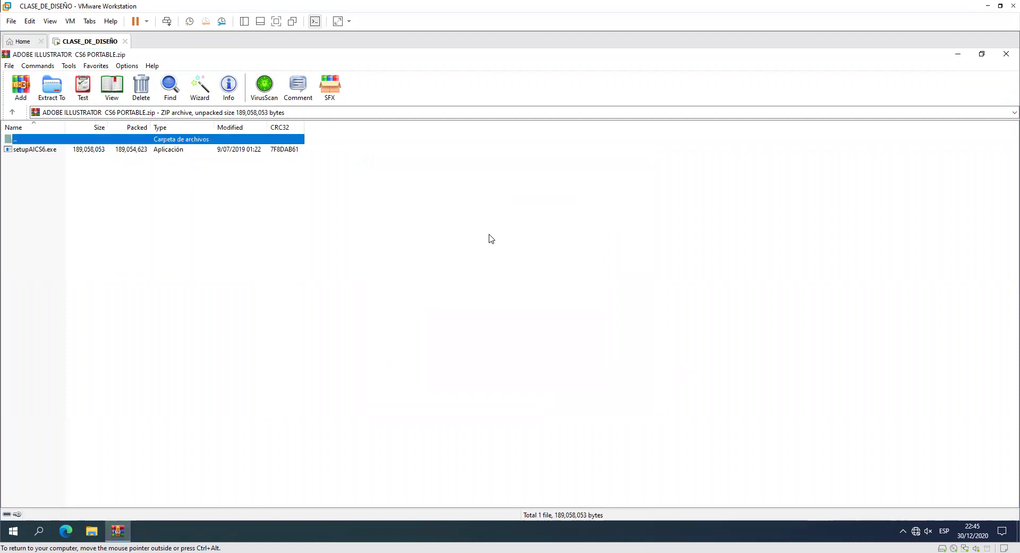
pyautogui.click(1006, 54)
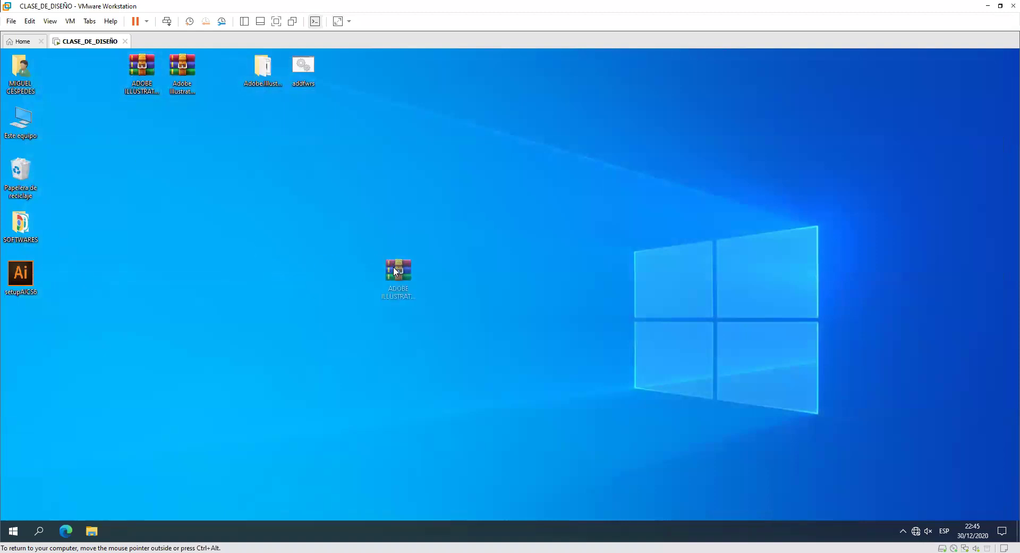
# Delete the ADOBE ILLUSTRATOR CS6 PORTABLE zip from the desktop.
pyautogui.moveTo(139, 66); pyautogui.dragTo(393, 267)
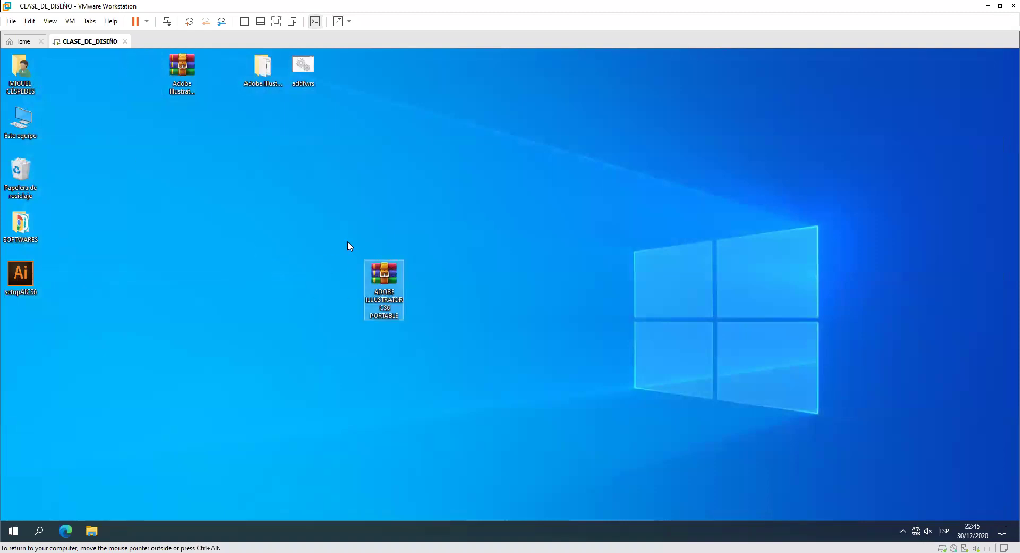
pyautogui.rightClick(395, 268)
pyautogui.click(424, 484)
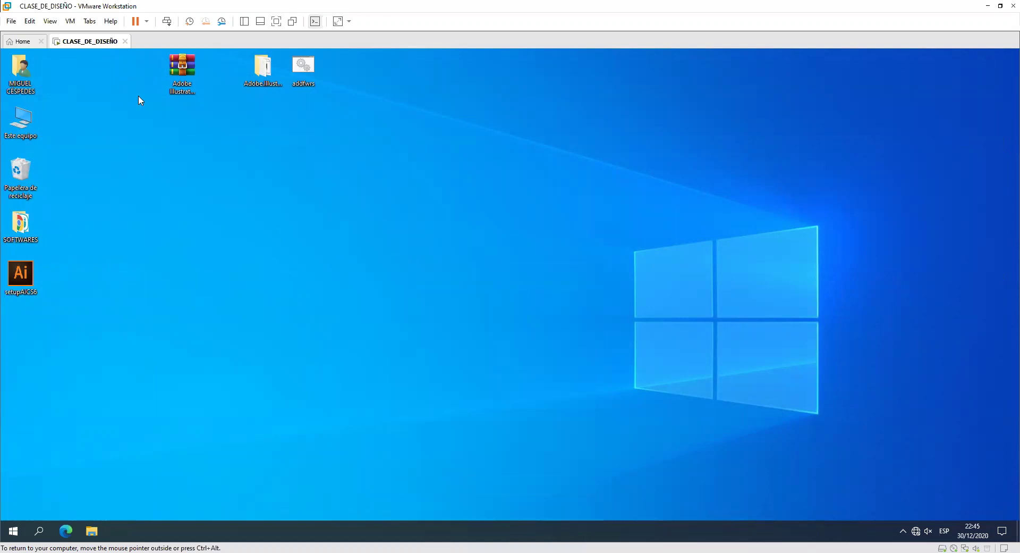
# Extract Adobe Illustrator CS6.rar onto the desktop and close WinRAR.
pyautogui.doubleClick(180, 66)
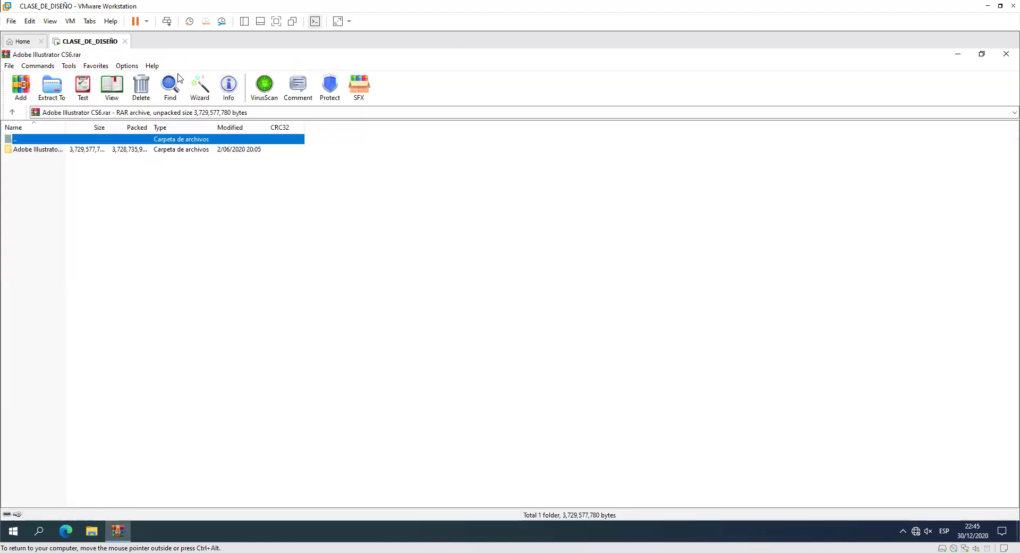
pyautogui.click(53, 88)
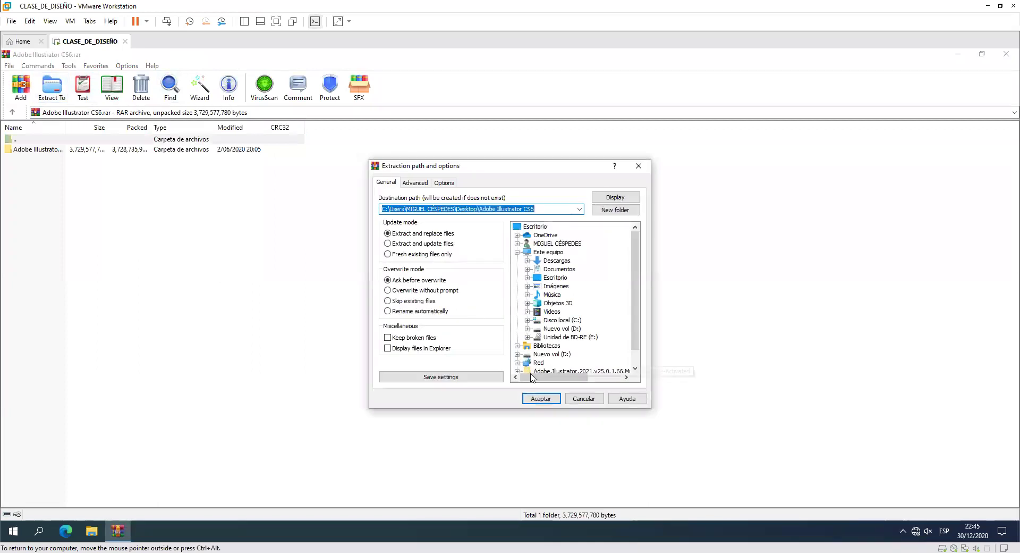
pyautogui.click(541, 399)
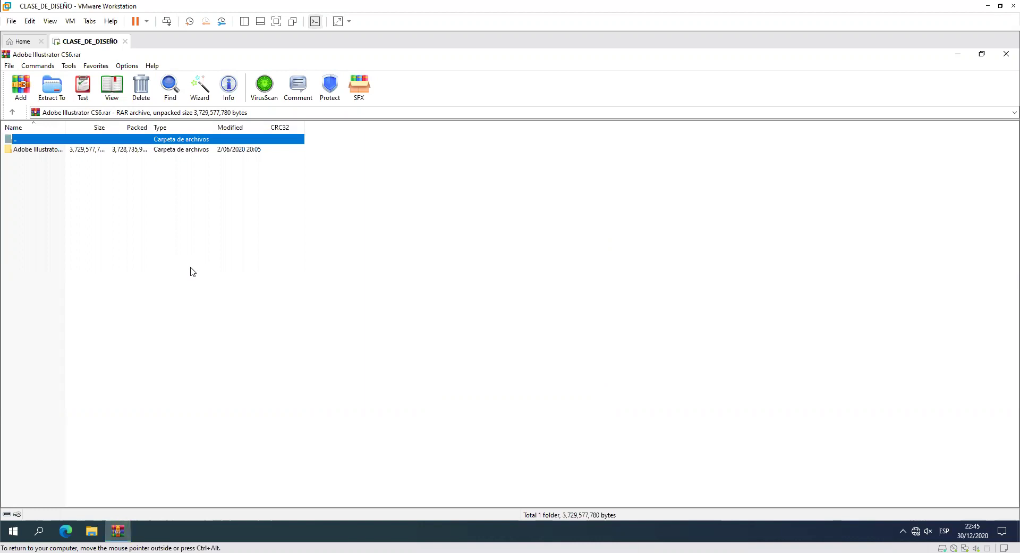
pyautogui.click(1006, 54)
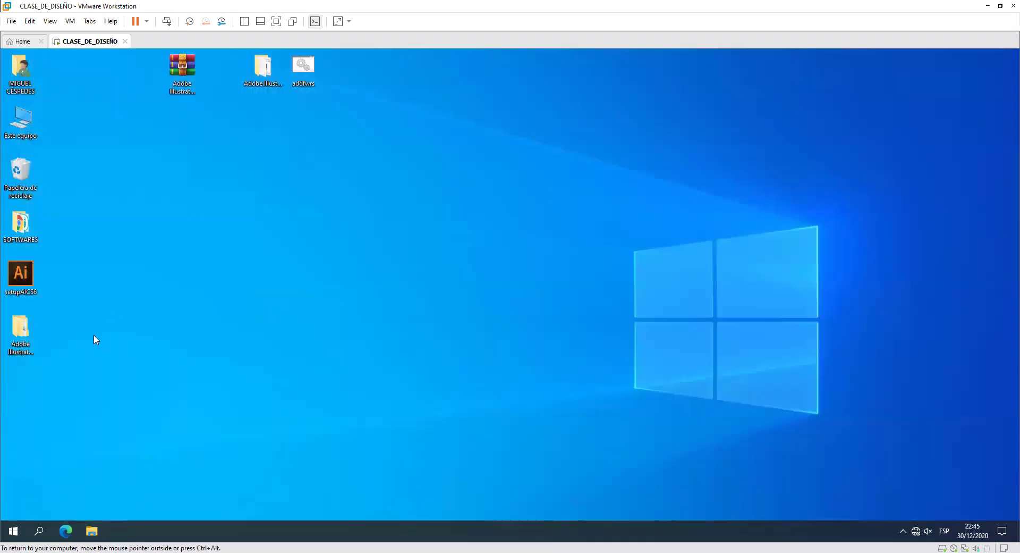
# Delete Adobe Illustrator CS6.rar from the desktop and empty the Recycle Bin.
pyautogui.moveTo(20, 328)
pyautogui.mouseDown()
pyautogui.moveTo(228, 70)
pyautogui.moveTo(349, 221)
pyautogui.mouseUp()
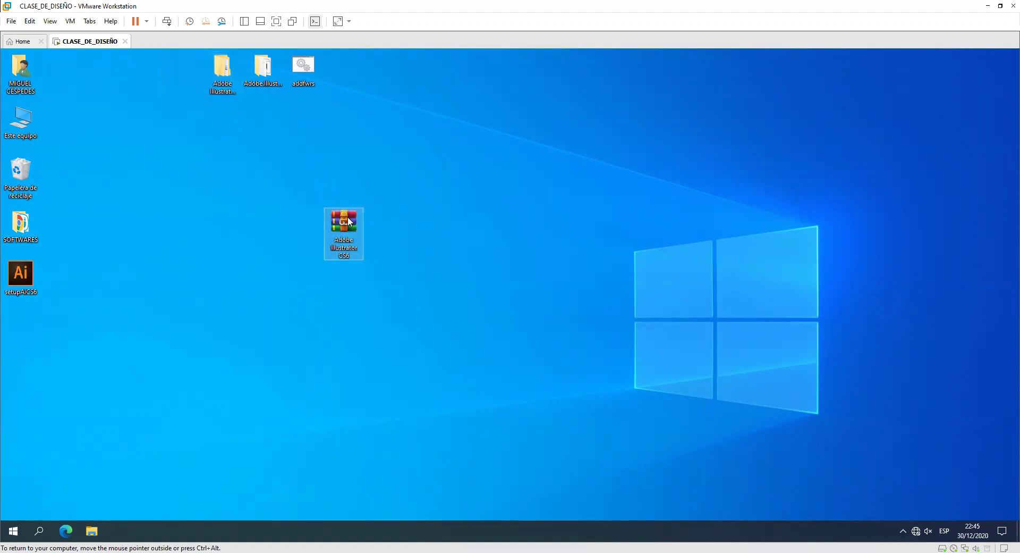
pyautogui.rightClick(348, 216)
pyautogui.click(401, 435)
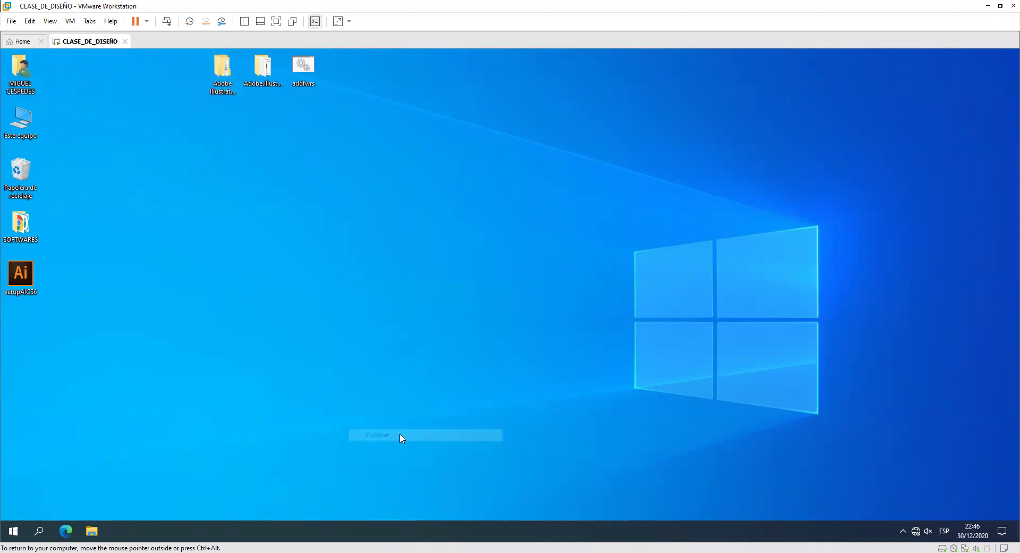
pyautogui.rightClick(19, 169)
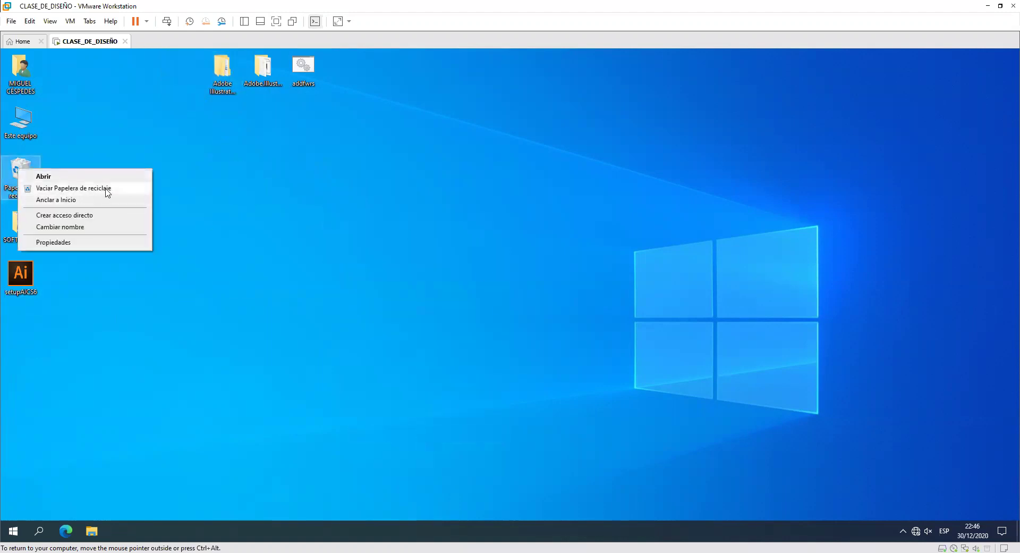
pyautogui.click(107, 189)
pyautogui.click(551, 300)
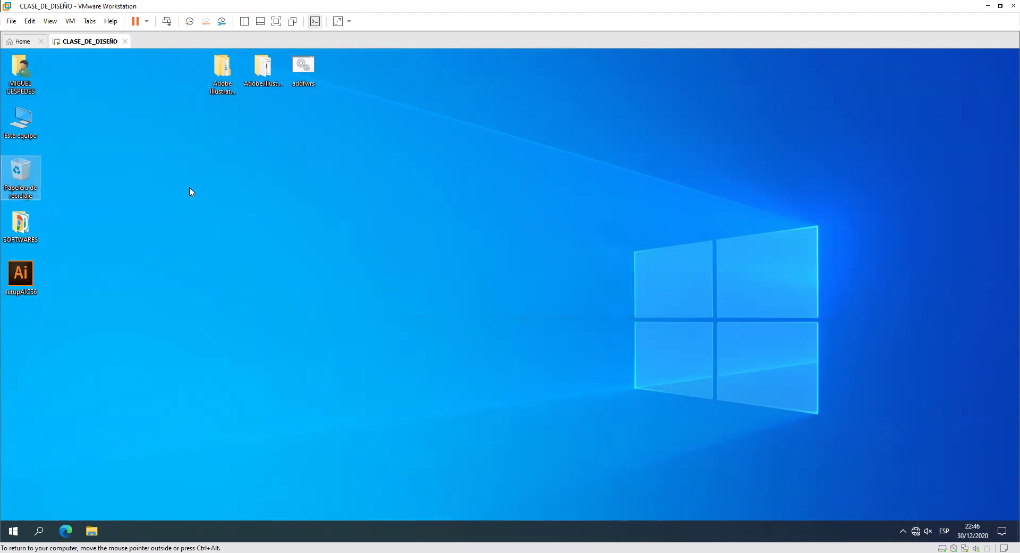
# Run setupAICS6 as administrator, allow it in UAC, and keep Español as the language.
pyautogui.rightClick(24, 270)
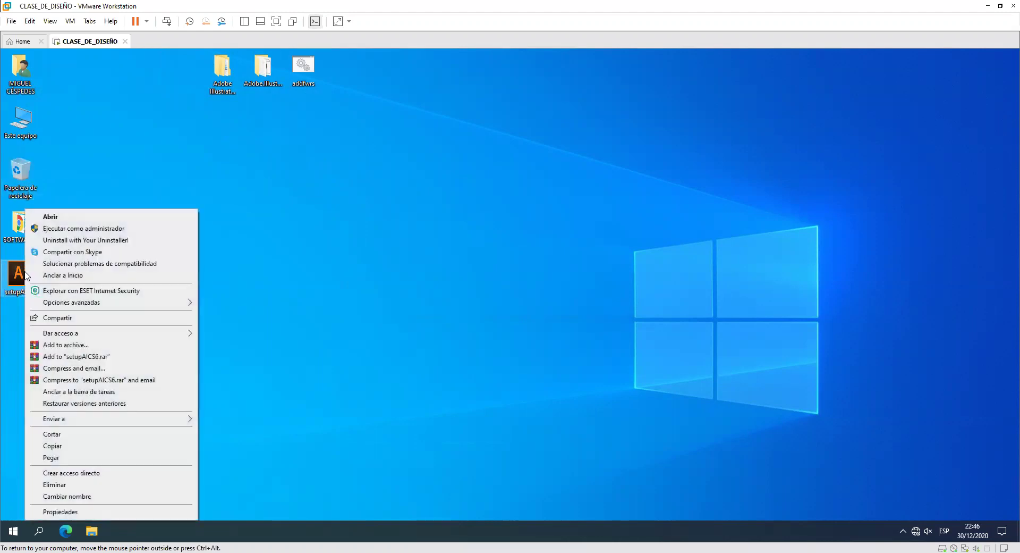
pyautogui.click(151, 230)
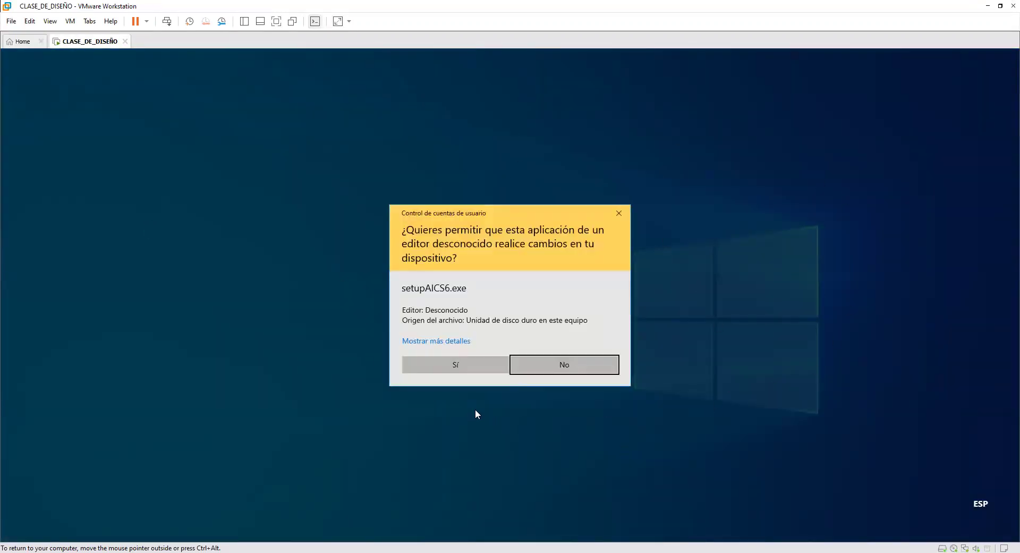
pyautogui.click(456, 366)
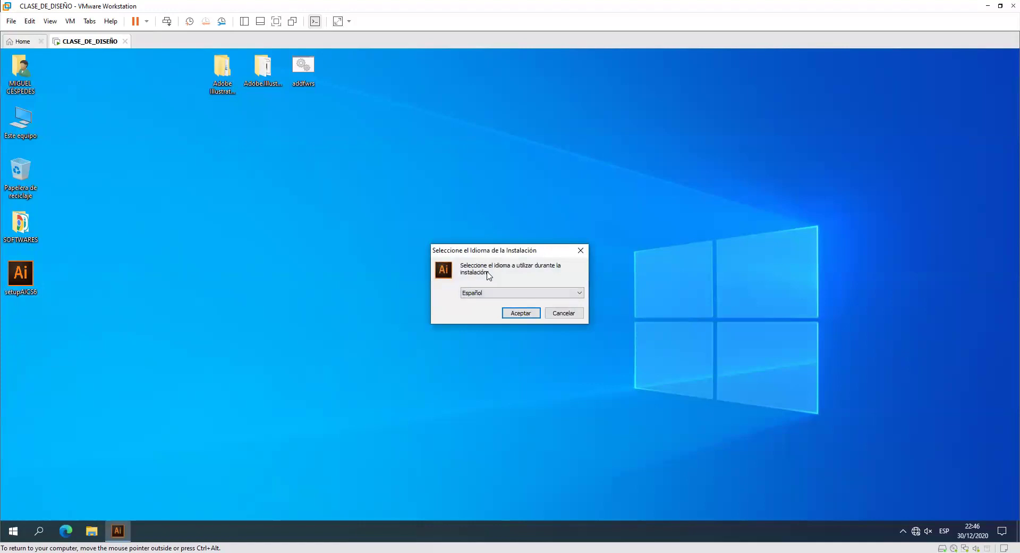
pyautogui.click(564, 292)
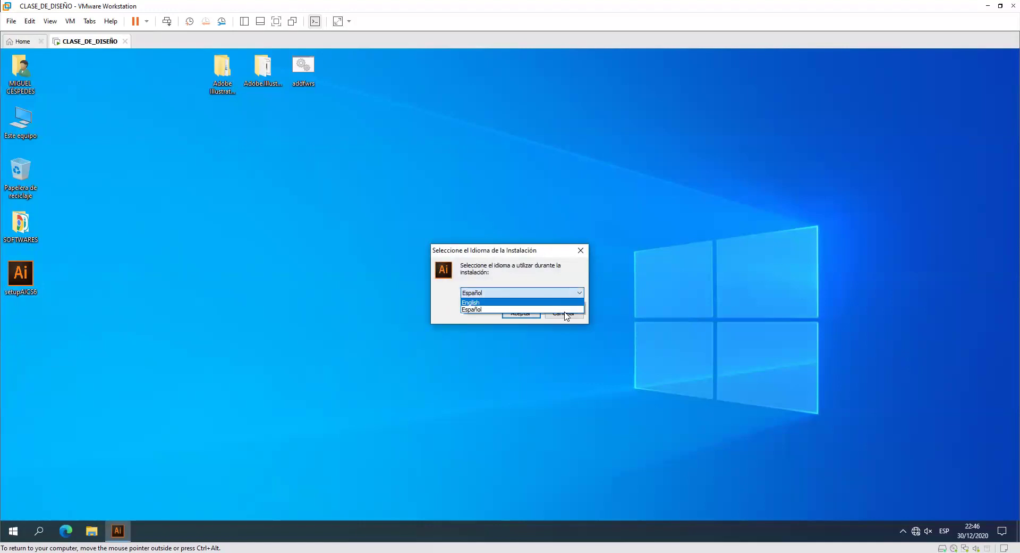
pyautogui.click(561, 278)
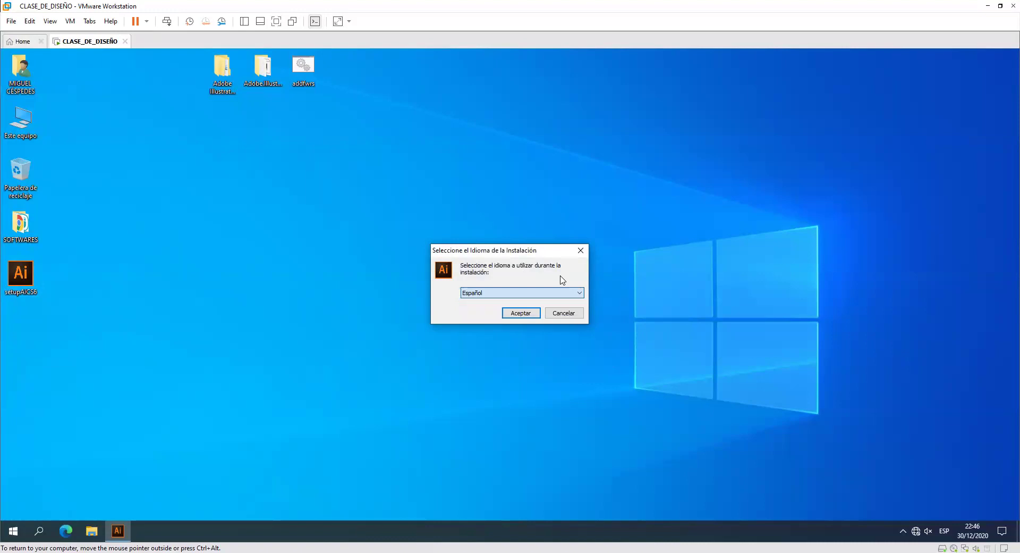
# Accept destination C:\Program Files (x86)\Adobe\Illustrator CS6, default Start Menu folder and desktop icon.
pyautogui.click(518, 313)
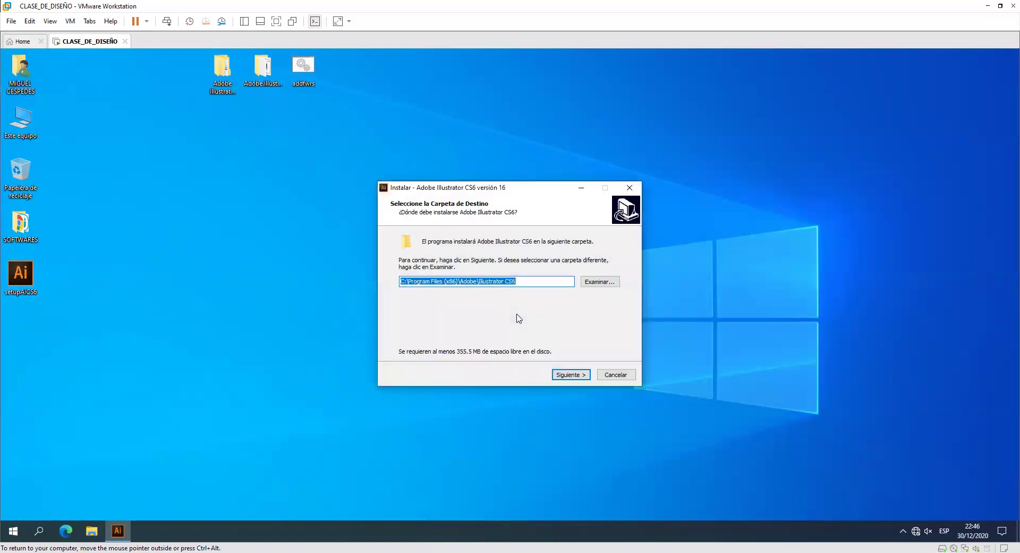
pyautogui.click(524, 282)
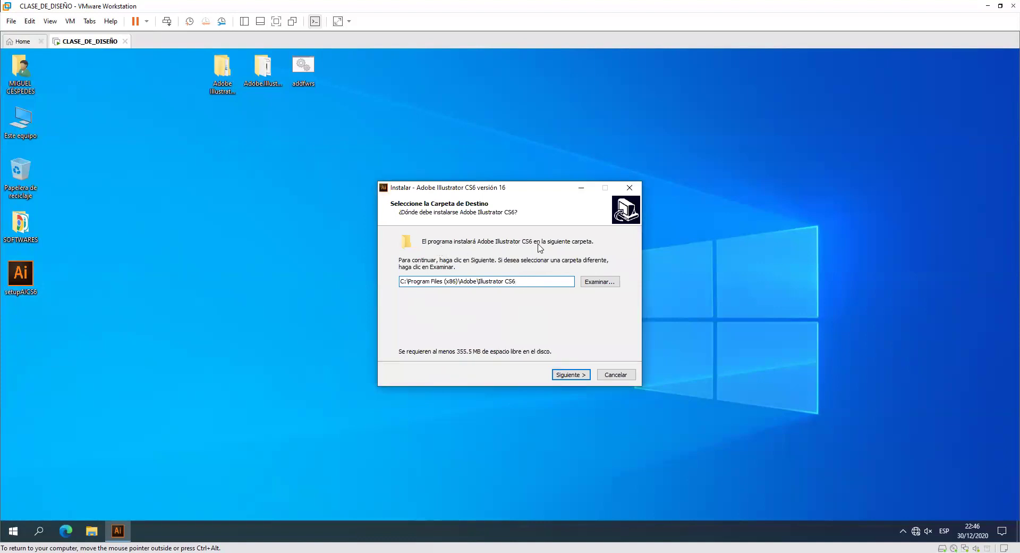
pyautogui.click(582, 374)
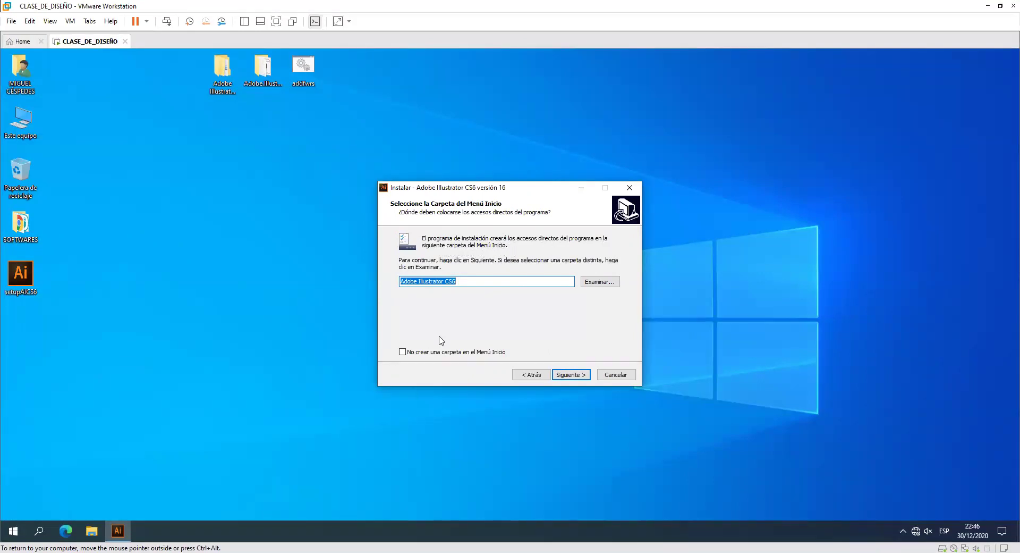
pyautogui.click(569, 375)
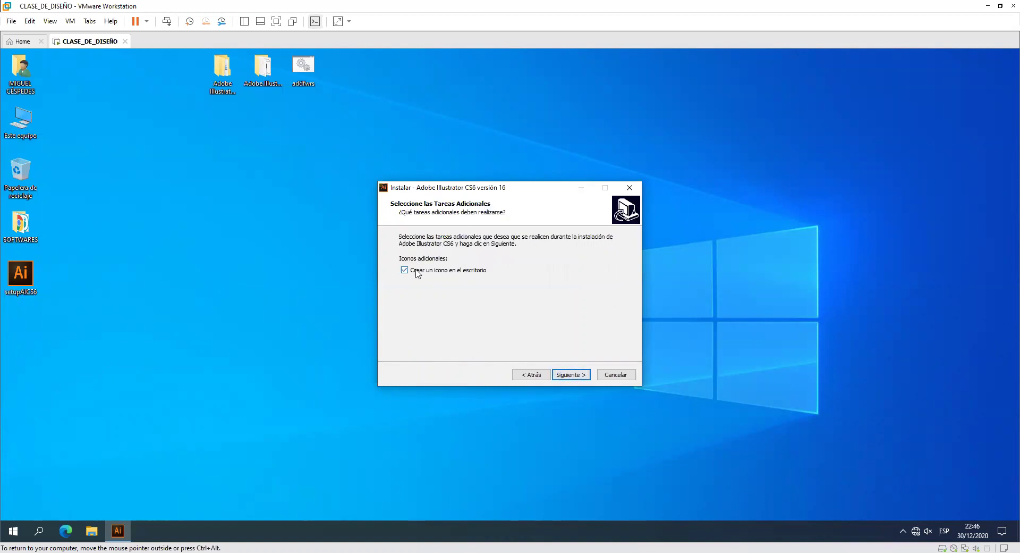
pyautogui.click(570, 375)
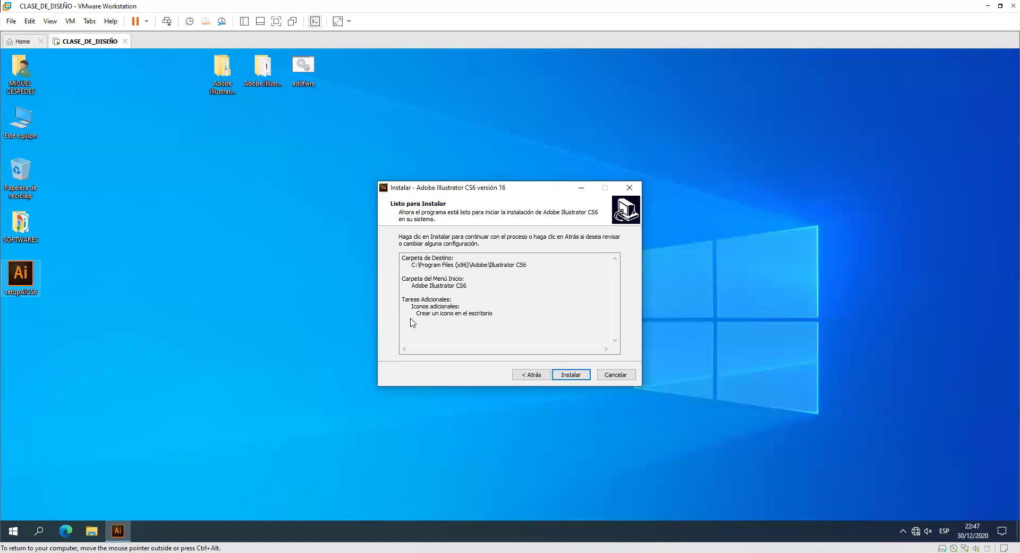
pyautogui.click(582, 375)
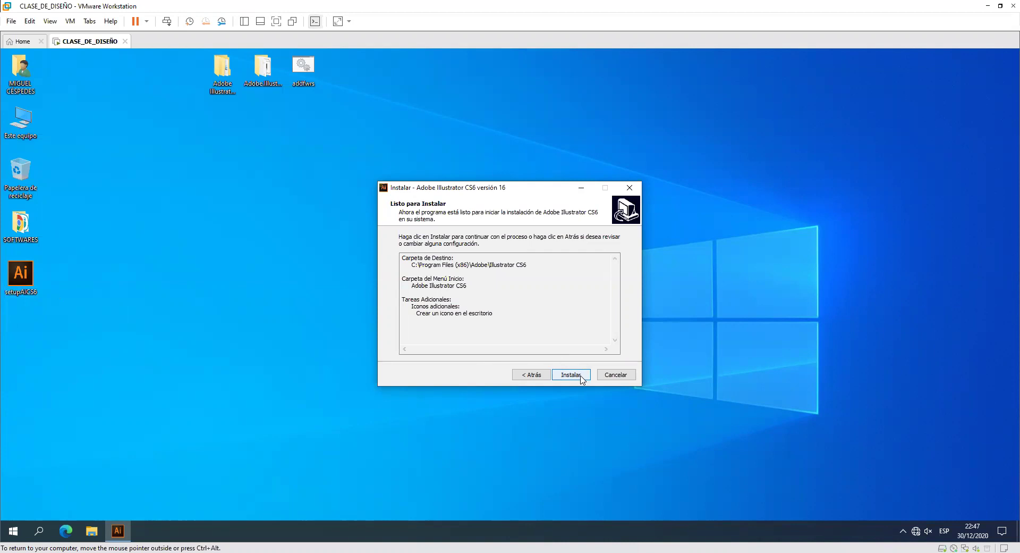
# Install Illustrator CS6, click Finalizar, and select the setupAICS6 icon on the desktop.
pyautogui.click(582, 376)
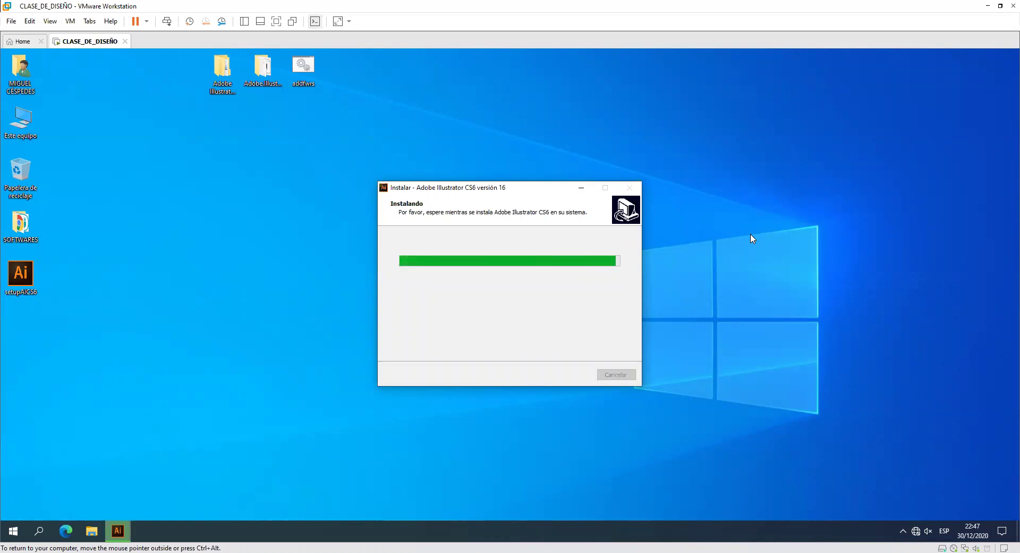
pyautogui.click(569, 374)
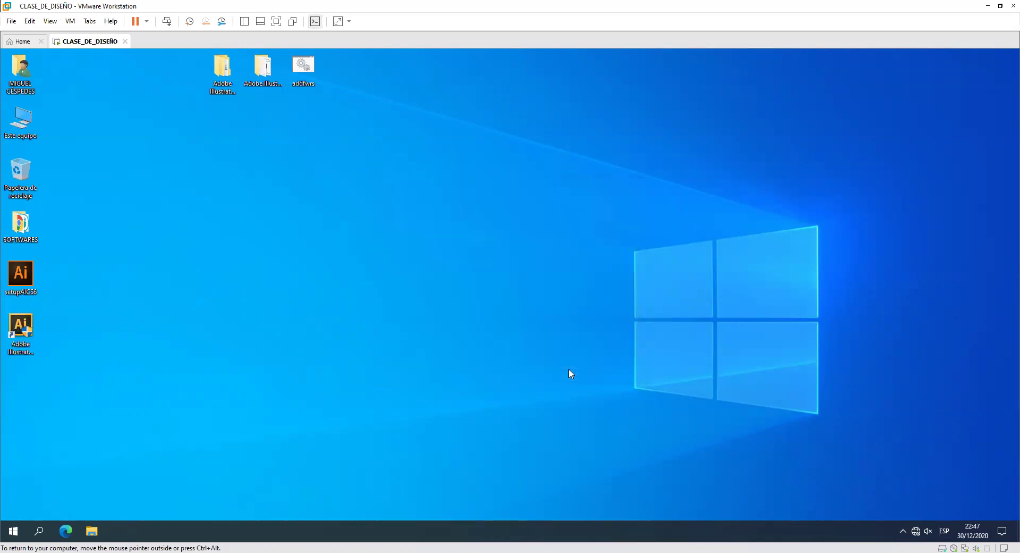
pyautogui.moveTo(20, 276); pyautogui.dragTo(197, 279)
pyautogui.moveTo(132, 242); pyautogui.dragTo(259, 323)
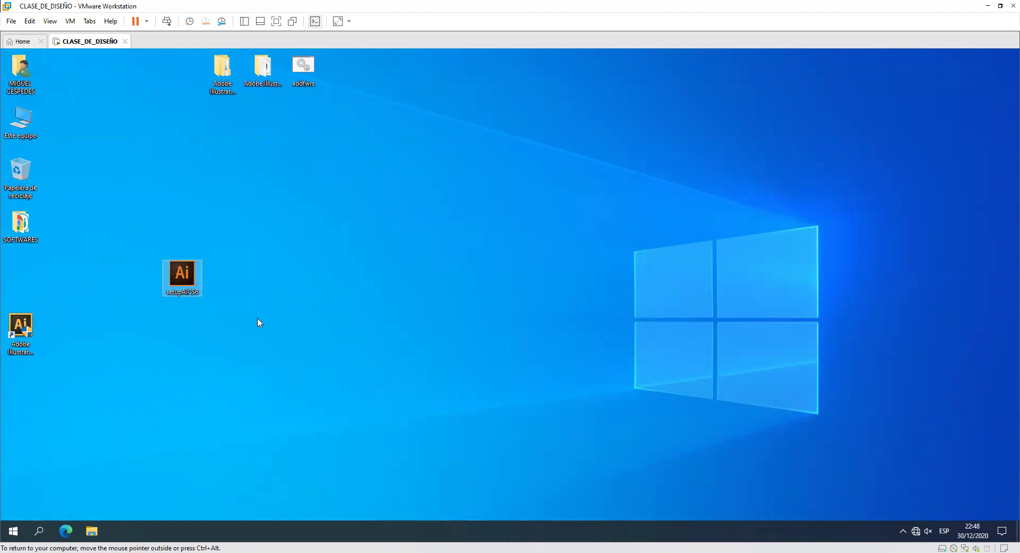
# Delete the setupAICS6 installer and move the Illustrator CS6 shortcut up one slot.
pyautogui.press('Delete')
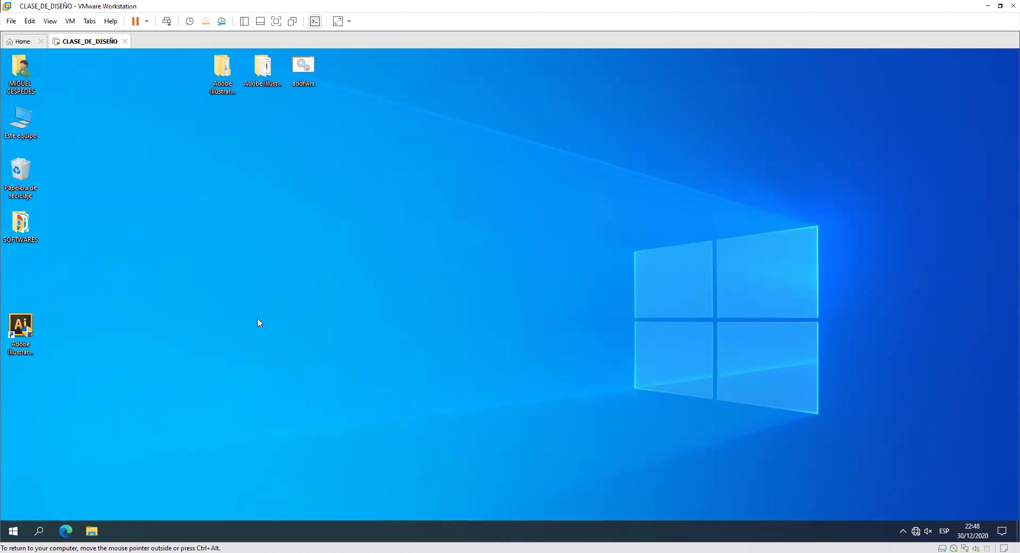
pyautogui.click(20, 330)
pyautogui.moveTo(23, 287); pyautogui.dragTo(23, 283)
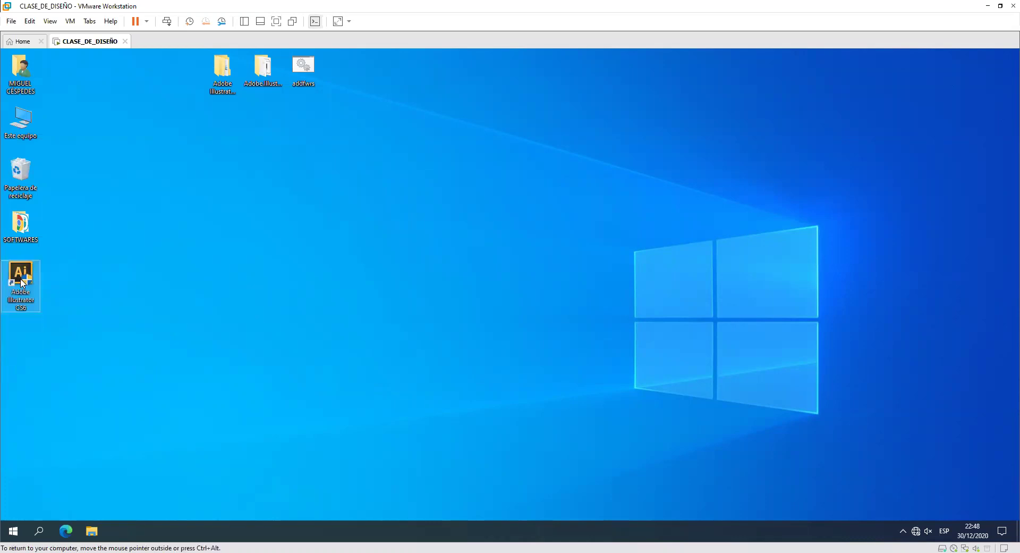
# Launch Illustrator CS6, allow it in UAC, and dismiss the ESET warning.
pyautogui.doubleClick(22, 283)
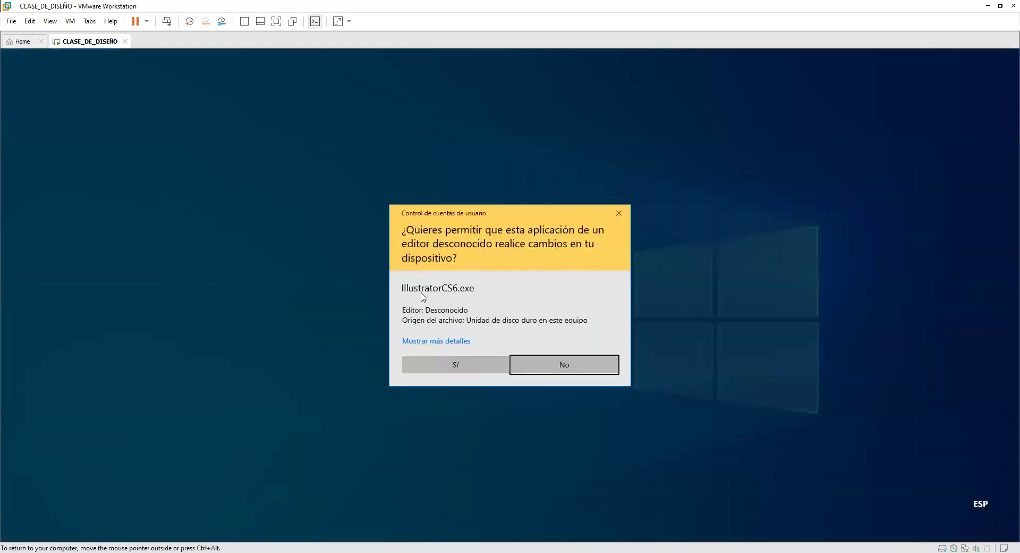
pyautogui.click(462, 365)
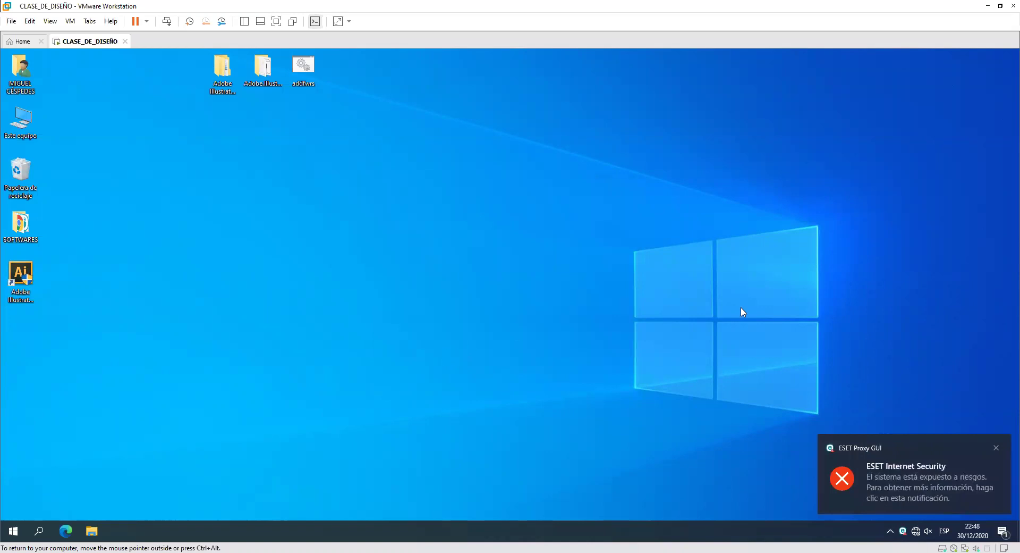
pyautogui.click(997, 447)
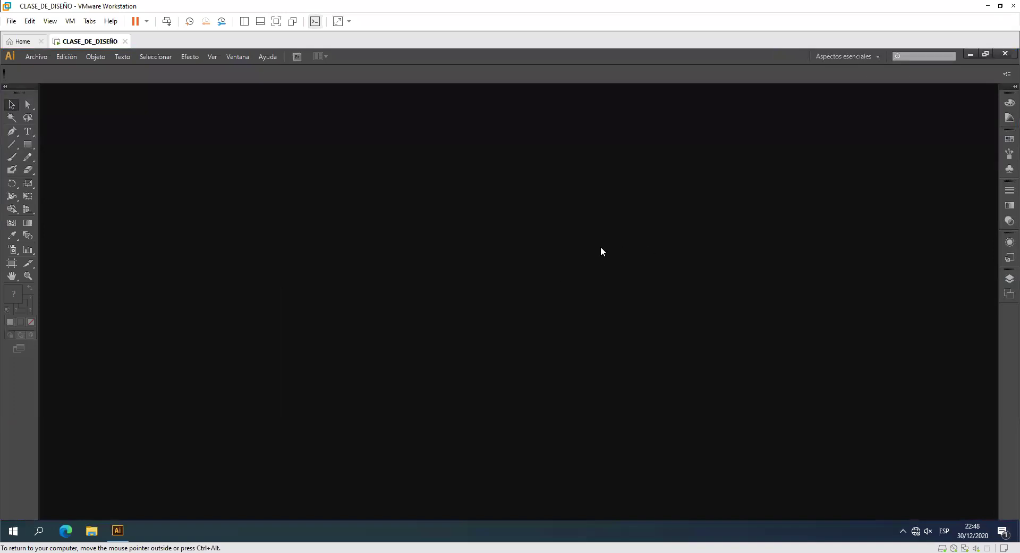
# Pin Illustrator to the taskbar and create a new default A4 document, Sin título-1.
pyautogui.rightClick(118, 530)
pyautogui.click(135, 496)
pyautogui.click(37, 57)
pyautogui.click(45, 69)
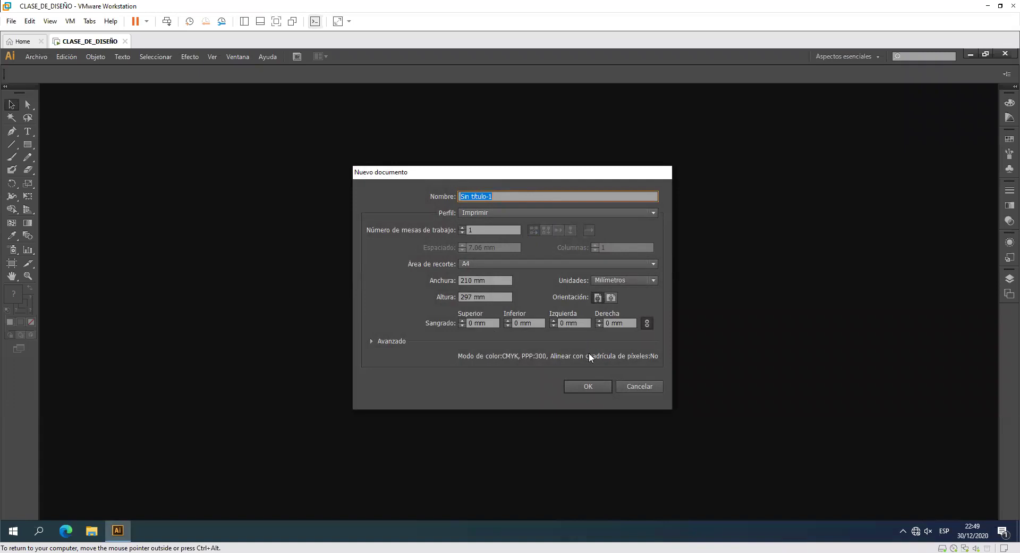
pyautogui.click(593, 385)
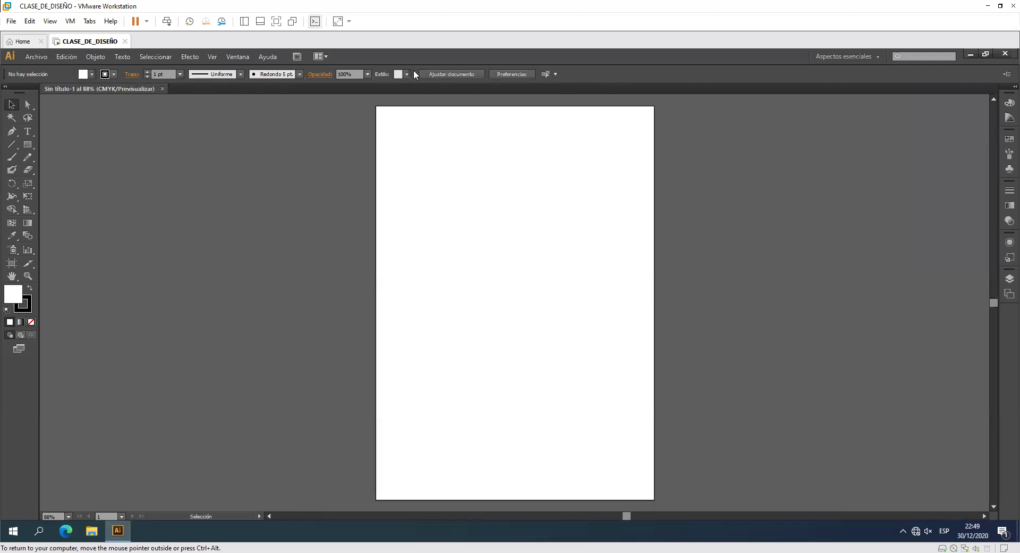
# Toggle the Control and Tools panels off and back on from the Ventana menu.
pyautogui.click(240, 56)
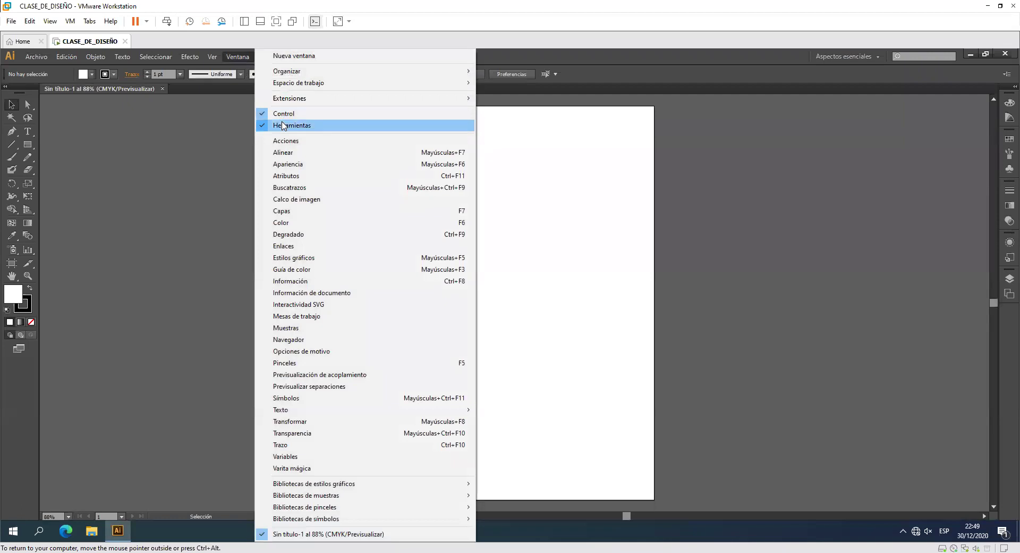
pyautogui.click(351, 114)
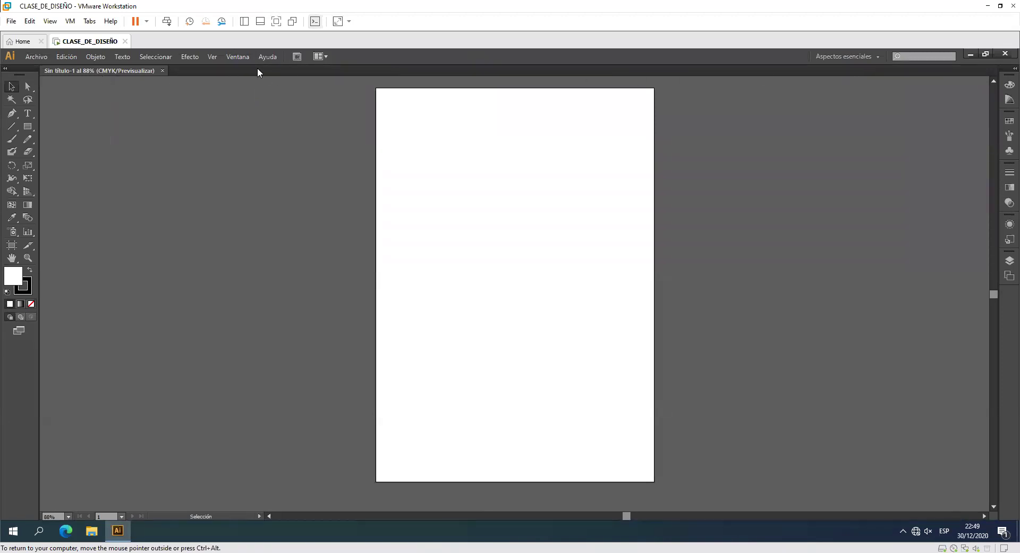
pyautogui.click(237, 58)
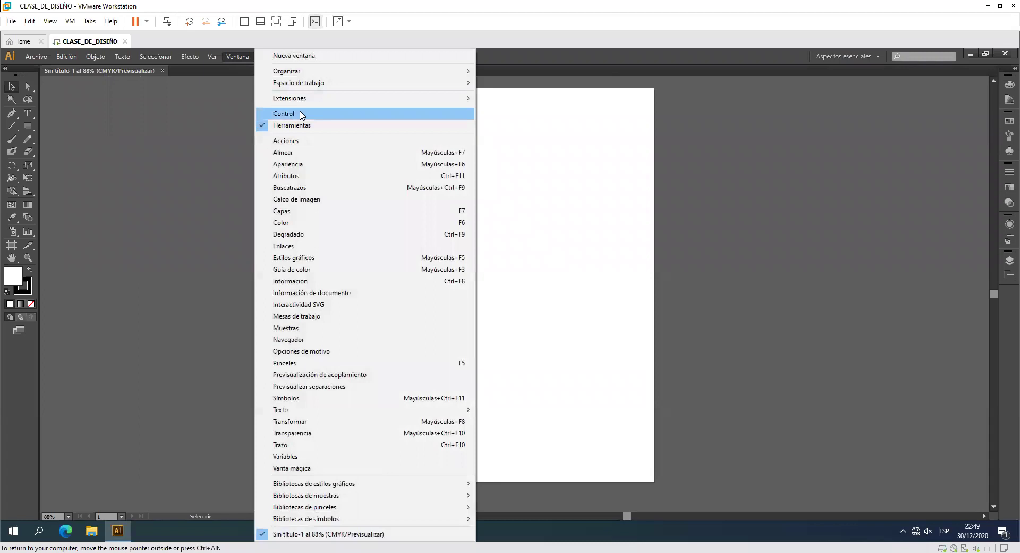
pyautogui.click(301, 114)
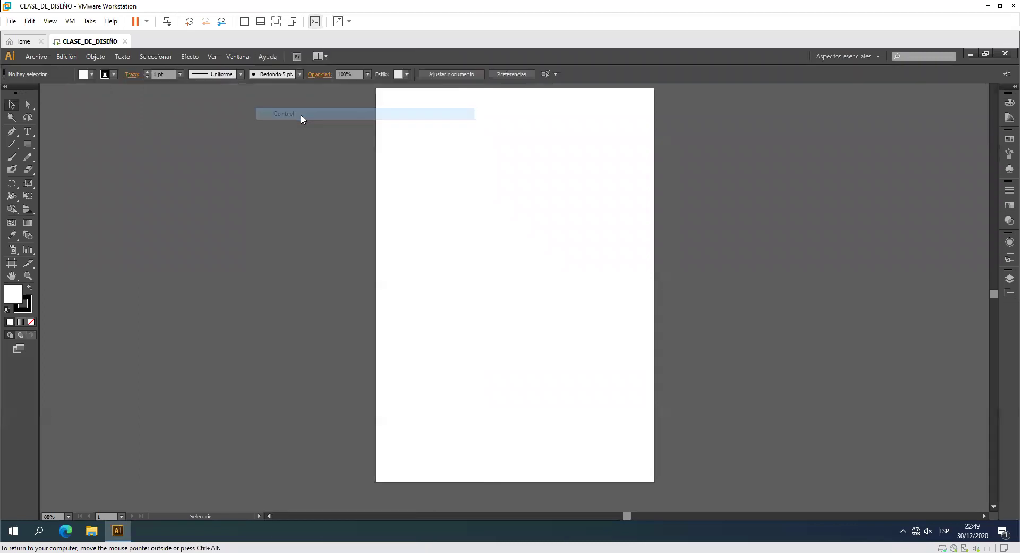
pyautogui.click(234, 56)
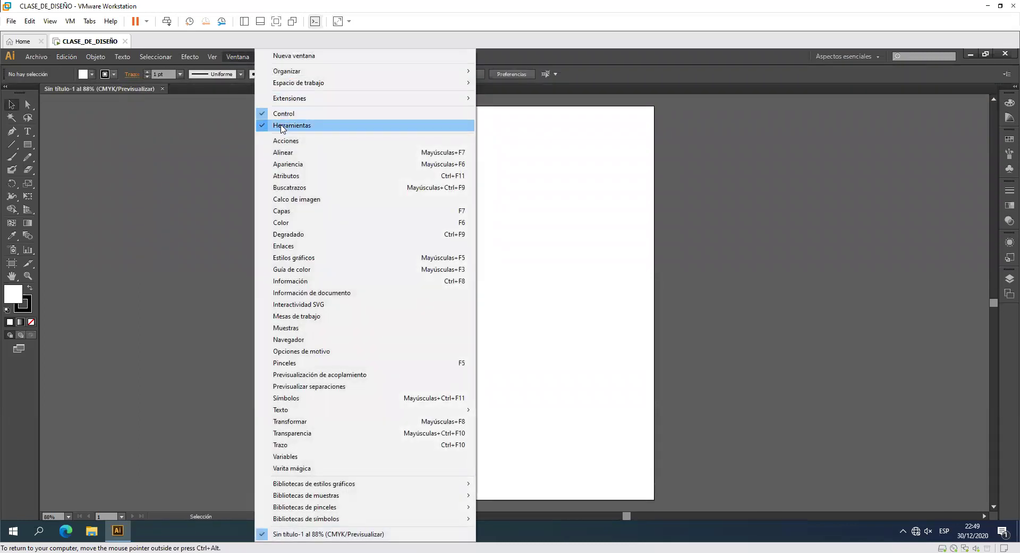
pyautogui.click(271, 128)
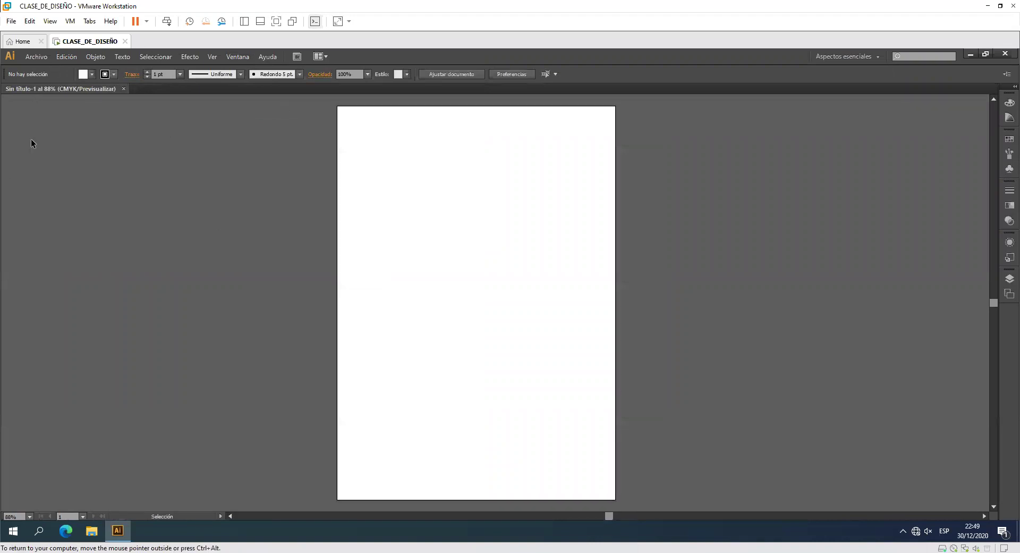
pyautogui.click(233, 56)
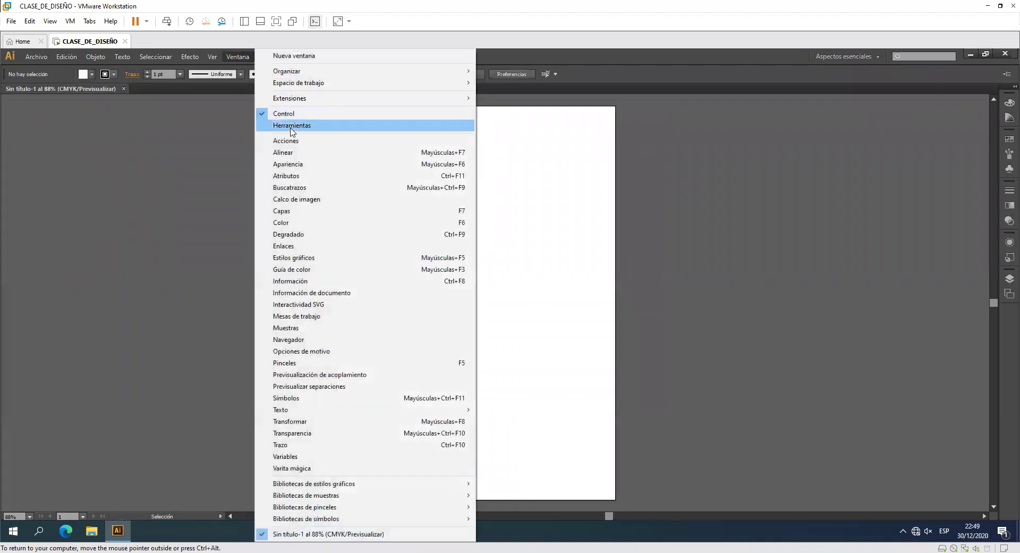
pyautogui.click(295, 128)
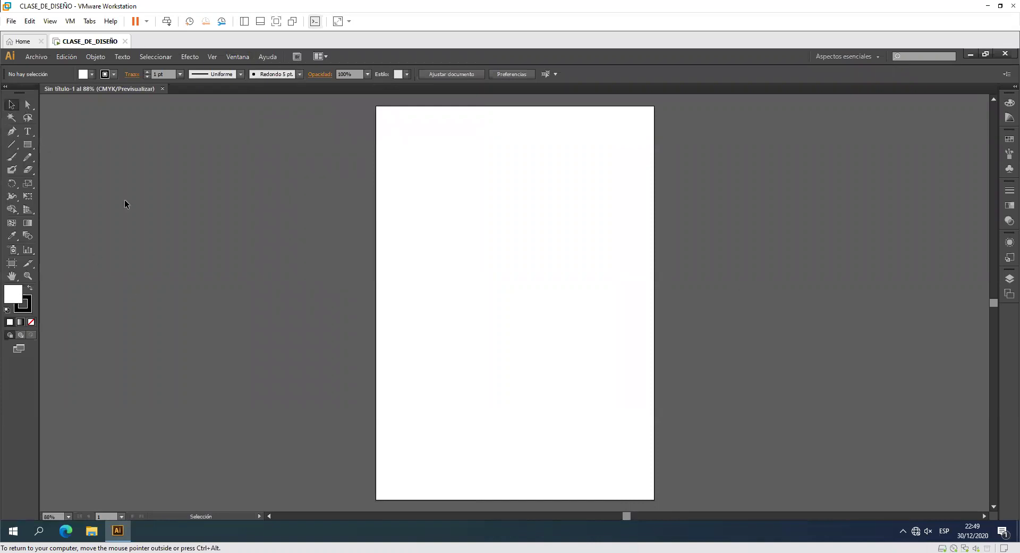
pyautogui.click(40, 57)
# Save the document to the Desktop as ejemplo_1.ai, keeping Illustrator CS6 as the version.
pyautogui.click(100, 155)
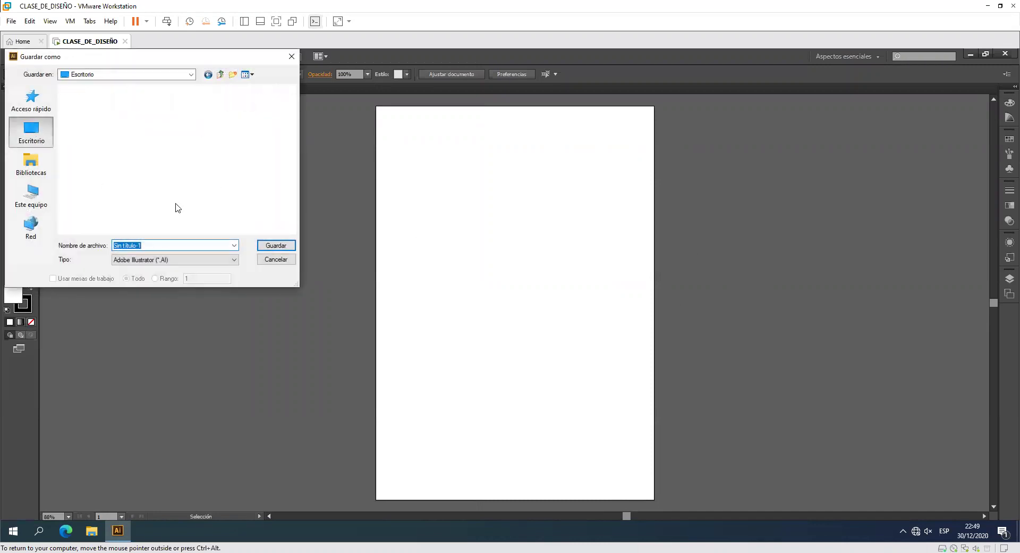
pyautogui.moveTo(174, 245); pyautogui.dragTo(87, 243)
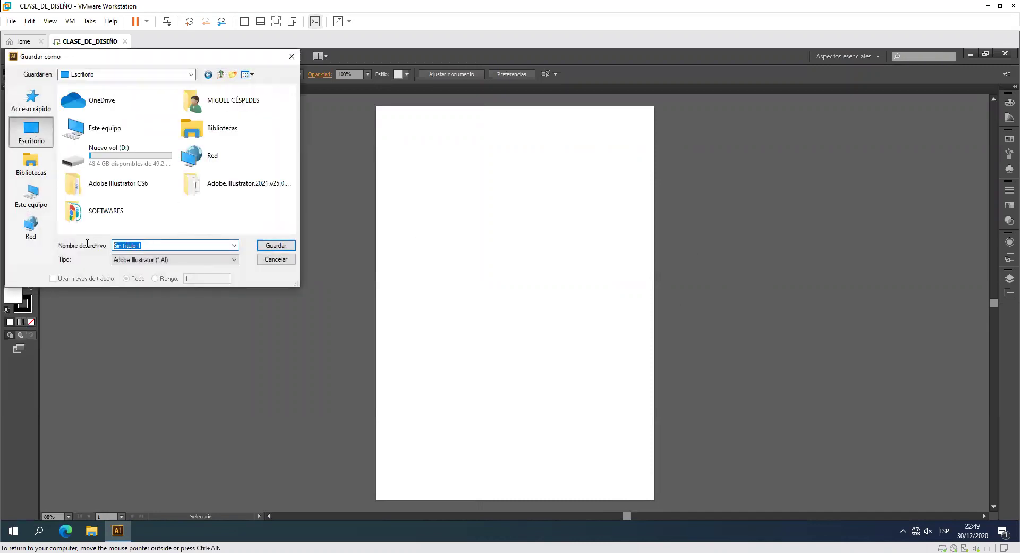
pyautogui.write('ejemplo_1')
pyautogui.click(267, 247)
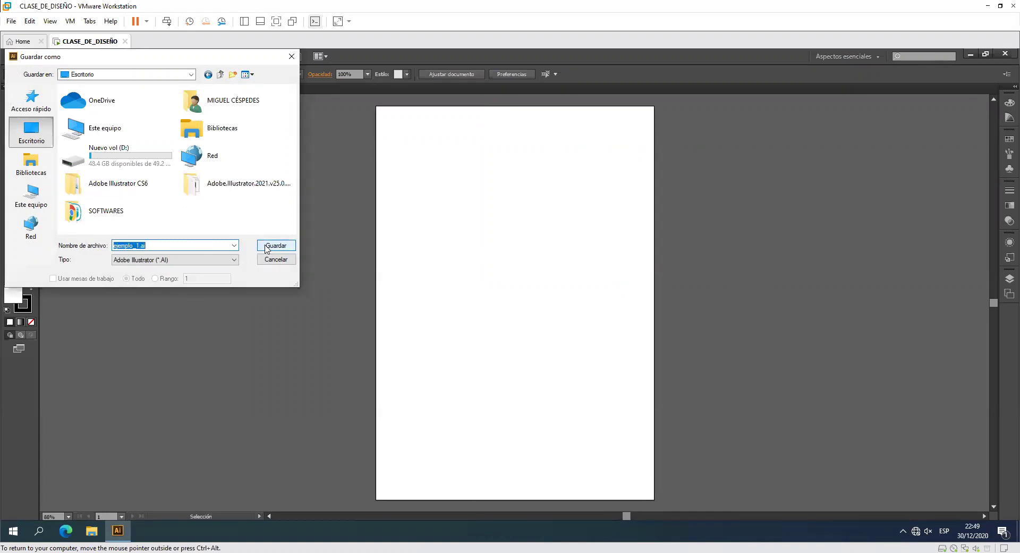
pyautogui.click(286, 246)
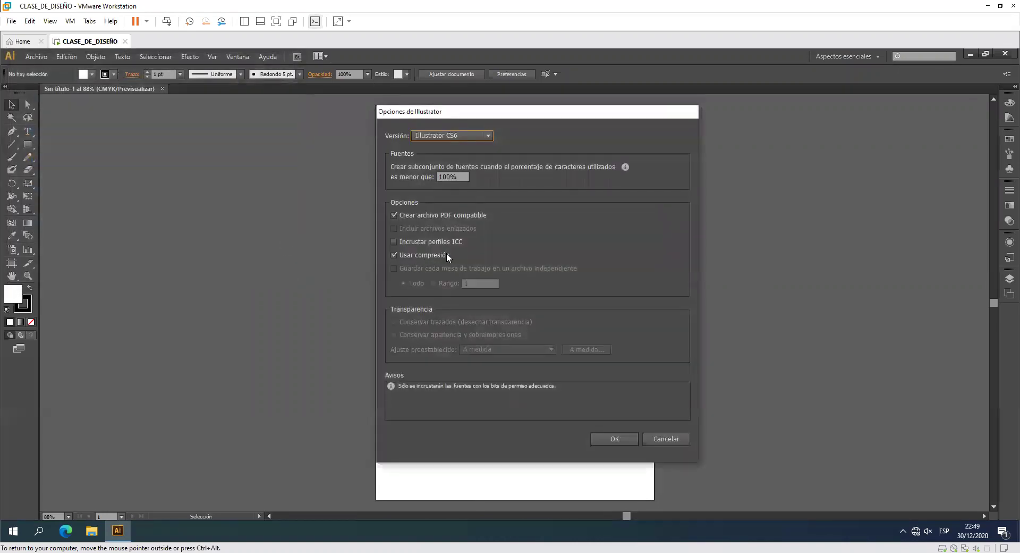
pyautogui.click(471, 136)
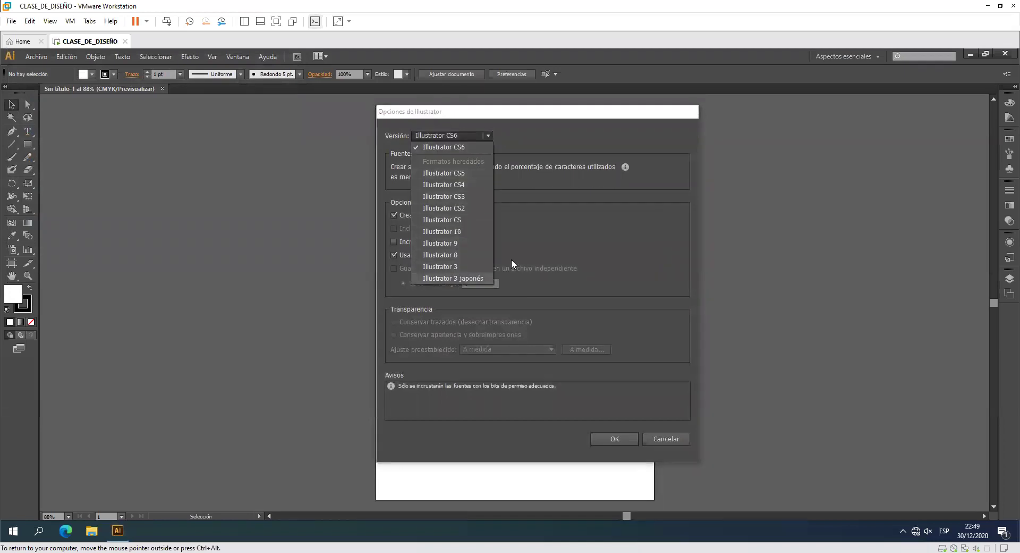
pyautogui.click(592, 211)
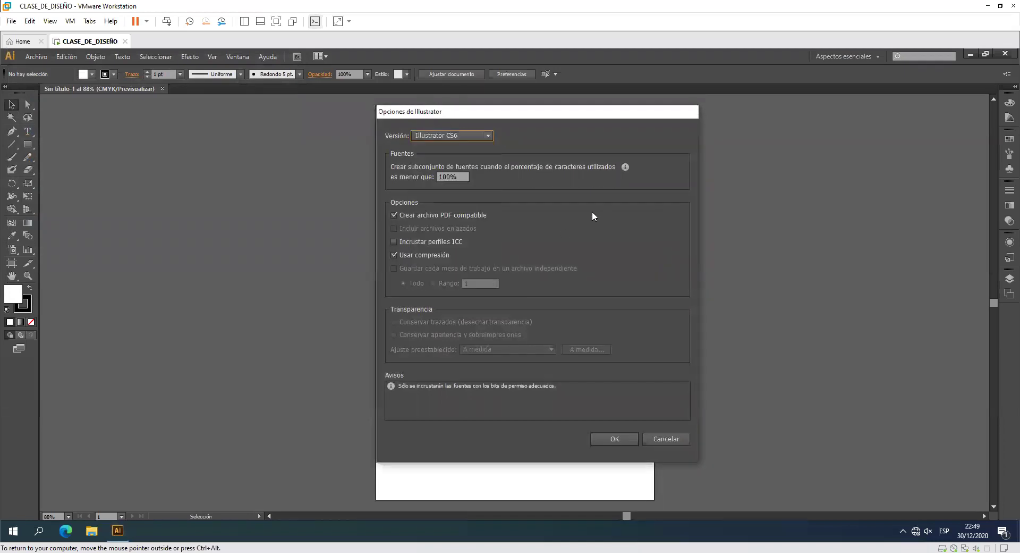
pyautogui.click(626, 438)
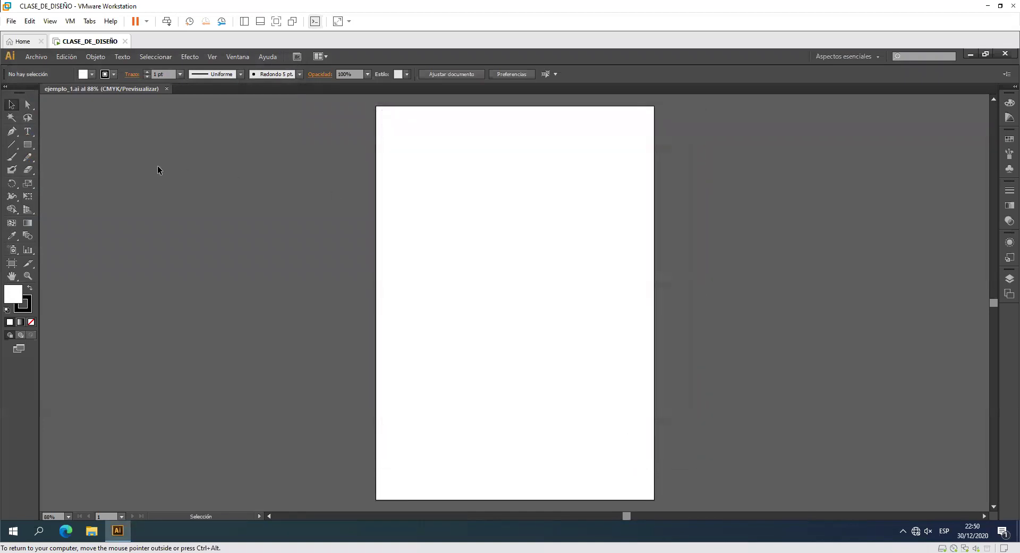
# Draw a square near the page's top-left and float the shape tools beside the page.
pyautogui.click(29, 145)
pyautogui.moveTo(402, 134); pyautogui.dragTo(452, 188)
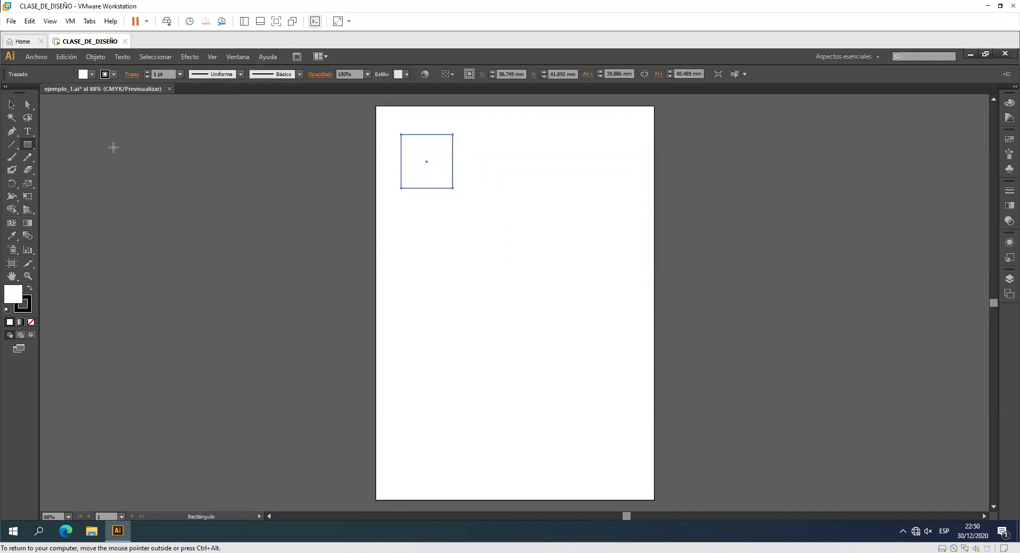
pyautogui.click(30, 150)
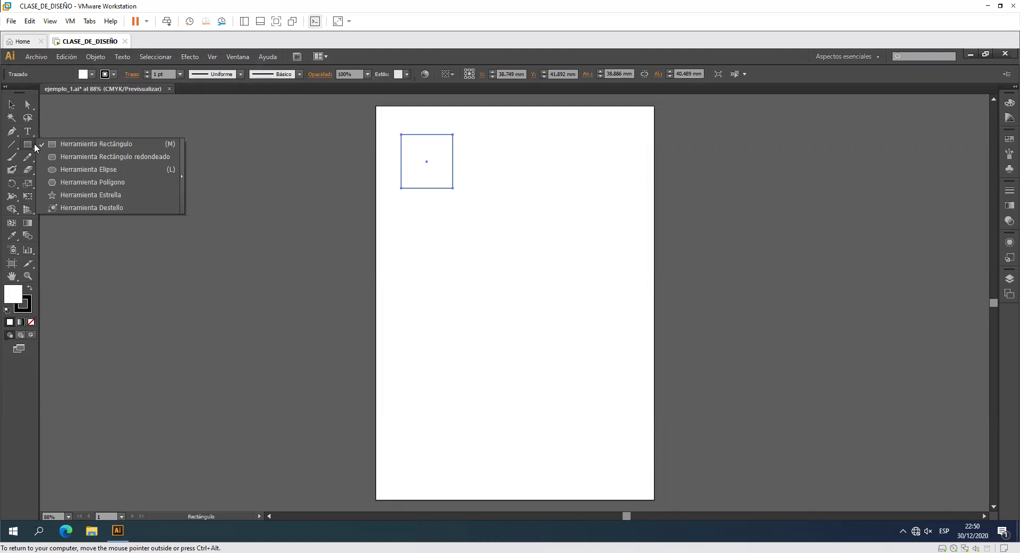
pyautogui.click(181, 173)
pyautogui.moveTo(78, 151); pyautogui.dragTo(762, 159)
# Draw an ellipse right of the square, a rounded rectangle below it, and a hexagon.
pyautogui.click(756, 171)
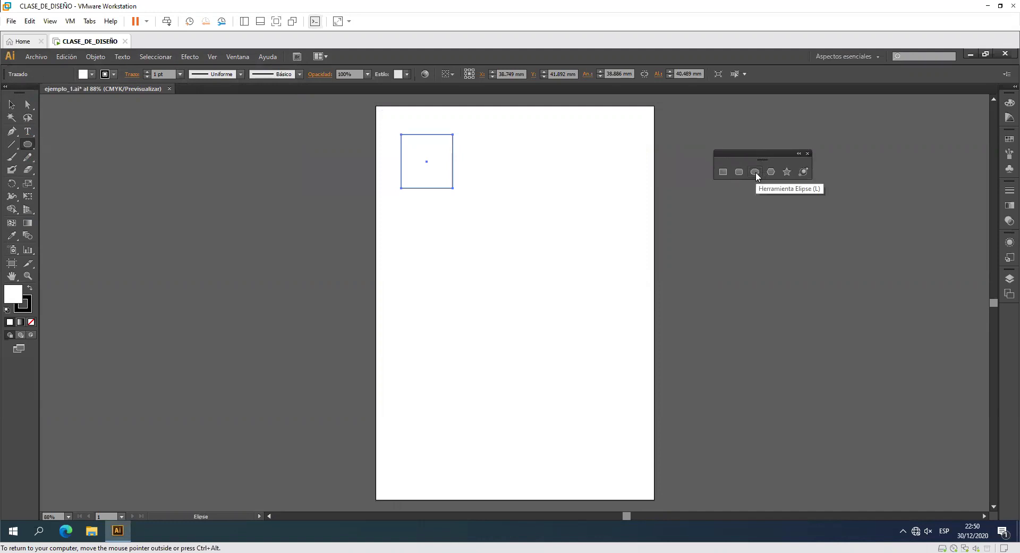
pyautogui.moveTo(489, 146); pyautogui.dragTo(567, 188)
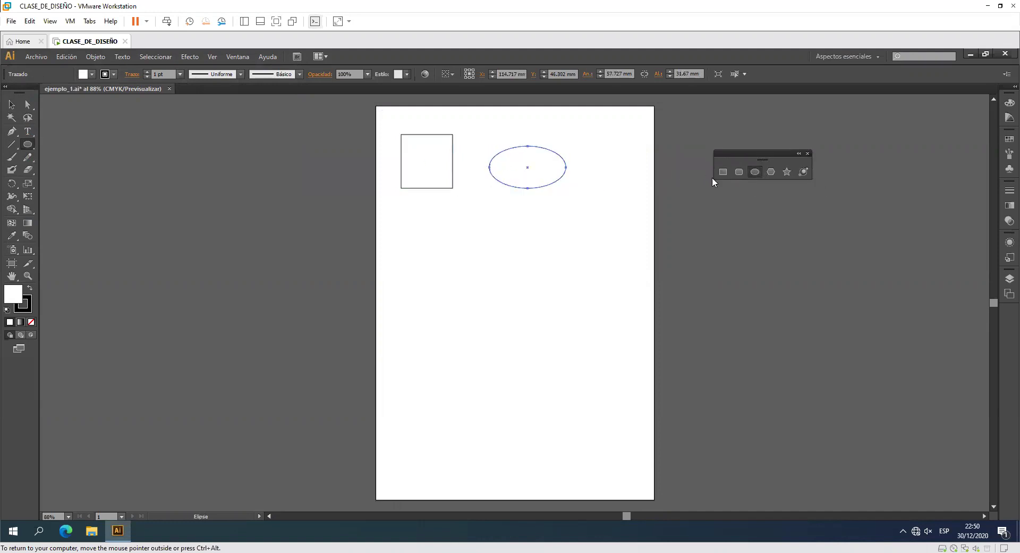
pyautogui.click(739, 171)
pyautogui.moveTo(410, 221); pyautogui.dragTo(493, 264)
pyautogui.moveTo(492, 264); pyautogui.dragTo(493, 264)
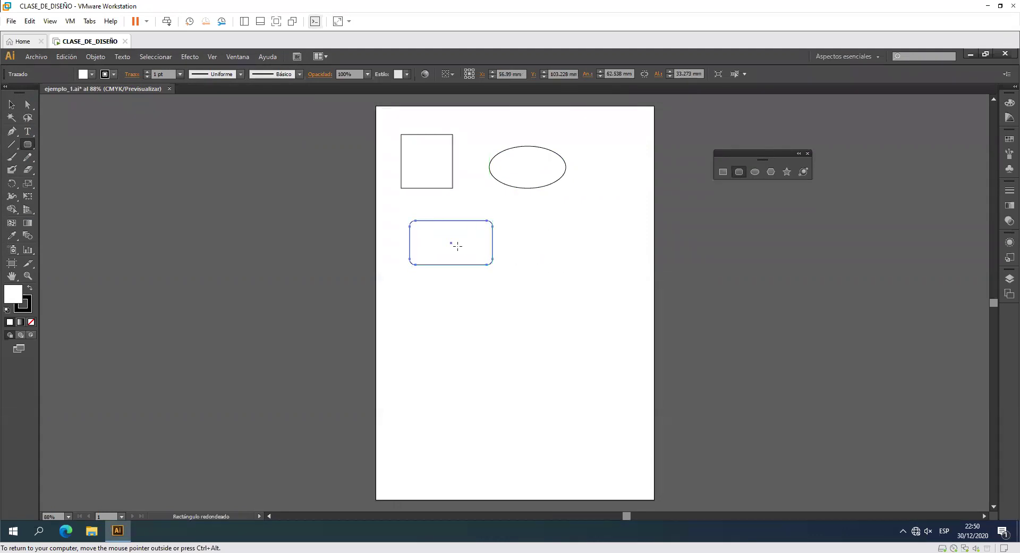
pyautogui.click(768, 175)
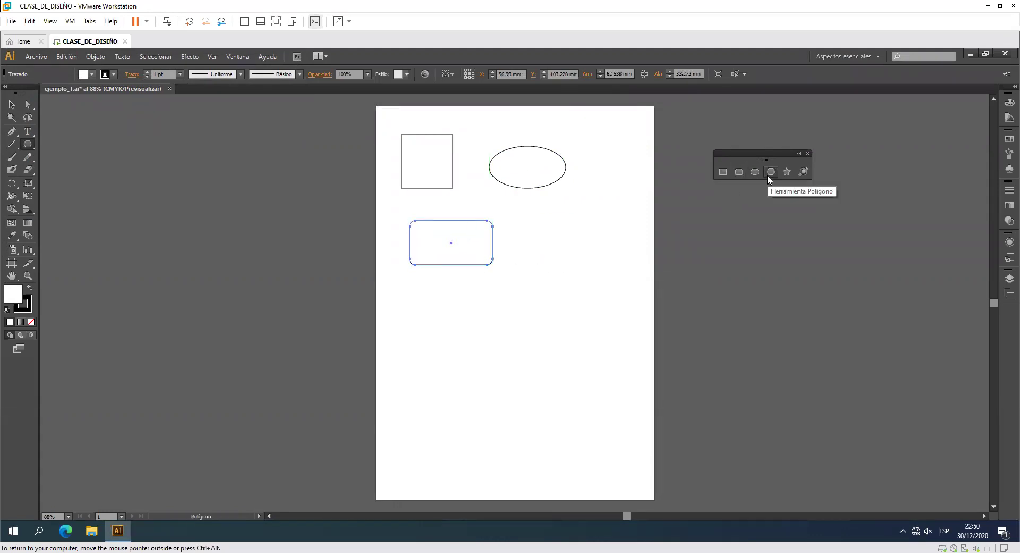
pyautogui.moveTo(542, 226)
pyautogui.mouseDown()
pyautogui.moveTo(588, 260)
pyautogui.moveTo(568, 242)
pyautogui.mouseUp()
# Draw a five-point star below the rounded rectangle, then cancel an exact-size rectangle.
pyautogui.click(787, 172)
pyautogui.moveTo(420, 324); pyautogui.dragTo(438, 355)
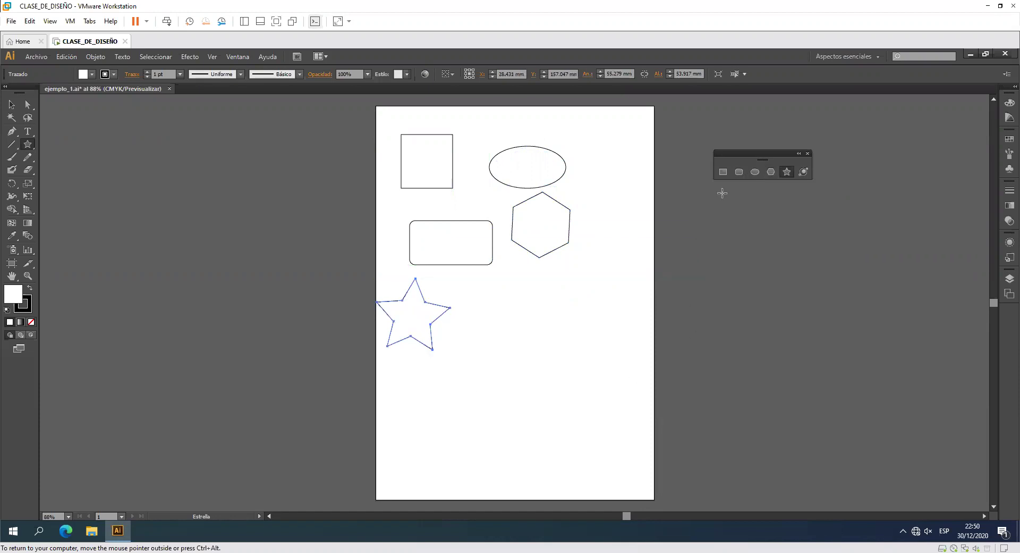
pyautogui.click(723, 172)
pyautogui.click(541, 325)
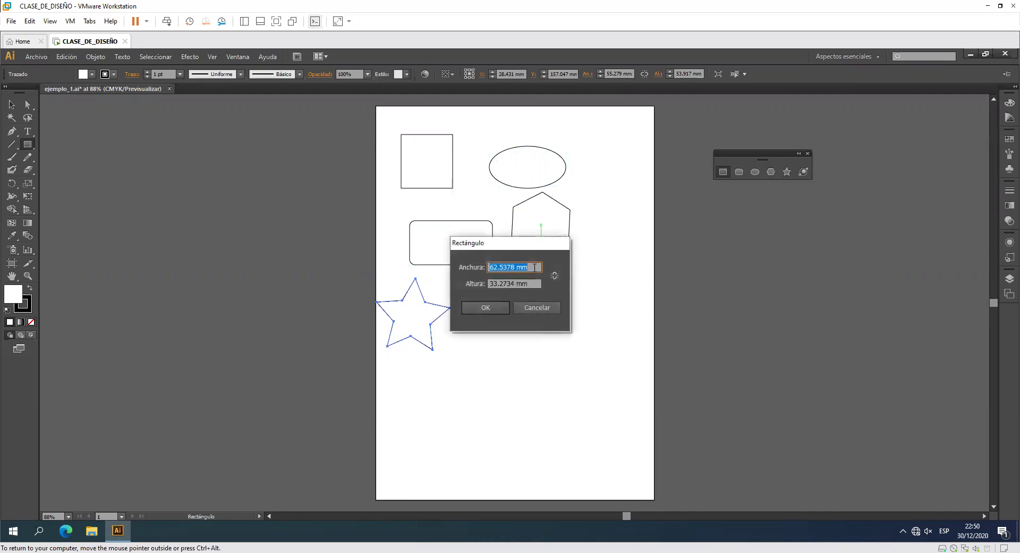
pyautogui.click(546, 308)
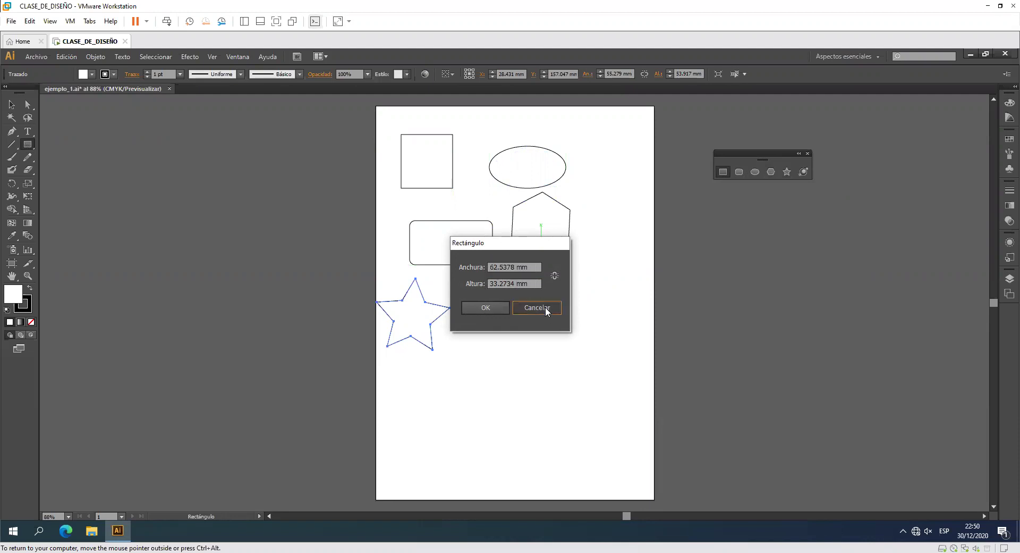
# Deselect the star and change Ajustar documento units from Milímetros to Centímetros.
pyautogui.click(13, 105)
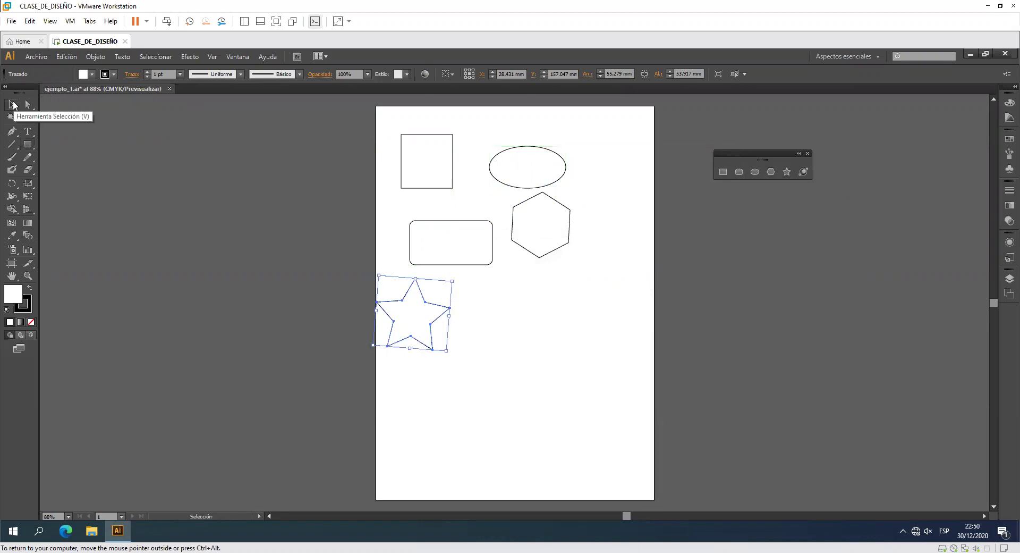
pyautogui.click(328, 120)
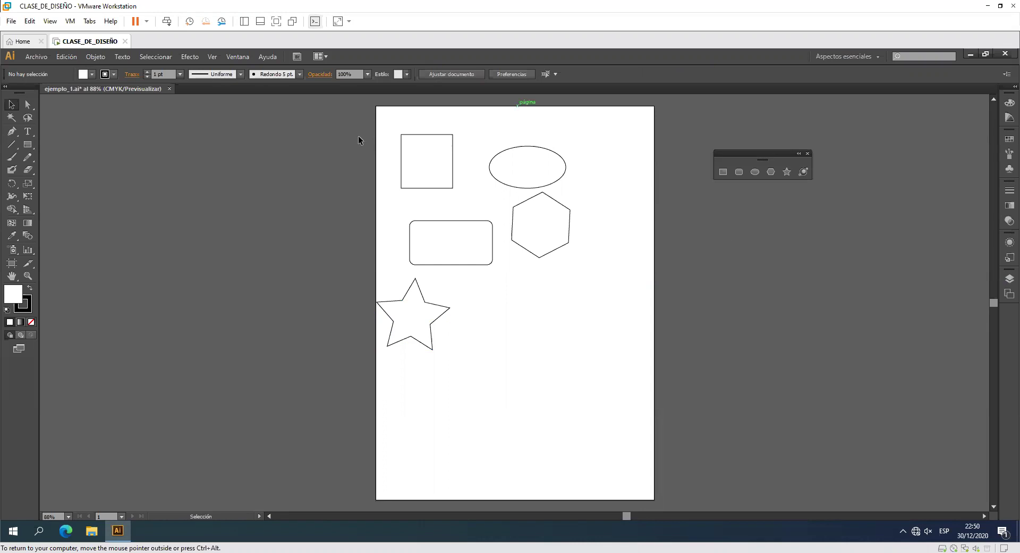
pyautogui.click(462, 74)
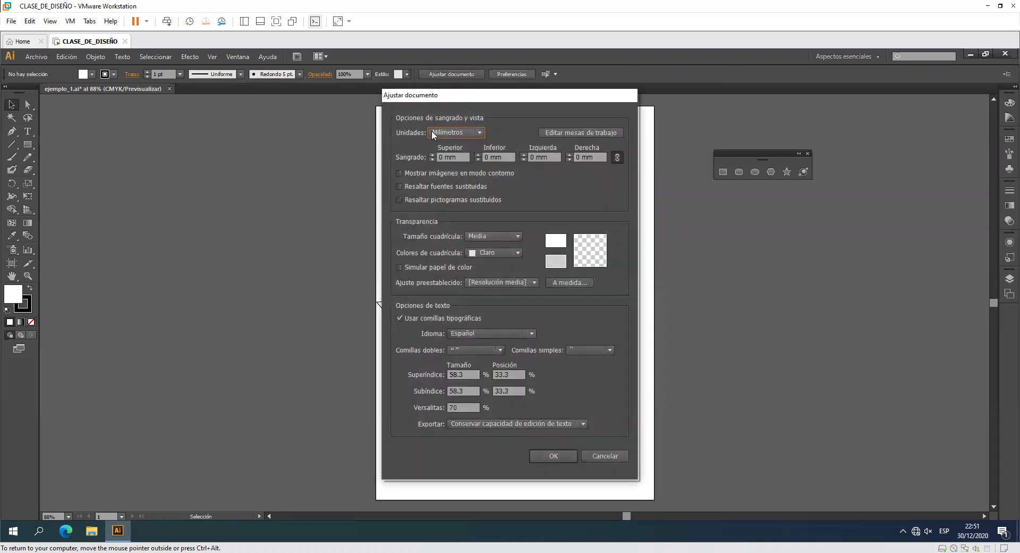
pyautogui.click(466, 135)
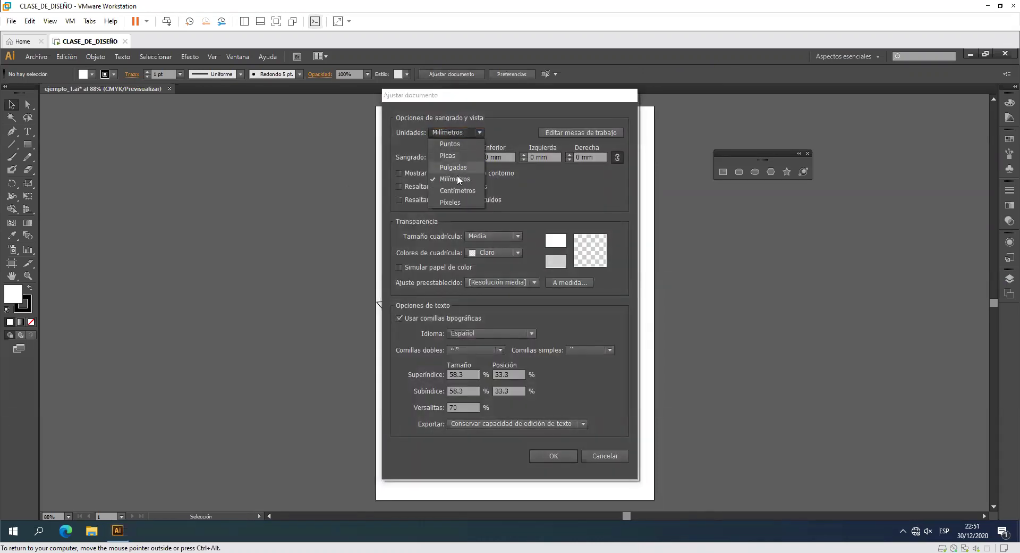
pyautogui.click(460, 190)
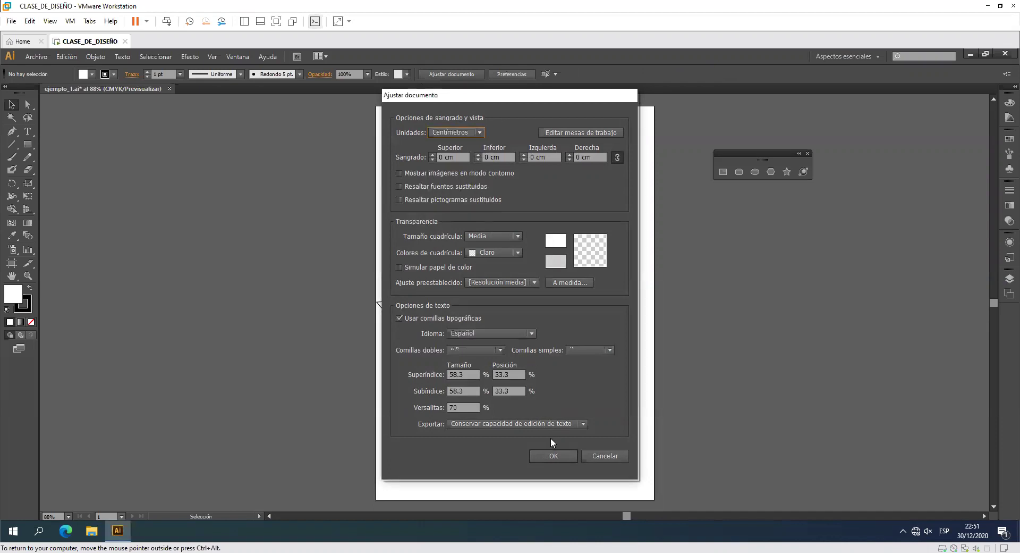
pyautogui.click(554, 456)
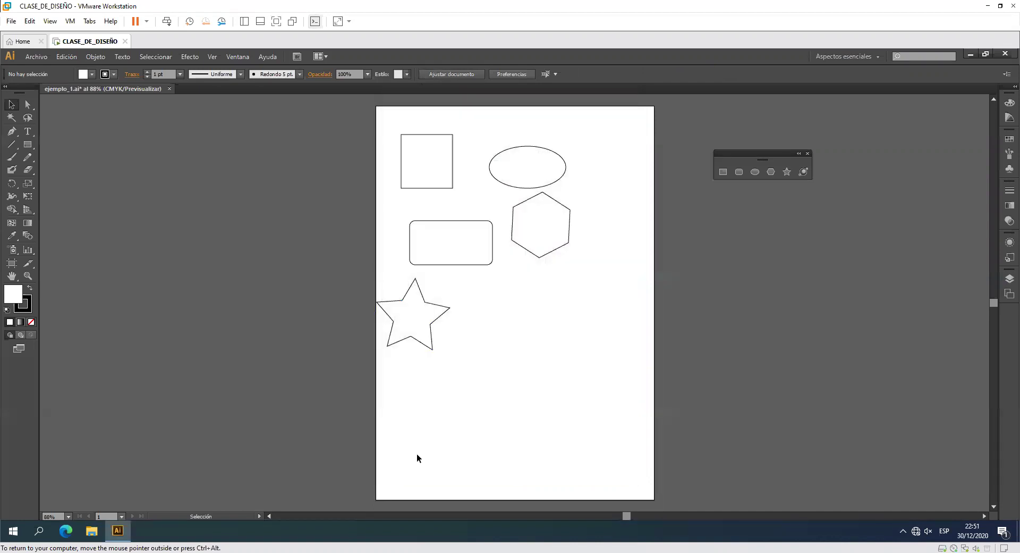
# Create a rounded rectangle 10 cm wide, 5 cm high with a 0.5 cm corner radius.
pyautogui.click(738, 172)
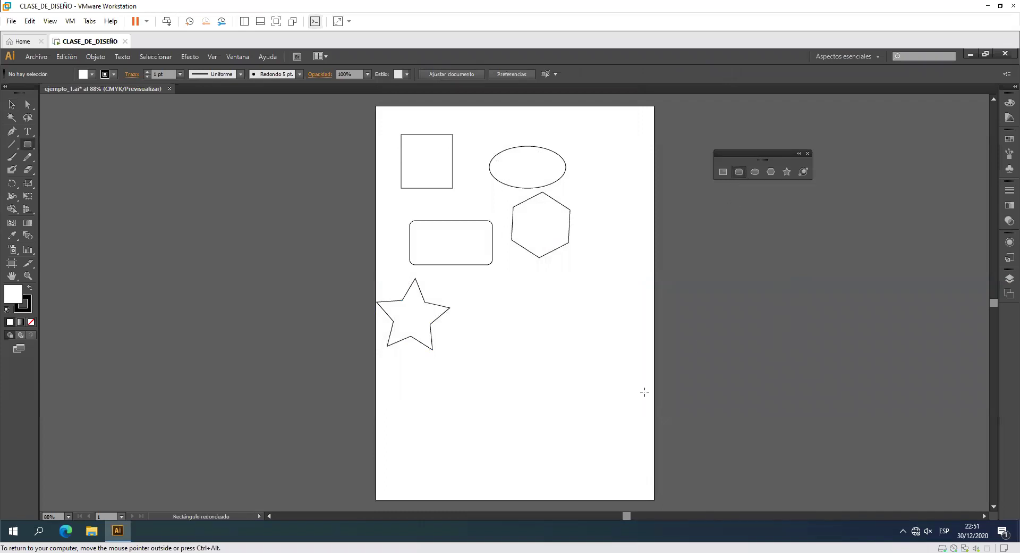
pyautogui.click(539, 350)
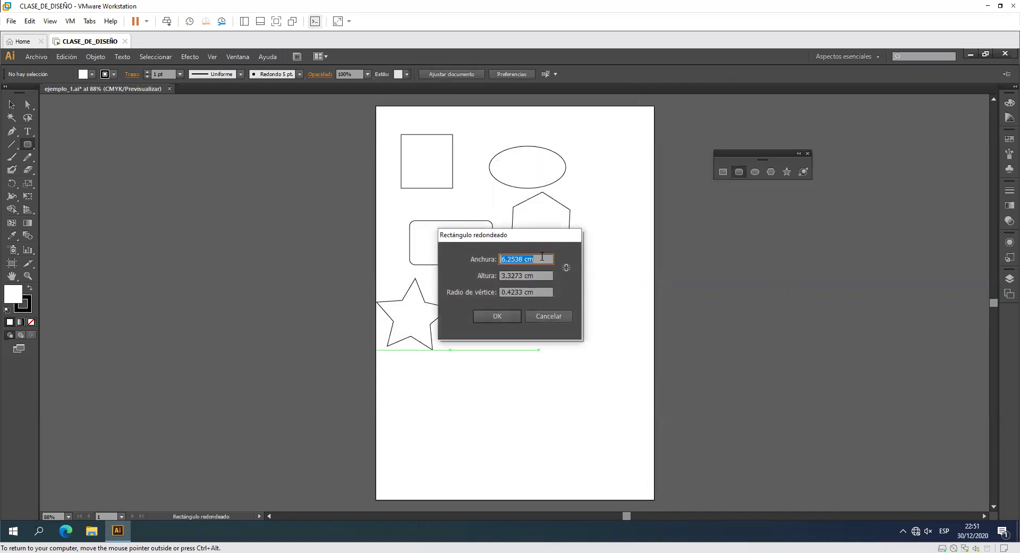
pyautogui.write('10')
pyautogui.press('Tab')
pyautogui.write('5')
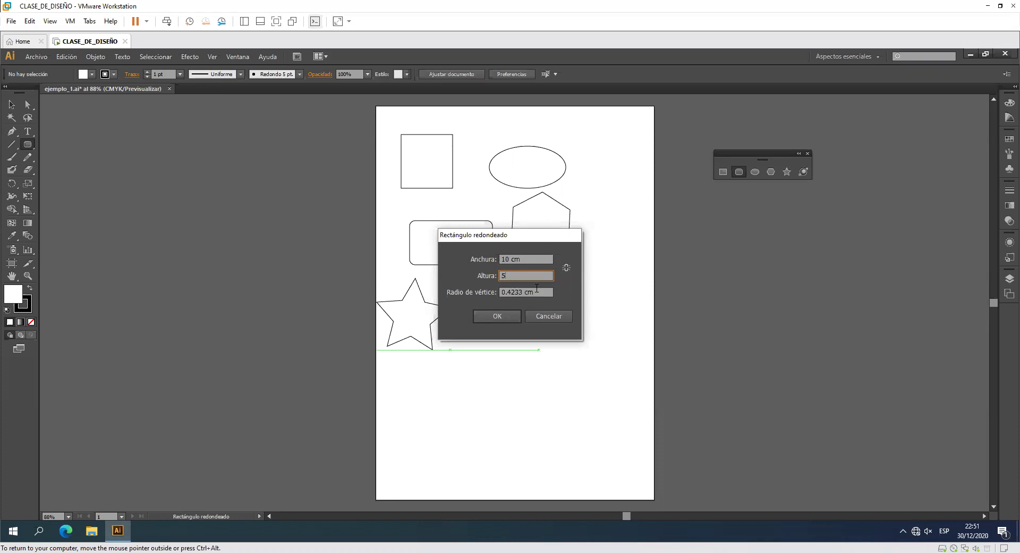
pyautogui.moveTo(537, 292); pyautogui.dragTo(508, 292)
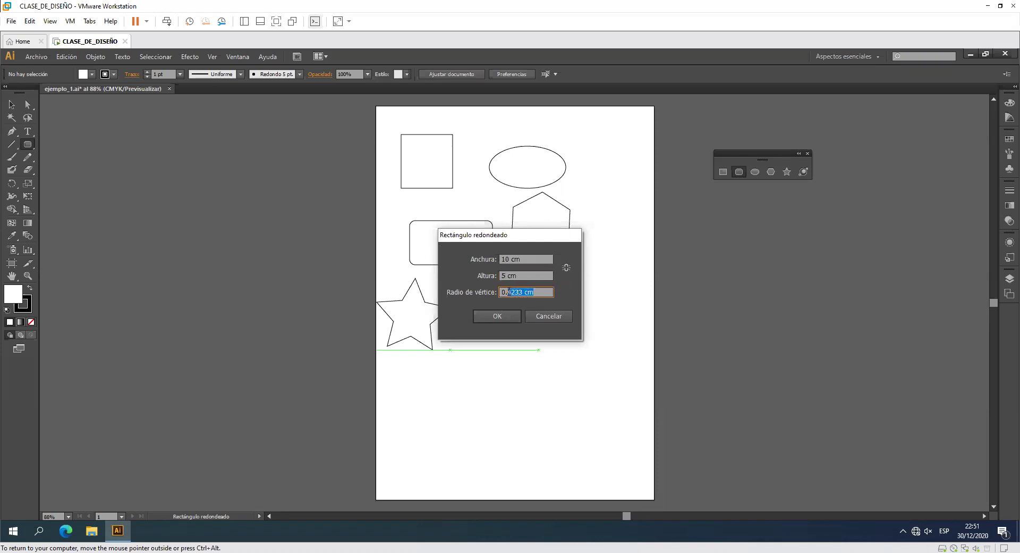
pyautogui.write('5')
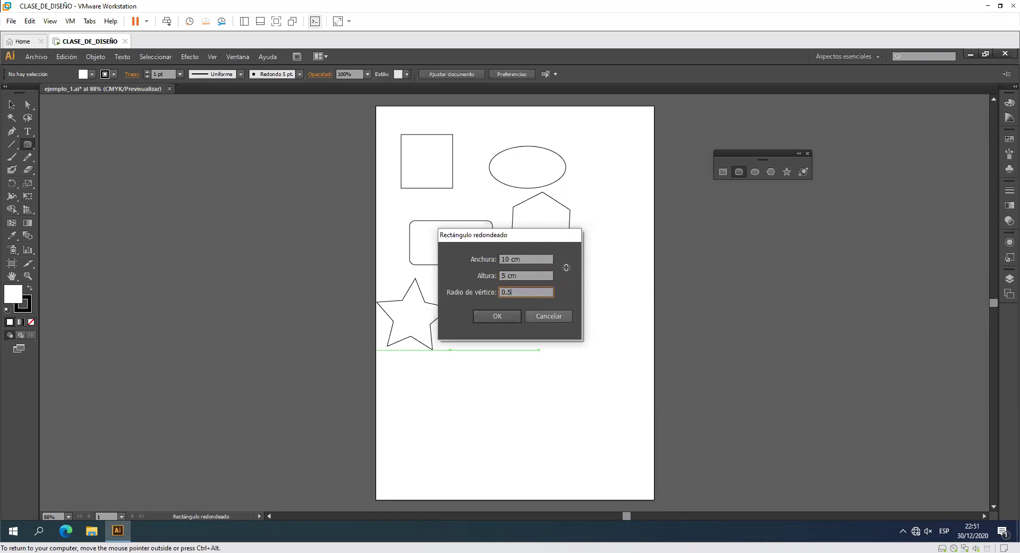
pyautogui.click(501, 316)
# Move the new rounded rectangle below the star and deselect it.
pyautogui.click(11, 104)
pyautogui.moveTo(570, 373); pyautogui.dragTo(493, 368)
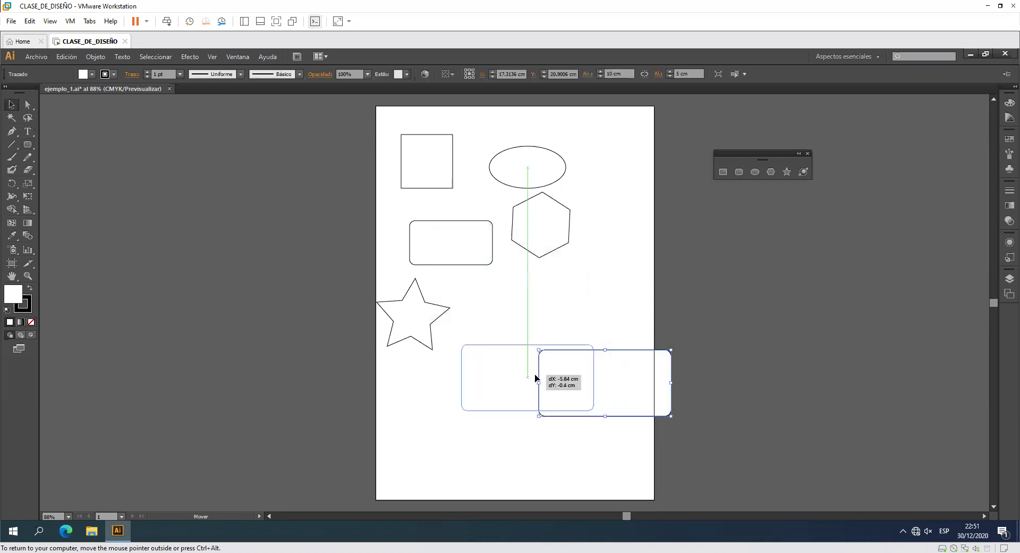
pyautogui.click(605, 304)
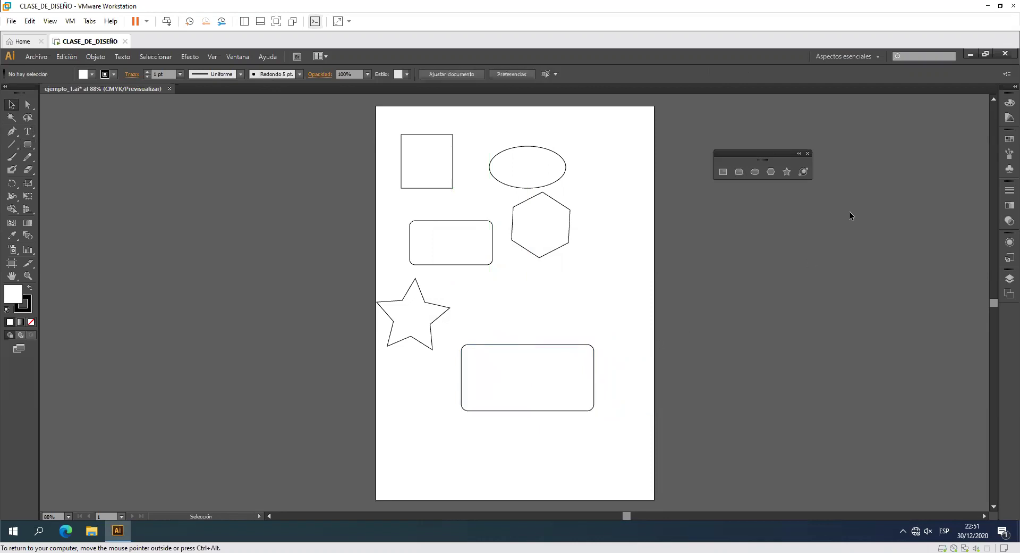
pyautogui.click(787, 172)
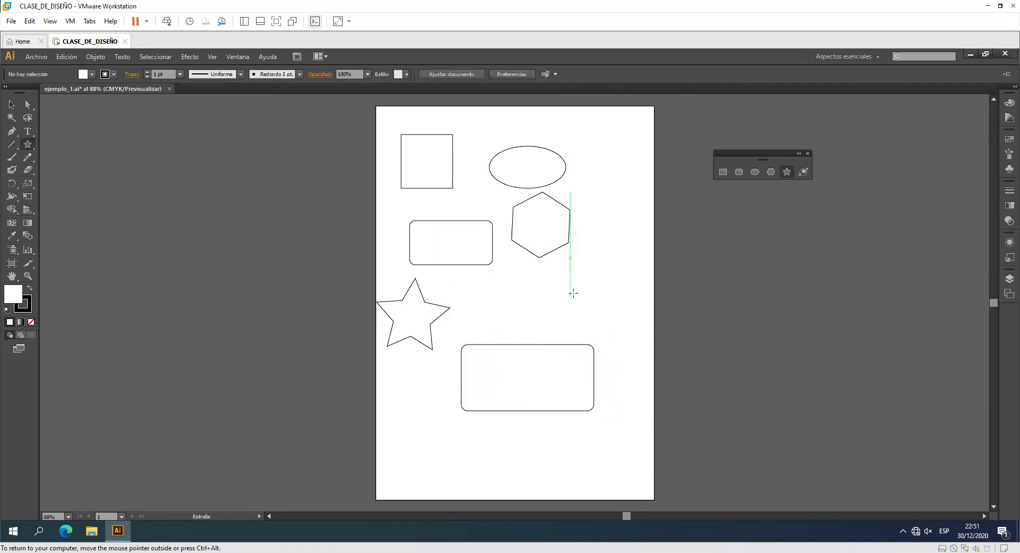
# Add a five-point star with a 3 cm radius and a small 1 cm star at top right.
pyautogui.click(582, 310)
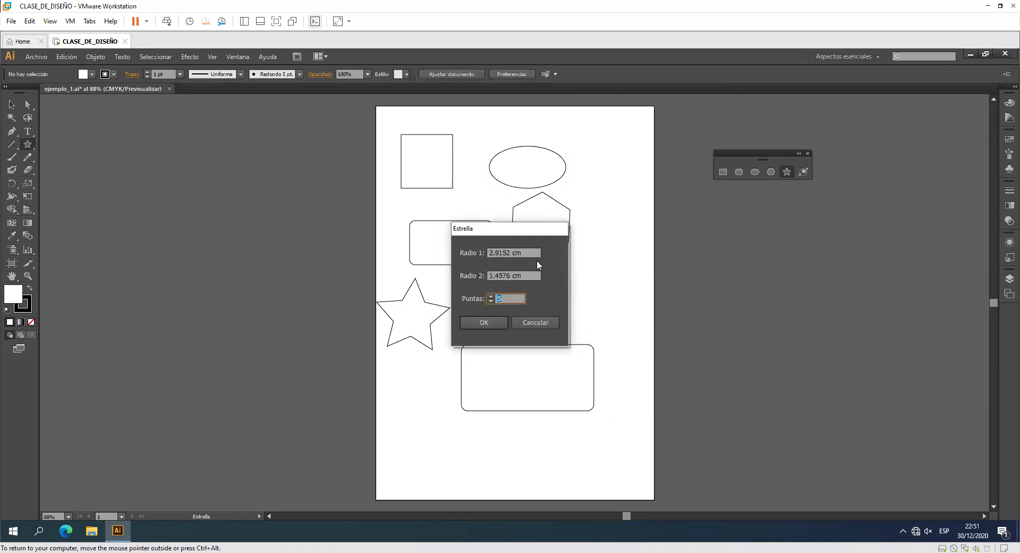
pyautogui.click(463, 257)
pyautogui.write('3')
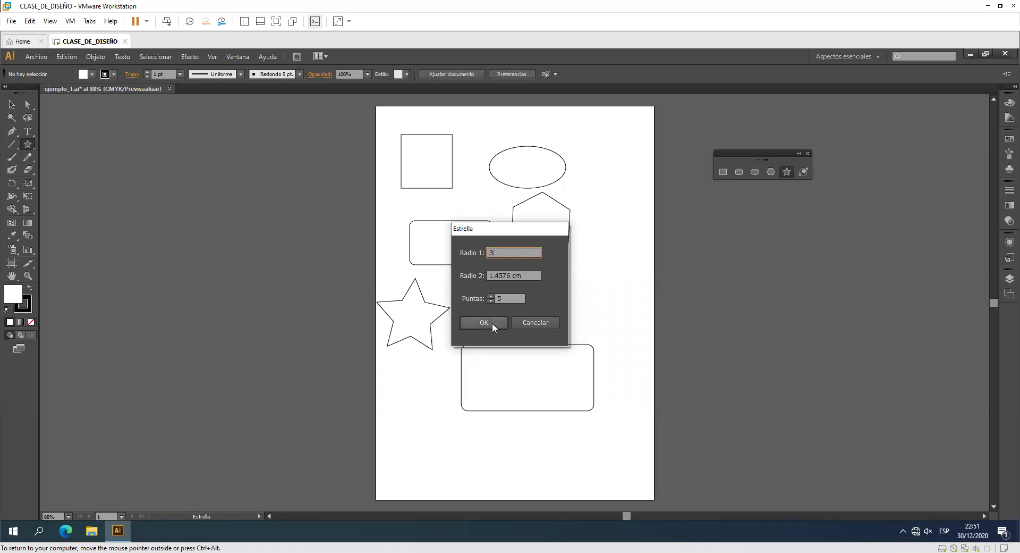
pyautogui.click(492, 323)
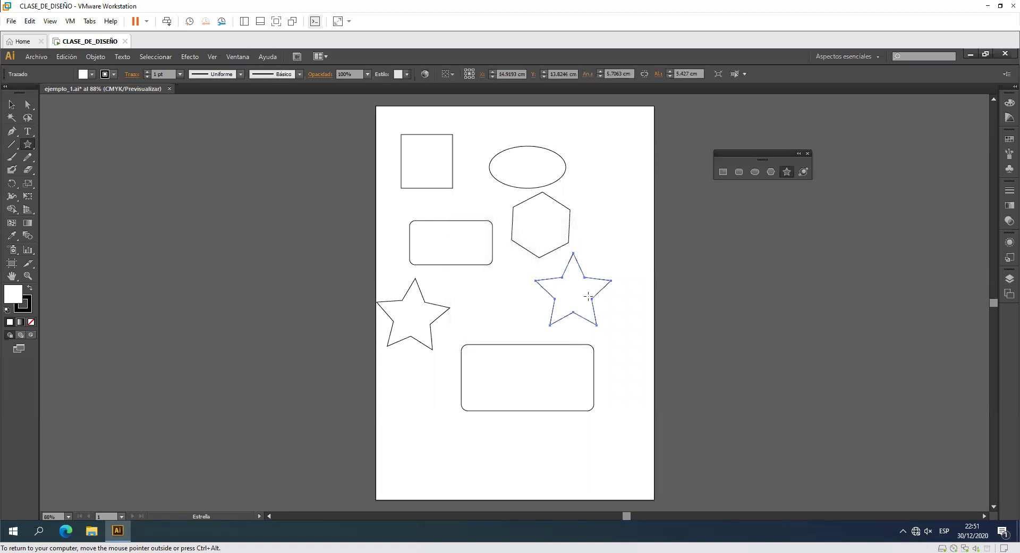
pyautogui.click(625, 166)
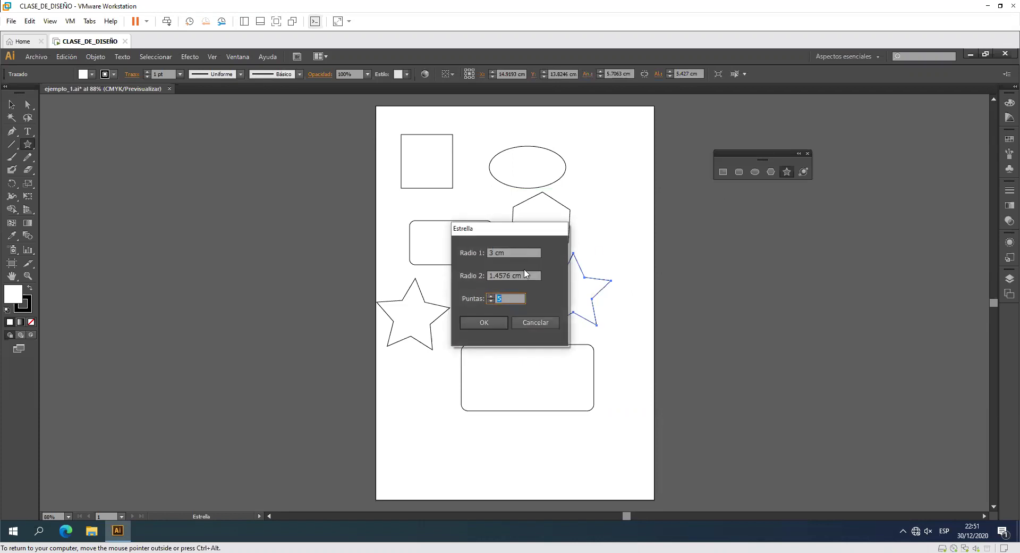
pyautogui.moveTo(526, 253); pyautogui.dragTo(458, 252)
pyautogui.write('1')
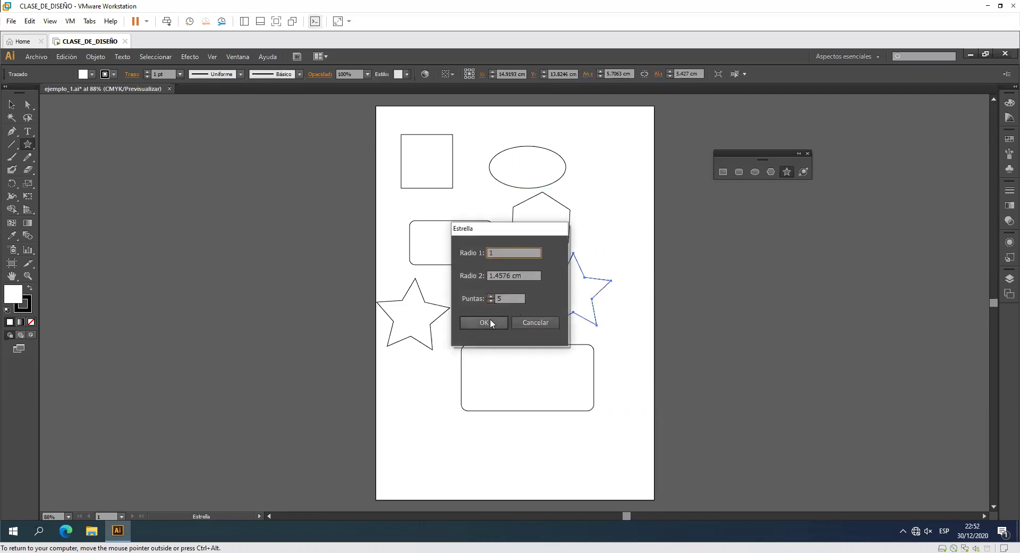
pyautogui.click(488, 322)
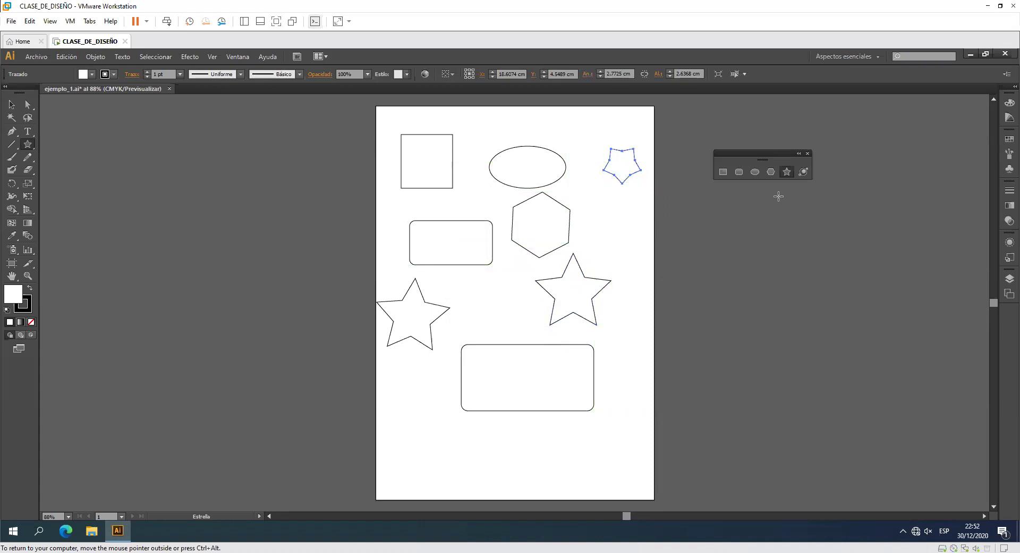
# Add a 2 cm star at upper right and a 3 cm star near the centre, then open rounded-rectangle sizing.
pyautogui.click(620, 225)
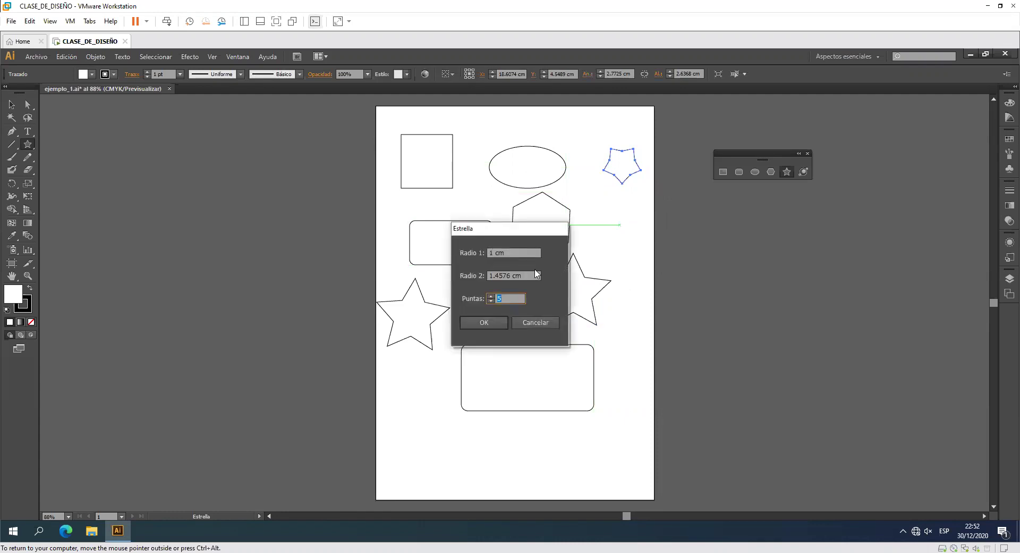
pyautogui.click(523, 254)
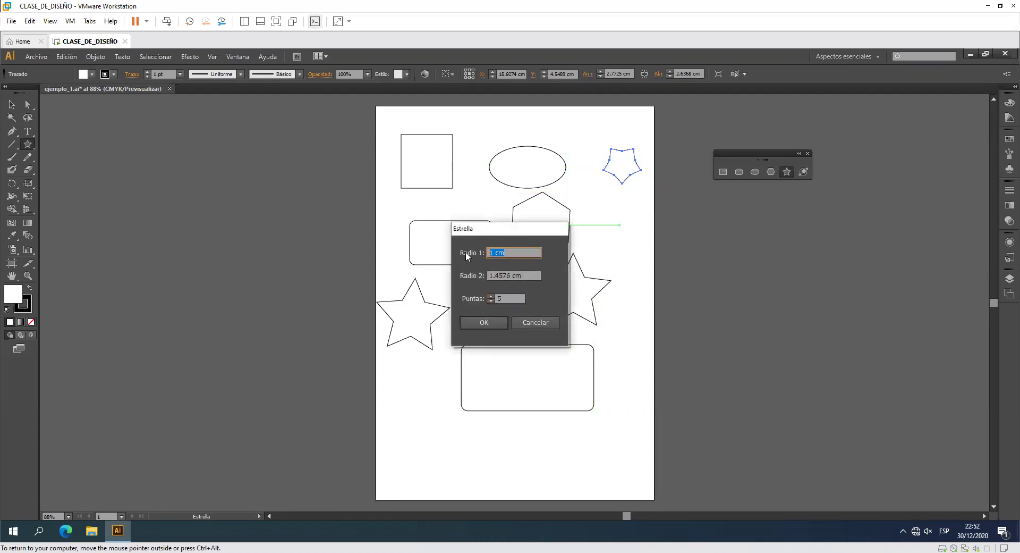
pyautogui.write('2')
pyautogui.click(494, 321)
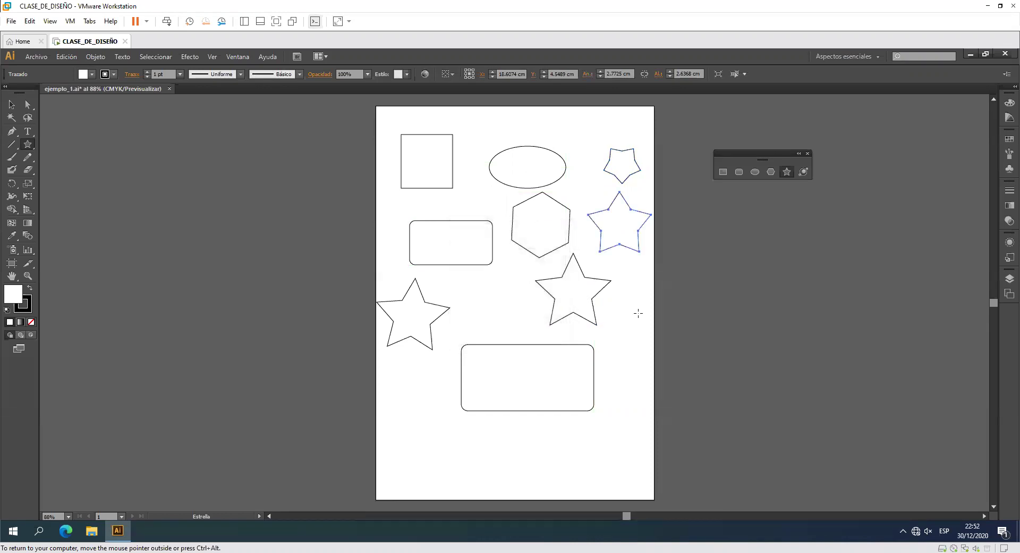
pyautogui.click(504, 324)
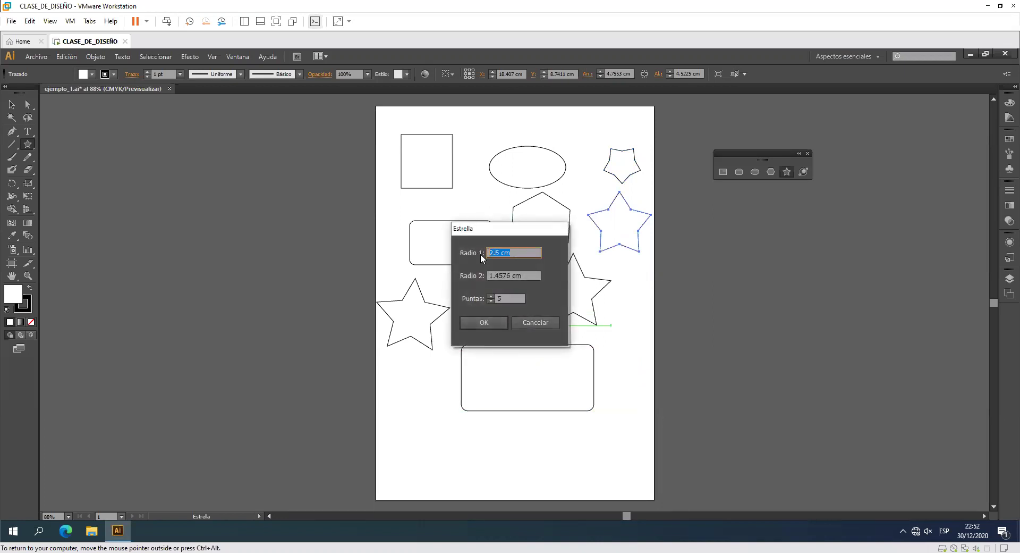
pyautogui.write('3')
pyautogui.click(494, 325)
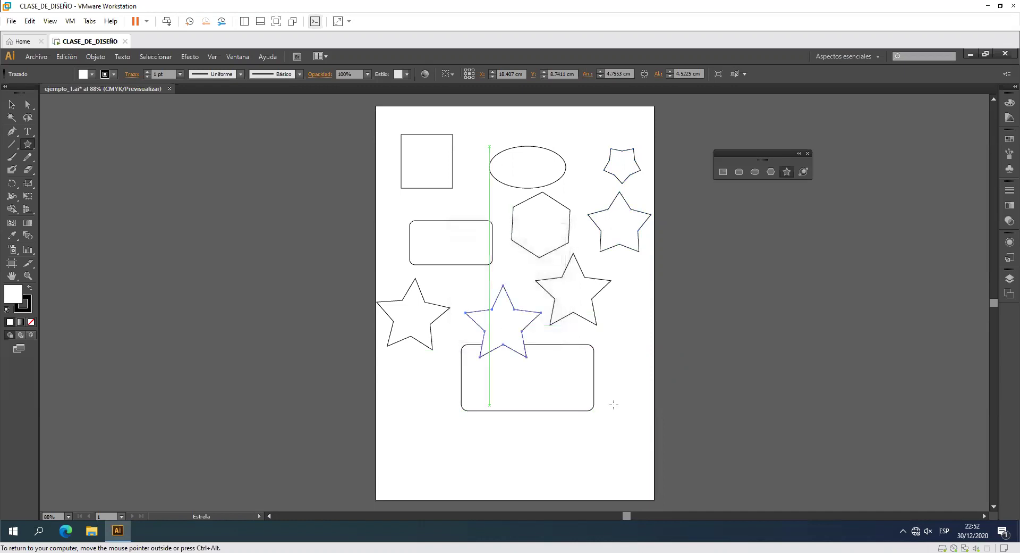
pyautogui.click(739, 172)
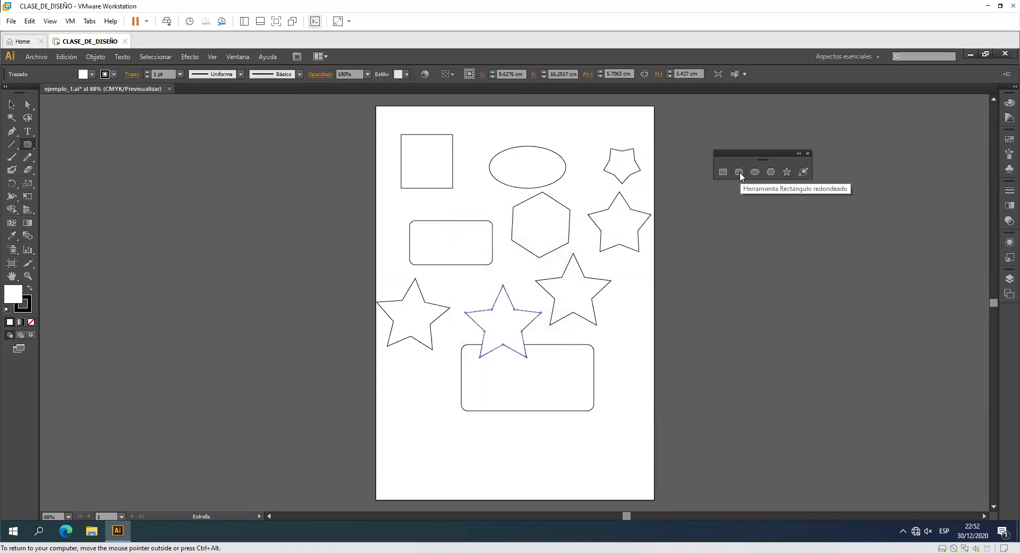
pyautogui.click(420, 442)
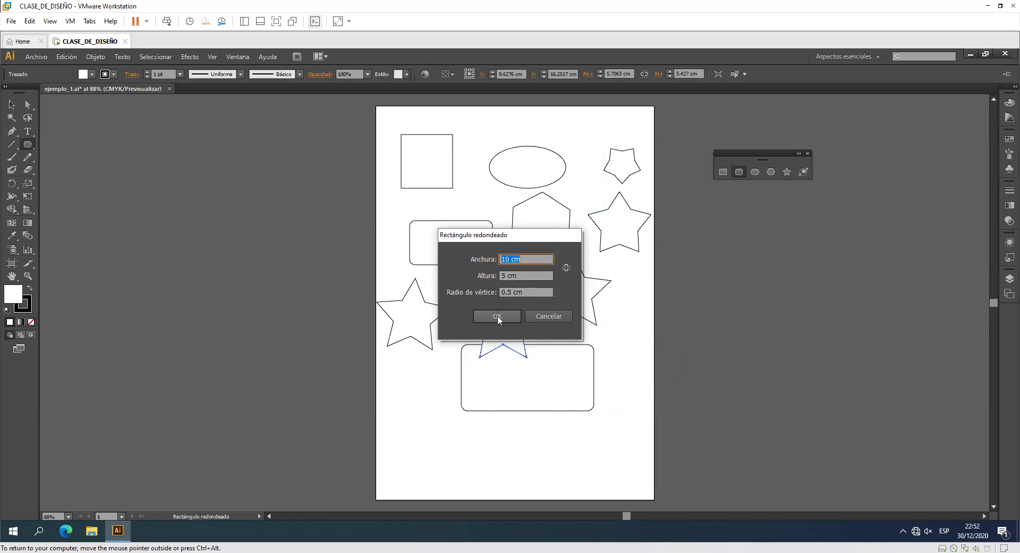
# Create another 10 × 5 cm rounded rectangle, move it onto the page bottom, and nudge the centre star up.
pyautogui.click(498, 316)
pyautogui.click(11, 104)
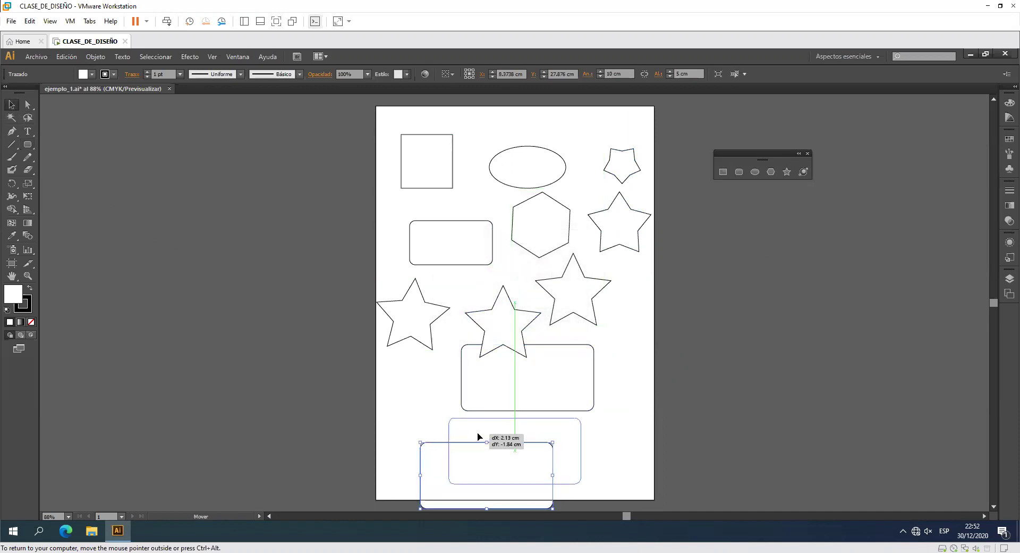
pyautogui.moveTo(450, 461); pyautogui.dragTo(479, 437)
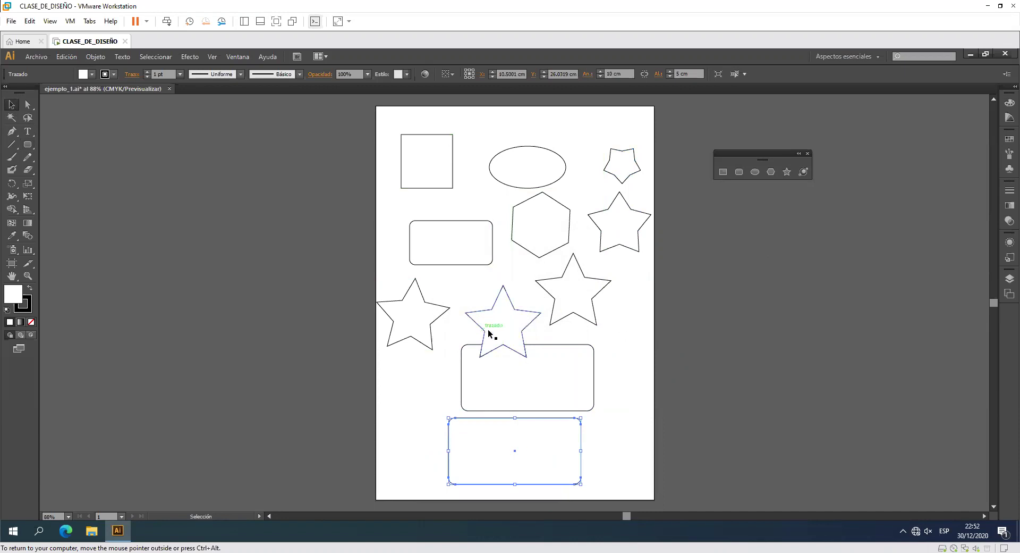
pyautogui.moveTo(494, 324); pyautogui.dragTo(494, 300)
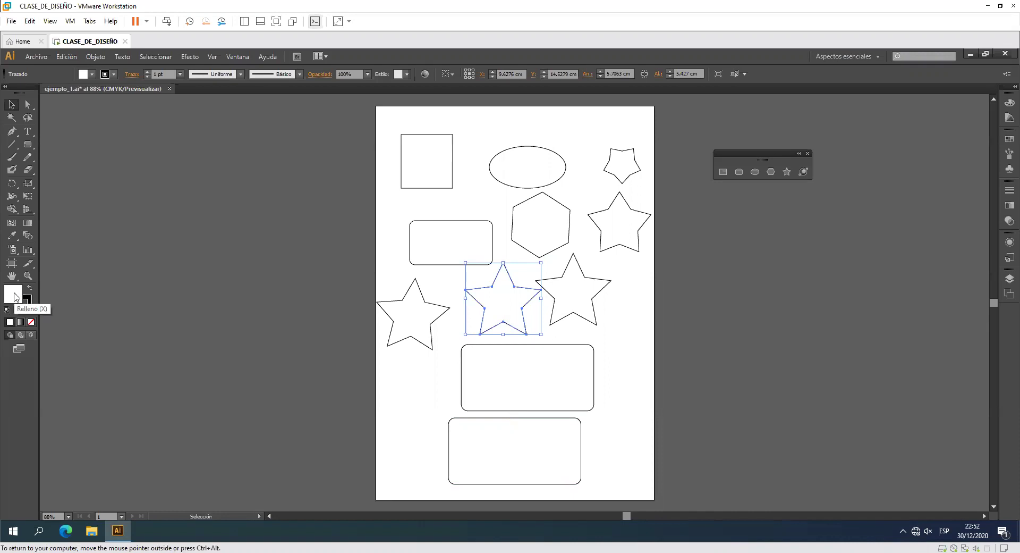
# Fill the centre star with dark blue and the ellipse with light lavender.
pyautogui.doubleClick(13, 294)
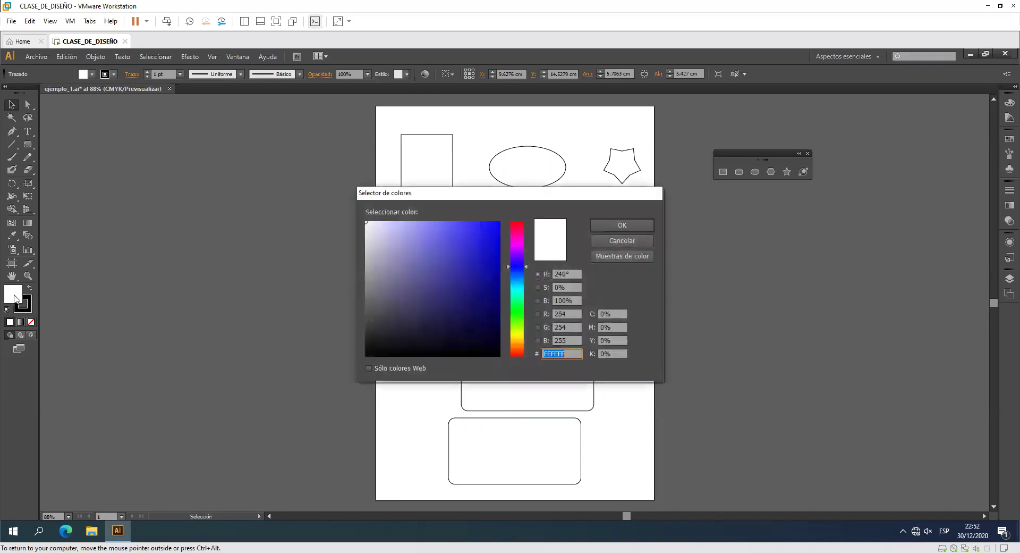
pyautogui.moveTo(490, 195); pyautogui.dragTo(208, 118)
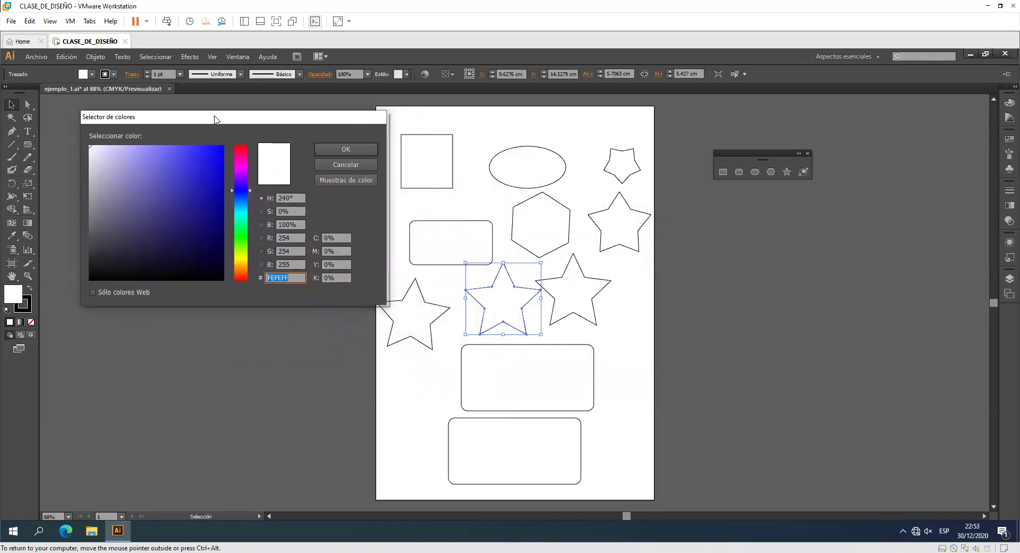
pyautogui.click(185, 166)
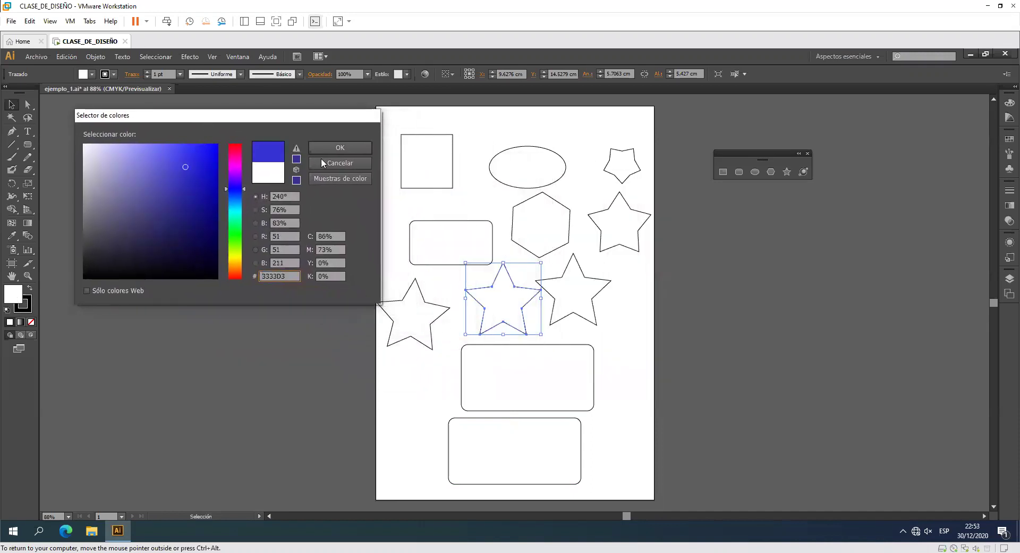
pyautogui.click(339, 148)
pyautogui.click(555, 165)
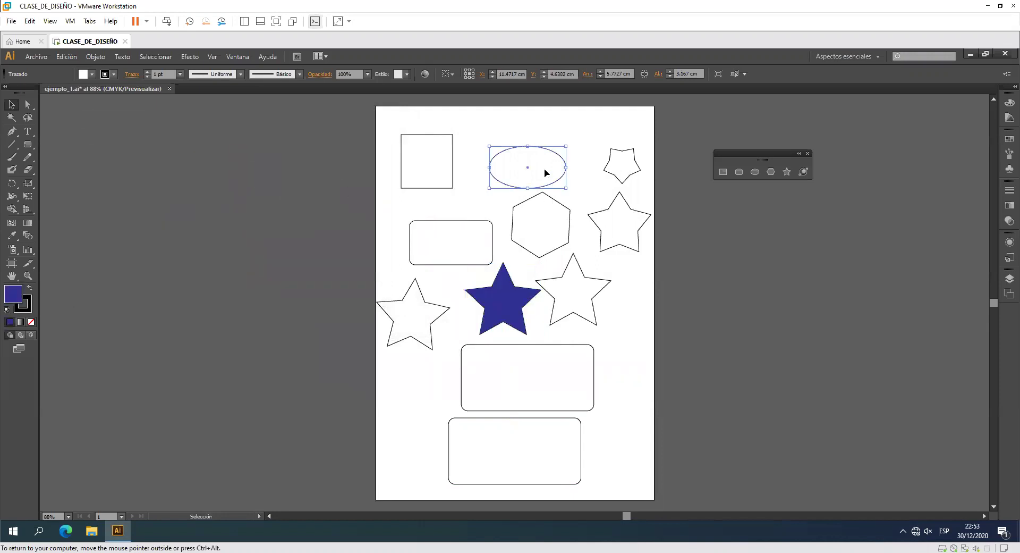
pyautogui.doubleClick(13, 294)
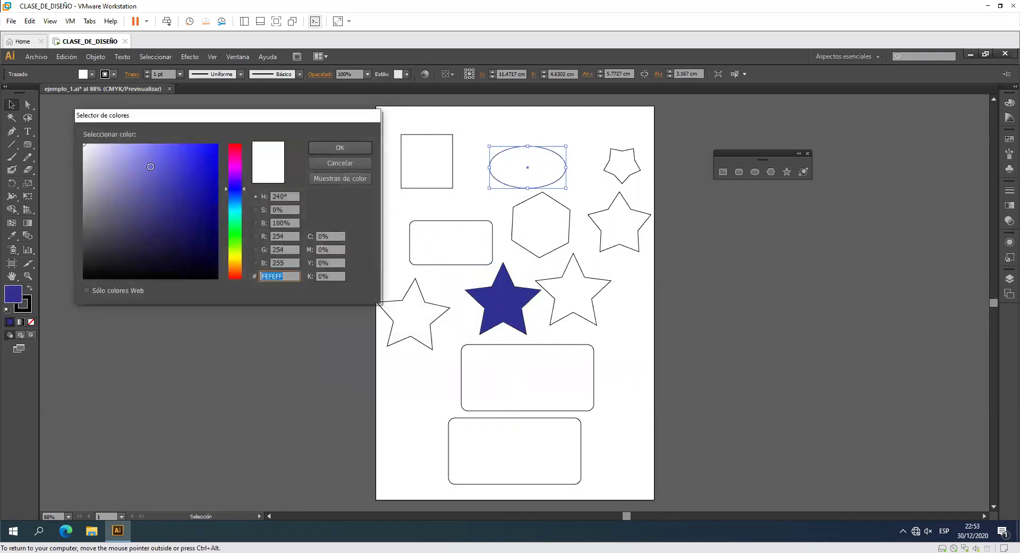
pyautogui.click(119, 153)
pyautogui.click(332, 148)
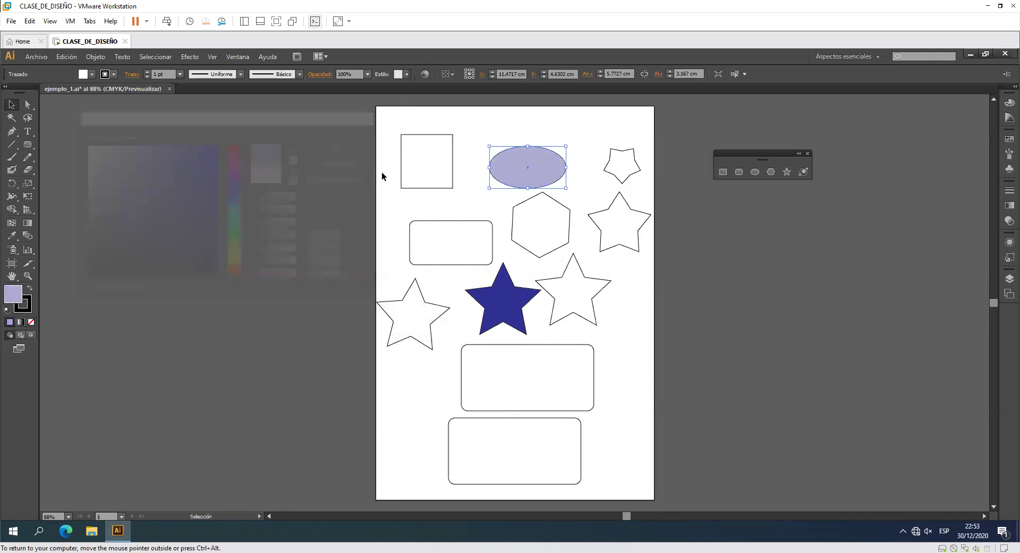
# Enter and leave isolation mode, ending with the smaller rounded rectangle selected.
pyautogui.doubleClick(472, 254)
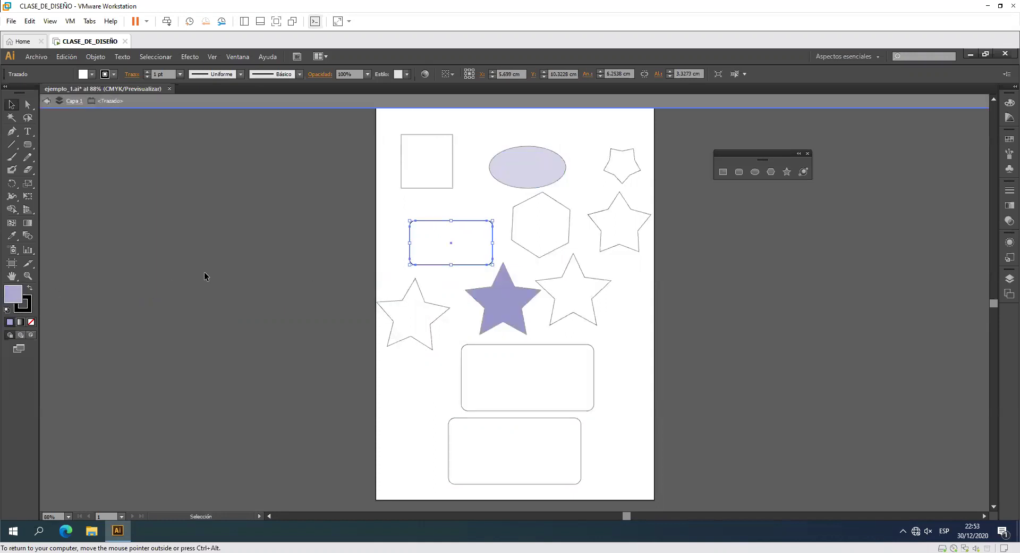
pyautogui.click(376, 257)
pyautogui.doubleClick(302, 217)
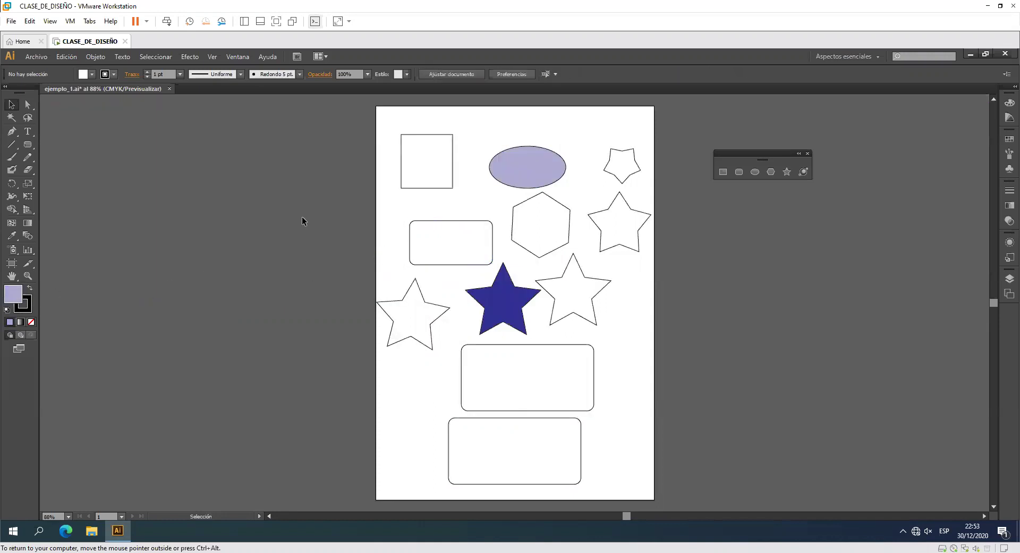
pyautogui.click(428, 228)
pyautogui.doubleClick(429, 229)
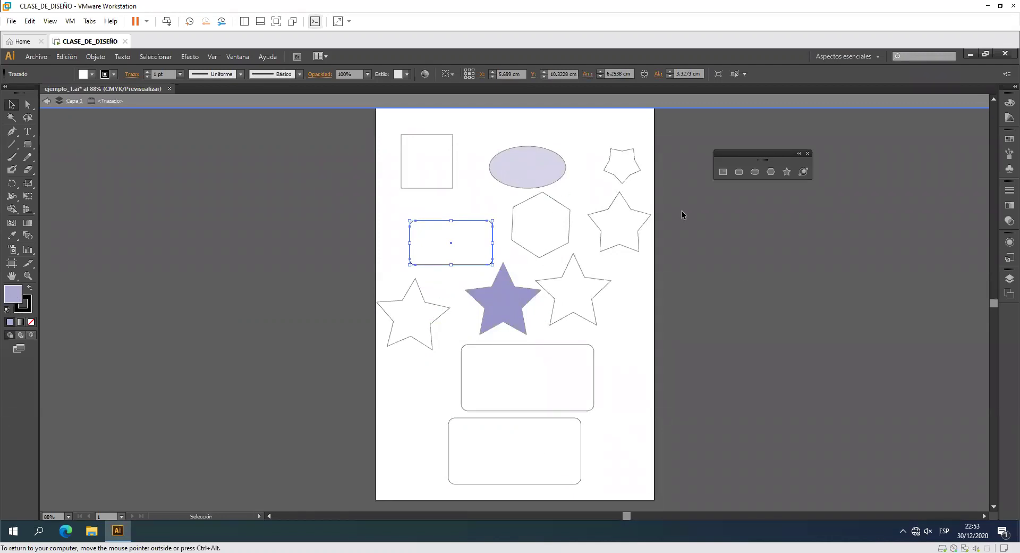
pyautogui.doubleClick(335, 221)
pyautogui.click(431, 235)
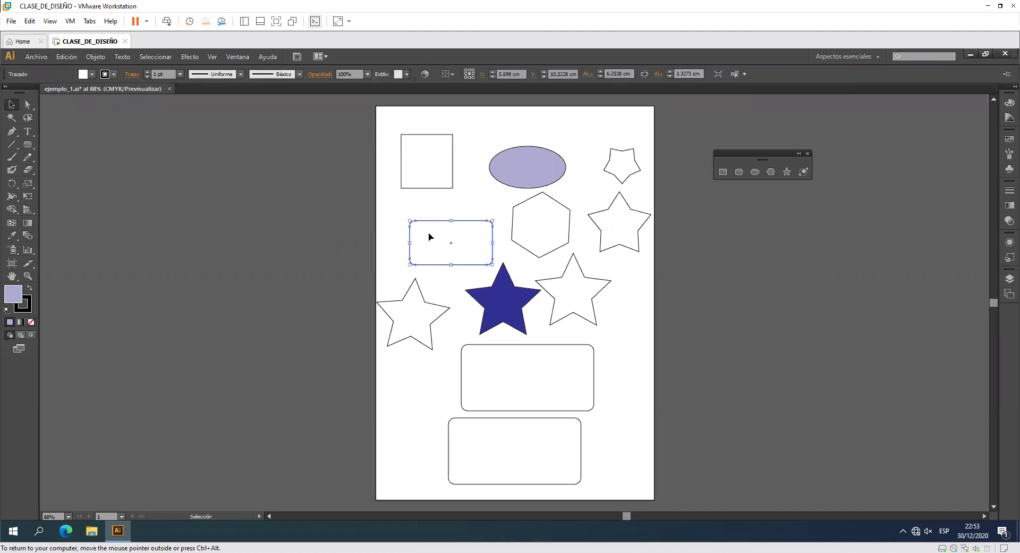
# Fill the smaller rounded rectangle with green #71D36E and deselect it.
pyautogui.doubleClick(17, 297)
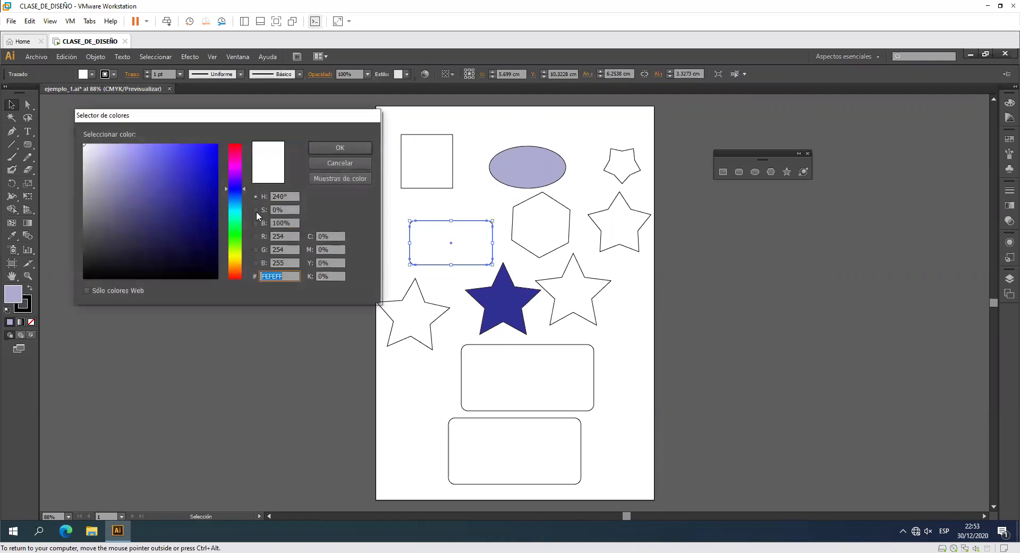
pyautogui.click(243, 234)
pyautogui.click(147, 167)
pyautogui.click(335, 148)
pyautogui.click(646, 337)
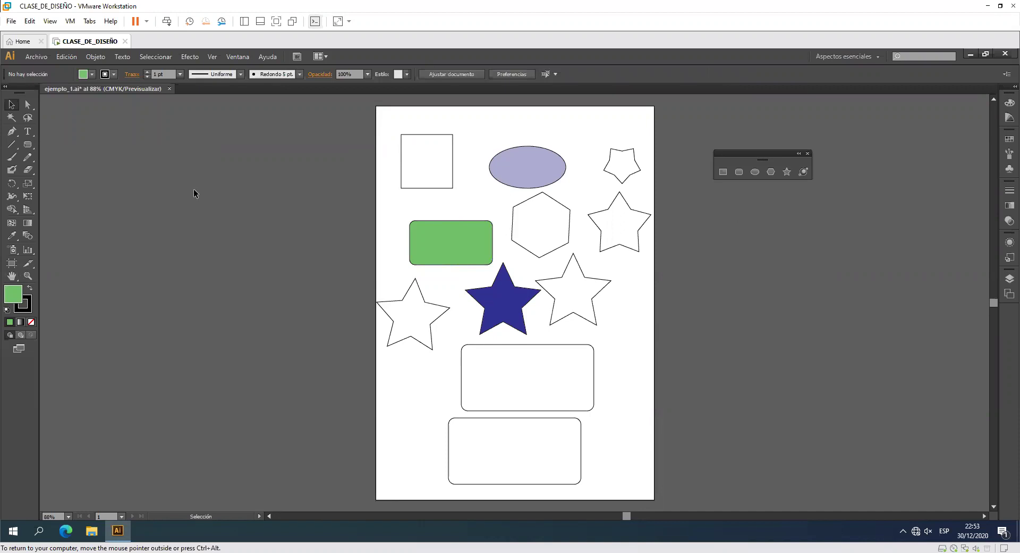
pyautogui.click(36, 57)
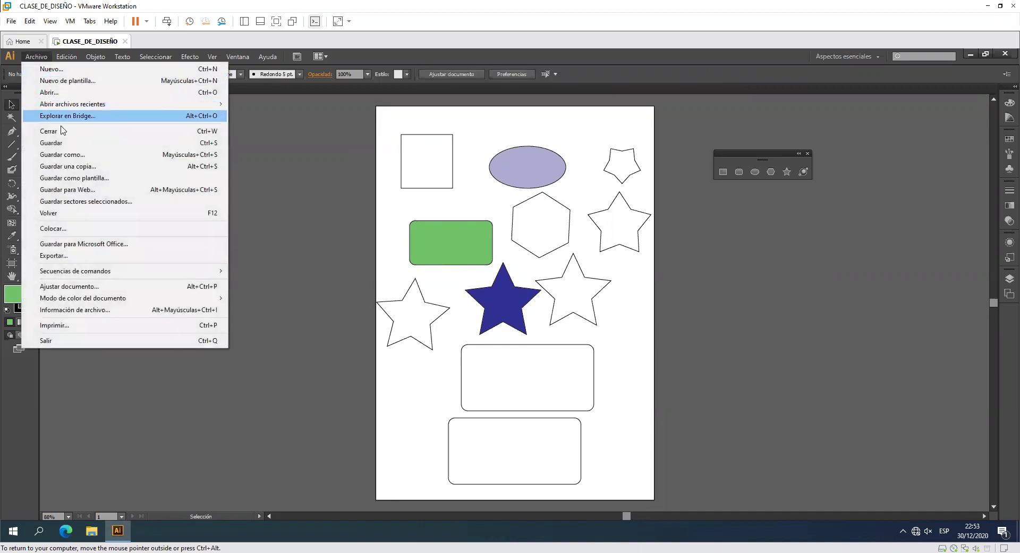
# Save ejemplo_1.ai with Archivo > Guardar and close Illustrator.
pyautogui.click(66, 143)
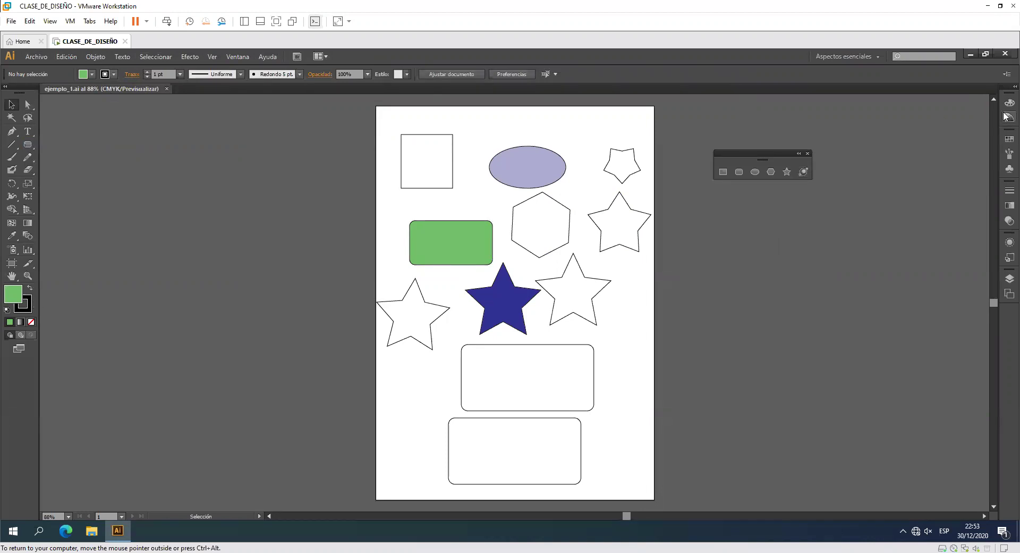
pyautogui.click(1004, 55)
pyautogui.click(1005, 55)
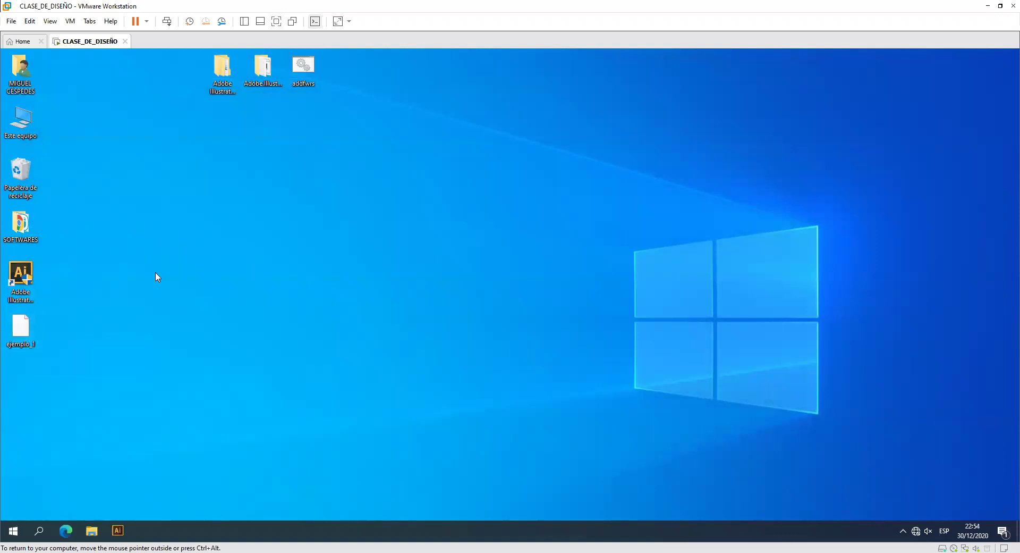
# On the desktop, select the Adobe Illustrator CS6 folder, then the Illustrator CS6 shortcut.
pyautogui.click(226, 71)
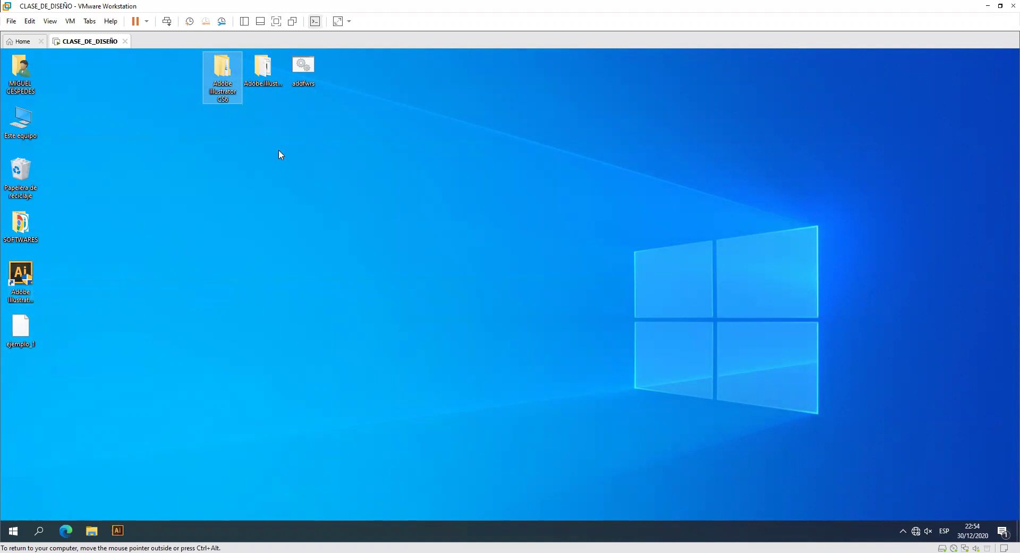
pyautogui.click(26, 276)
# Uninstall Adobe Illustrator CS6 from its shortcut using Your Uninstaller's Super Mode, confirming all prompts.
pyautogui.rightClick(27, 276)
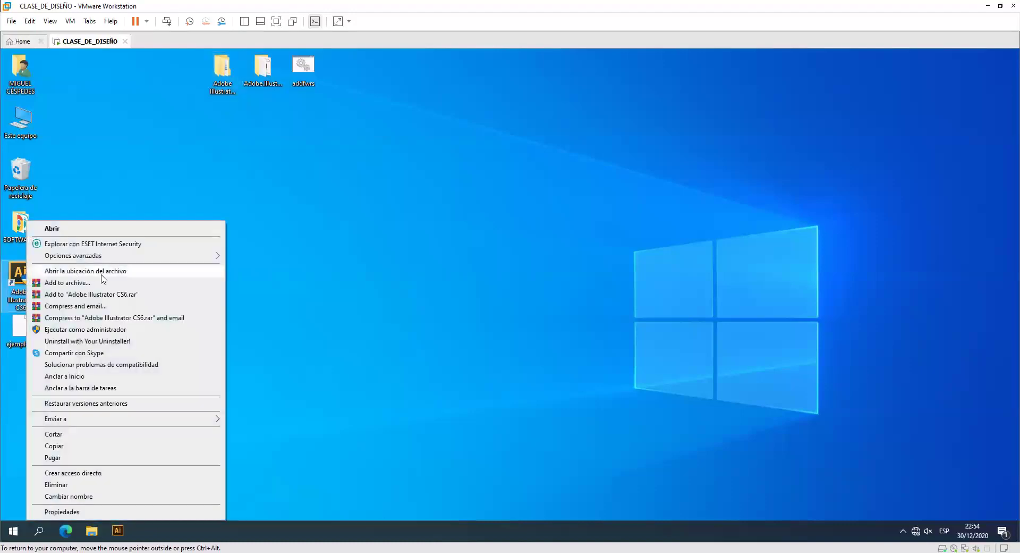
pyautogui.click(127, 341)
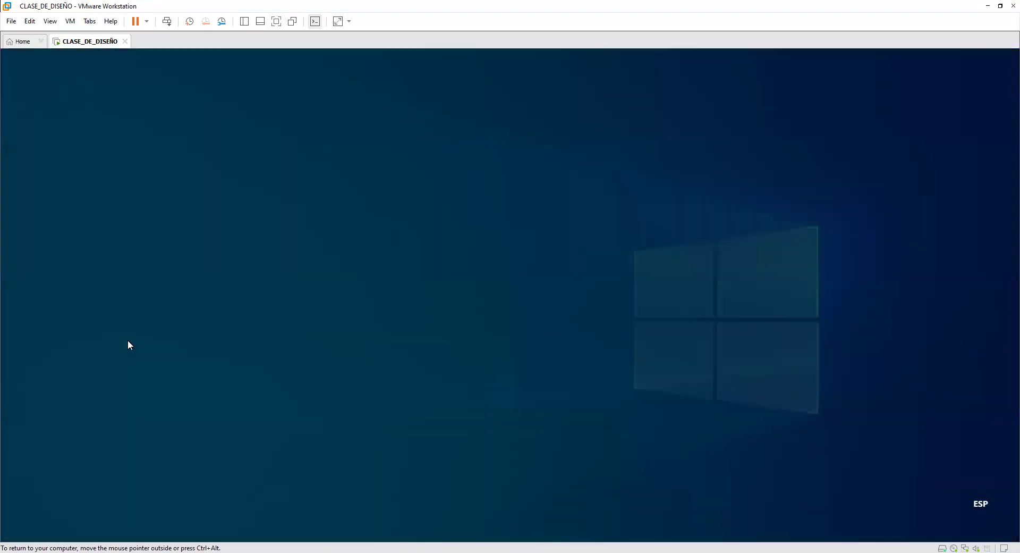
pyautogui.click(479, 368)
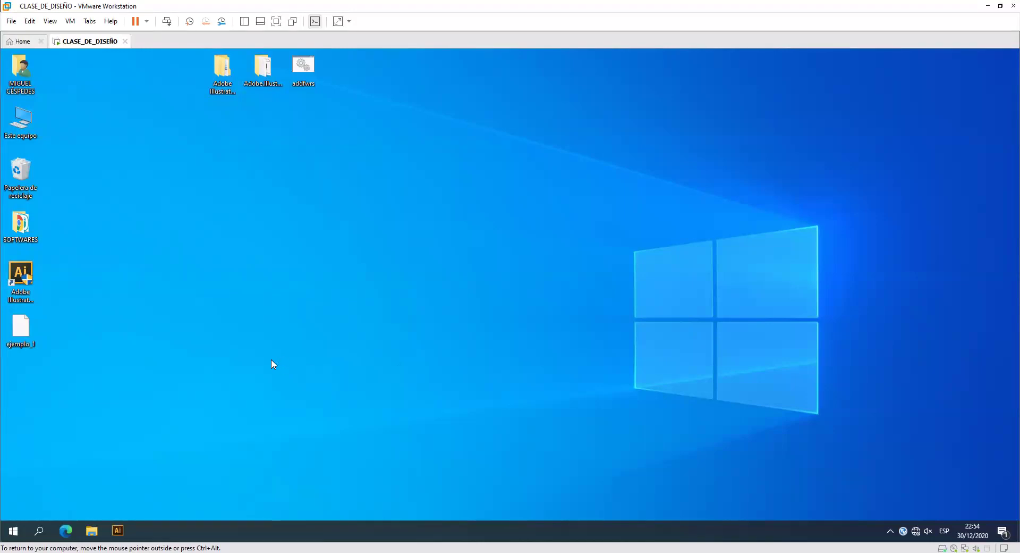
pyautogui.click(536, 293)
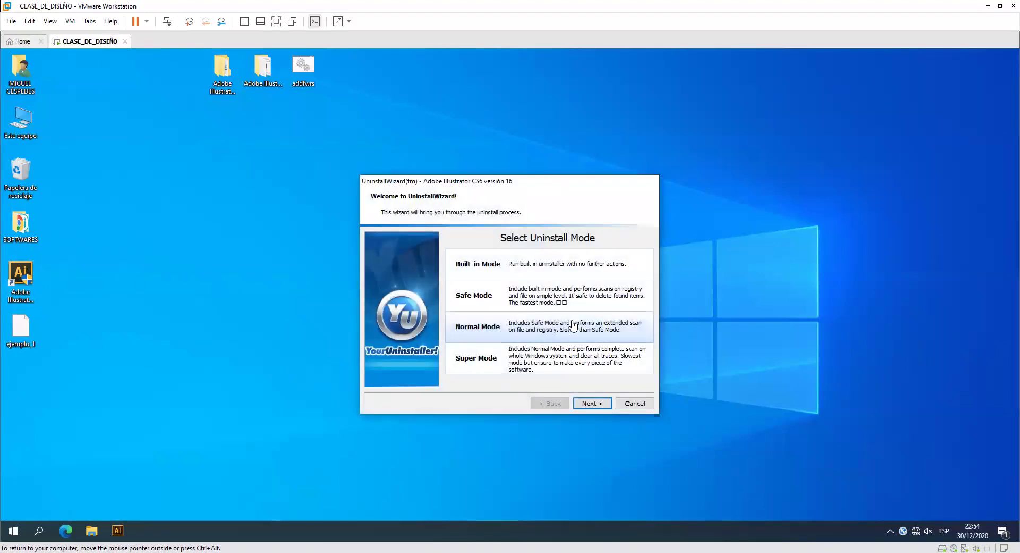
pyautogui.click(563, 351)
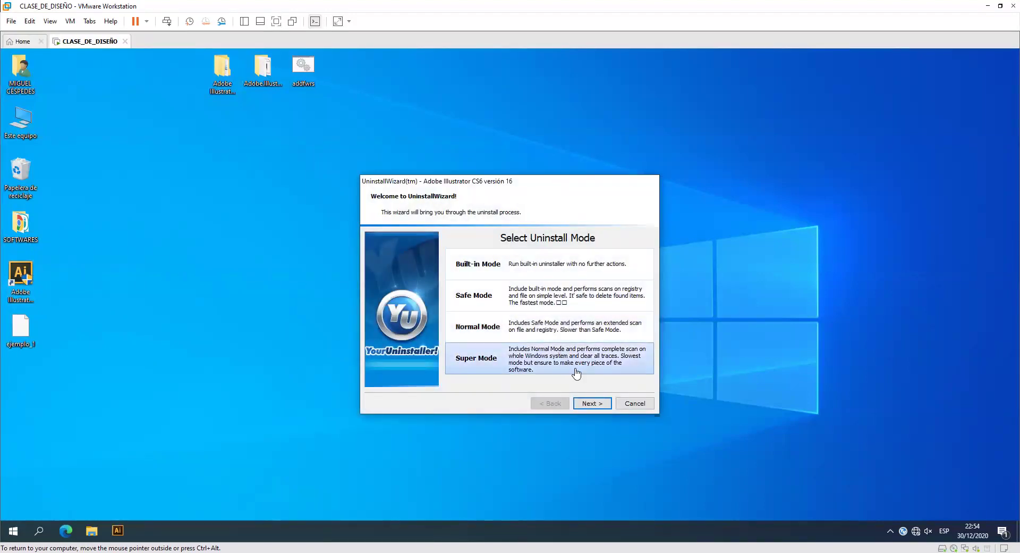
pyautogui.click(592, 404)
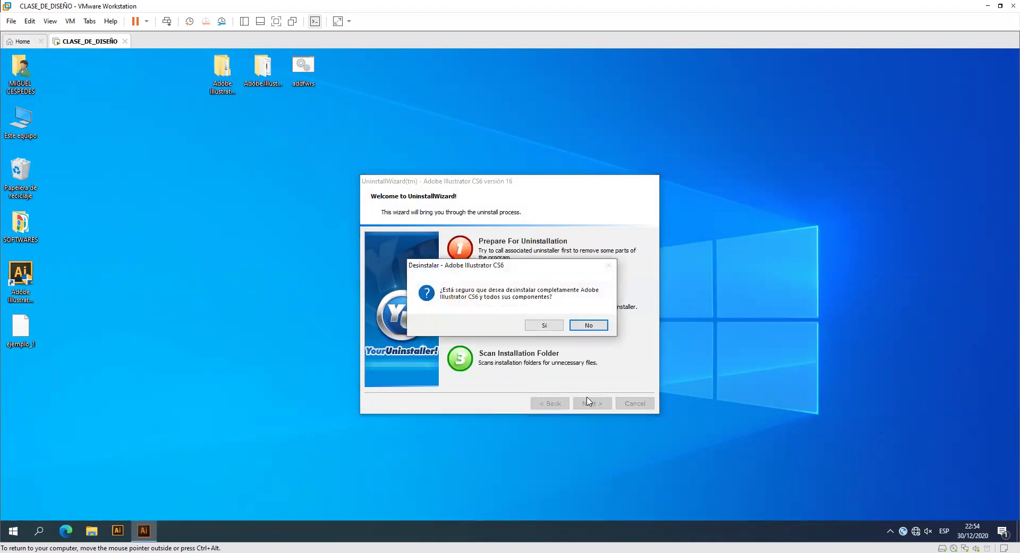
pyautogui.click(544, 325)
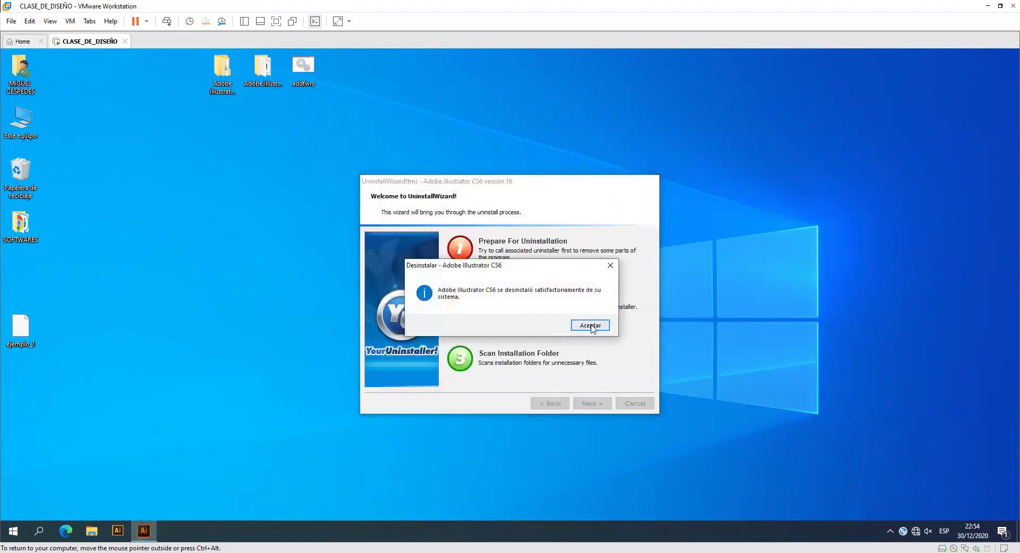
pyautogui.click(589, 325)
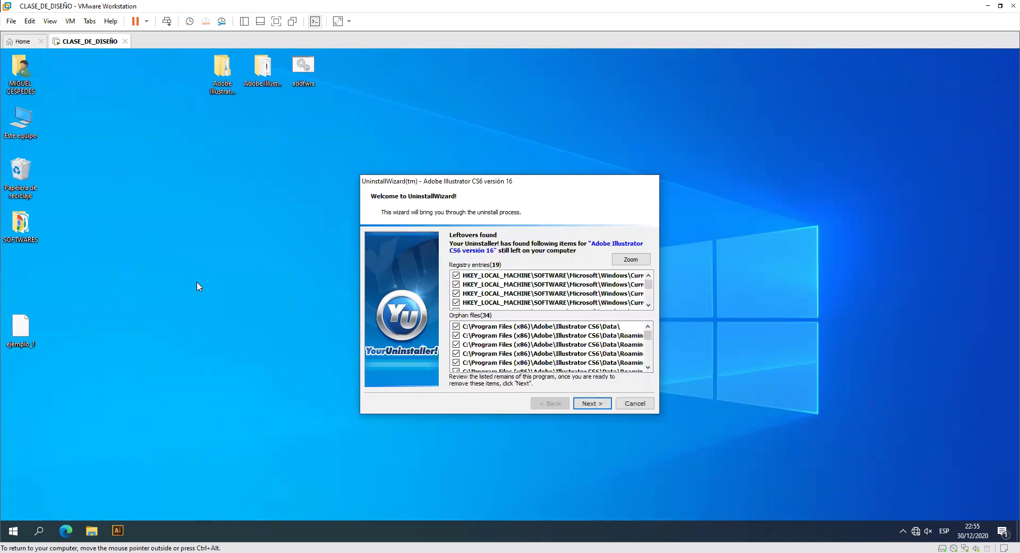
# Remove Illustrator CS6's 19 leftover registry entries and 34 orphan files, then finish the wizard.
pyautogui.click(592, 404)
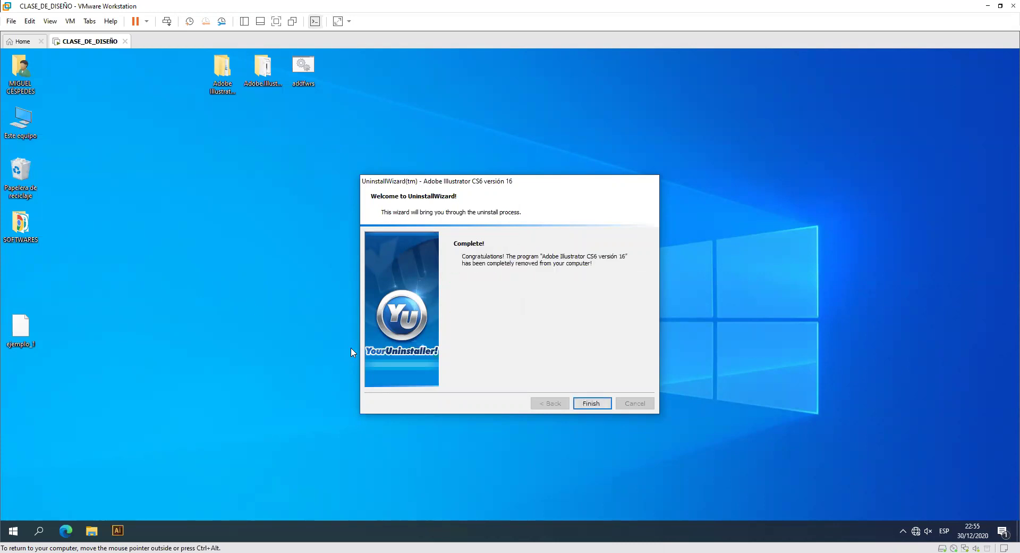
pyautogui.click(590, 402)
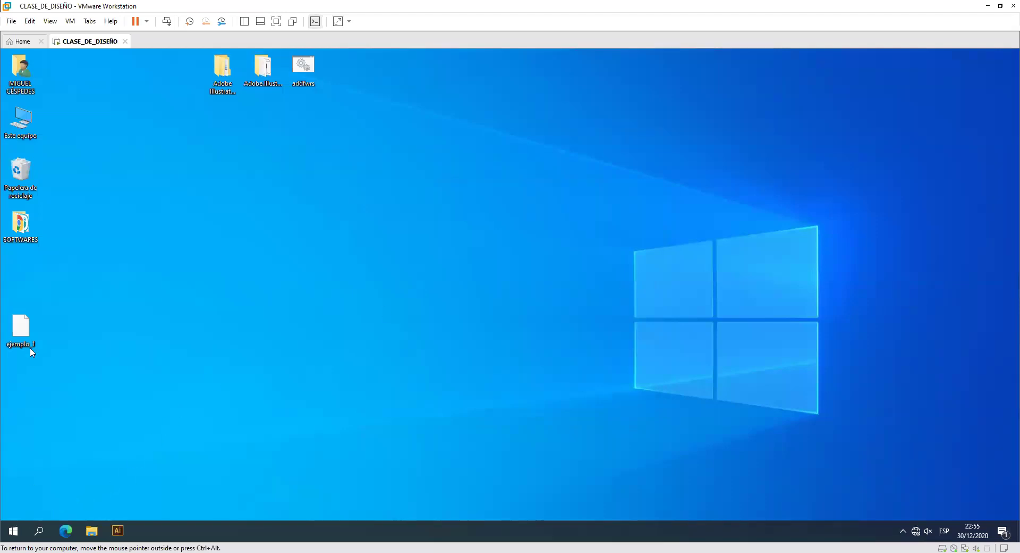
# Move the ejemplo_1 file lower on the desktop and unpin Illustrator from the taskbar.
pyautogui.moveTo(26, 325); pyautogui.dragTo(27, 383)
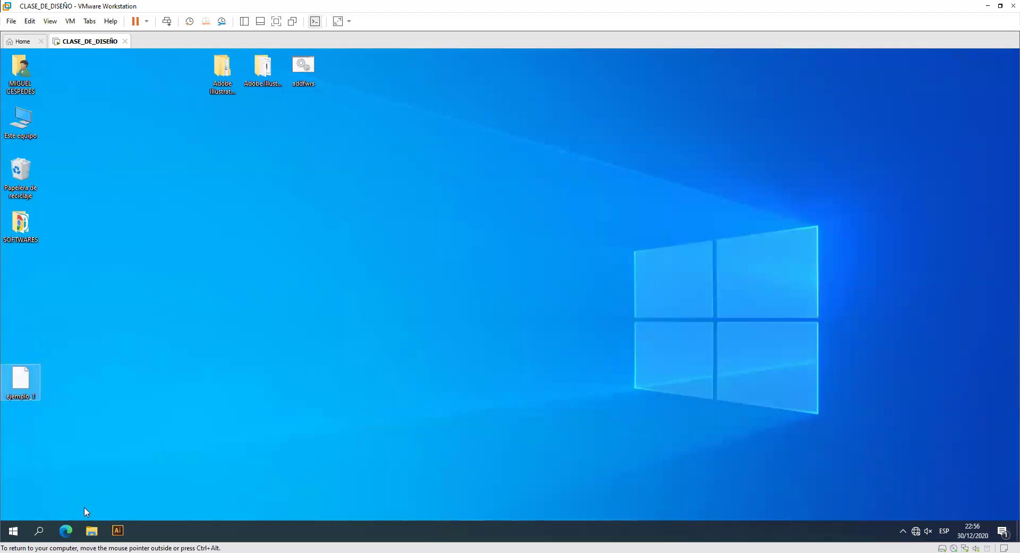
pyautogui.click(119, 528)
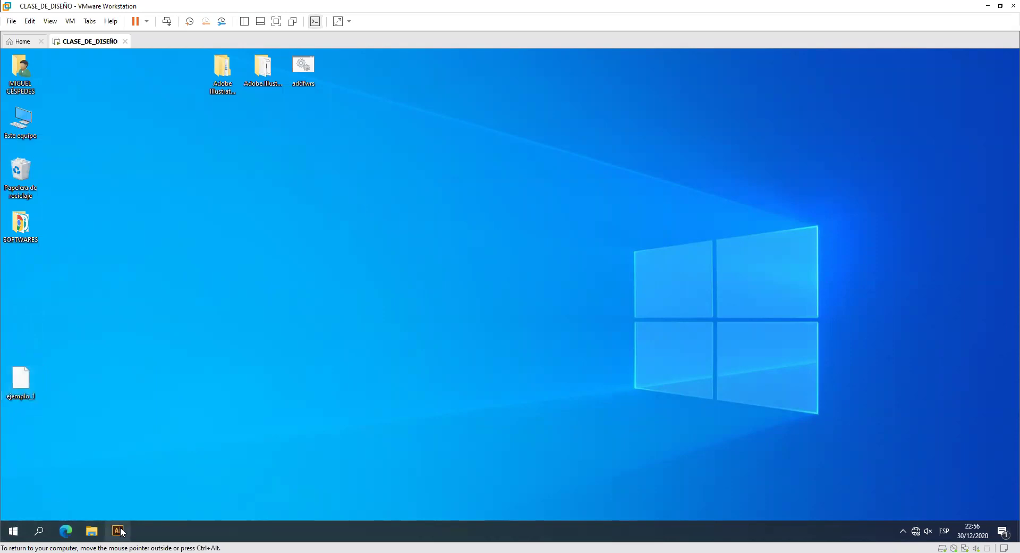
pyautogui.rightClick(121, 531)
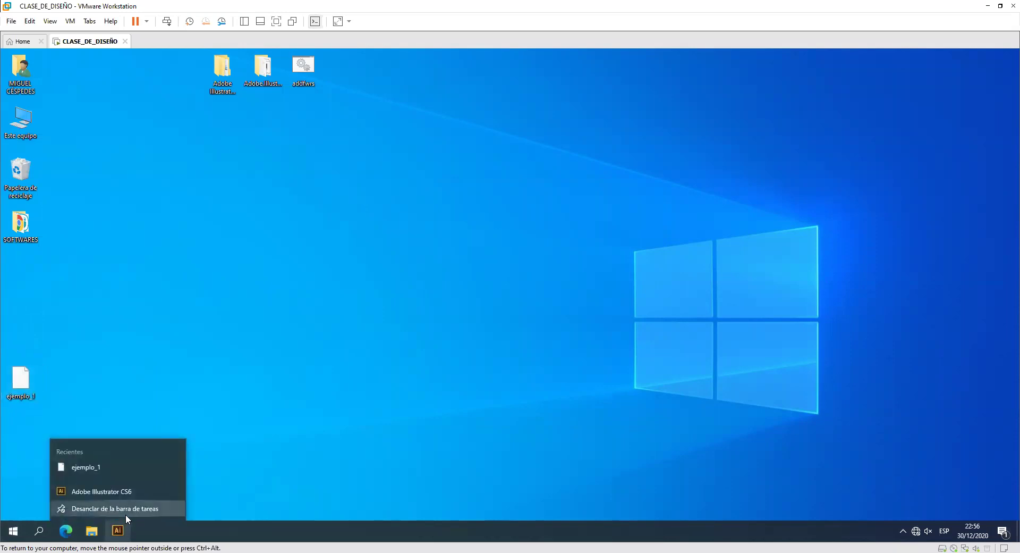
pyautogui.click(126, 510)
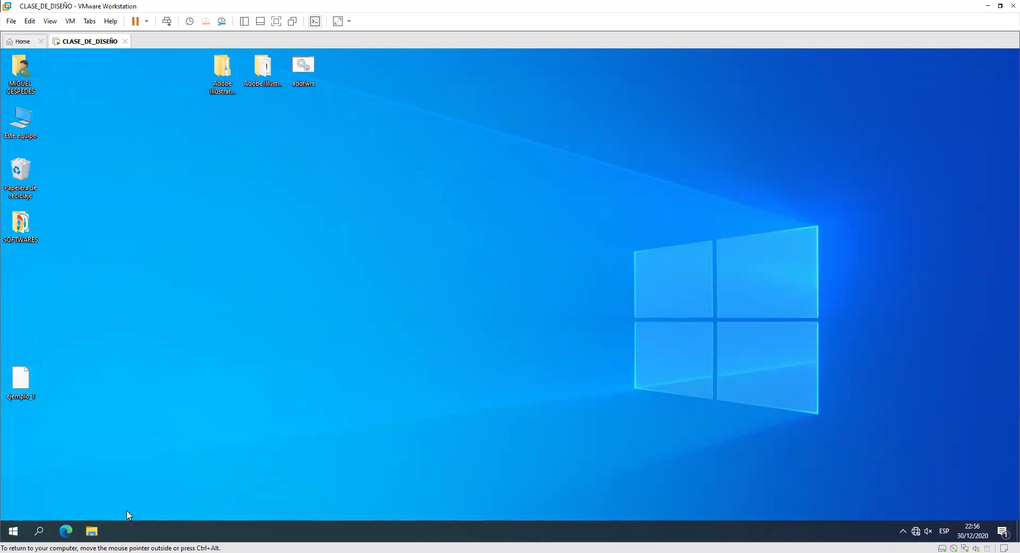
# Restart Windows using Reiniciar in the Start menu's power options.
pyautogui.click(14, 532)
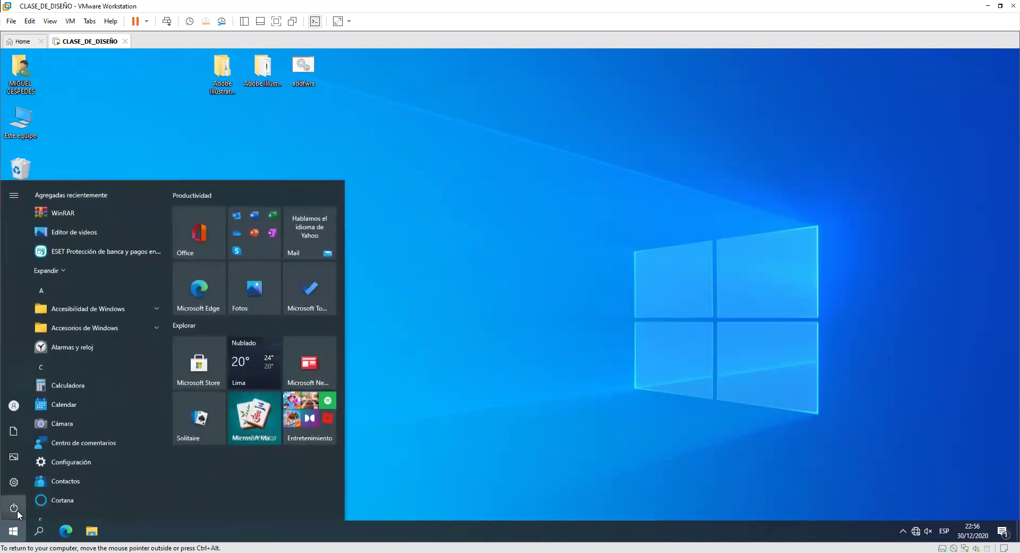
pyautogui.click(15, 508)
pyautogui.click(35, 481)
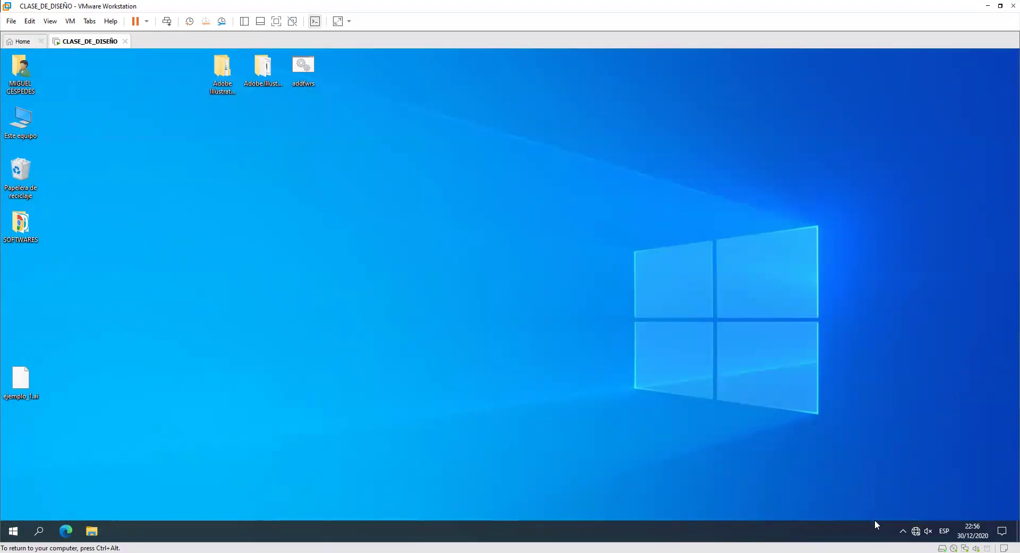
# Dismiss the ESET notification and pick a pause duration for antivirus protection.
pyautogui.click(903, 532)
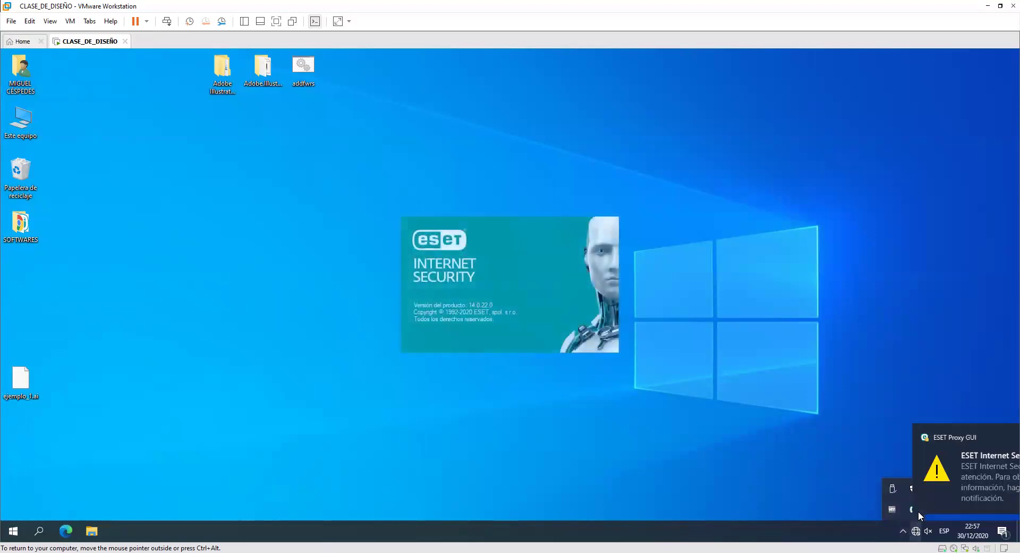
pyautogui.click(996, 437)
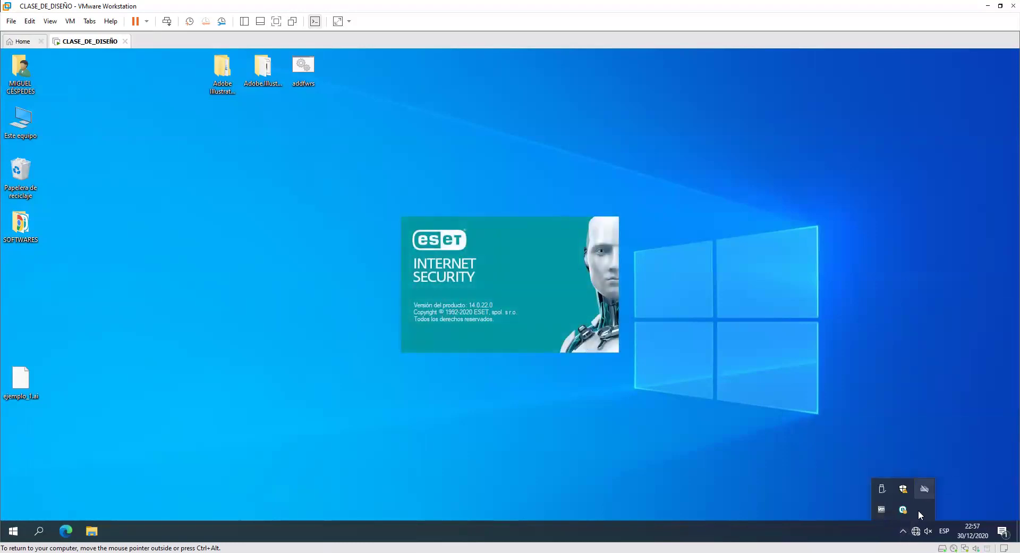
pyautogui.rightClick(908, 511)
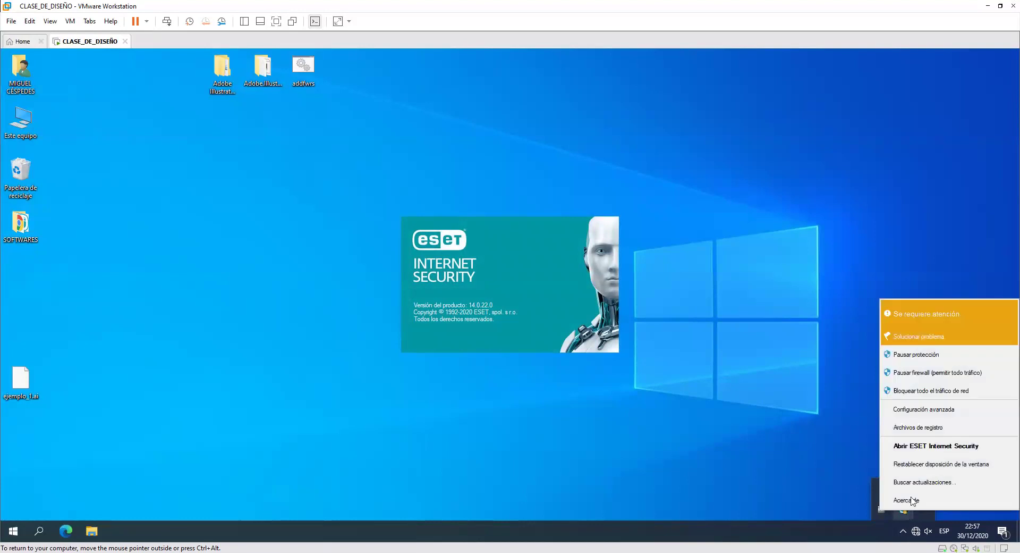
pyautogui.click(942, 360)
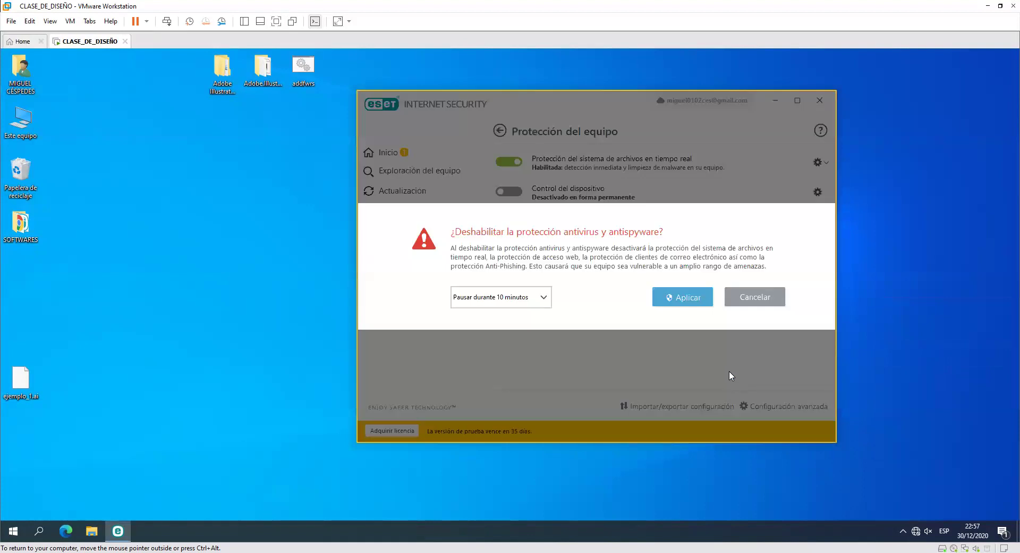
pyautogui.click(548, 299)
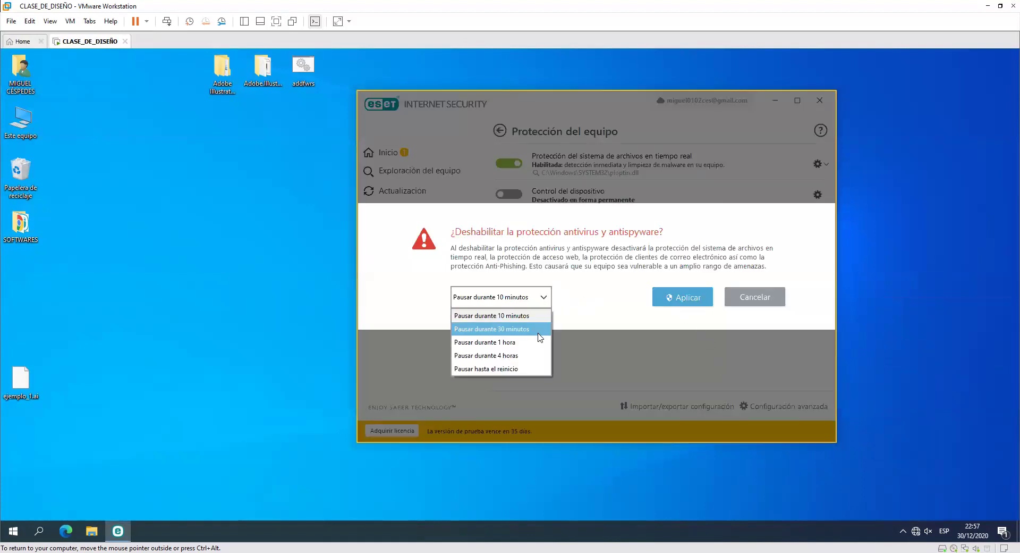
pyautogui.click(525, 371)
# Confirm the pause with the ESET password and UAC approval, then dismiss the risk alert.
pyautogui.click(664, 297)
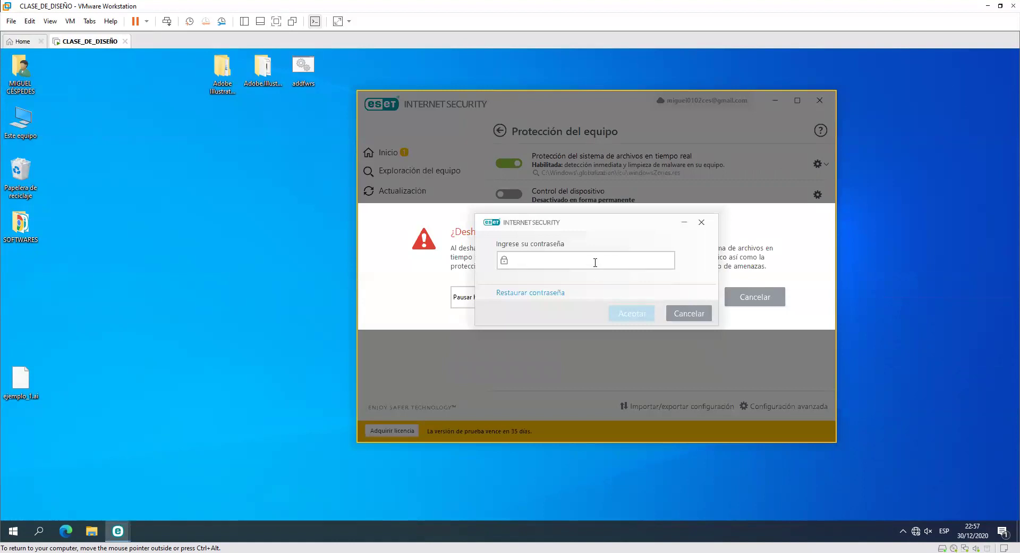
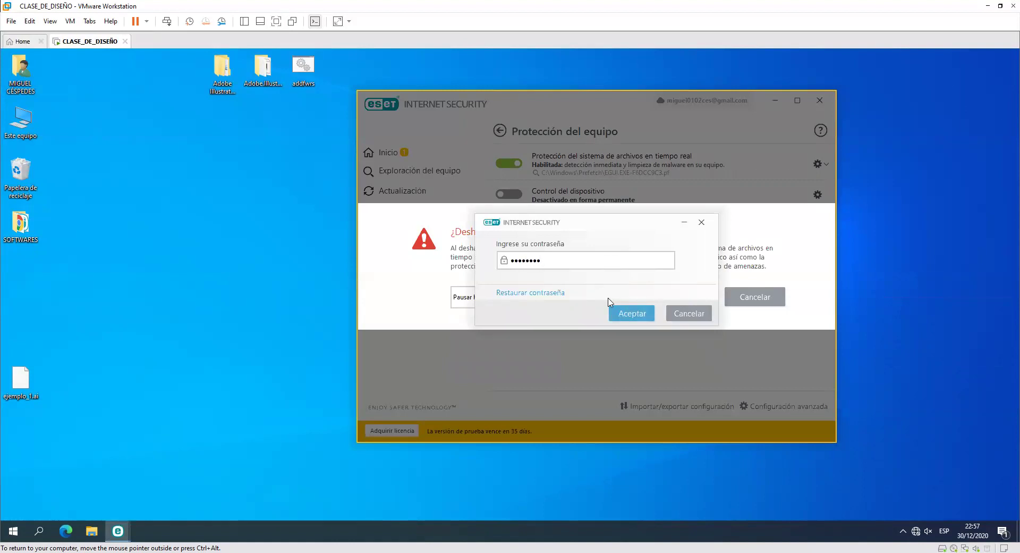
pyautogui.click(624, 314)
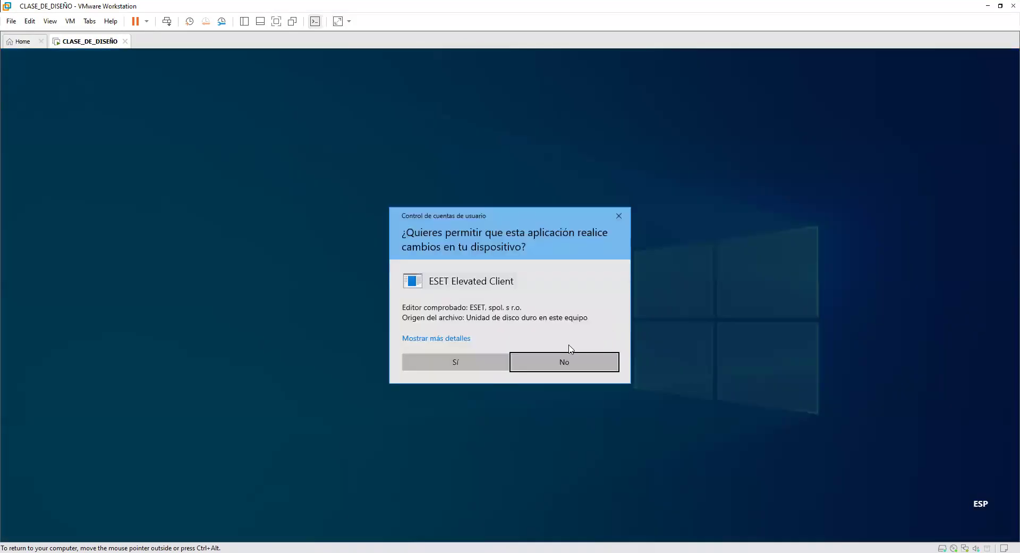
pyautogui.click(488, 362)
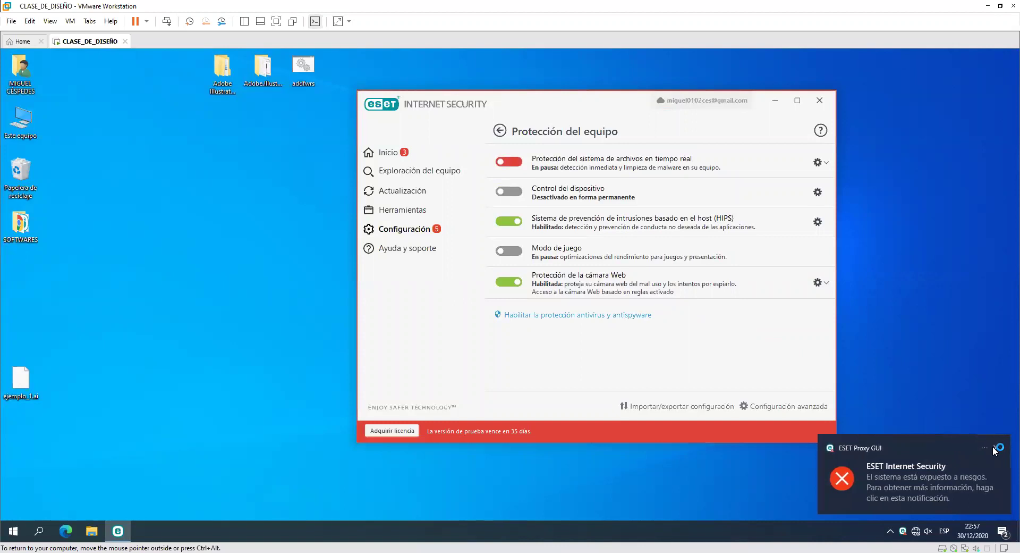
pyautogui.click(995, 446)
# Close the ESET window and clear its notifications from the Action Center.
pyautogui.click(821, 104)
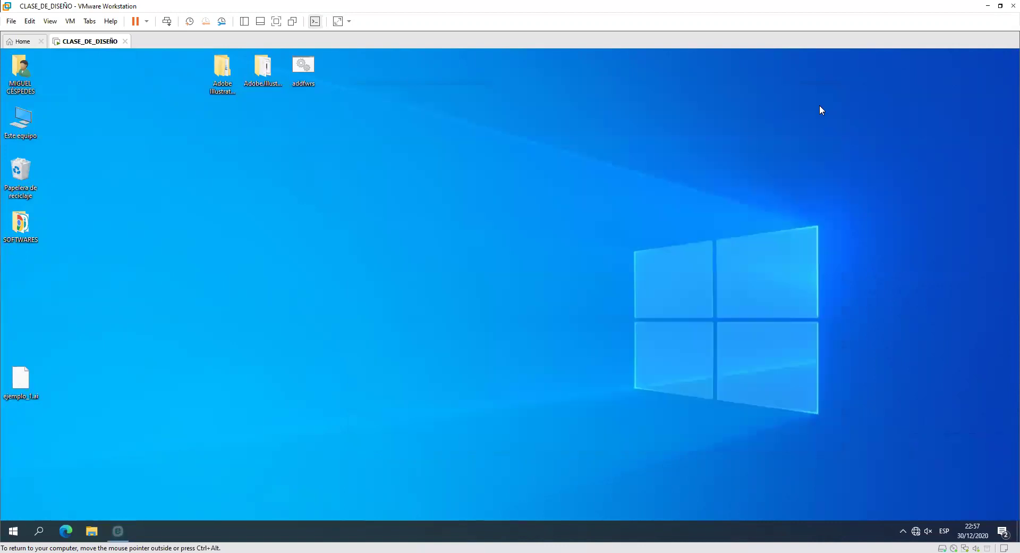
pyautogui.click(1004, 537)
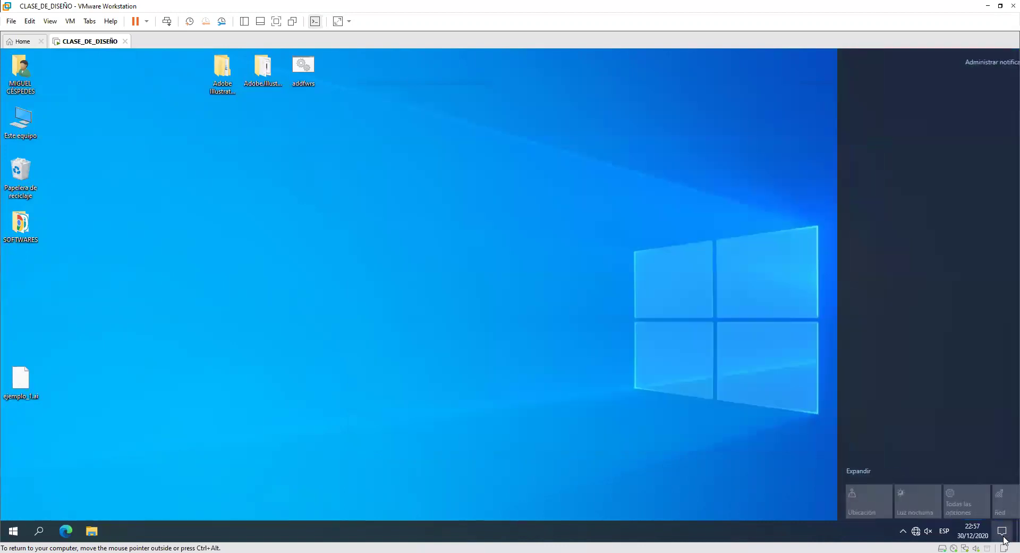
pyautogui.click(977, 471)
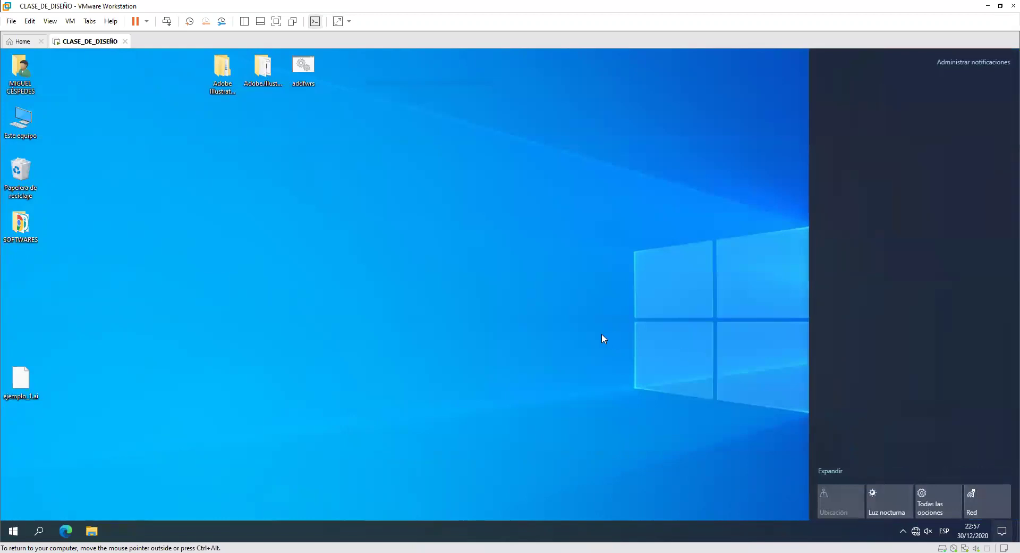
pyautogui.click(602, 333)
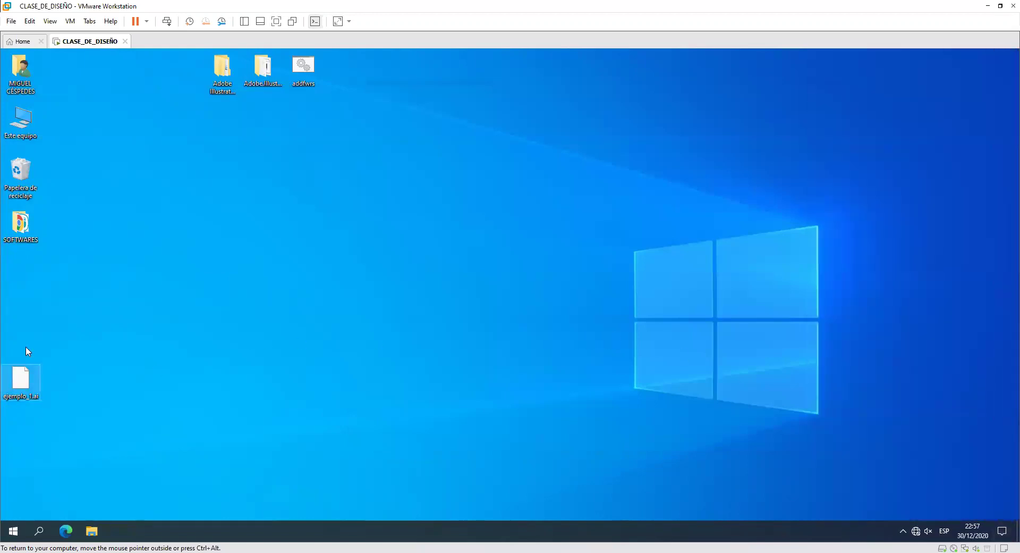
# Place ejemplo_1.ai under SOFTWARES and move the inner Adobe Illustrator CS6 folder to the desktop's top row.
pyautogui.moveTo(21, 379); pyautogui.dragTo(21, 276)
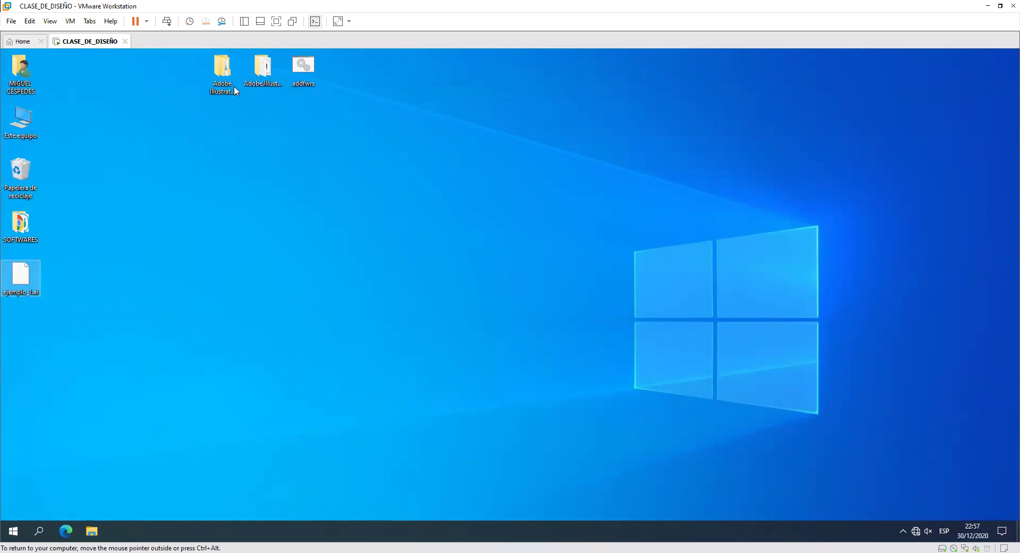
pyautogui.moveTo(222, 67)
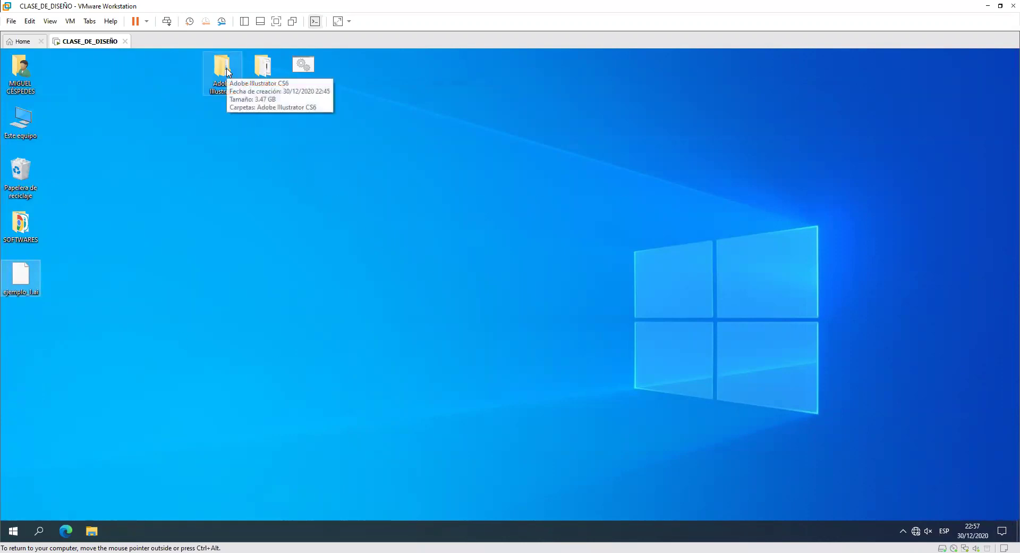
pyautogui.click(227, 72)
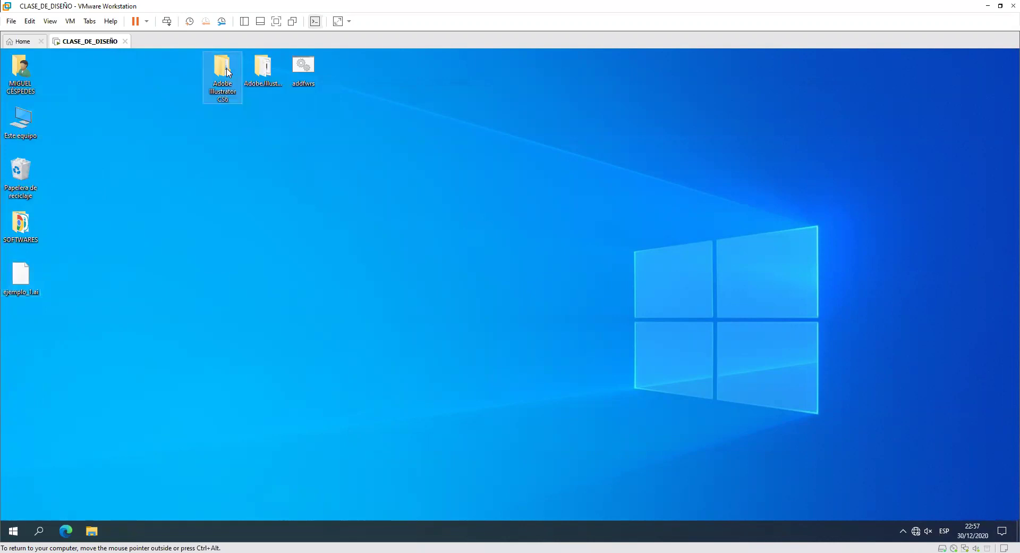
pyautogui.doubleClick(228, 72)
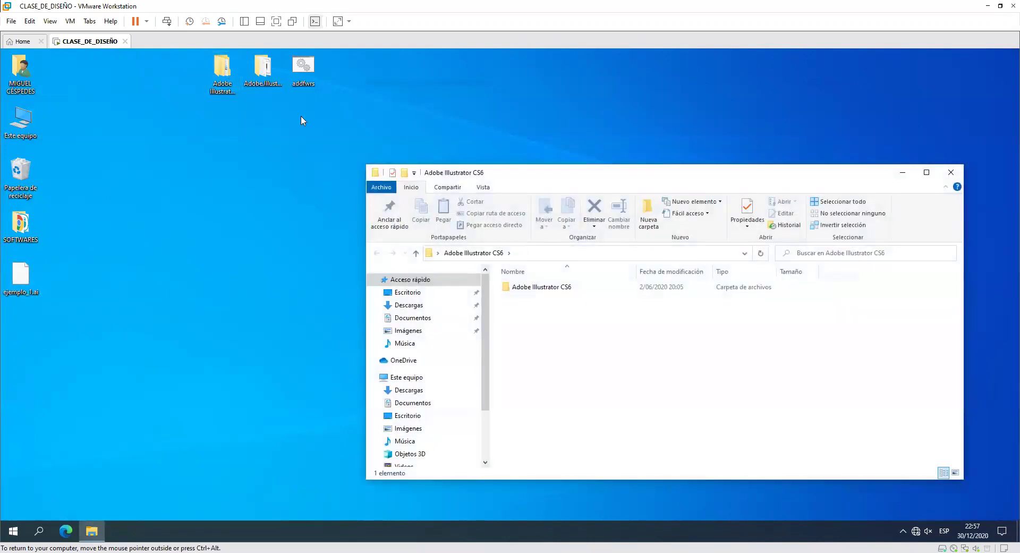
pyautogui.moveTo(536, 287); pyautogui.dragTo(259, 259)
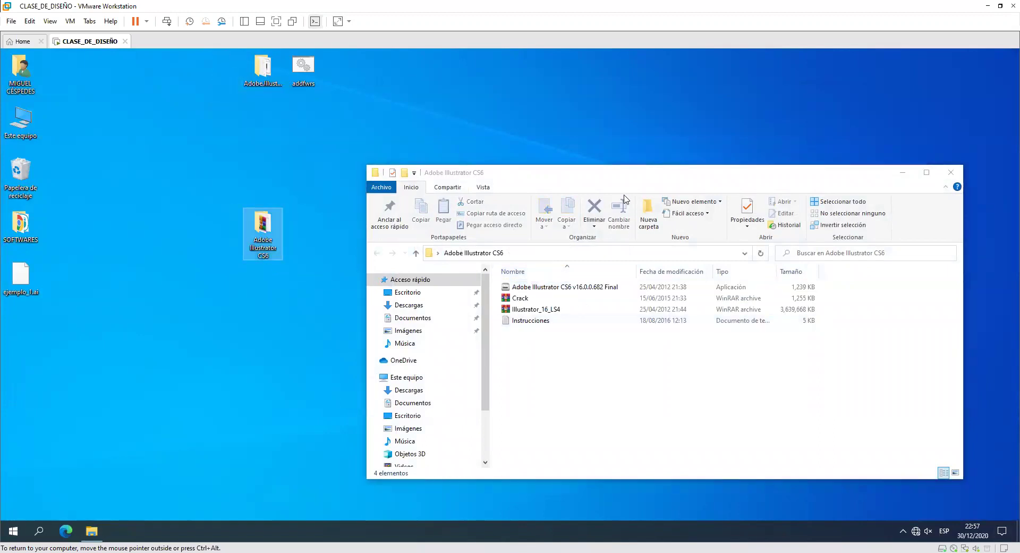
pyautogui.moveTo(263, 228); pyautogui.dragTo(223, 72)
# Maximize the folder window and extract the Crack archive into a Crack folder.
pyautogui.doubleClick(541, 177)
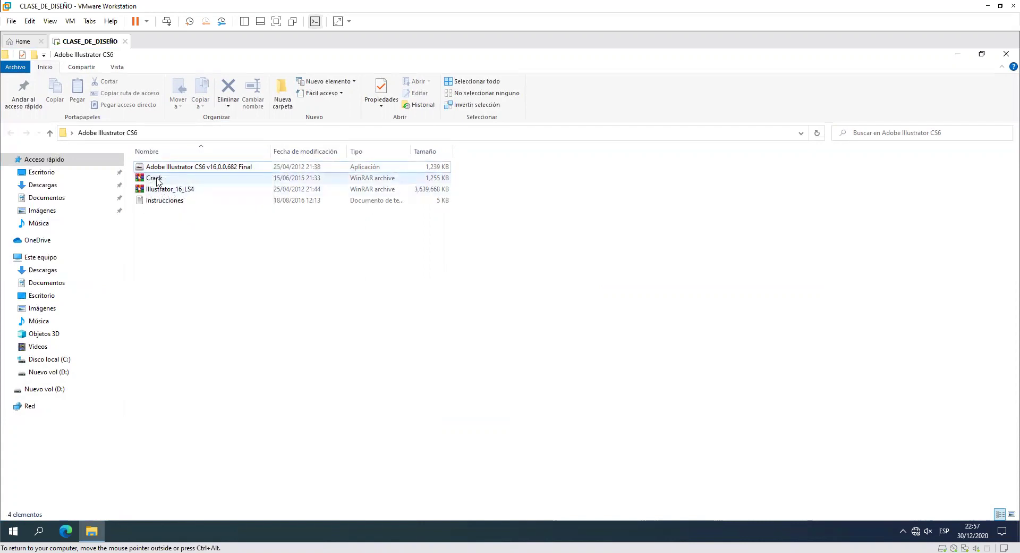
pyautogui.moveTo(520, 298)
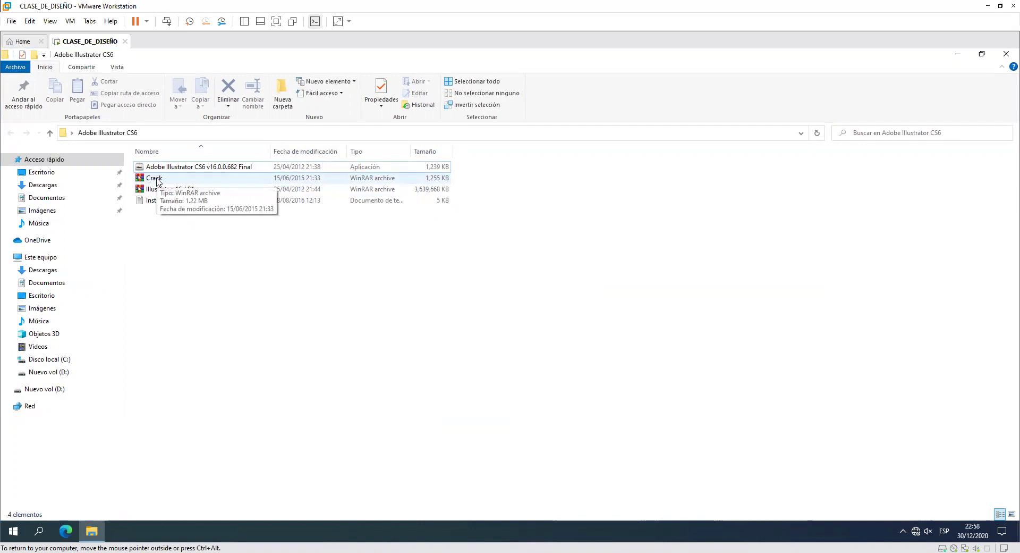
pyautogui.doubleClick(158, 182)
pyautogui.click(53, 89)
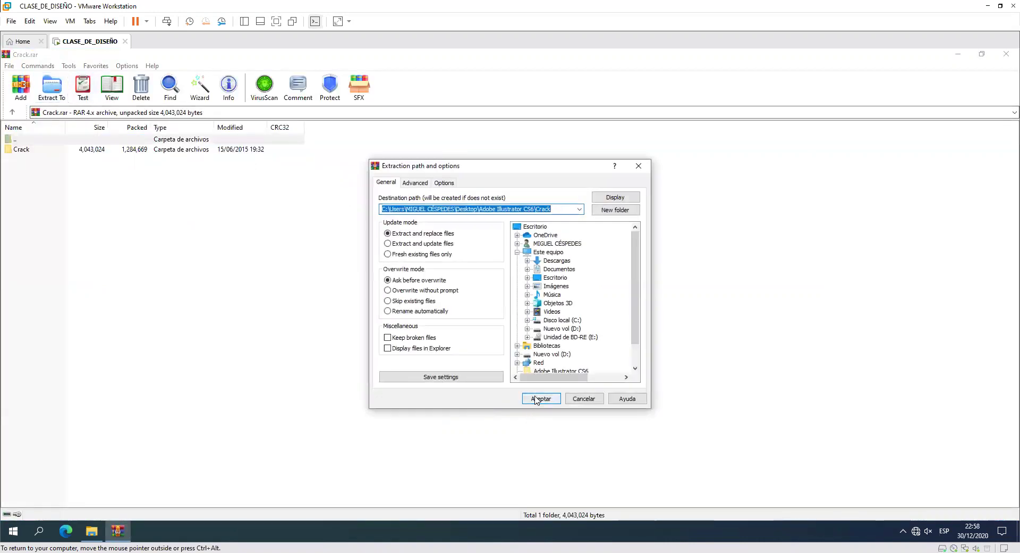
pyautogui.click(536, 398)
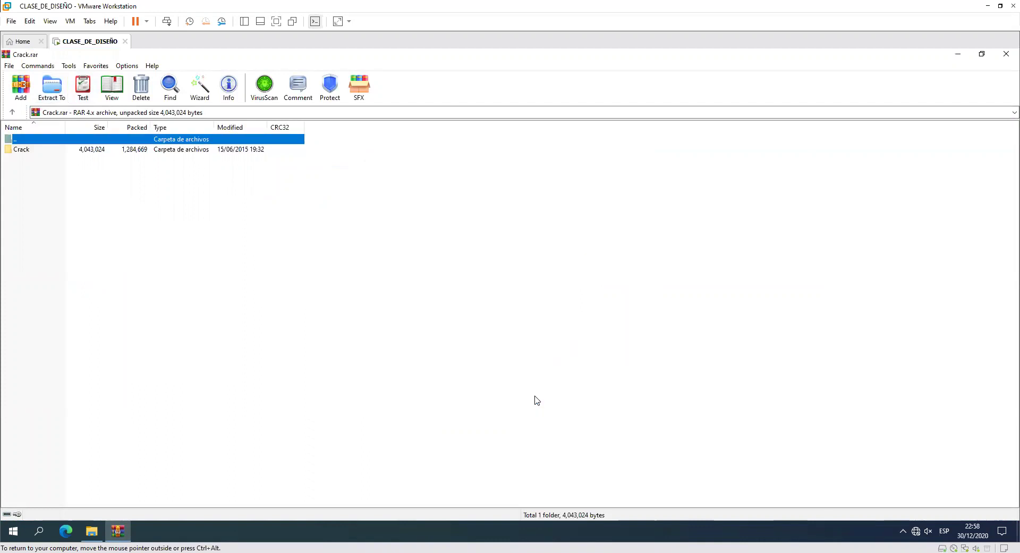
pyautogui.click(1005, 55)
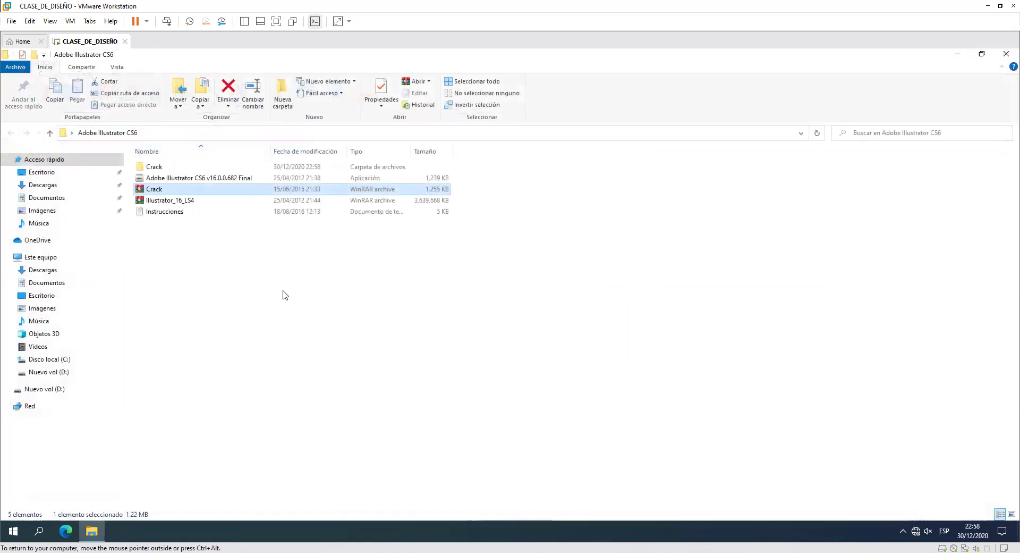
# Copy the inner Crack folder up into the Adobe Illustrator CS6 folder.
pyautogui.rightClick(159, 190)
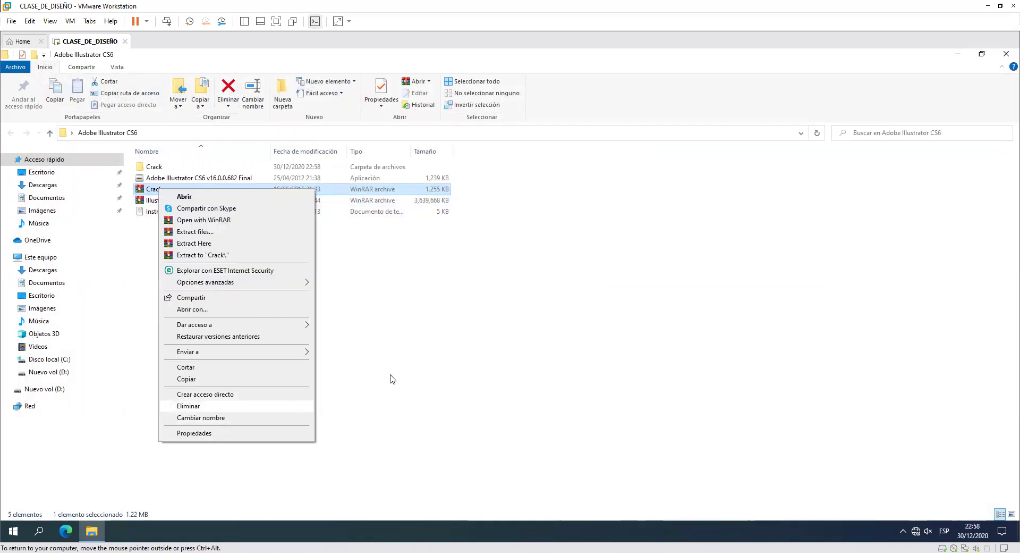
pyautogui.click(506, 293)
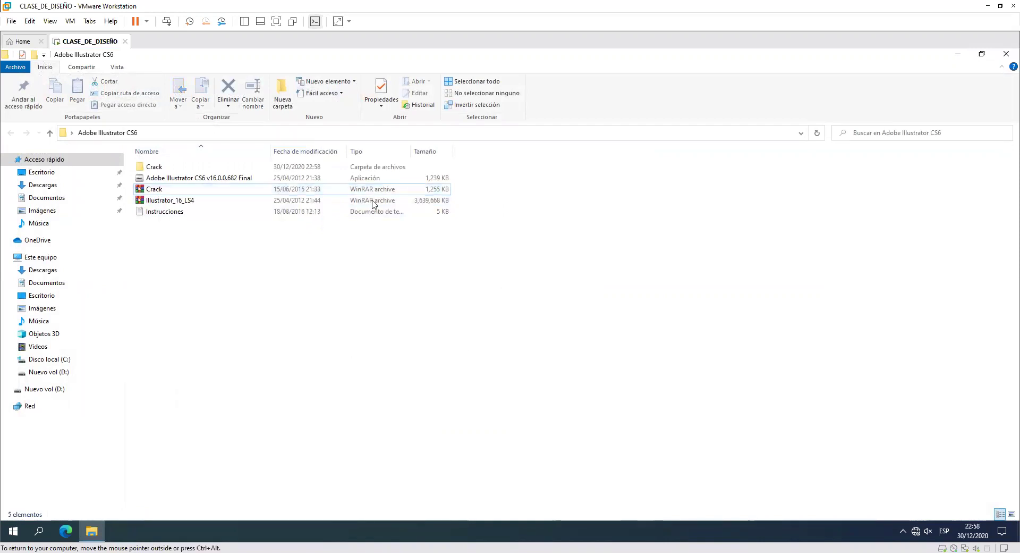
pyautogui.doubleClick(154, 167)
pyautogui.click(162, 171)
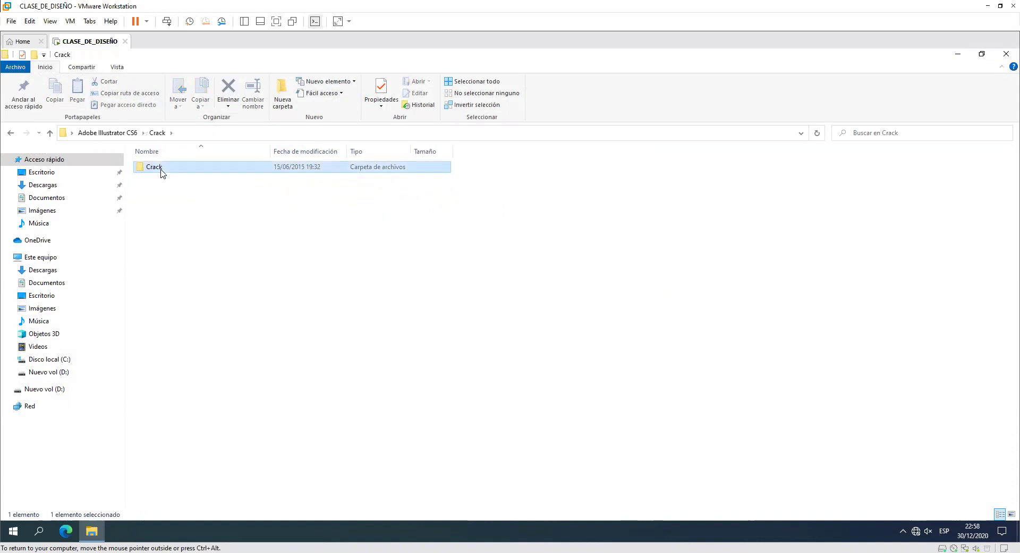
pyautogui.rightClick(163, 171)
pyautogui.click(175, 368)
pyautogui.click(108, 133)
pyautogui.rightClick(363, 287)
pyautogui.click(391, 360)
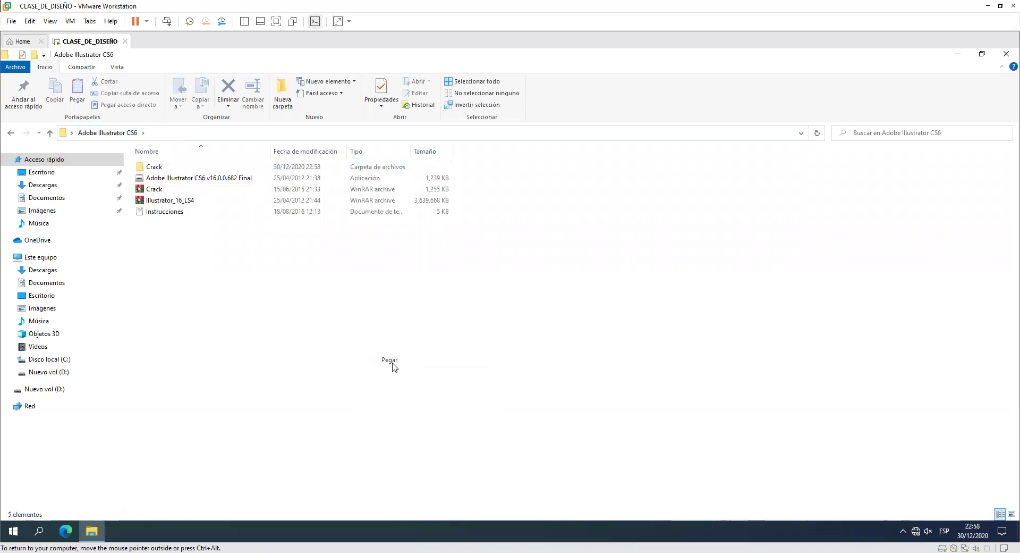
# Inspect the Crack folder's 32 bits and 64 bits subfolders containing amtlib.dll.
pyautogui.doubleClick(154, 166)
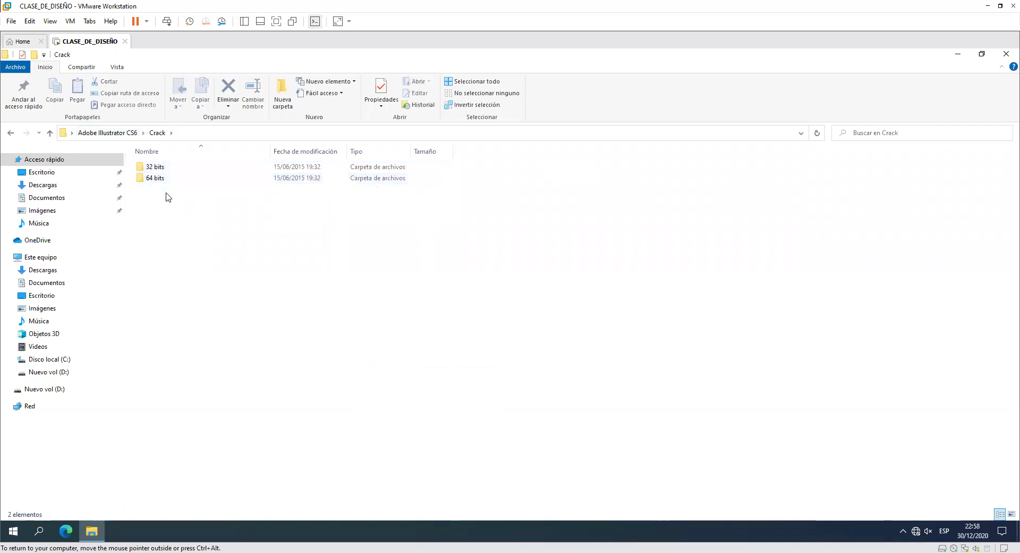
pyautogui.click(131, 133)
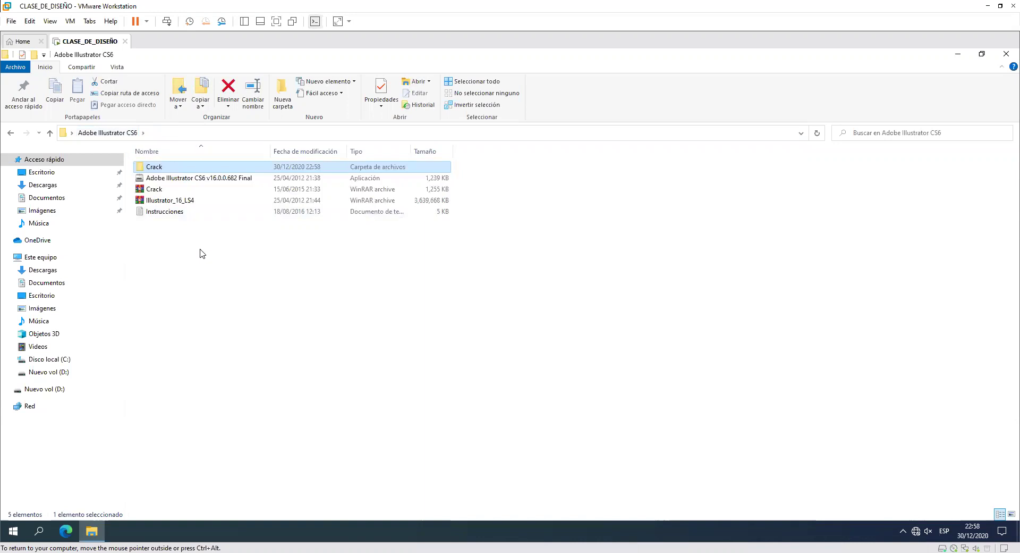
pyautogui.doubleClick(166, 166)
pyautogui.click(168, 168)
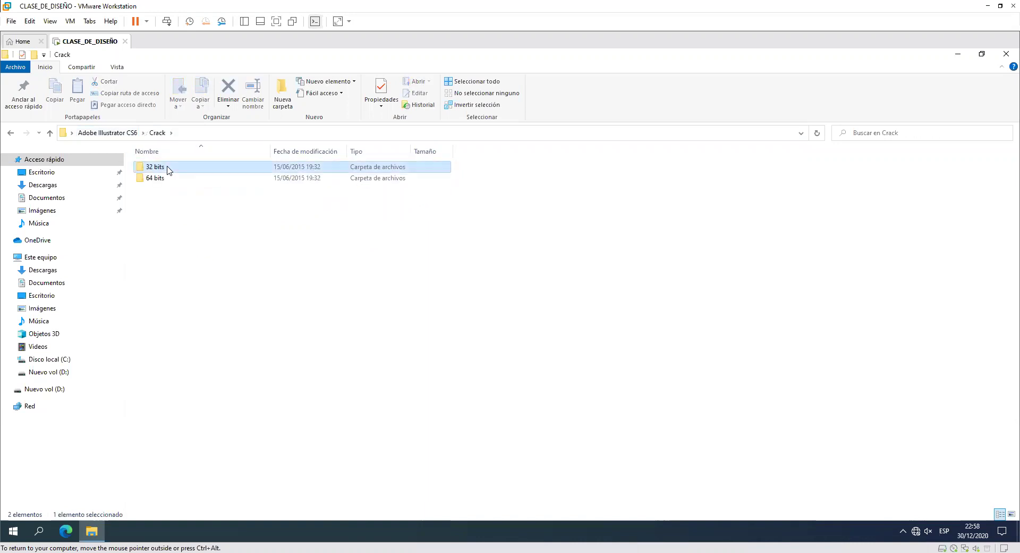
pyautogui.doubleClick(167, 168)
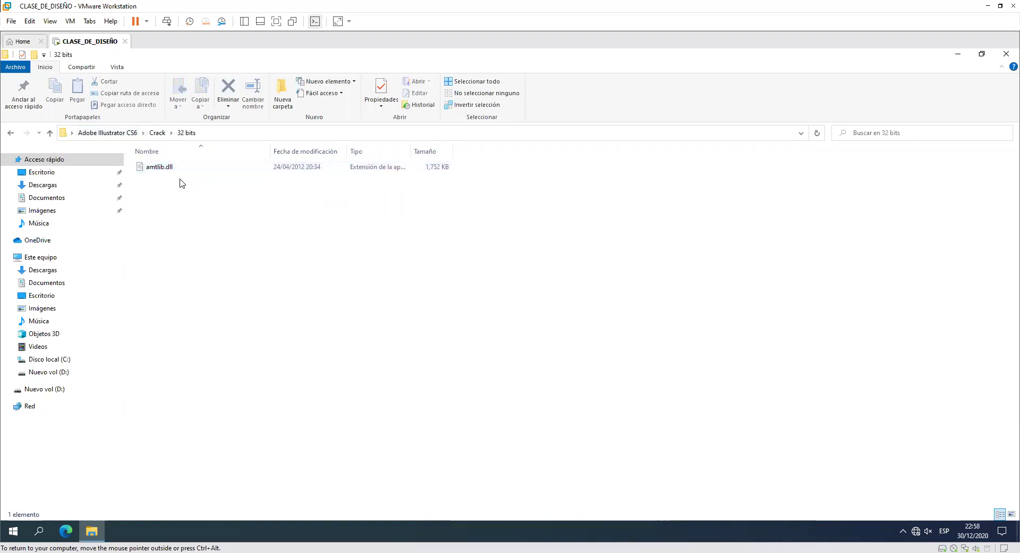
pyautogui.click(163, 137)
pyautogui.doubleClick(159, 179)
pyautogui.click(158, 133)
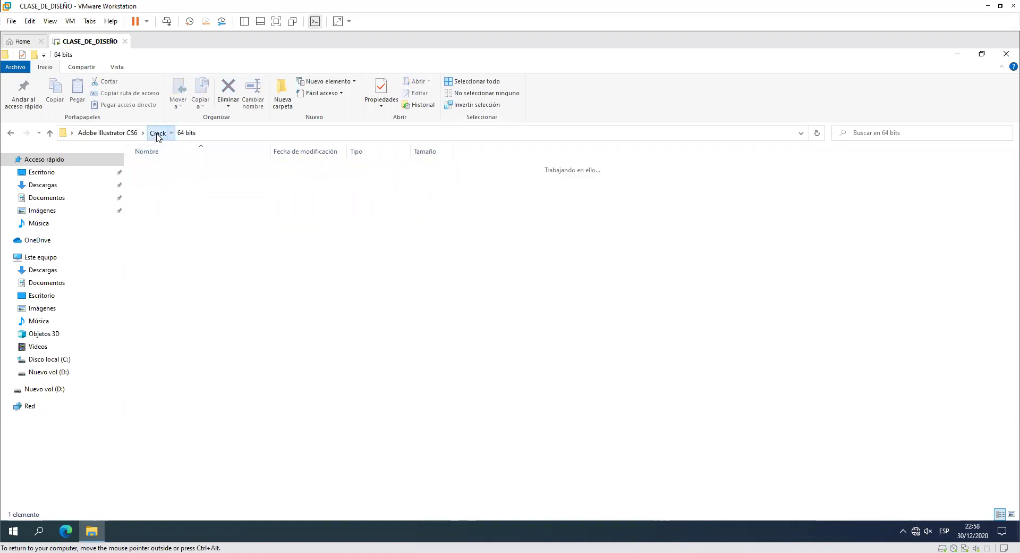
pyautogui.click(111, 134)
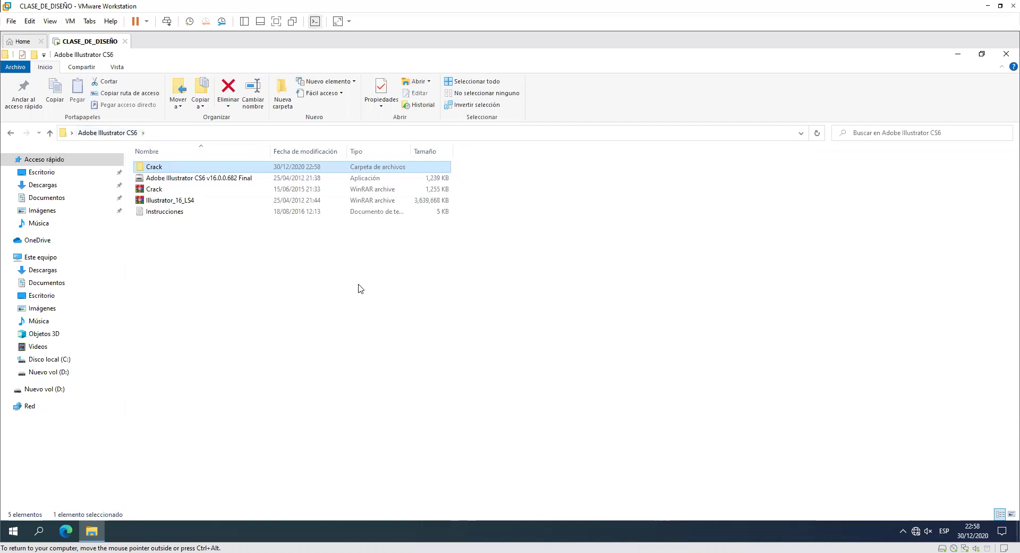
# Reopen the Adobe Illustrator CS6 folder, dismiss the security notification, and select the installer.
pyautogui.click(1007, 53)
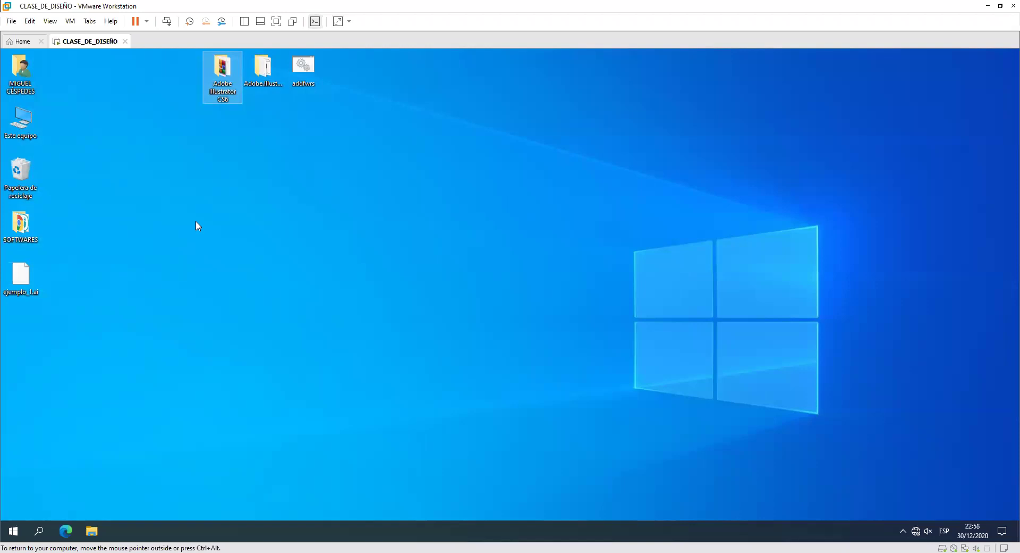
pyautogui.doubleClick(232, 76)
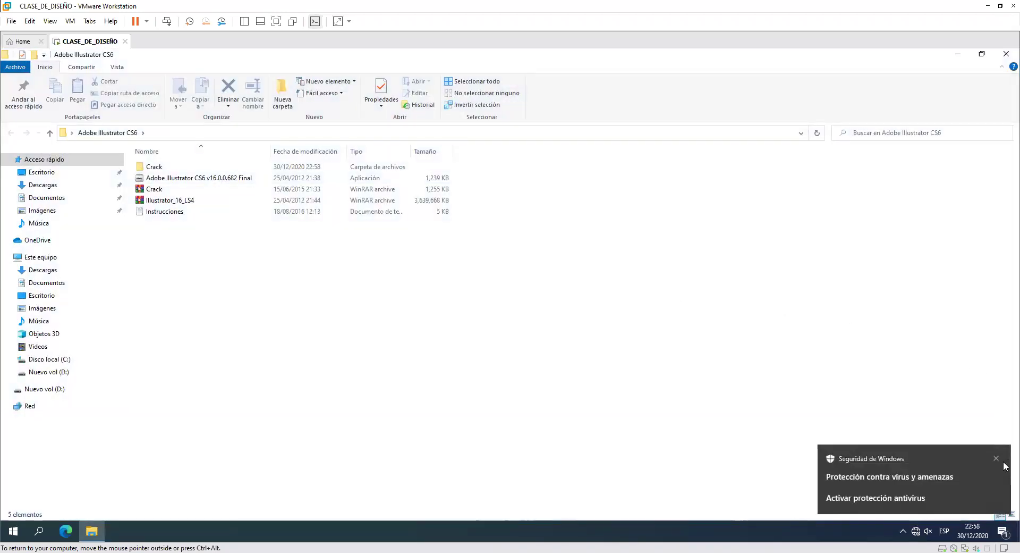
pyautogui.click(997, 459)
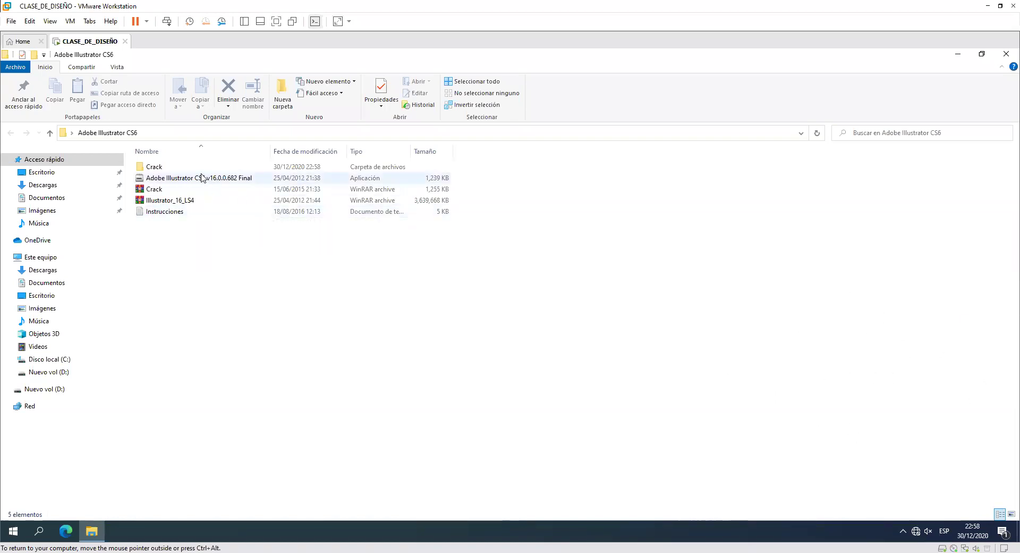
pyautogui.moveTo(154, 167)
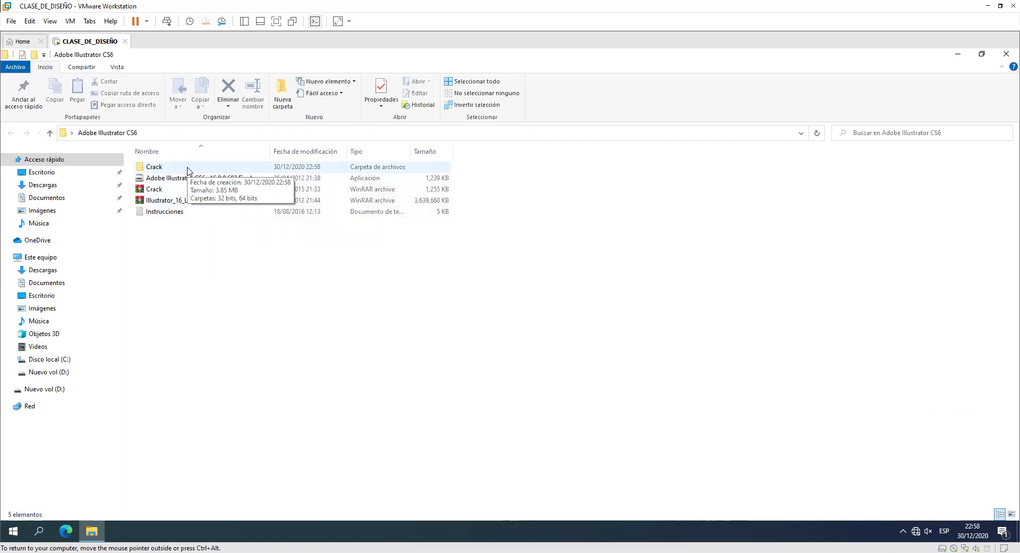
pyautogui.click(174, 181)
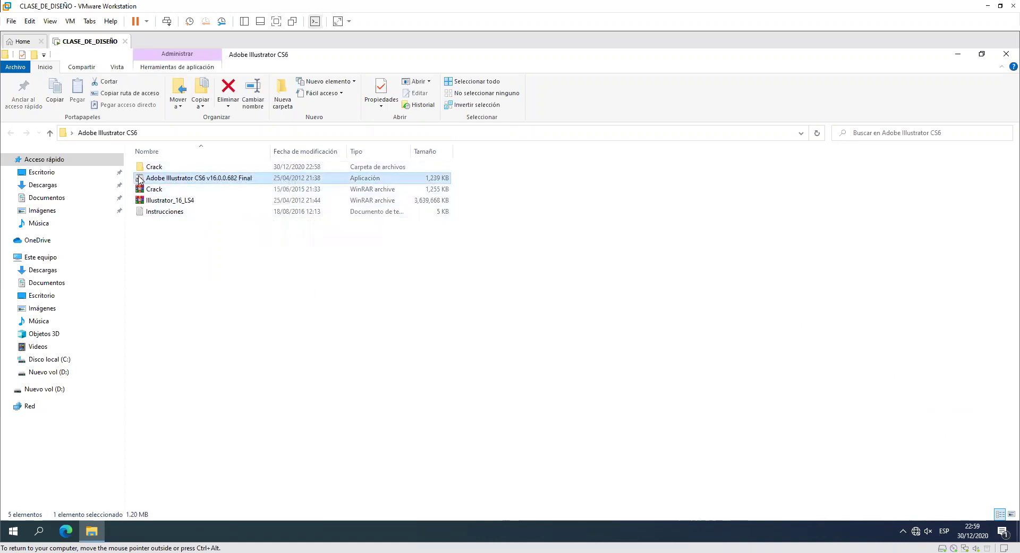
# Run the Illustrator CS6 v16.0.0.682 installer as administrator, approving the UAC prompt.
pyautogui.rightClick(211, 179)
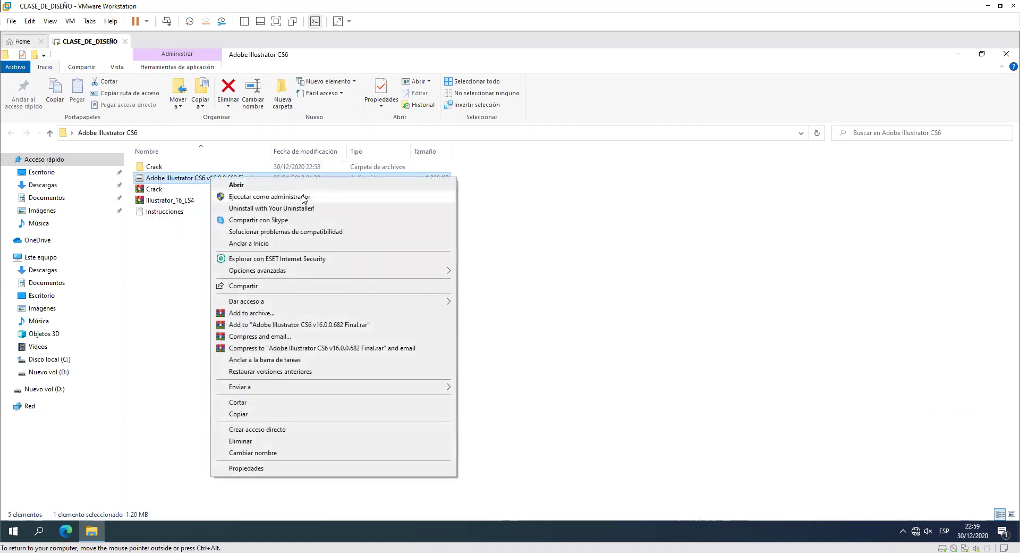
pyautogui.click(304, 196)
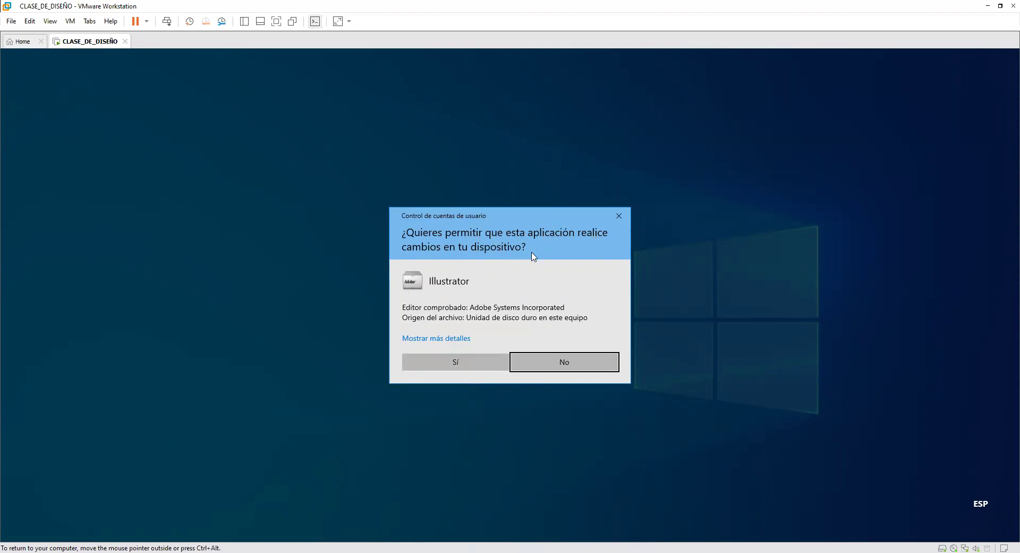
pyautogui.click(467, 364)
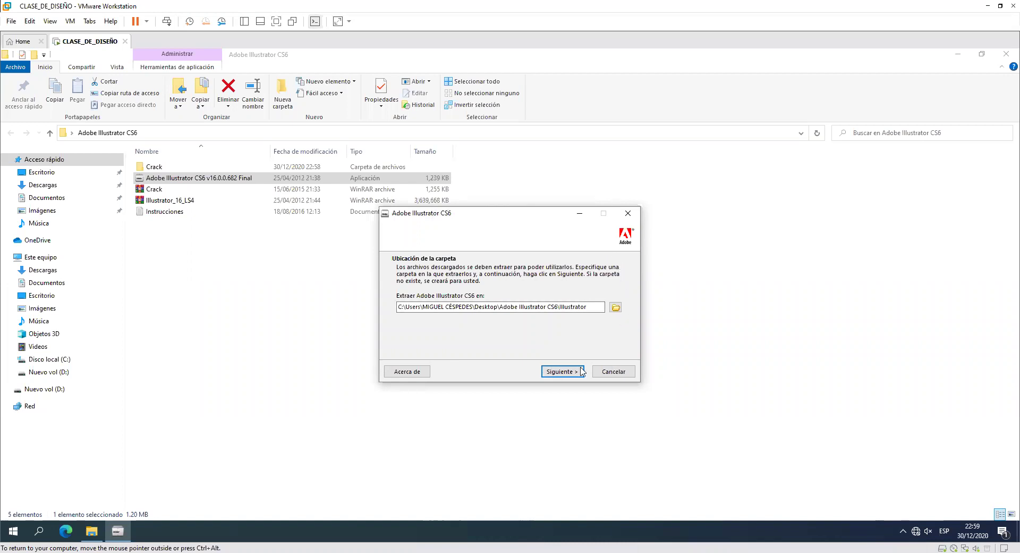
# Choose Nuevo vol (D:) as the extraction folder and begin extracting the files.
pyautogui.click(537, 308)
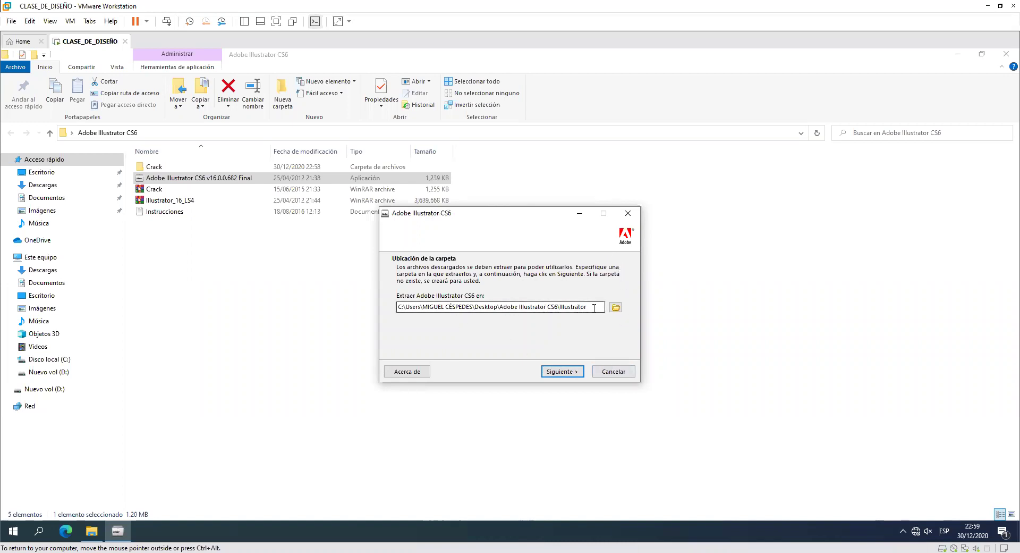
pyautogui.click(616, 308)
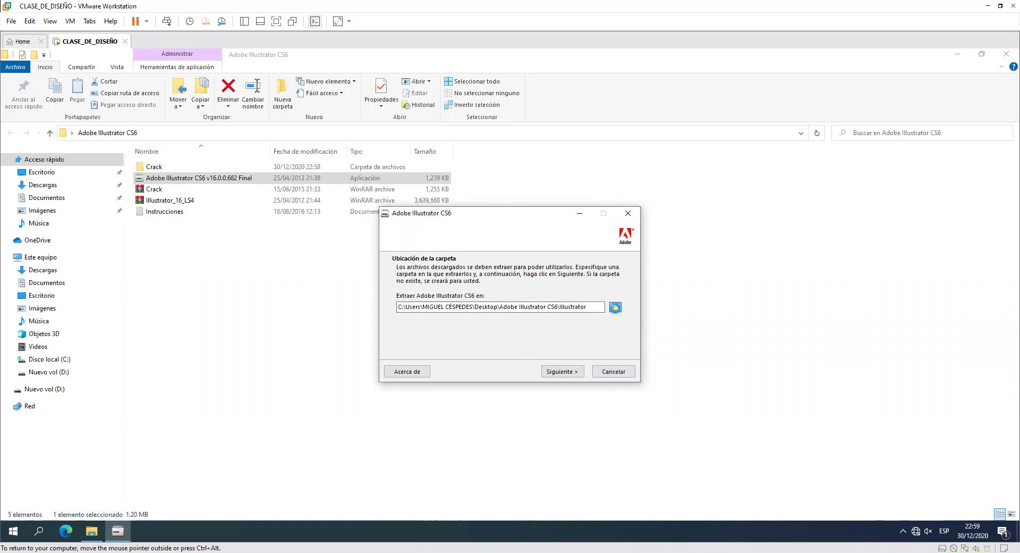
pyautogui.scroll(-1, 553, 325)
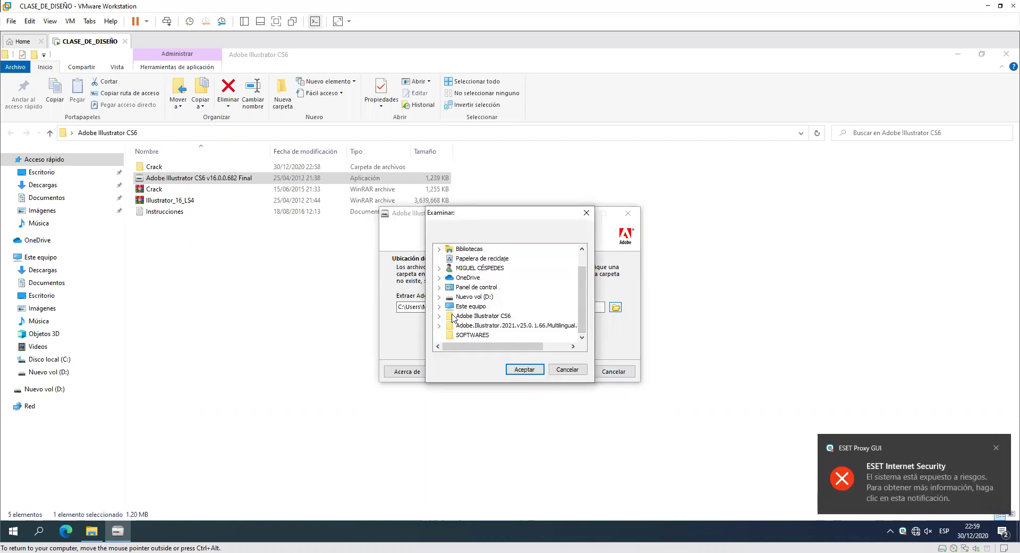
pyautogui.click(440, 307)
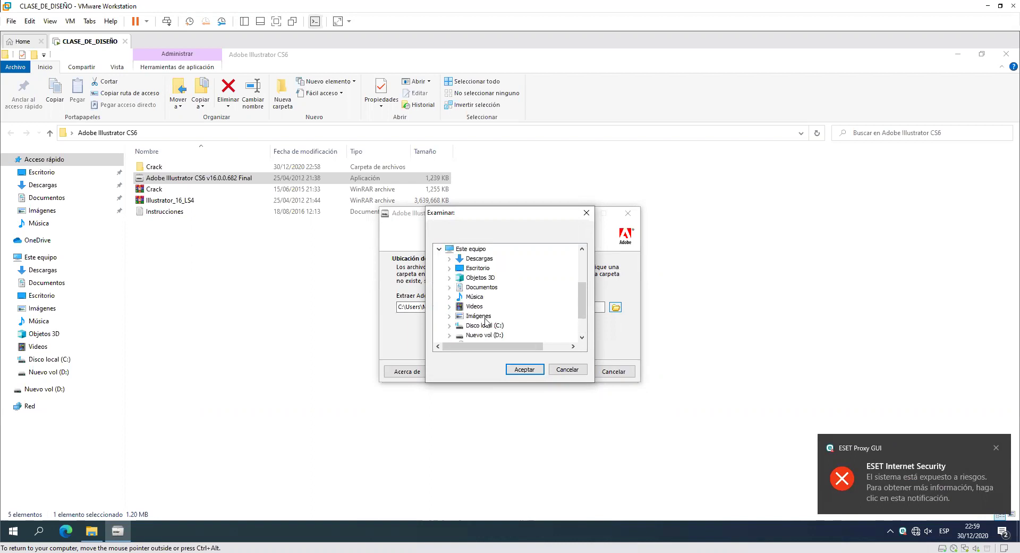
pyautogui.click(484, 335)
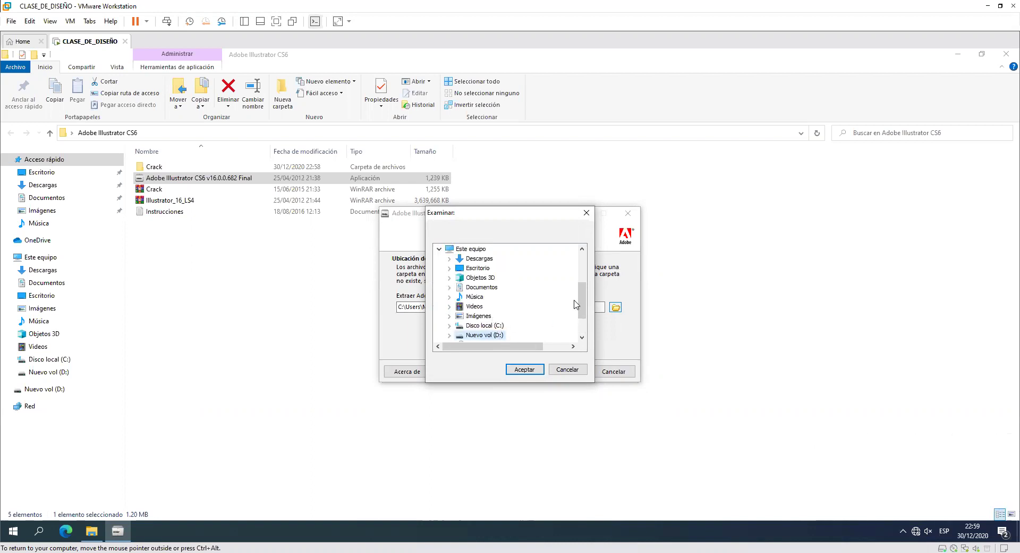
pyautogui.moveTo(582, 304); pyautogui.dragTo(582, 317)
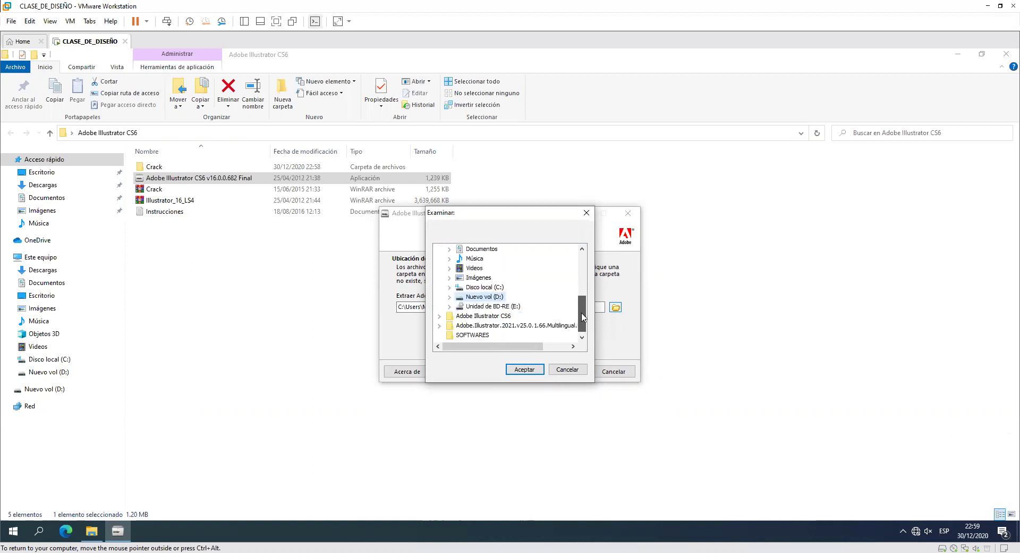
pyautogui.click(525, 370)
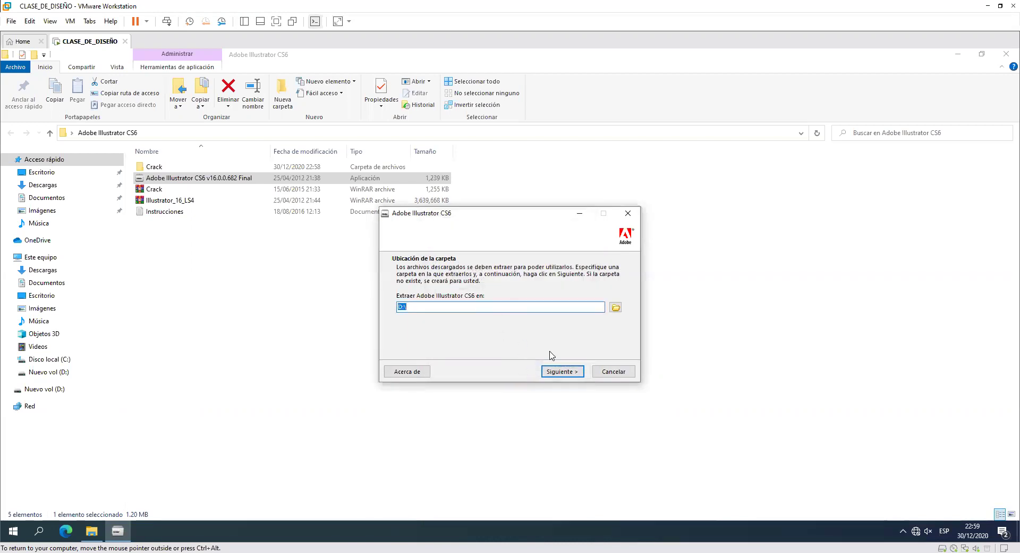
pyautogui.click(562, 371)
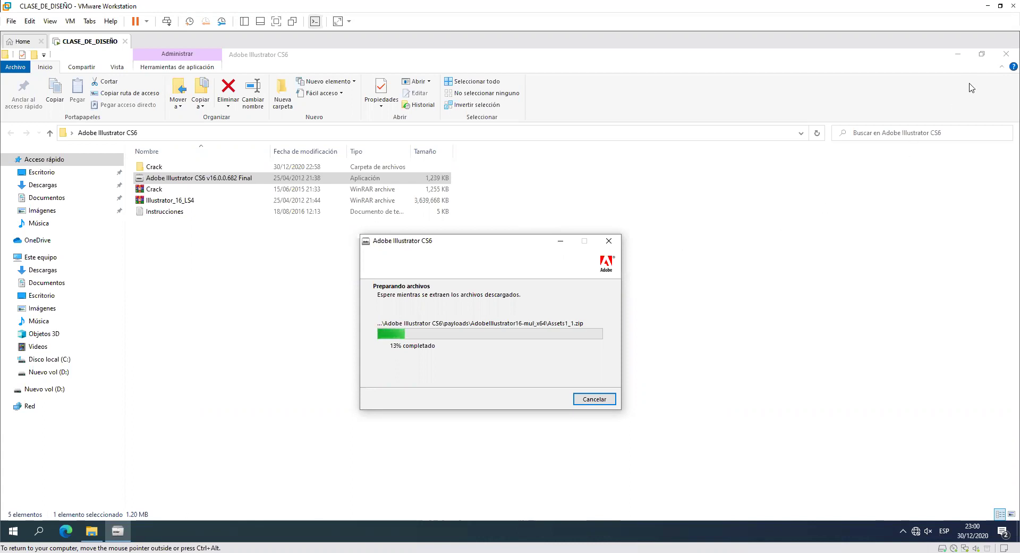
# Close File Explorer while the installer's extraction continues at 14%.
pyautogui.click(1006, 55)
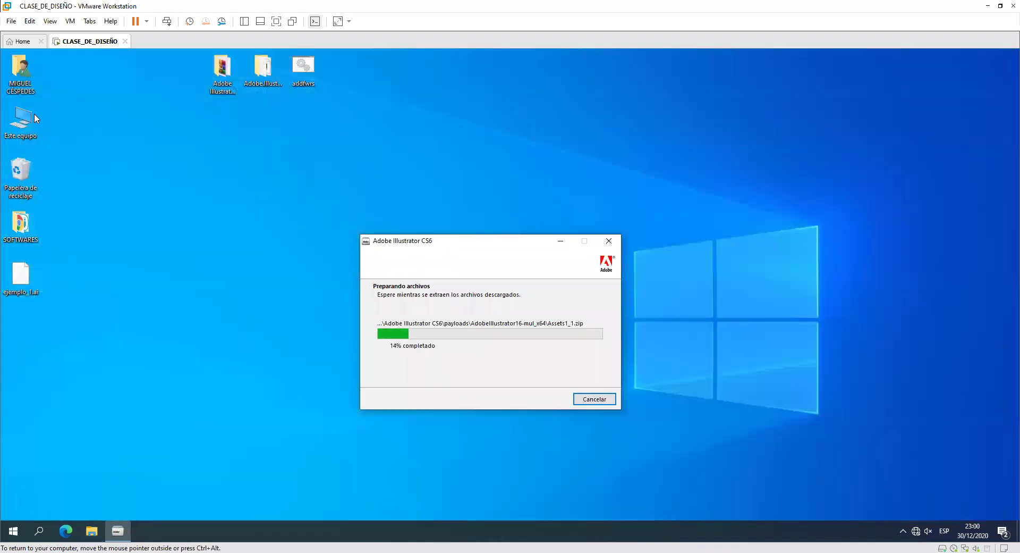
# Browse Este equipo > Nuevo vol (D:) > Adobe Illustrator CS6 to see the payloads folder.
pyautogui.doubleClick(21, 119)
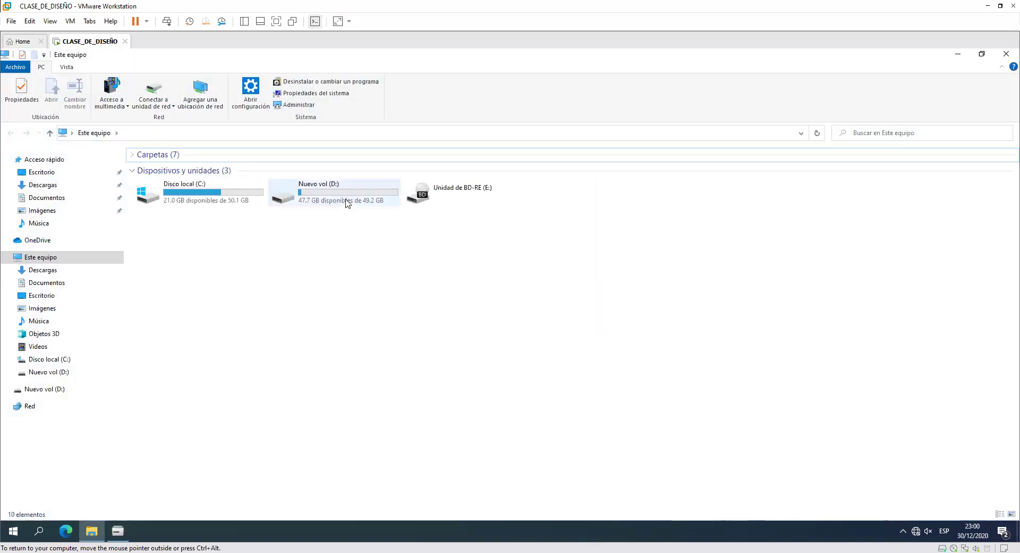
pyautogui.doubleClick(345, 199)
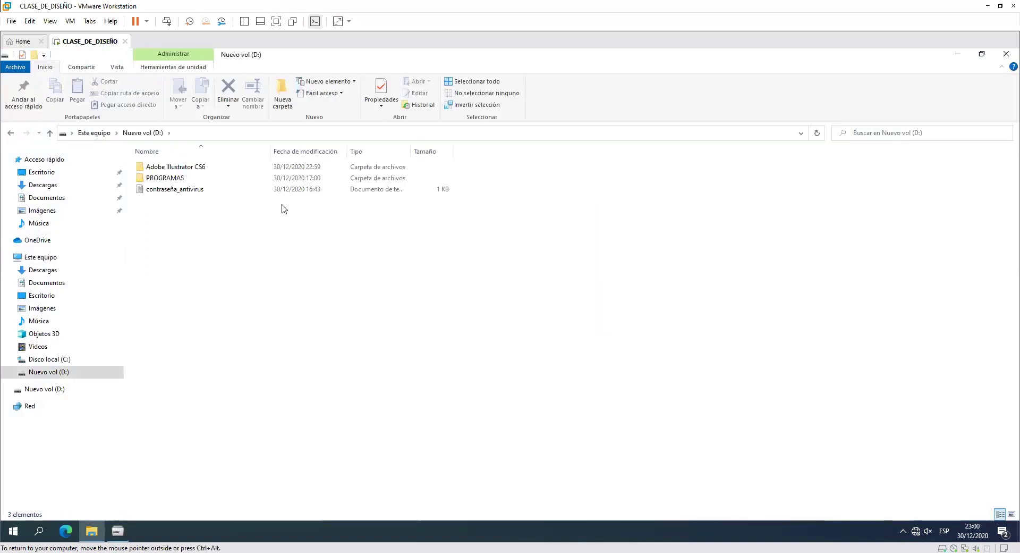
pyautogui.doubleClick(207, 168)
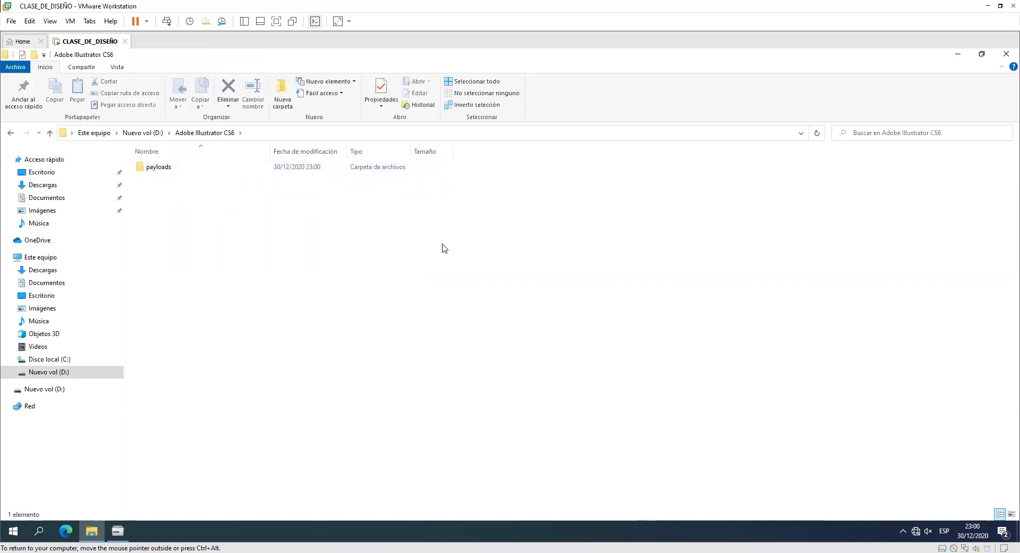
# Bring the extraction progress window to the front and reposition it on screen.
pyautogui.click(118, 531)
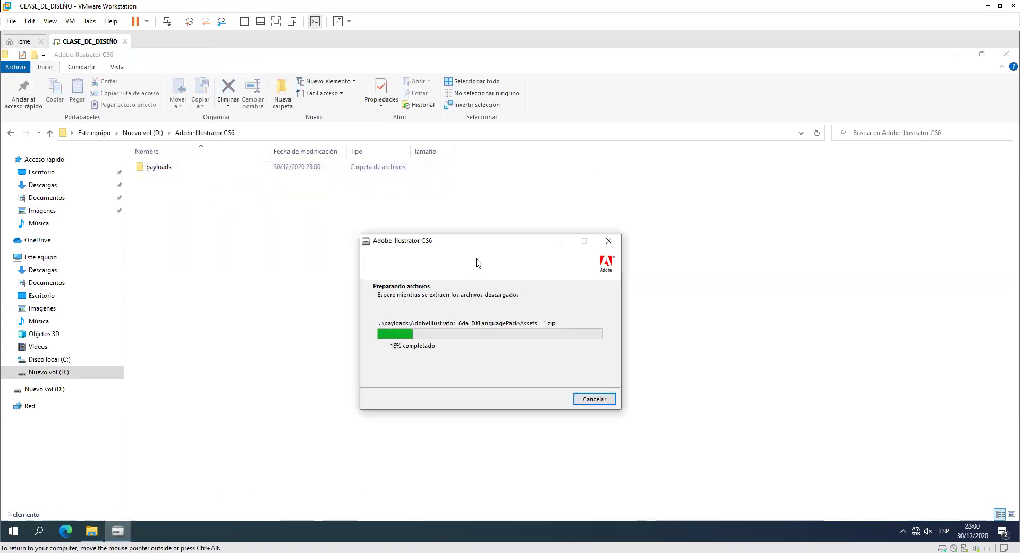
pyautogui.moveTo(482, 244)
pyautogui.mouseDown()
pyautogui.moveTo(639, 242)
pyautogui.moveTo(588, 271)
pyautogui.mouseUp()
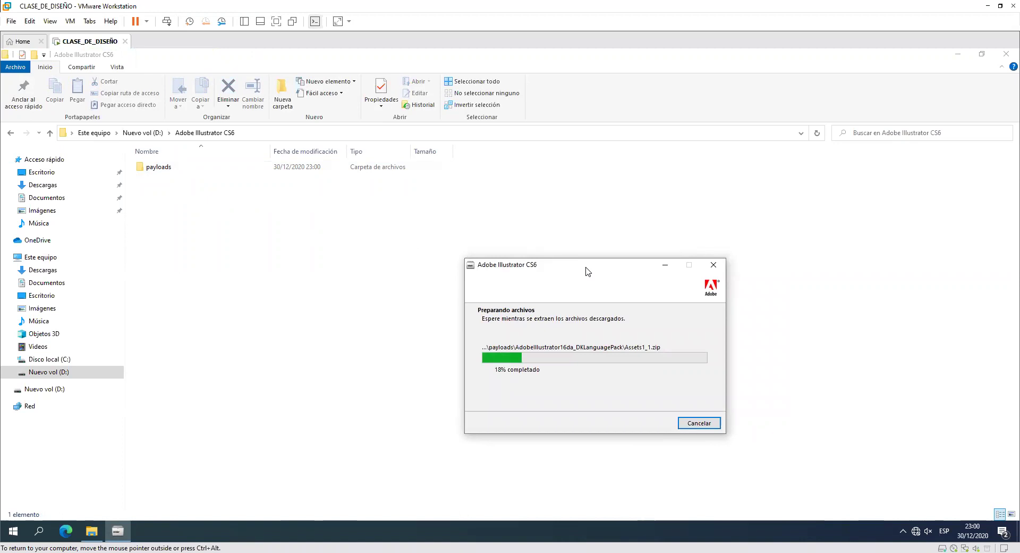
pyautogui.moveTo(588, 271); pyautogui.dragTo(567, 279)
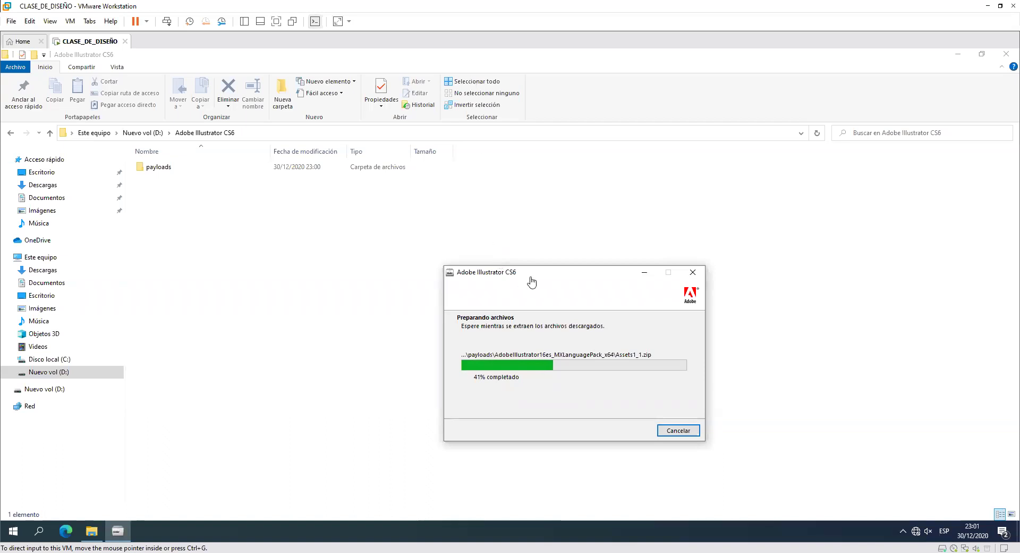
pyautogui.moveTo(532, 272); pyautogui.dragTo(454, 224)
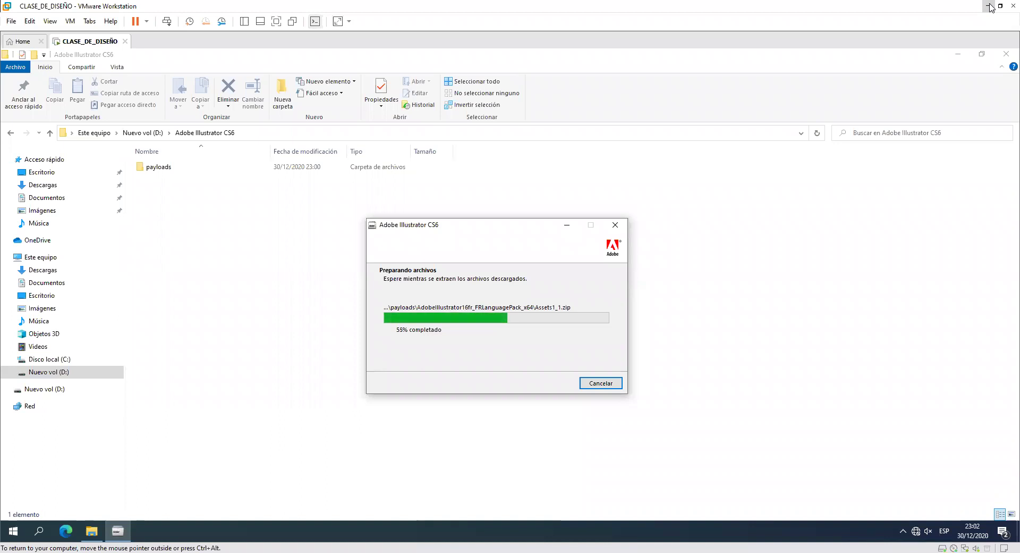
# Check Este equipo's properties showing 64-bit Windows on an x64 processor, then close Settings.
pyautogui.click(958, 54)
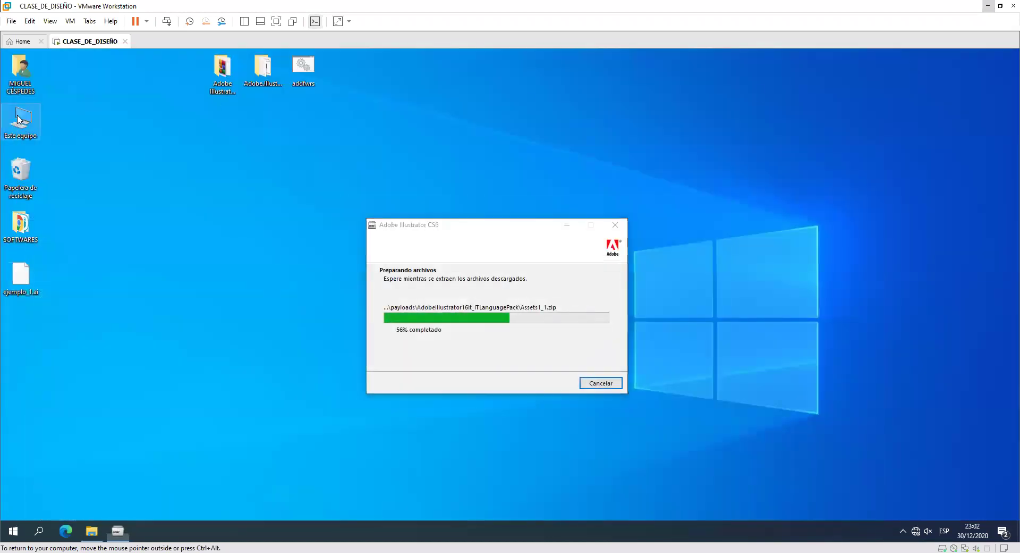
pyautogui.rightClick(19, 117)
pyautogui.click(111, 242)
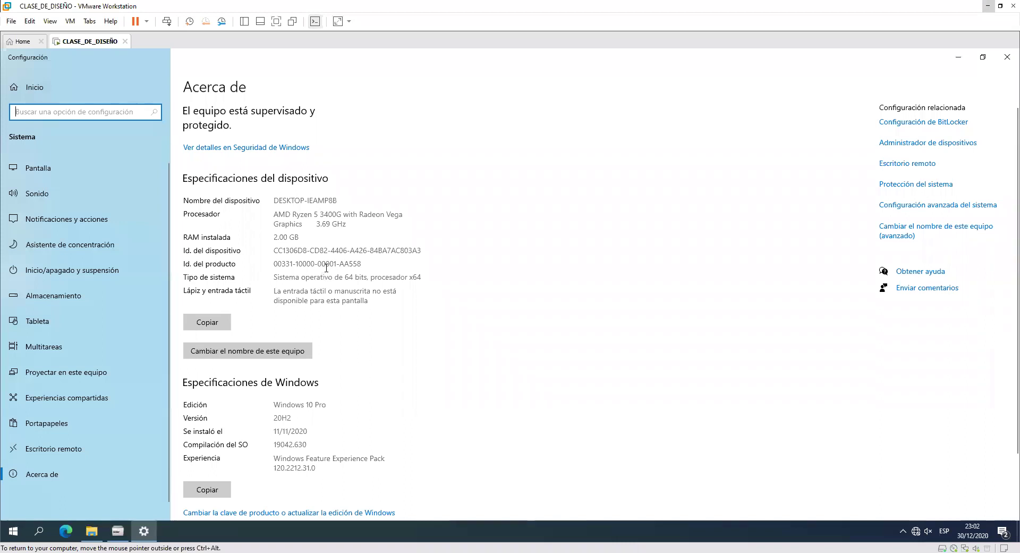
pyautogui.moveTo(345, 277); pyautogui.dragTo(435, 280)
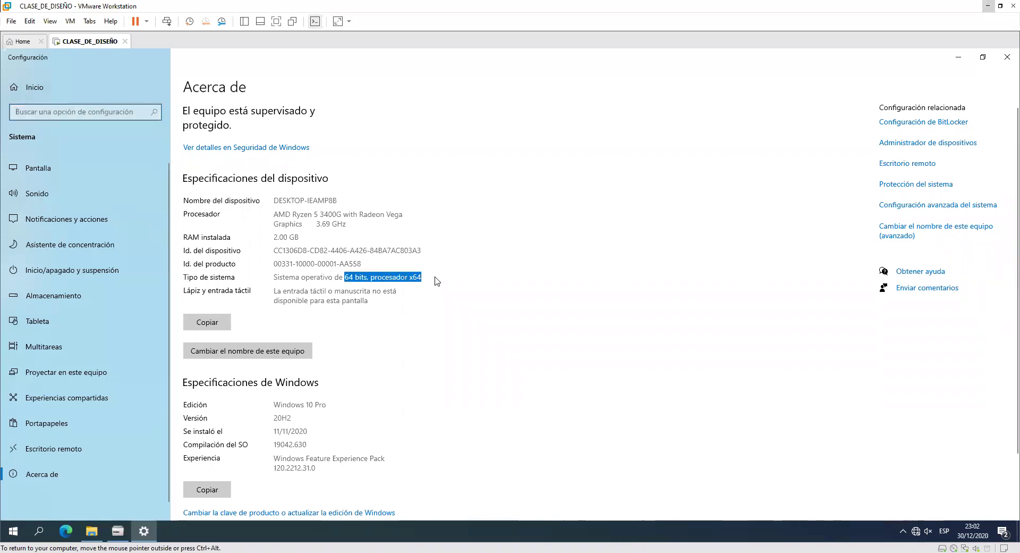
pyautogui.click(435, 281)
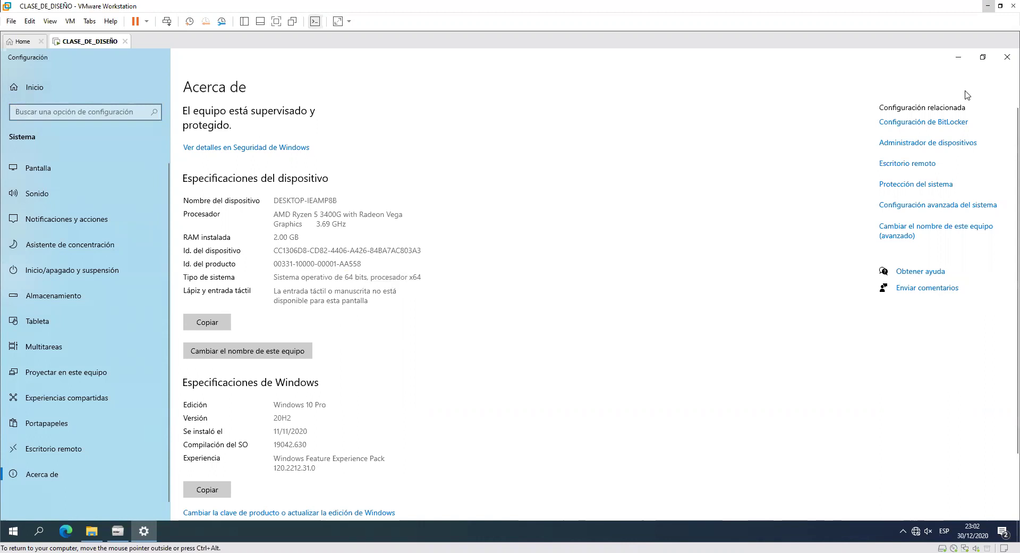
pyautogui.click(1006, 60)
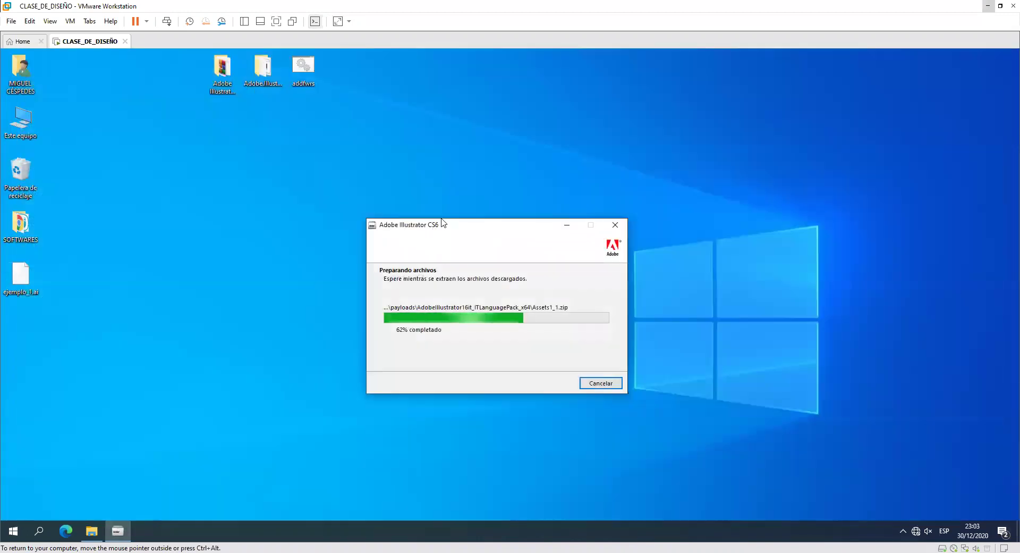
# Reposition the extraction progress window near the top centre of the desktop while unpacking reaches 63%.
pyautogui.moveTo(462, 230); pyautogui.dragTo(574, 90)
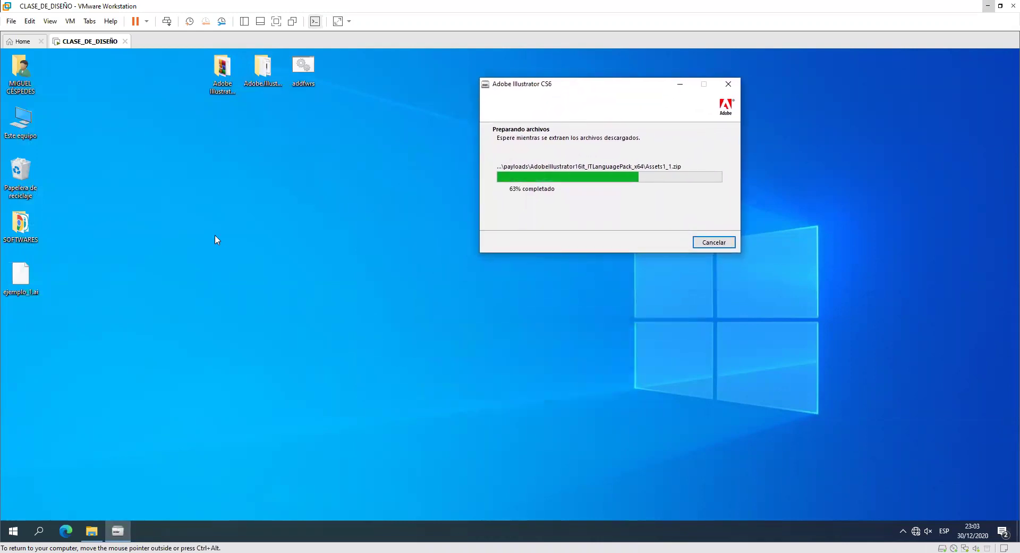
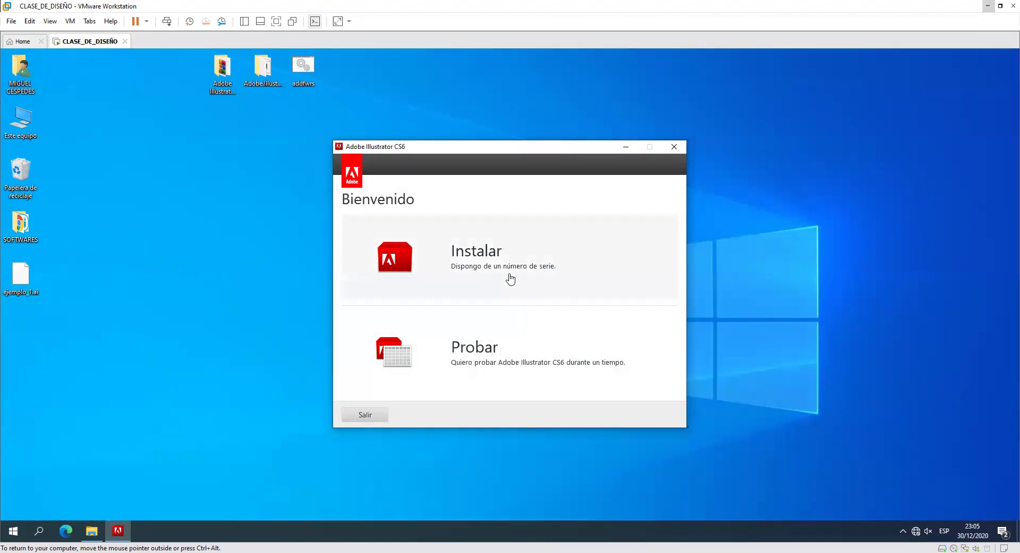
# Start a serial-number install and accept the licence in Español (América Latina), then back out to the welcome page.
pyautogui.click(483, 261)
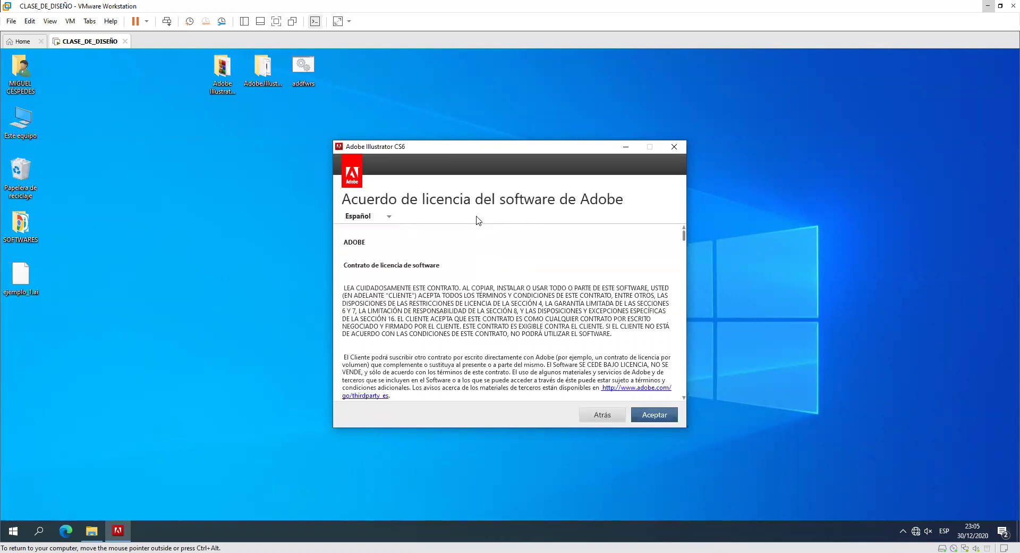
pyautogui.click(390, 217)
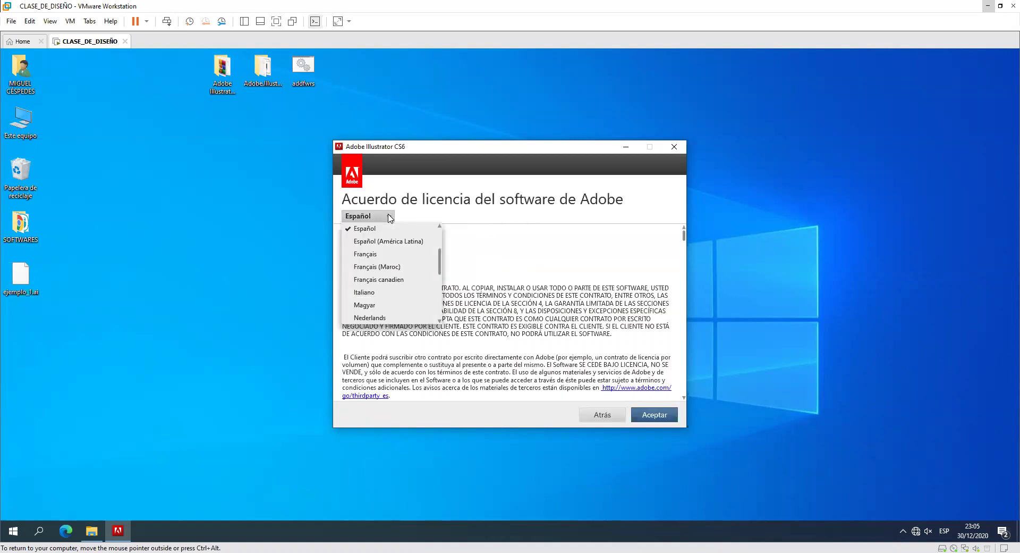
pyautogui.click(432, 243)
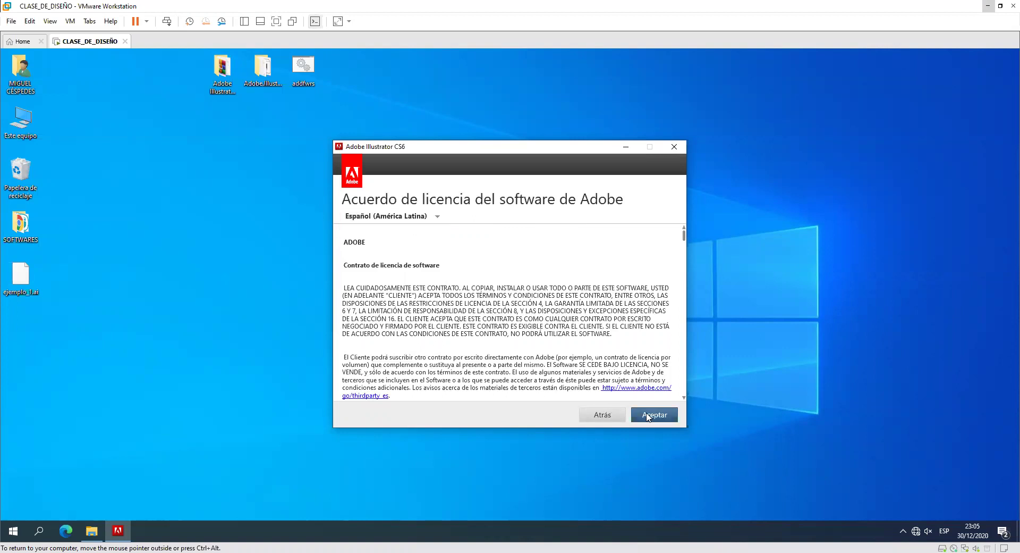
pyautogui.click(654, 416)
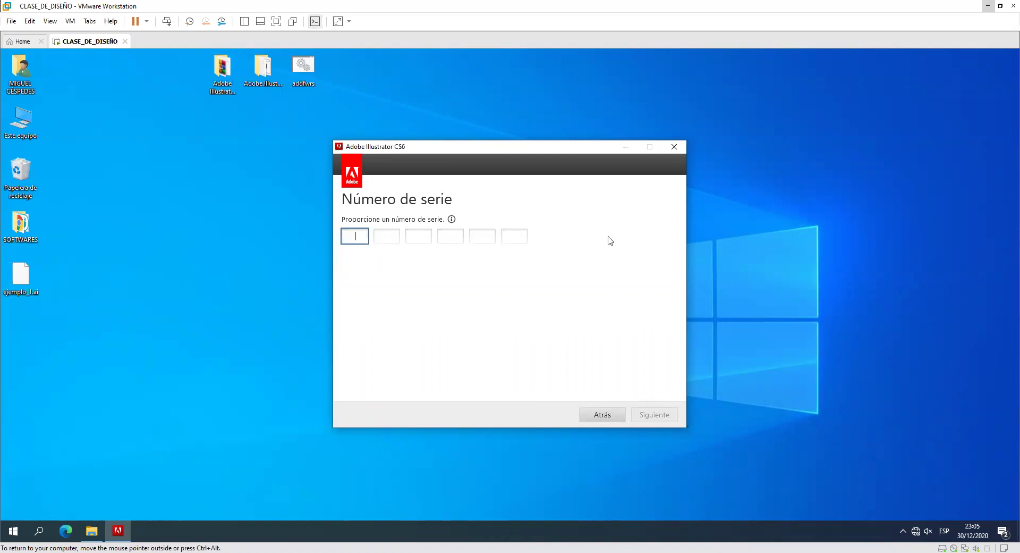
pyautogui.click(604, 415)
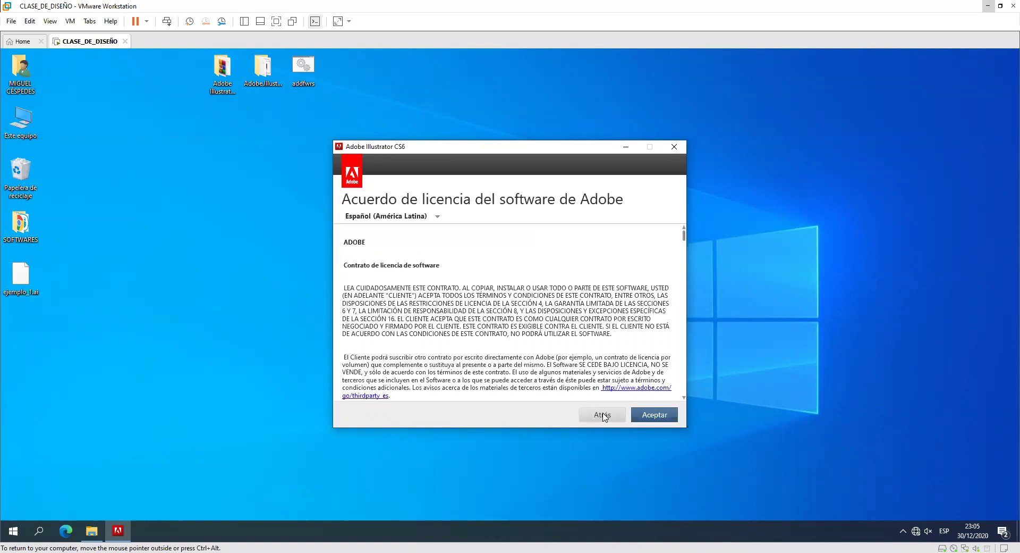
pyautogui.click(604, 415)
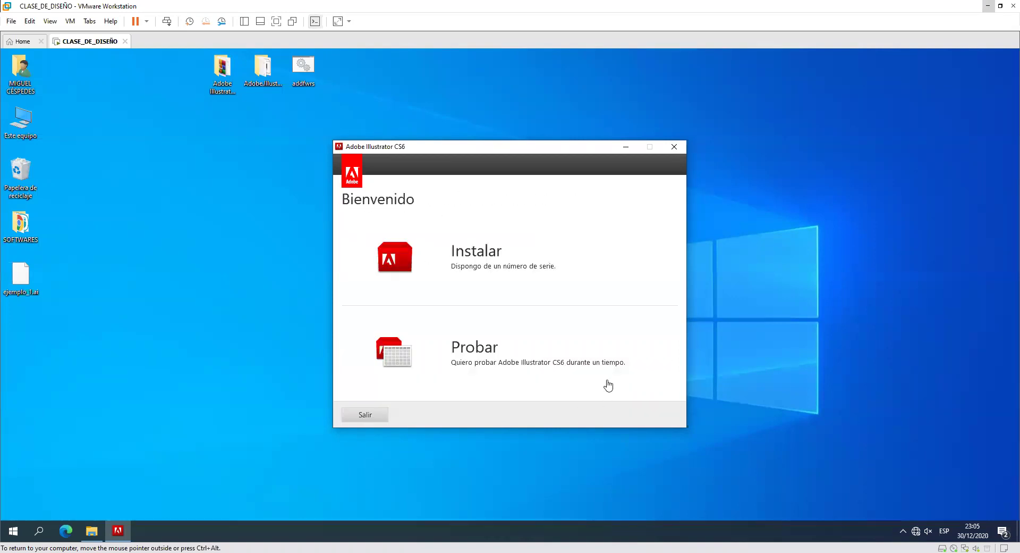
# Choose the trial install and accept the licence in Español (América Latina).
pyautogui.click(511, 361)
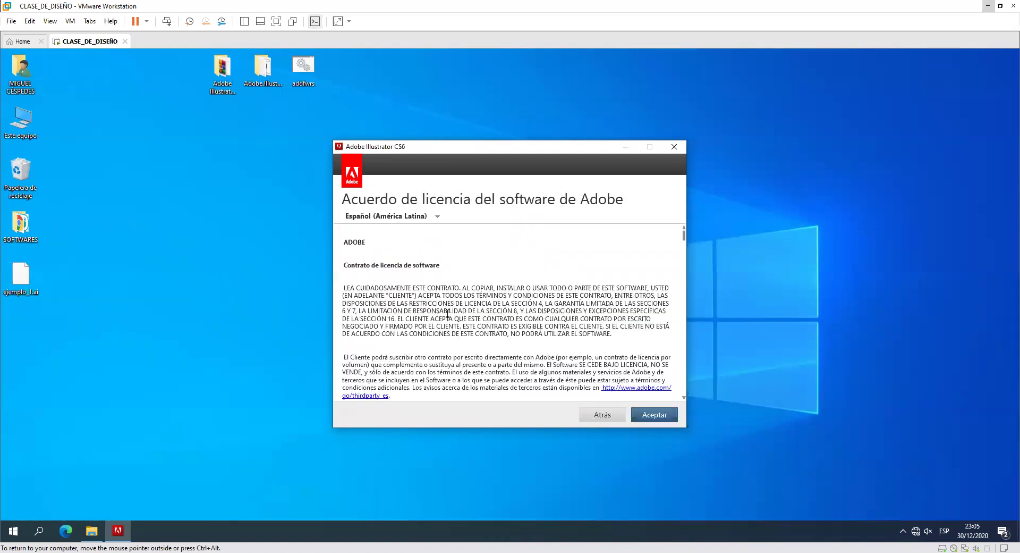
pyautogui.click(423, 218)
pyautogui.scroll(1, 435, 234)
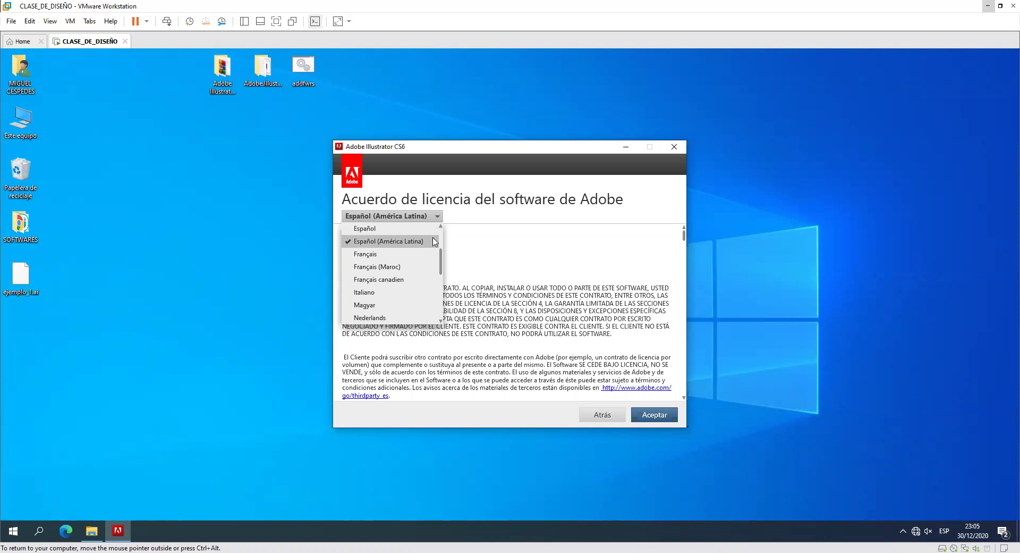
pyautogui.click(430, 244)
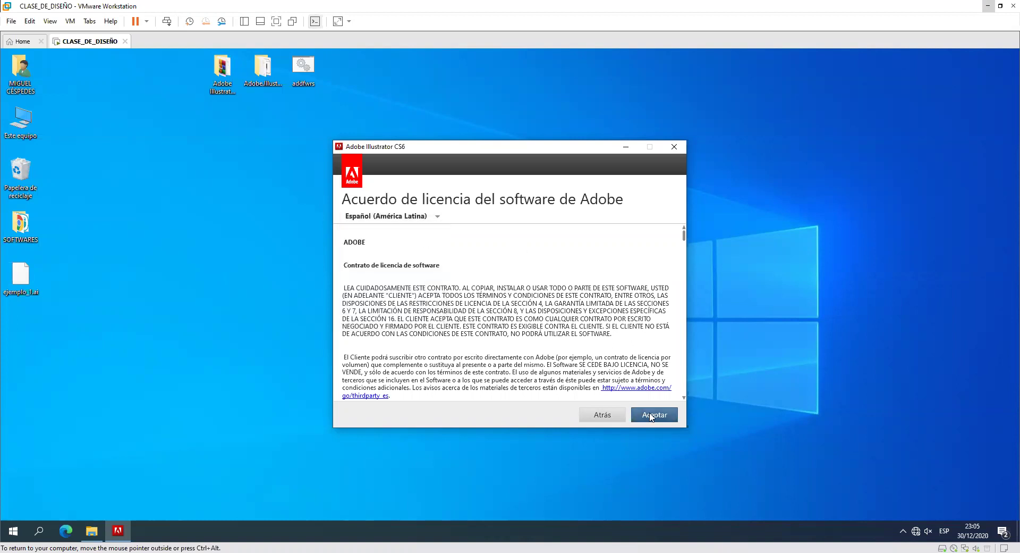
pyautogui.click(651, 415)
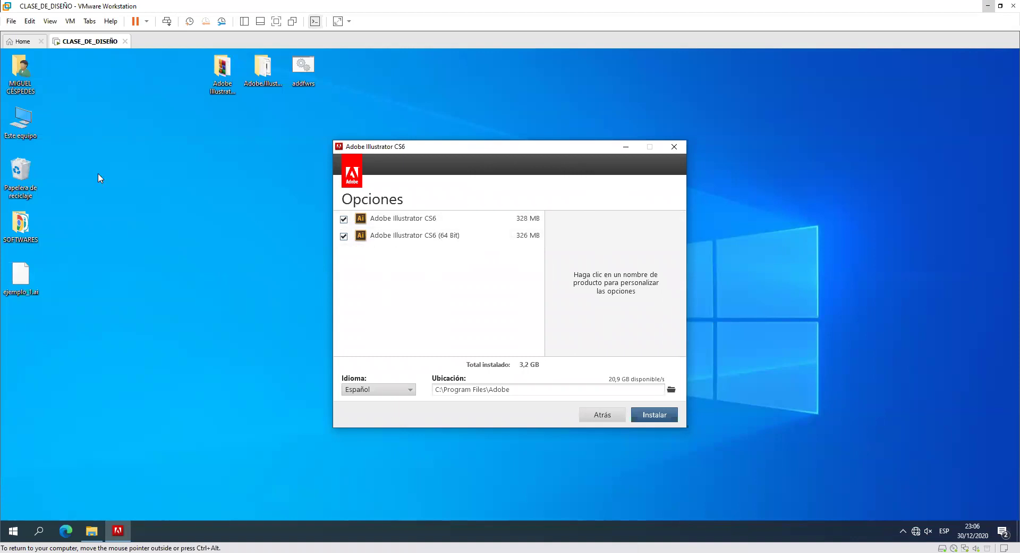
pyautogui.rightClick(24, 121)
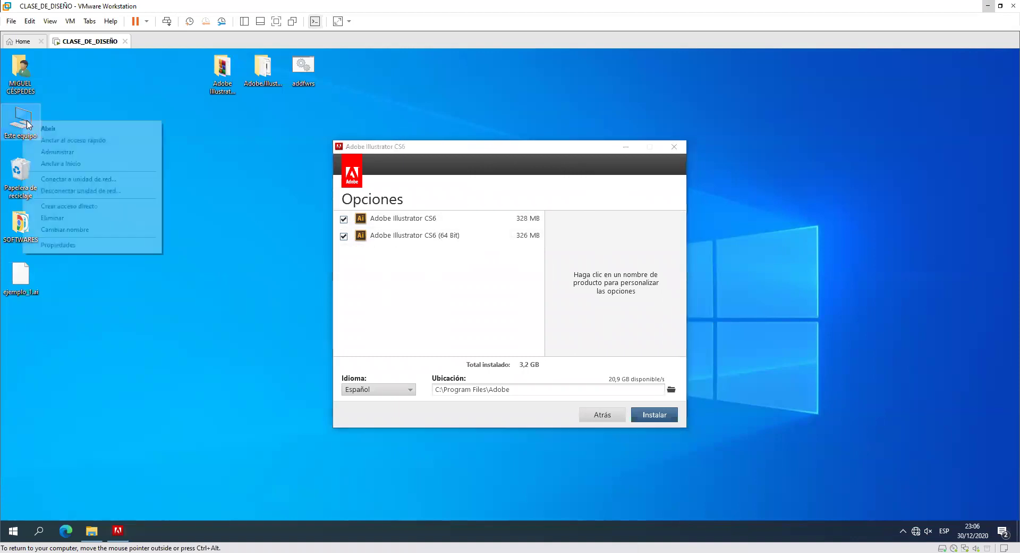
pyautogui.click(68, 244)
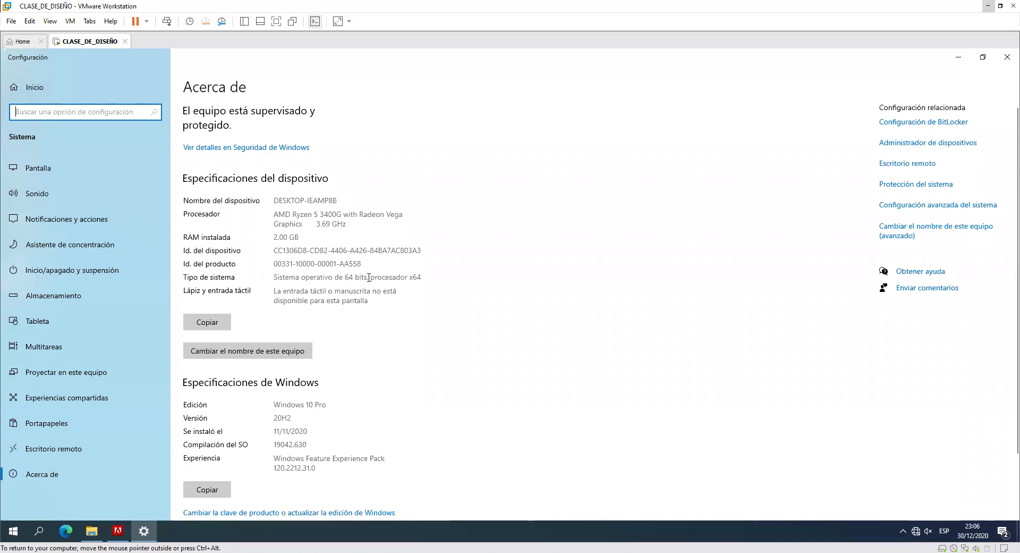
pyautogui.click(1008, 57)
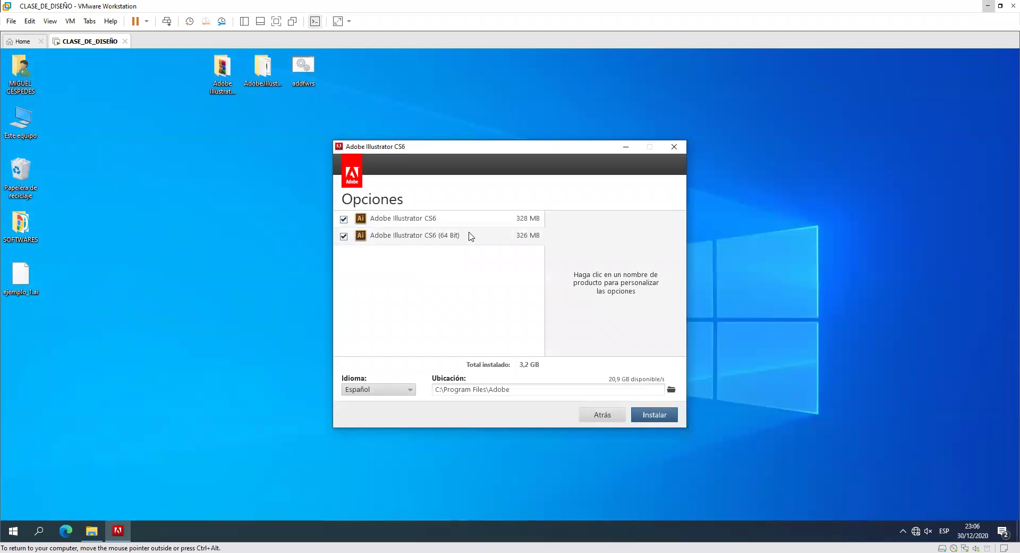
# Keep both the standard and 64 Bit Illustrator CS6 editions selected for installation.
pyautogui.click(344, 219)
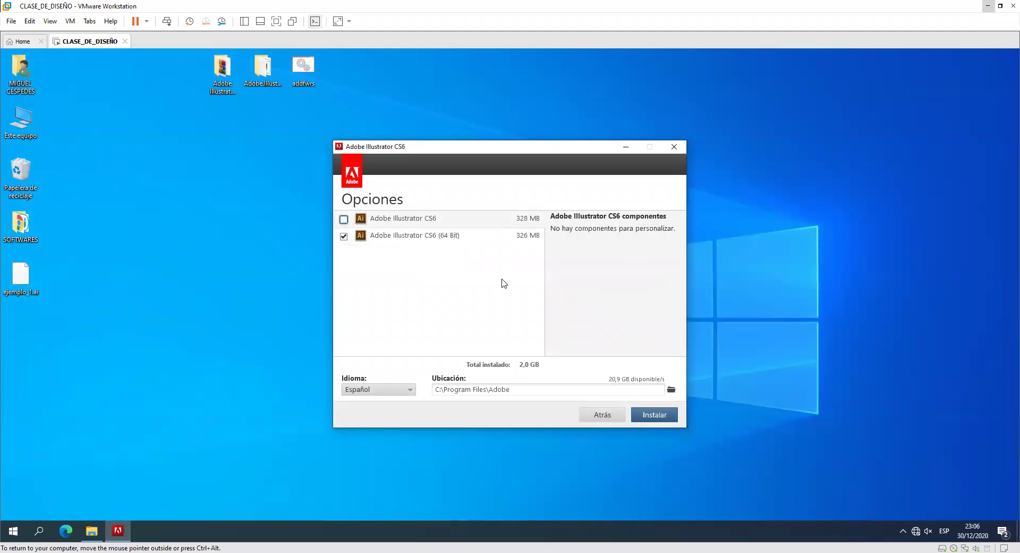
pyautogui.click(344, 219)
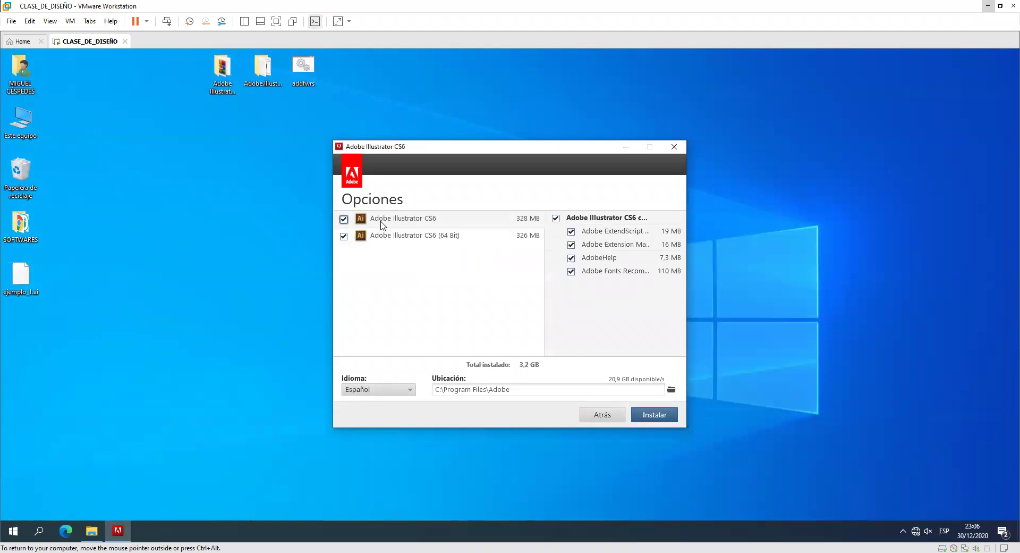
pyautogui.click(344, 236)
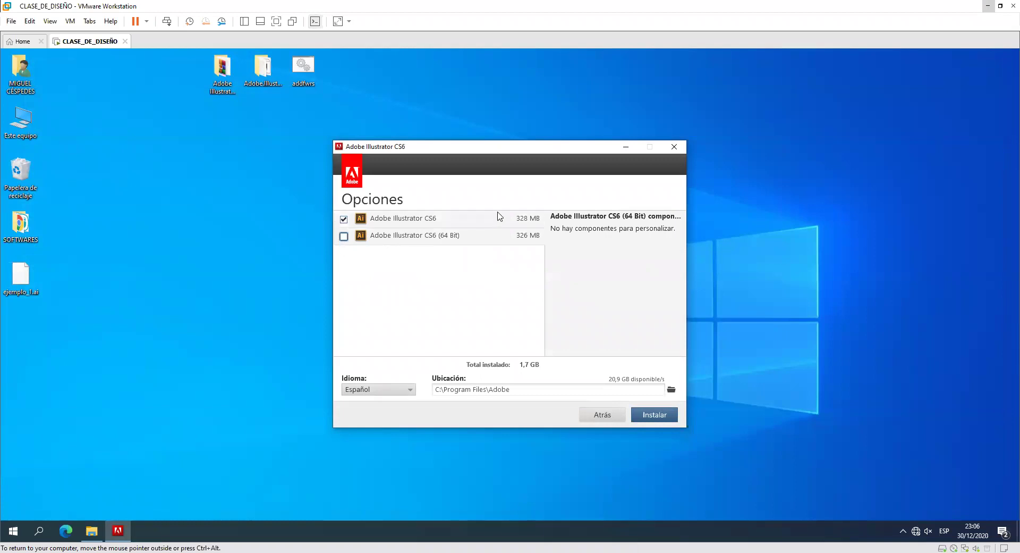
pyautogui.click(344, 237)
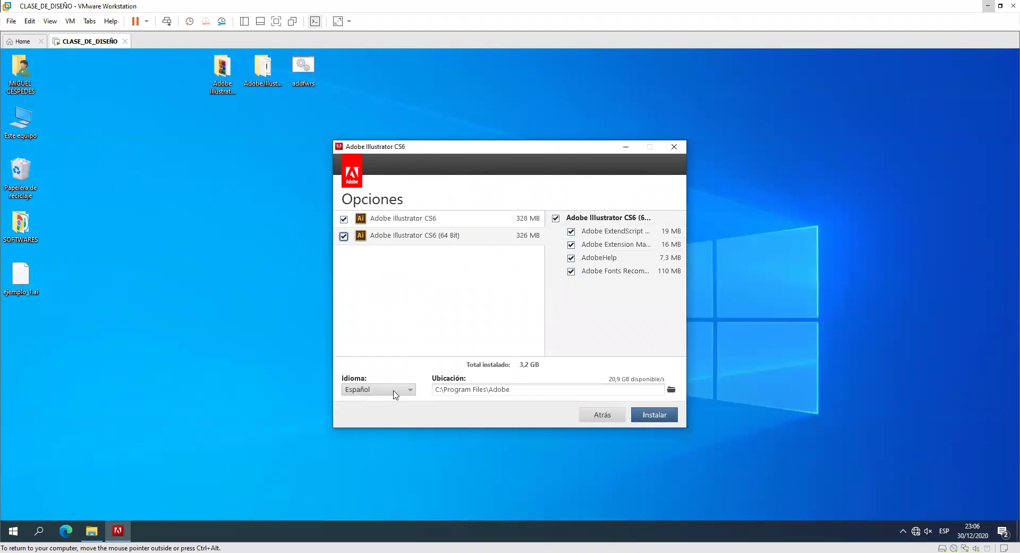
# Set the program language to Español (América Latina) and start the installation.
pyautogui.click(394, 394)
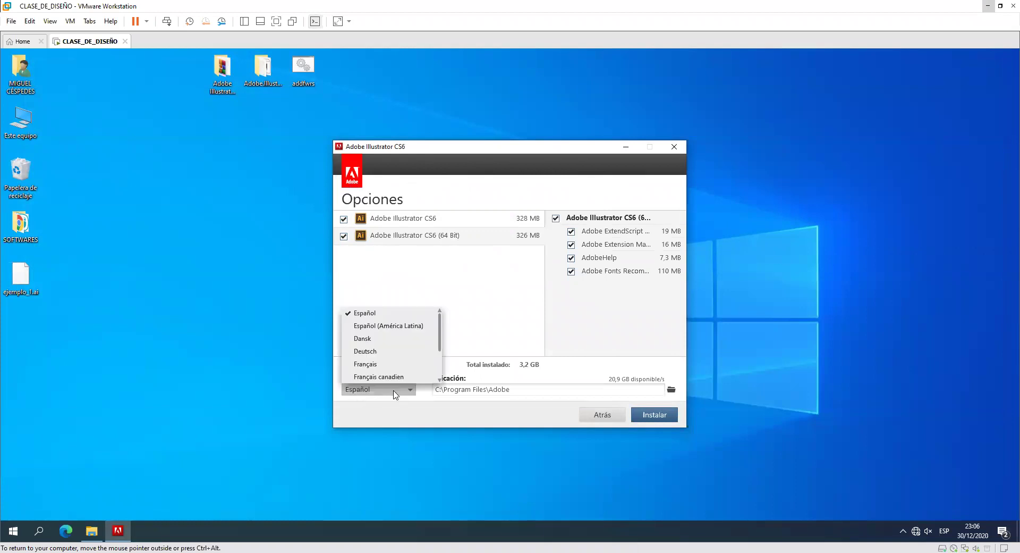
pyautogui.click(430, 334)
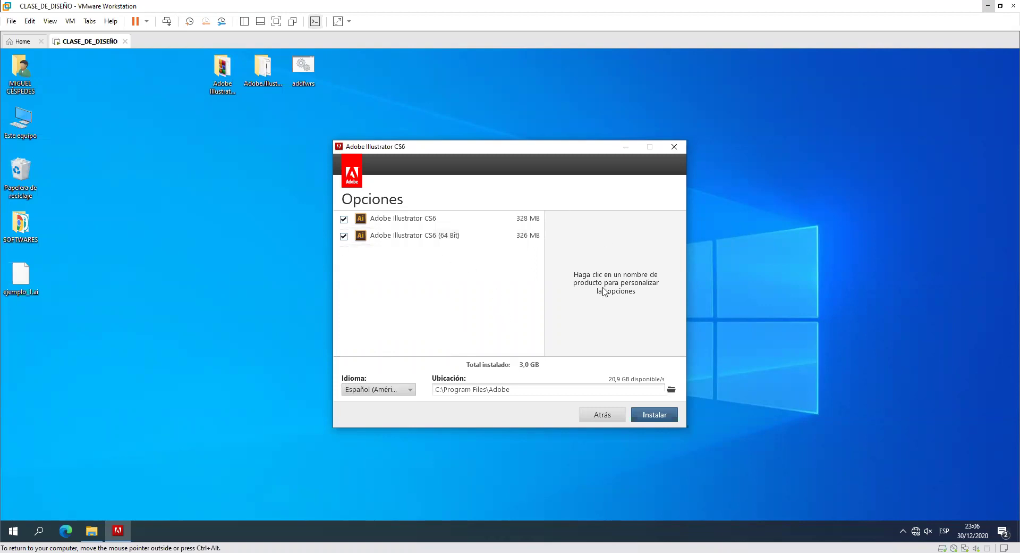
pyautogui.click(654, 414)
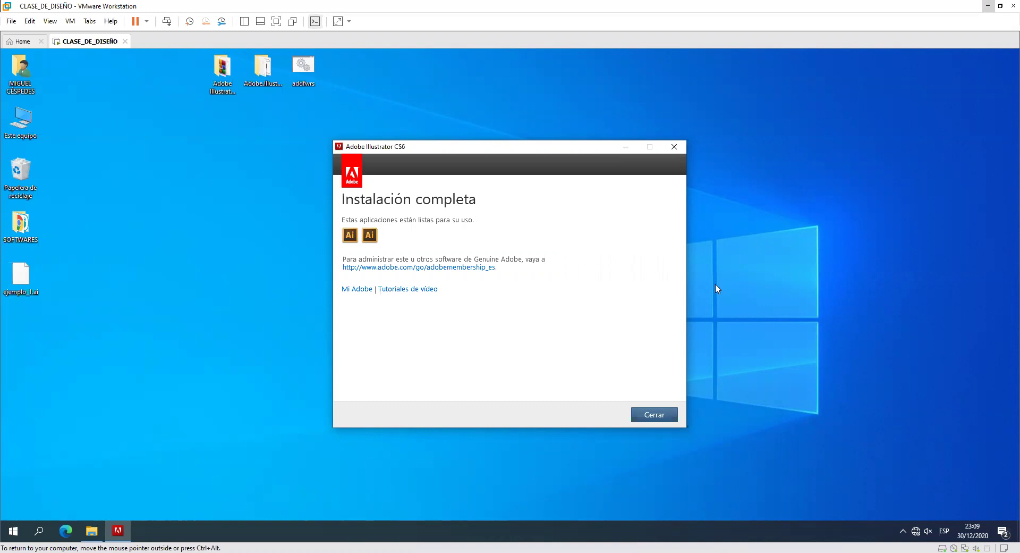
# Close the finished installer, open the desktop Illustrator CS6 Crack folder, and open Este equipo alongside it.
pyautogui.click(655, 414)
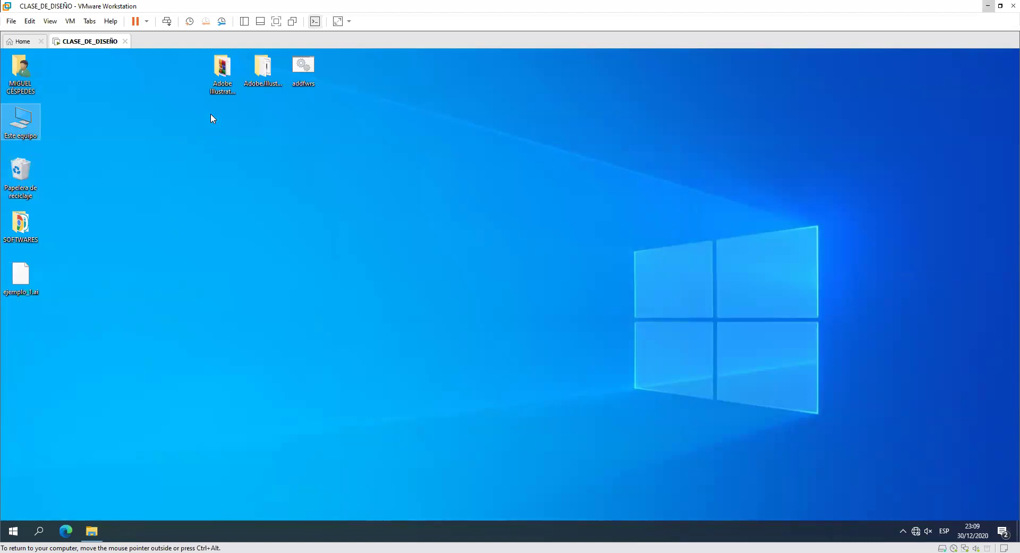
pyautogui.doubleClick(220, 70)
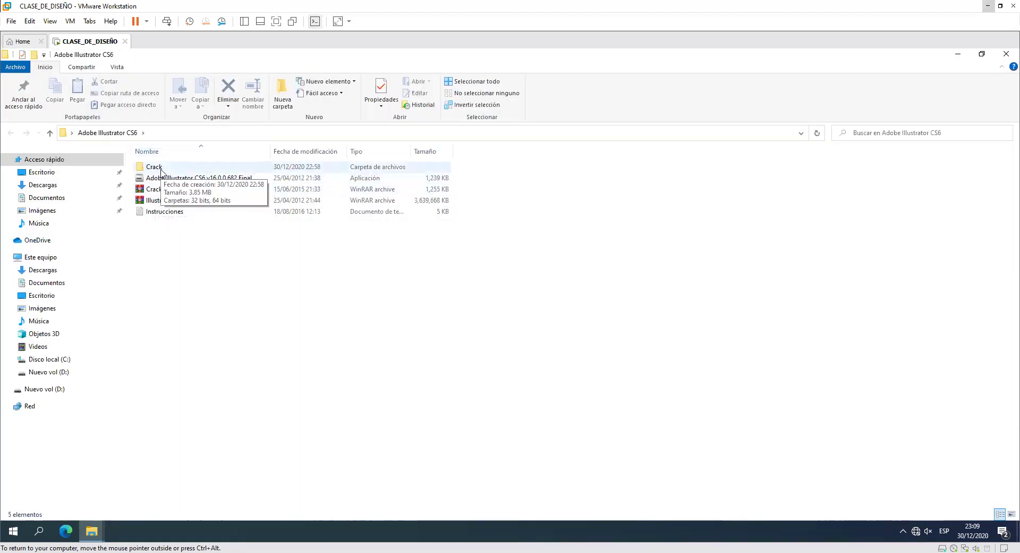
pyautogui.doubleClick(153, 167)
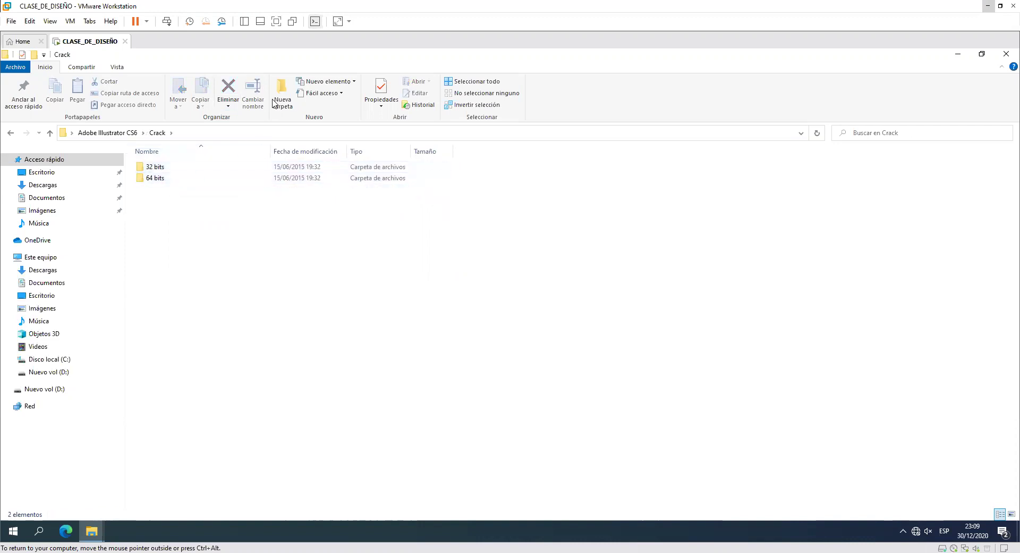
pyautogui.moveTo(273, 54)
pyautogui.mouseDown()
pyautogui.moveTo(353, 101)
pyautogui.moveTo(689, 204)
pyautogui.mouseUp()
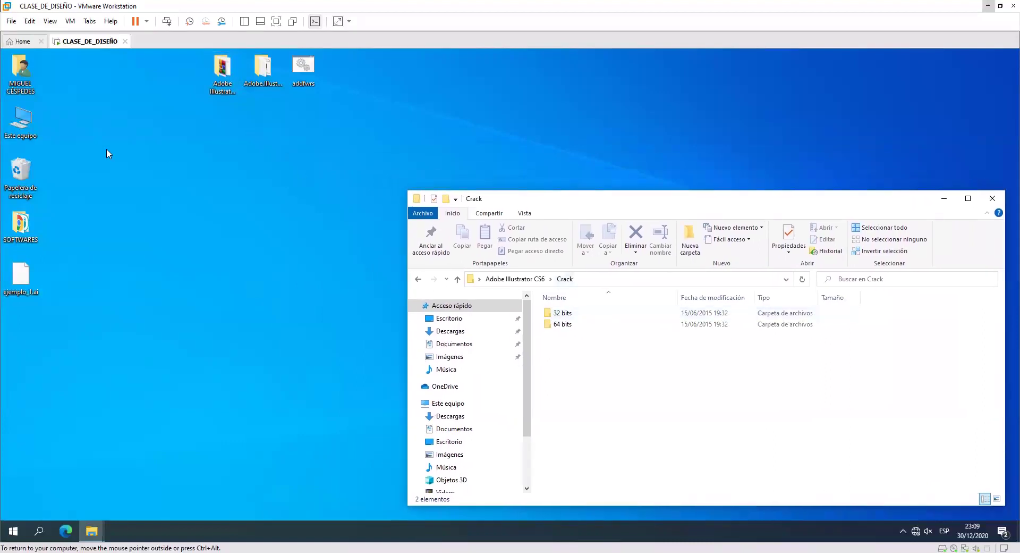
pyautogui.doubleClick(26, 126)
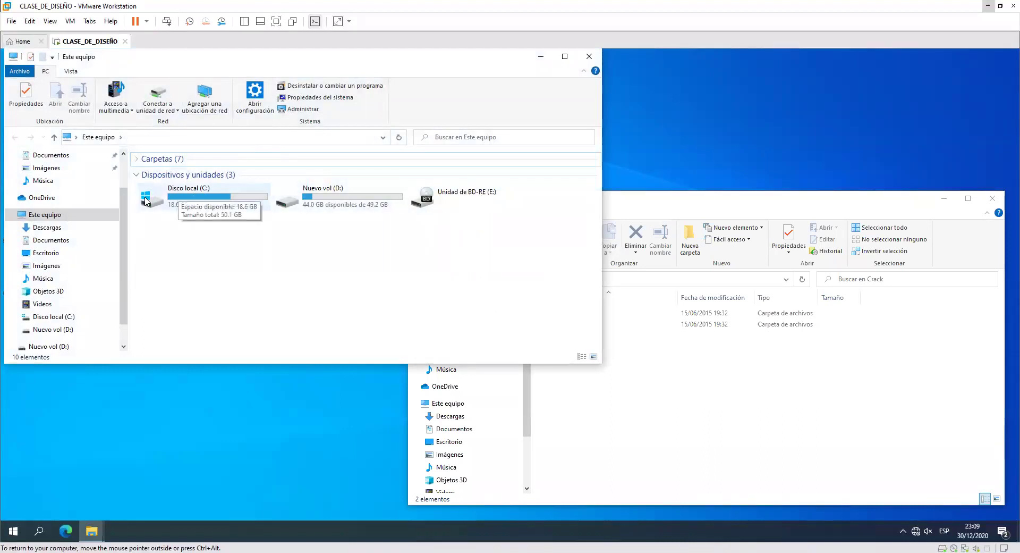
# Show Disco local (C:) beside the Crack 32 bits folder holding amtlib.dll.
pyautogui.doubleClick(203, 201)
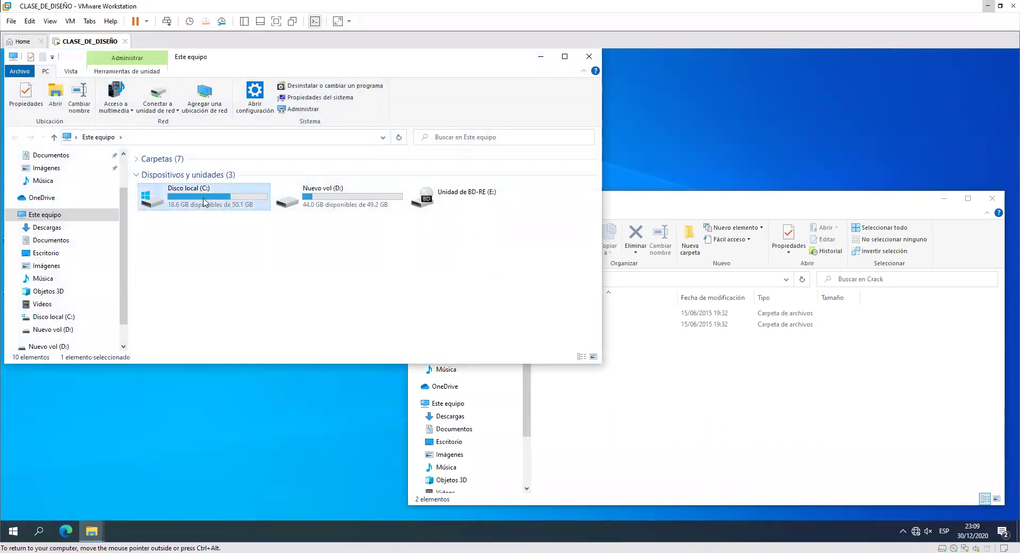
pyautogui.click(626, 213)
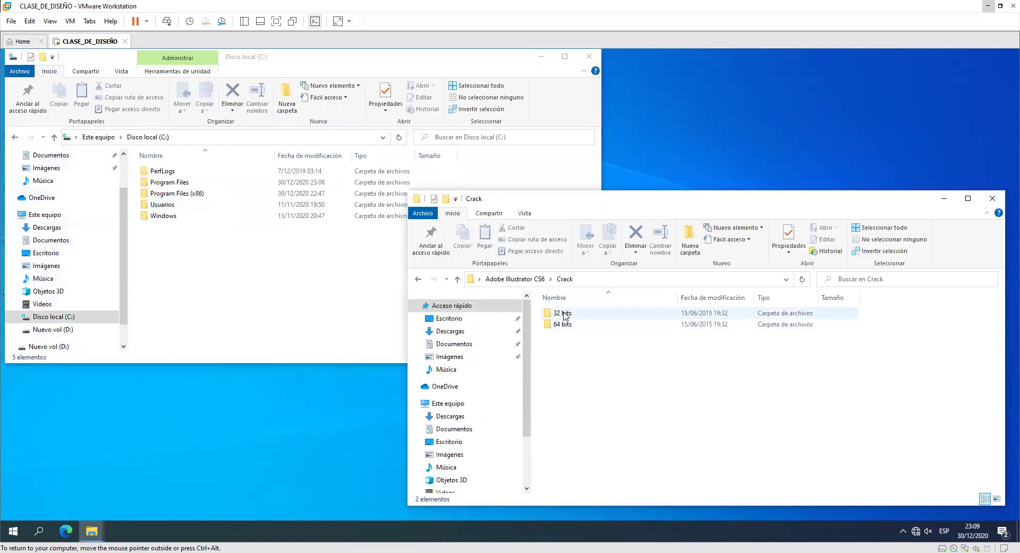
pyautogui.doubleClick(562, 313)
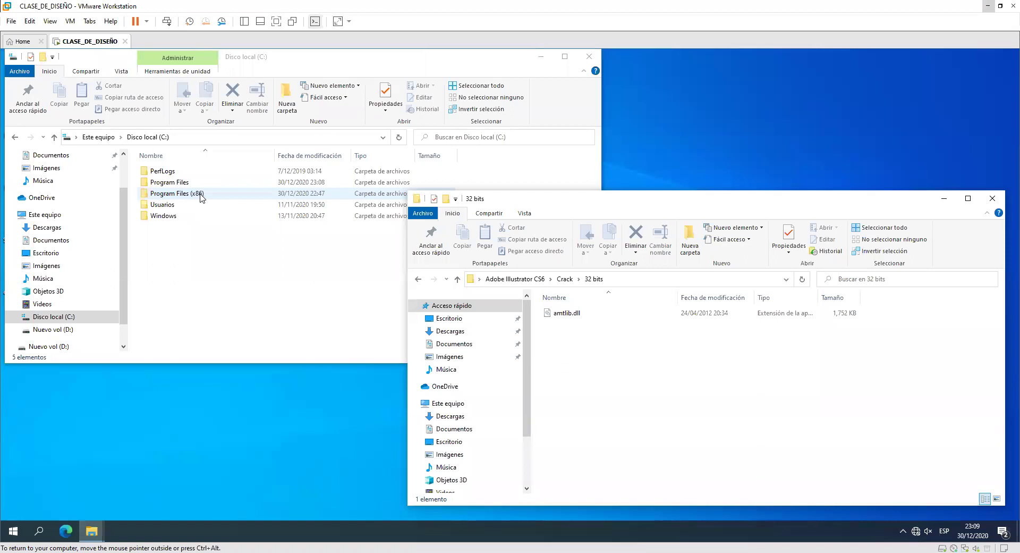
pyautogui.doubleClick(201, 194)
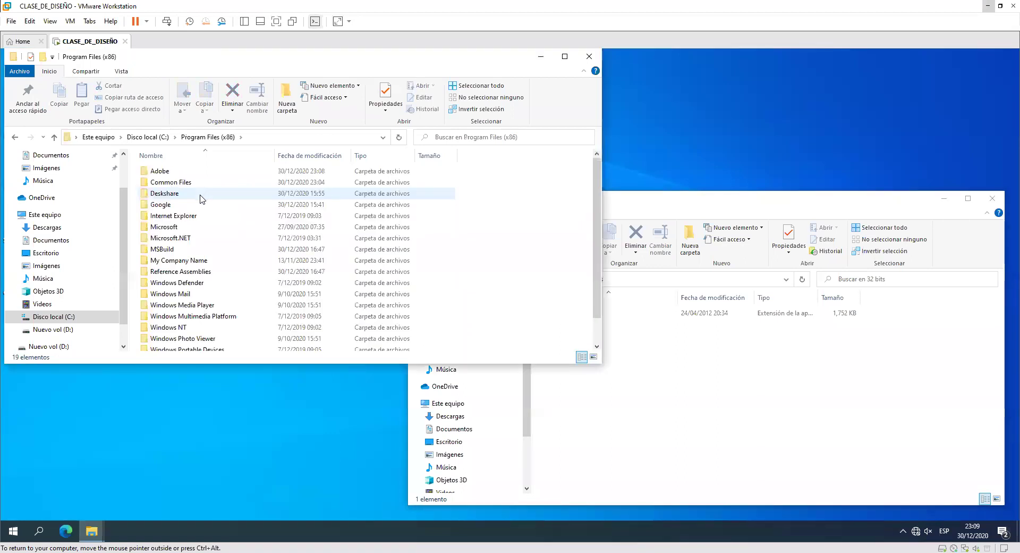
pyautogui.scroll(-1, 539, 250)
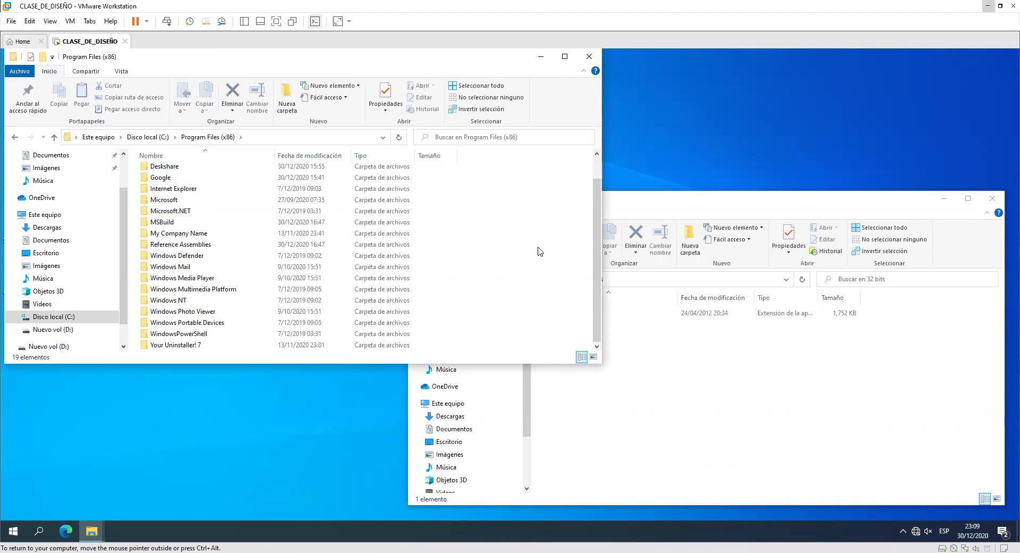
pyautogui.scroll(1, 539, 249)
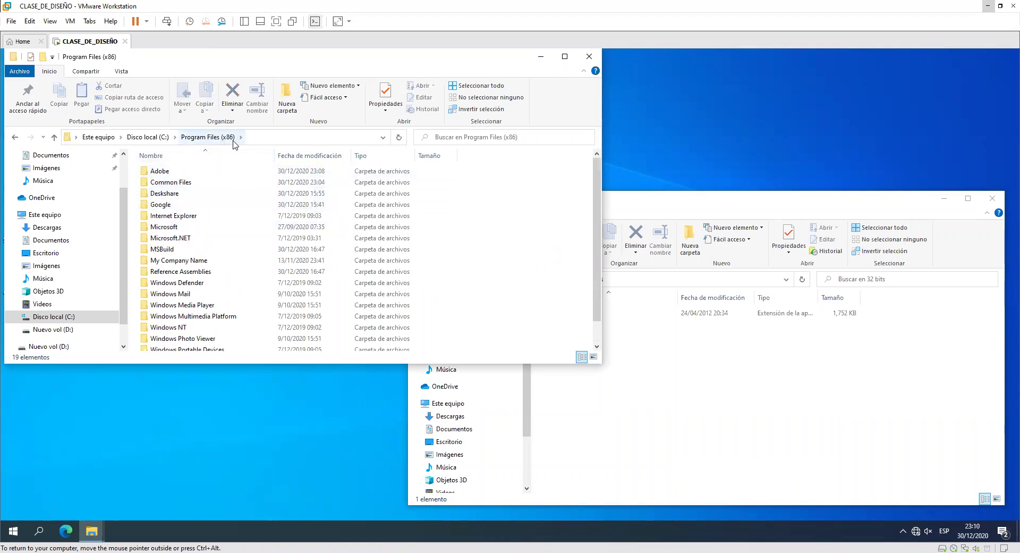
pyautogui.click(148, 137)
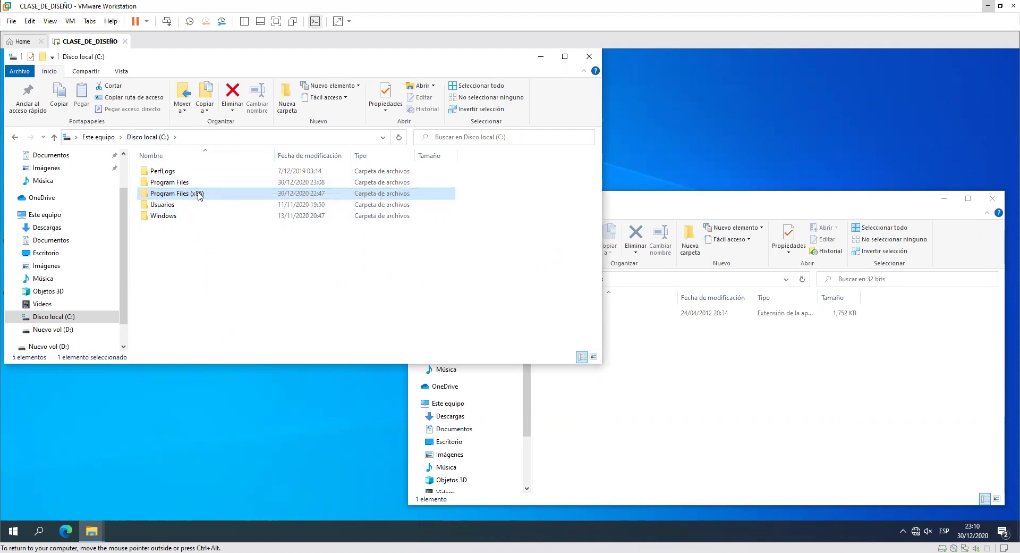
pyautogui.moveTo(177, 193)
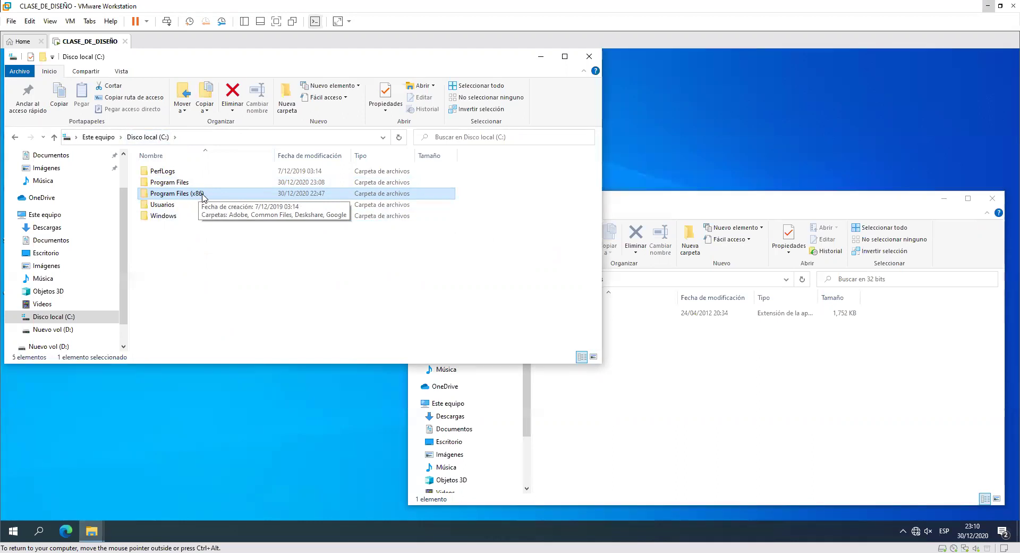
pyautogui.click(631, 205)
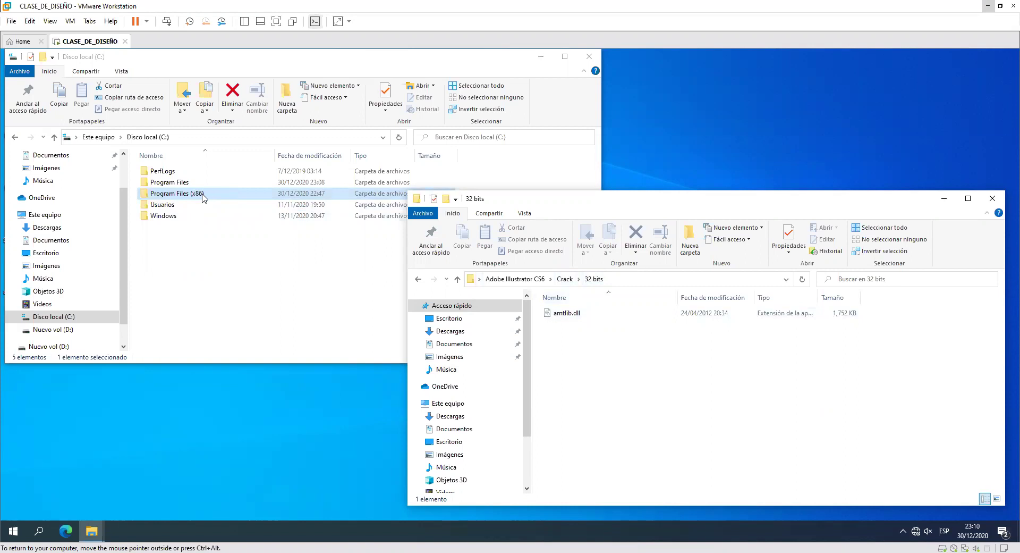
# Browse to Program Files (x86)\Adobe\Adobe Illustrator CS6\Support Files\Contents\Windows.
pyautogui.doubleClick(203, 197)
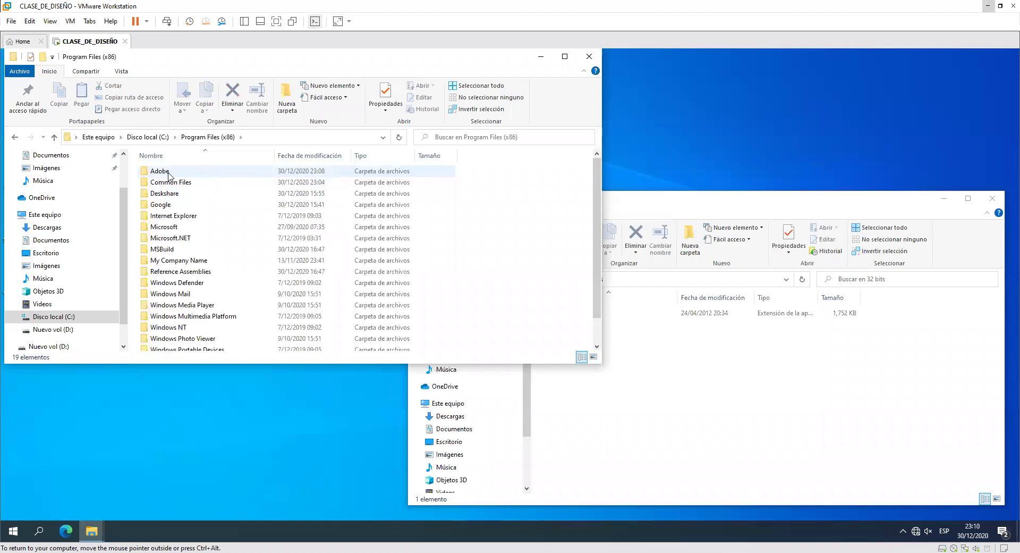
pyautogui.doubleClick(168, 176)
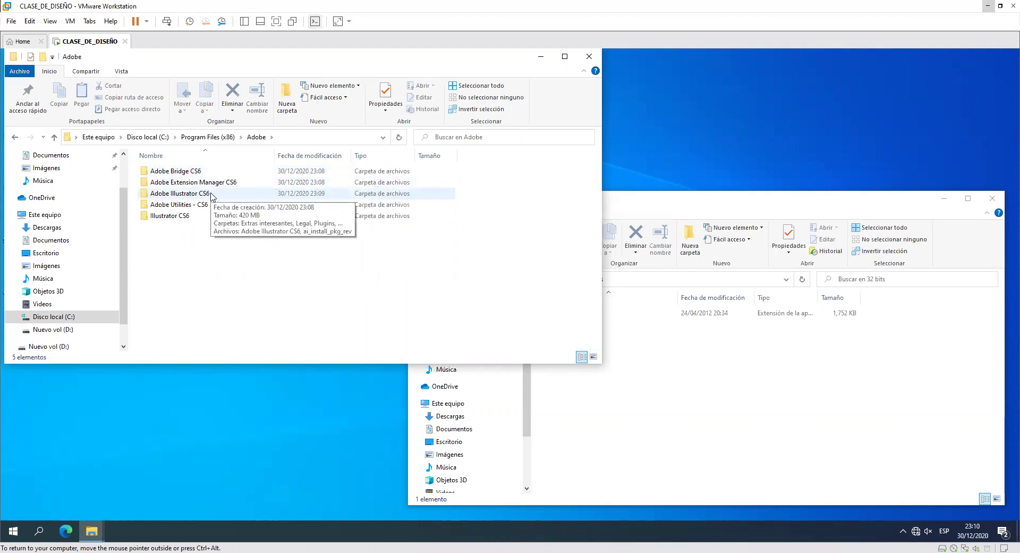
pyautogui.doubleClick(211, 195)
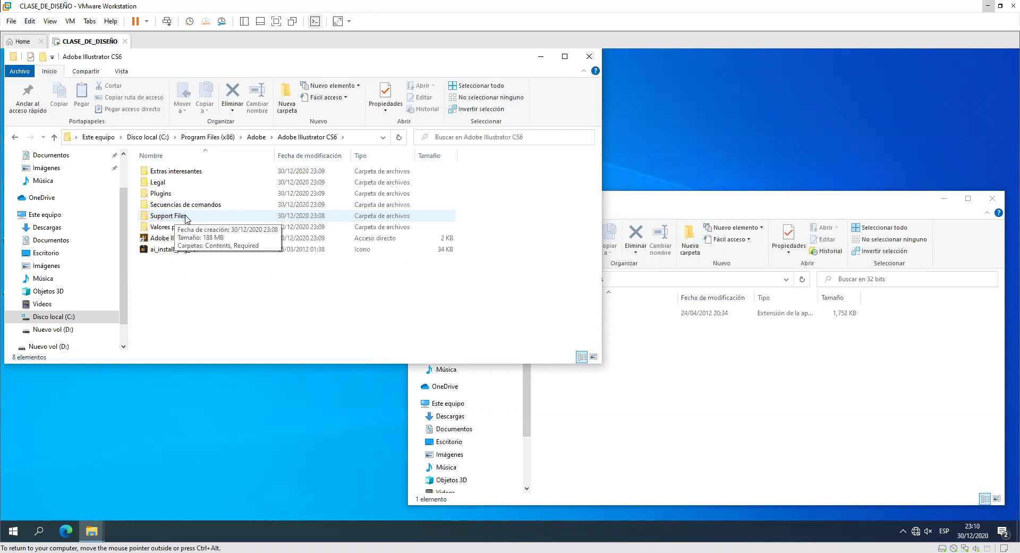
pyautogui.doubleClick(186, 218)
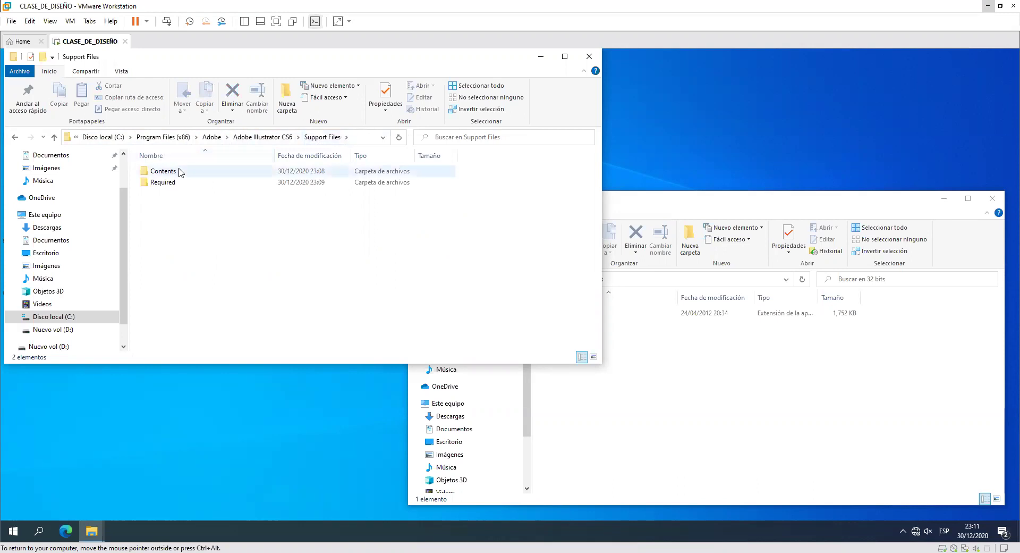
pyautogui.moveTo(162, 170)
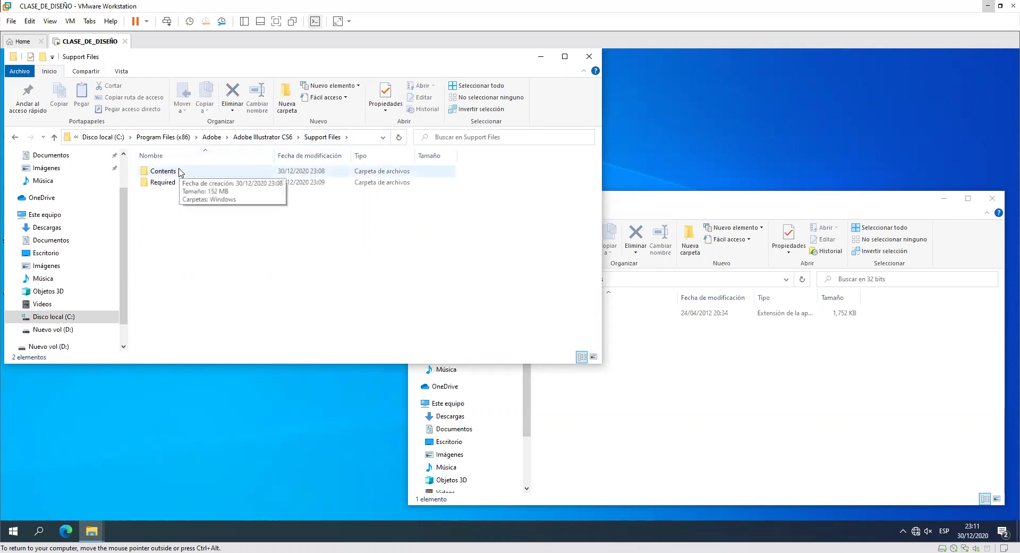
pyautogui.doubleClick(180, 171)
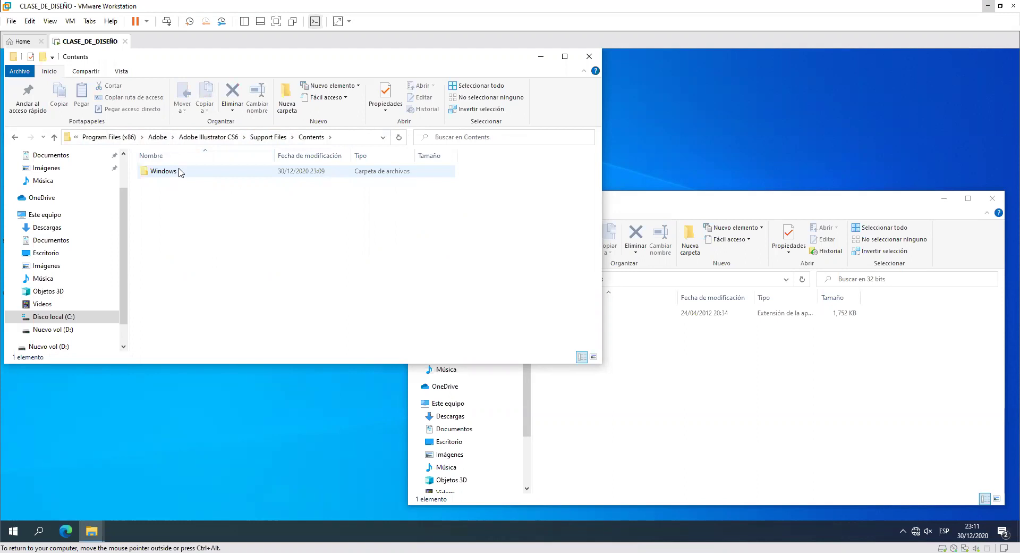
pyautogui.doubleClick(180, 172)
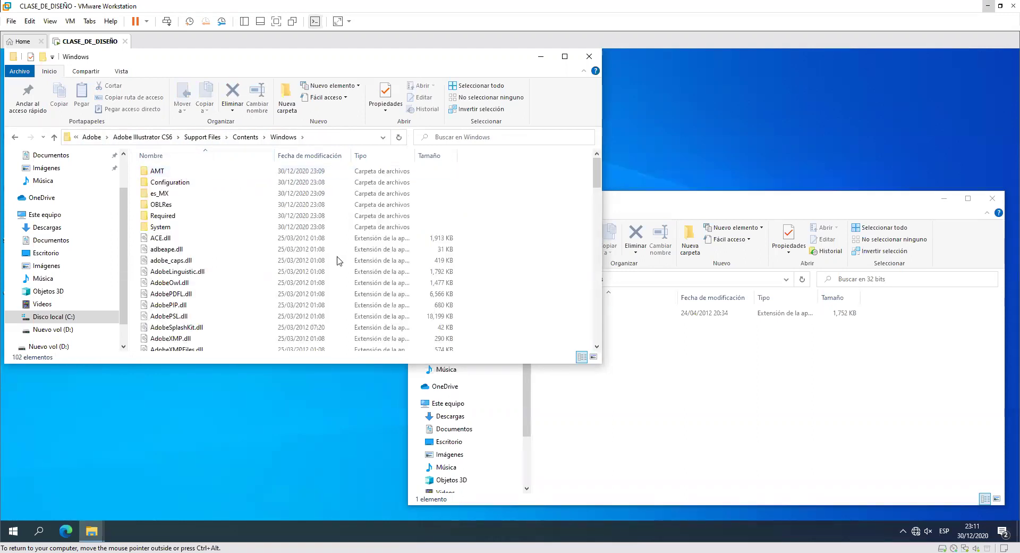
# Select the 32 bits amtlib.dll in the crack folder and bring up its file actions.
pyautogui.click(663, 205)
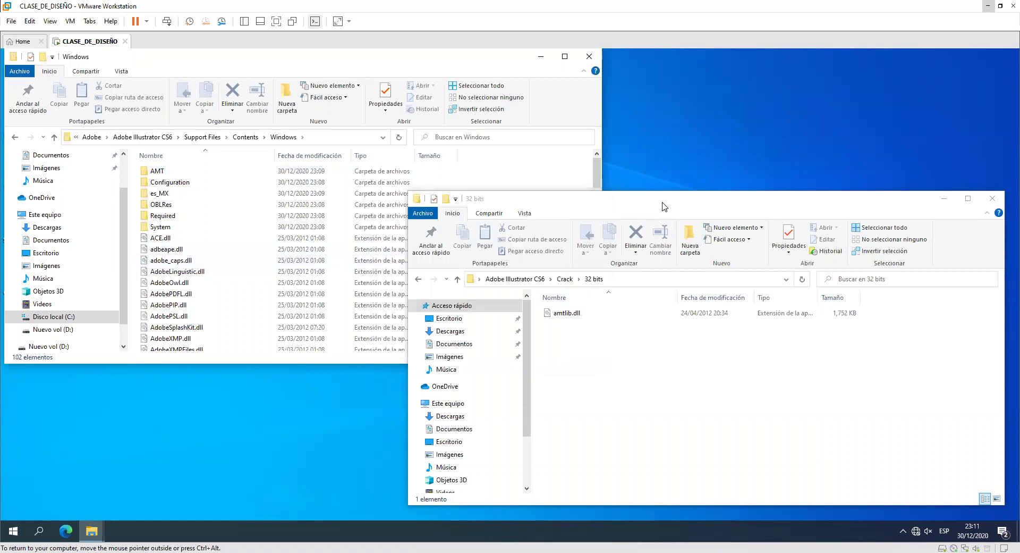
pyautogui.click(568, 313)
pyautogui.rightClick(573, 311)
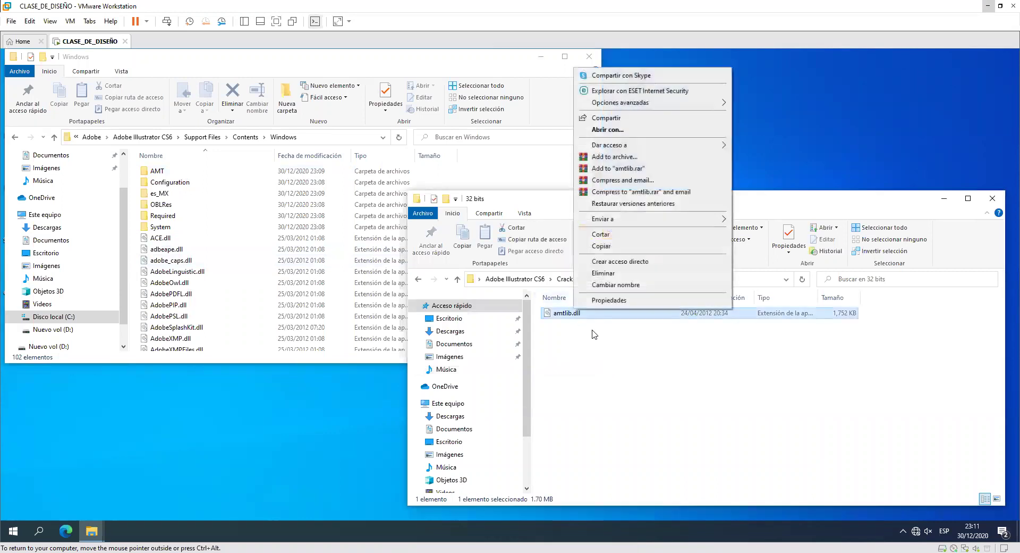
# Paste the 32 bits amtlib.dll over the original in Illustrator CS6's Windows folder, then close it.
pyautogui.click(613, 262)
pyautogui.click(553, 183)
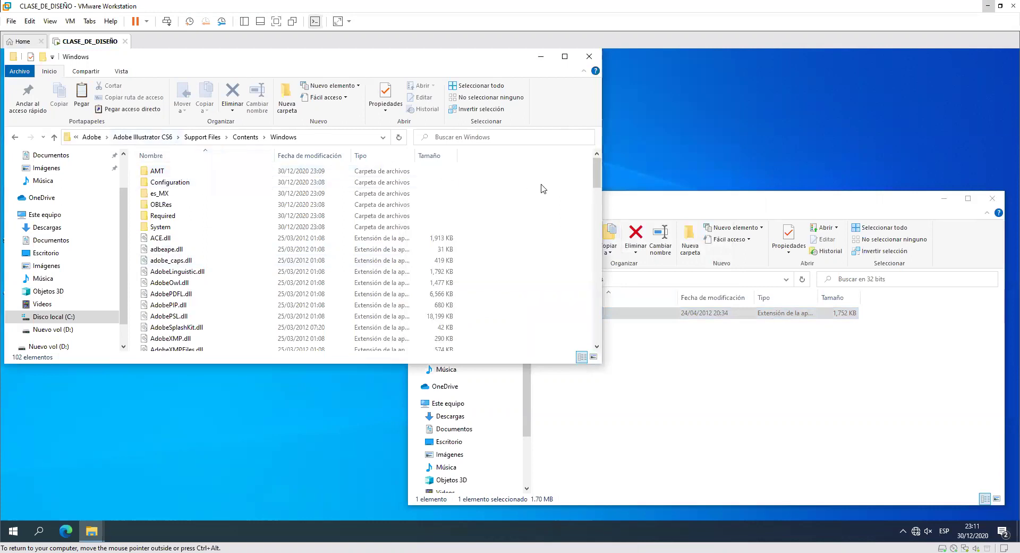
pyautogui.rightClick(543, 187)
pyautogui.click(568, 259)
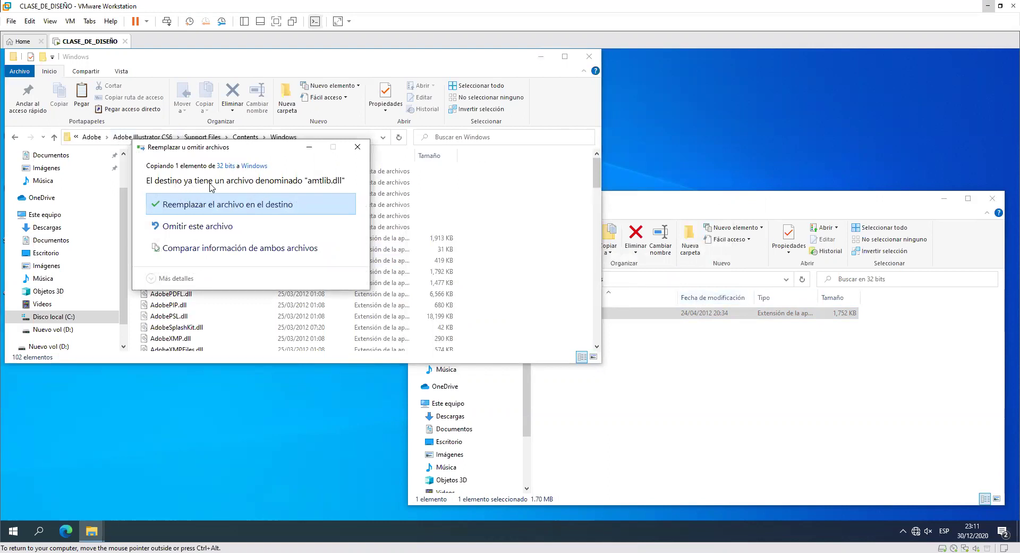
pyautogui.click(256, 203)
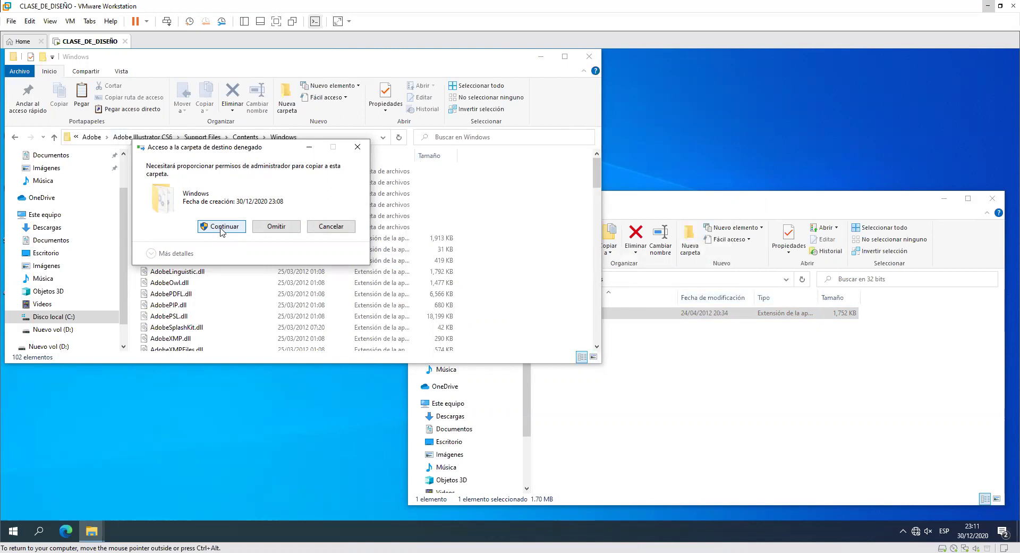
pyautogui.click(221, 227)
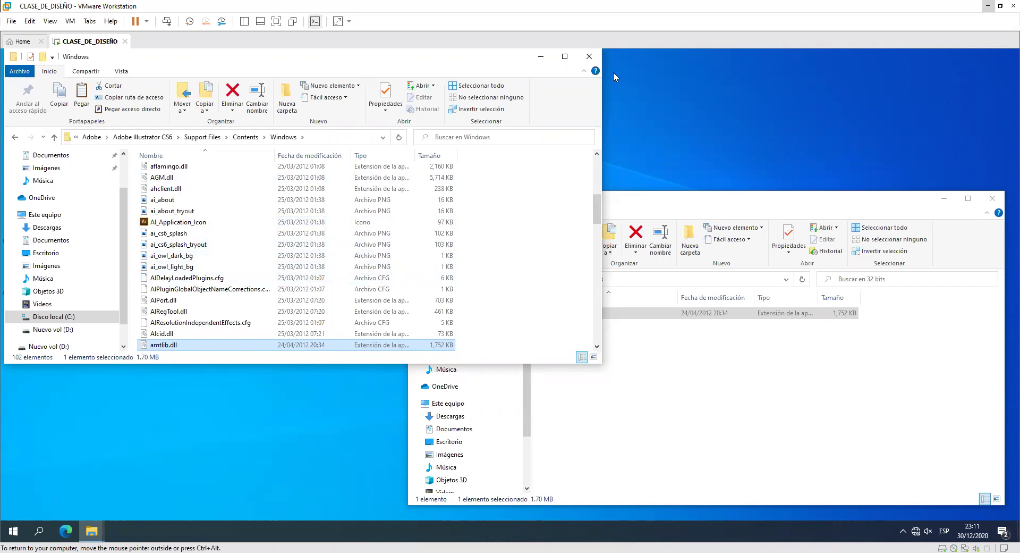
pyautogui.click(594, 62)
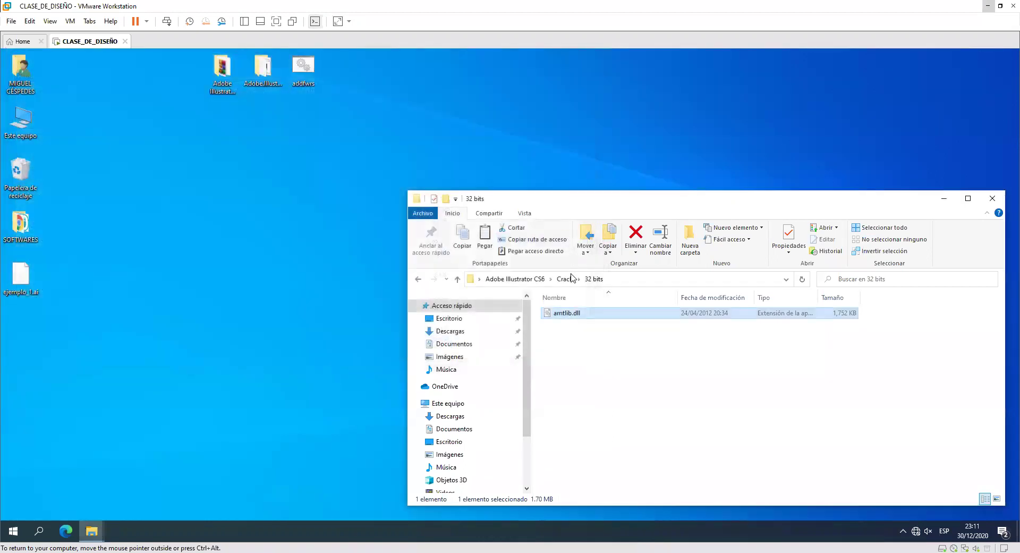
# Open the 64 bits subfolder of the Crack folder.
pyautogui.click(565, 279)
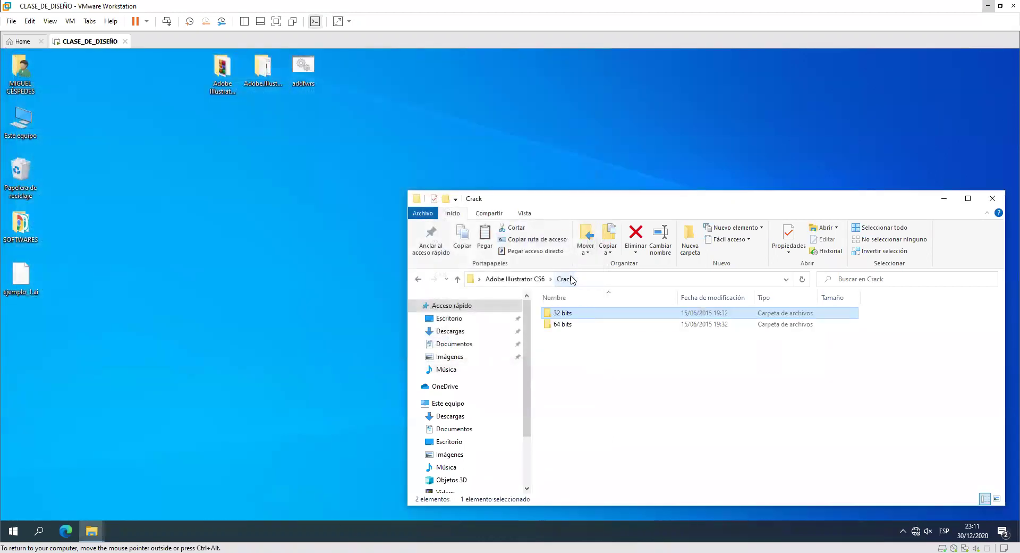
pyautogui.click(568, 325)
pyautogui.doubleClick(567, 326)
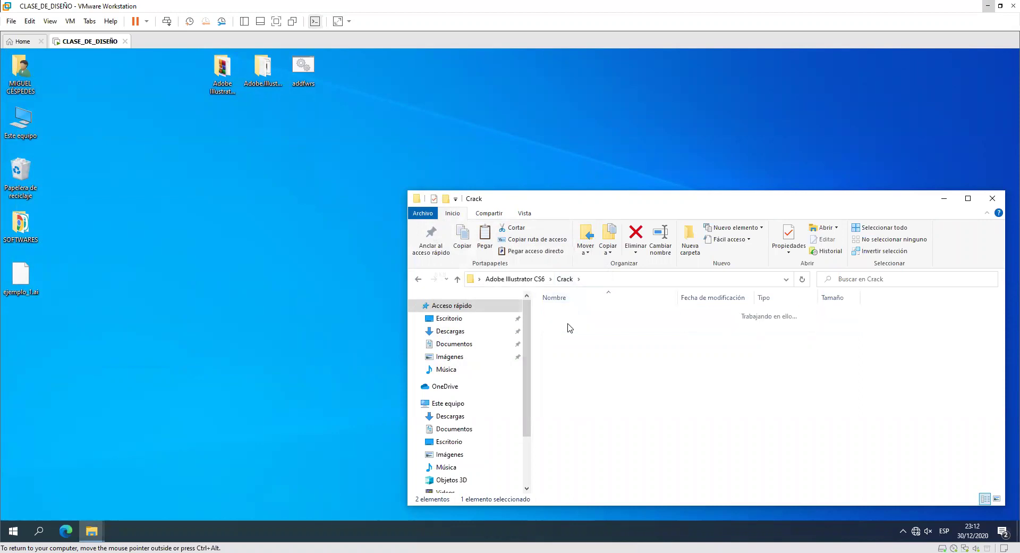
# Browse to C:\Program Files\Adobe\Adobe Illustrator CS6 (64 Bit)\Support Files\Contents\Windows.
pyautogui.doubleClick(26, 120)
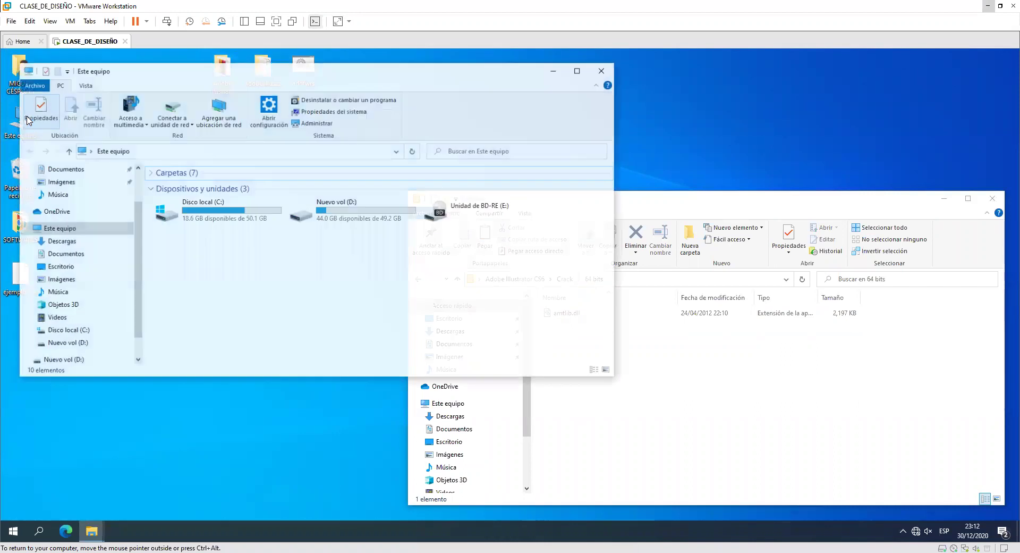
pyautogui.doubleClick(217, 212)
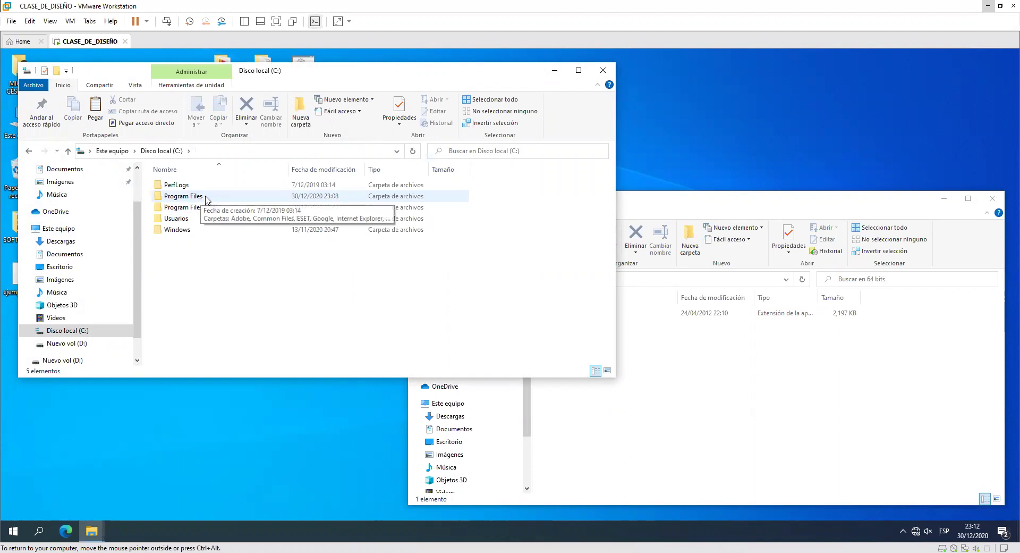
pyautogui.doubleClick(202, 197)
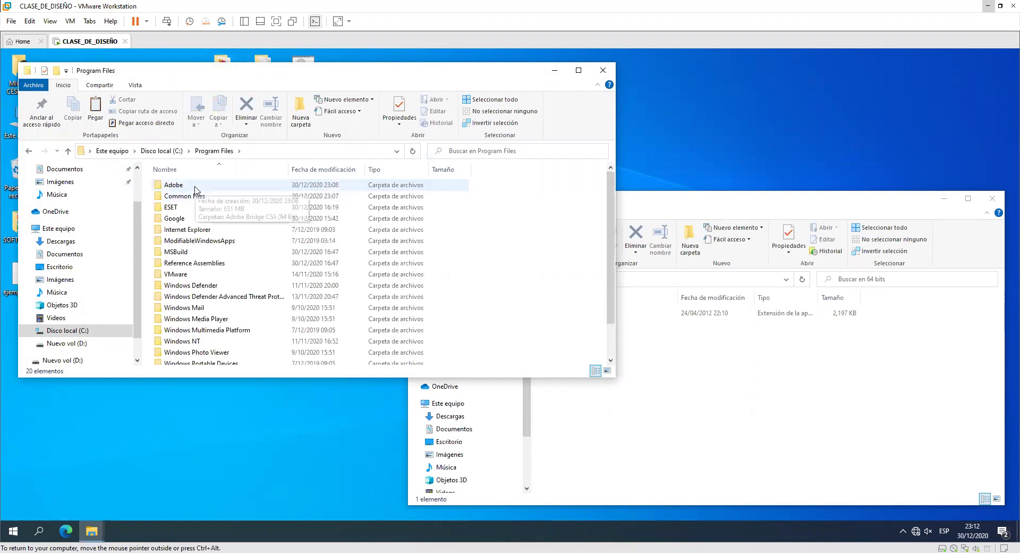
pyautogui.doubleClick(176, 185)
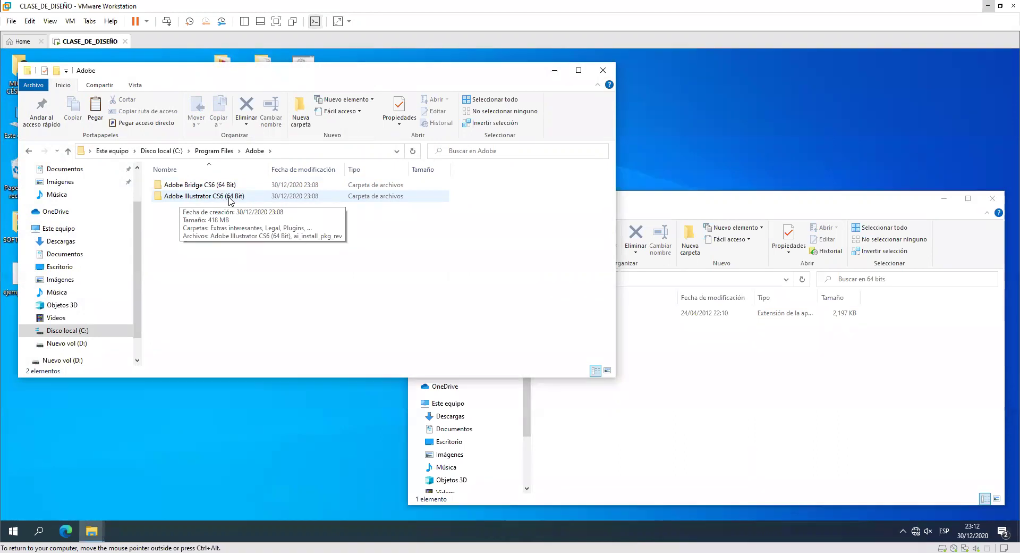
pyautogui.doubleClick(230, 196)
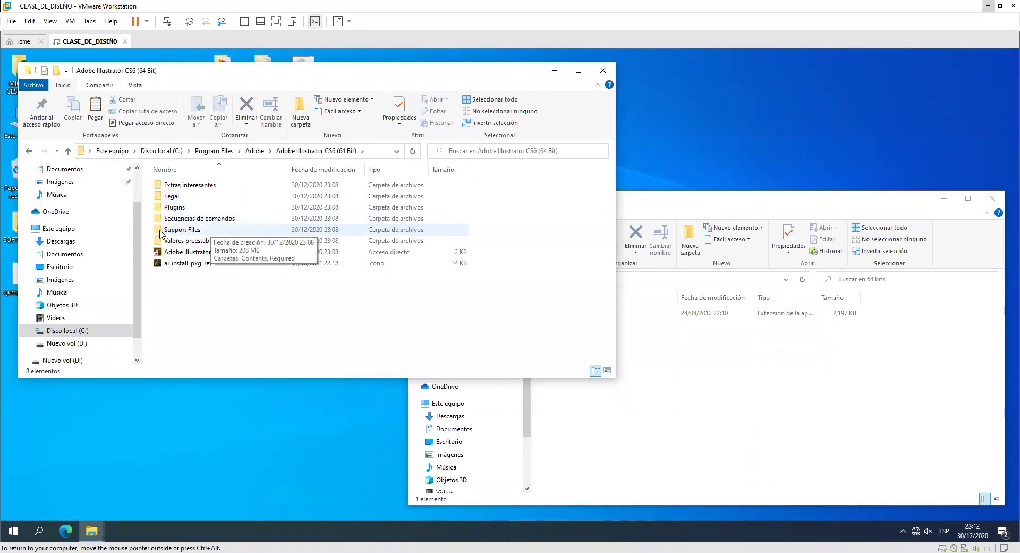
pyautogui.doubleClick(200, 230)
pyautogui.doubleClick(199, 190)
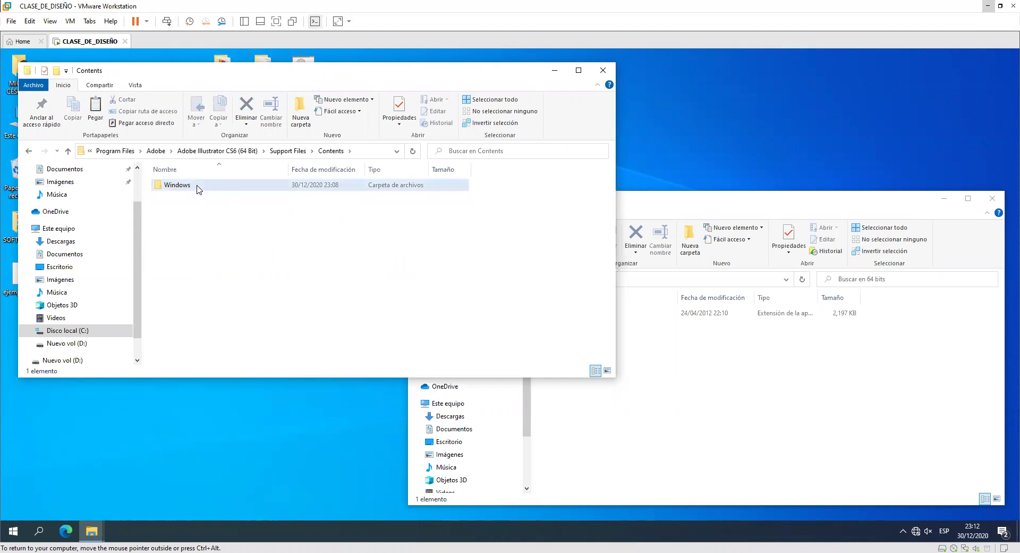
pyautogui.doubleClick(198, 189)
# Replace amtlib.dll in the Illustrator CS6 (64 Bit) Windows folder with the 64 bits copy, then close it.
pyautogui.click(651, 204)
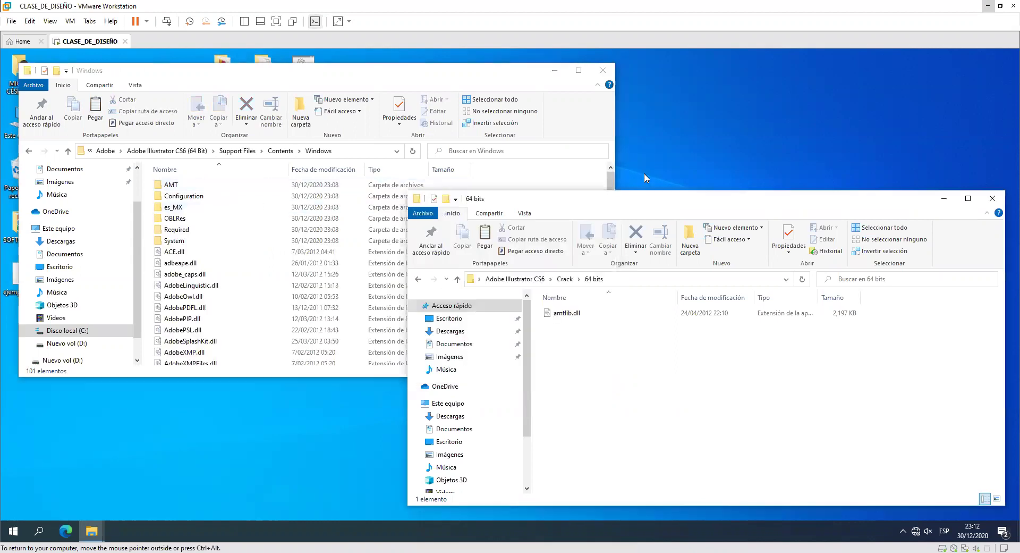
pyautogui.rightClick(575, 313)
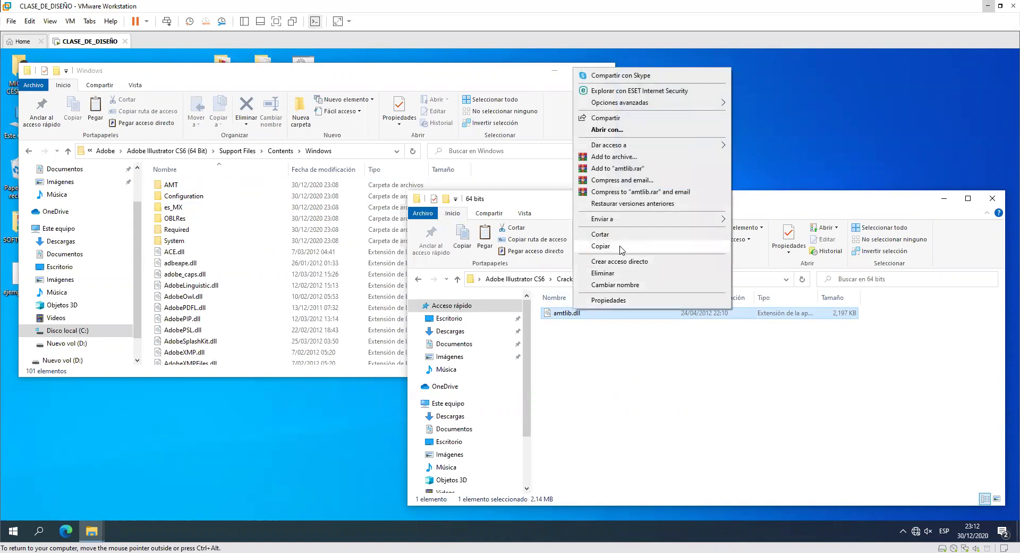
pyautogui.click(620, 246)
pyautogui.click(538, 190)
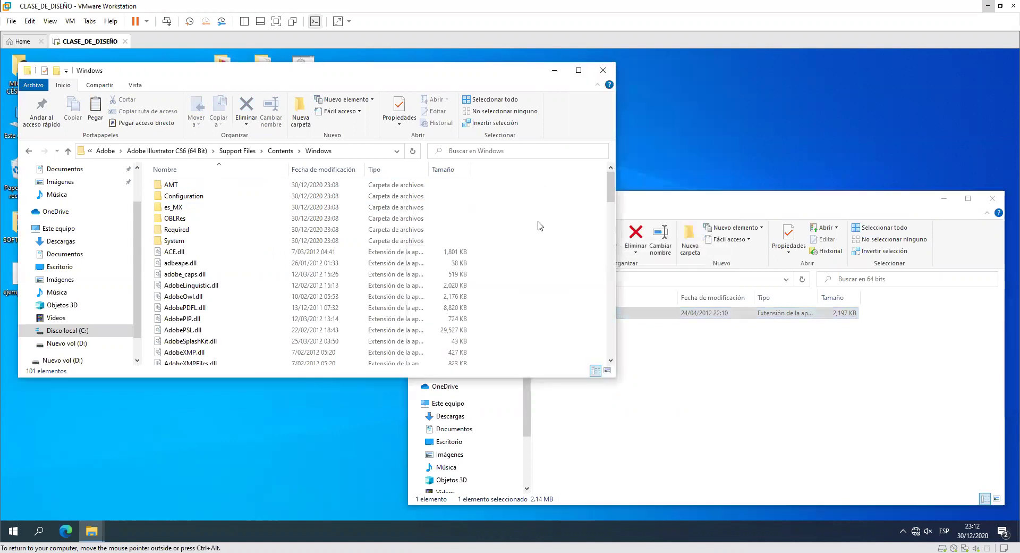
pyautogui.rightClick(543, 234)
pyautogui.click(555, 289)
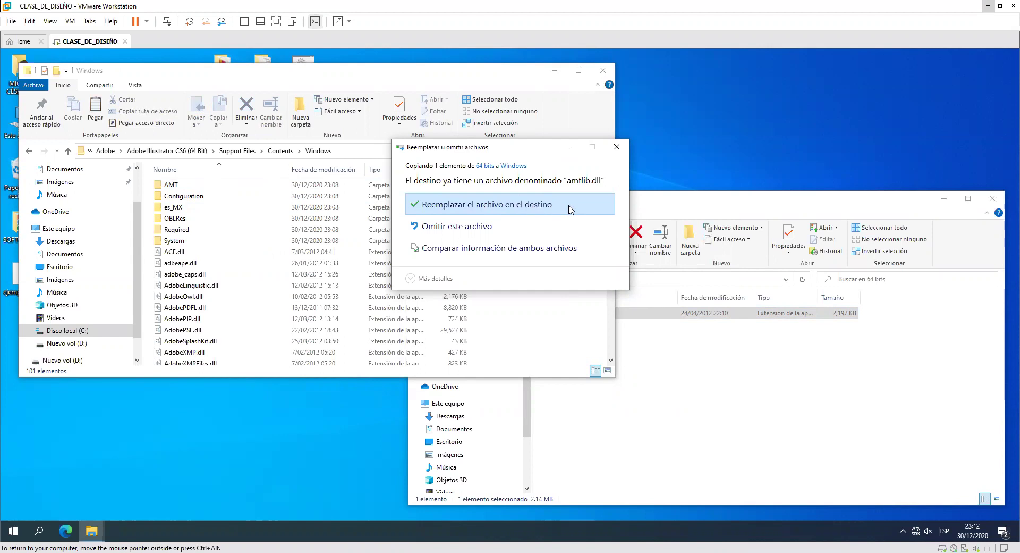
pyautogui.click(569, 209)
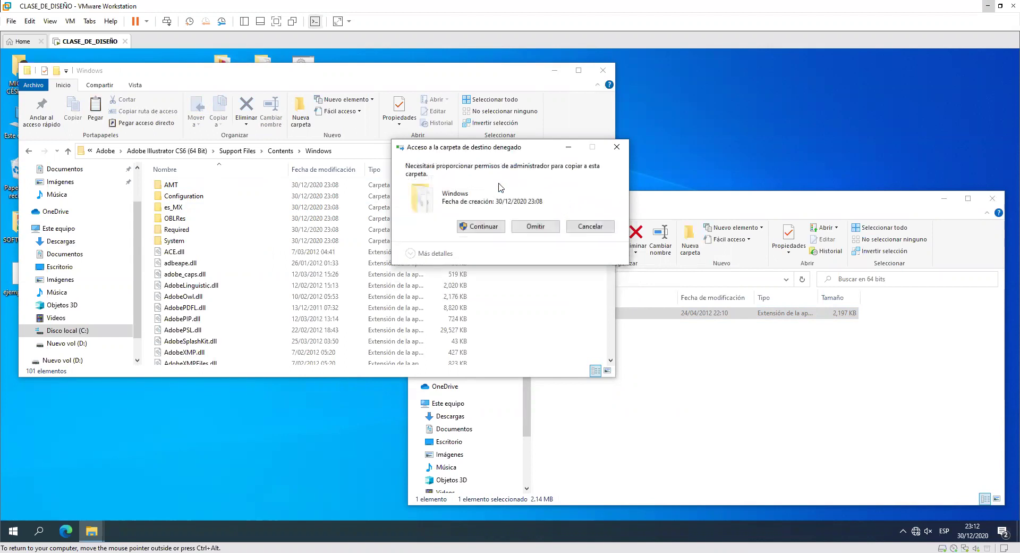
pyautogui.click(477, 227)
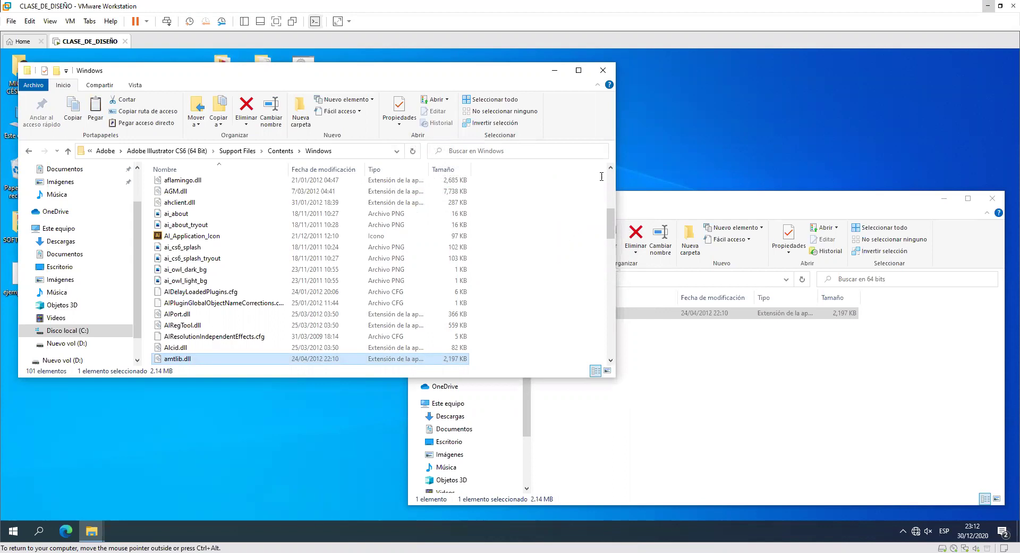
pyautogui.click(603, 71)
# Close the 64 bits folder and delete the Adobe Illustrator CS6 folder from the desktop.
pyautogui.click(1000, 198)
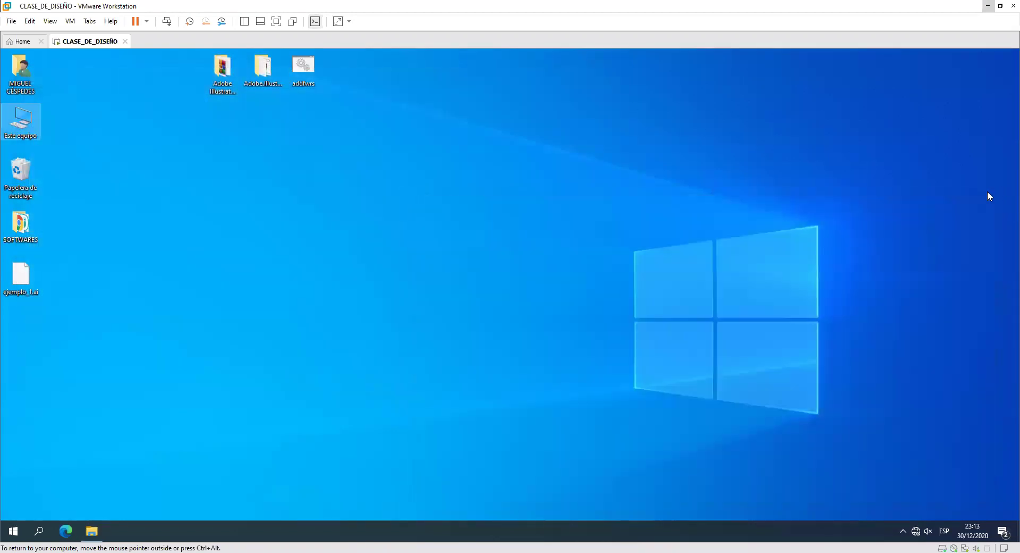
pyautogui.rightClick(228, 69)
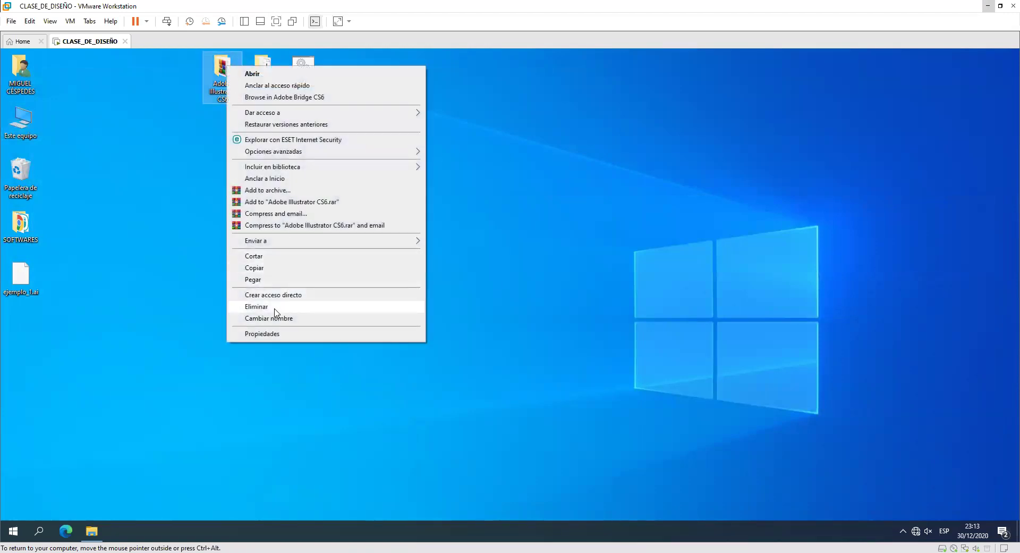
pyautogui.click(285, 307)
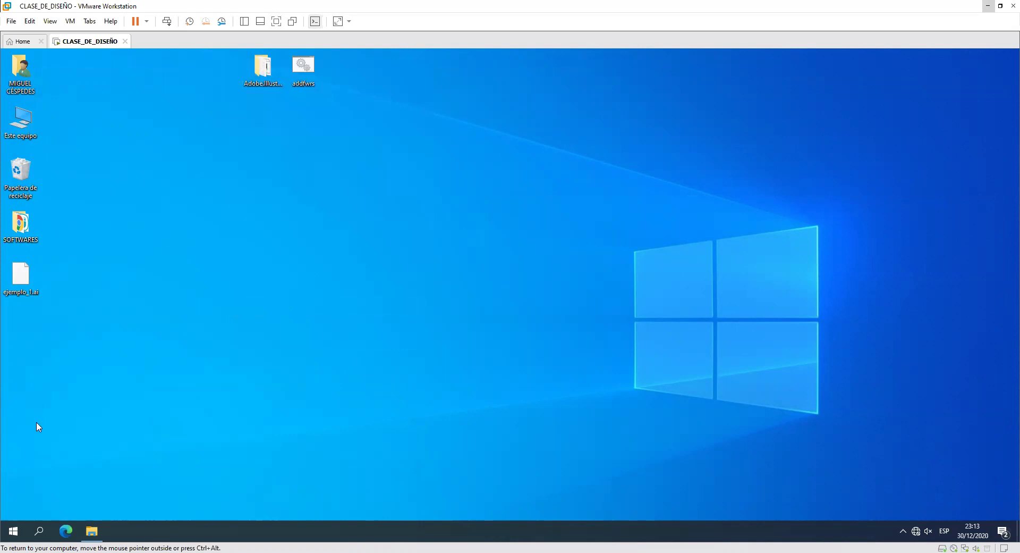
# Open the file location of the Adobe Bridge CS6 Start menu entry.
pyautogui.click(13, 531)
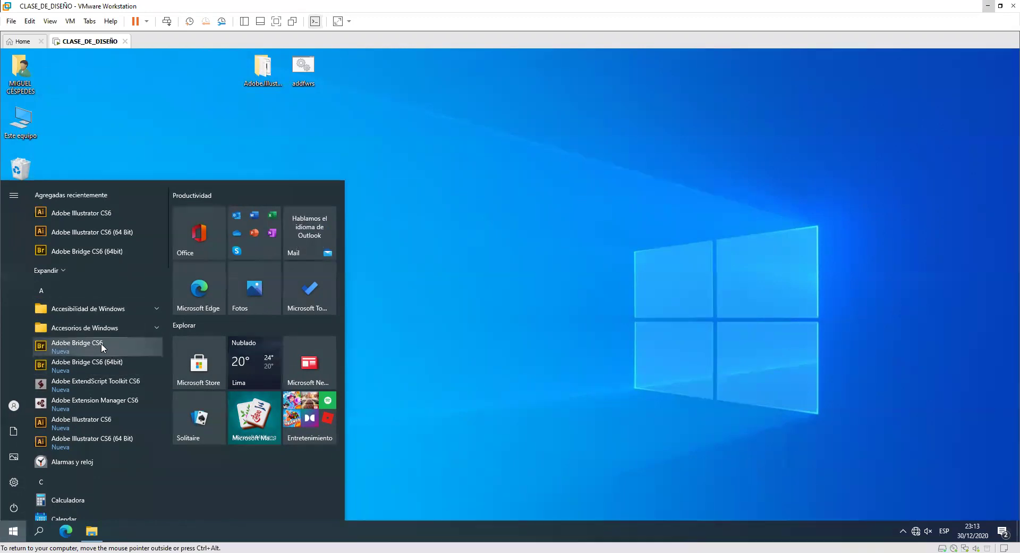
pyautogui.rightClick(101, 345)
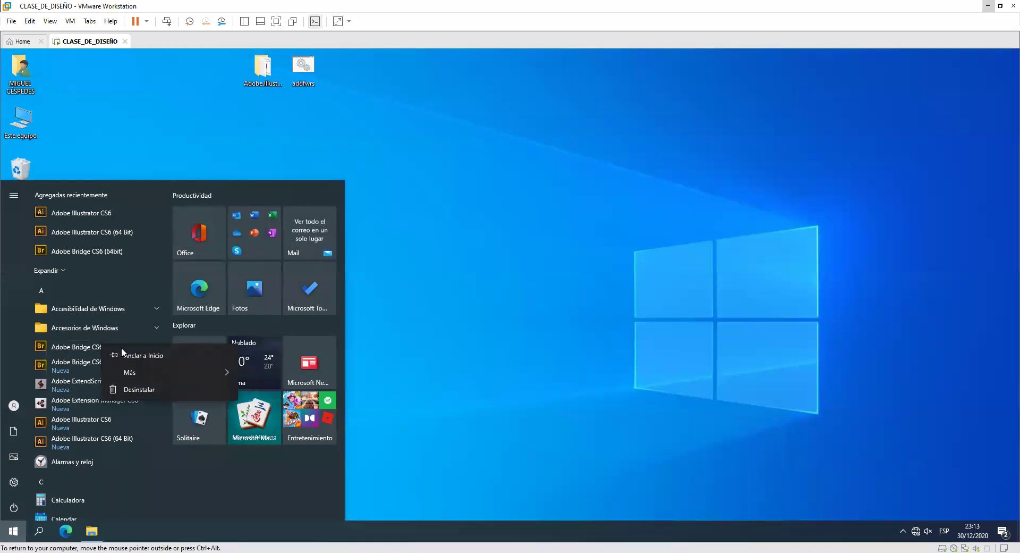
pyautogui.moveTo(168, 372)
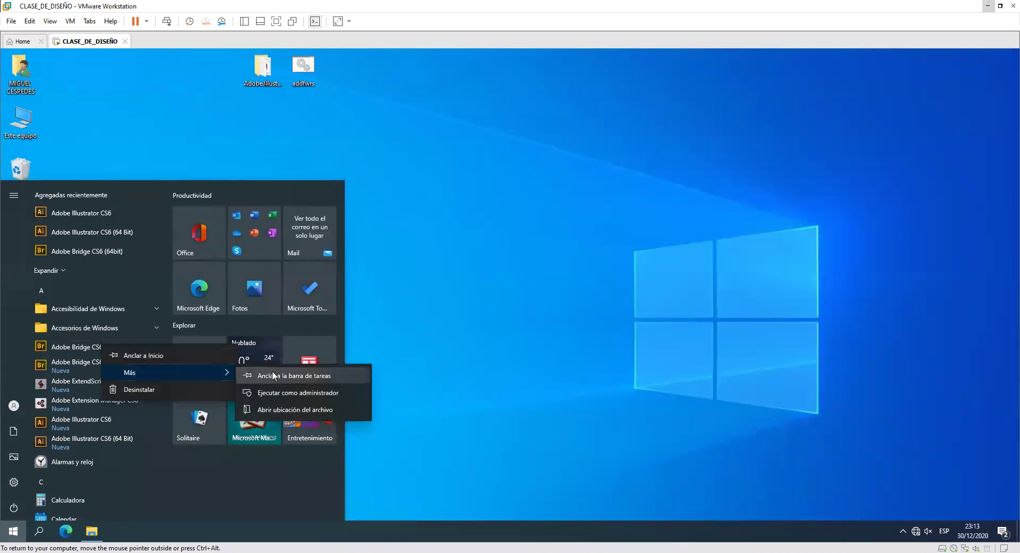
pyautogui.click(332, 410)
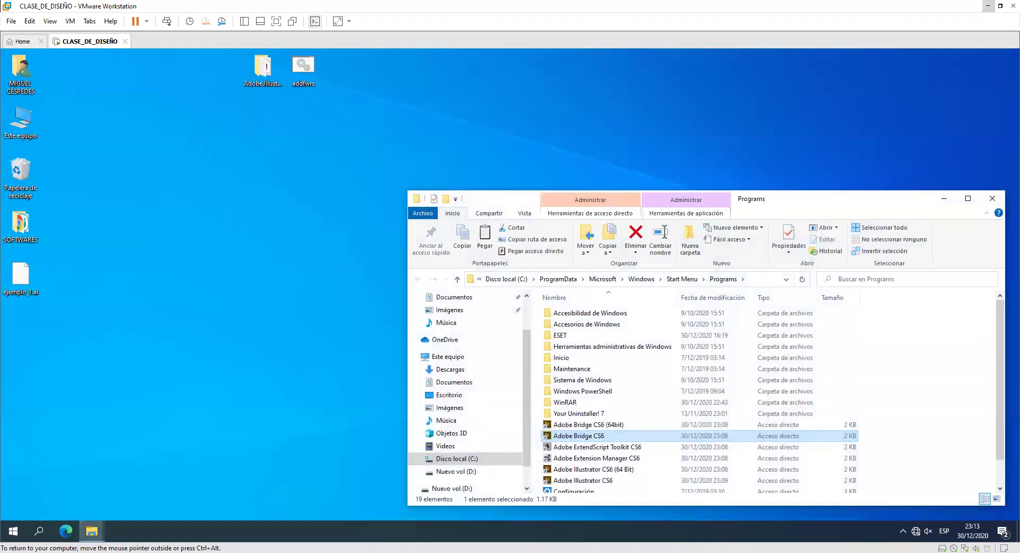
# From the Programs folder, open the Adobe Bridge CS6 installation folder, then select the Recycle Bin.
pyautogui.moveTo(765, 203); pyautogui.dragTo(553, 134)
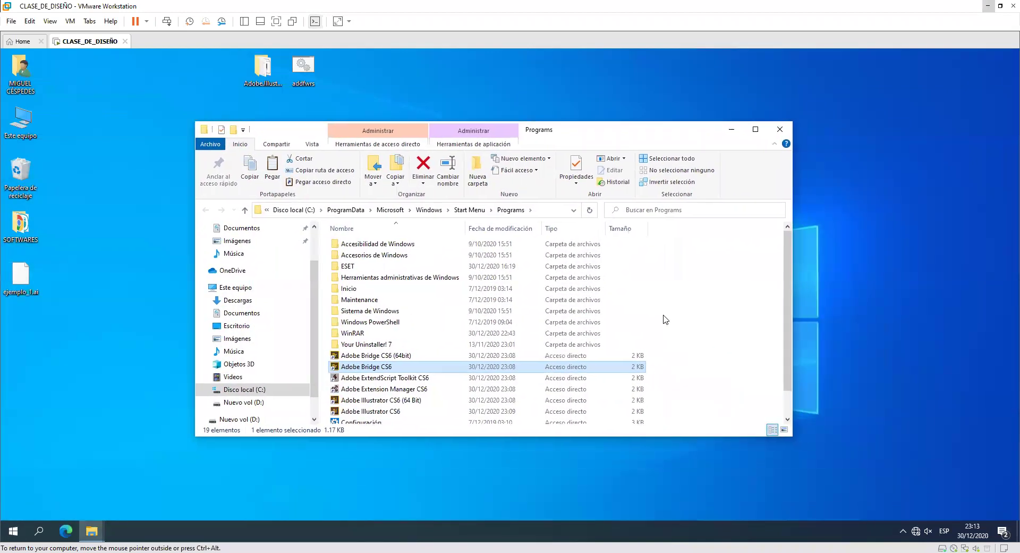
pyautogui.scroll(-1, 669, 307)
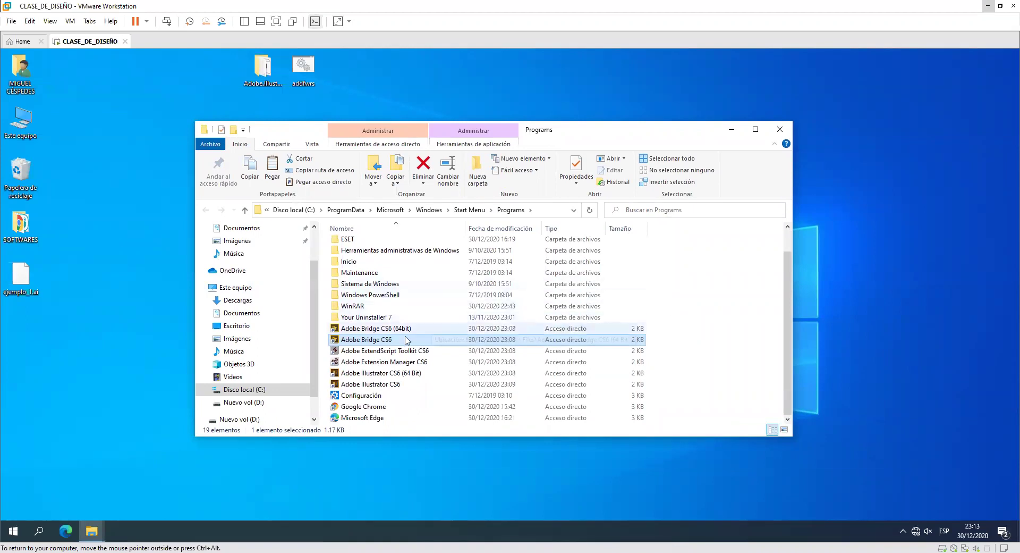
pyautogui.rightClick(369, 343)
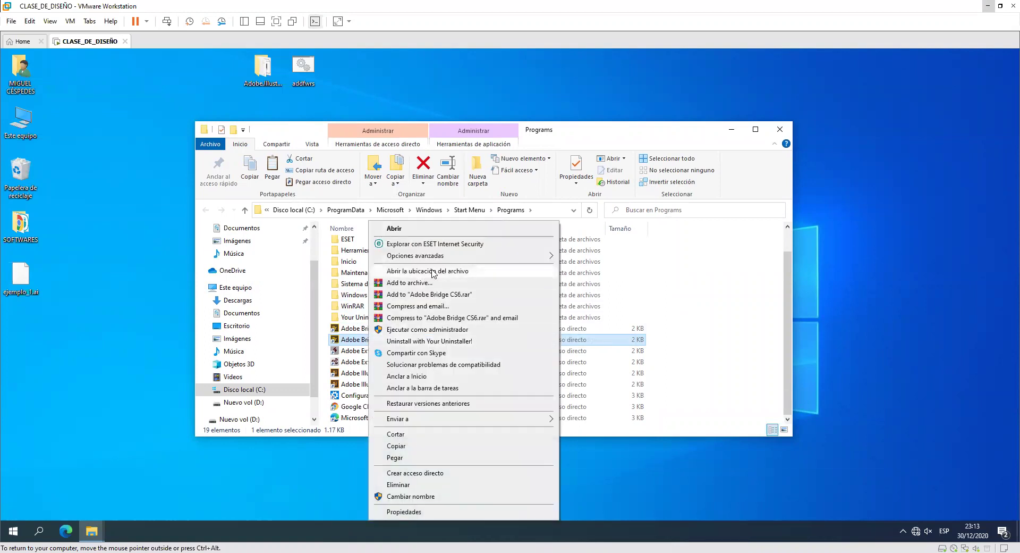
pyautogui.click(433, 272)
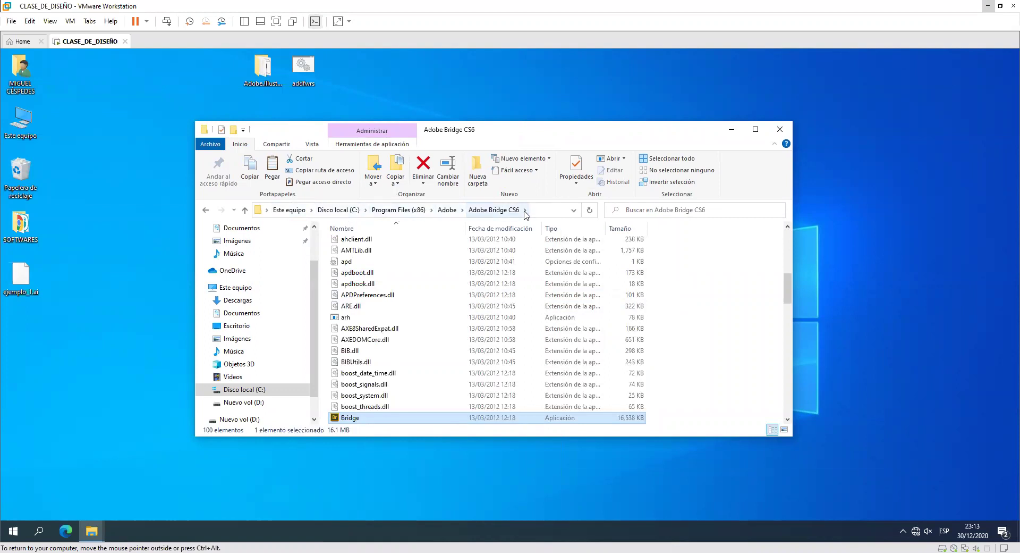
pyautogui.click(747, 352)
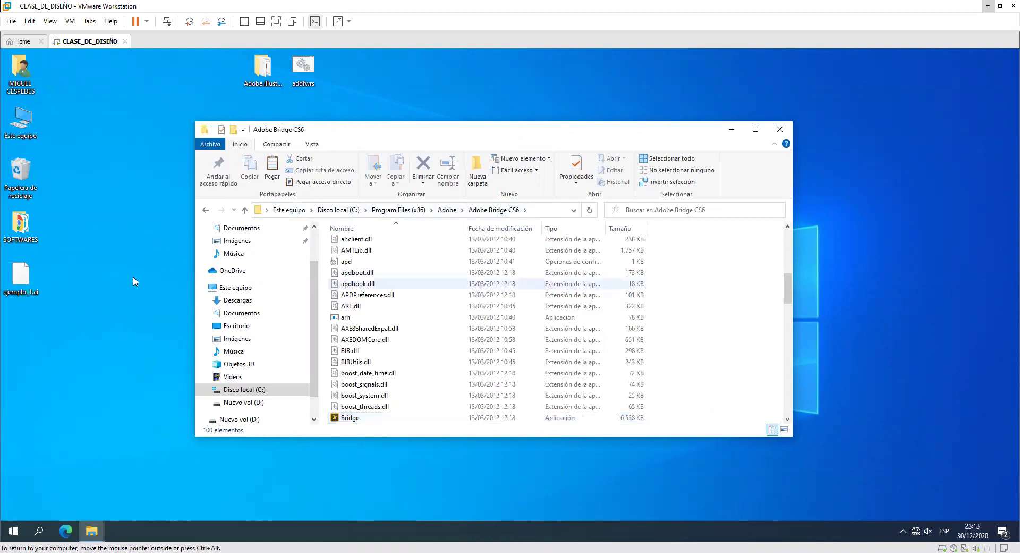
pyautogui.click(28, 177)
# Restore the Adobe Illustrator CS6 folder from the Recycle Bin onto the desktop.
pyautogui.doubleClick(28, 176)
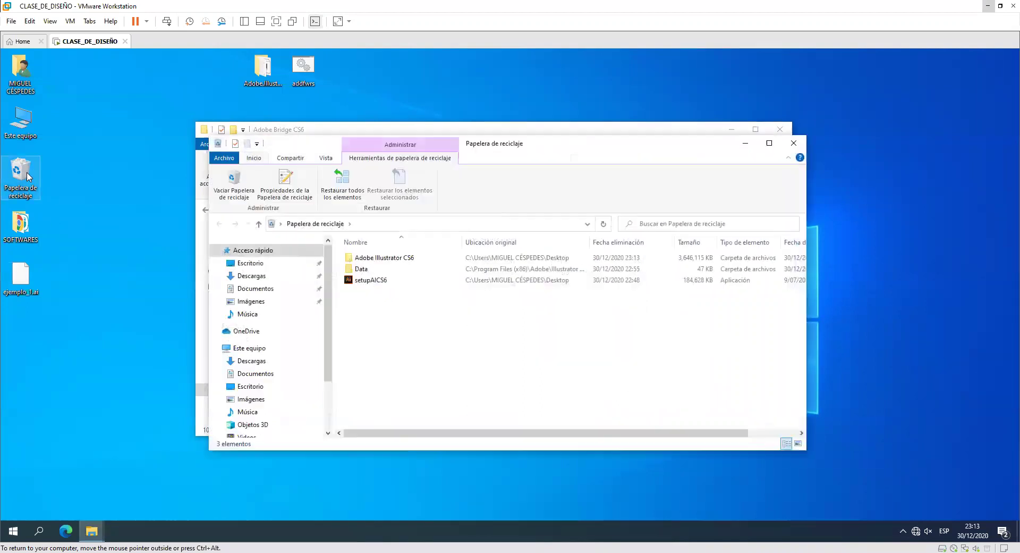
pyautogui.doubleClick(395, 258)
pyautogui.click(586, 264)
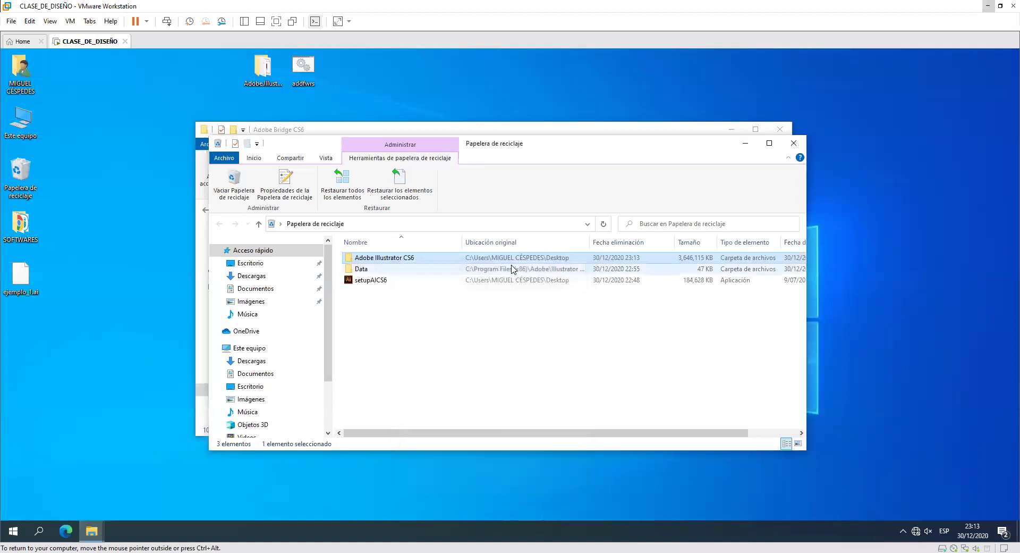
pyautogui.moveTo(389, 259); pyautogui.dragTo(63, 387)
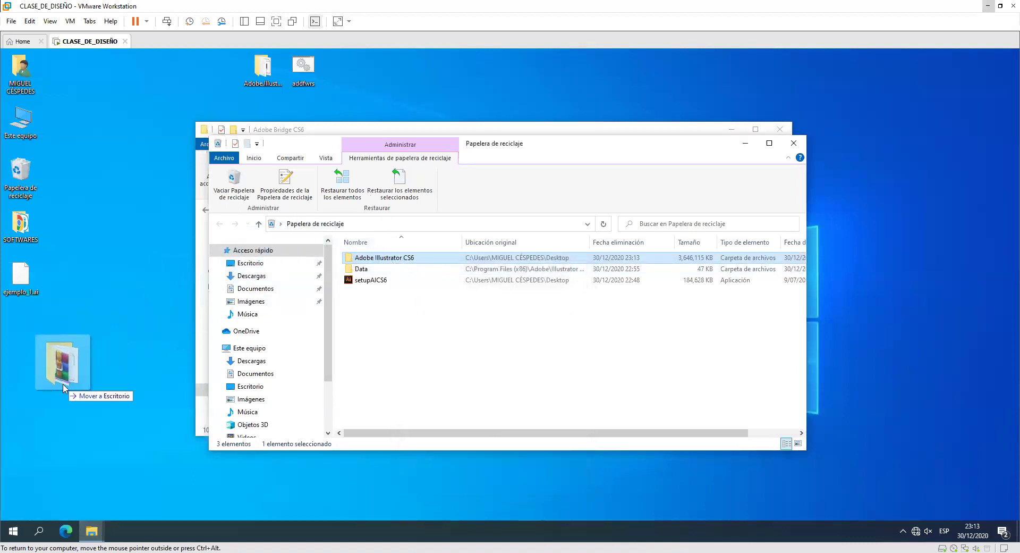
pyautogui.click(794, 143)
# Open the restored folder's Crack subfolder and arrange it beside the Adobe Bridge CS6 window.
pyautogui.doubleClick(60, 329)
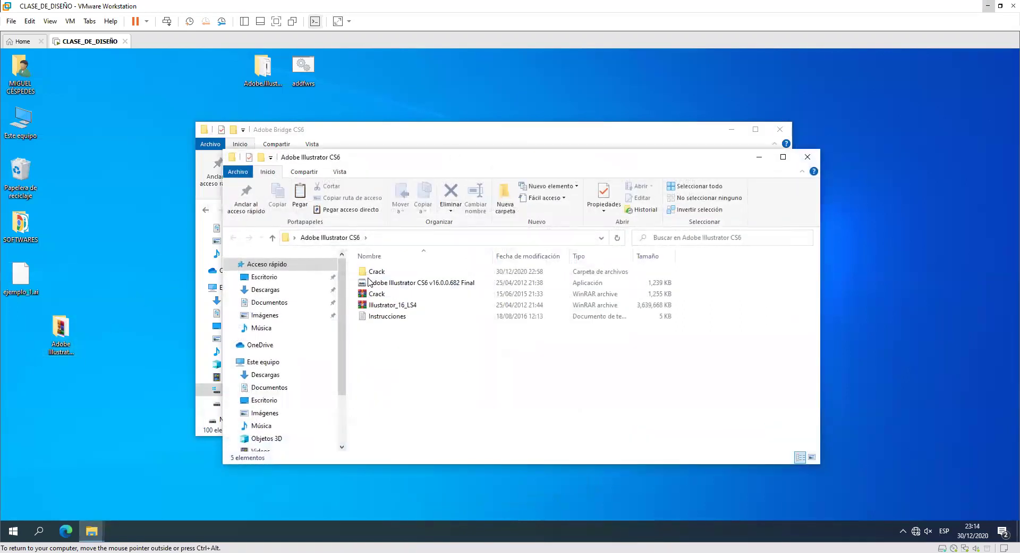
pyautogui.doubleClick(374, 271)
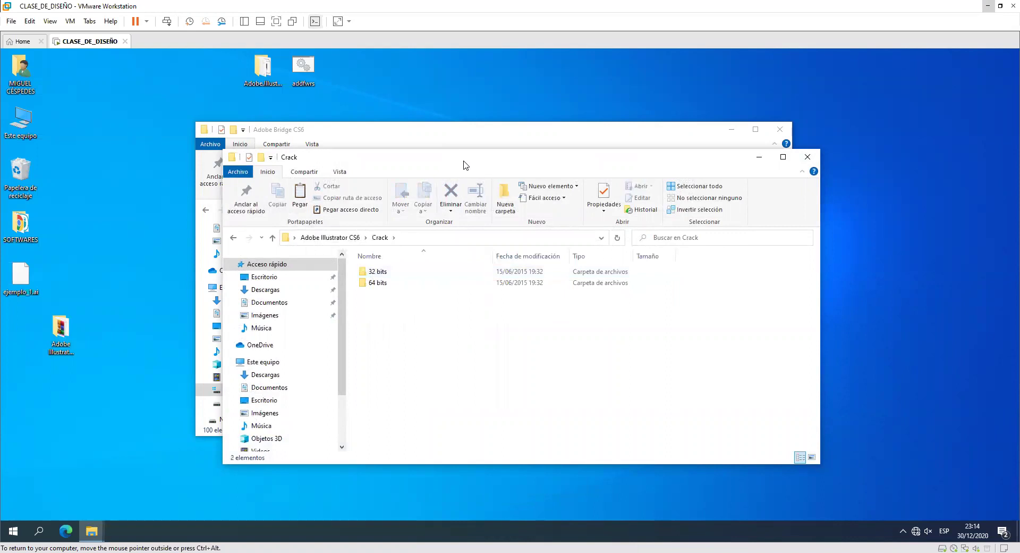
pyautogui.moveTo(464, 165); pyautogui.dragTo(594, 197)
pyautogui.moveTo(562, 134); pyautogui.dragTo(390, 106)
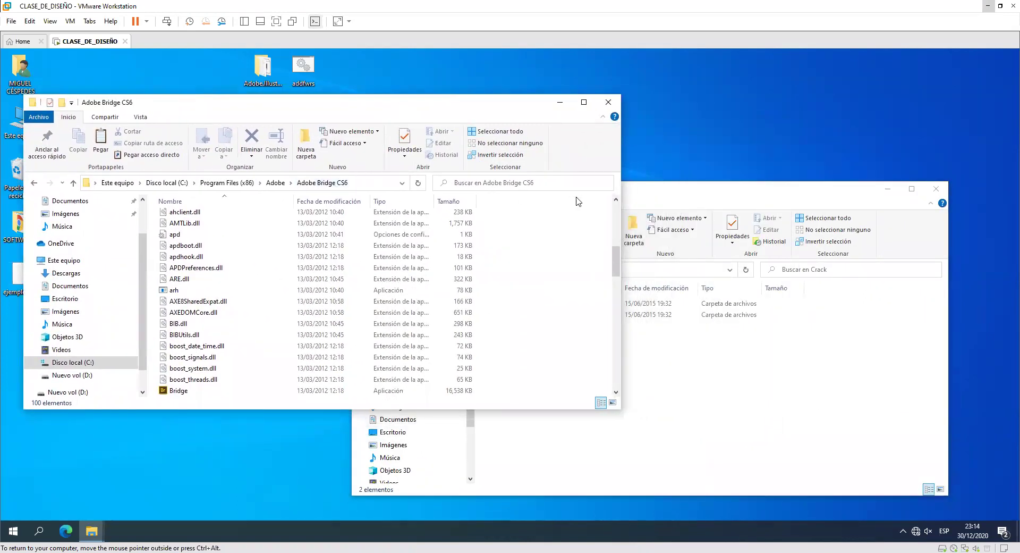
pyautogui.click(667, 201)
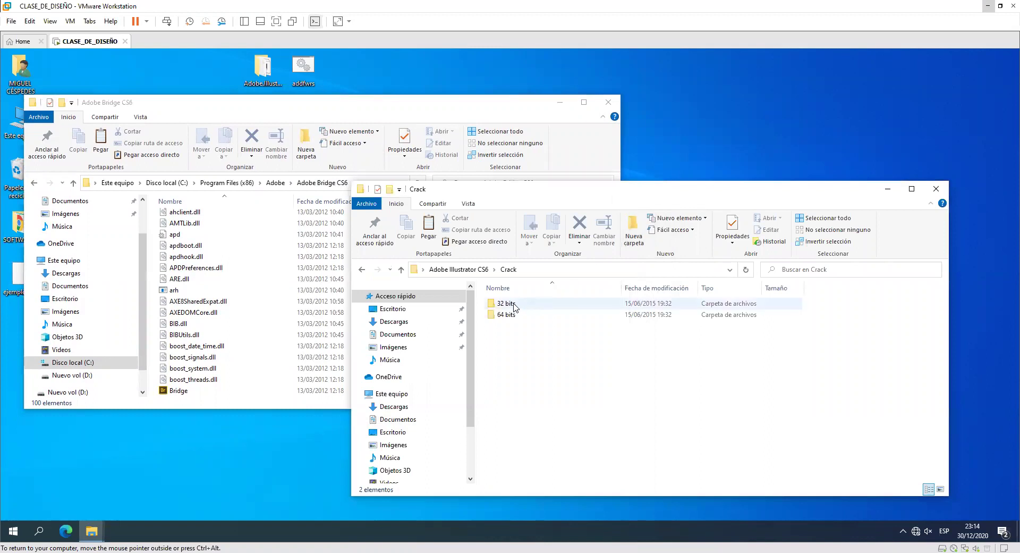
pyautogui.moveTo(520, 209); pyautogui.dragTo(579, 216)
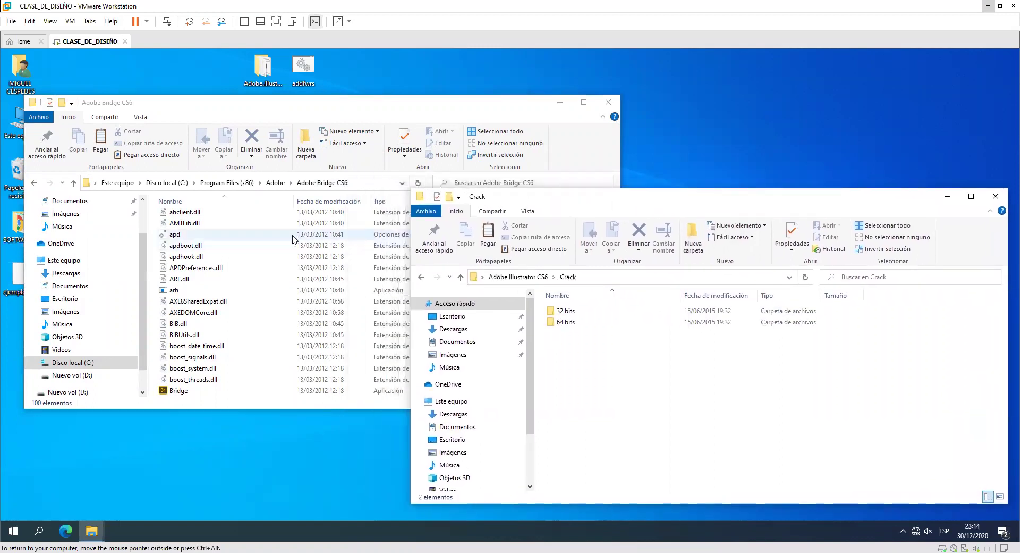
# Close the Adobe Bridge CS6 window and open Disco local (C:) from Este equipo.
pyautogui.click(610, 103)
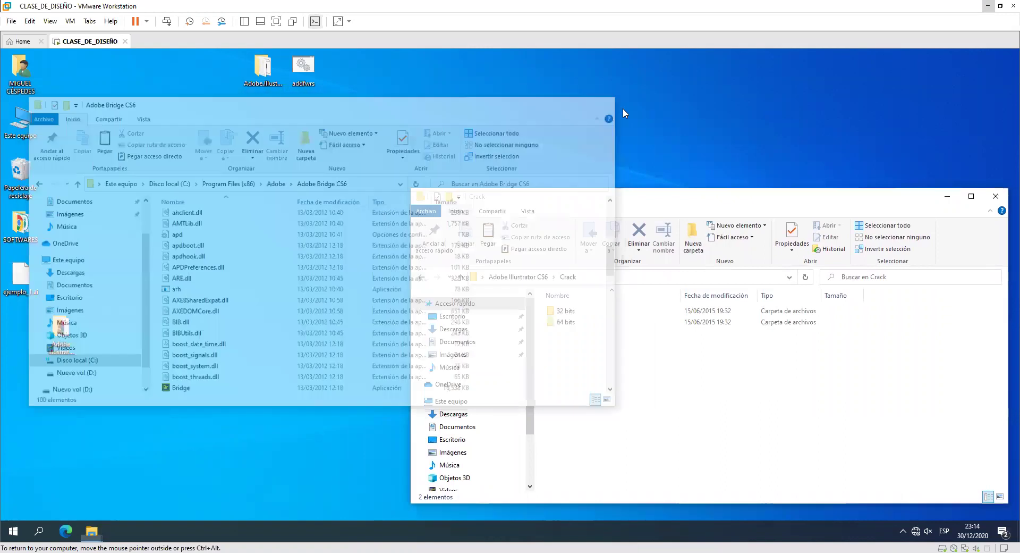
pyautogui.doubleClick(21, 120)
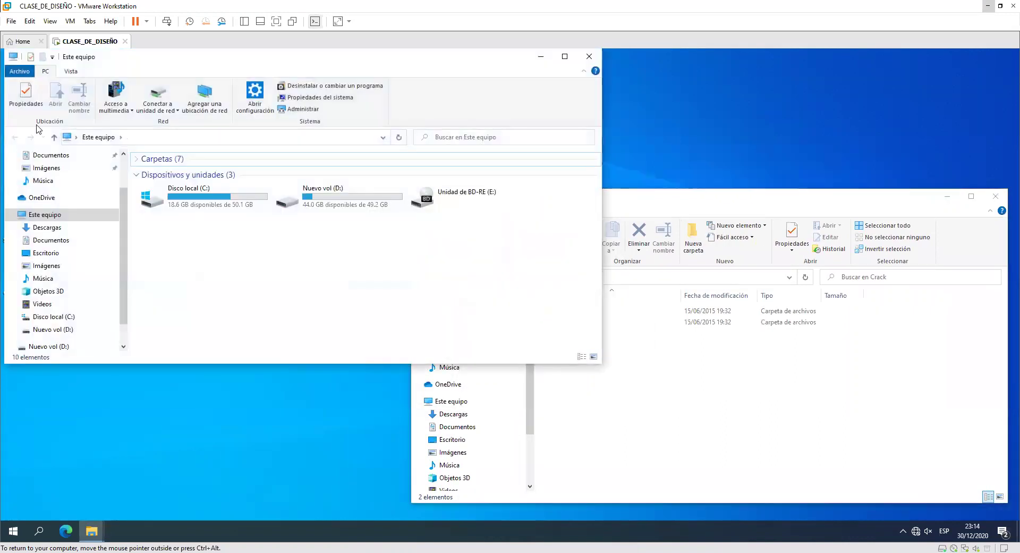
pyautogui.doubleClick(198, 200)
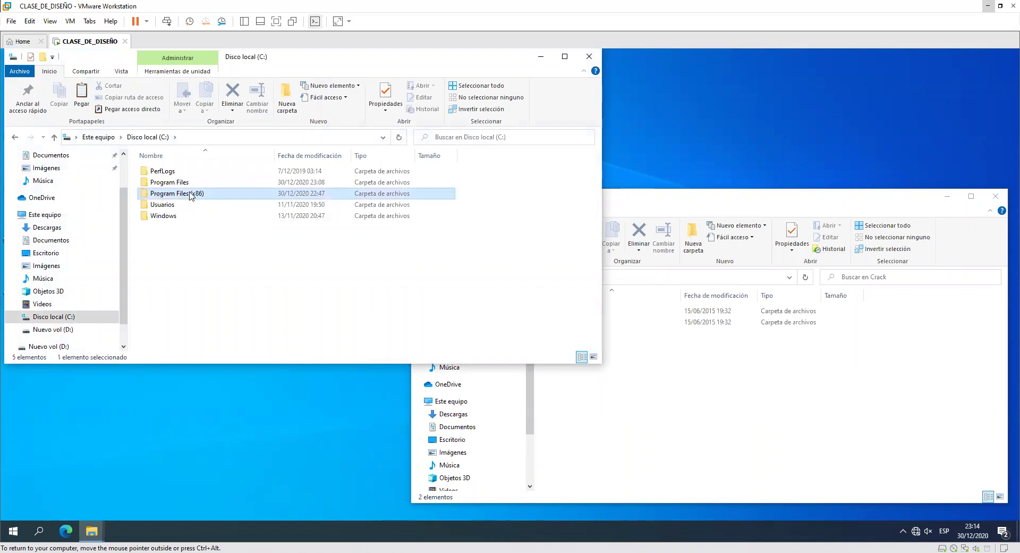
# Browse to C:\Program Files (x86)\Adobe\Adobe Bridge CS6 and open the Crack 32 bits folder.
pyautogui.doubleClick(191, 195)
pyautogui.doubleClick(190, 171)
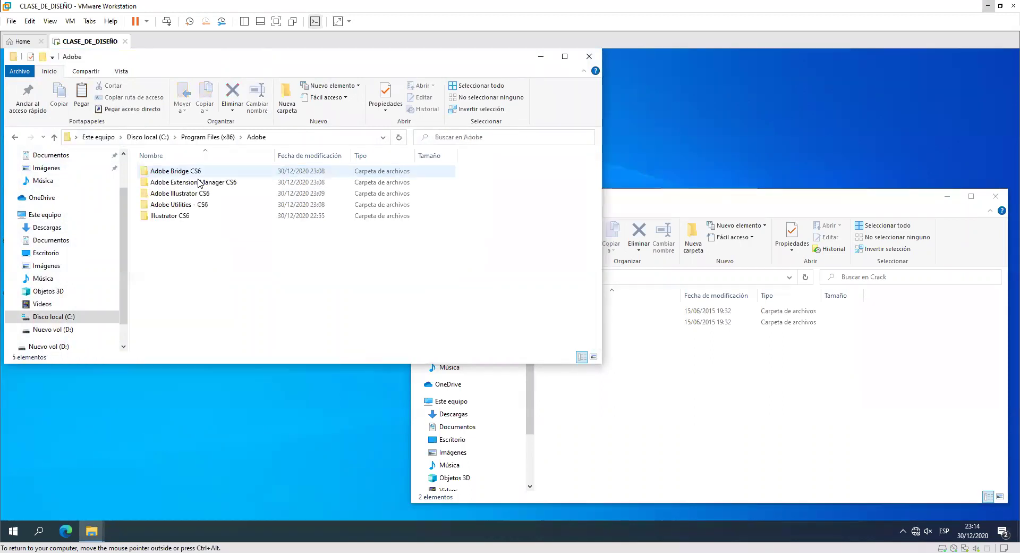
pyautogui.doubleClick(208, 171)
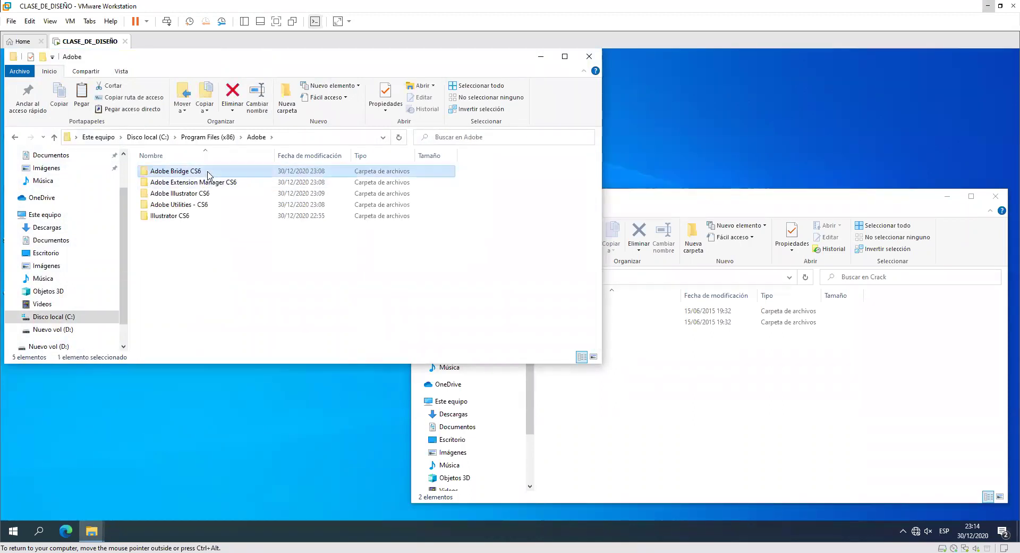
pyautogui.click(718, 345)
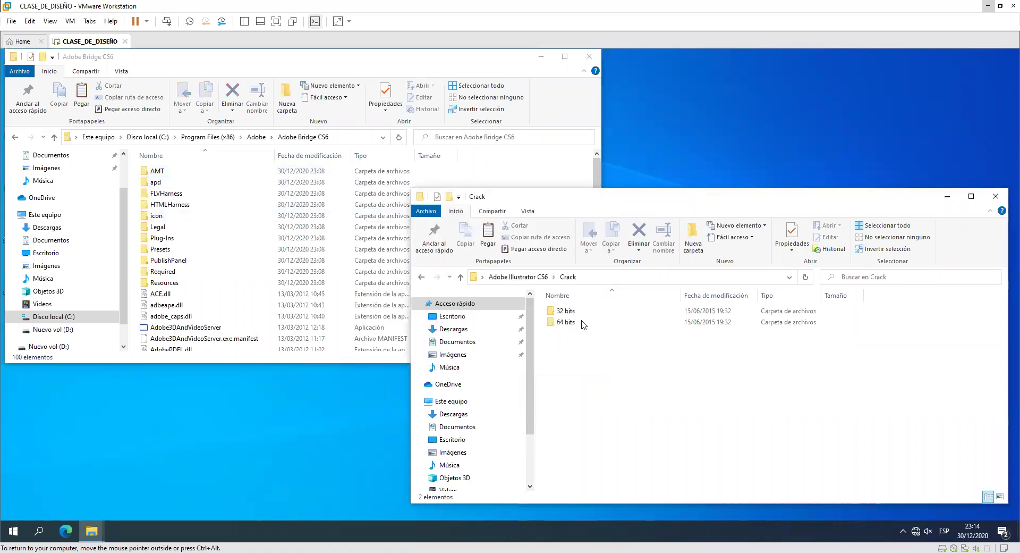
pyautogui.doubleClick(562, 311)
# Copy the 32 bits amtlib.dll into Adobe Bridge CS6, replacing the original with administrator permission.
pyautogui.moveTo(574, 313); pyautogui.dragTo(531, 179)
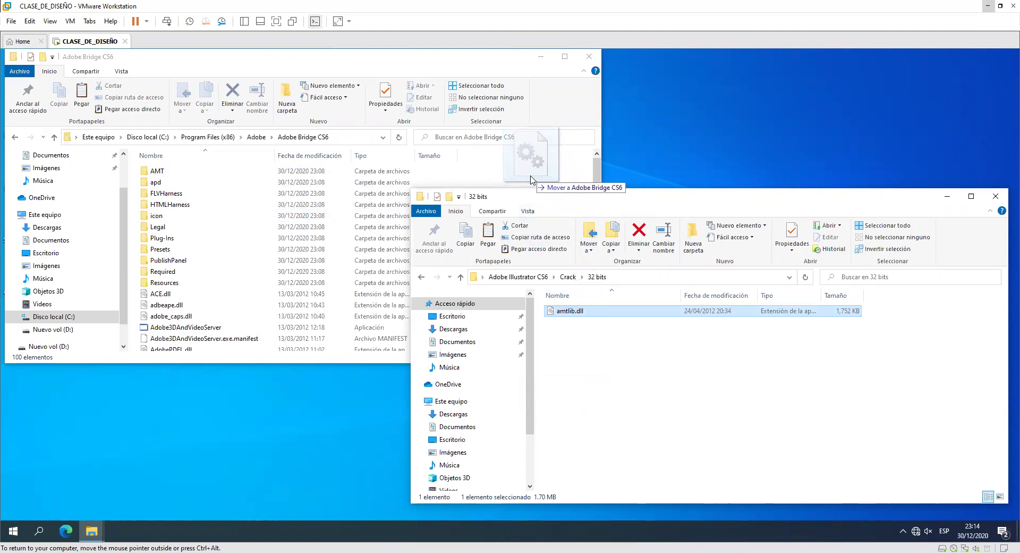
pyautogui.moveTo(531, 179); pyautogui.dragTo(564, 309)
pyautogui.rightClick(569, 310)
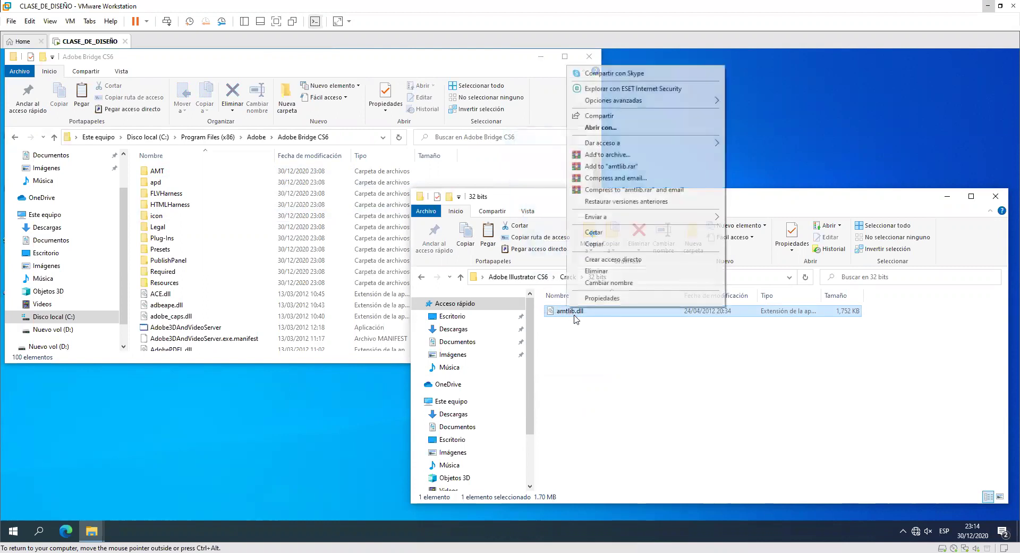
pyautogui.click(613, 249)
pyautogui.rightClick(537, 175)
pyautogui.click(577, 247)
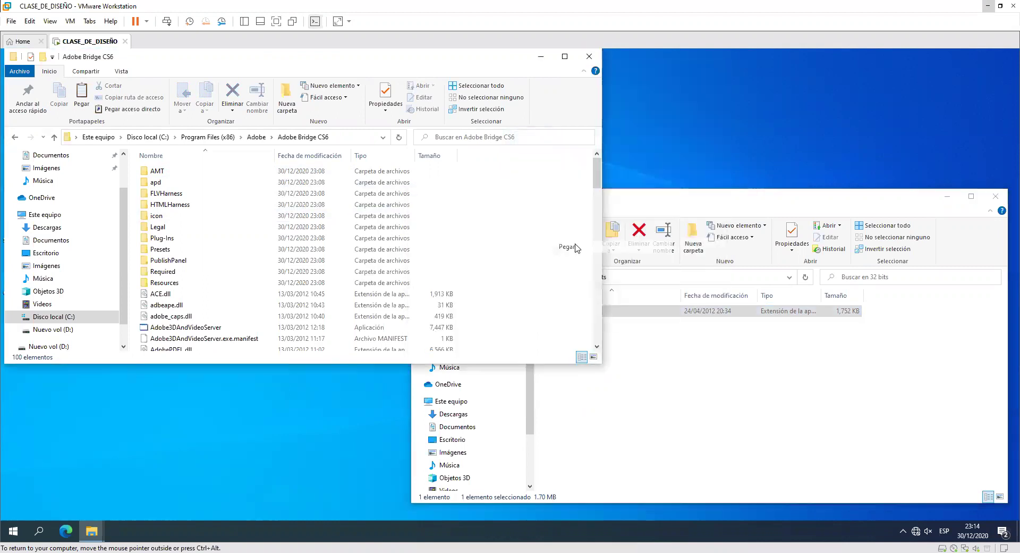
pyautogui.click(540, 207)
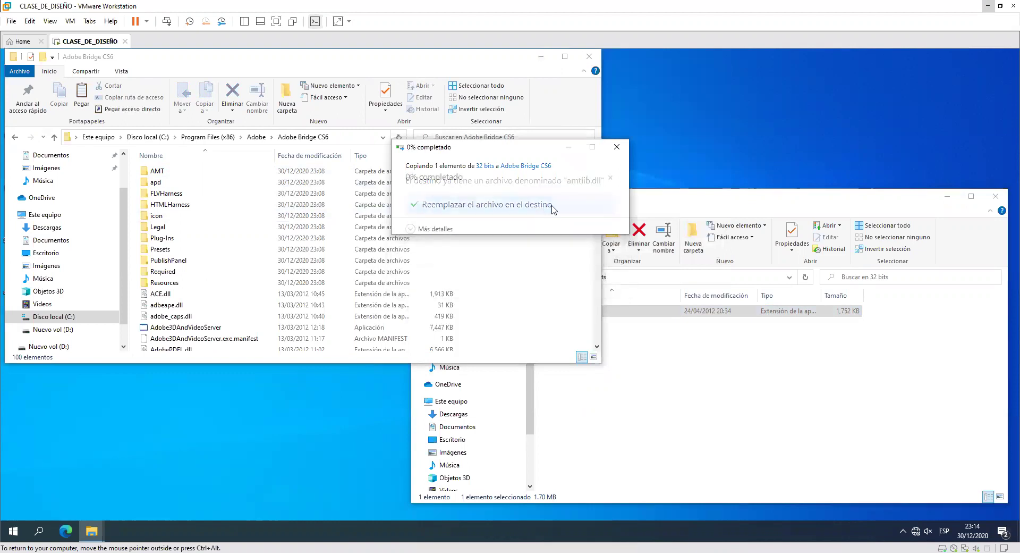
pyautogui.click(478, 228)
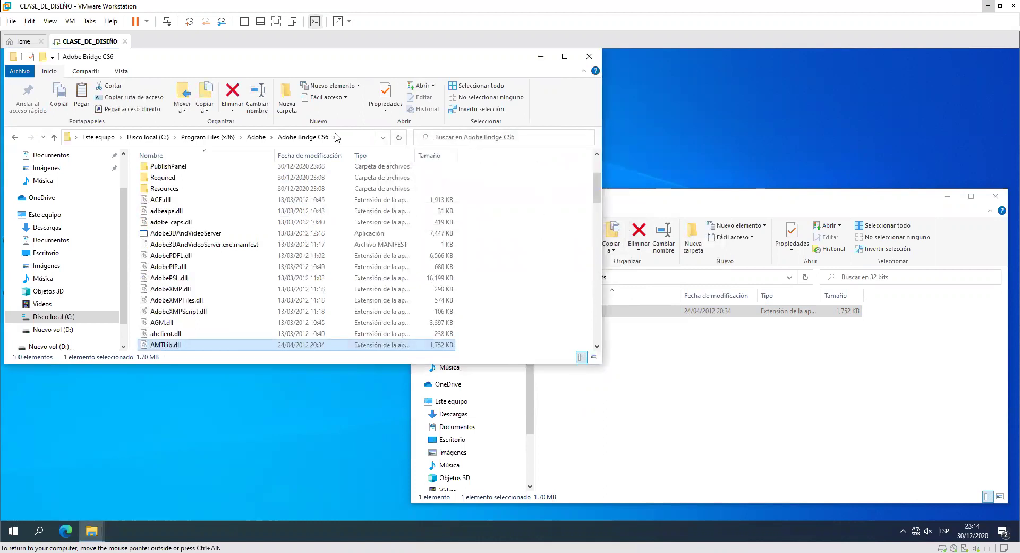
# Follow the Start menu's Adobe Bridge CS6 (64bit) shortcut to its install folder under Program Files\Adobe.
pyautogui.click(589, 56)
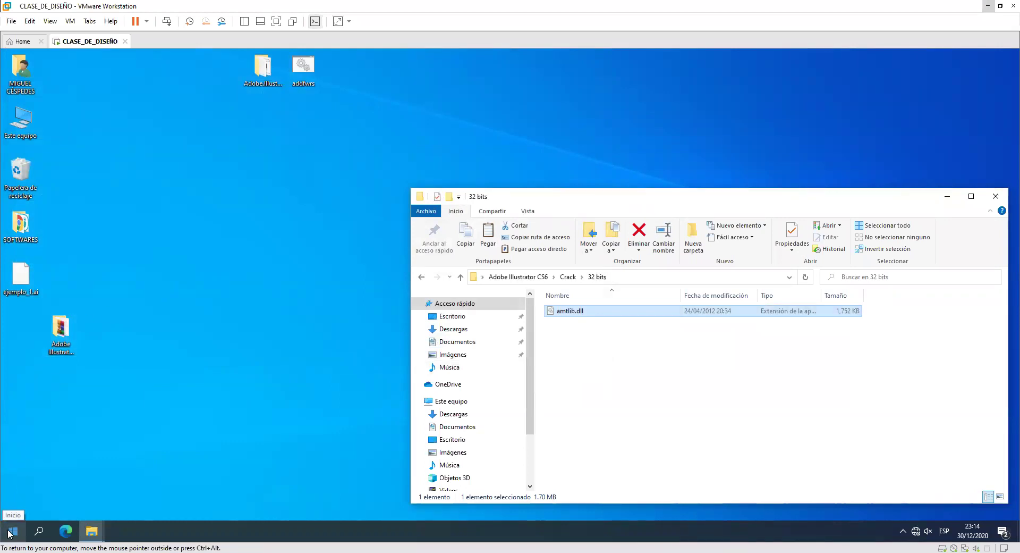
pyautogui.click(9, 533)
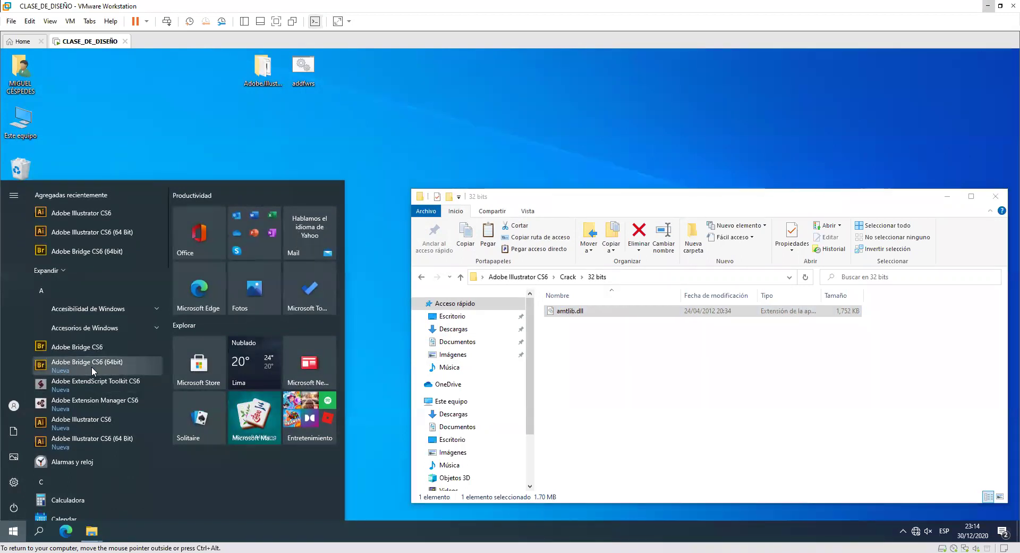
pyautogui.rightClick(92, 366)
pyautogui.moveTo(151, 394)
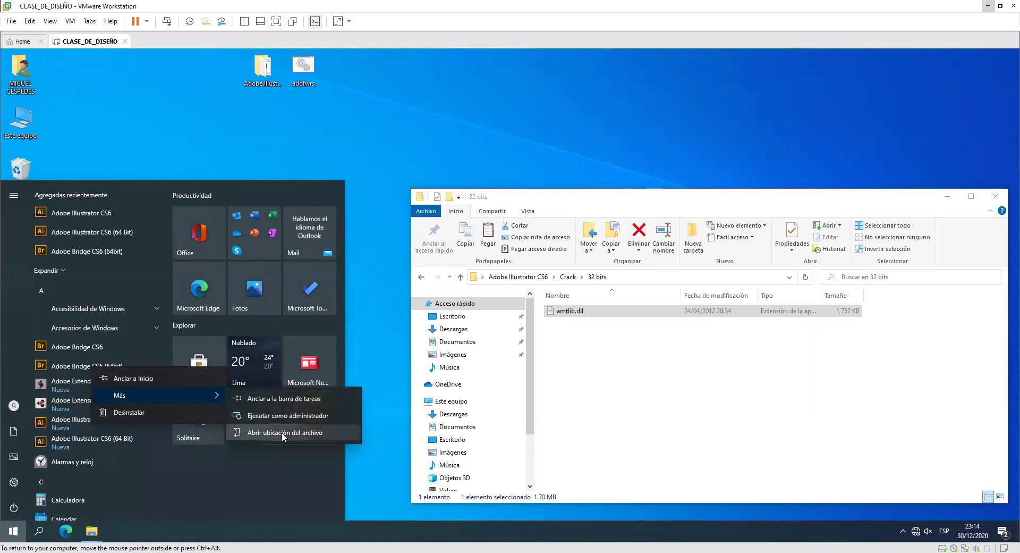
pyautogui.click(282, 432)
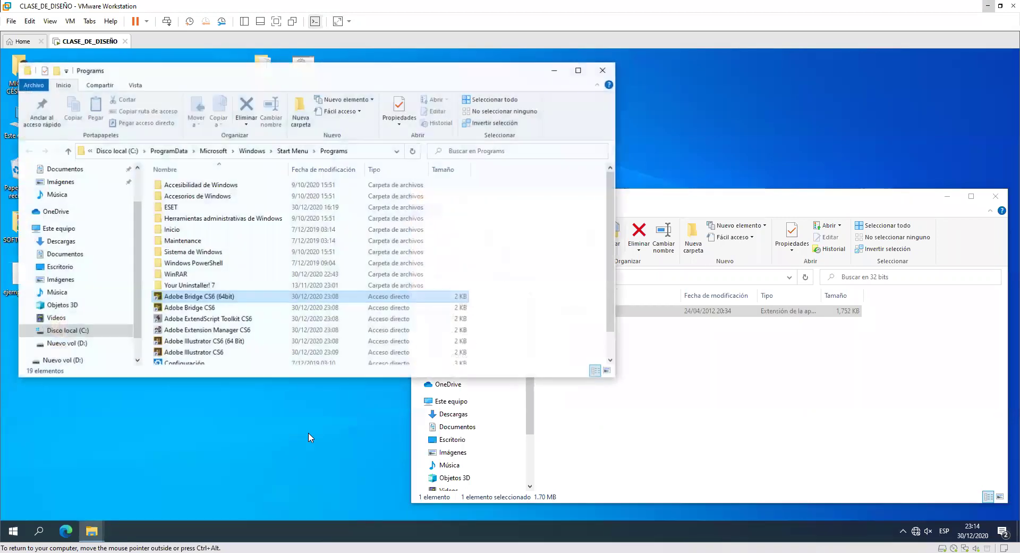
pyautogui.rightClick(227, 297)
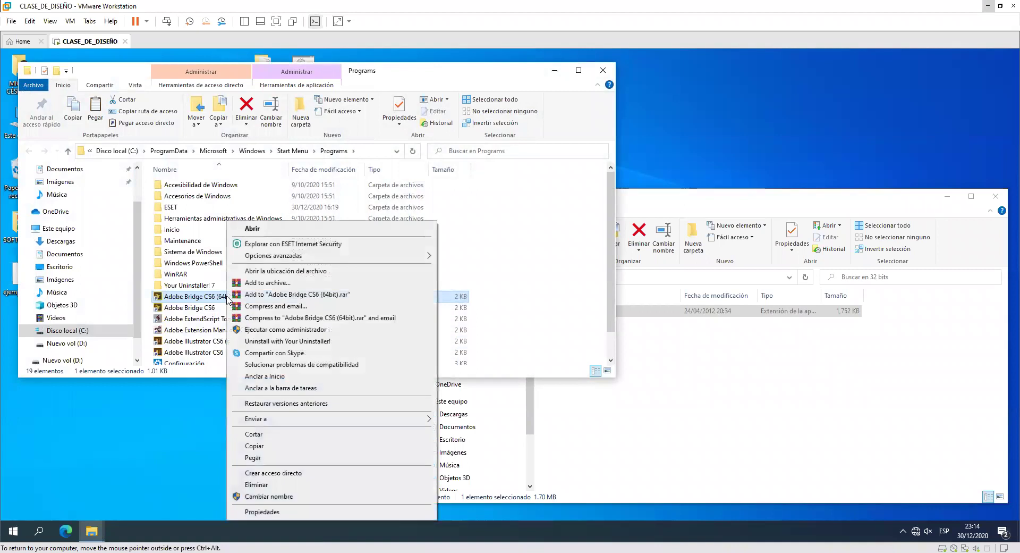
pyautogui.click(292, 271)
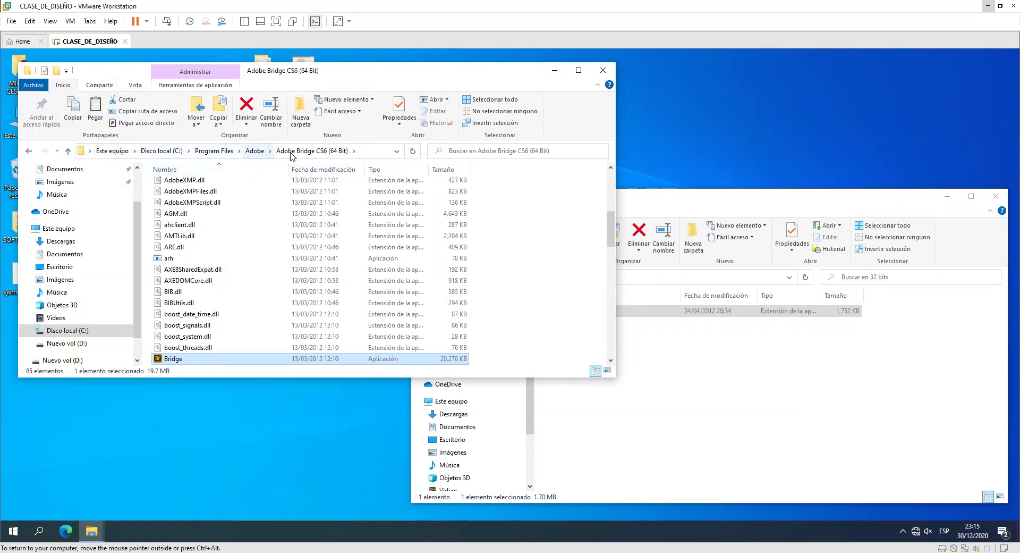
# Open Crack\64 bits and browse another window to C:\Program Files\Adobe\Adobe Bridge CS6 (64 Bit).
pyautogui.click(677, 219)
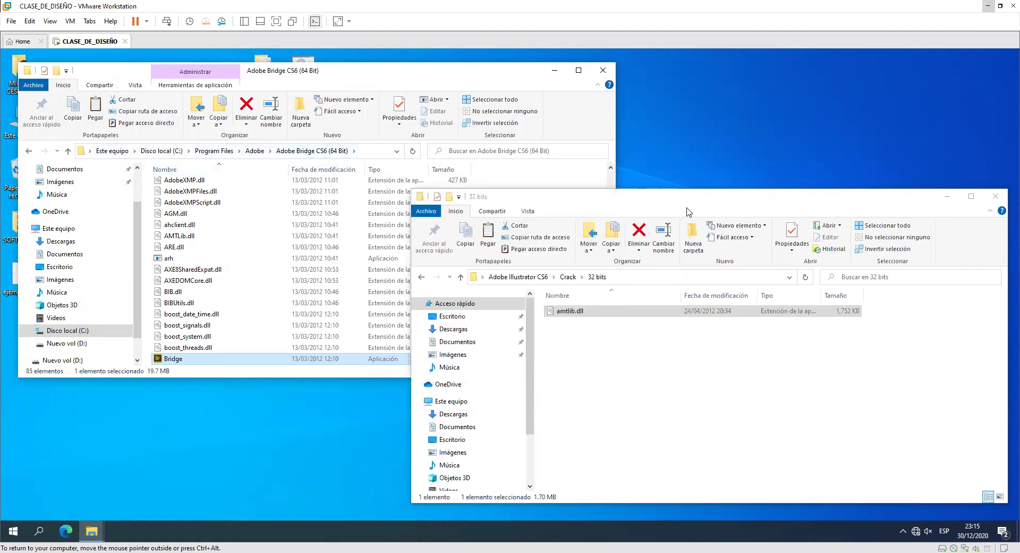
pyautogui.click(568, 276)
pyautogui.doubleClick(566, 322)
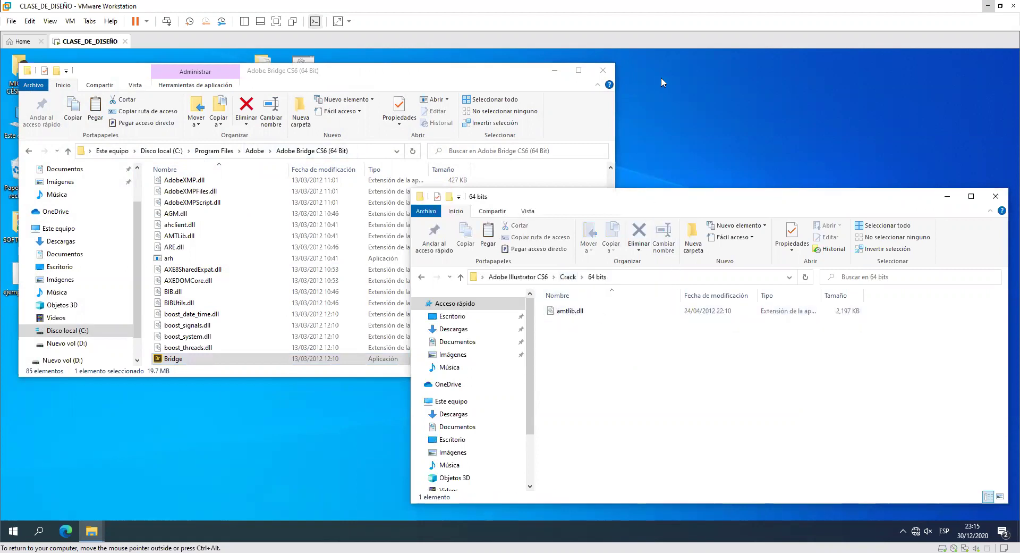
pyautogui.click(603, 70)
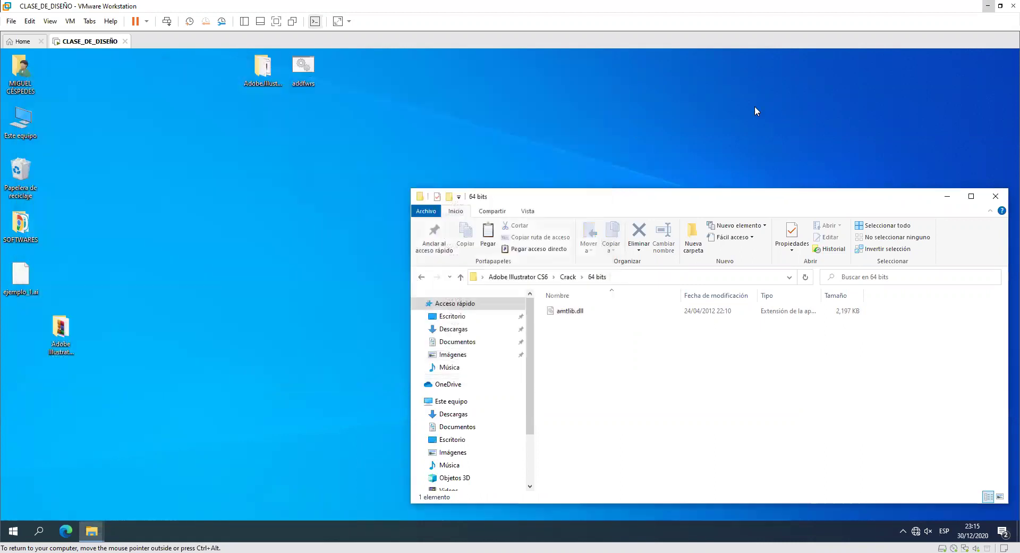
pyautogui.doubleClick(21, 122)
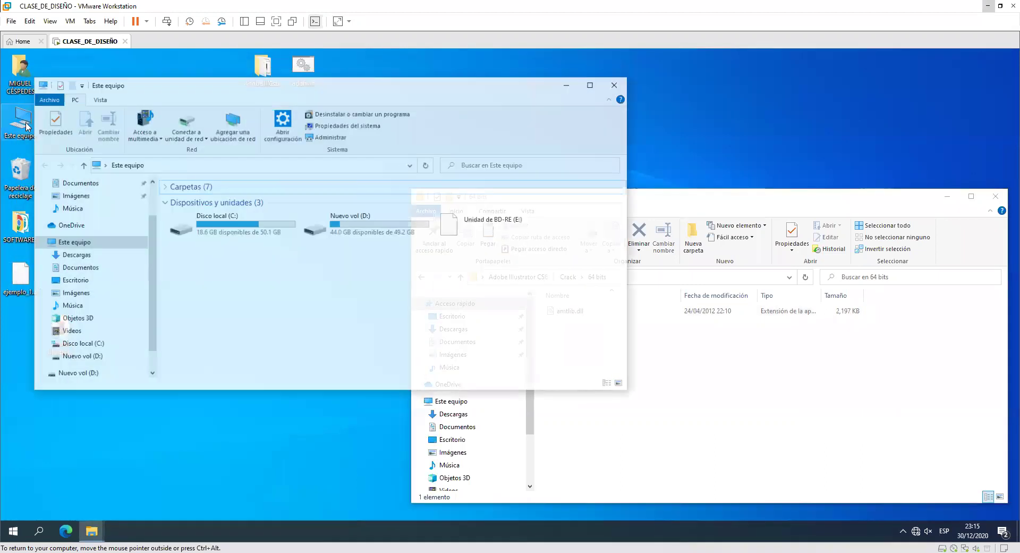
pyautogui.doubleClick(252, 226)
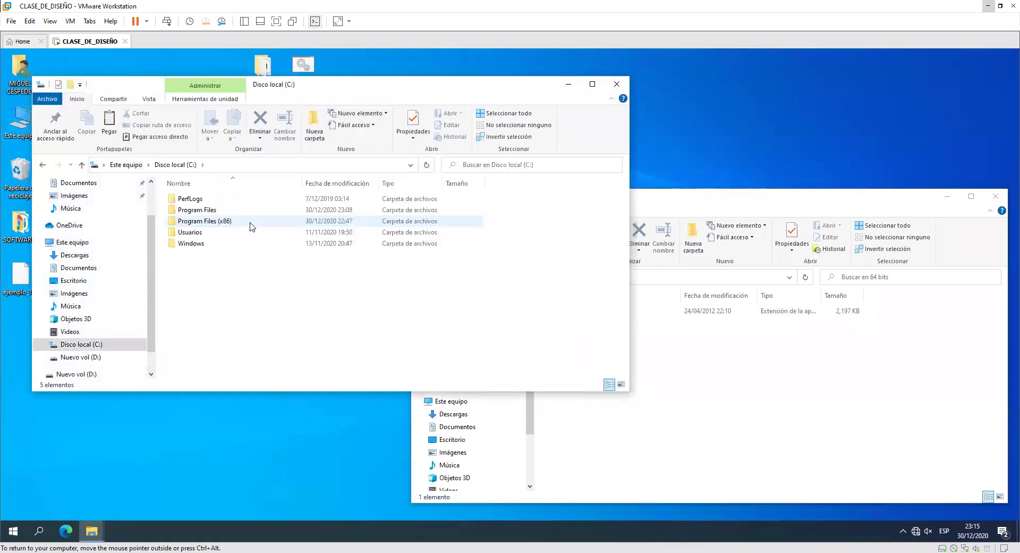
pyautogui.moveTo(197, 209)
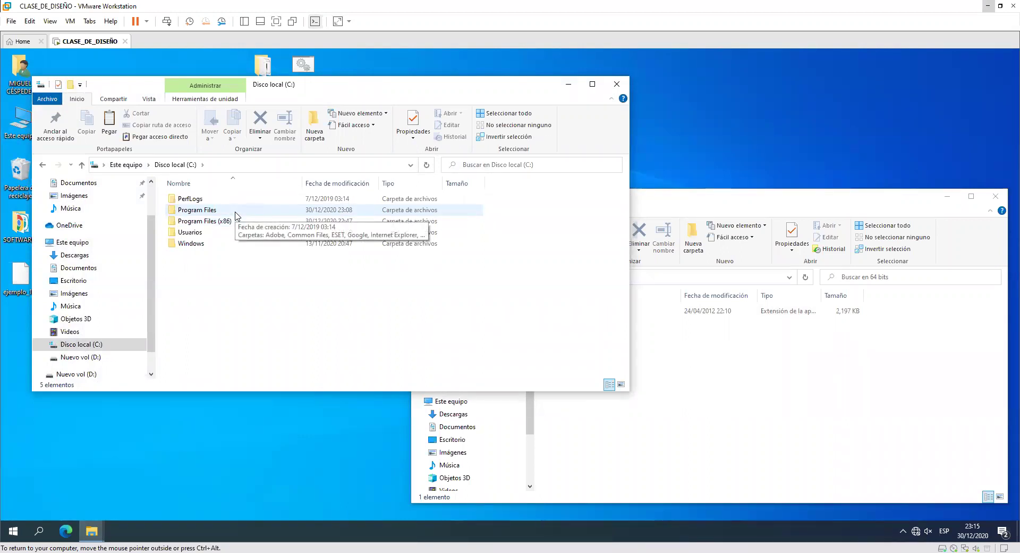
pyautogui.doubleClick(235, 212)
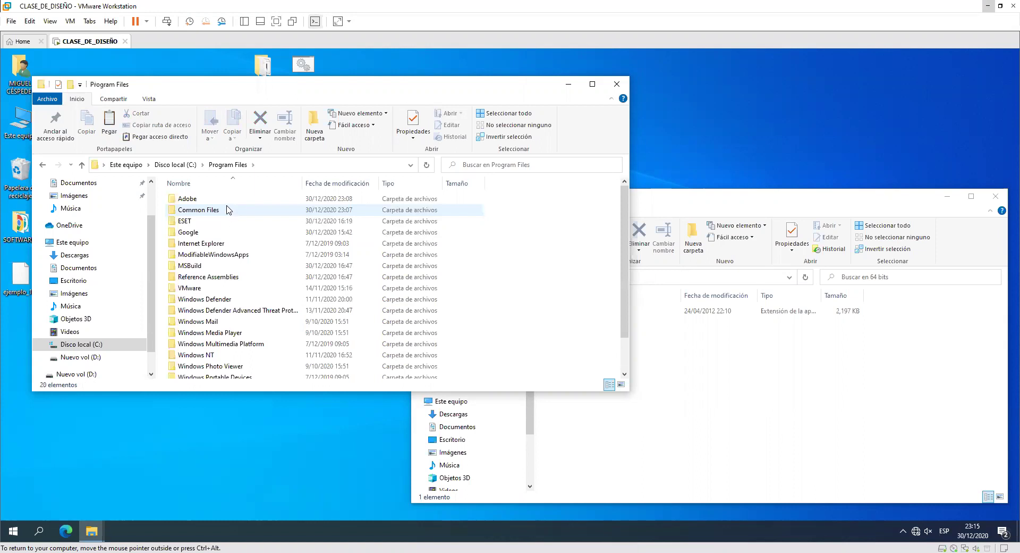
pyautogui.doubleClick(219, 202)
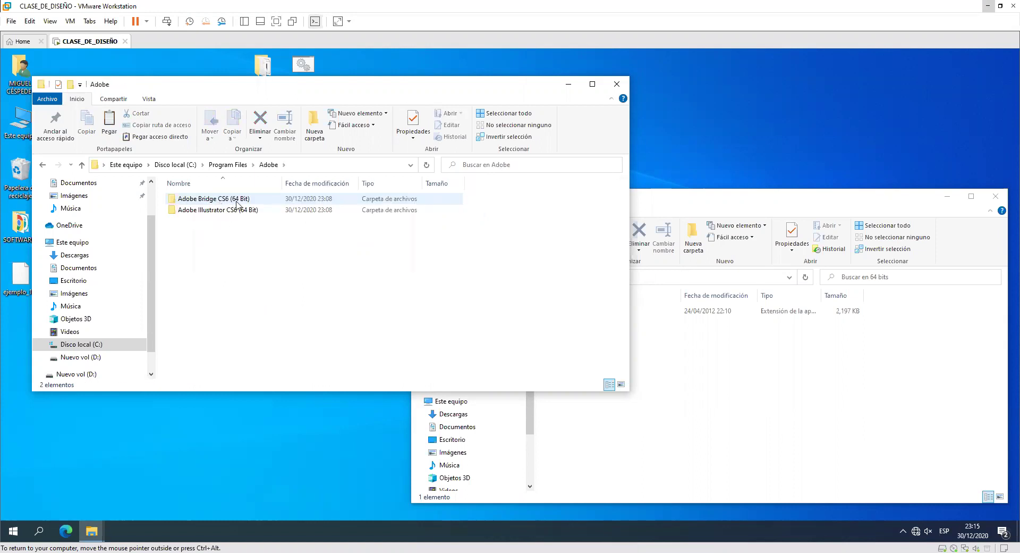
pyautogui.doubleClick(253, 201)
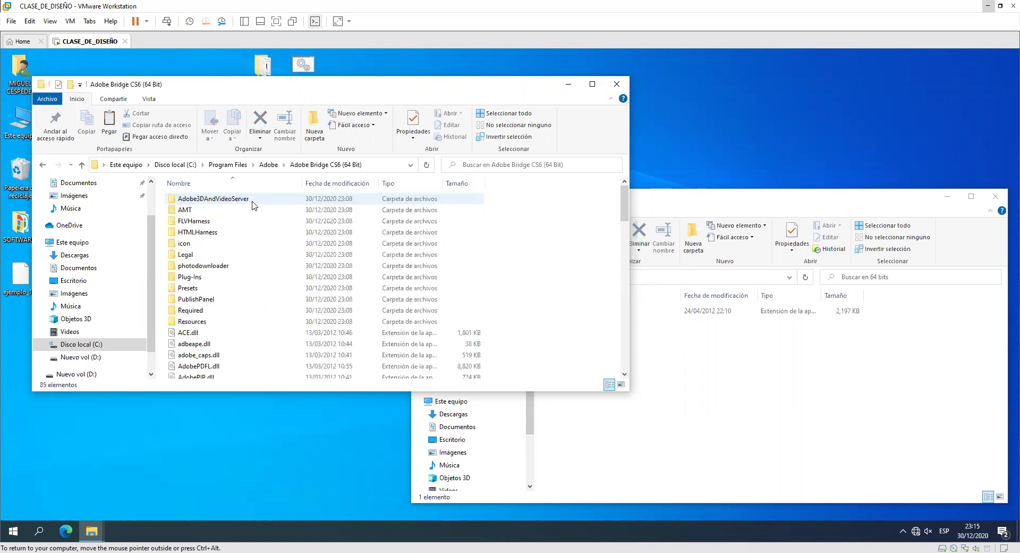
# Replace Bridge CS6 (64 Bit)'s amtlib.dll with the 64 bits crack copy, then close both windows.
pyautogui.click(789, 380)
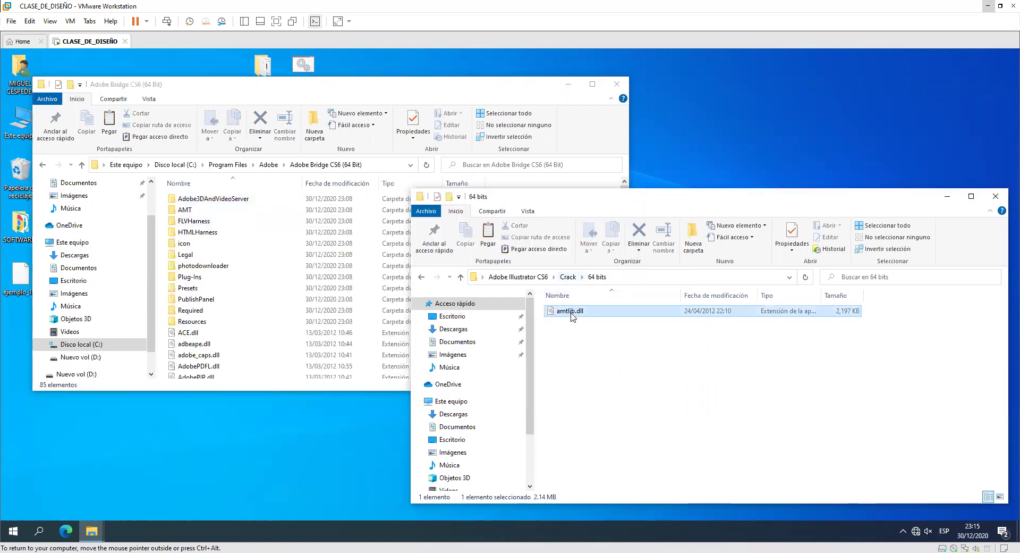
pyautogui.rightClick(572, 316)
pyautogui.click(582, 249)
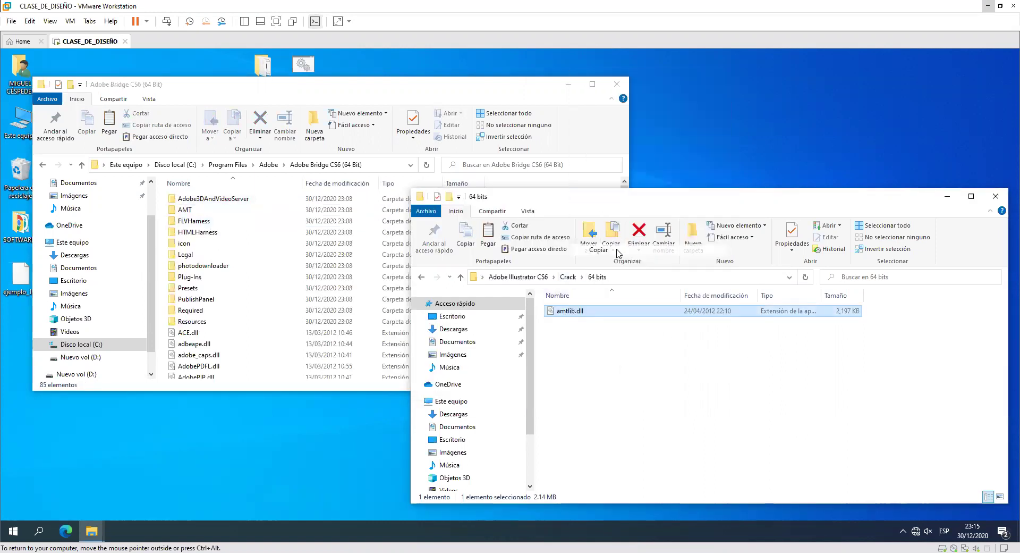
pyautogui.click(553, 146)
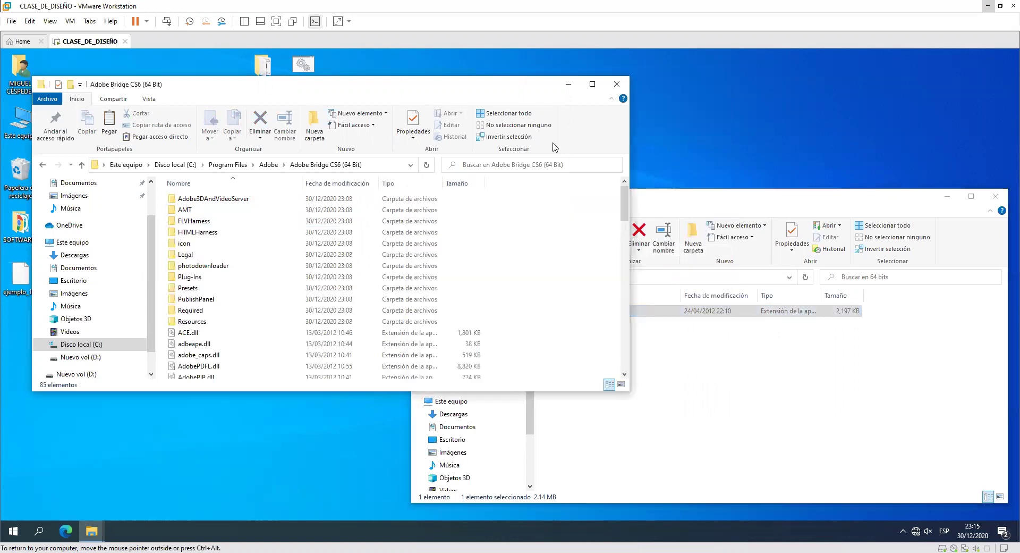
pyautogui.rightClick(535, 235)
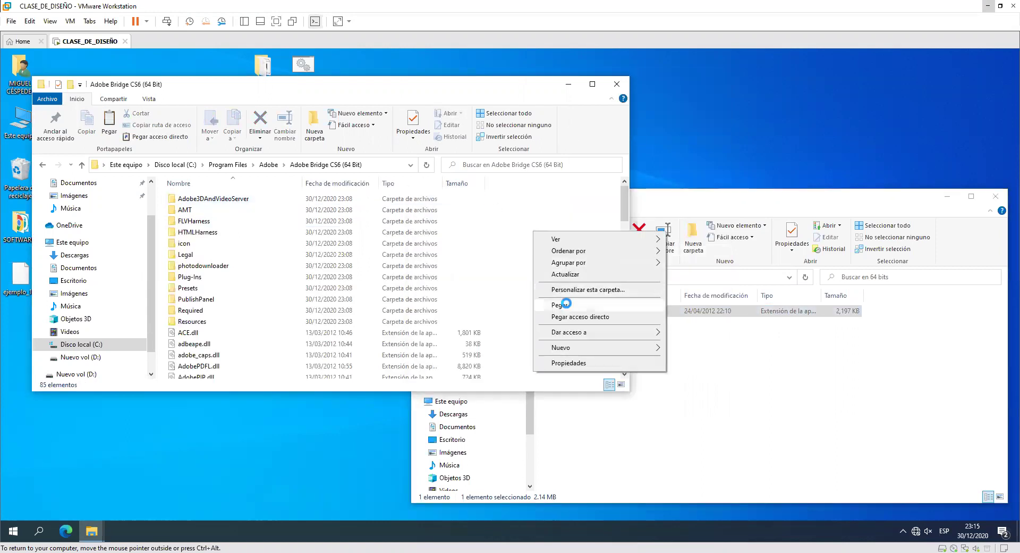
pyautogui.click(567, 306)
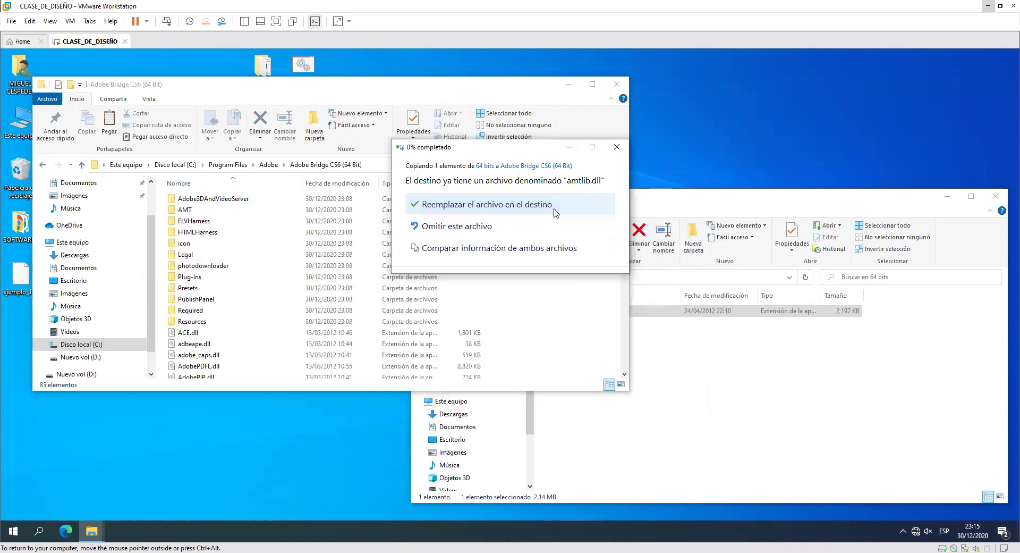
pyautogui.click(520, 208)
pyautogui.click(458, 224)
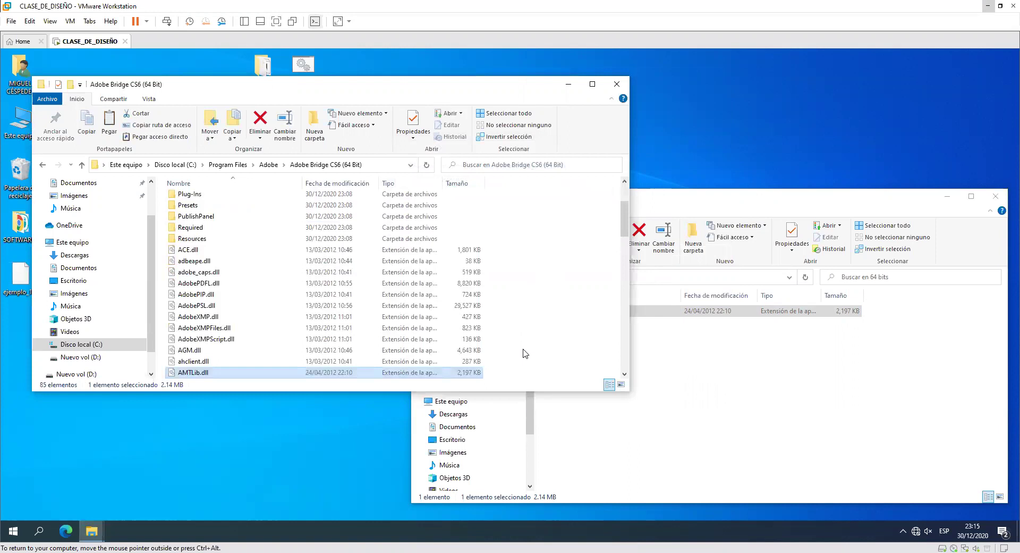
pyautogui.click(617, 84)
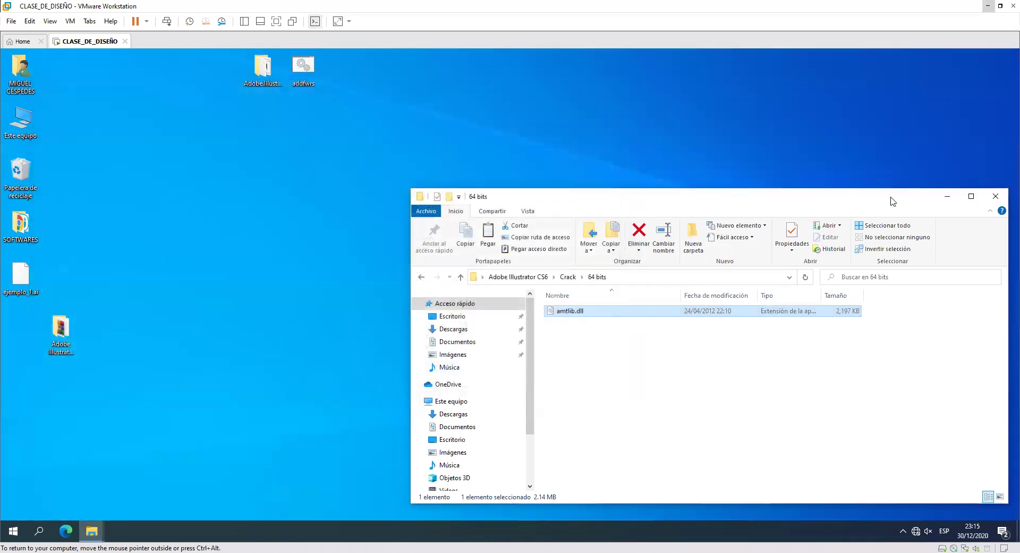
pyautogui.click(995, 203)
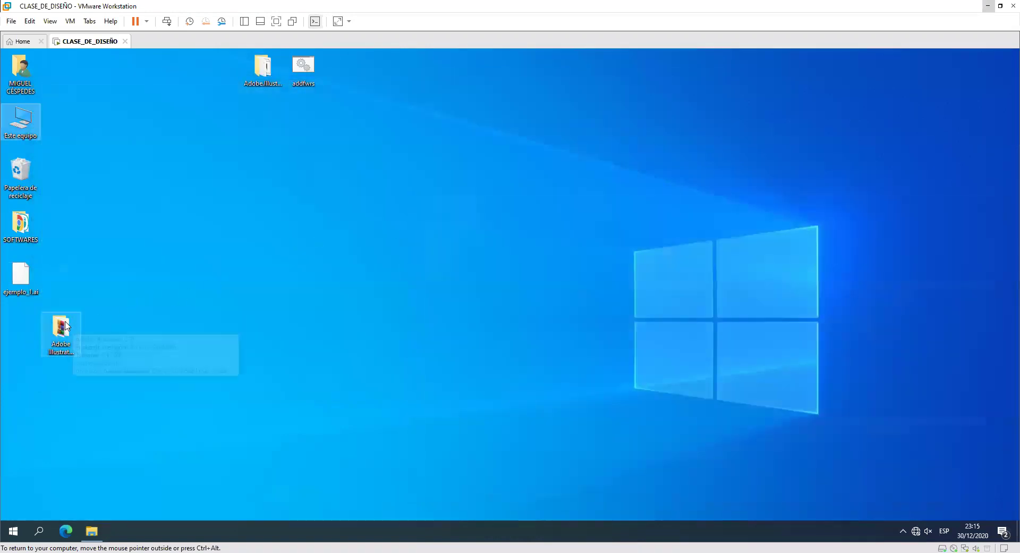
# Delete the desktop Adobe Illustrator CS6 folder, then view and close Illustrator CS6's install folder via its Start shortcut.
pyautogui.rightClick(66, 325)
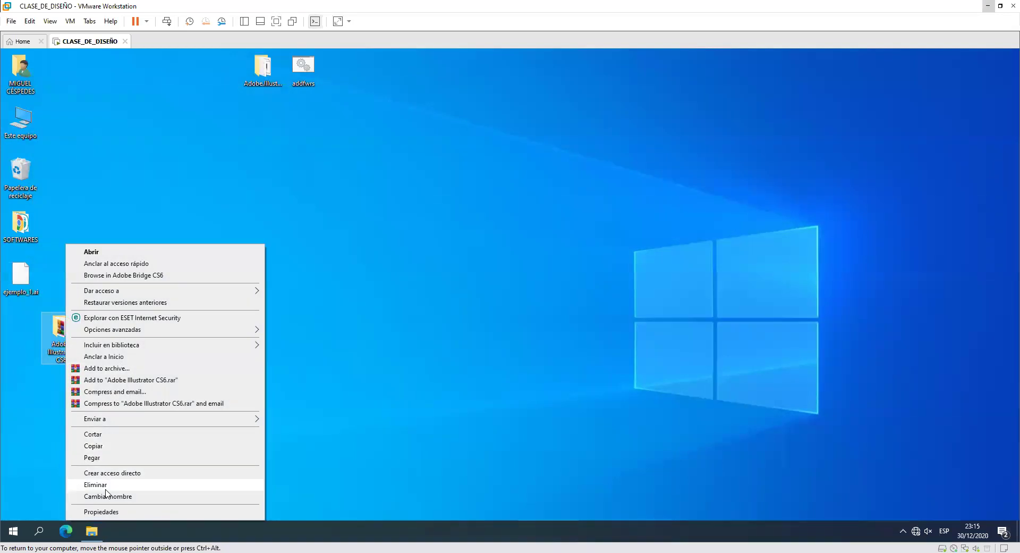
pyautogui.click(105, 484)
pyautogui.click(14, 529)
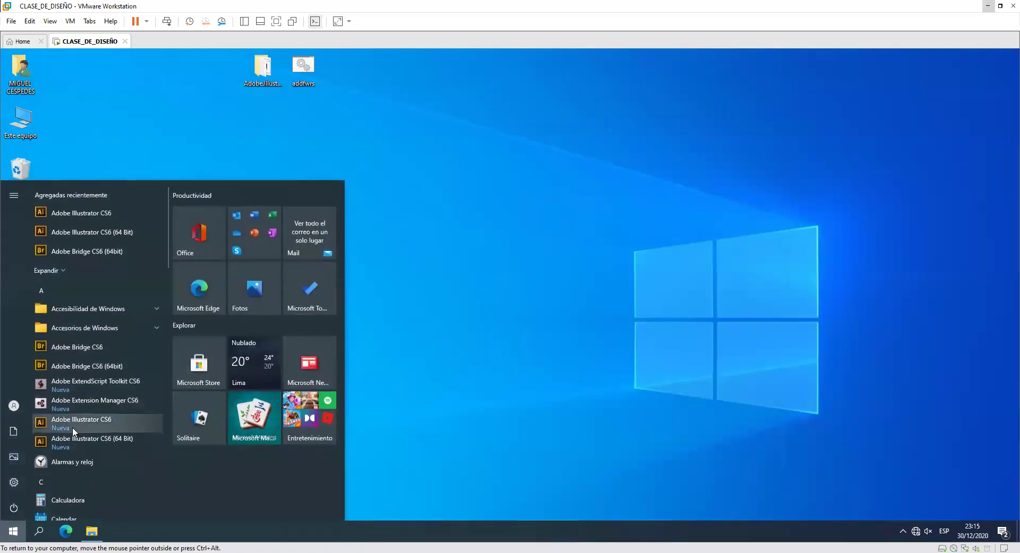
pyautogui.rightClick(73, 426)
pyautogui.moveTo(102, 452)
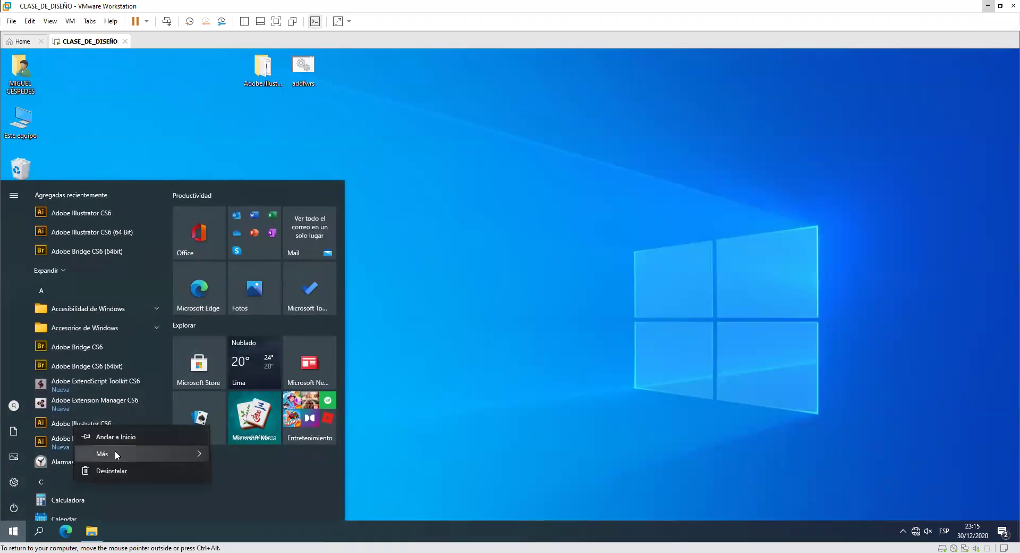
pyautogui.click(291, 492)
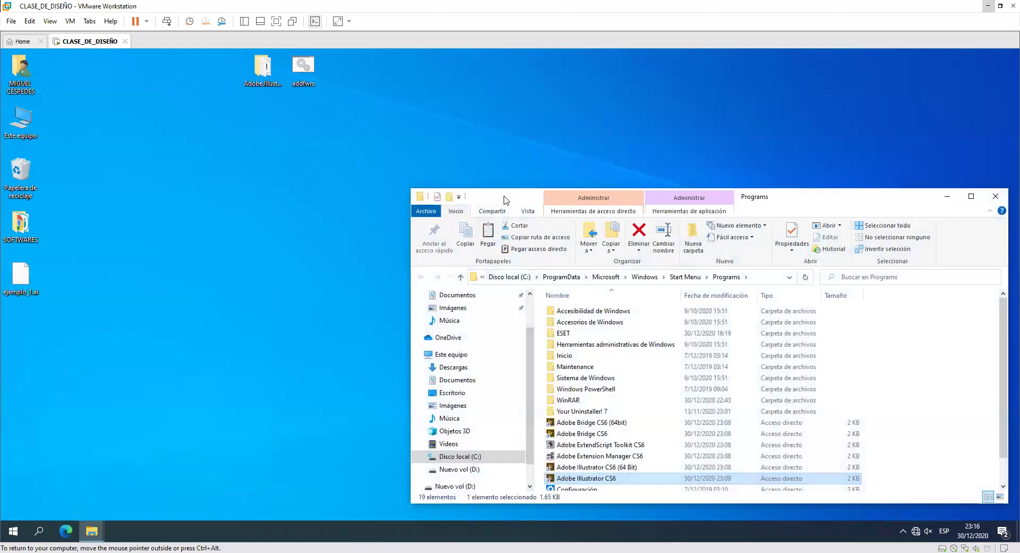
pyautogui.doubleClick(505, 200)
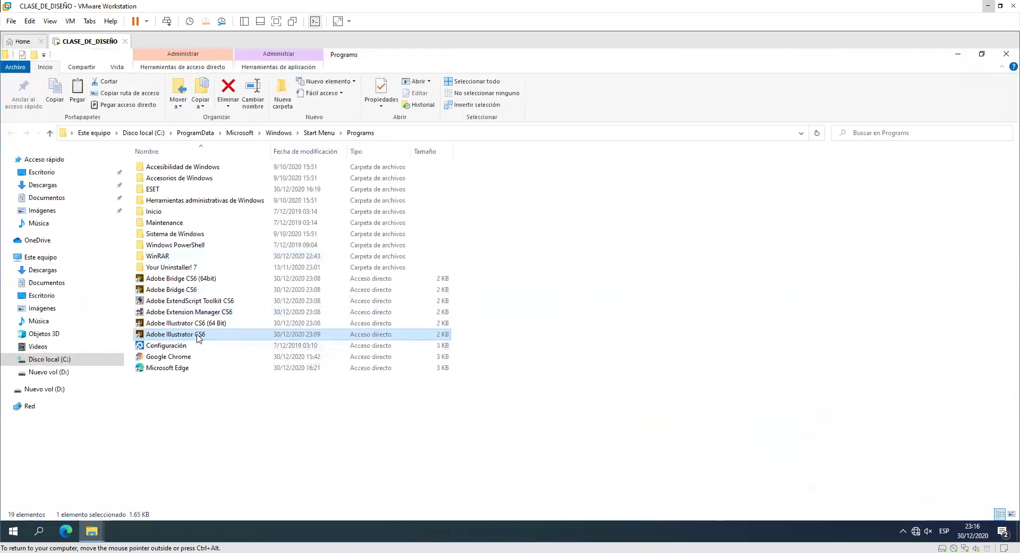
pyautogui.rightClick(198, 339)
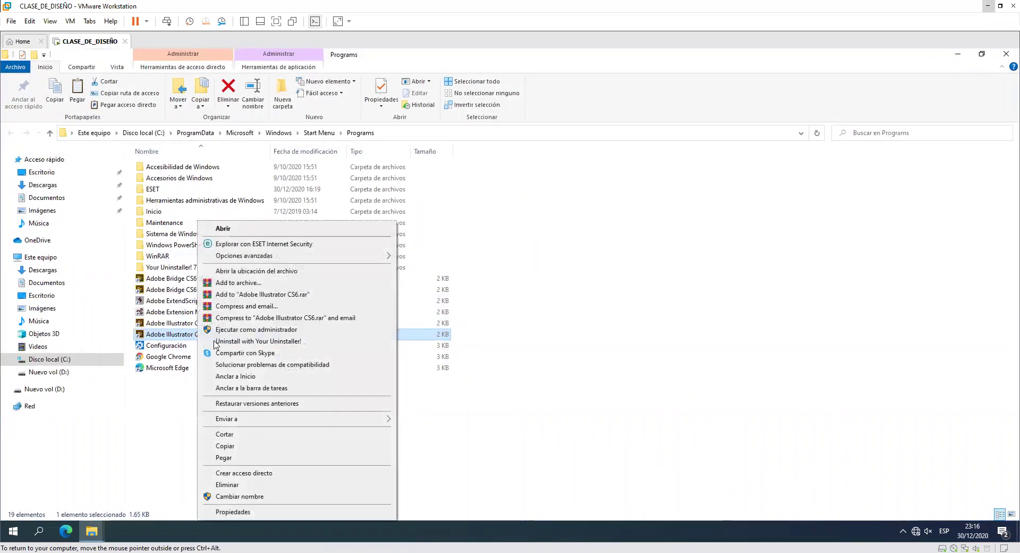
pyautogui.click(283, 271)
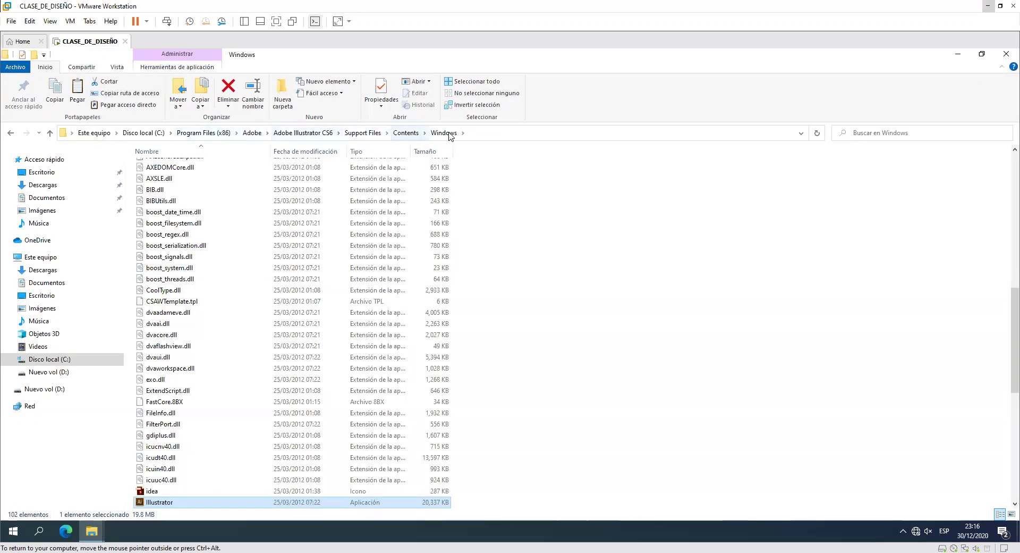
pyautogui.click(997, 56)
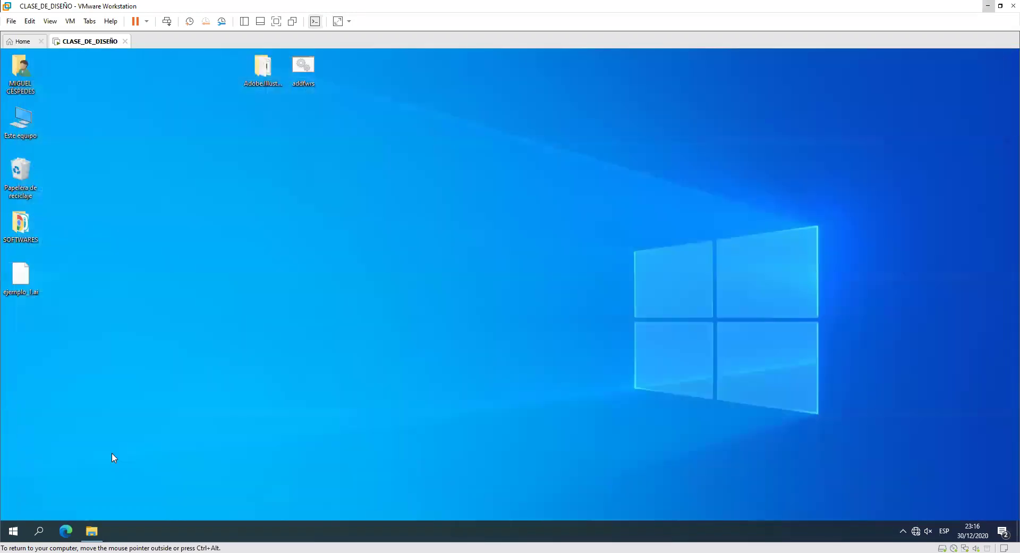
# Follow the Start menu's Illustrator CS6 (64 Bit) shortcut to its install folder, then close File Explorer.
pyautogui.click(14, 530)
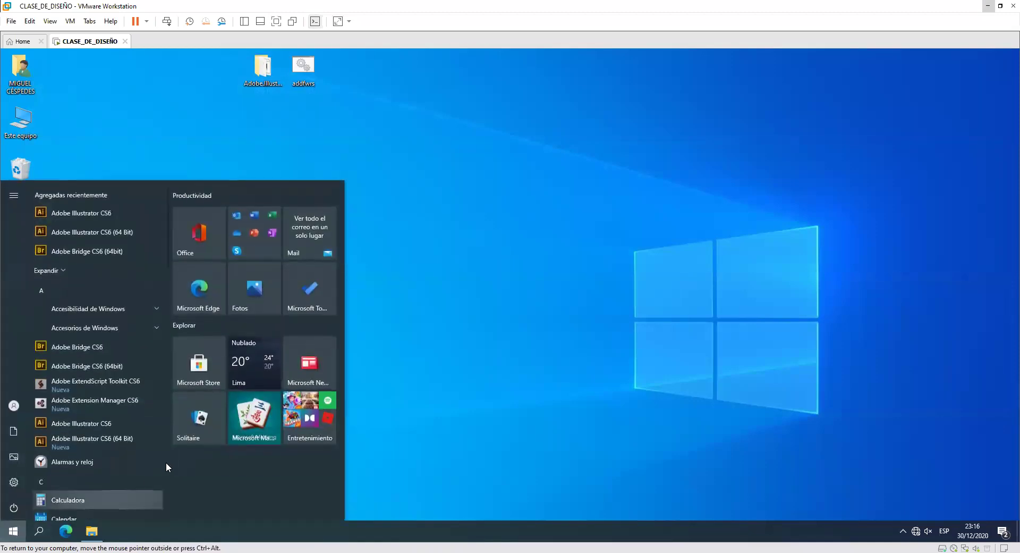
pyautogui.rightClick(95, 436)
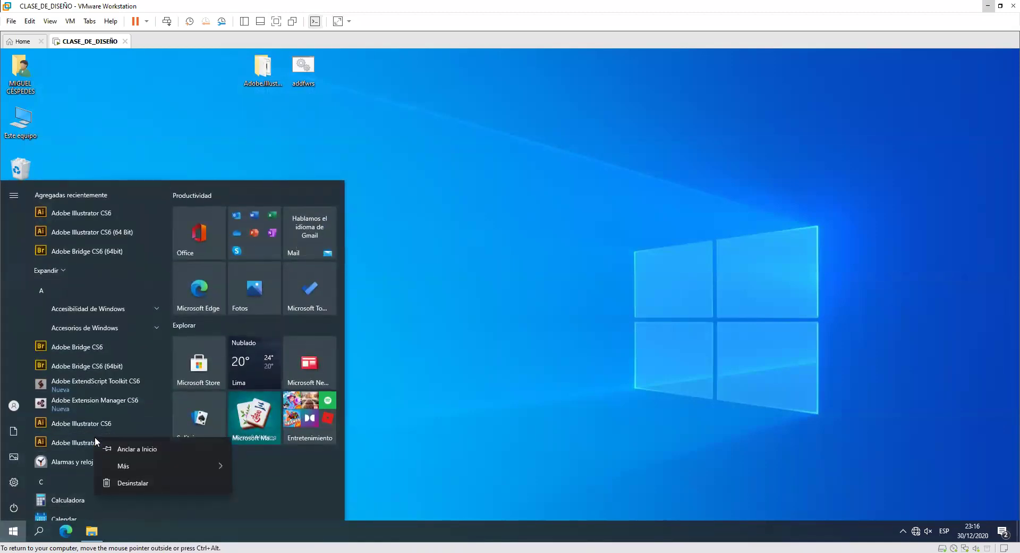
pyautogui.moveTo(160, 465)
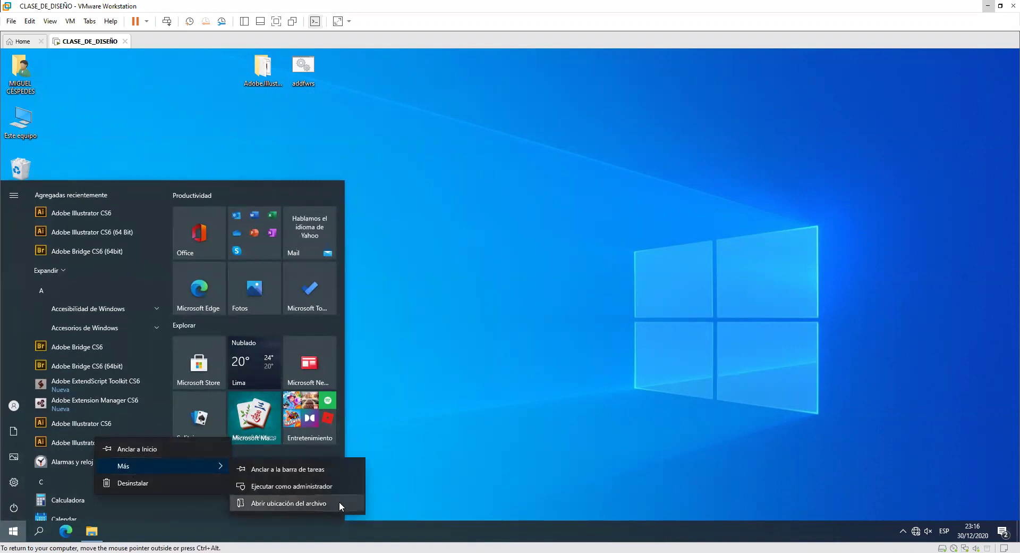
pyautogui.click(339, 502)
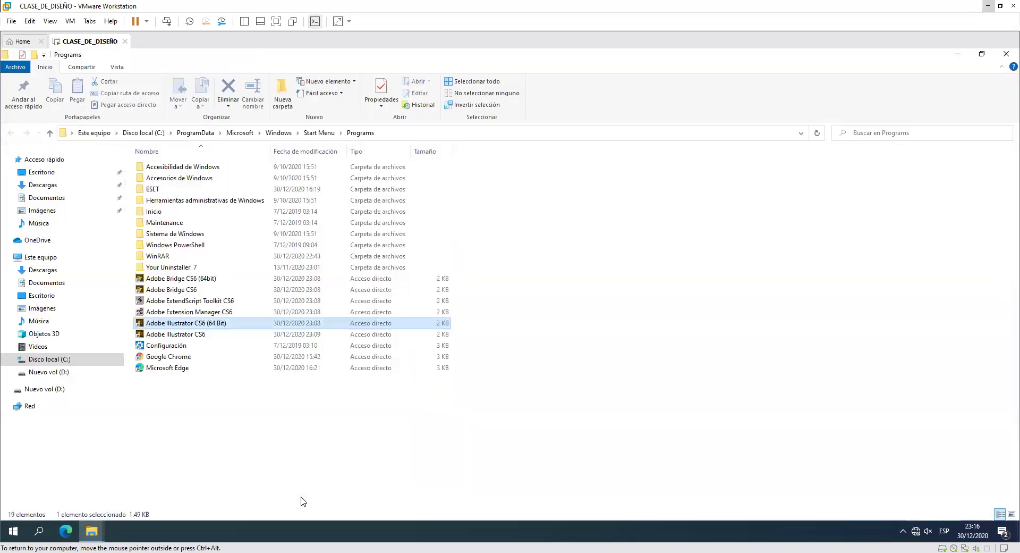
pyautogui.rightClick(219, 323)
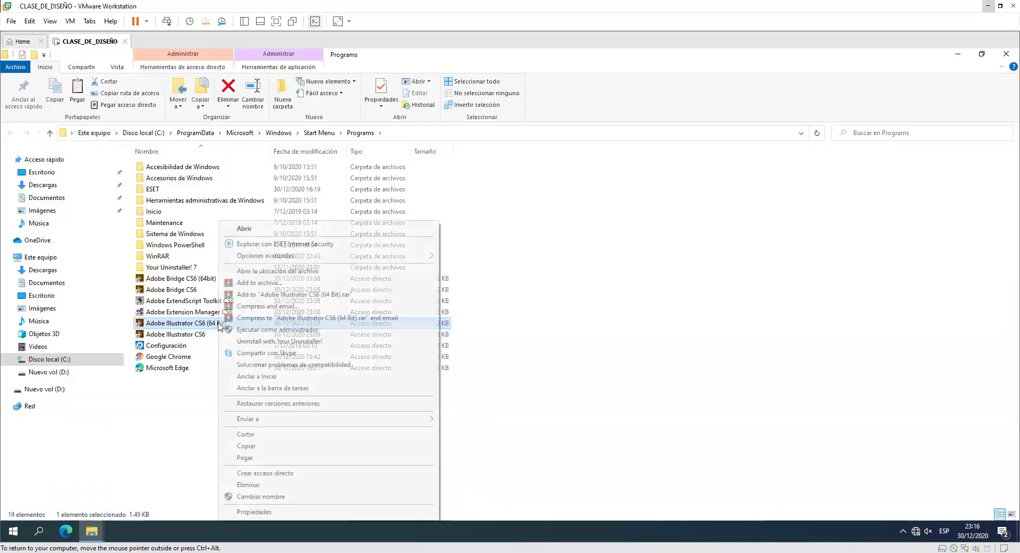
pyautogui.click(285, 272)
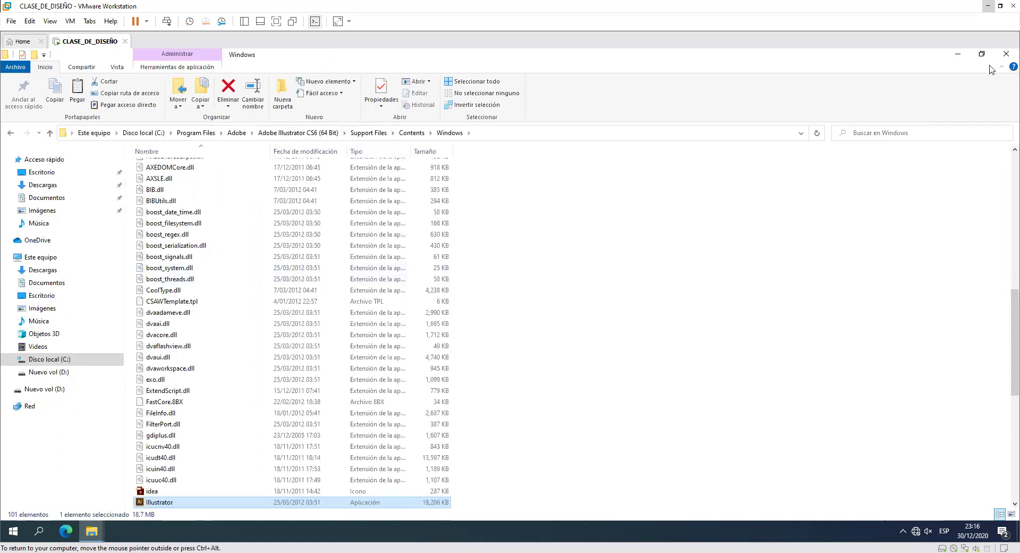
pyautogui.click(1006, 55)
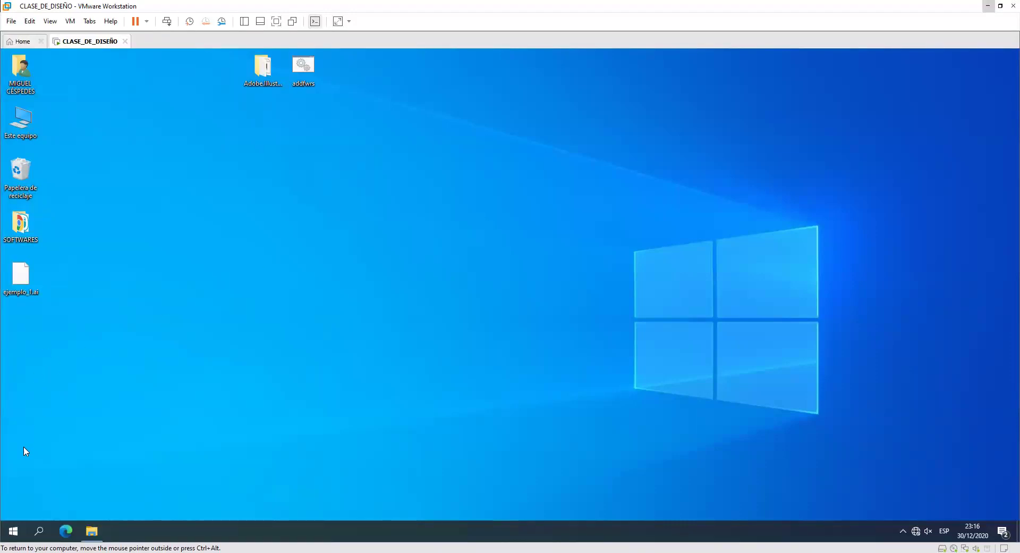
# Launch Adobe Illustrator CS6 from the Start menu's recently added apps.
pyautogui.click(13, 531)
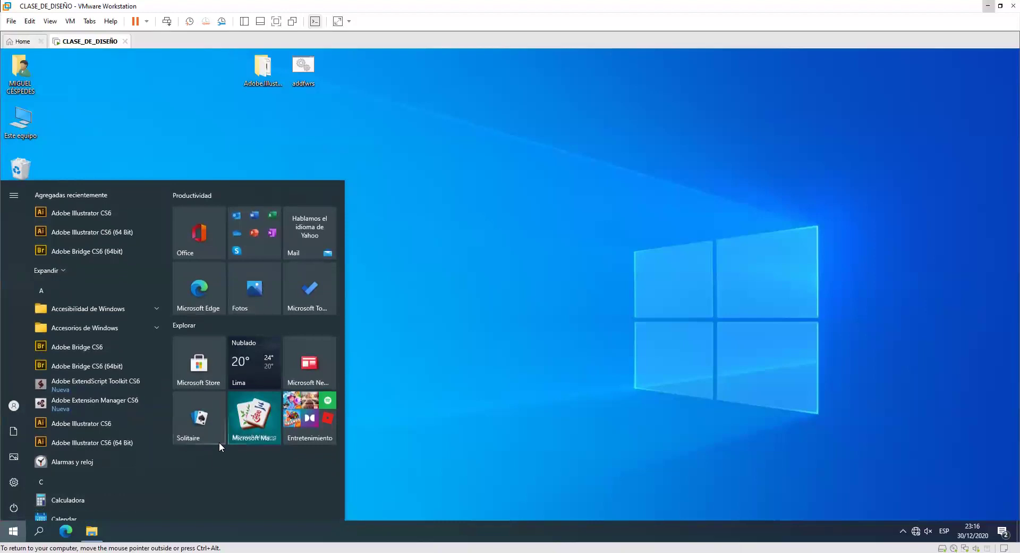
pyautogui.click(88, 425)
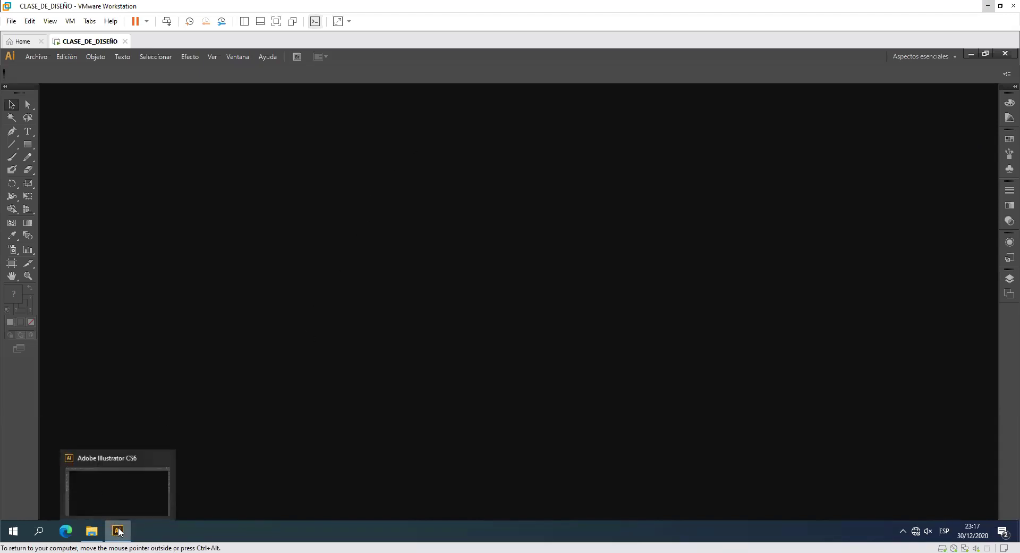
# Pin Illustrator CS6 to the Windows taskbar.
pyautogui.click(119, 531)
pyautogui.rightClick(126, 521)
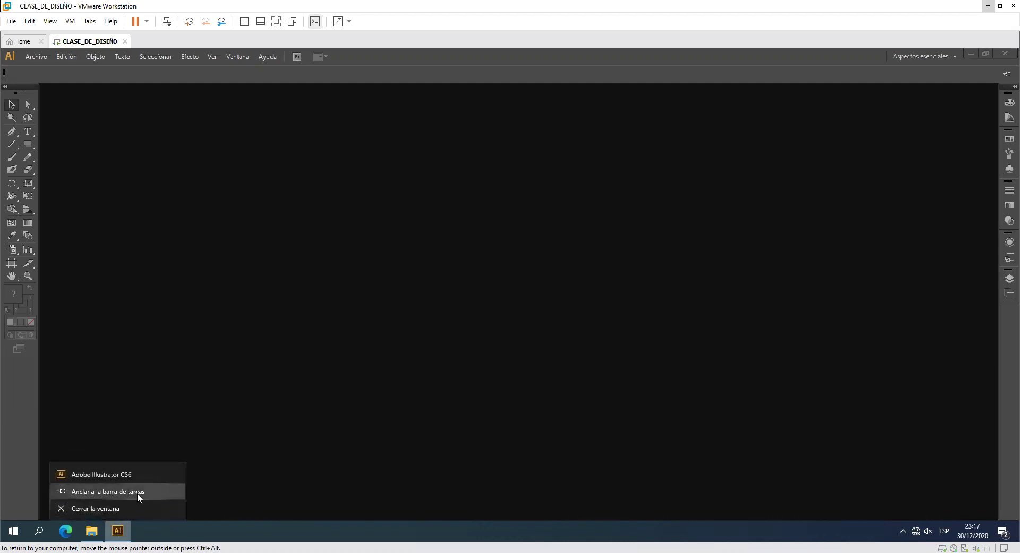
pyautogui.click(137, 493)
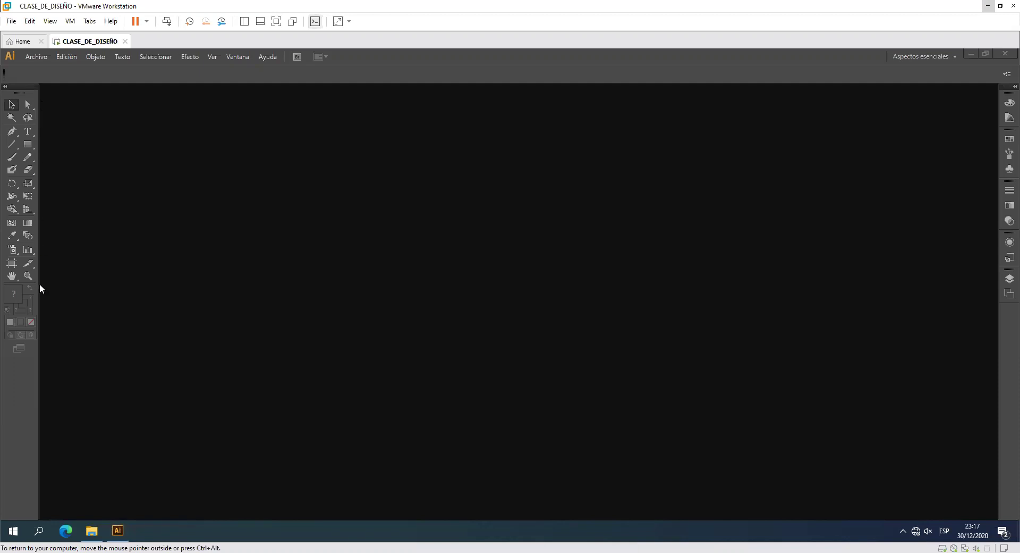
# Hide the Control bar and Tools panel via Ventana, then show both again.
pyautogui.click(239, 61)
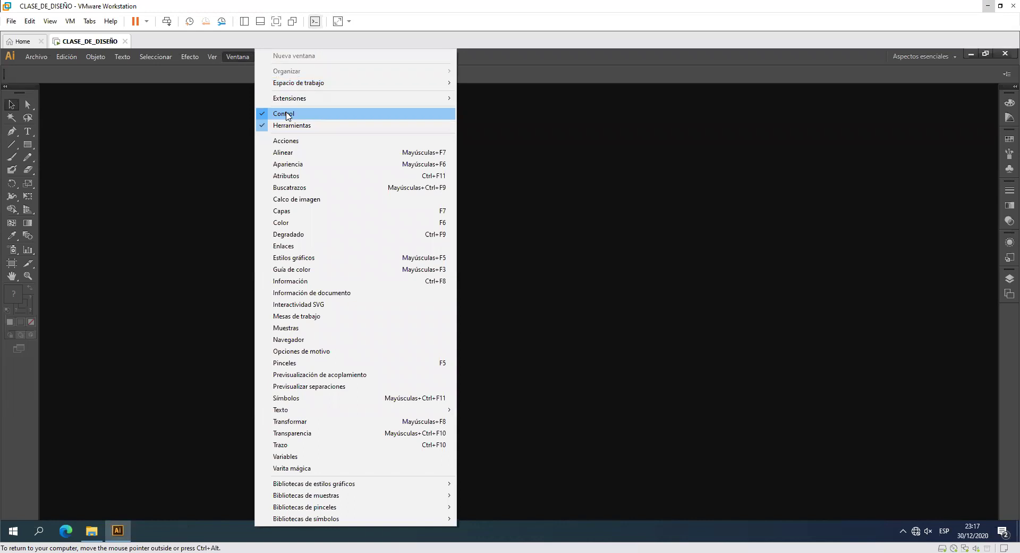
pyautogui.click(287, 116)
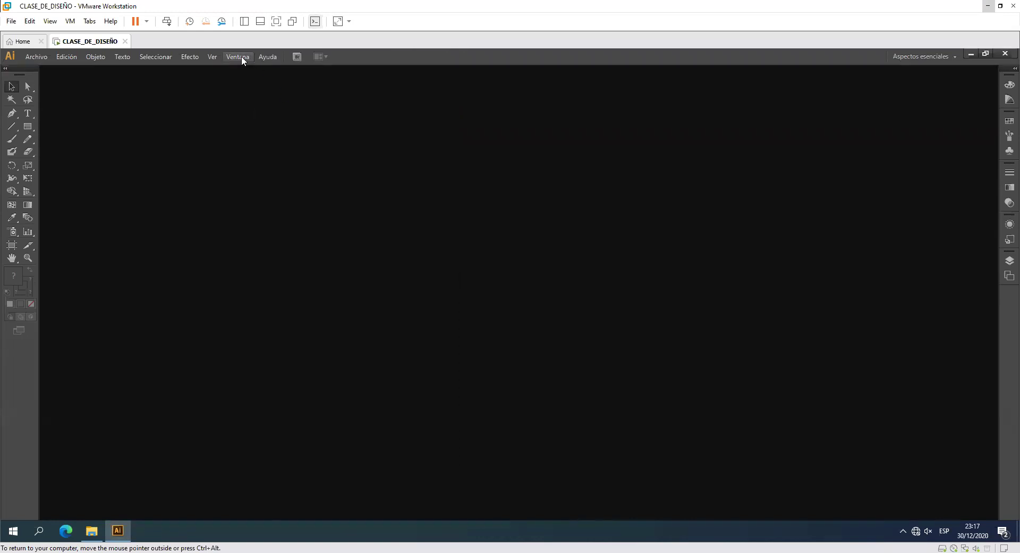
pyautogui.click(241, 56)
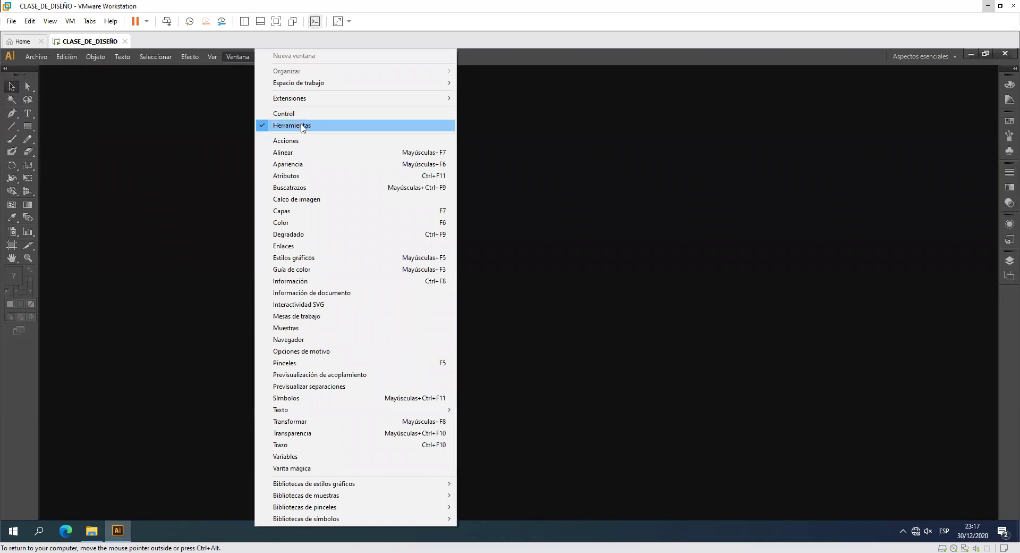
pyautogui.click(302, 126)
pyautogui.click(246, 56)
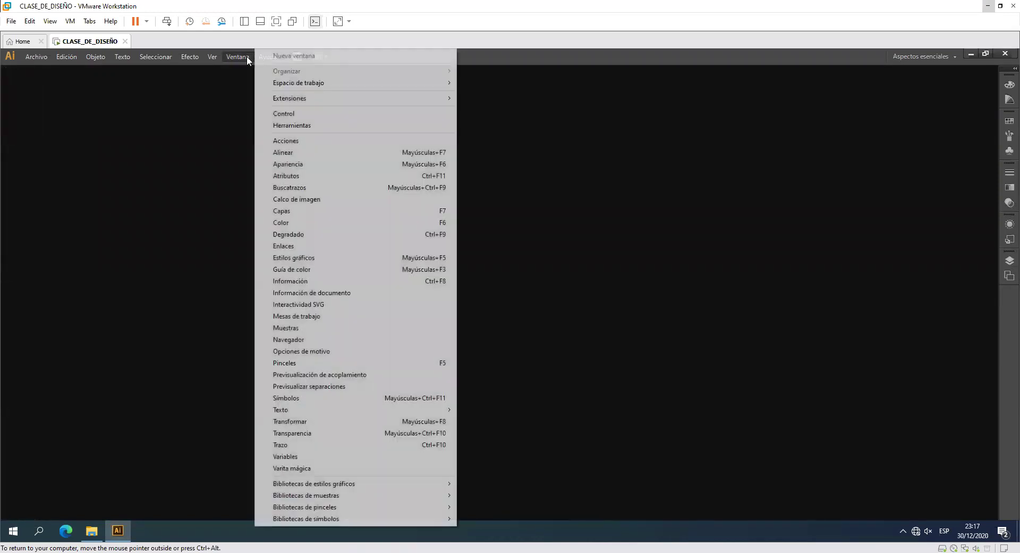
pyautogui.click(284, 113)
pyautogui.click(238, 56)
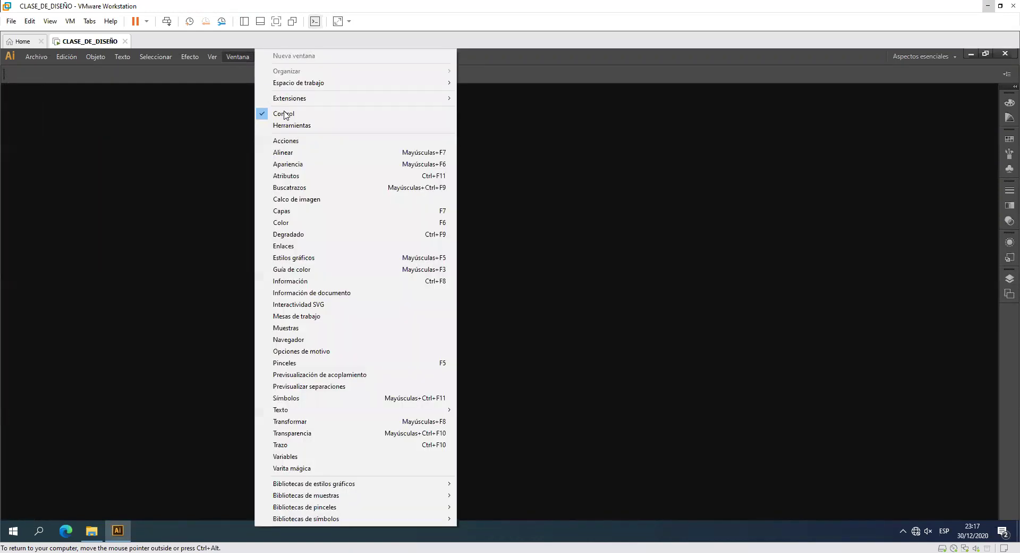
pyautogui.click(292, 125)
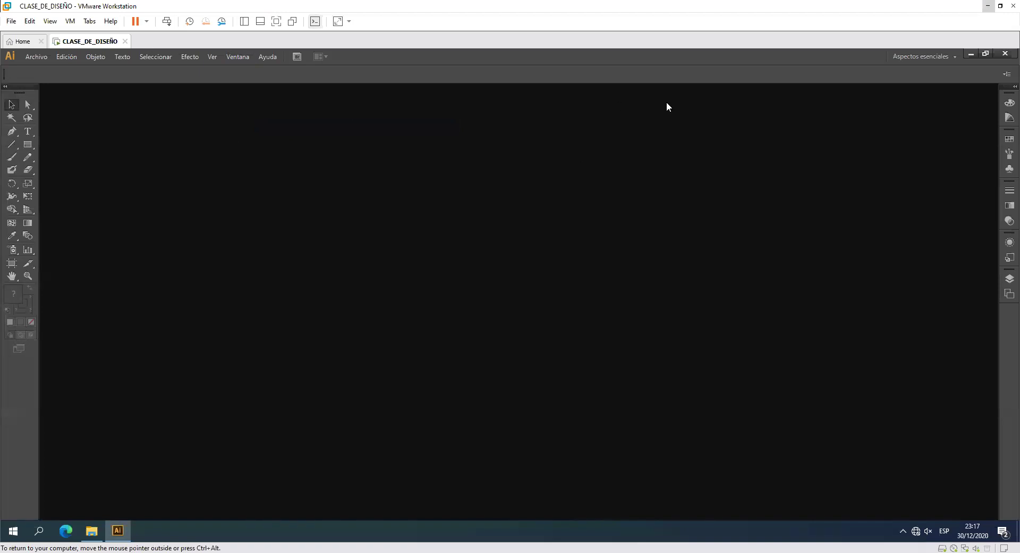
# Open ejemplo_1 from the Escritorio folder.
pyautogui.click(42, 56)
pyautogui.click(54, 90)
pyautogui.click(24, 127)
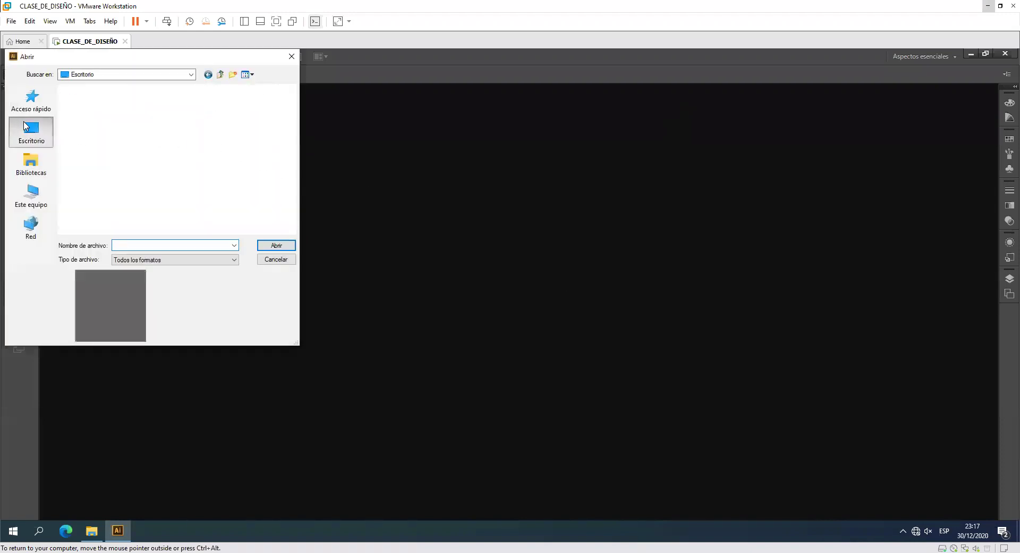
pyautogui.doubleClick(241, 207)
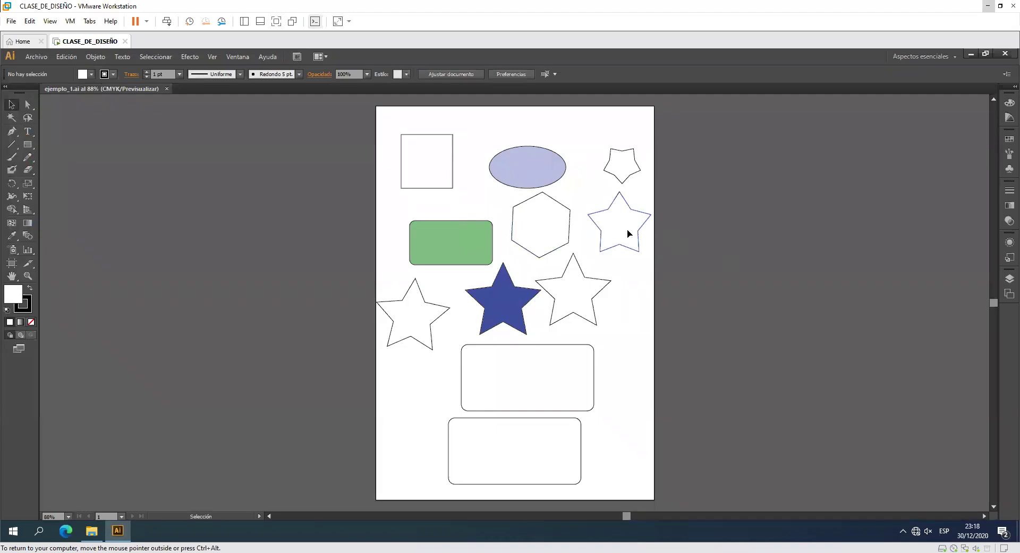
# Fill the large right star red (DD2F2F) and the small top-right star dark brown (604545).
pyautogui.click(627, 233)
pyautogui.doubleClick(13, 293)
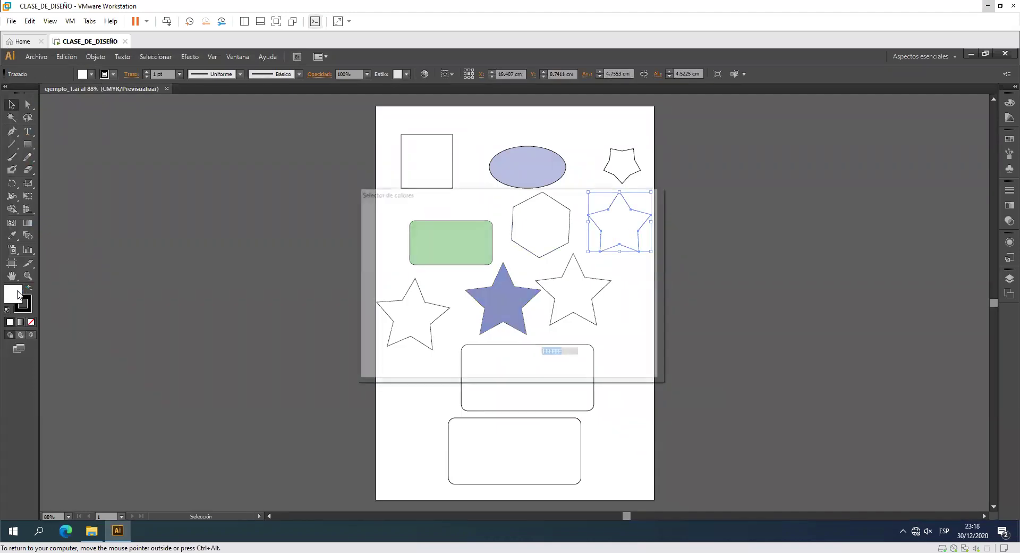
pyautogui.moveTo(443, 235); pyautogui.dragTo(491, 237)
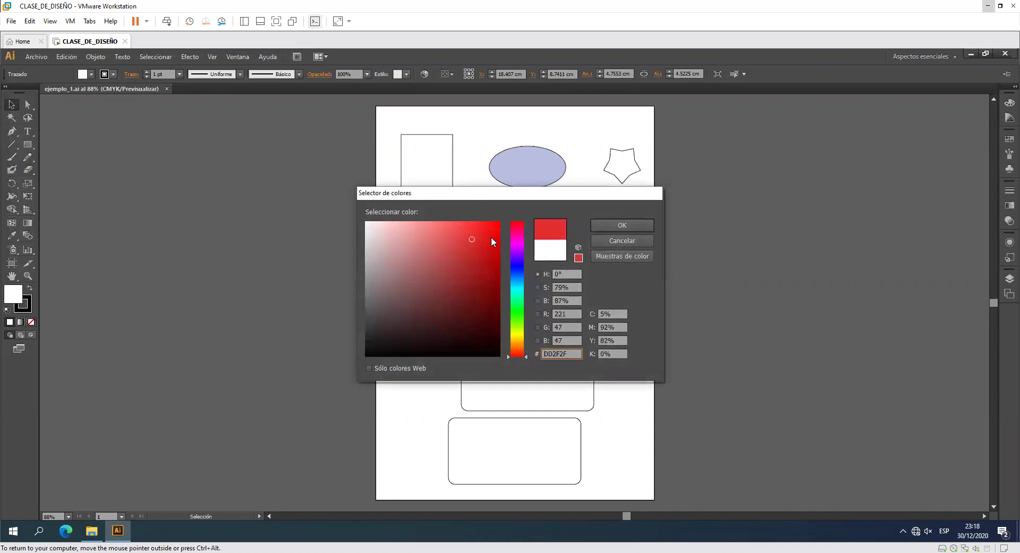
pyautogui.click(599, 225)
pyautogui.click(638, 175)
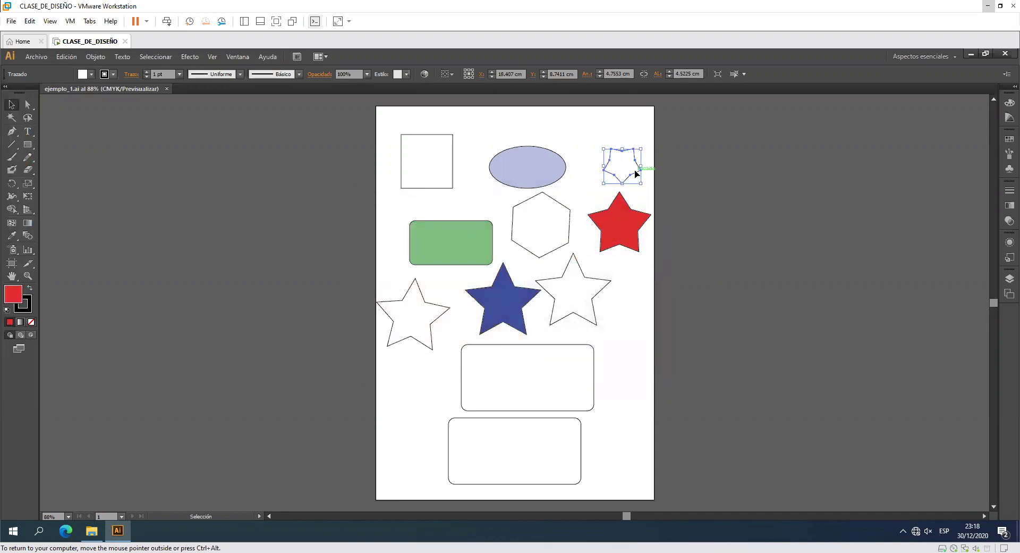
pyautogui.doubleClick(20, 296)
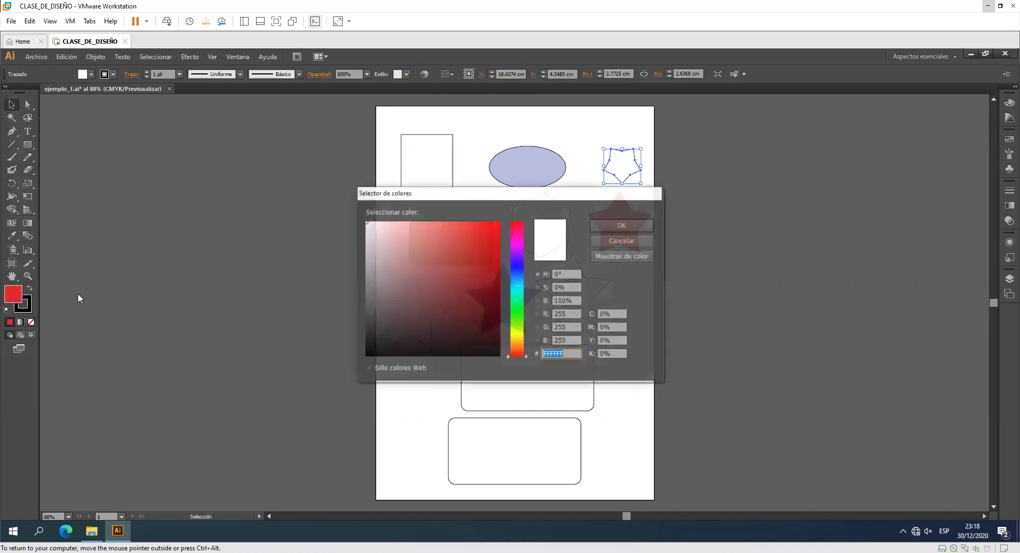
pyautogui.click(405, 305)
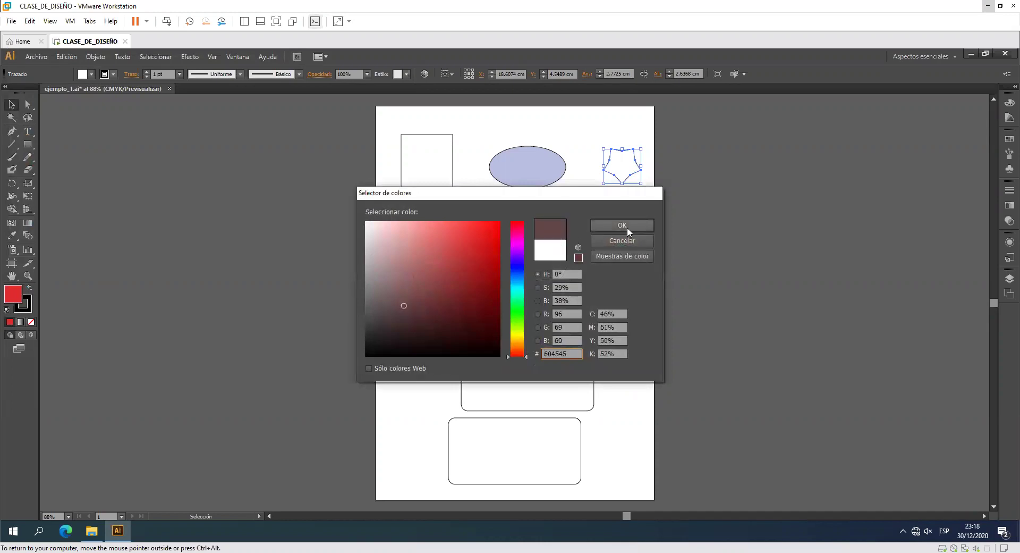
pyautogui.click(627, 227)
pyautogui.click(462, 186)
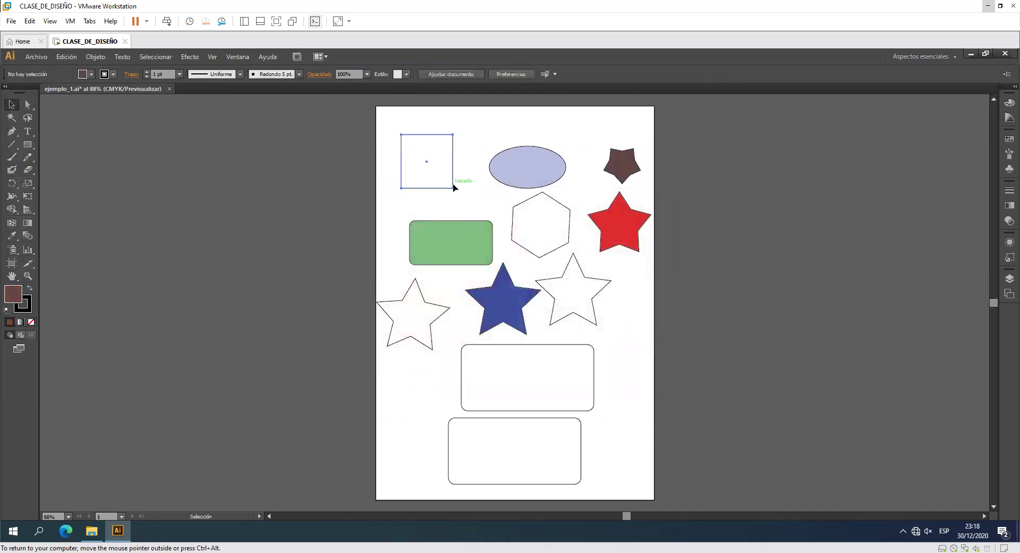
pyautogui.click(455, 186)
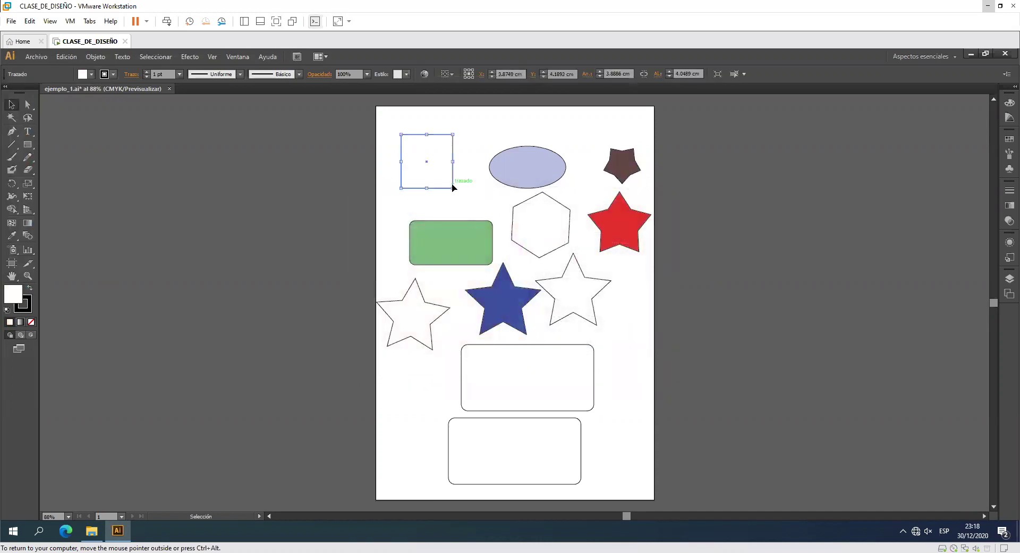
# Remove the square's fill and give it a yellow outline.
pyautogui.click(31, 322)
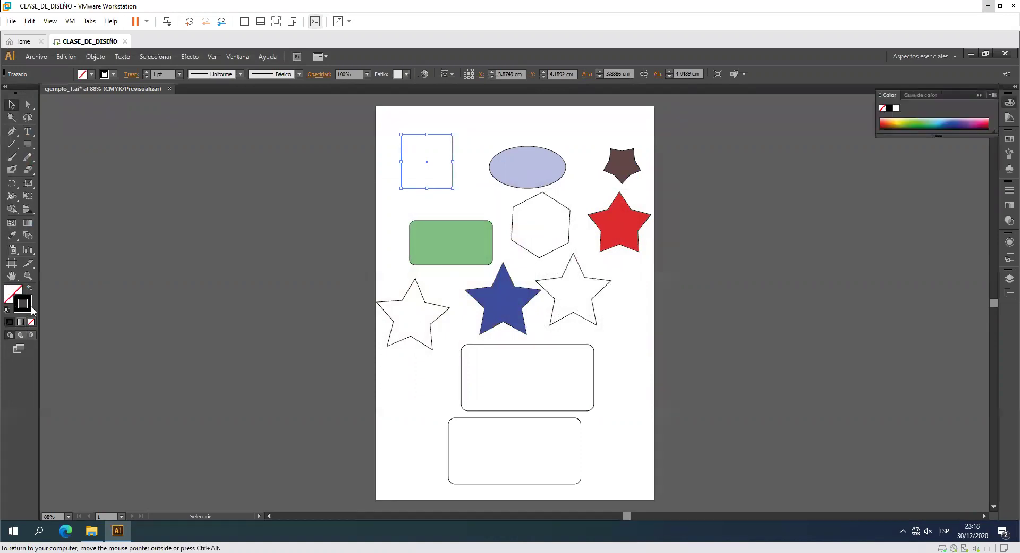
pyautogui.doubleClick(31, 305)
pyautogui.moveTo(450, 256); pyautogui.dragTo(460, 247)
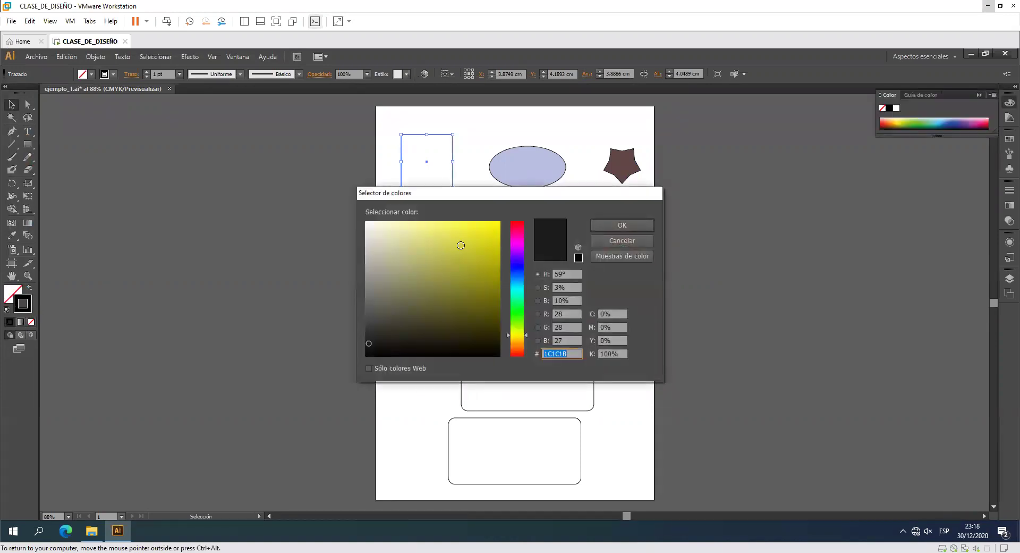
pyautogui.click(616, 225)
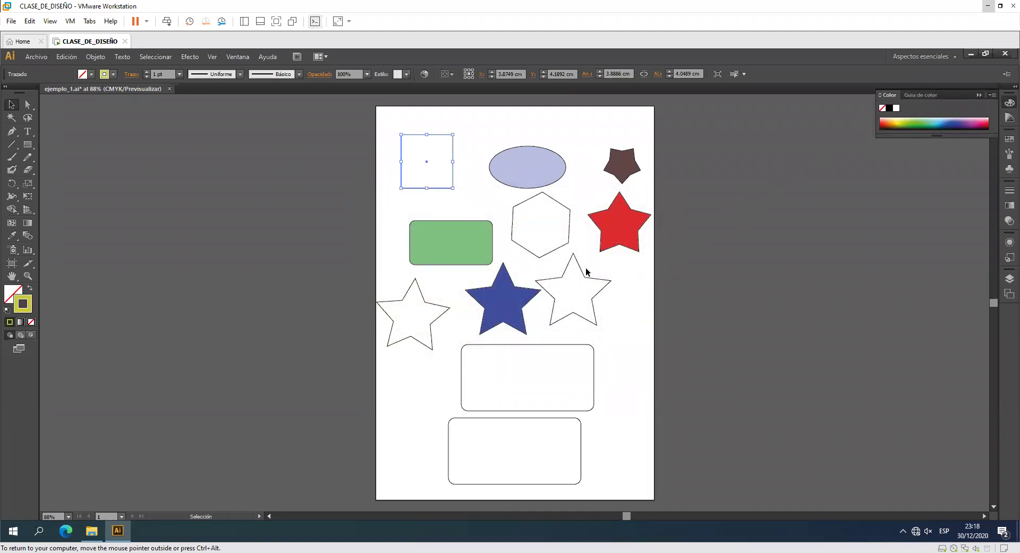
# Remove the hexagon's fill and give it a 4 pt yellow outline.
pyautogui.click(560, 254)
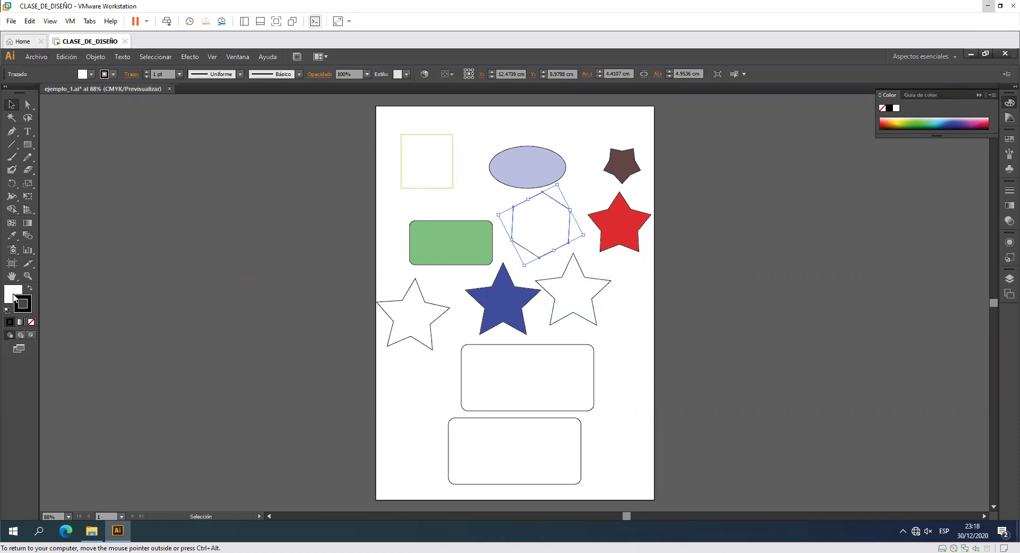
pyautogui.press('x')
pyautogui.press('x')
pyautogui.press('x')
pyautogui.click(31, 321)
pyautogui.doubleClick(13, 293)
pyautogui.click(473, 258)
pyautogui.click(646, 225)
pyautogui.click(644, 295)
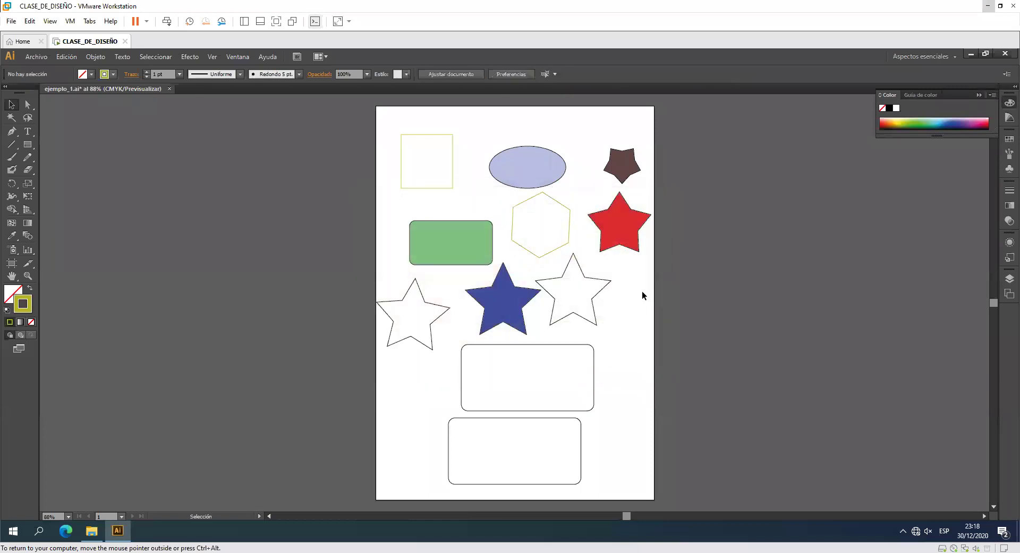
pyautogui.click(568, 240)
pyautogui.click(180, 74)
pyautogui.click(193, 156)
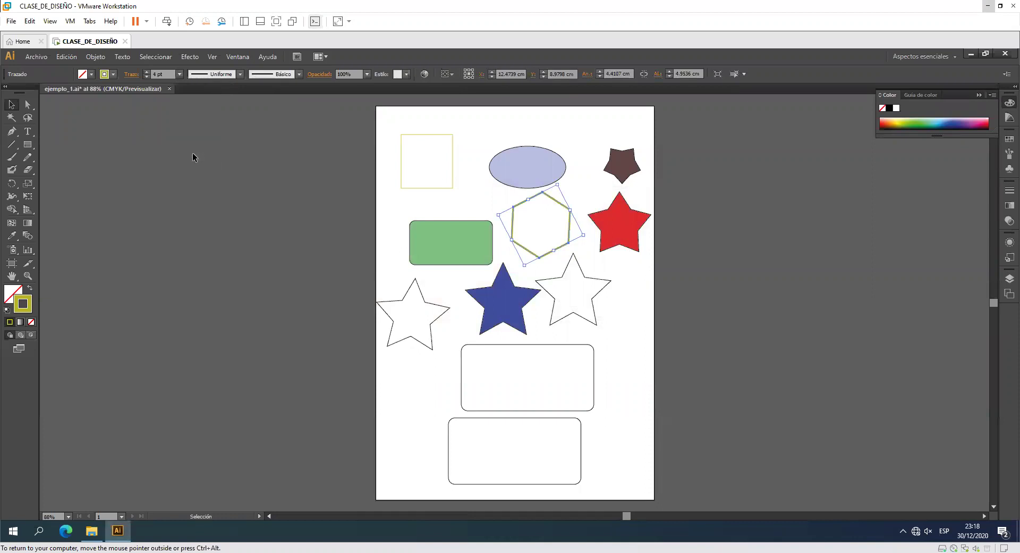
# Thicken the yellow square's outline to 5 pt.
pyautogui.moveTo(450, 180); pyautogui.dragTo(378, 177)
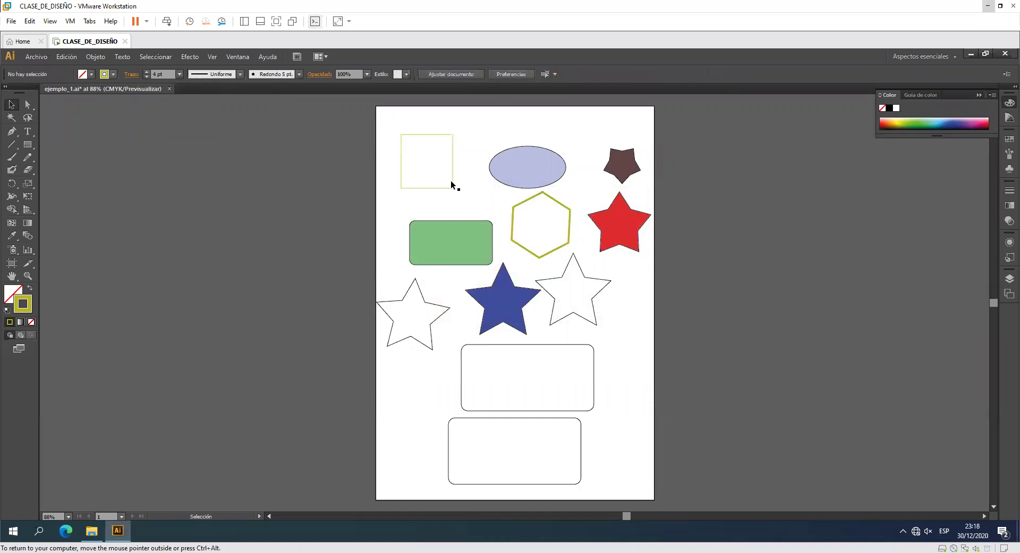
pyautogui.click(180, 74)
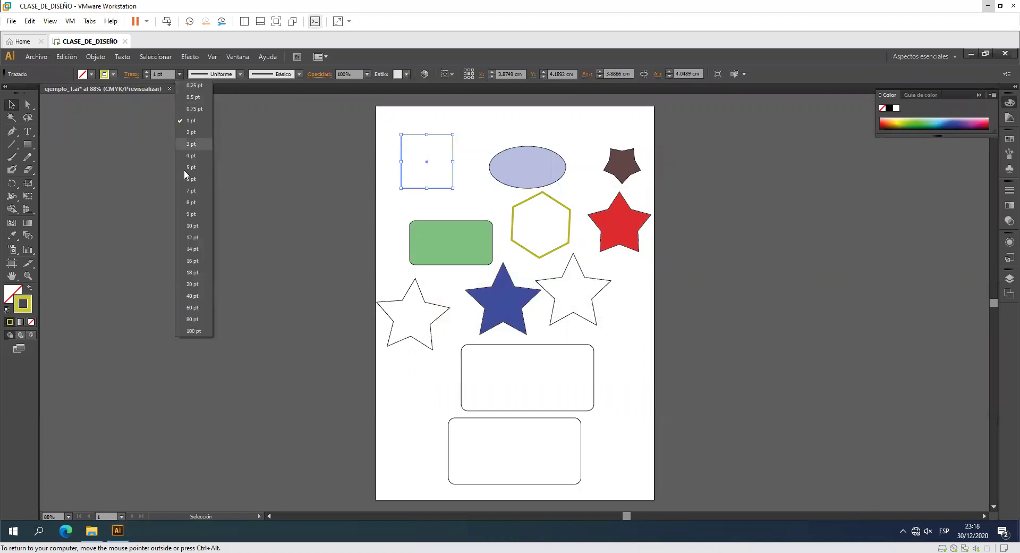
pyautogui.click(193, 168)
pyautogui.click(266, 186)
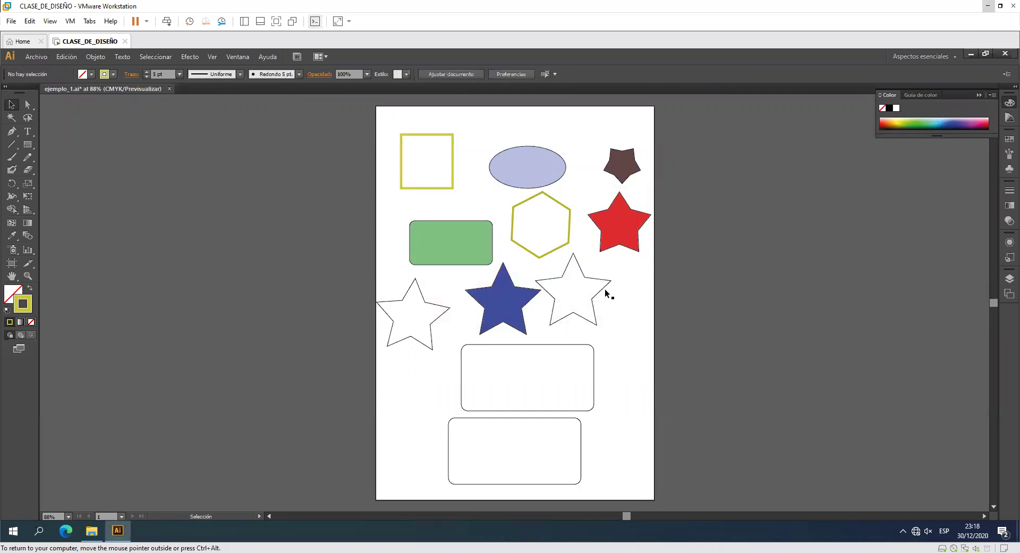
# Give the left white star a 4 pt purple (8044E0) outline.
pyautogui.click(441, 318)
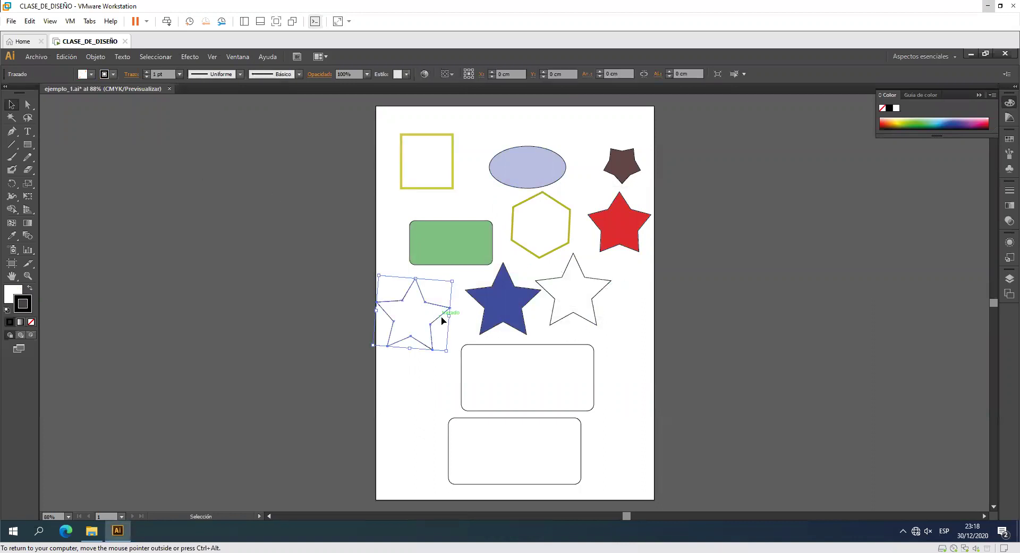
pyautogui.doubleClick(28, 305)
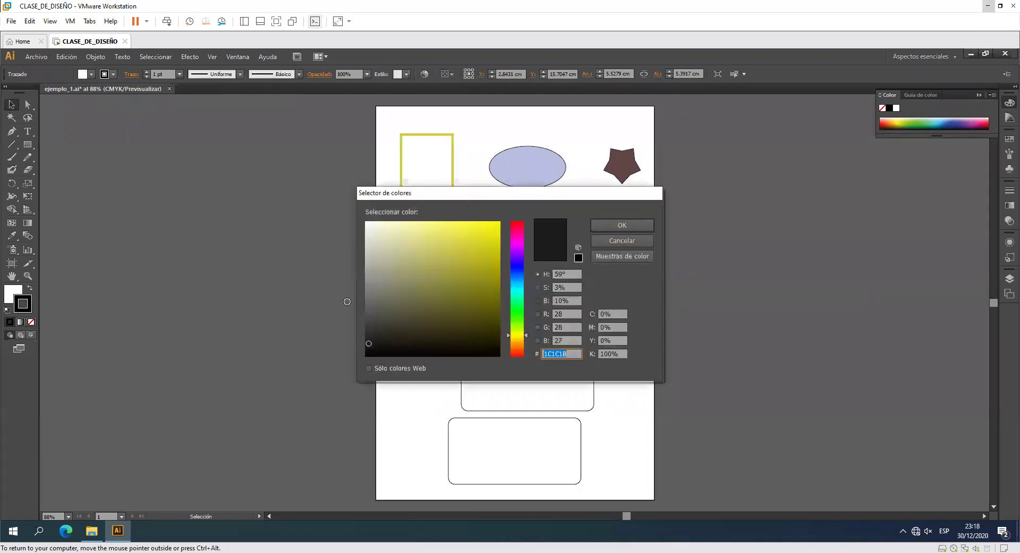
pyautogui.click(518, 257)
pyautogui.moveTo(483, 255); pyautogui.dragTo(462, 237)
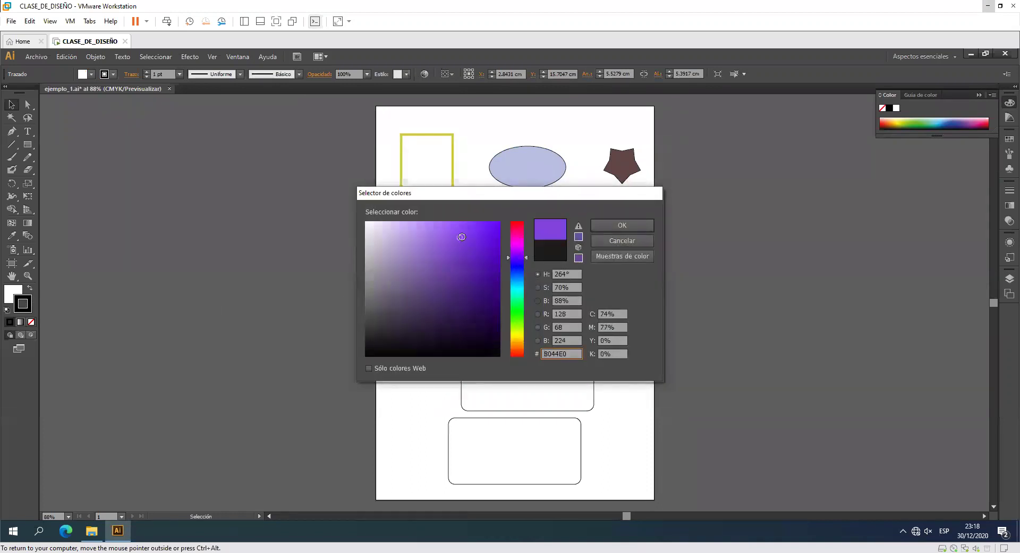
pyautogui.click(604, 223)
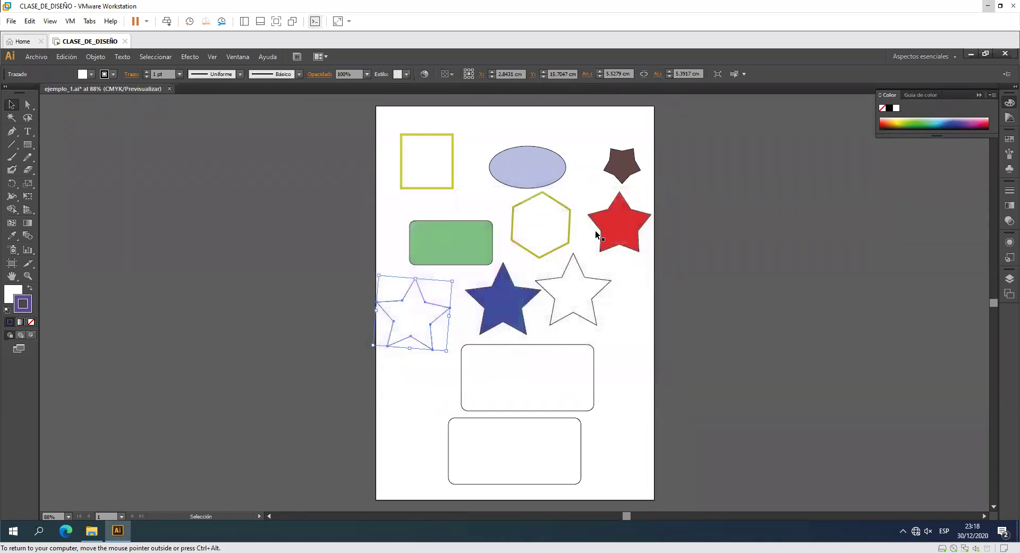
pyautogui.click(179, 73)
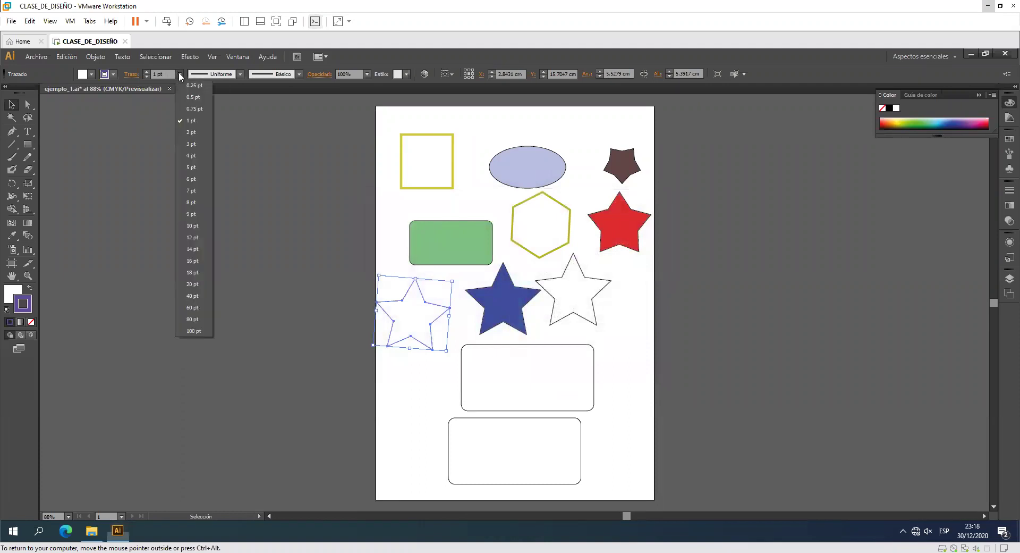
pyautogui.click(192, 152)
pyautogui.click(491, 201)
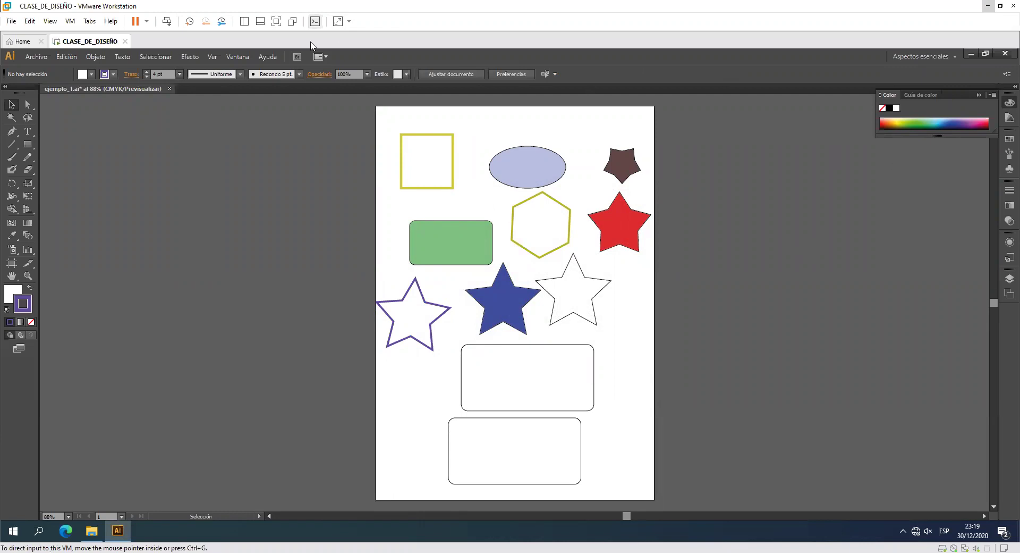
# Save ejemplo_1 with Ctrl+S and close its document tab.
pyautogui.click(38, 56)
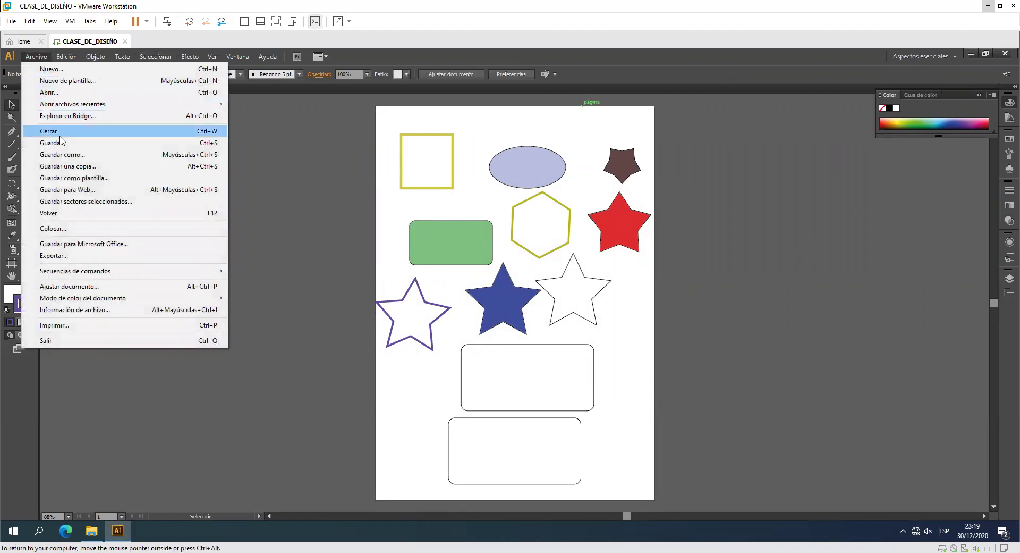
pyautogui.click(353, 161)
pyautogui.hotkey('ctrl', 's')
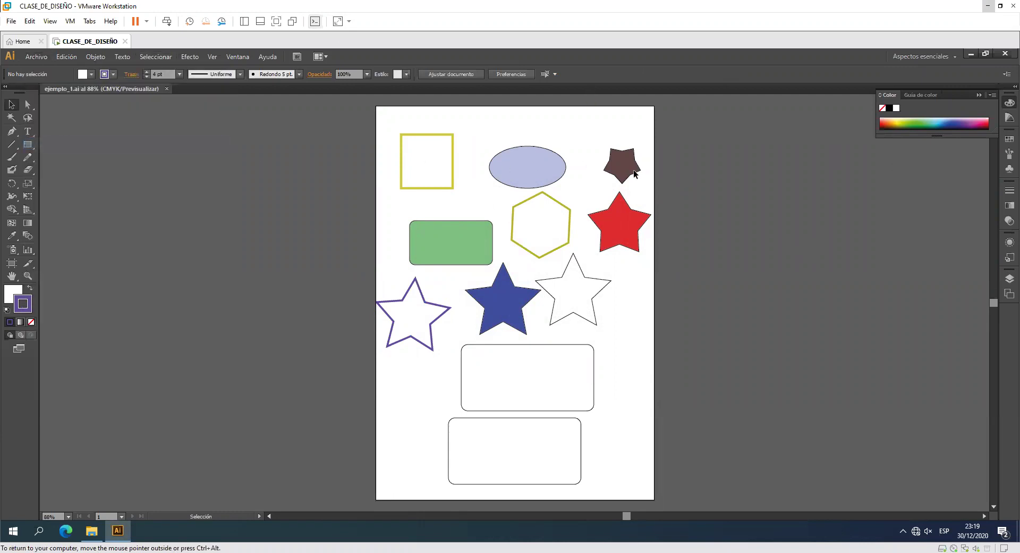
pyautogui.rightClick(148, 90)
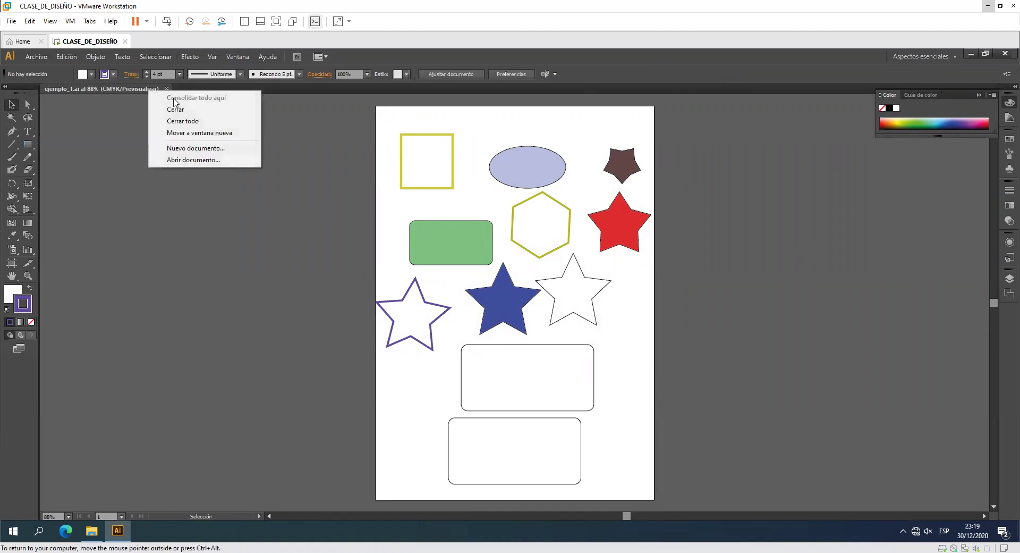
pyautogui.click(189, 111)
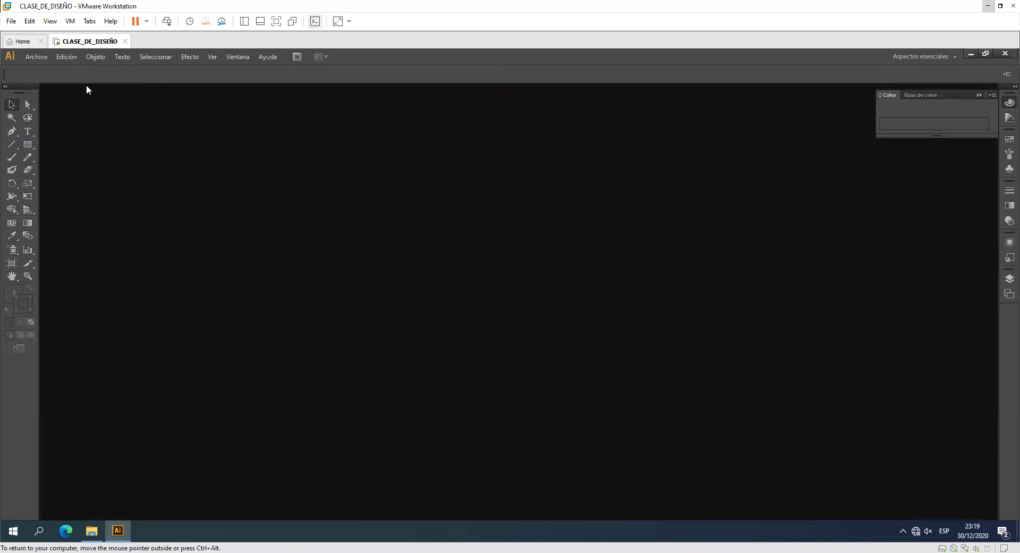
# Quit Illustrator CS6 and relaunch the 64-bit version from the Start menu.
pyautogui.click(1005, 54)
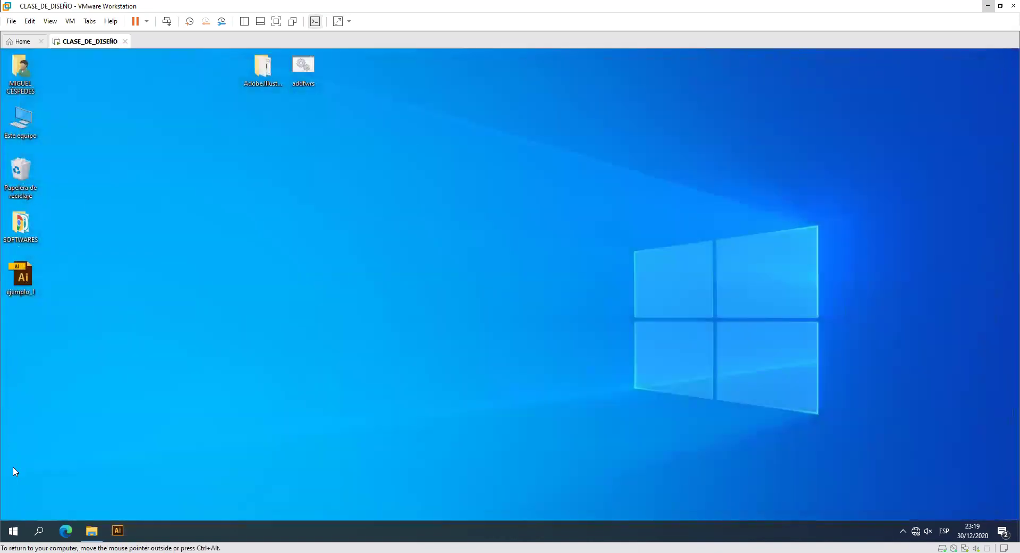
pyautogui.click(13, 530)
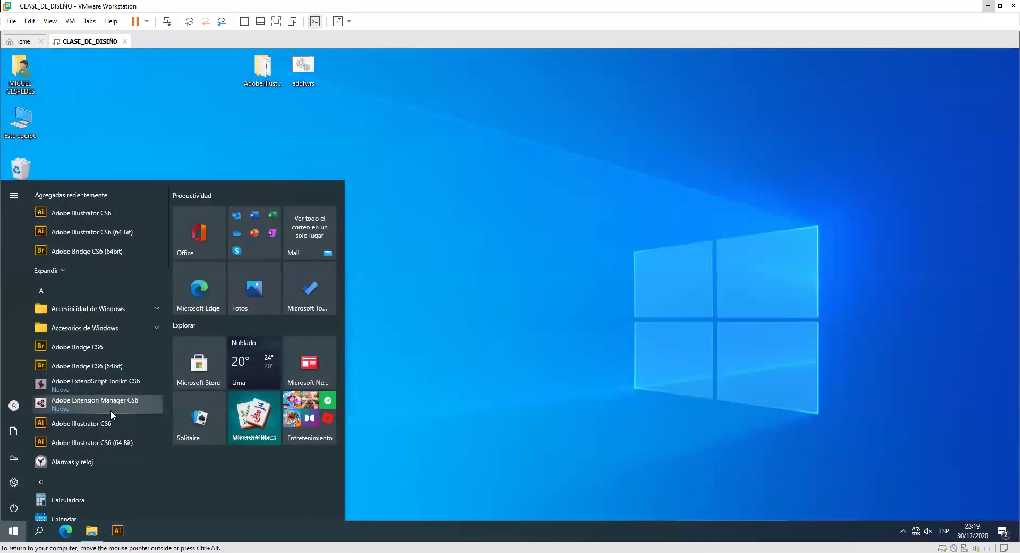
pyautogui.click(98, 440)
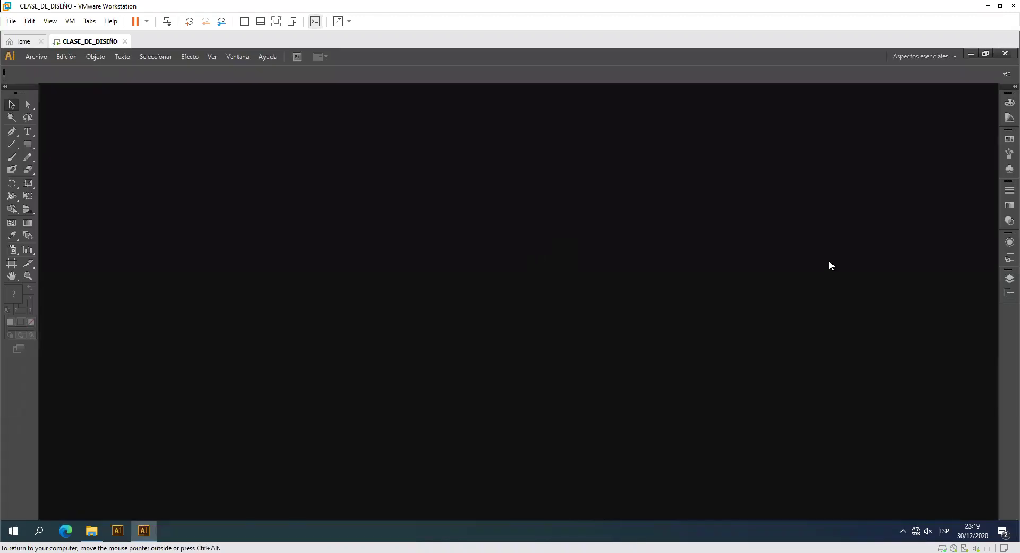
# Create a new Imprimir-profile A4 document named tema_01 with units in centimetres.
pyautogui.click(41, 56)
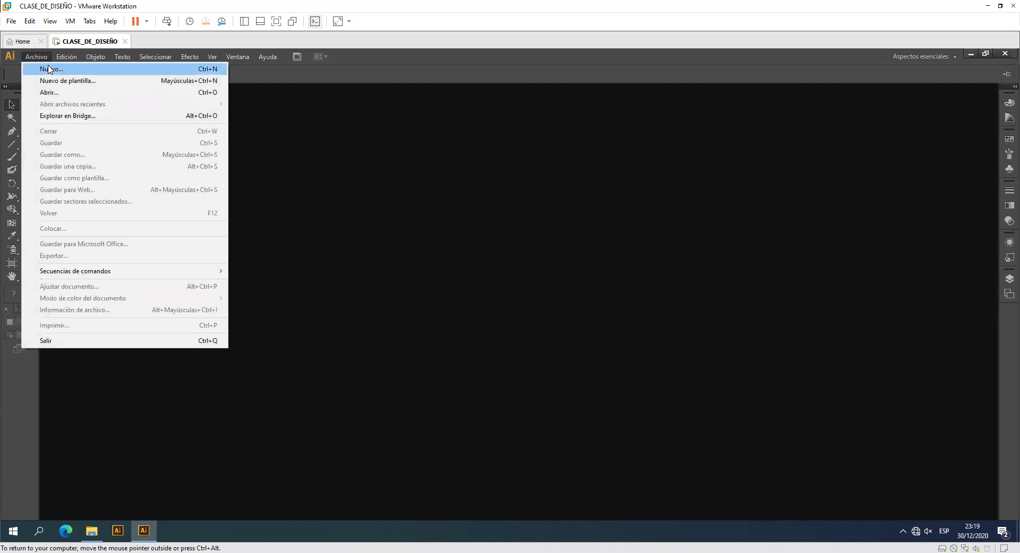
pyautogui.click(48, 66)
pyautogui.moveTo(483, 170); pyautogui.dragTo(461, 159)
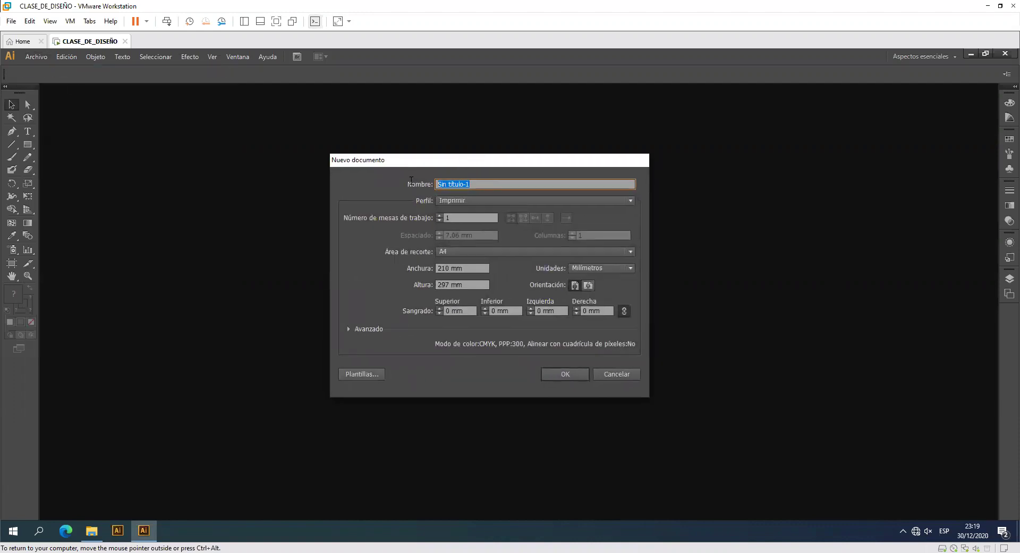
pyautogui.write('tema_01')
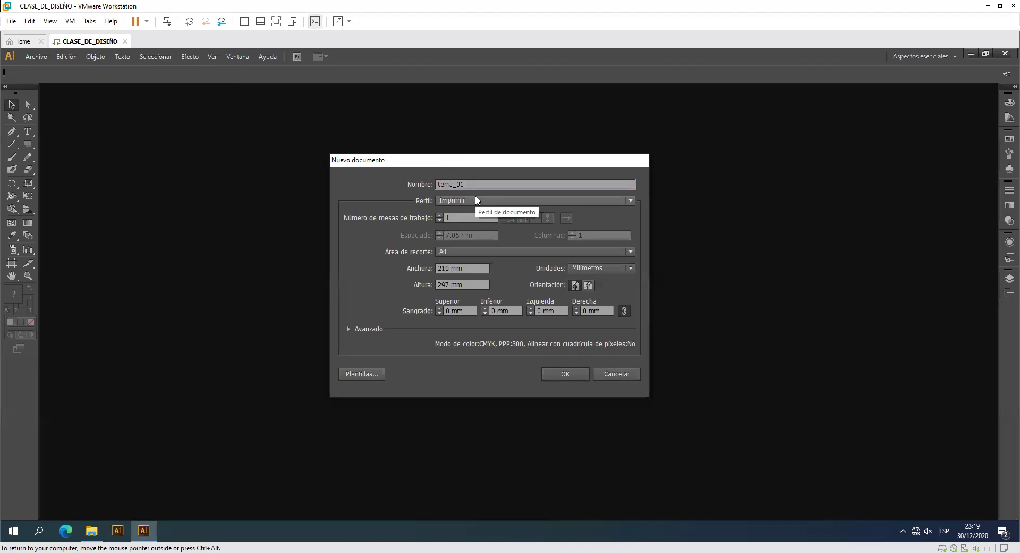
pyautogui.click(476, 197)
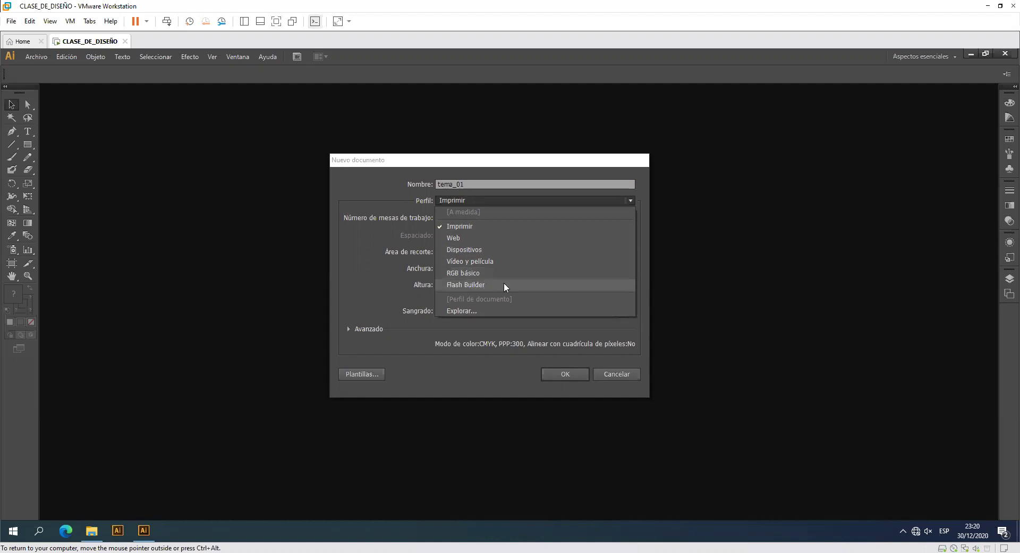
pyautogui.click(546, 170)
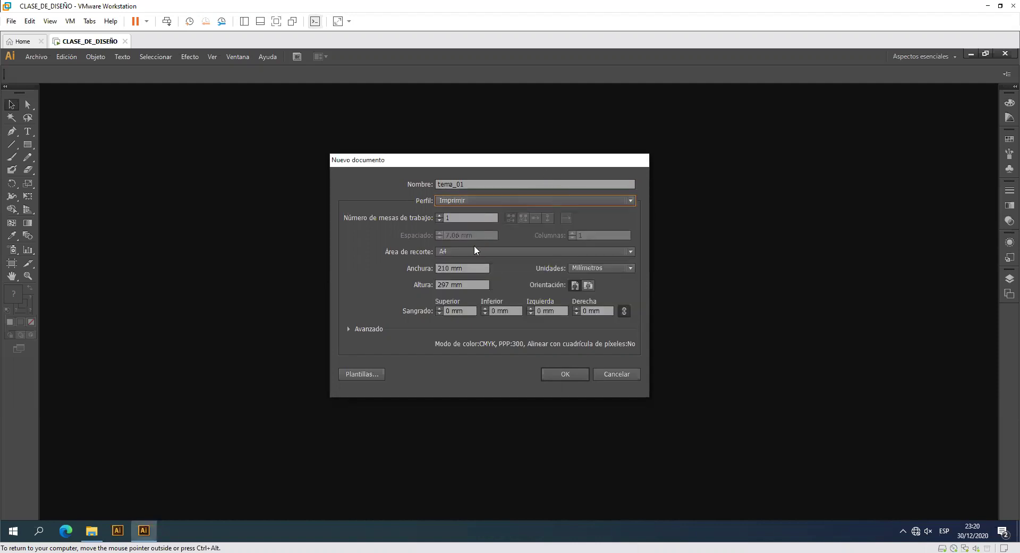
pyautogui.click(463, 253)
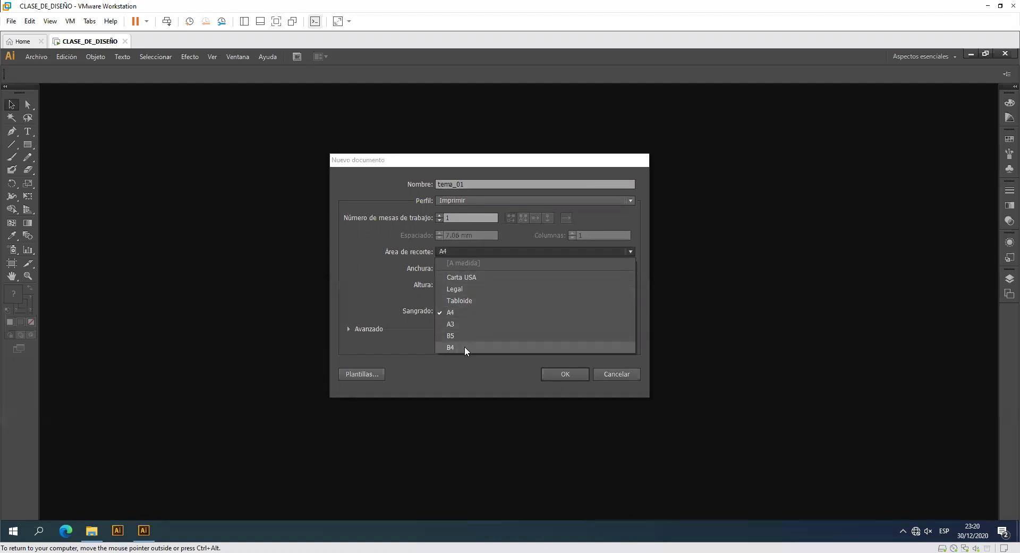
pyautogui.click(459, 364)
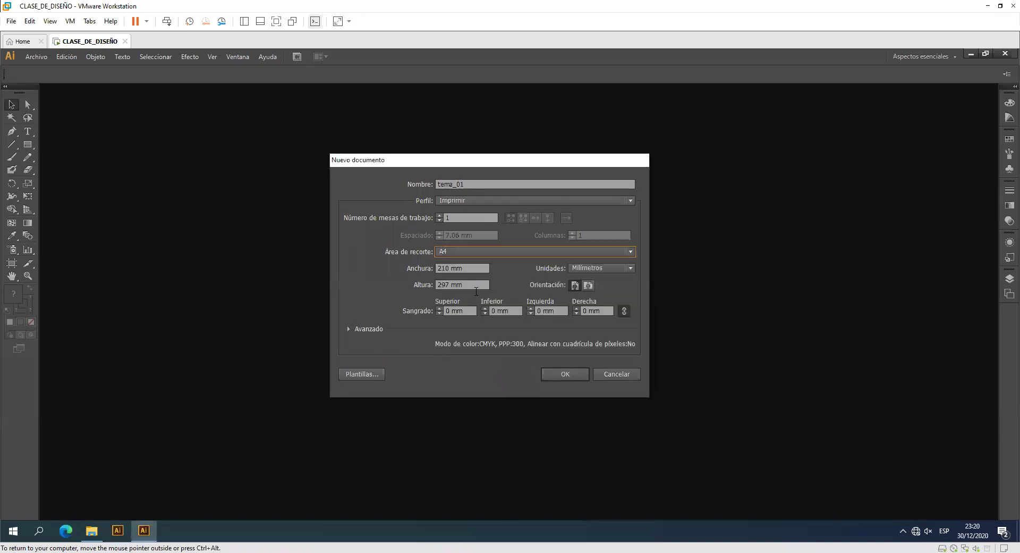
pyautogui.click(632, 269)
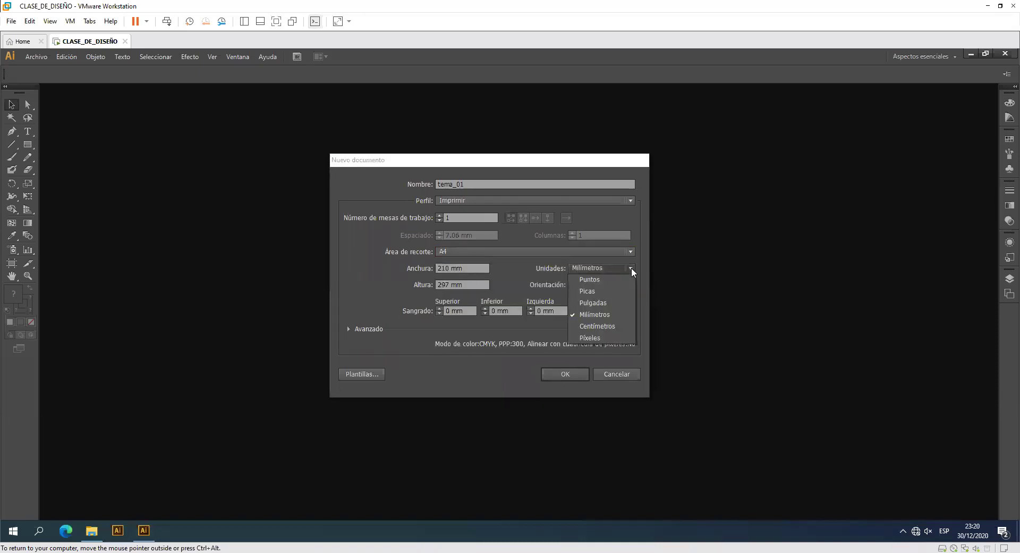
pyautogui.click(606, 326)
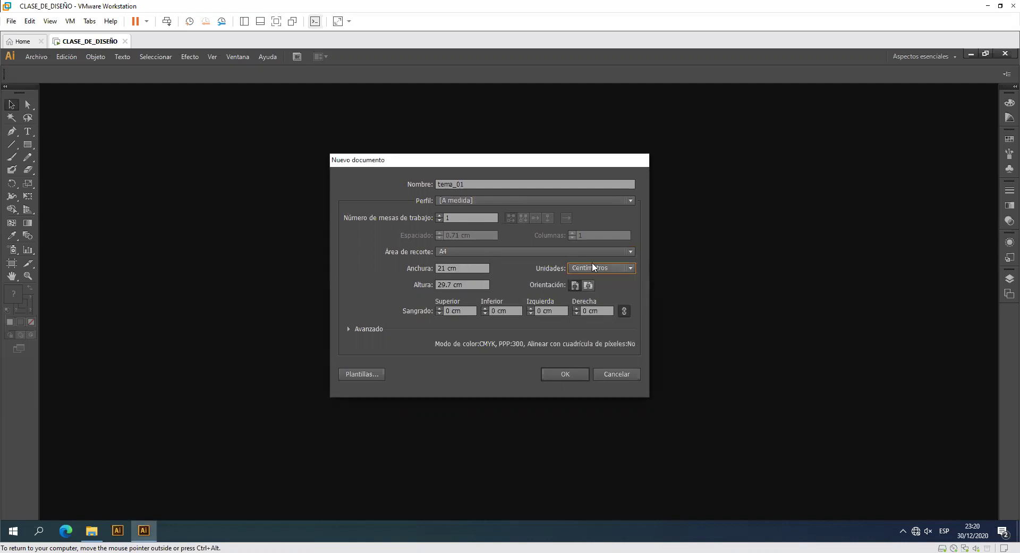
pyautogui.click(565, 374)
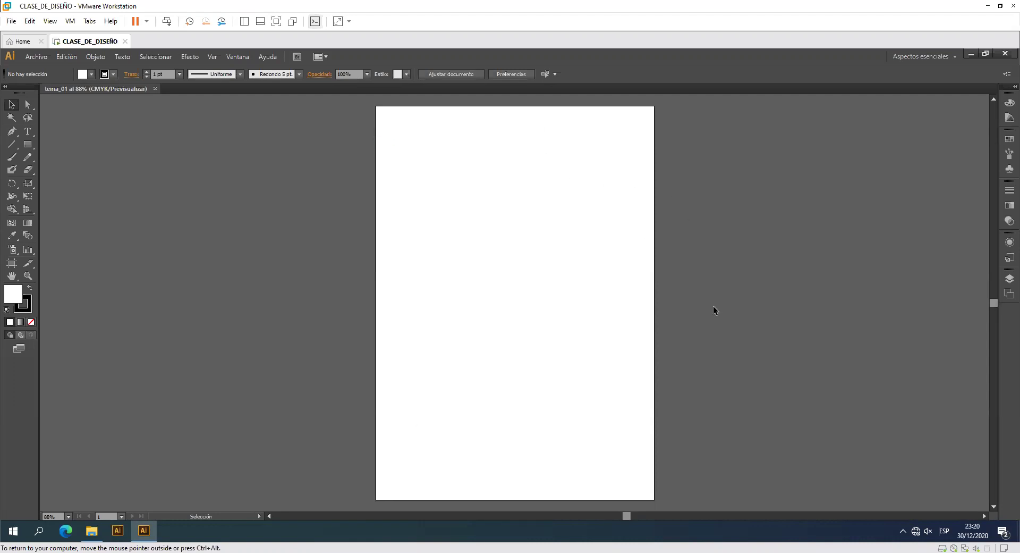
# Confirm Ajustar documento keeps Centímetros as units, then enter artboard editing mode.
pyautogui.click(454, 75)
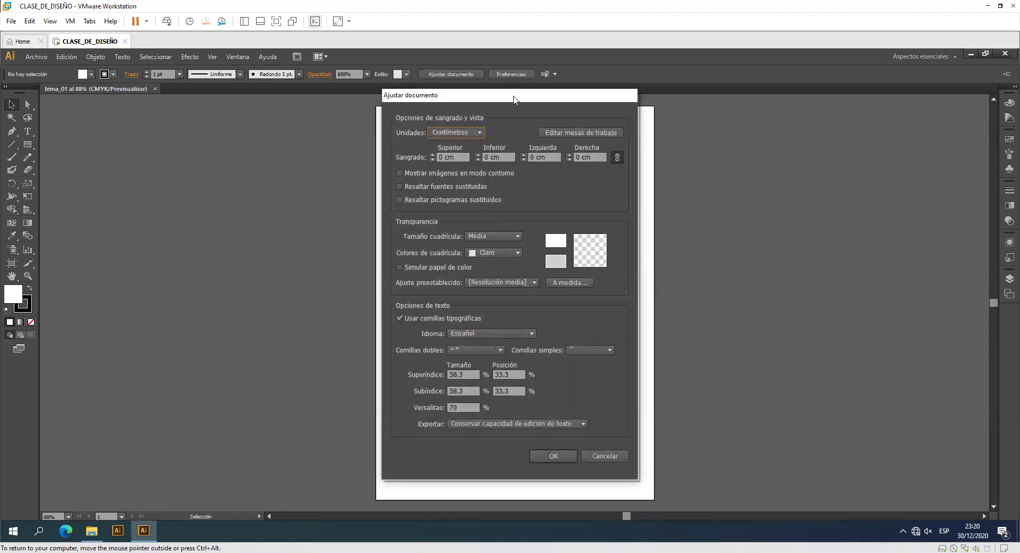
pyautogui.moveTo(514, 103); pyautogui.dragTo(197, 116)
pyautogui.click(164, 146)
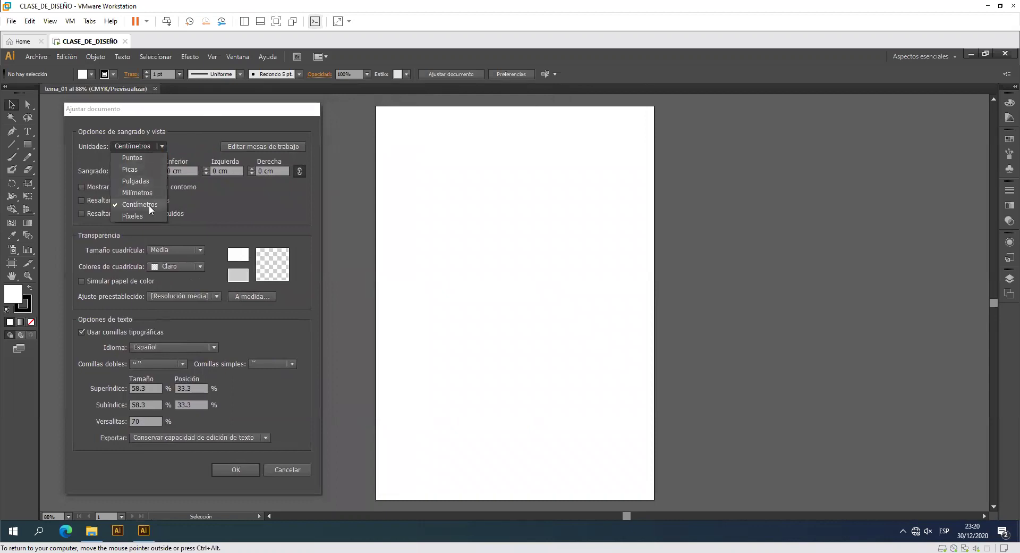
pyautogui.click(180, 126)
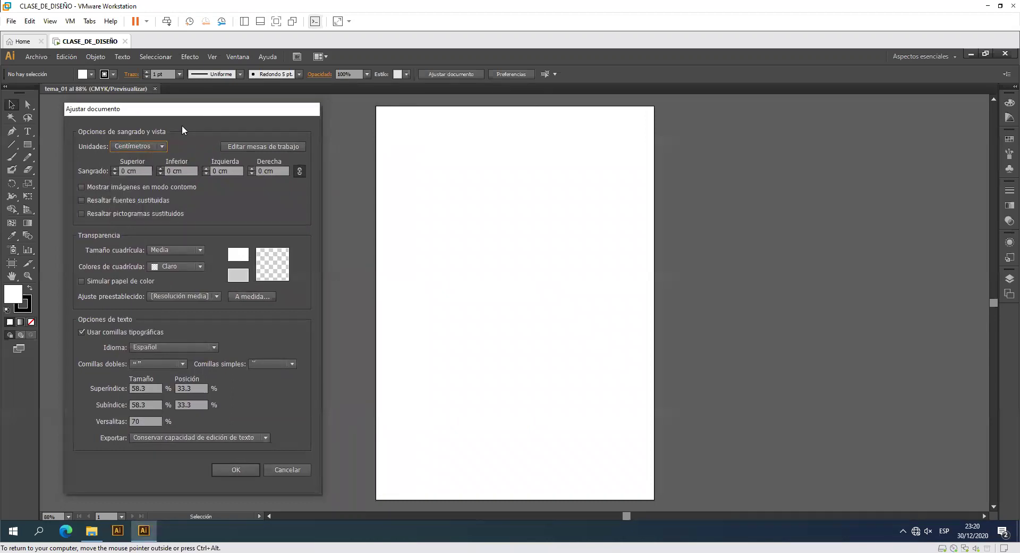
pyautogui.click(273, 147)
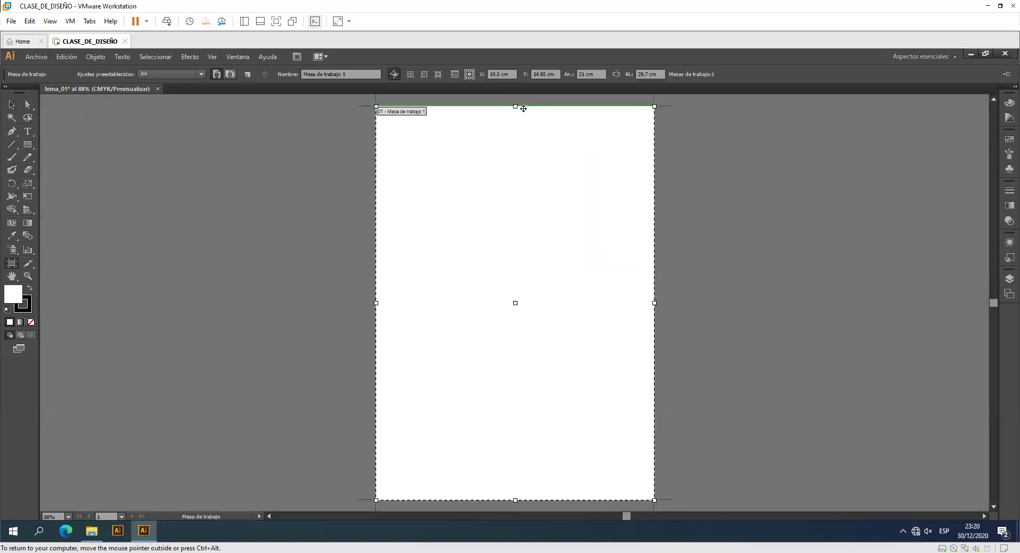
# Switch Mesa de trabajo 1 to landscape (29.7 × 21 cm) and zoom out.
pyautogui.click(230, 74)
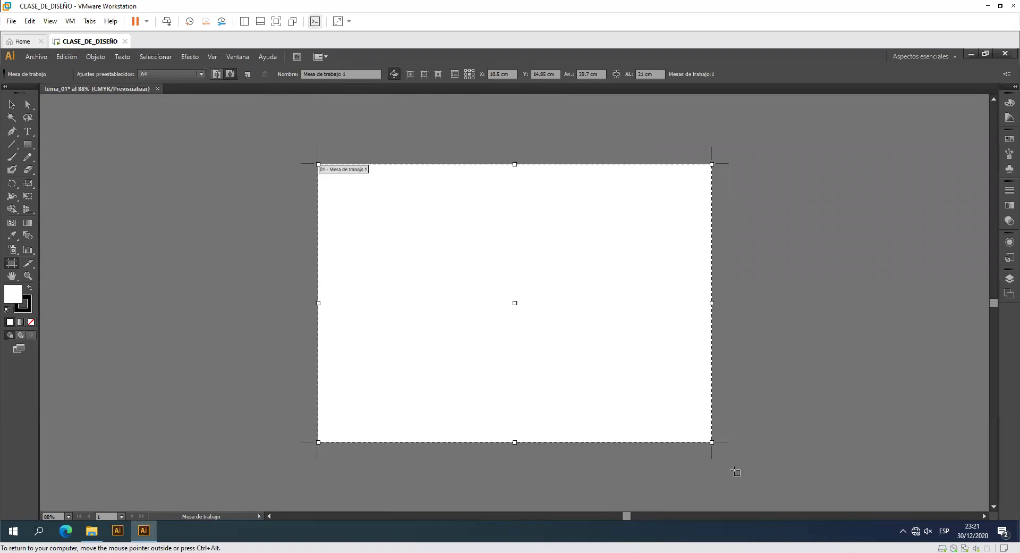
pyautogui.scroll(-1, 746, 477)
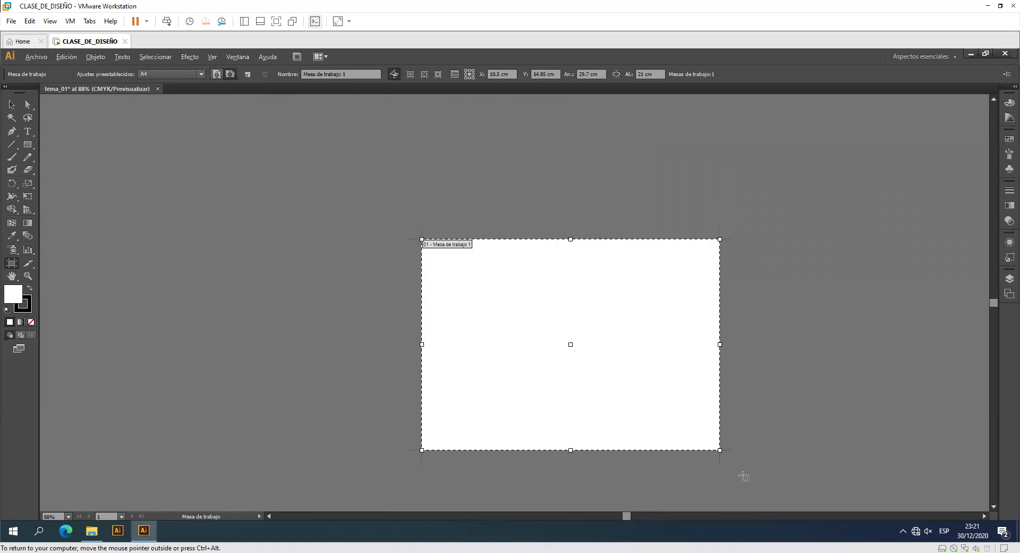
pyautogui.scroll(-2, 745, 477)
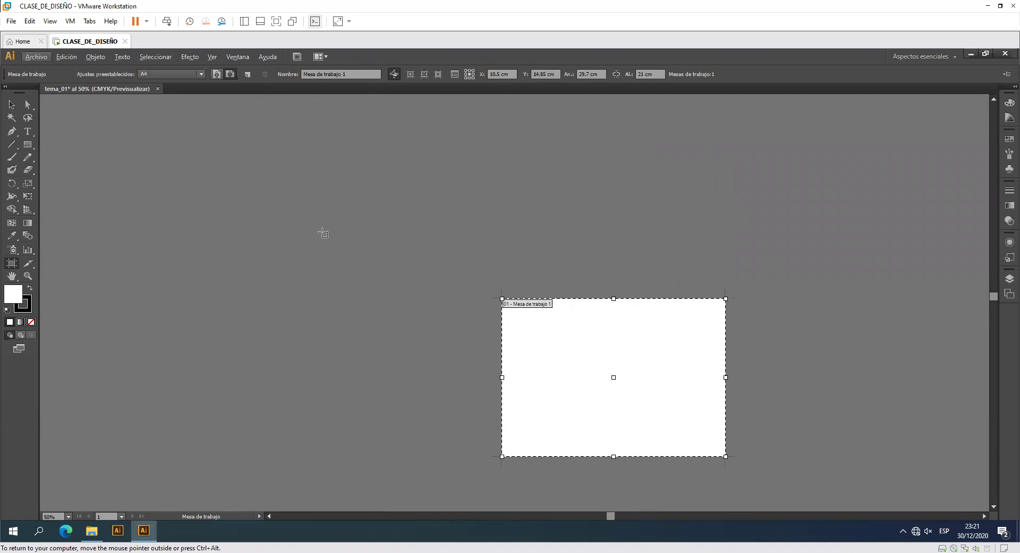
# Draw a second artboard, size it A4 (21 × 29.7 cm), and move it right of the first.
pyautogui.moveTo(241, 223); pyautogui.dragTo(436, 453)
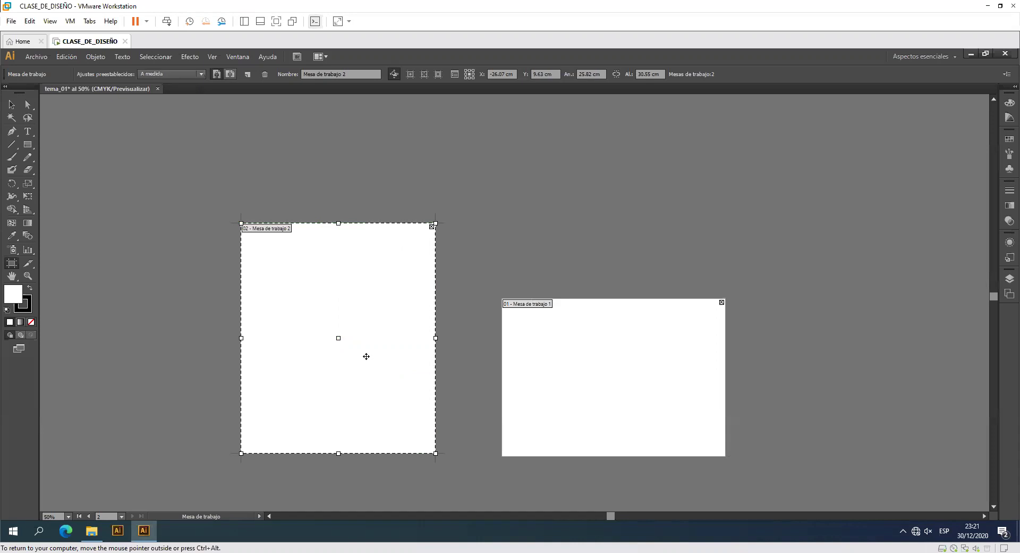
pyautogui.click(189, 74)
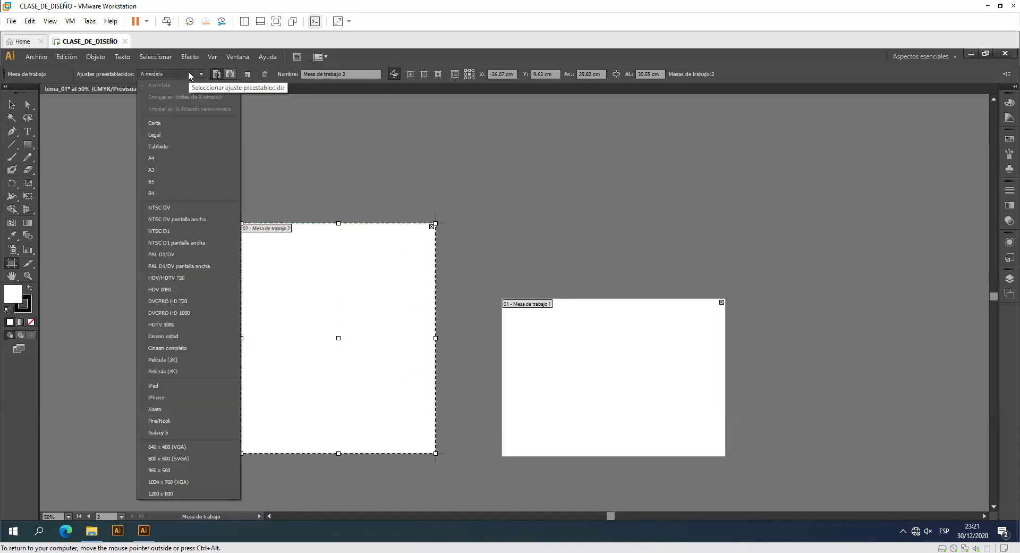
pyautogui.click(175, 158)
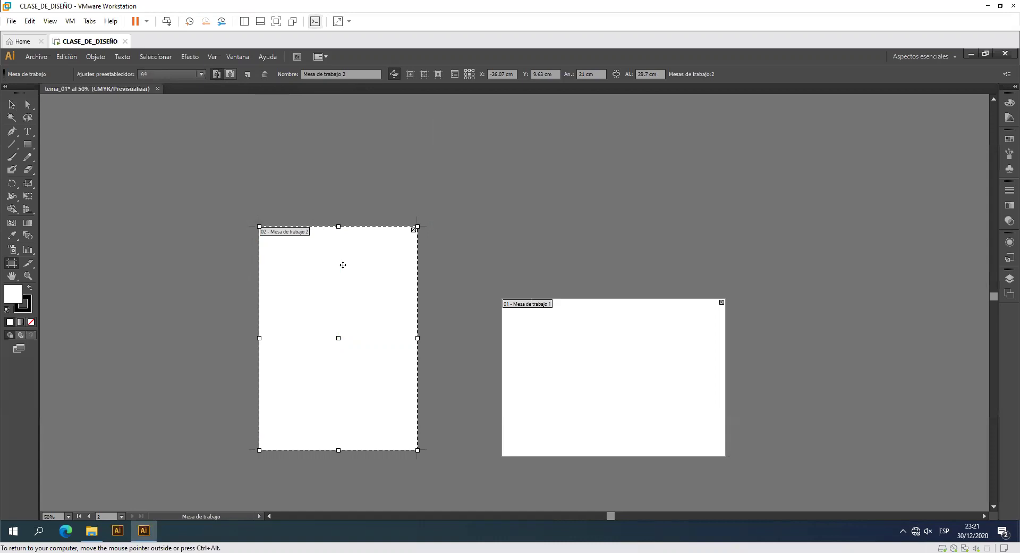
pyautogui.moveTo(343, 281)
pyautogui.mouseDown()
pyautogui.moveTo(834, 283)
pyautogui.moveTo(837, 321)
pyautogui.mouseUp()
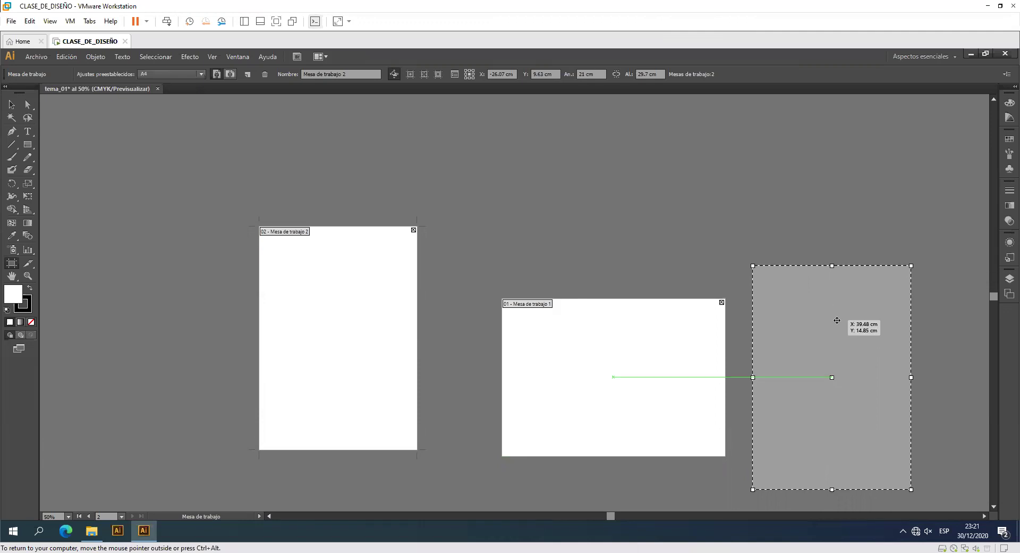
pyautogui.moveTo(838, 321)
pyautogui.mouseDown()
pyautogui.moveTo(821, 319)
pyautogui.moveTo(856, 303)
pyautogui.moveTo(844, 286)
pyautogui.moveTo(832, 353)
pyautogui.moveTo(836, 308)
pyautogui.moveTo(835, 319)
pyautogui.mouseUp()
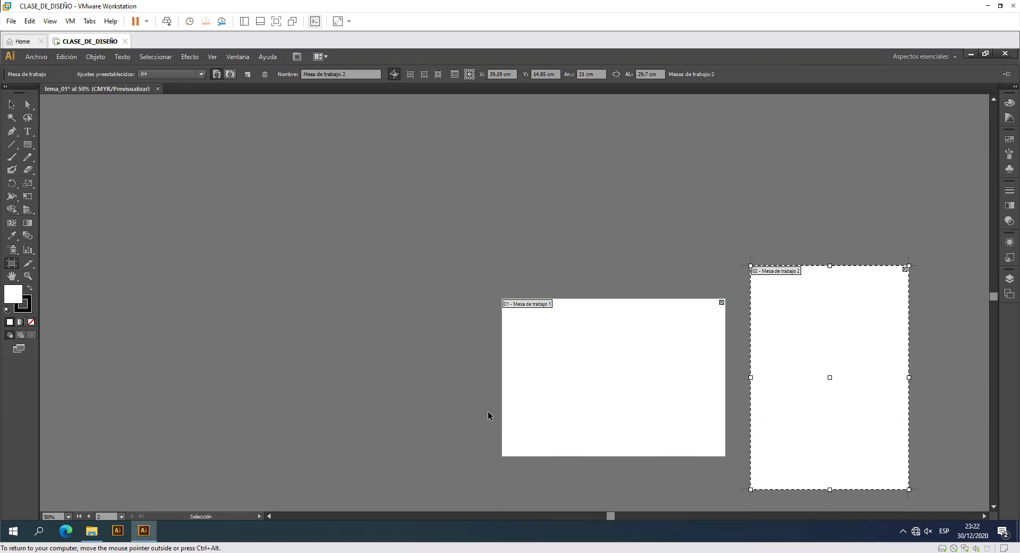
# Draw a third artboard right of the second and size it A4 landscape (29.7 × 21 cm).
pyautogui.hotkey('ctrl', '0')
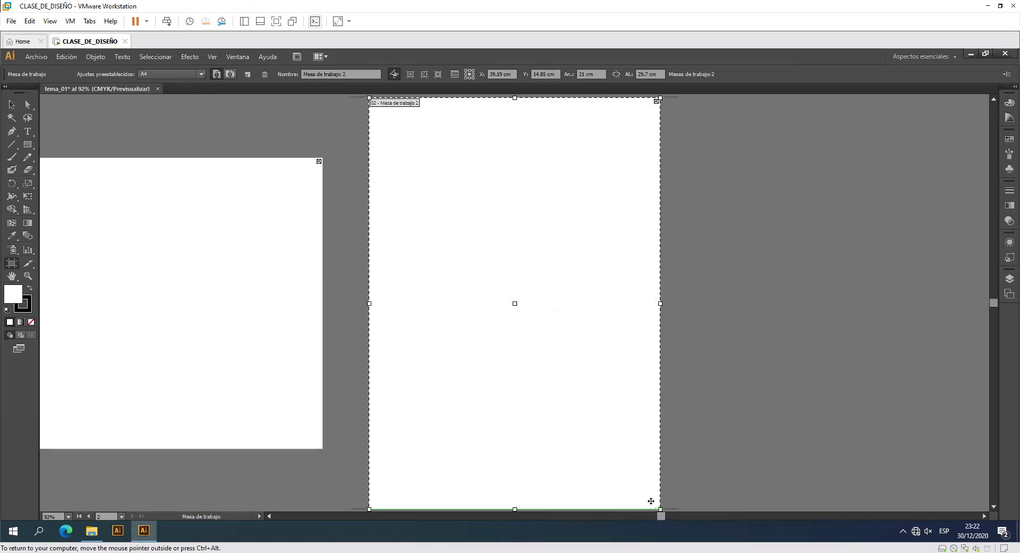
pyautogui.scroll(-1, 651, 499)
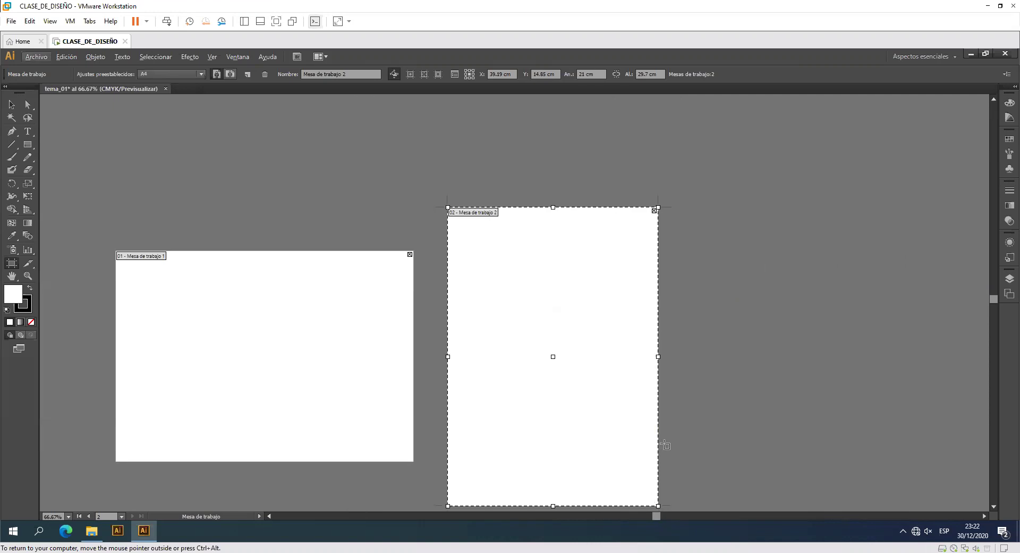
pyautogui.scroll(-1, 740, 374)
pyautogui.scroll(-1, 740, 373)
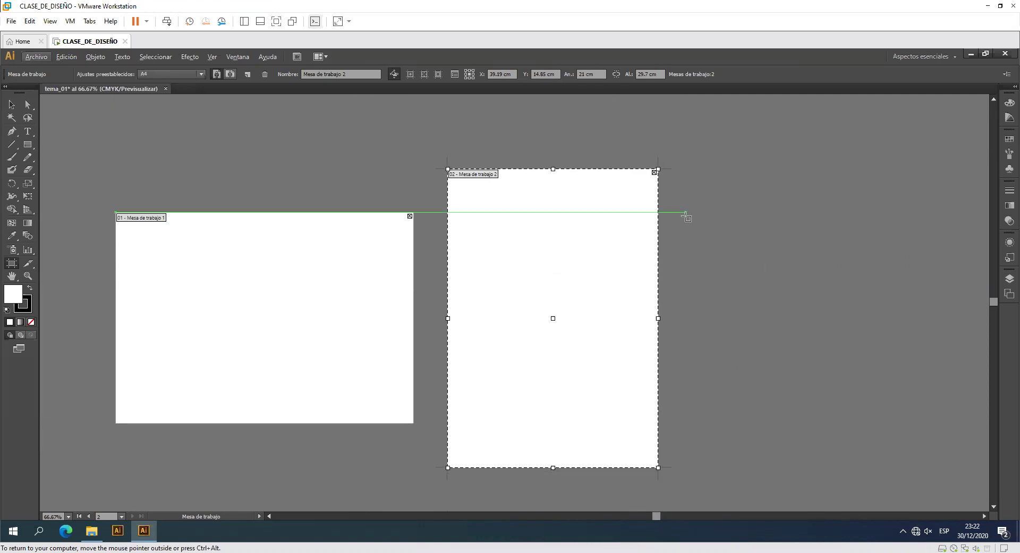
pyautogui.moveTo(676, 224)
pyautogui.mouseDown()
pyautogui.moveTo(967, 397)
pyautogui.moveTo(971, 414)
pyautogui.mouseUp()
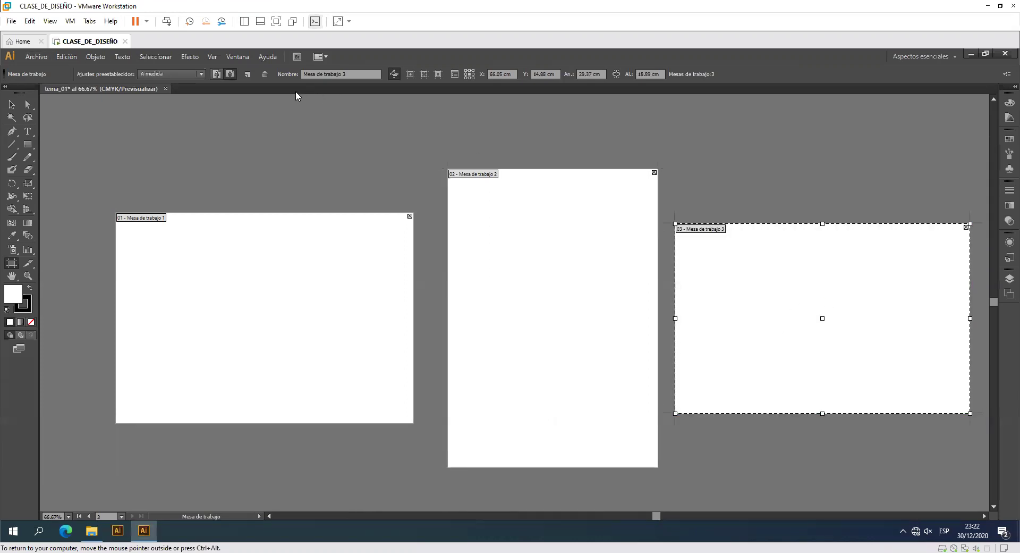
pyautogui.click(202, 74)
pyautogui.click(167, 158)
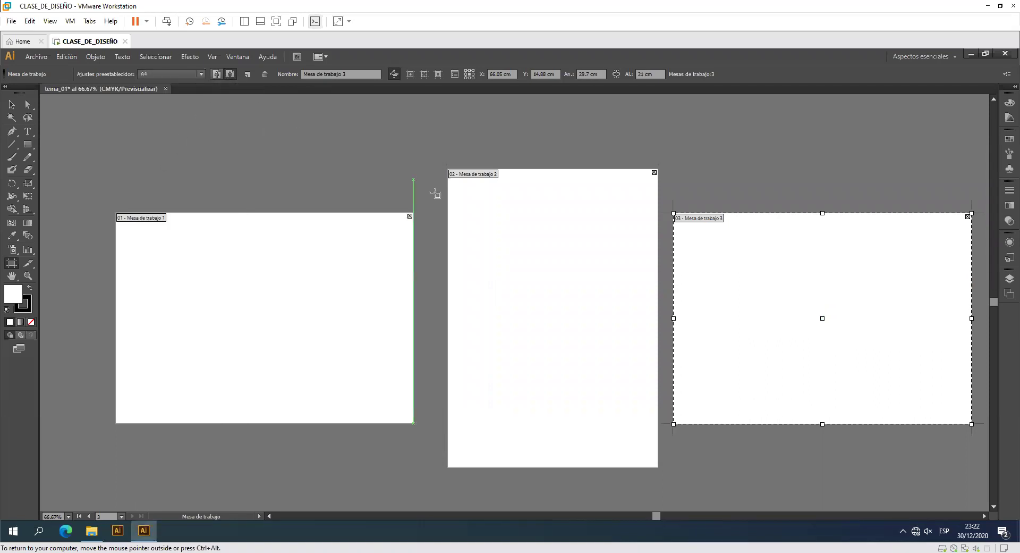
pyautogui.moveTo(779, 253); pyautogui.dragTo(783, 266)
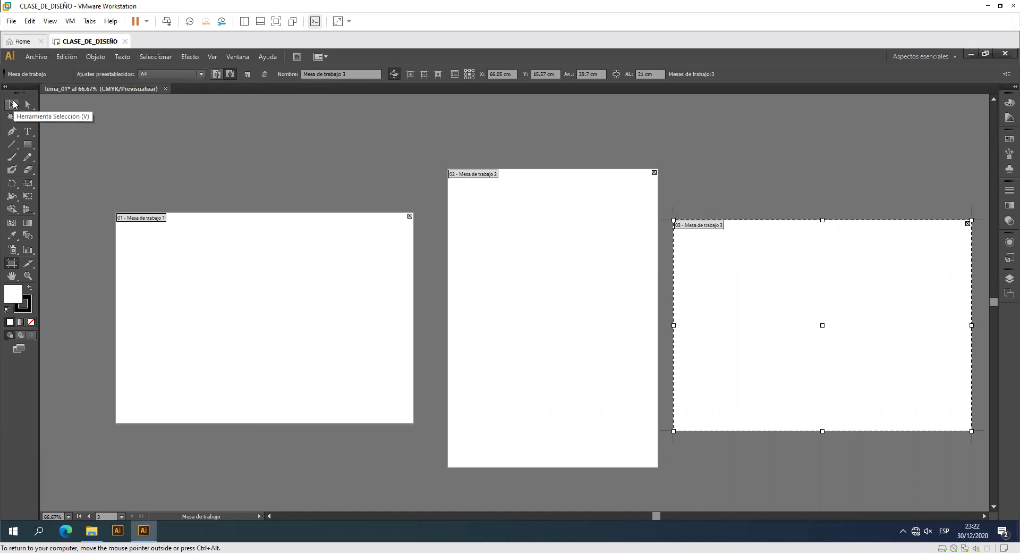
# Float the shape tools panel and draw a rectangle near the first artboard's top-left.
pyautogui.click(12, 104)
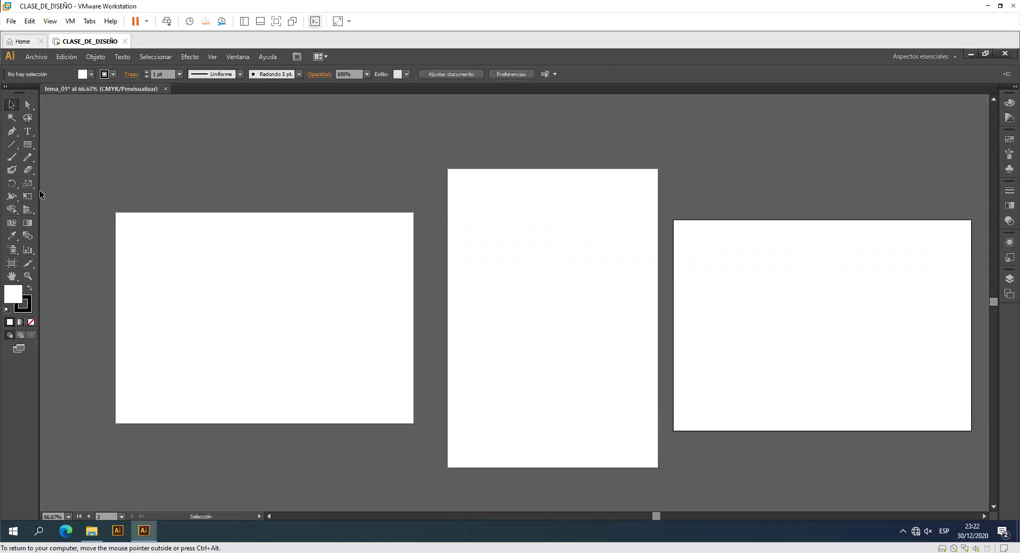
pyautogui.click(31, 145)
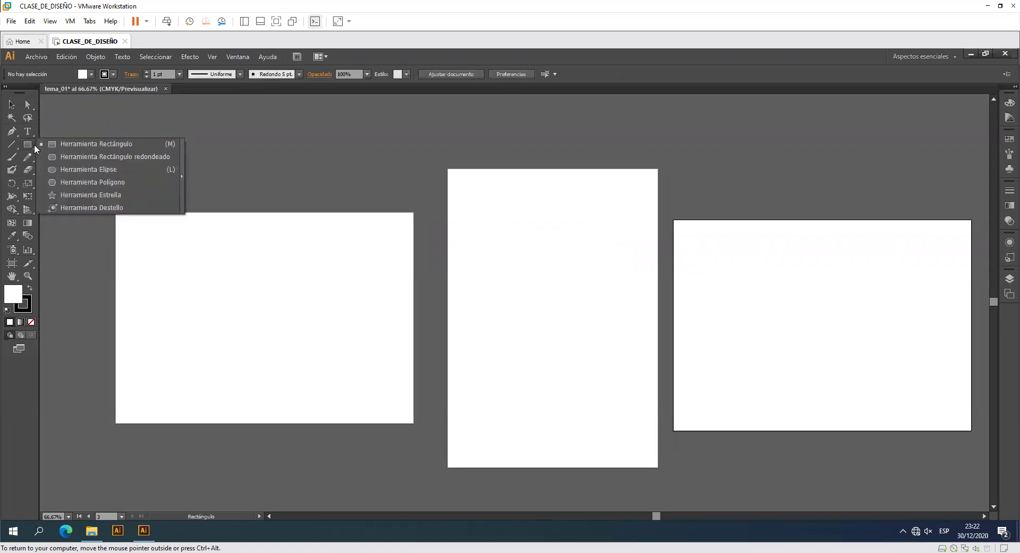
pyautogui.click(182, 170)
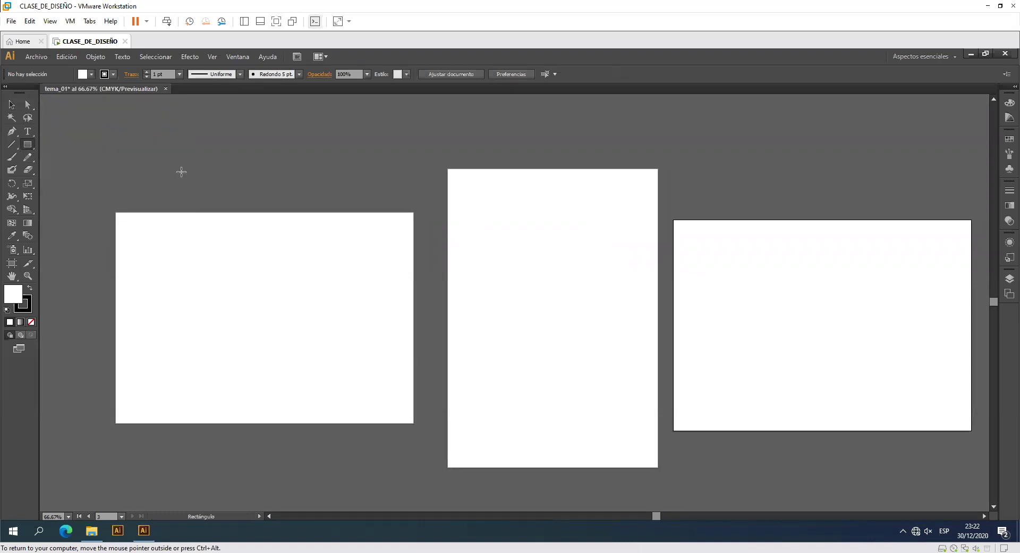
pyautogui.moveTo(90, 152); pyautogui.dragTo(233, 136)
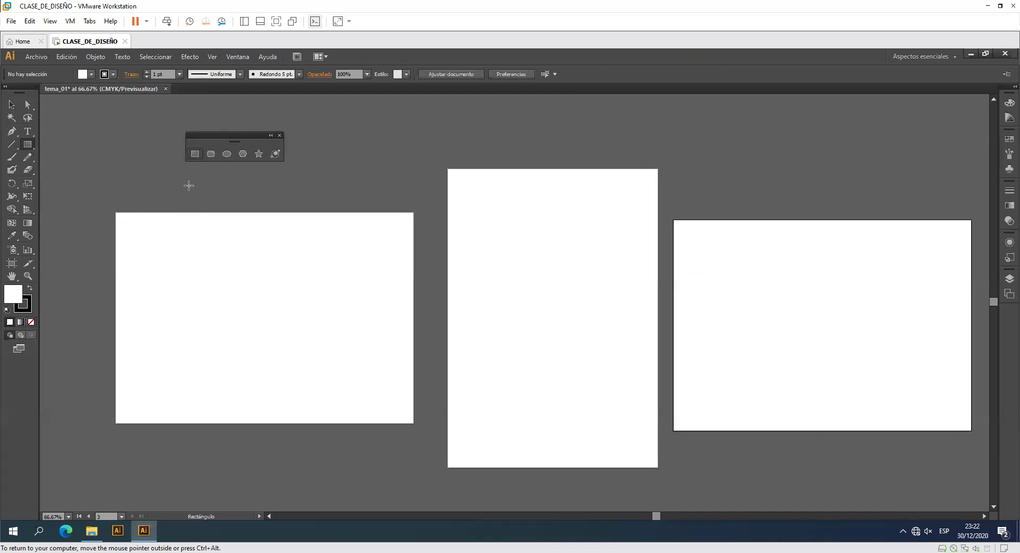
pyautogui.moveTo(131, 229); pyautogui.dragTo(320, 266)
# Add a rounded rectangle, hexagon, circle, five-pointed star and lens flare.
pyautogui.click(211, 154)
pyautogui.click(243, 153)
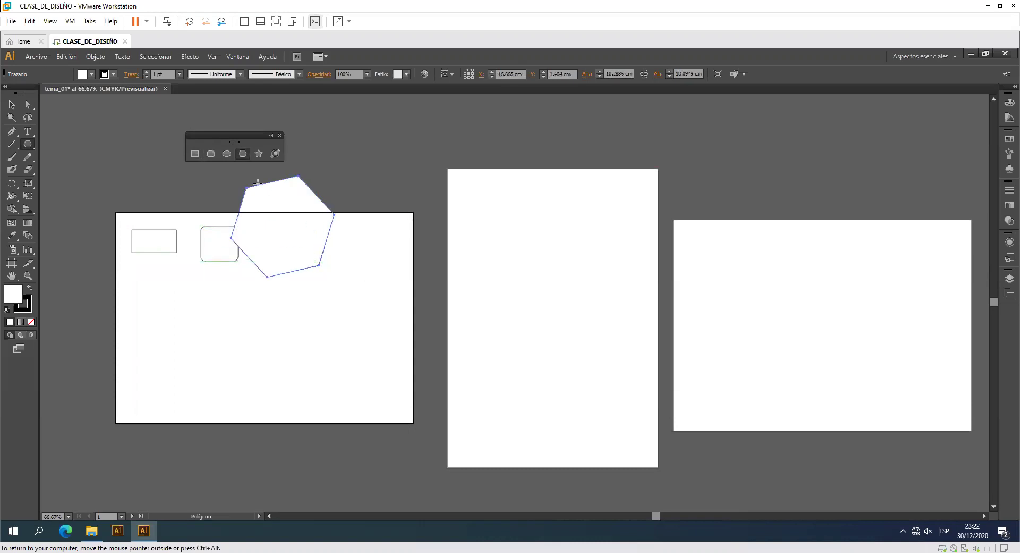
pyautogui.click(224, 154)
pyautogui.moveTo(166, 320); pyautogui.dragTo(201, 351)
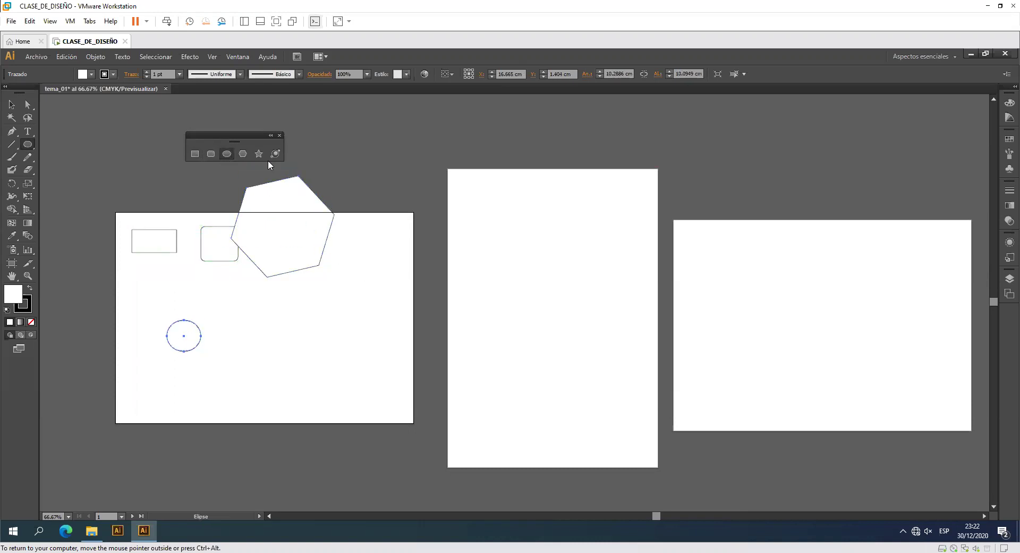
pyautogui.click(260, 154)
pyautogui.moveTo(236, 311)
pyautogui.mouseDown()
pyautogui.moveTo(263, 334)
pyautogui.moveTo(322, 328)
pyautogui.mouseUp()
pyautogui.click(276, 154)
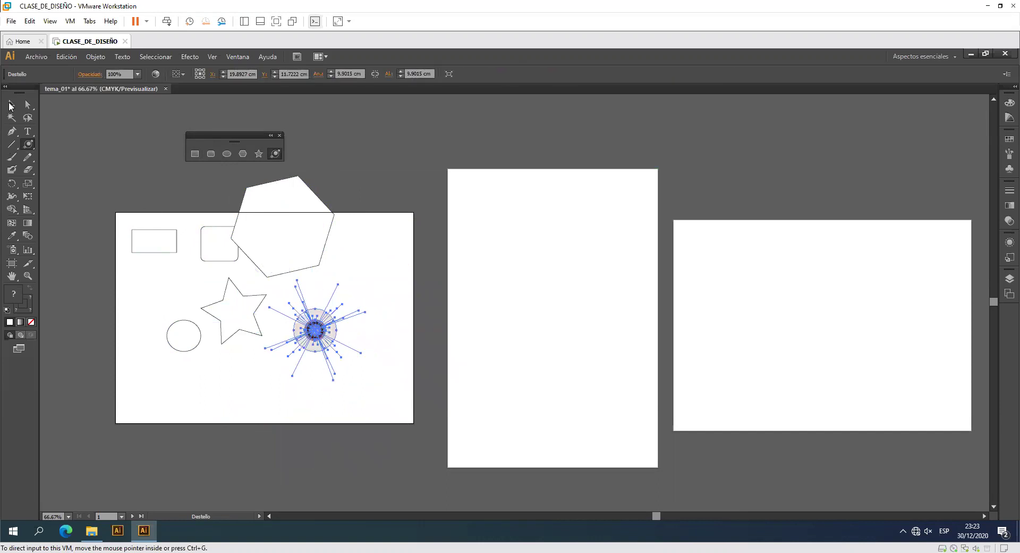
# Move the hexagon down into the first artboard.
pyautogui.click(12, 106)
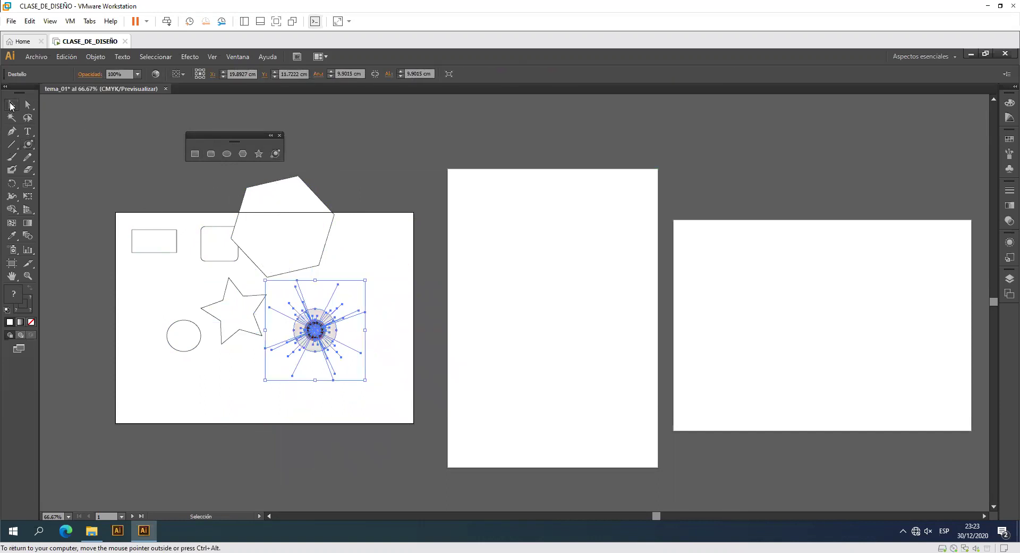
pyautogui.click(301, 212)
pyautogui.moveTo(324, 170)
pyautogui.mouseDown()
pyautogui.moveTo(306, 215)
pyautogui.moveTo(353, 255)
pyautogui.moveTo(329, 258)
pyautogui.moveTo(338, 260)
pyautogui.moveTo(309, 240)
pyautogui.mouseUp()
pyautogui.click(486, 247)
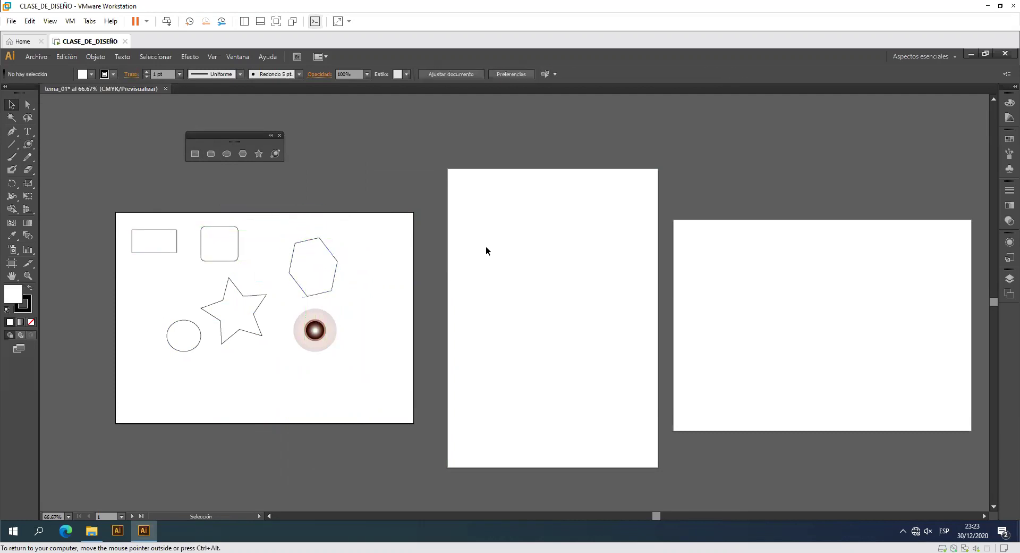
# Float the pen tools and draw a closed wavy blob on the middle artboard.
pyautogui.click(12, 131)
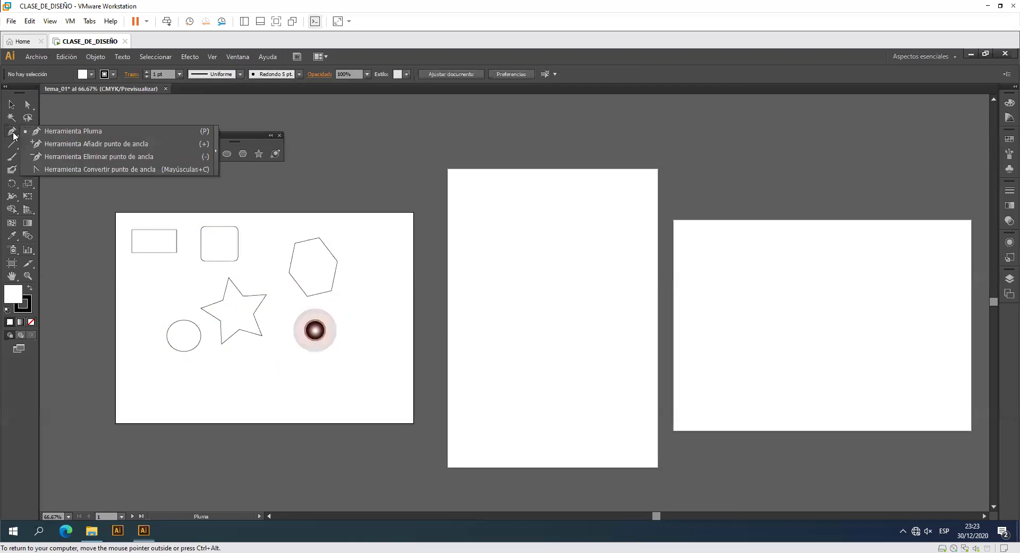
pyautogui.click(217, 153)
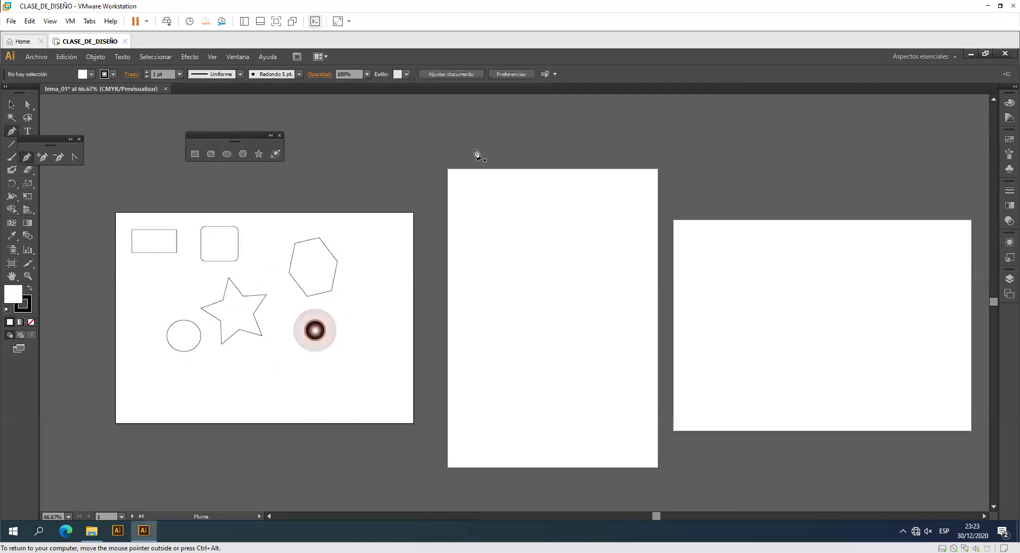
pyautogui.moveTo(51, 139); pyautogui.dragTo(515, 130)
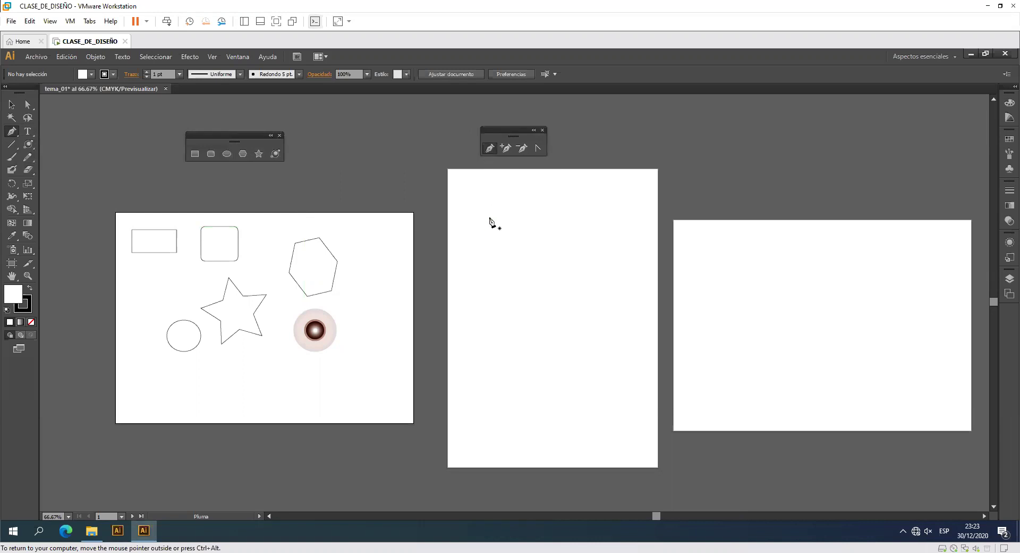
pyautogui.moveTo(514, 217)
pyautogui.mouseDown()
pyautogui.moveTo(487, 241)
pyautogui.moveTo(507, 283)
pyautogui.moveTo(572, 290)
pyautogui.moveTo(572, 261)
pyautogui.moveTo(546, 225)
pyautogui.moveTo(513, 217)
pyautogui.mouseUp()
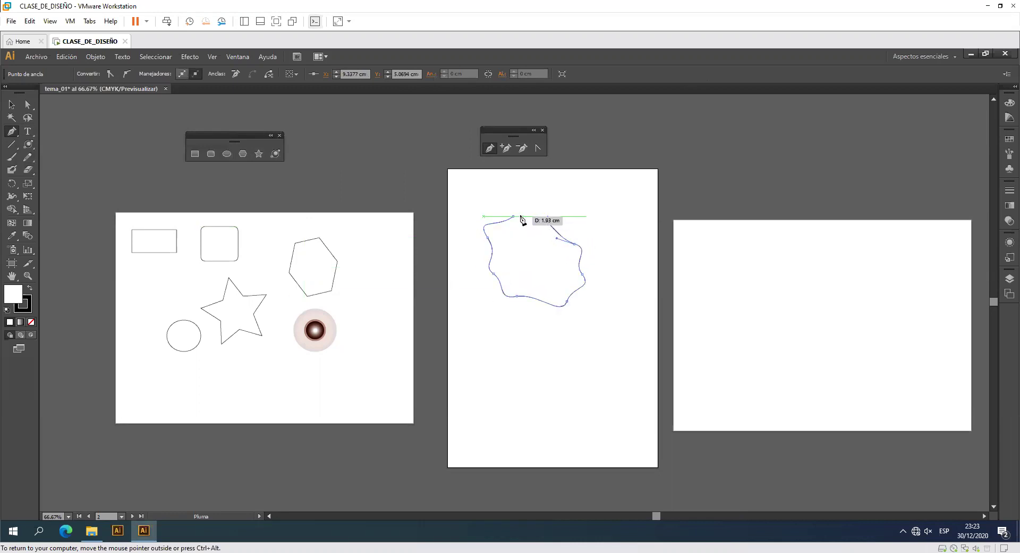
pyautogui.moveTo(513, 216); pyautogui.dragTo(515, 221)
# Shift the blob slightly right and fill it with green 20B752.
pyautogui.click(12, 104)
pyautogui.click(523, 281)
pyautogui.moveTo(563, 247); pyautogui.dragTo(589, 243)
pyautogui.click(542, 349)
pyautogui.click(531, 287)
pyautogui.doubleClick(22, 290)
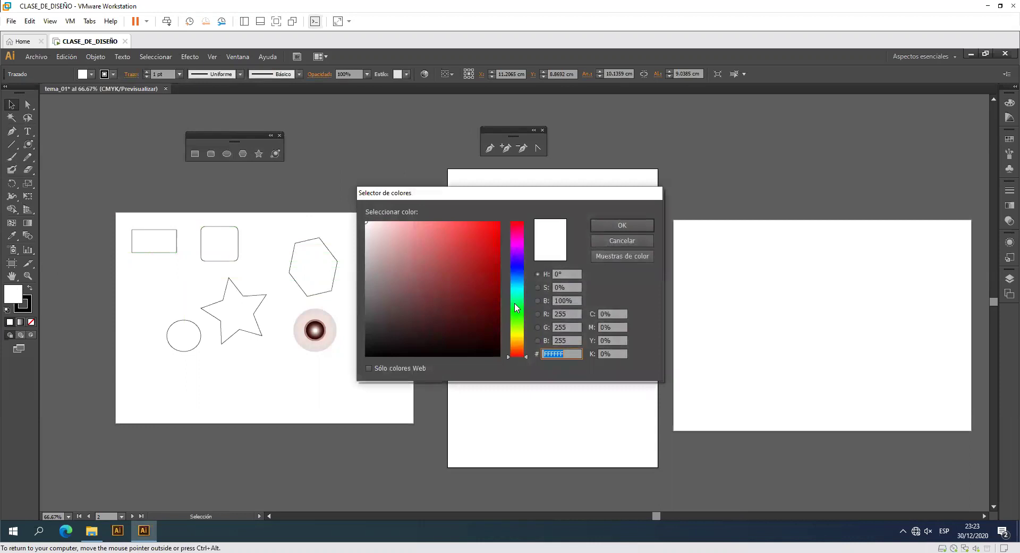
pyautogui.click(516, 304)
pyautogui.click(477, 260)
pyautogui.click(605, 230)
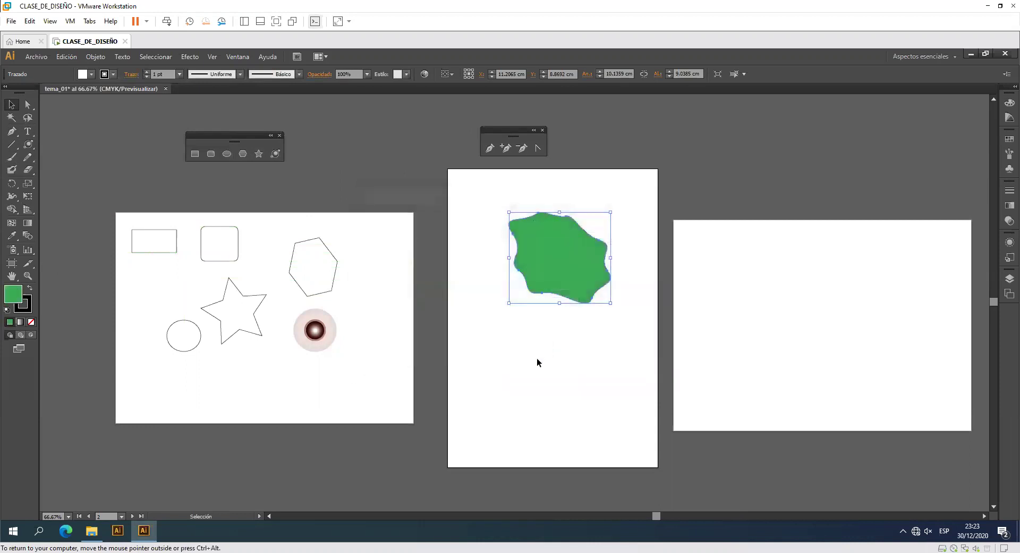
# Alt-drag a duplicate of the green blob below the original.
pyautogui.click(537, 341)
pyautogui.moveTo(558, 261); pyautogui.dragTo(546, 367)
pyautogui.click(636, 207)
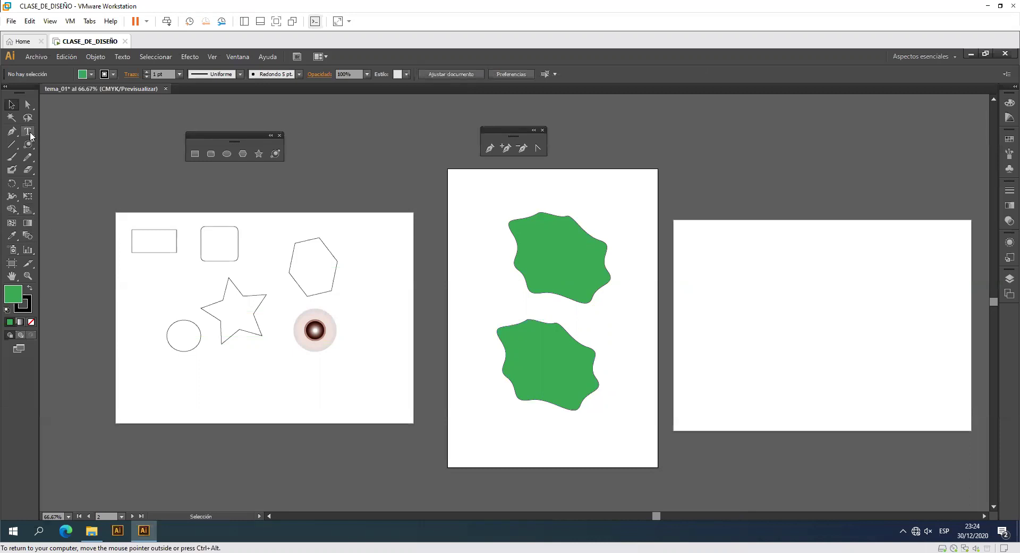
# Place a point-type text object on the right artboard and type the name.
pyautogui.moveTo(29, 130); pyautogui.dragTo(89, 130)
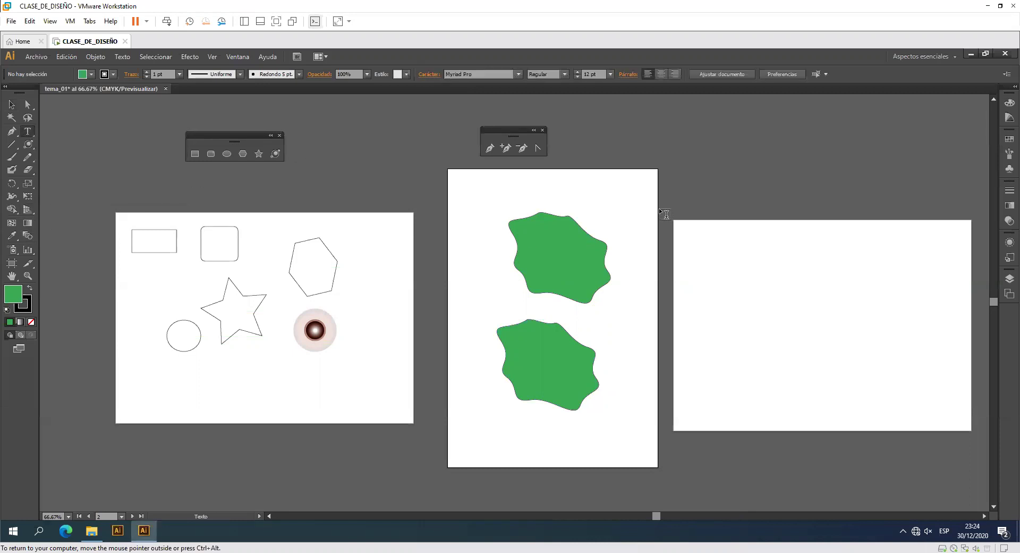
pyautogui.click(740, 174)
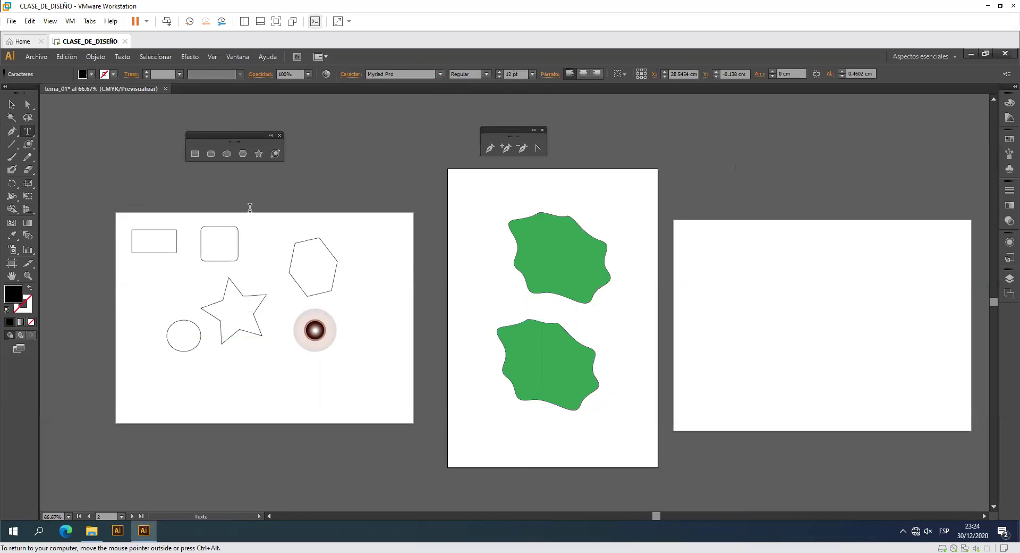
pyautogui.moveTo(33, 132)
pyautogui.mouseDown()
pyautogui.moveTo(185, 155)
pyautogui.moveTo(140, 158)
pyautogui.moveTo(820, 164)
pyautogui.mouseUp()
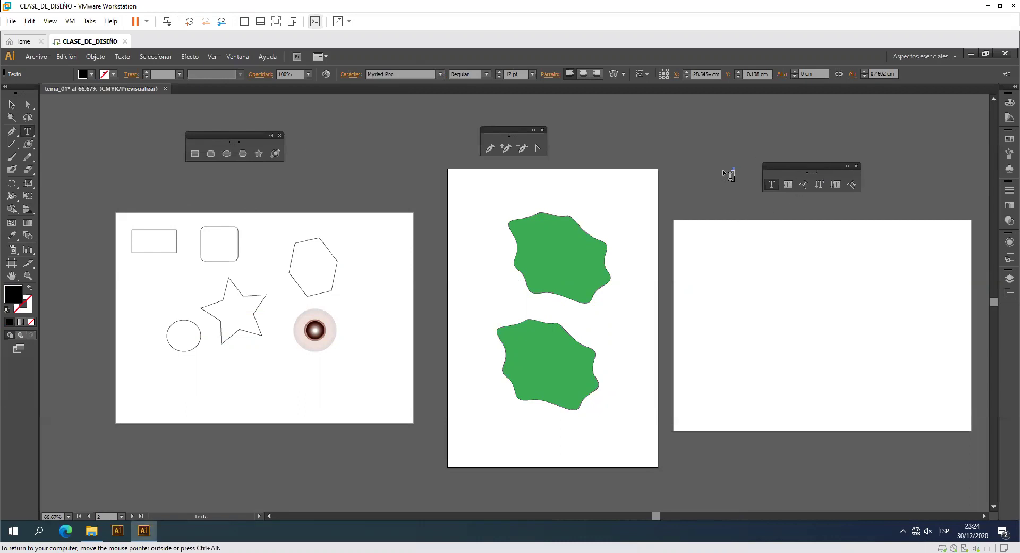
pyautogui.click(12, 104)
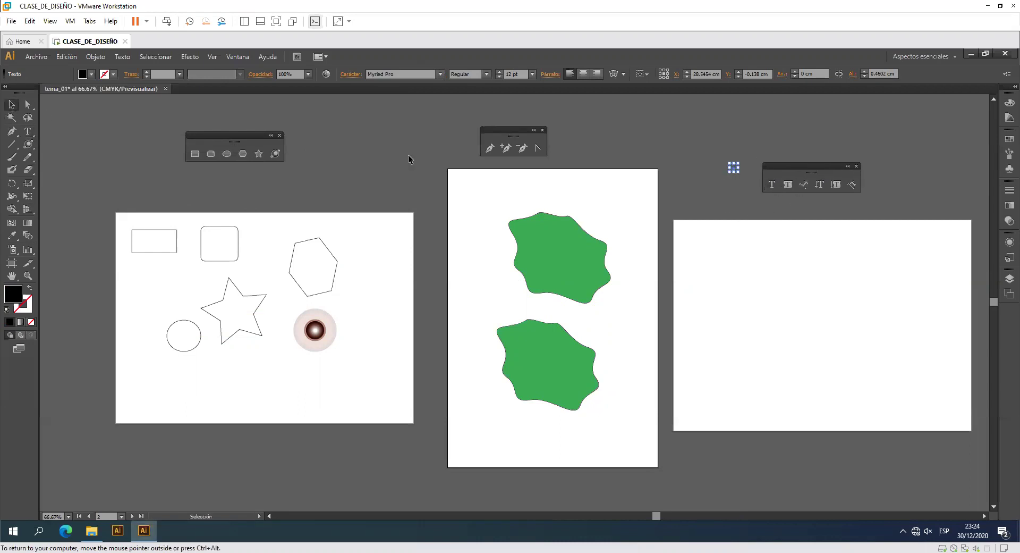
pyautogui.click(759, 194)
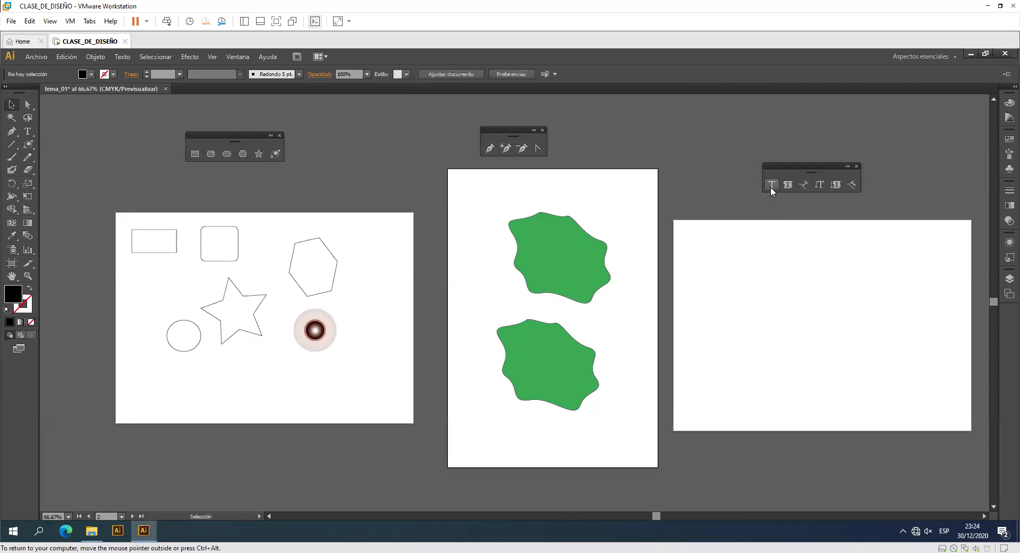
pyautogui.click(772, 184)
pyautogui.click(714, 275)
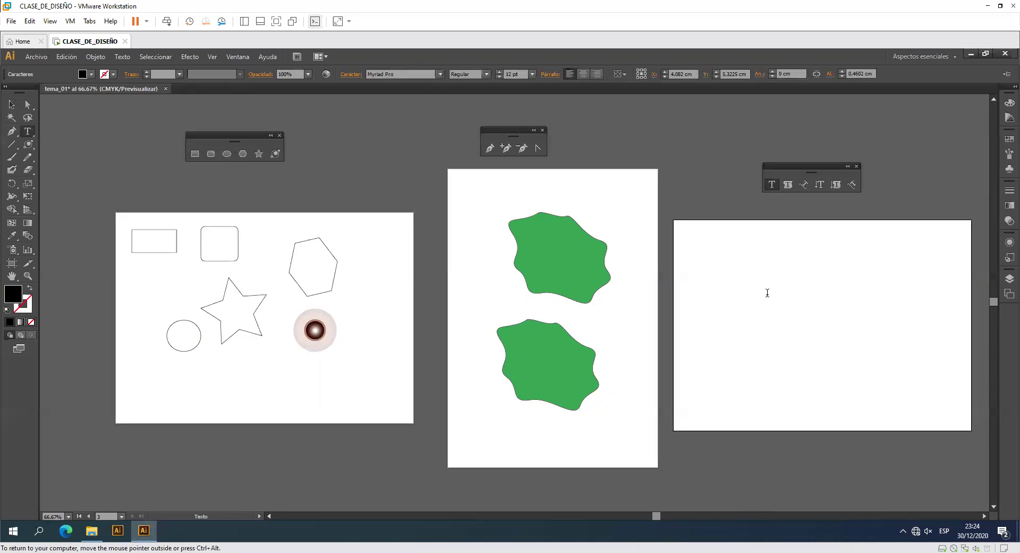
pyautogui.write('MIGUEL')
pyautogui.click(11, 104)
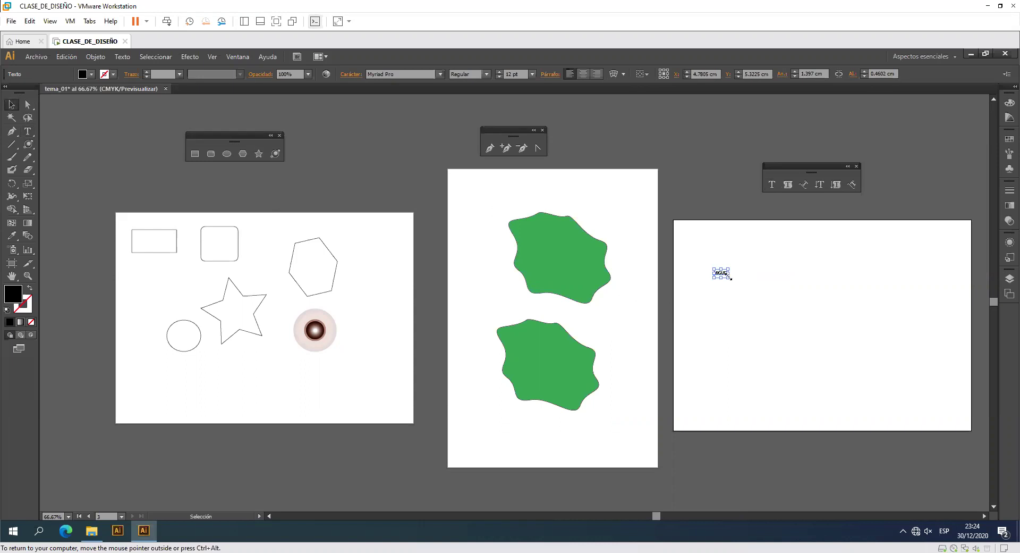
# Scale the name text across the right artboard, set it in Segoe Script, and centre it.
pyautogui.moveTo(729, 277); pyautogui.dragTo(948, 385)
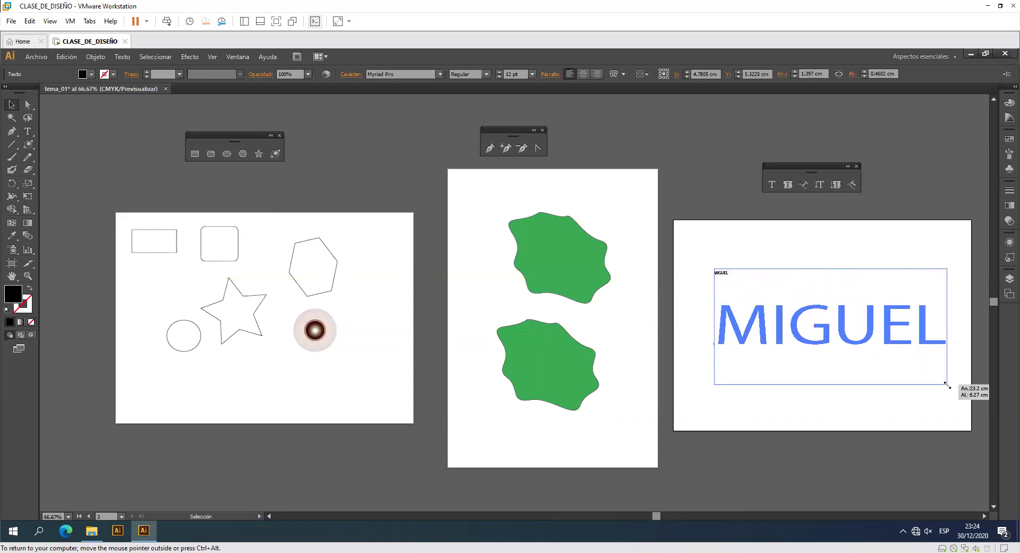
pyautogui.moveTo(822, 343); pyautogui.dragTo(795, 355)
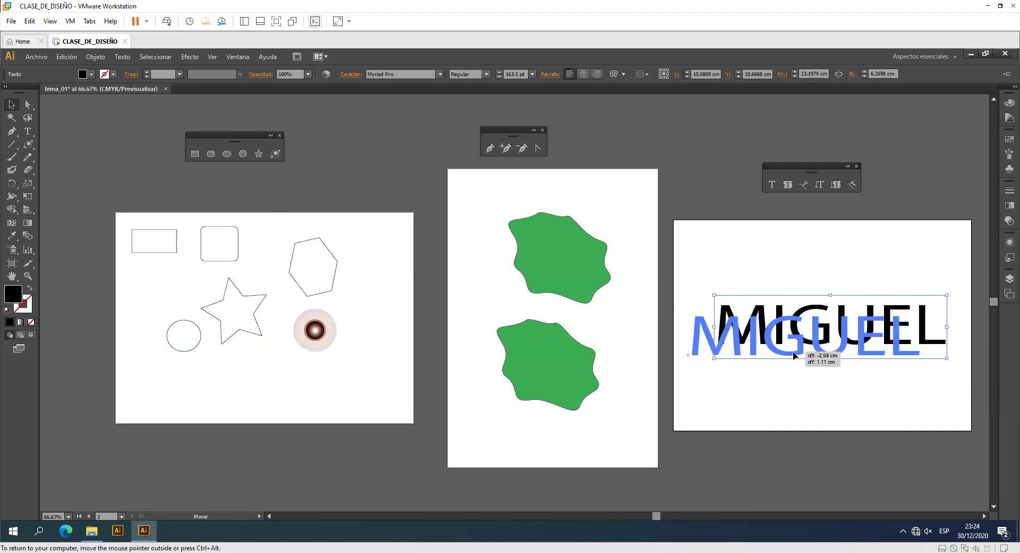
pyautogui.moveTo(804, 308); pyautogui.dragTo(804, 241)
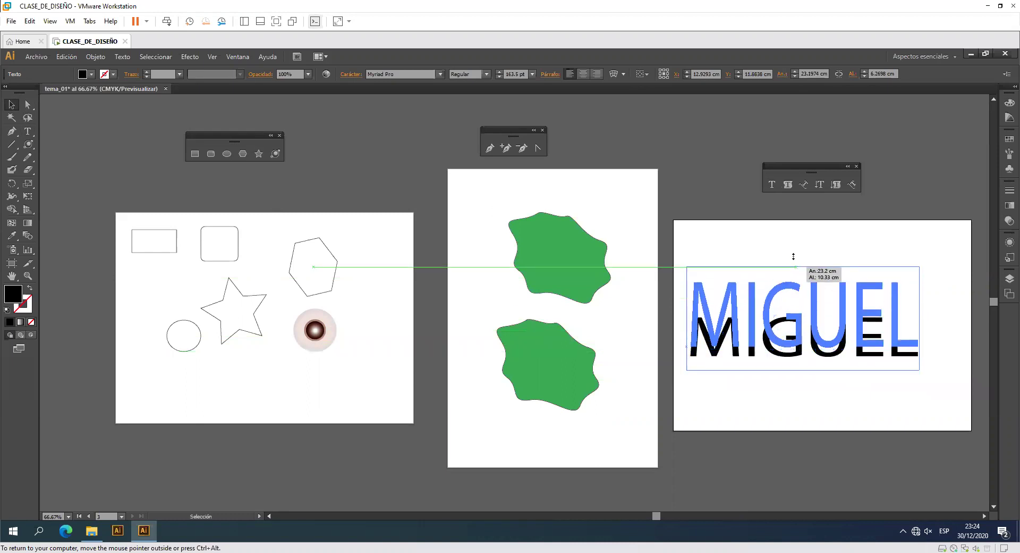
pyautogui.click(439, 75)
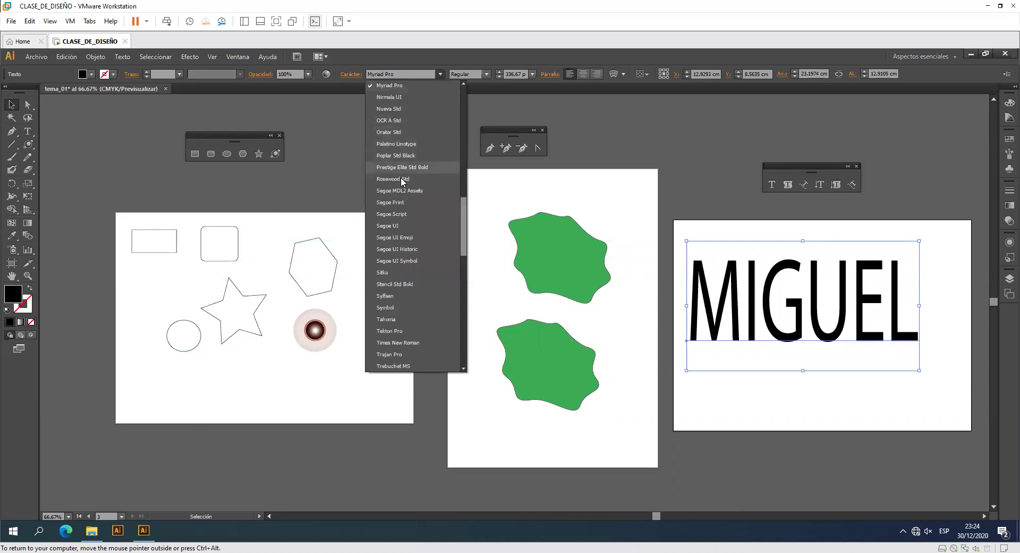
pyautogui.click(401, 214)
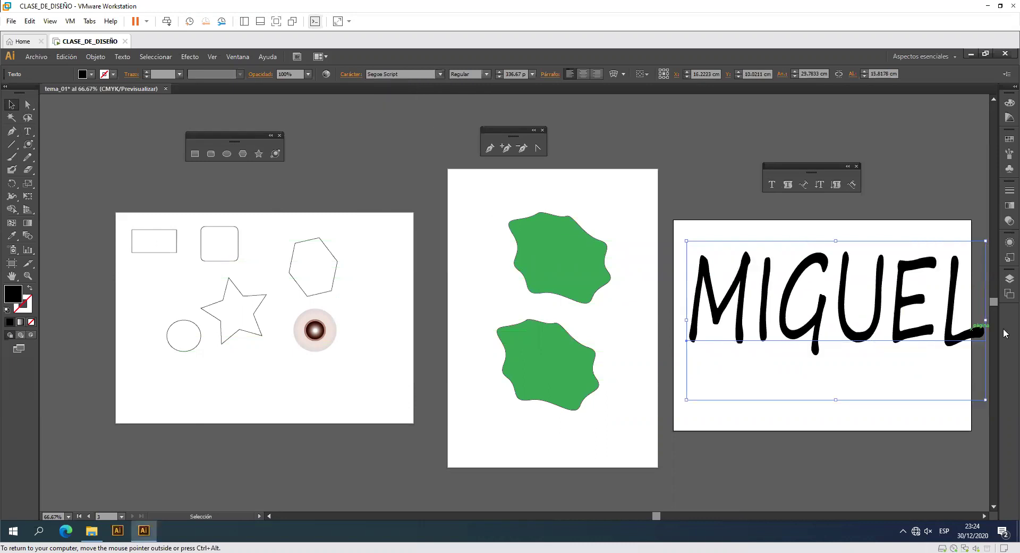
pyautogui.moveTo(986, 320); pyautogui.dragTo(925, 324)
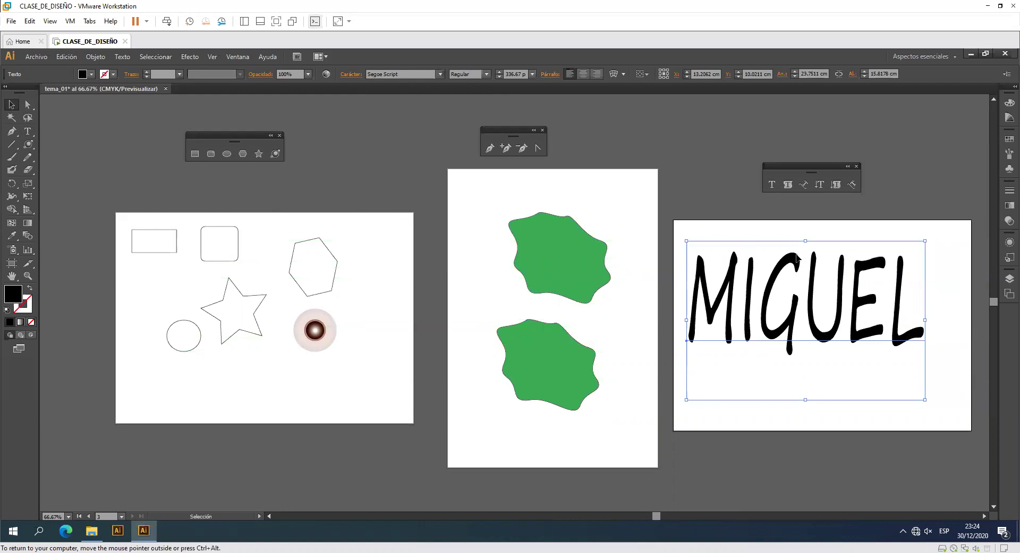
pyautogui.moveTo(803, 244); pyautogui.dragTo(803, 300)
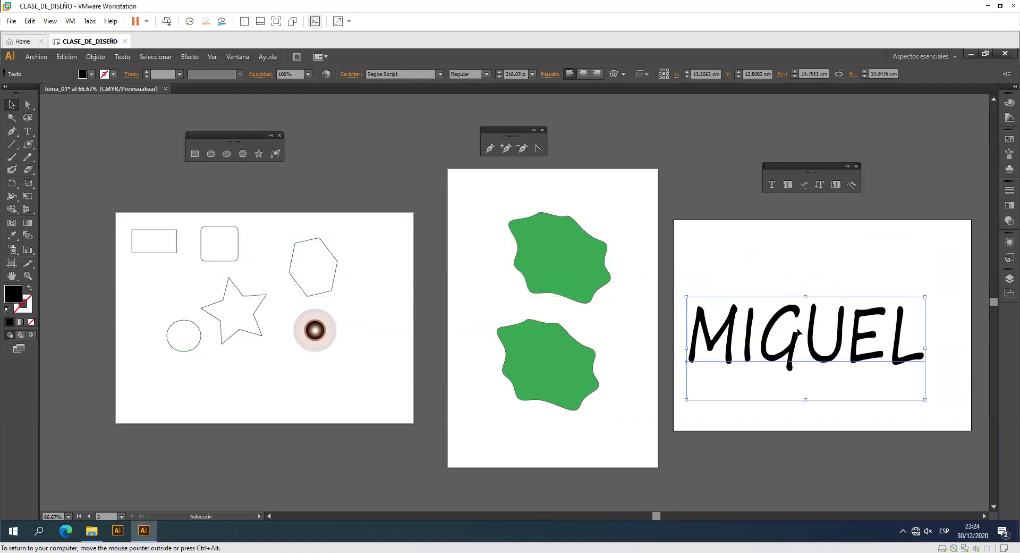
pyautogui.moveTo(801, 336); pyautogui.dragTo(818, 304)
pyautogui.click(728, 133)
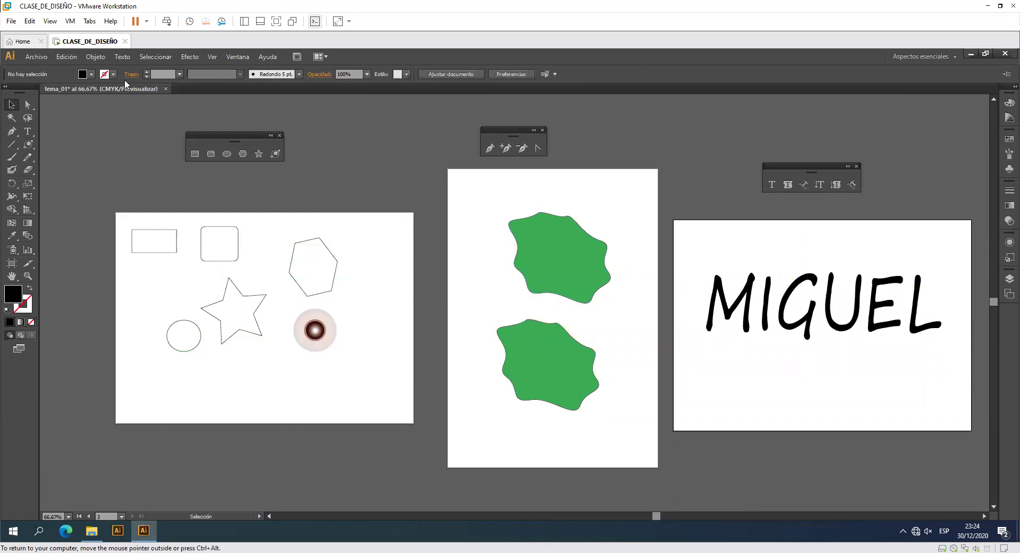
# Save the three-artboard drawing to the Escritorio as tema_01.ai in Illustrator CS6 format.
pyautogui.click(38, 57)
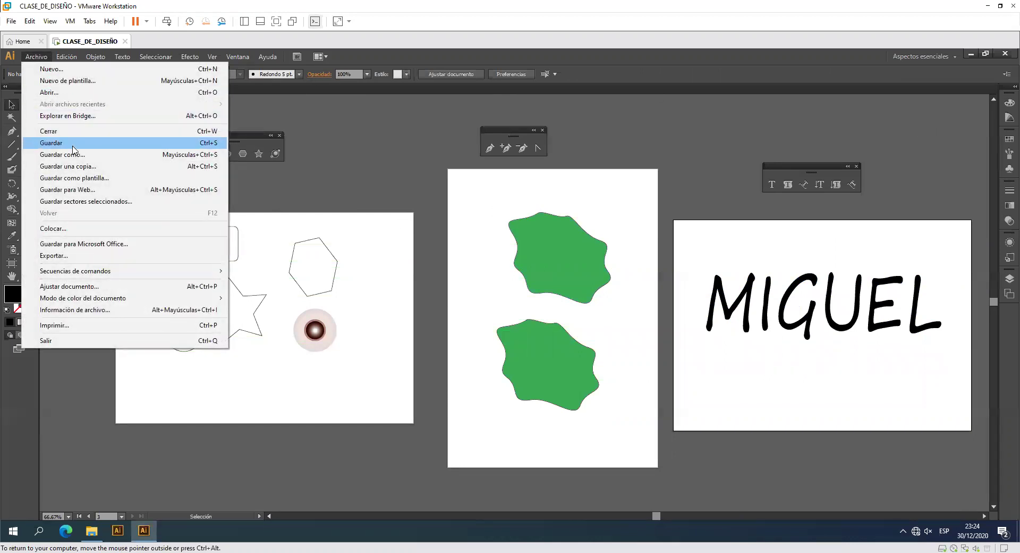
pyautogui.click(73, 144)
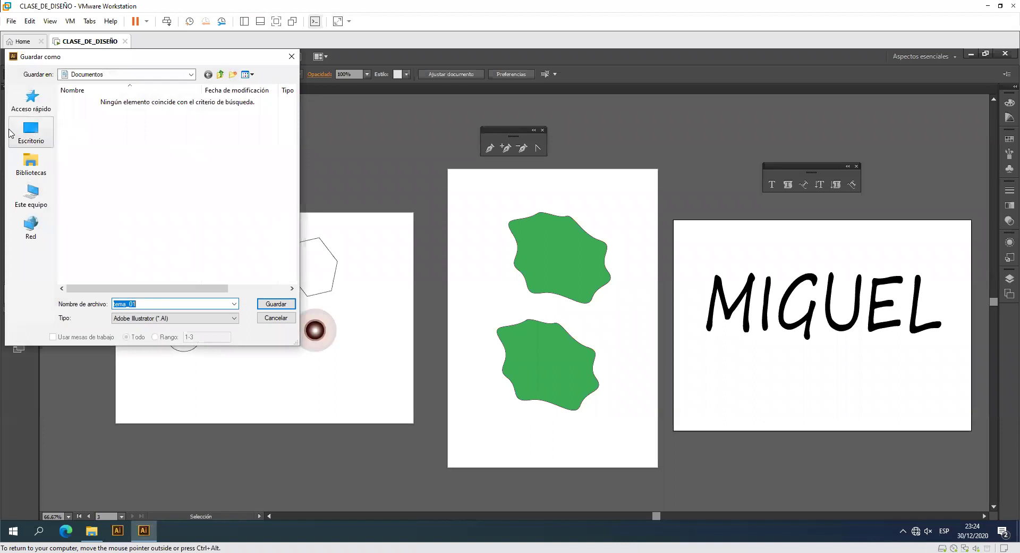
pyautogui.click(10, 133)
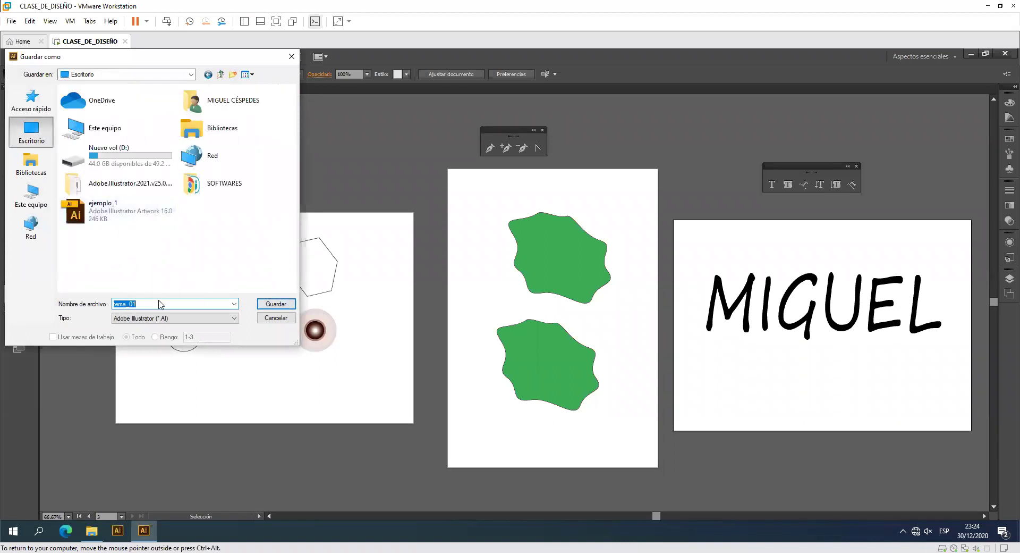
pyautogui.click(287, 305)
pyautogui.click(289, 307)
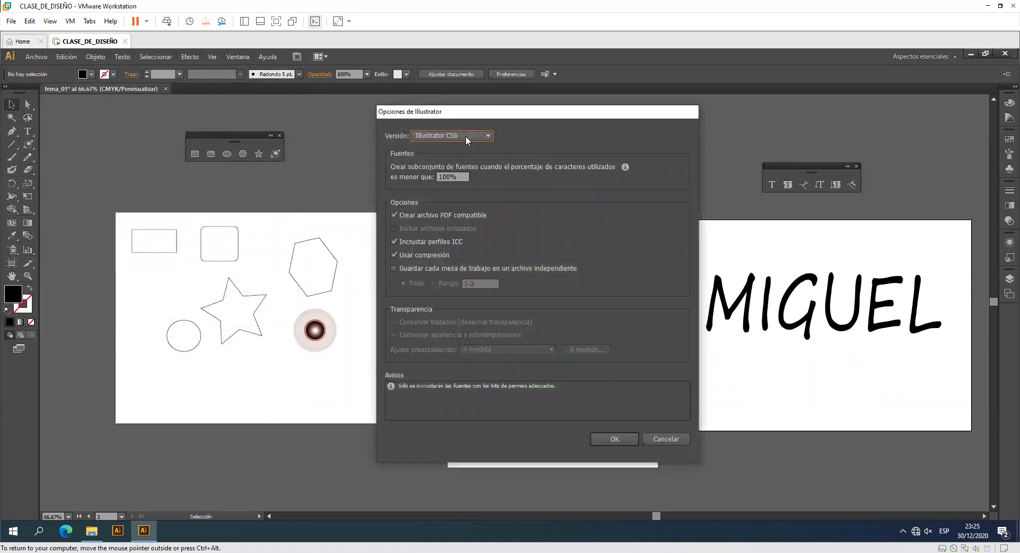
pyautogui.click(622, 435)
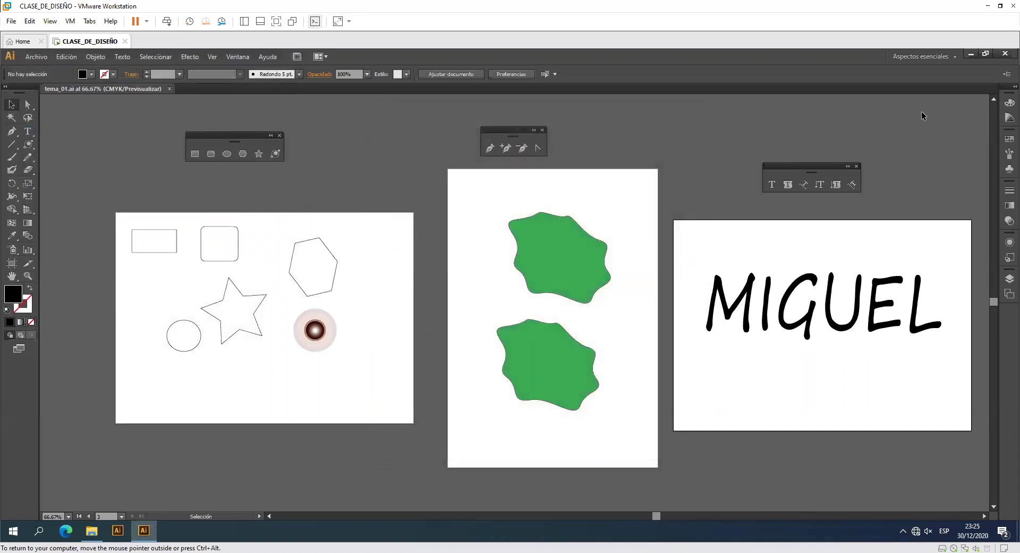
# Close Illustrator CS6 and run the Adobe.Illustrator.2021 Pre-Activated Set-up as administrator.
pyautogui.click(1005, 56)
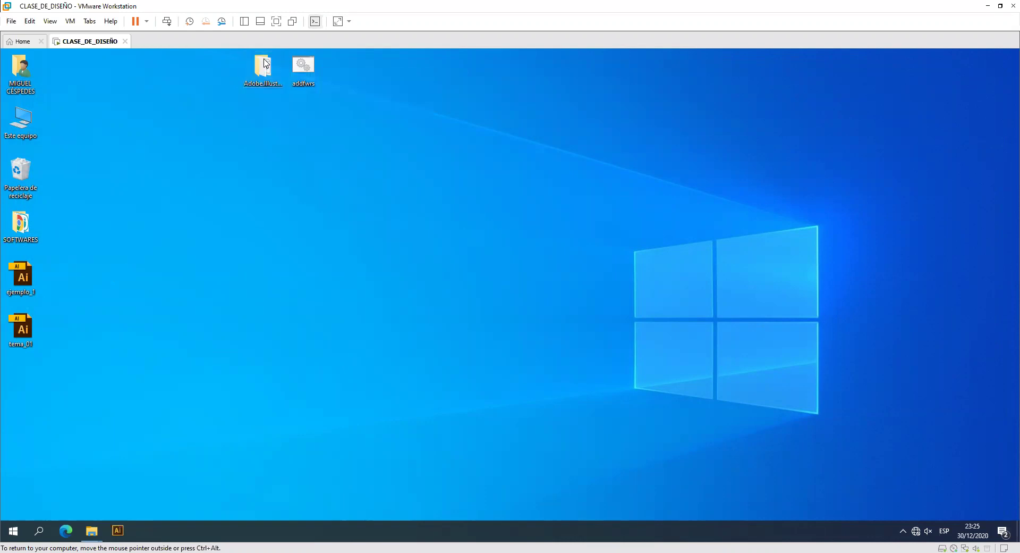
pyautogui.doubleClick(263, 67)
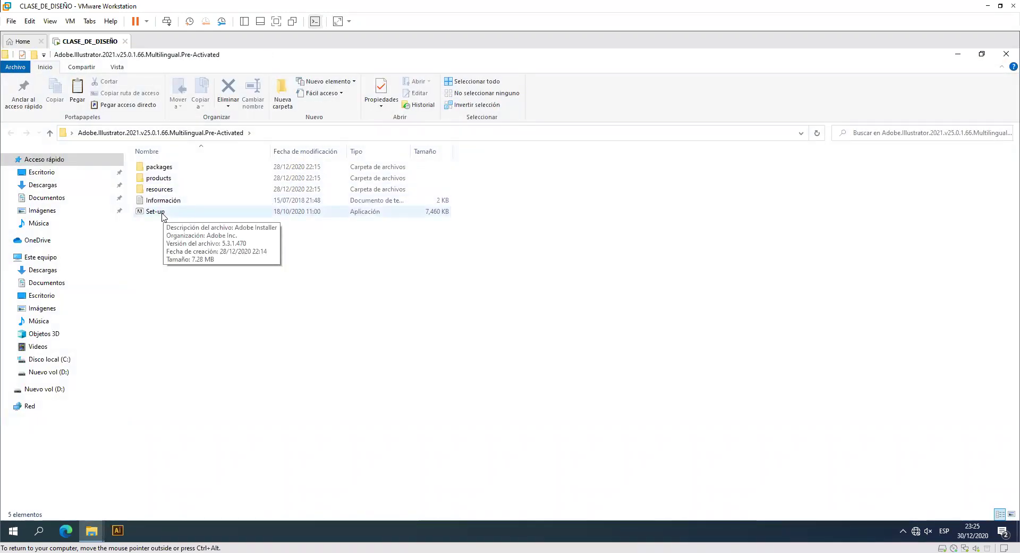
pyautogui.rightClick(163, 215)
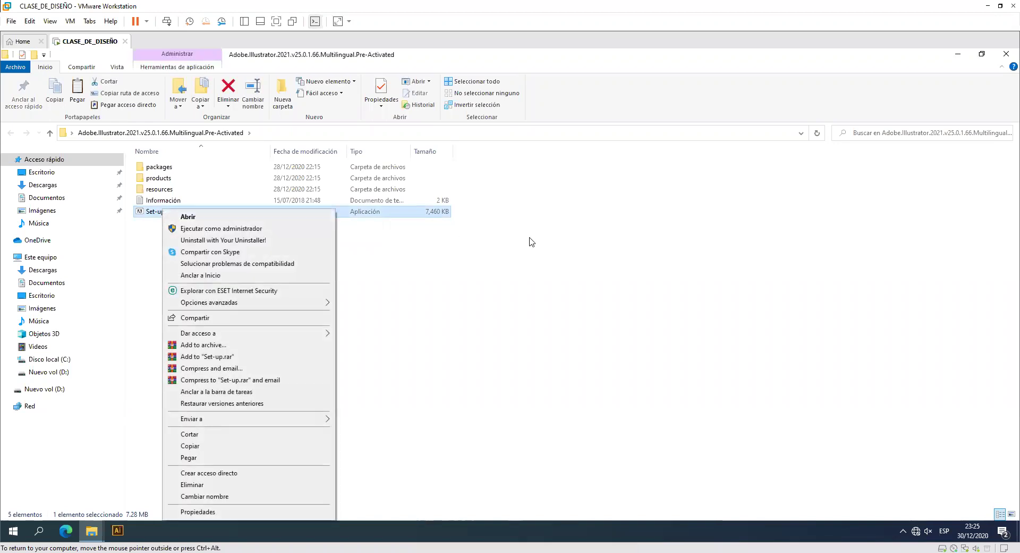
pyautogui.click(638, 244)
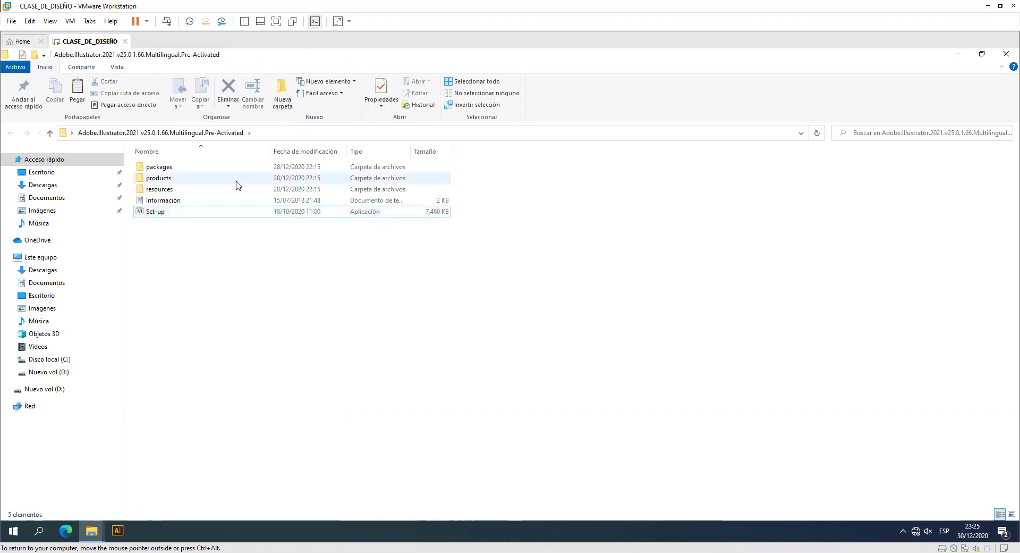
pyautogui.rightClick(149, 213)
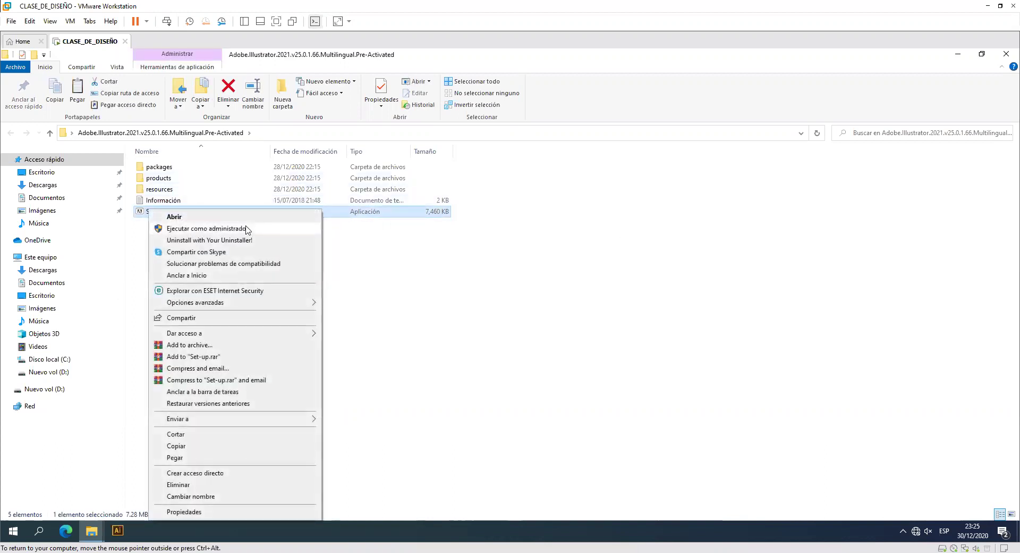
pyautogui.click(248, 230)
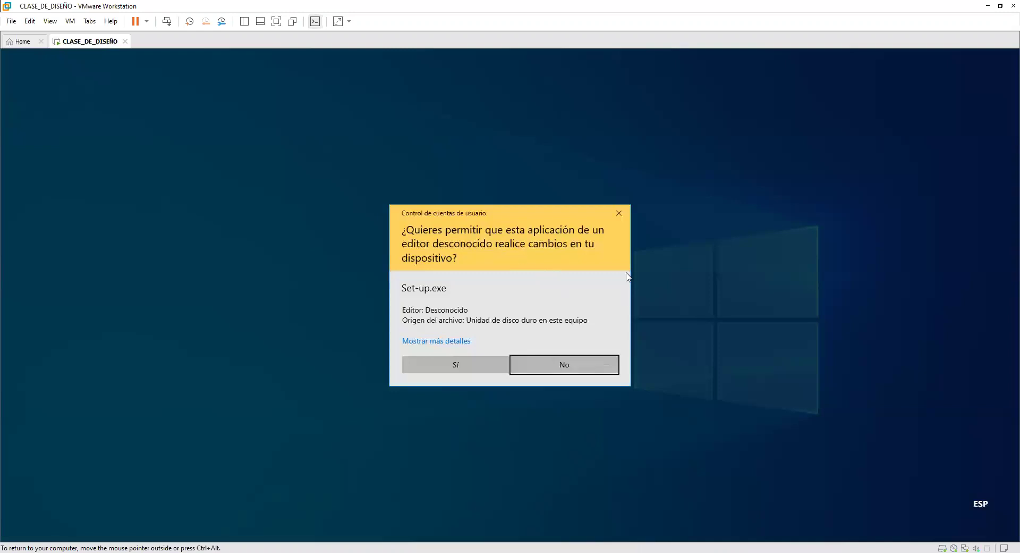
pyautogui.click(470, 362)
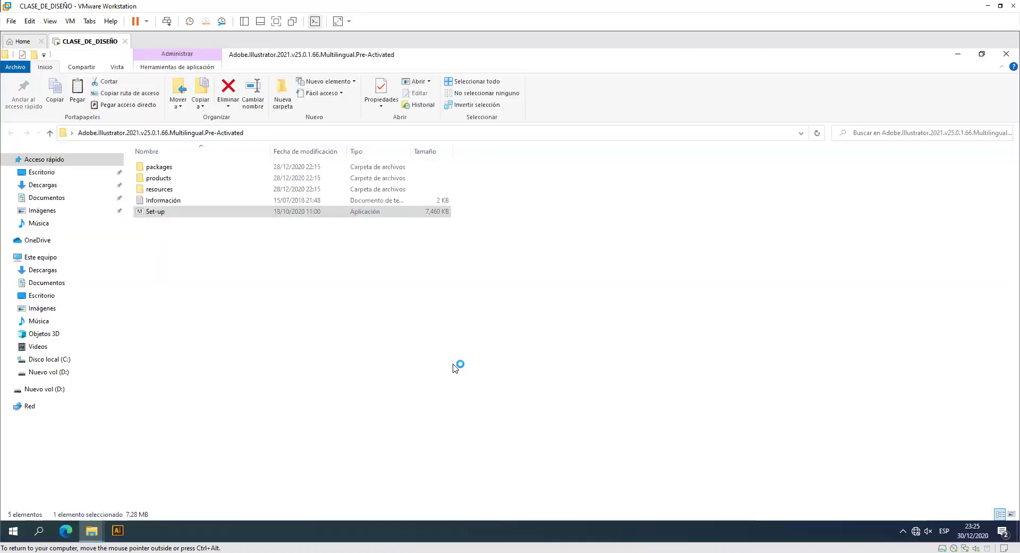
# Close the Explorer window and install Illustrator 2021 in Español (América Latina).
pyautogui.click(1004, 55)
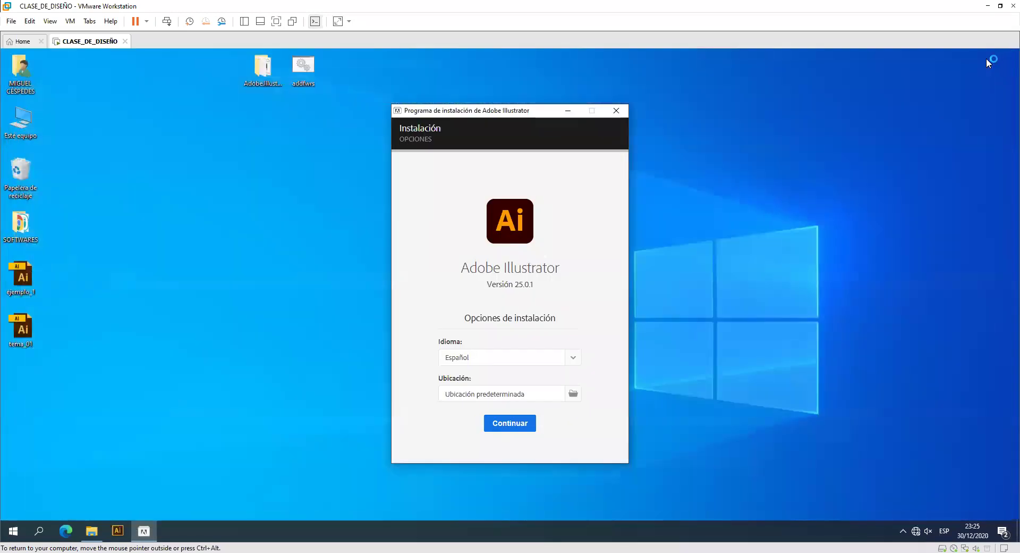
pyautogui.click(573, 358)
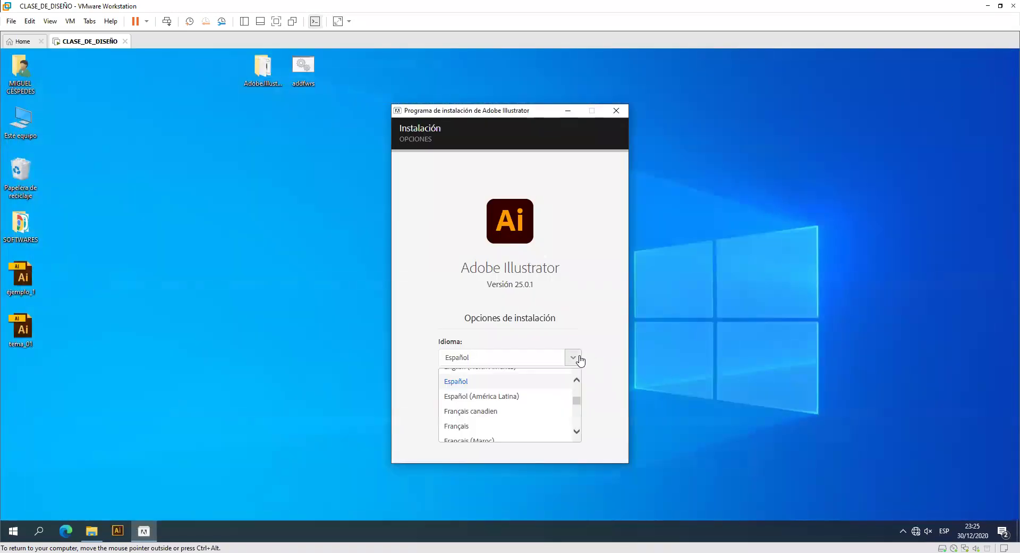
pyautogui.click(540, 398)
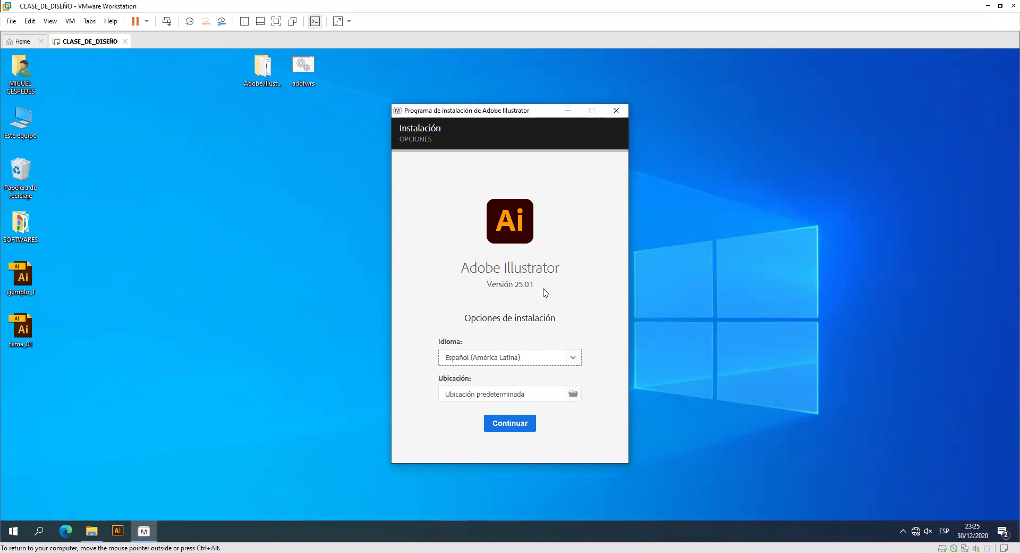
pyautogui.click(519, 424)
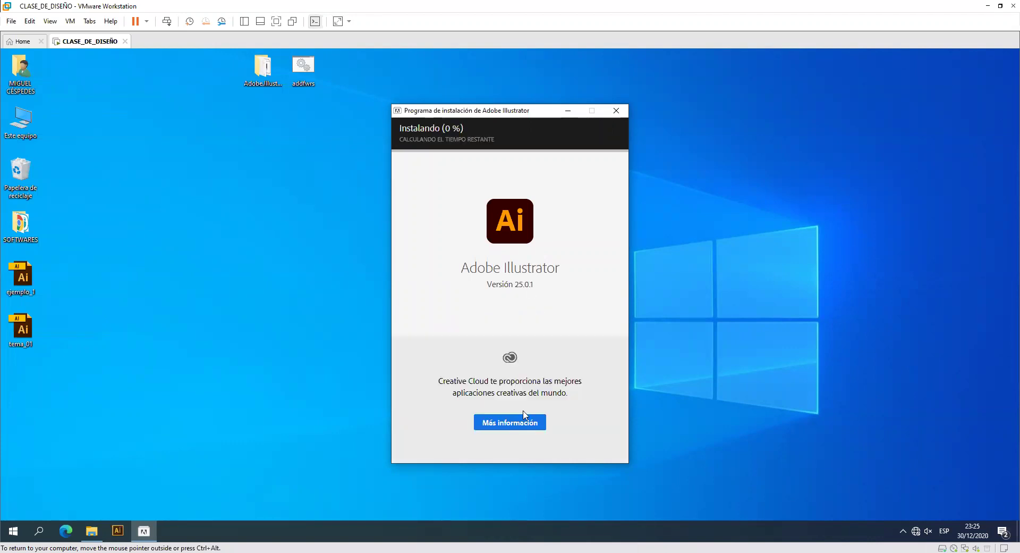
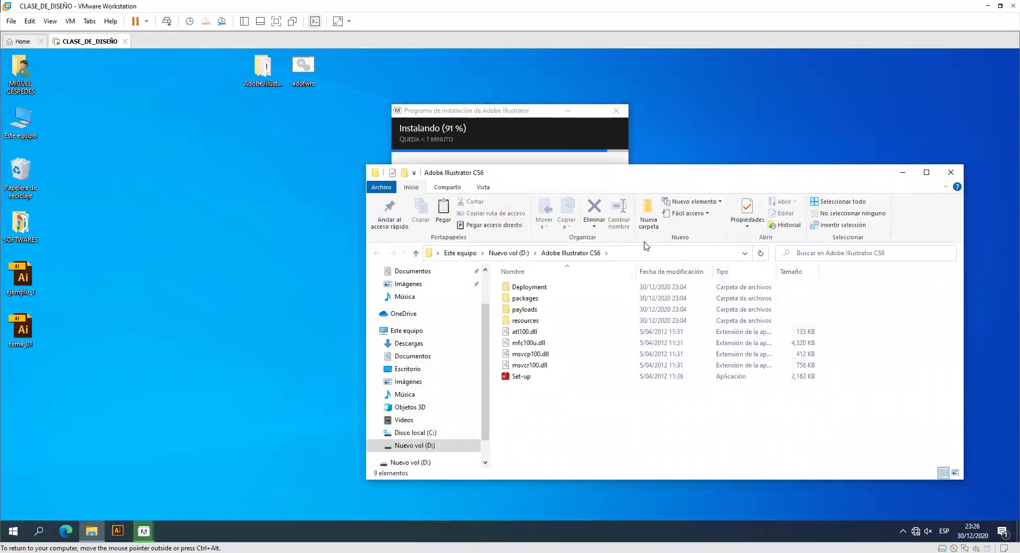
# Close File Explorer from the D: drive, refresh the desktop, and close the finished Illustrator installer.
pyautogui.click(516, 253)
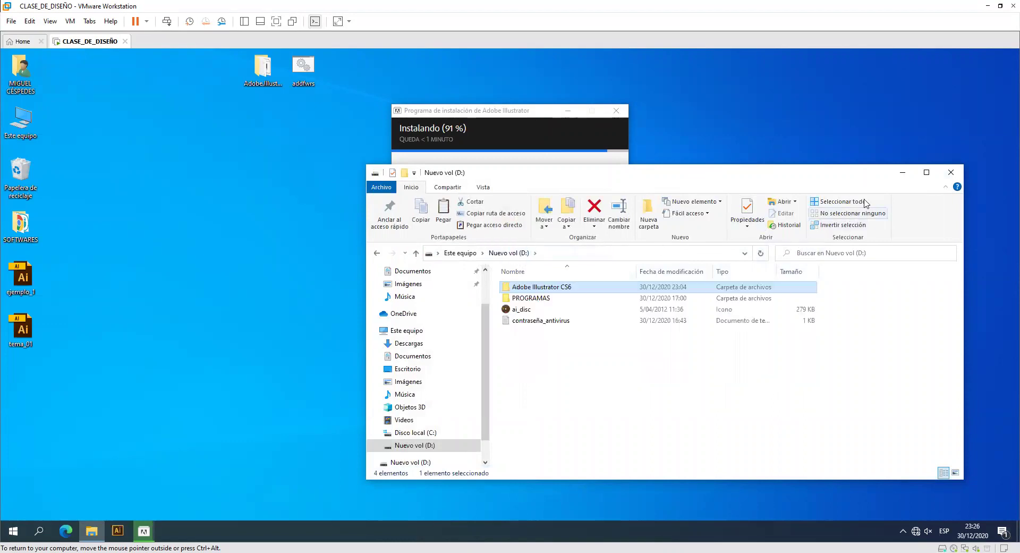
pyautogui.click(954, 171)
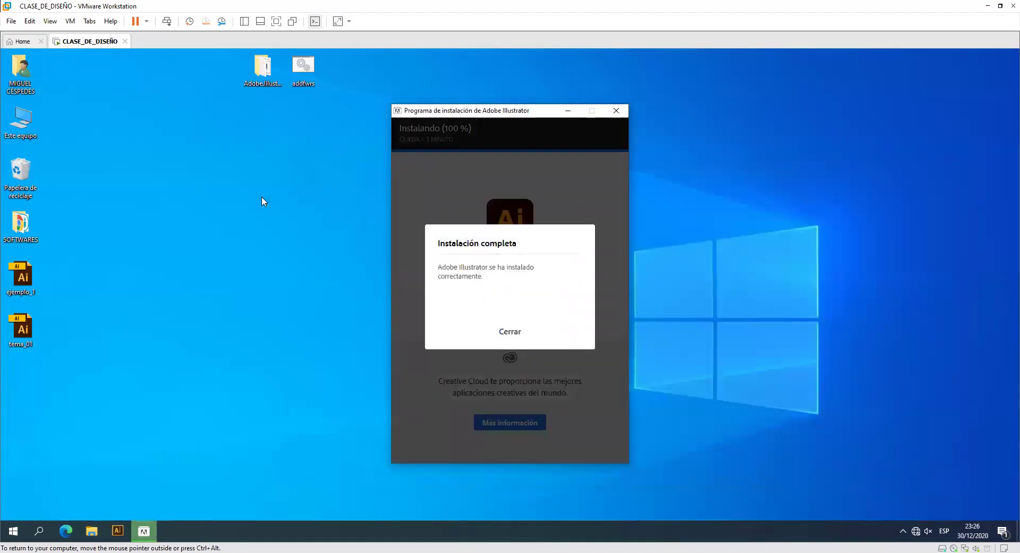
pyautogui.rightClick(154, 209)
pyautogui.click(208, 240)
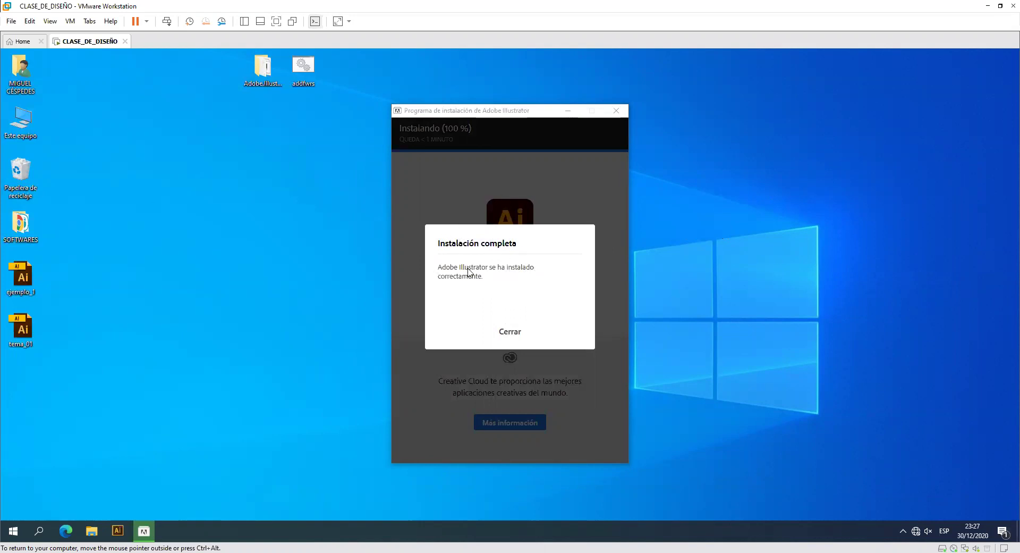
pyautogui.click(511, 332)
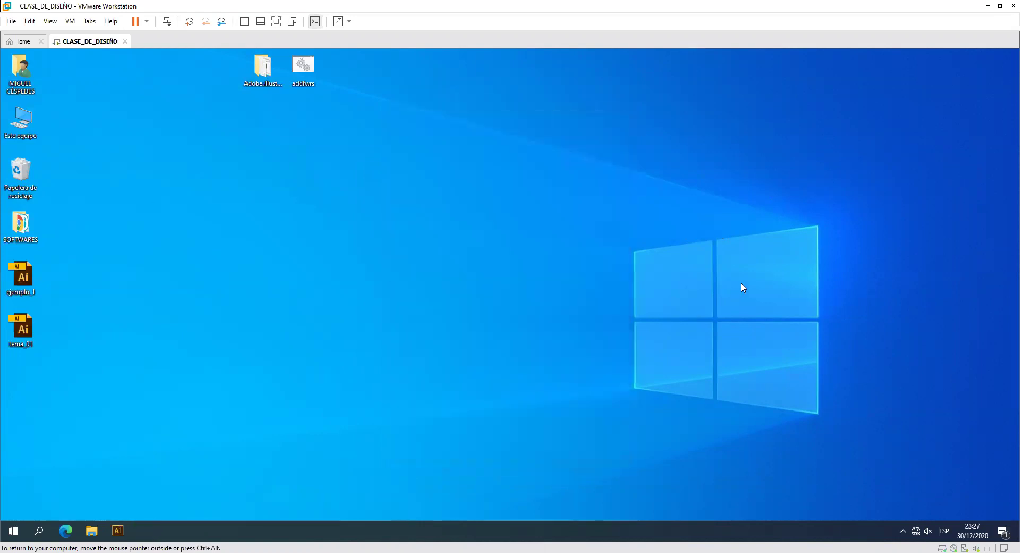
# Delete the Adobe Illustrator folder from the desktop and empty the Recycle Bin.
pyautogui.rightClick(266, 69)
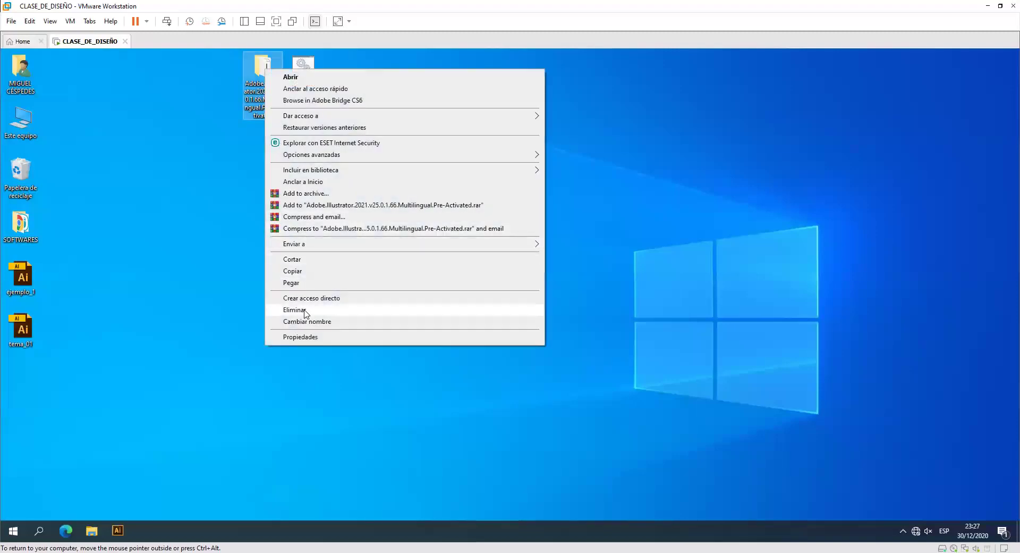
pyautogui.click(305, 310)
pyautogui.rightClick(29, 165)
pyautogui.click(85, 183)
pyautogui.click(552, 312)
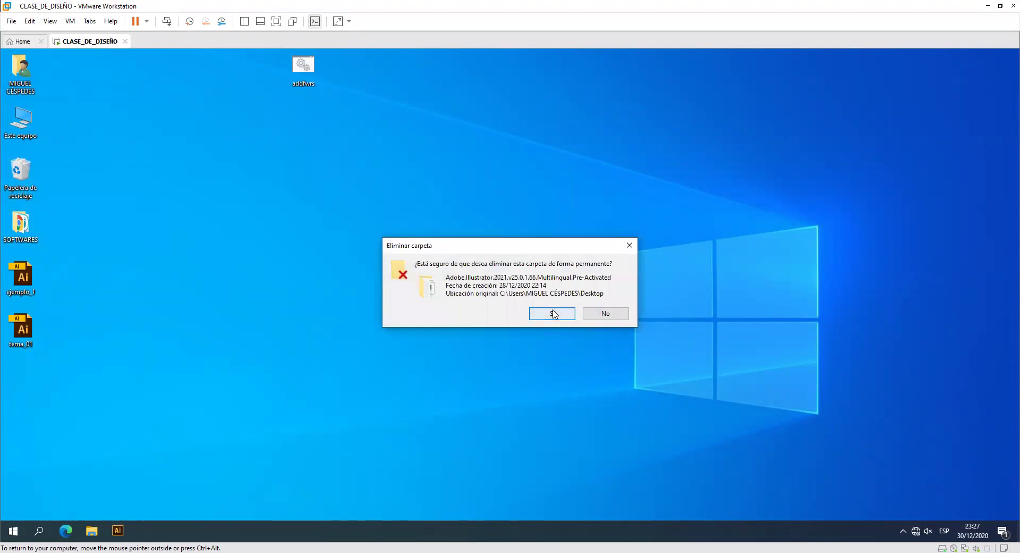
# Pin Illustrator CS6 (64 Bit) and Illustrator 2021 from the Start menu to the taskbar.
pyautogui.click(13, 530)
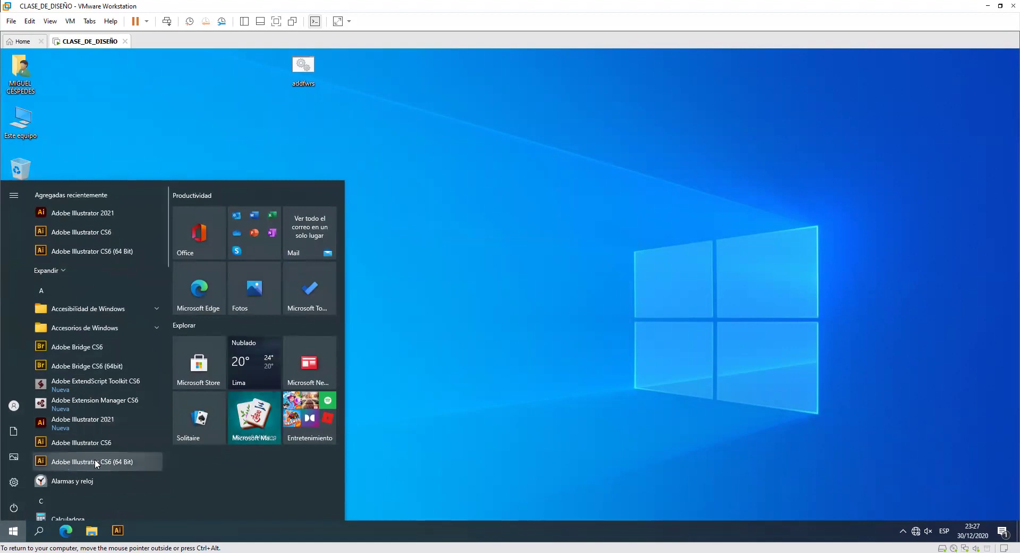
pyautogui.moveTo(94, 458)
pyautogui.mouseDown()
pyautogui.moveTo(152, 511)
pyautogui.moveTo(153, 530)
pyautogui.mouseUp()
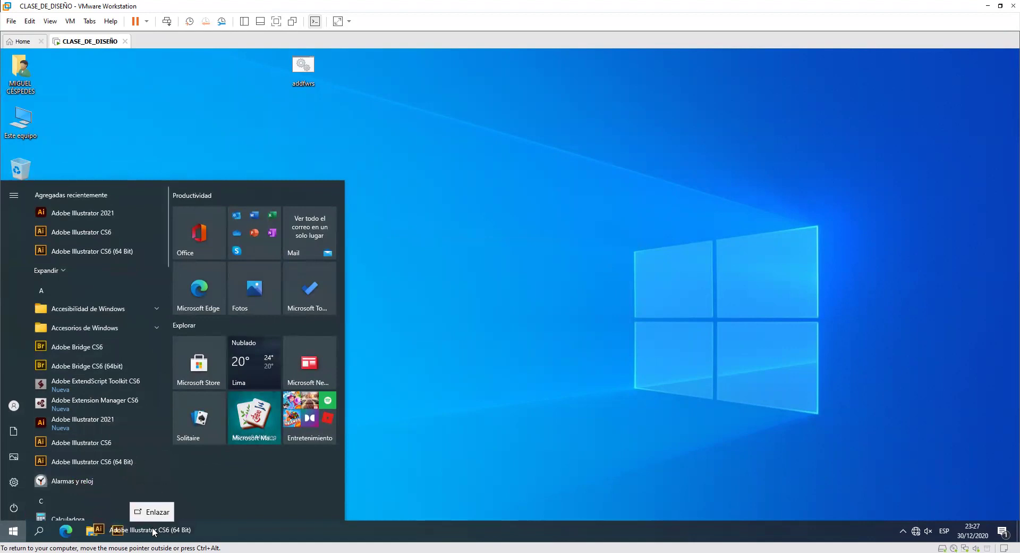
pyautogui.moveTo(154, 530); pyautogui.dragTo(153, 530)
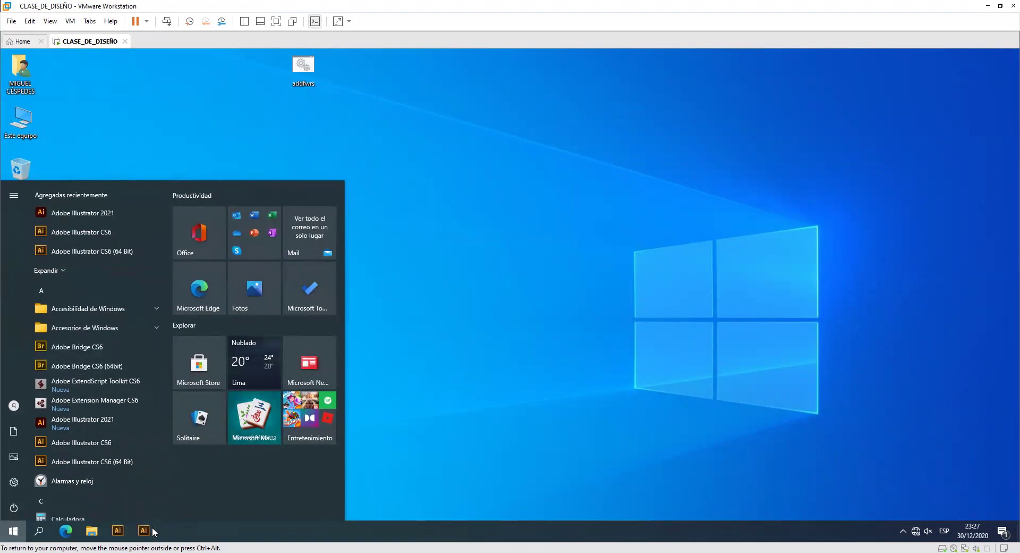
pyautogui.moveTo(107, 423); pyautogui.dragTo(169, 485)
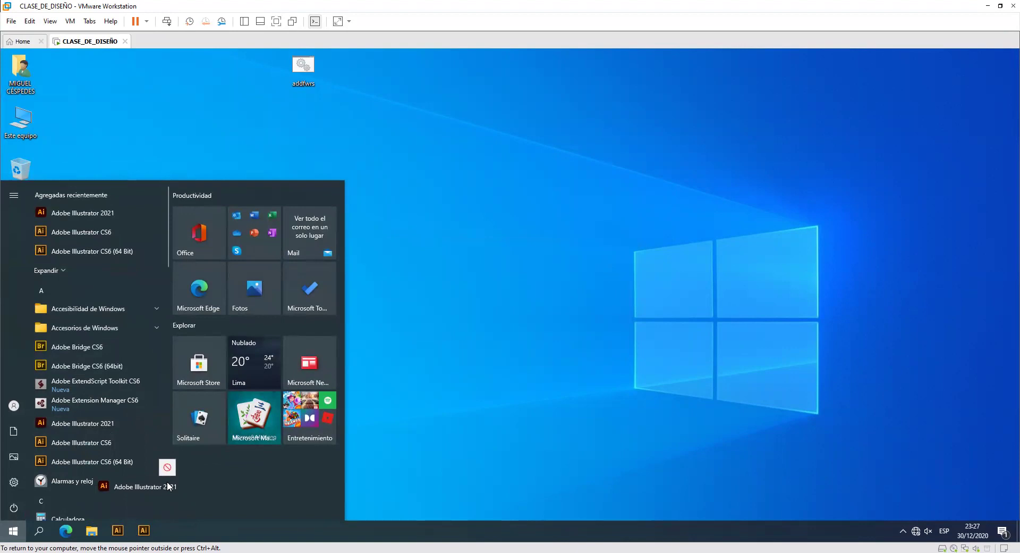
pyautogui.moveTo(168, 486); pyautogui.dragTo(185, 525)
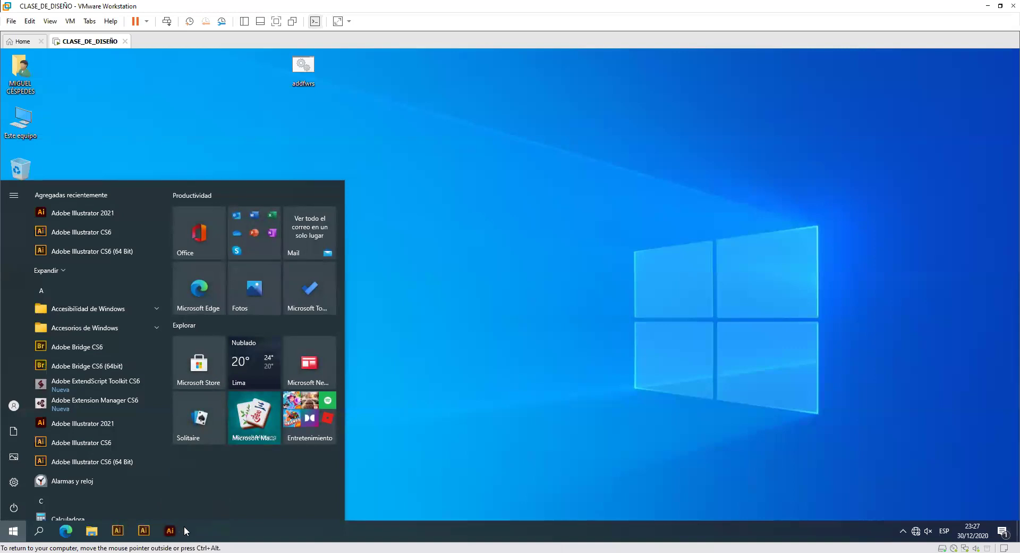
pyautogui.click(446, 390)
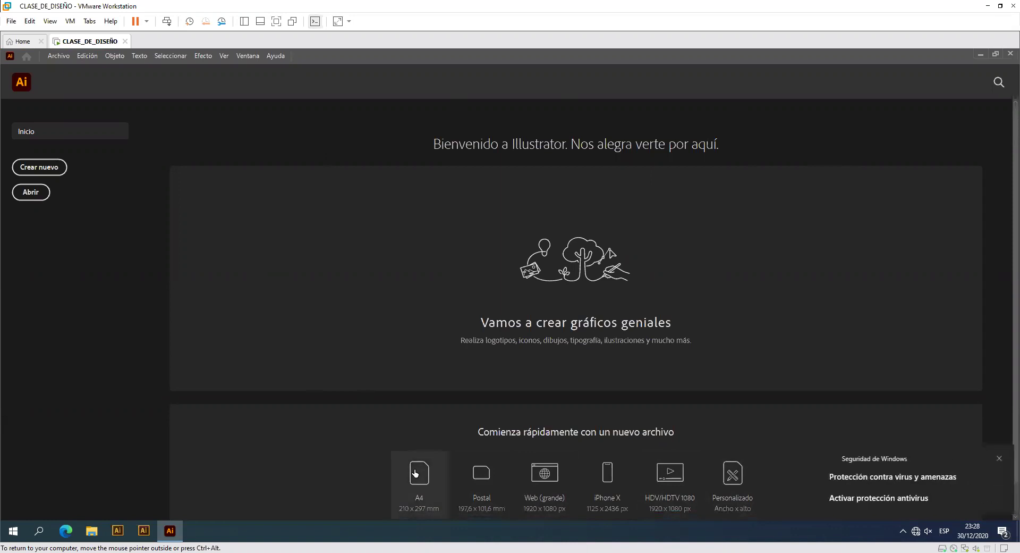
# Dismiss the Windows Security notification in the bottom-right corner.
pyautogui.click(997, 458)
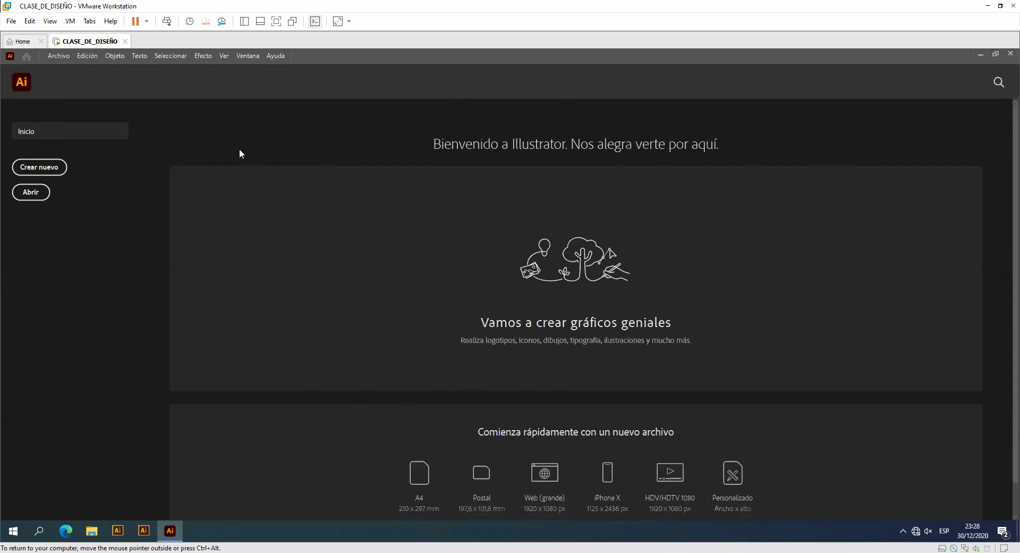
# Create a new A4 document and set its units to Puntos, after briefly trying Centímetros.
pyautogui.click(420, 473)
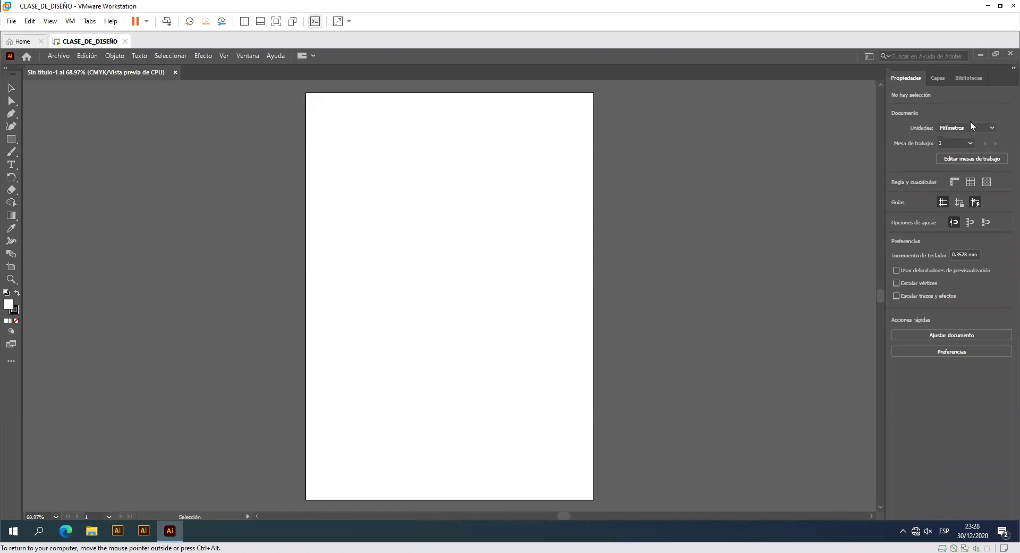
pyautogui.click(991, 130)
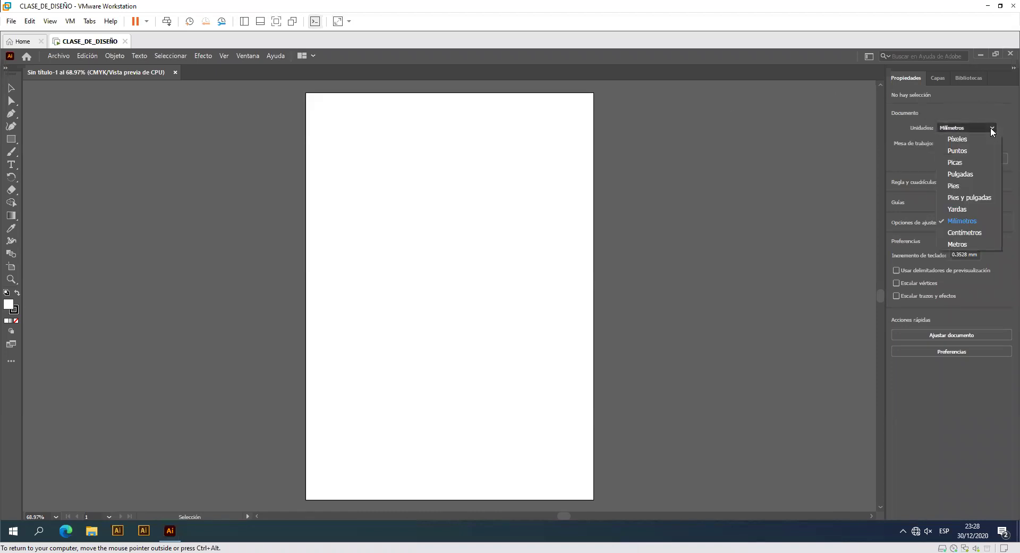
pyautogui.click(968, 232)
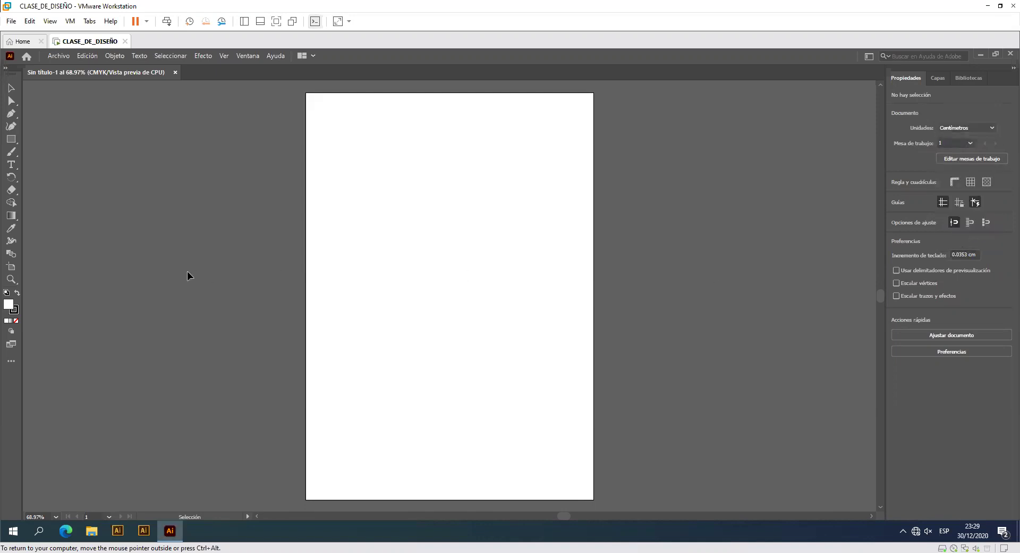
pyautogui.click(991, 128)
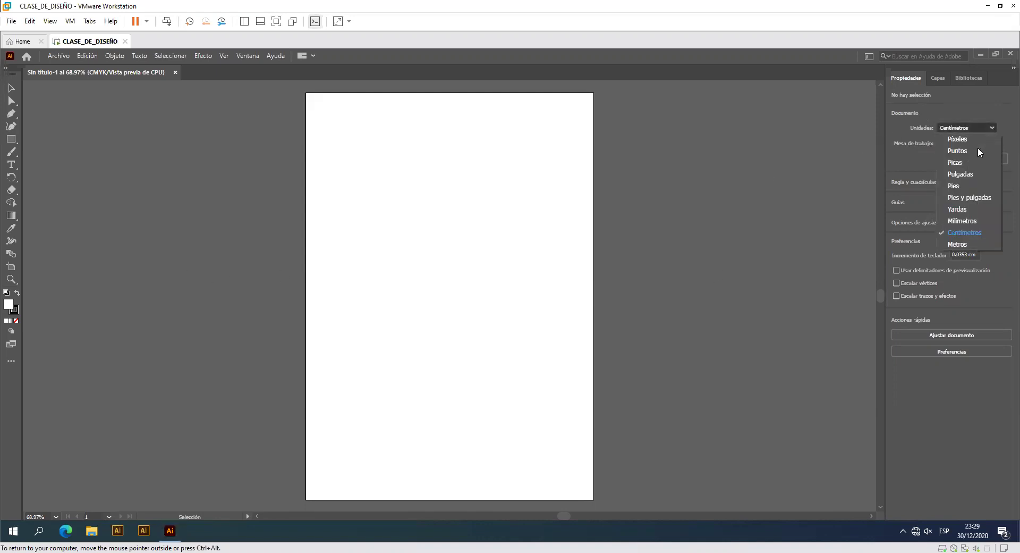
pyautogui.click(971, 151)
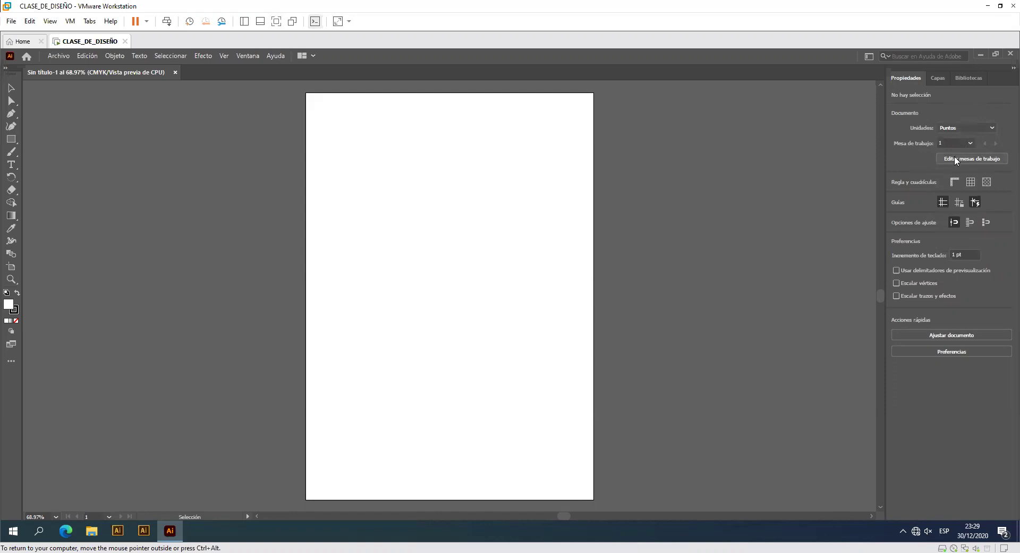
# Resize the artboard by dragging its top and right edges, deleting an accidental extra artboard.
pyautogui.click(992, 159)
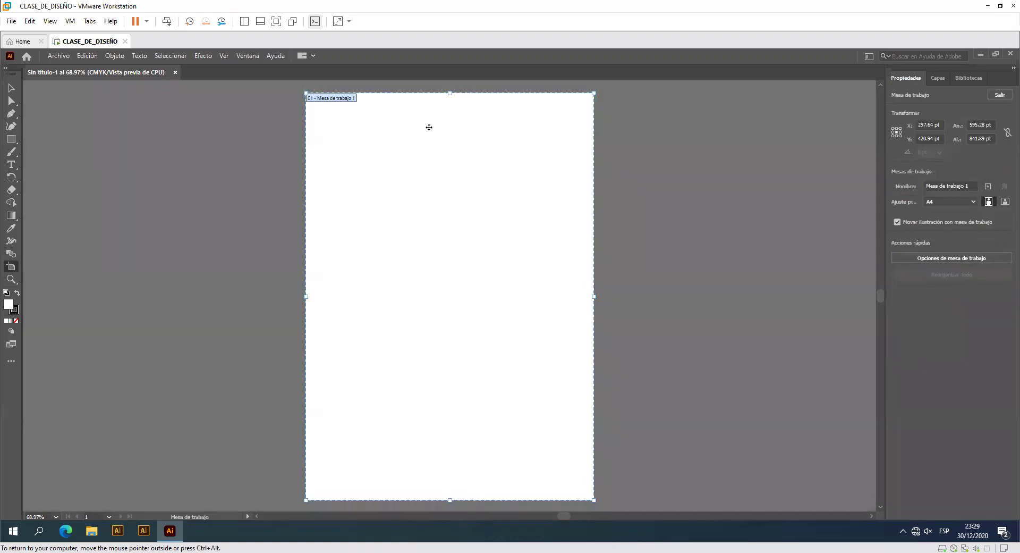
pyautogui.moveTo(450, 93); pyautogui.dragTo(449, 244)
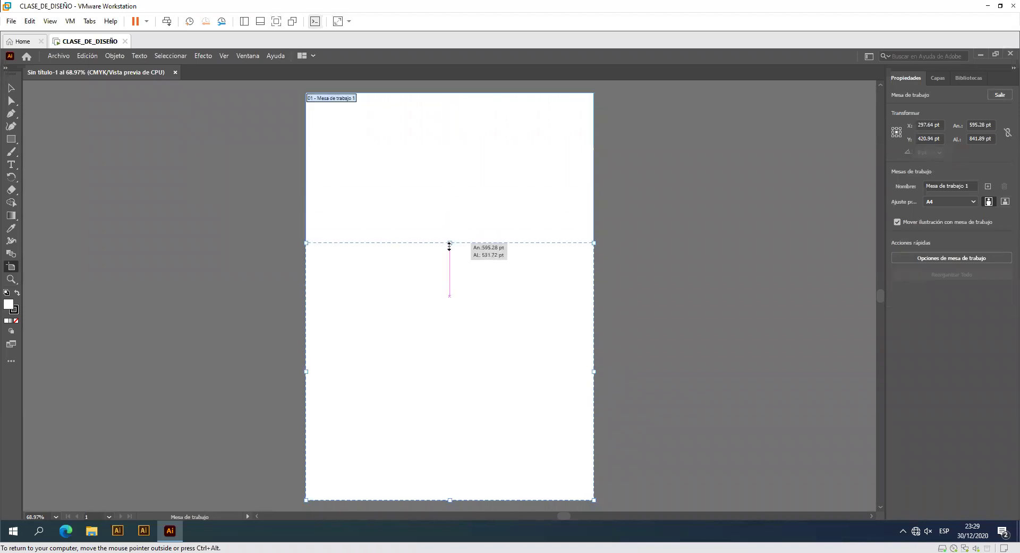
pyautogui.moveTo(593, 372); pyautogui.dragTo(683, 371)
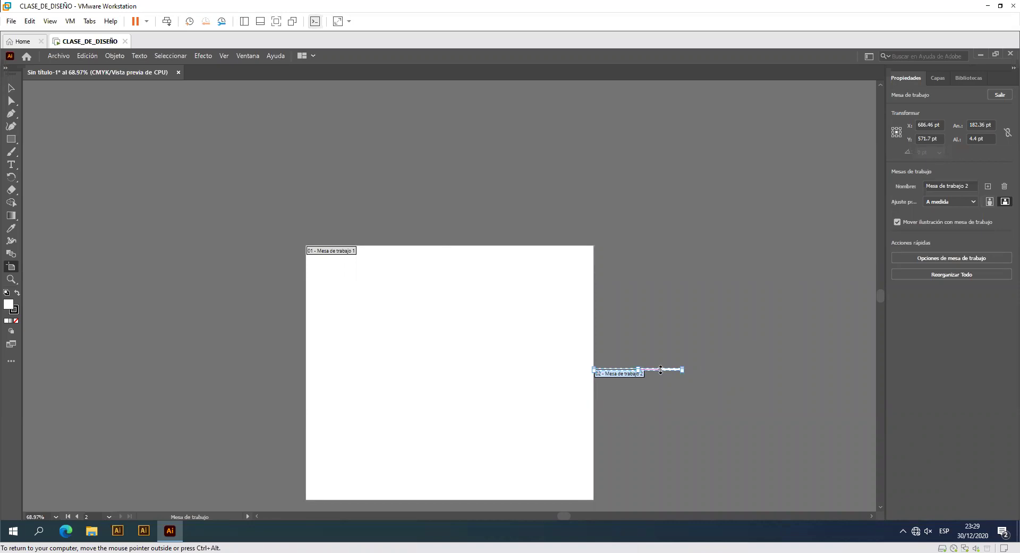
pyautogui.press('Delete')
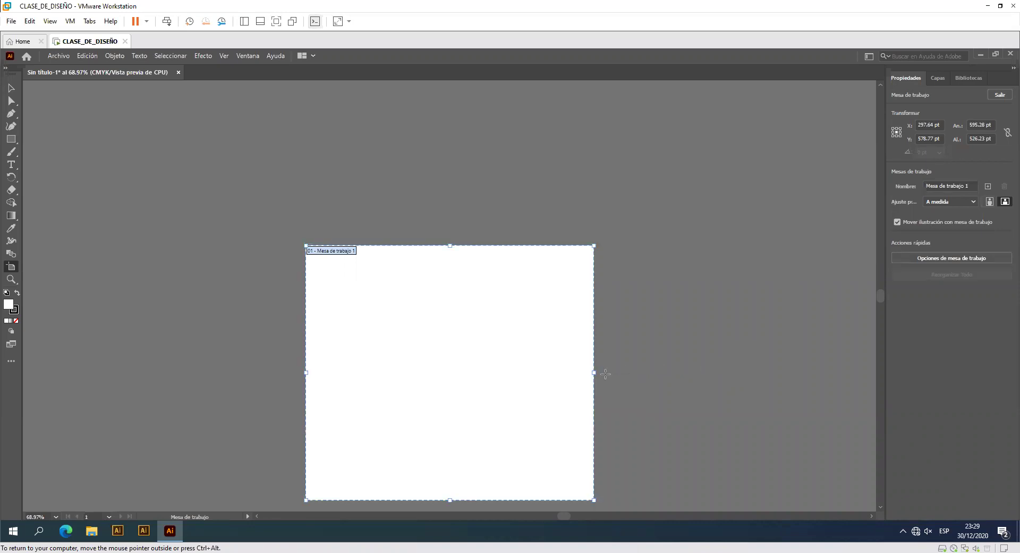
pyautogui.moveTo(593, 372); pyautogui.dragTo(707, 373)
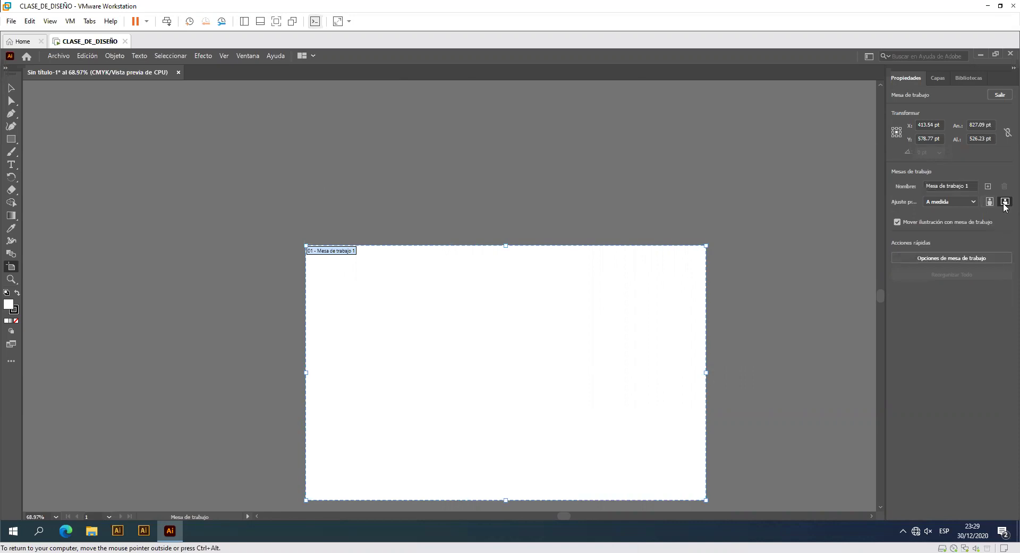
# Apply the A4 preset to the artboard and set it to landscape after trying portrait.
pyautogui.click(989, 202)
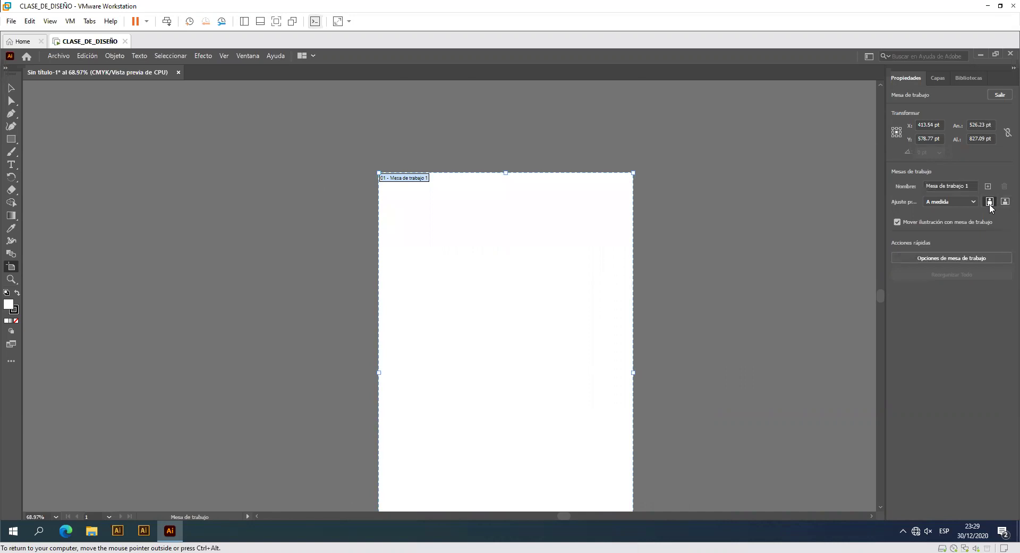
pyautogui.click(1005, 201)
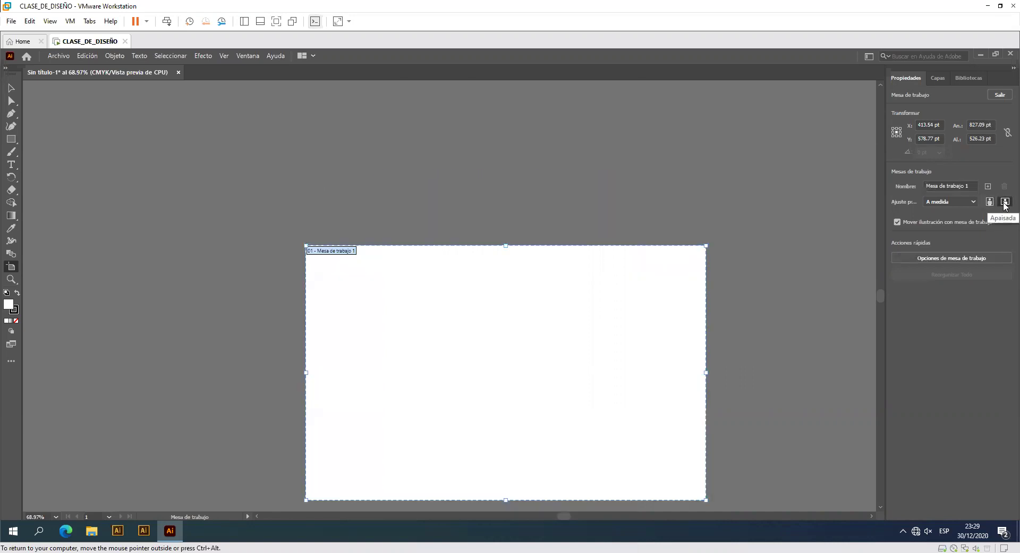
pyautogui.click(958, 201)
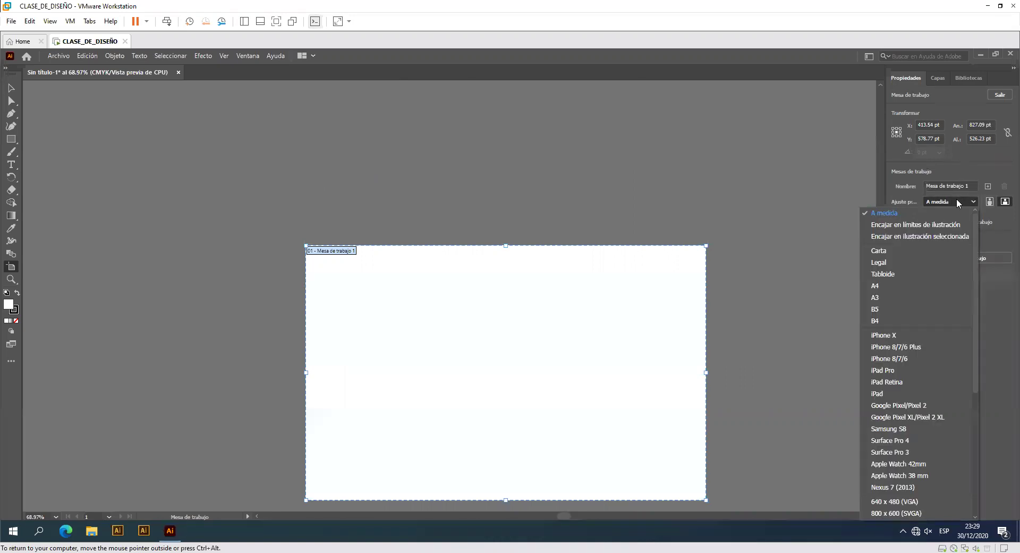
pyautogui.click(907, 288)
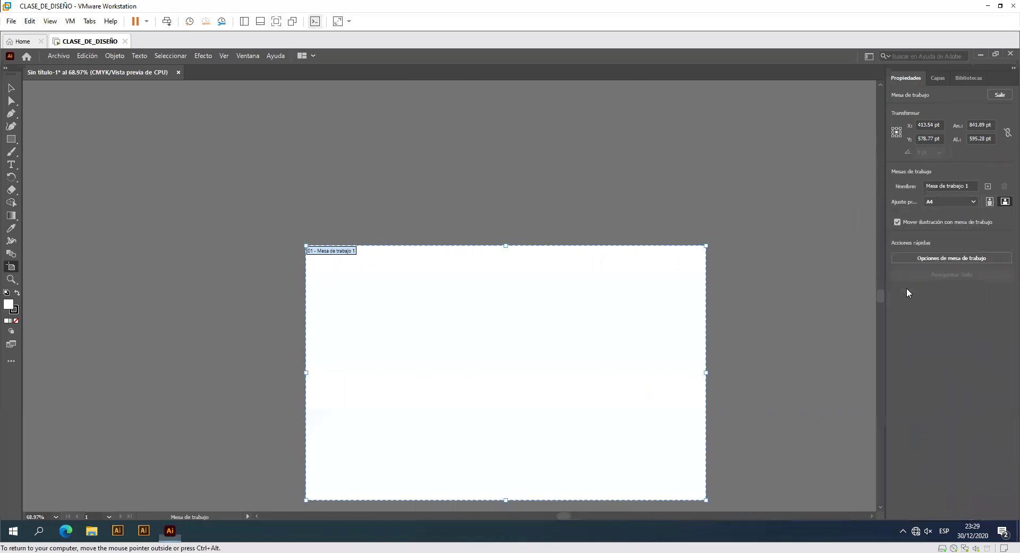
pyautogui.click(991, 203)
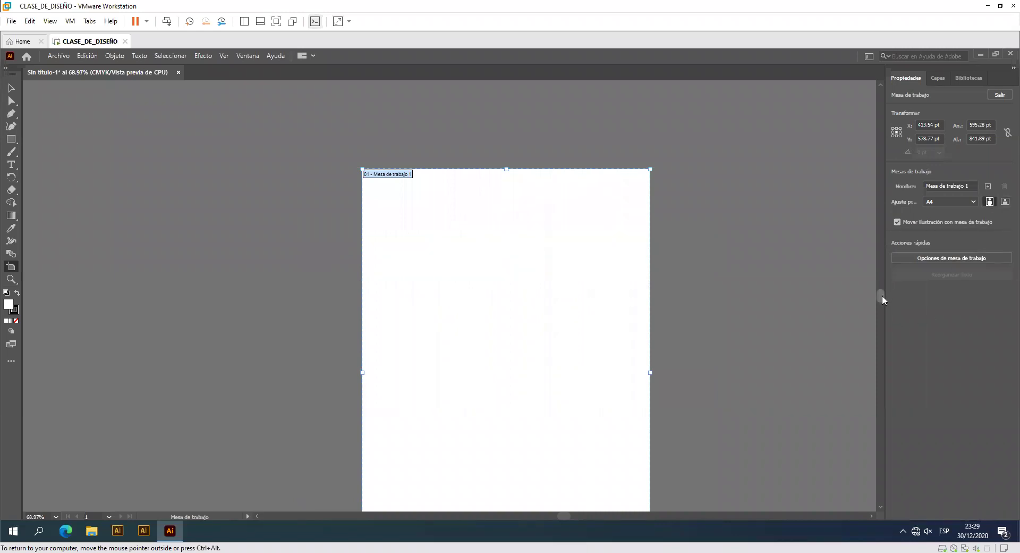
pyautogui.moveTo(883, 296); pyautogui.dragTo(883, 299)
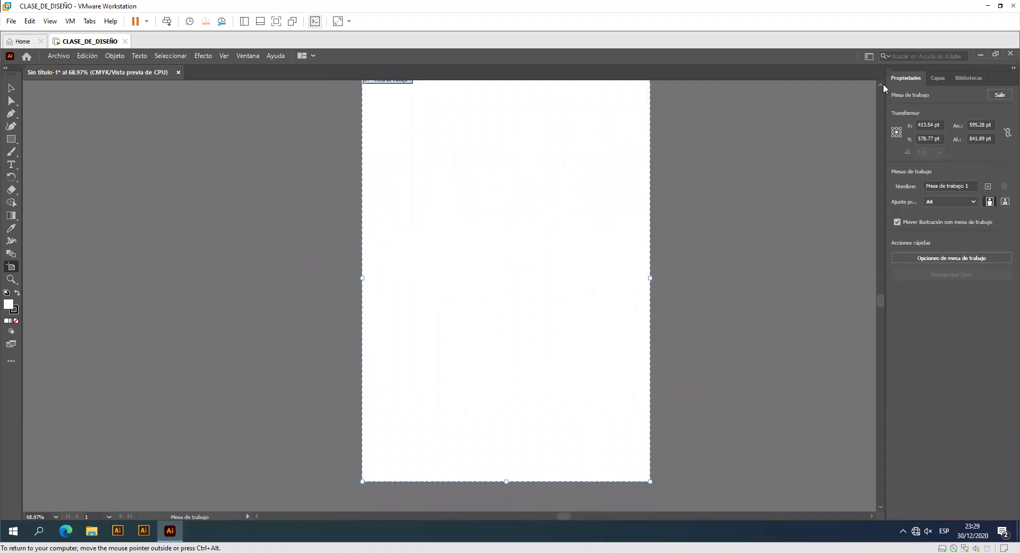
pyautogui.click(1005, 202)
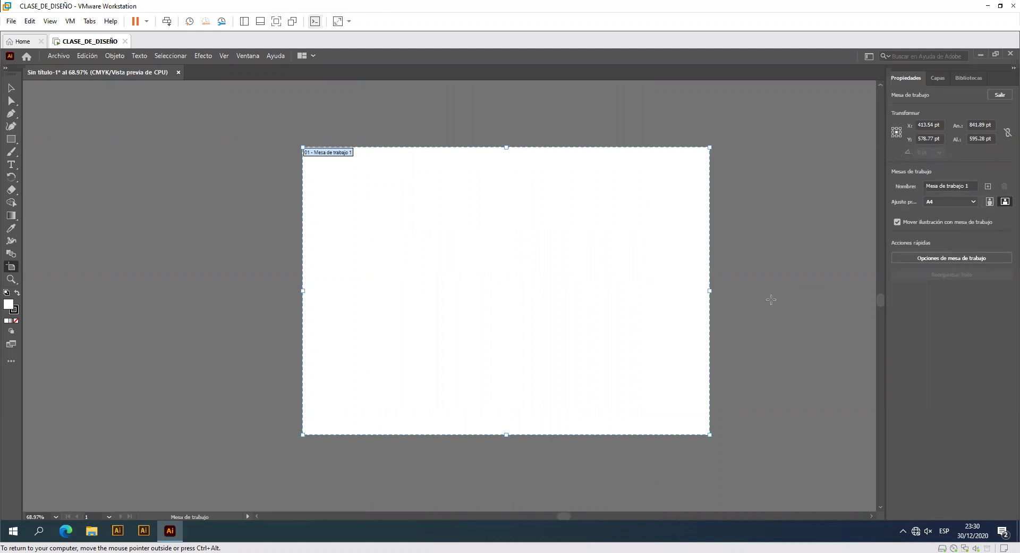
pyautogui.click(990, 202)
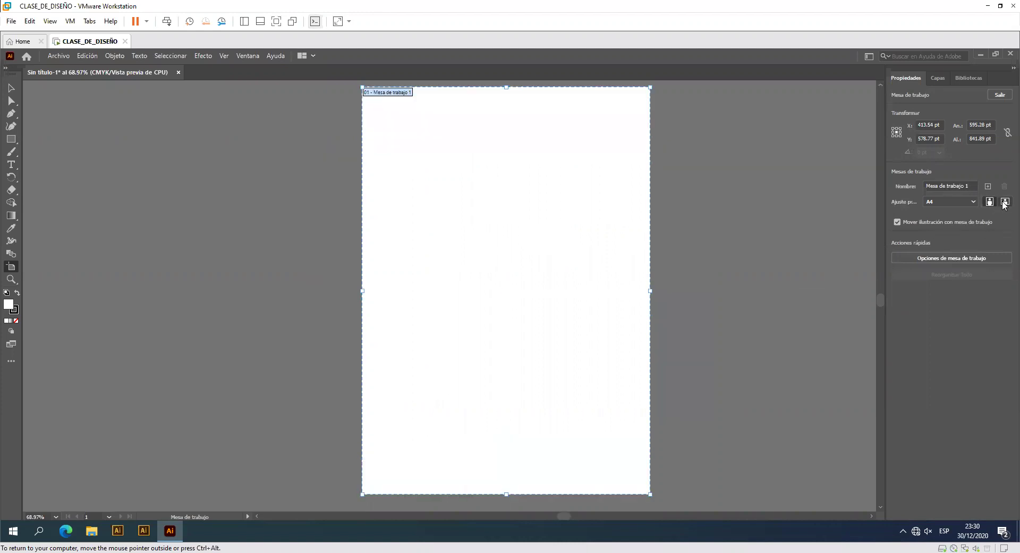
pyautogui.click(1005, 202)
pyautogui.click(975, 202)
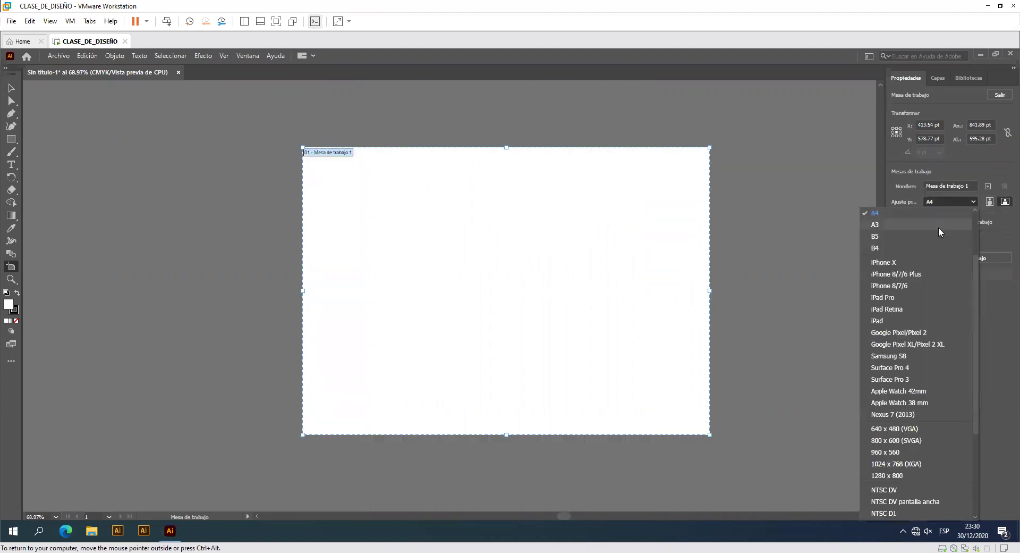
pyautogui.click(1005, 220)
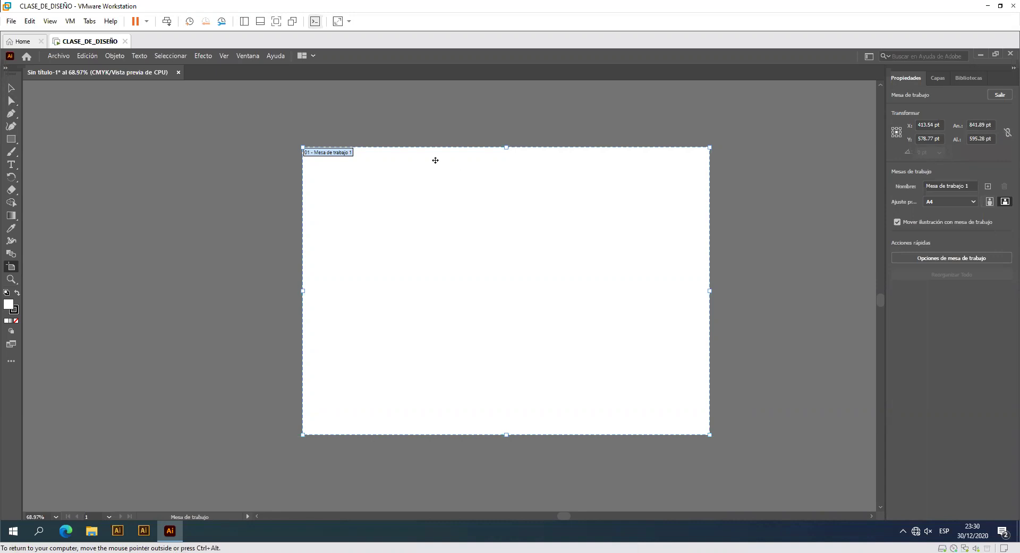
# Leave artboard editing, switch document units to Centímetros, and zoom out.
pyautogui.click(11, 87)
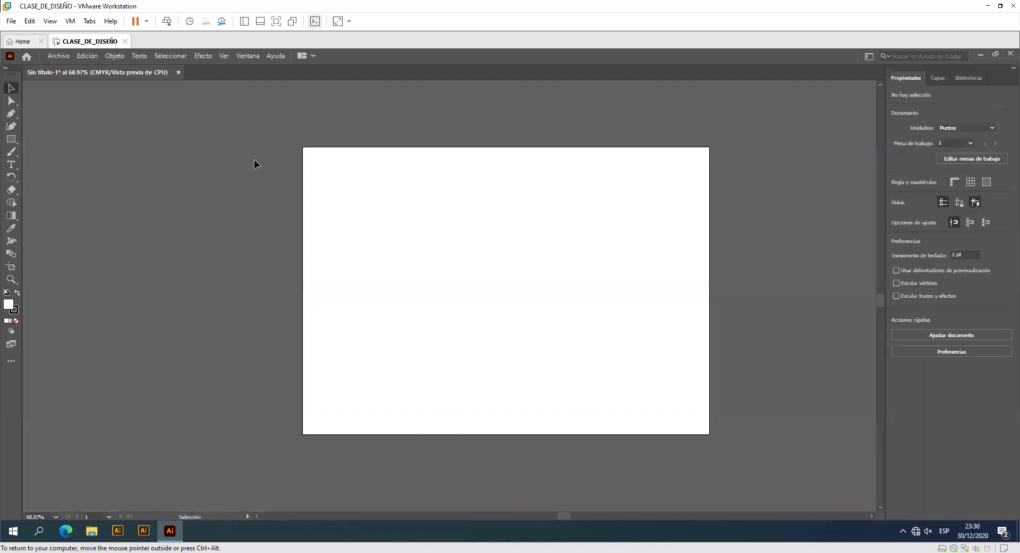
pyautogui.click(993, 127)
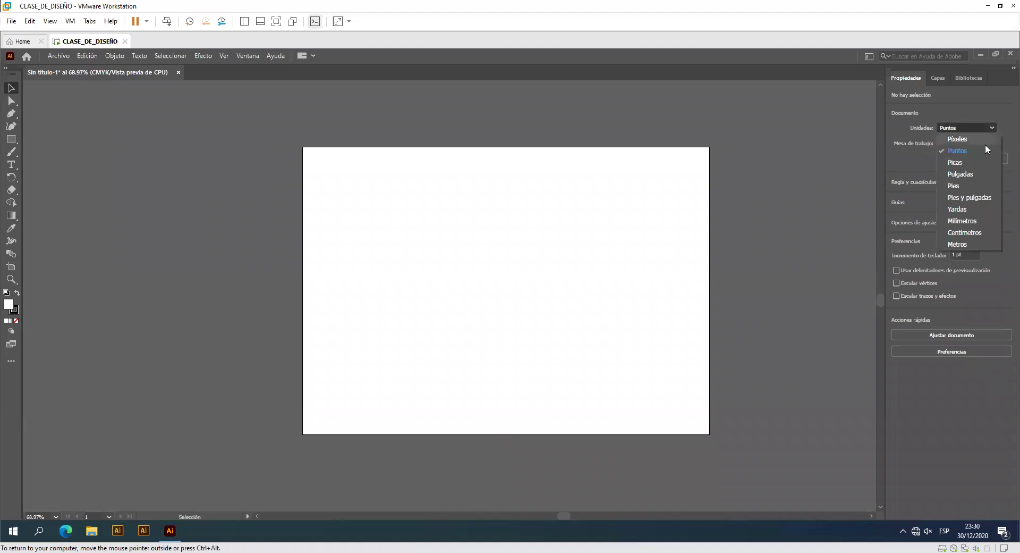
pyautogui.click(978, 232)
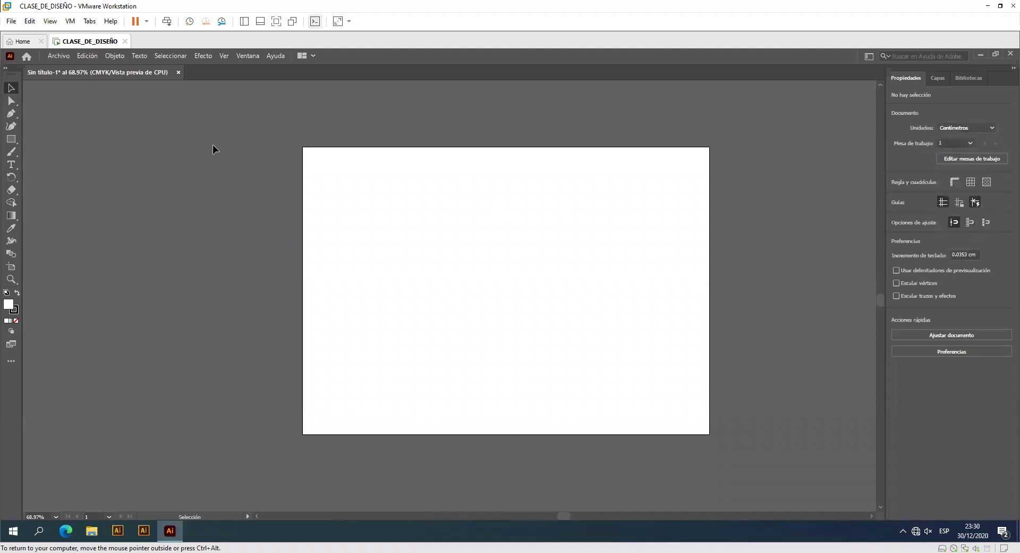
pyautogui.scroll(-1, 323, 219)
pyautogui.scroll(-1, 323, 219)
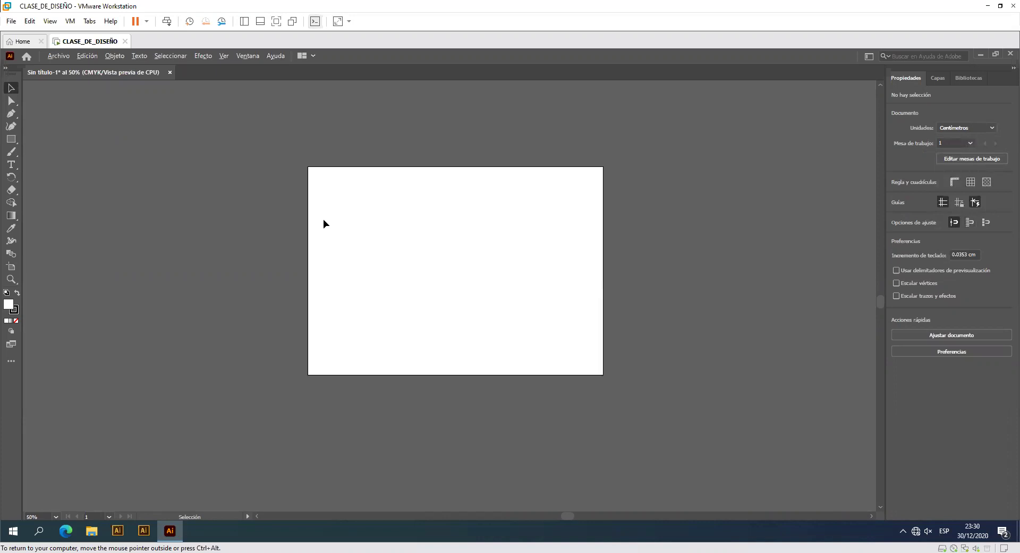
pyautogui.scroll(-1, 323, 219)
pyautogui.scroll(-1, 323, 219)
pyautogui.scroll(1, 521, 273)
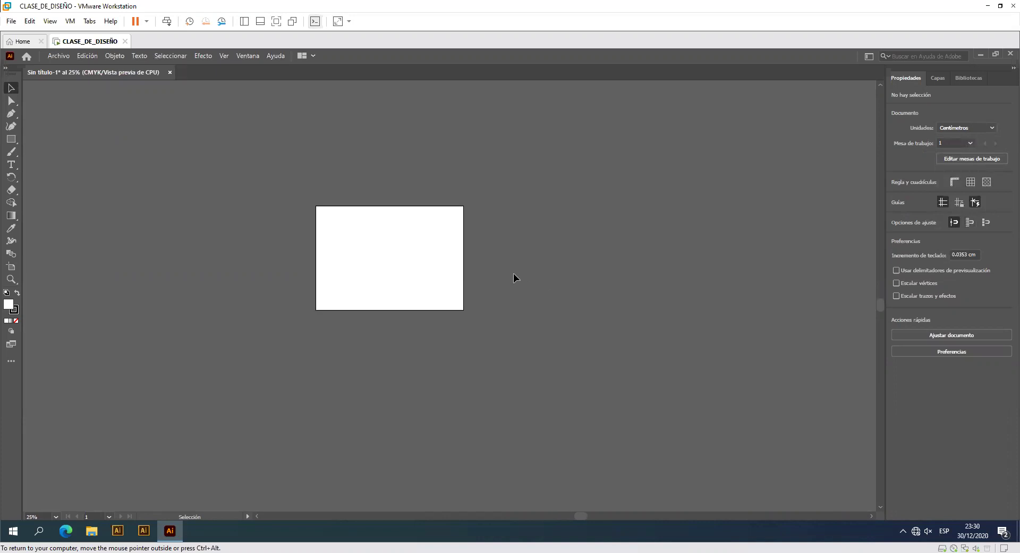
pyautogui.scroll(1, 479, 297)
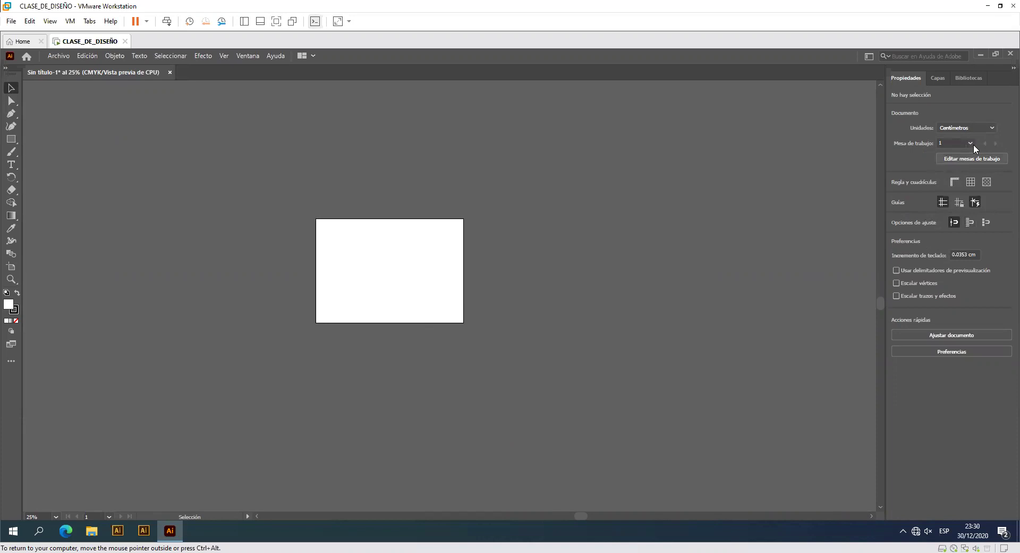
# Draw two new artboards to the right and left of the first, then select the right one.
pyautogui.click(12, 267)
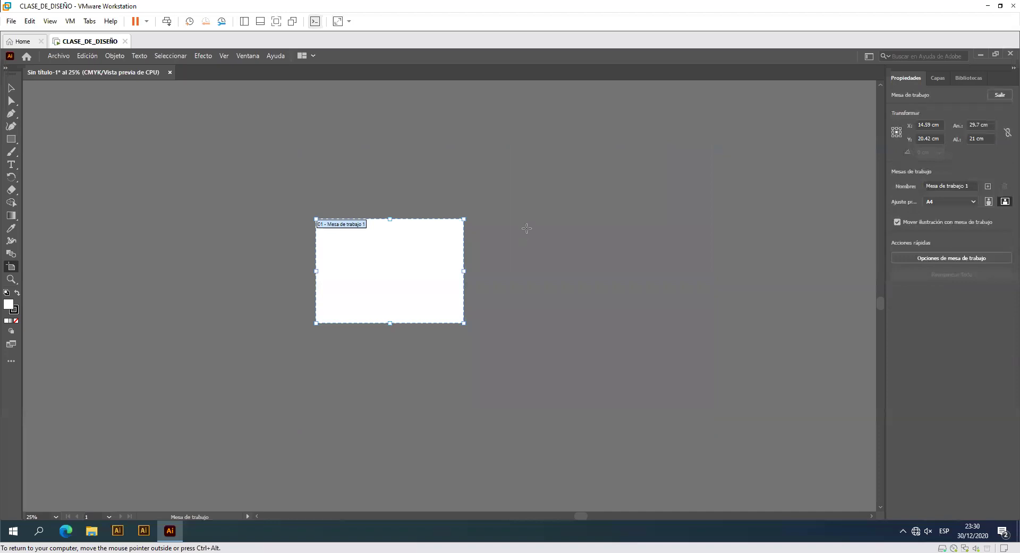
pyautogui.moveTo(524, 202); pyautogui.dragTo(619, 329)
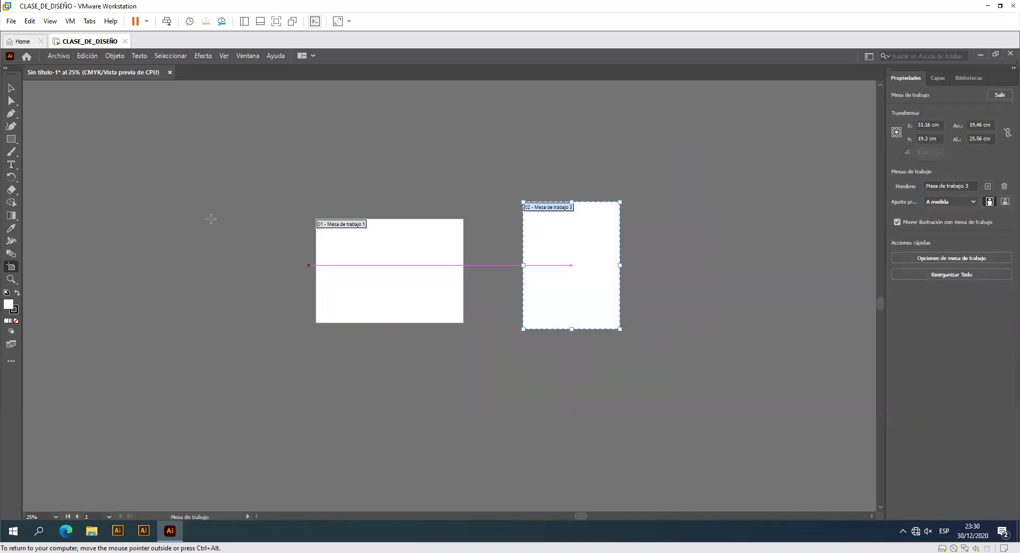
pyautogui.moveTo(193, 185); pyautogui.dragTo(280, 316)
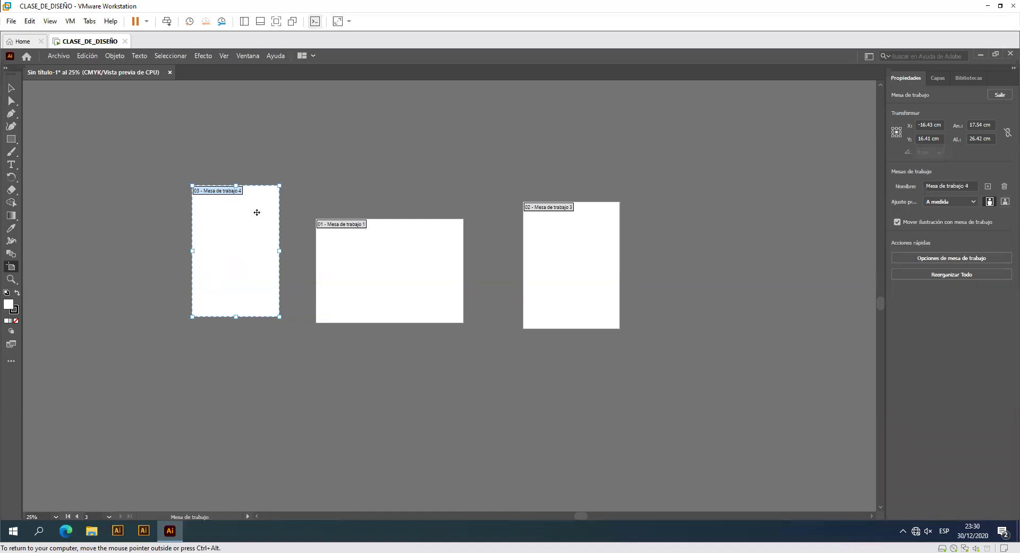
pyautogui.click(571, 250)
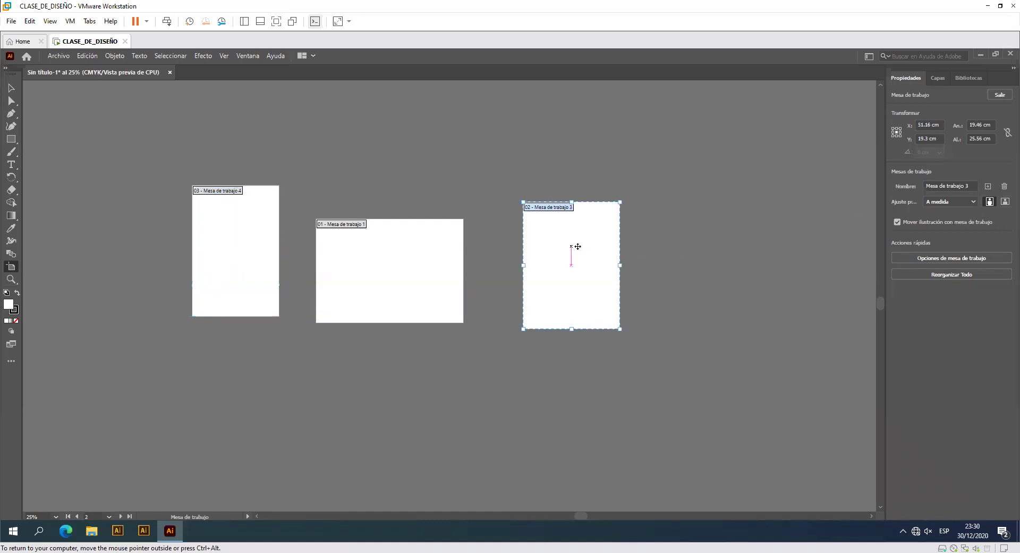
pyautogui.click(963, 203)
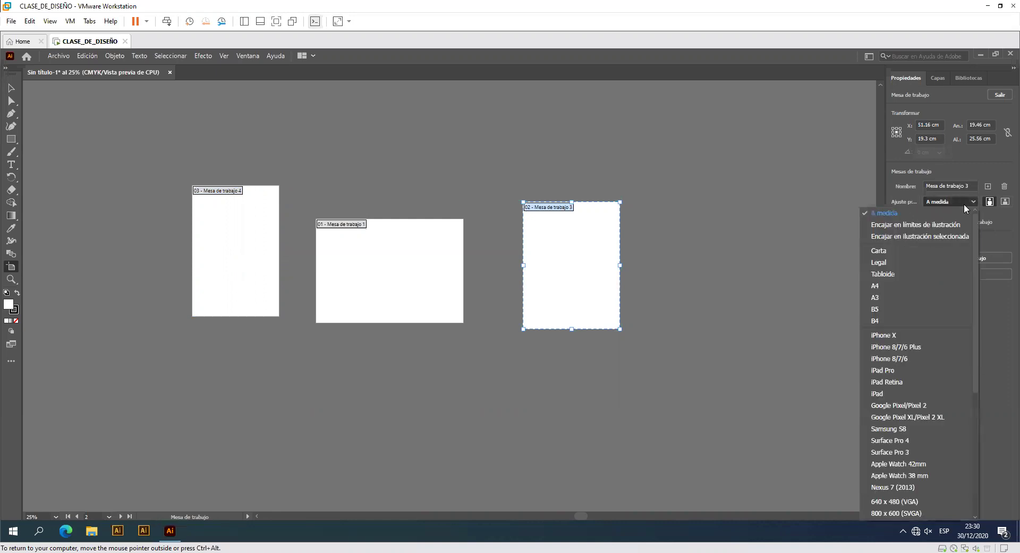
# Resize both the right and left new artboards to the A4 preset.
pyautogui.click(912, 287)
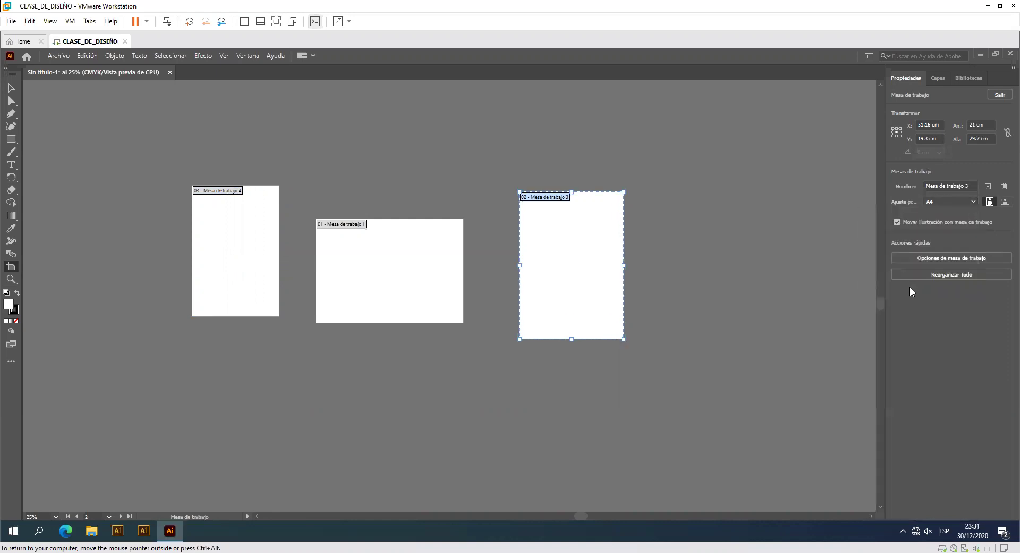
pyautogui.click(274, 238)
pyautogui.click(964, 201)
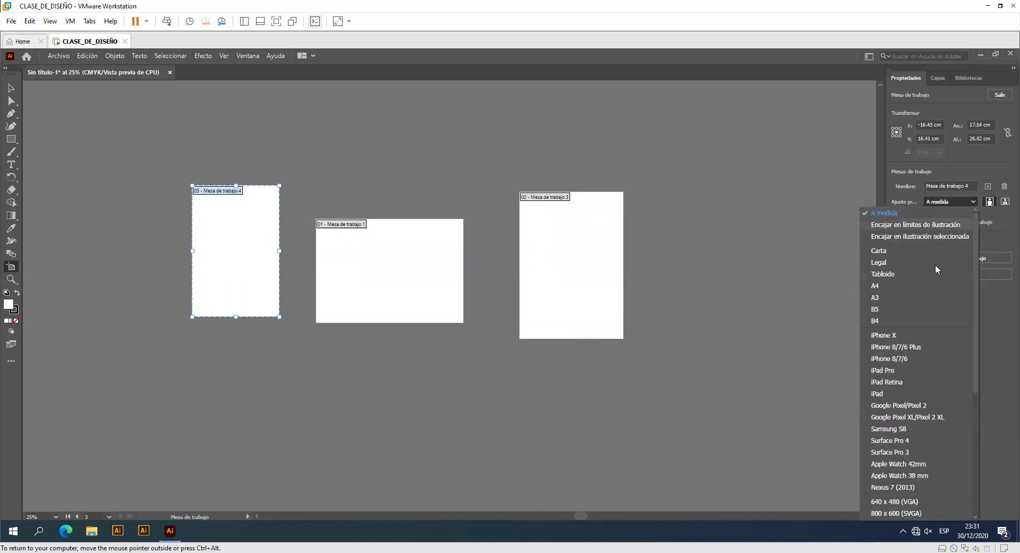
pyautogui.click(916, 290)
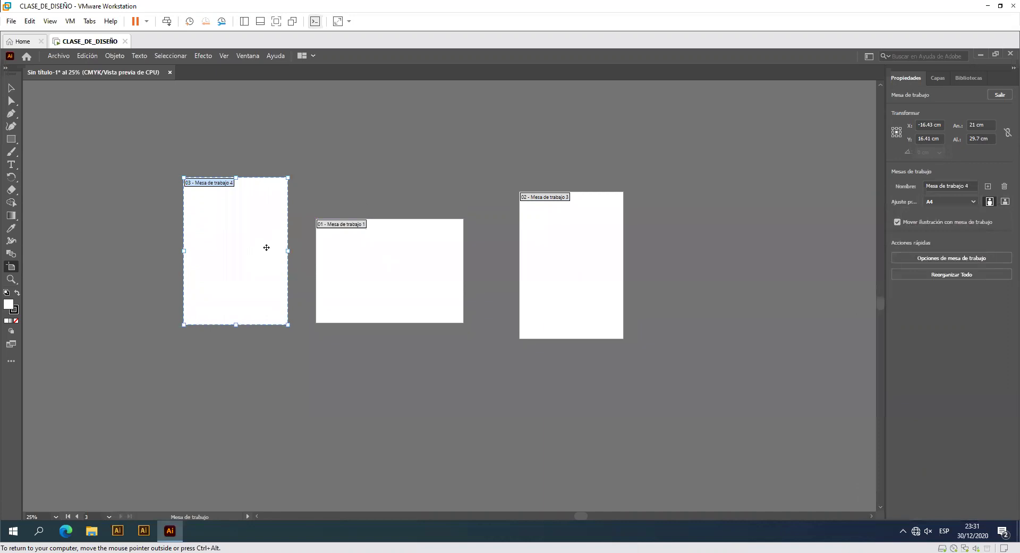
# Move the left and right artboards so they sit level, then finish artboard editing.
pyautogui.moveTo(266, 252); pyautogui.dragTo(272, 263)
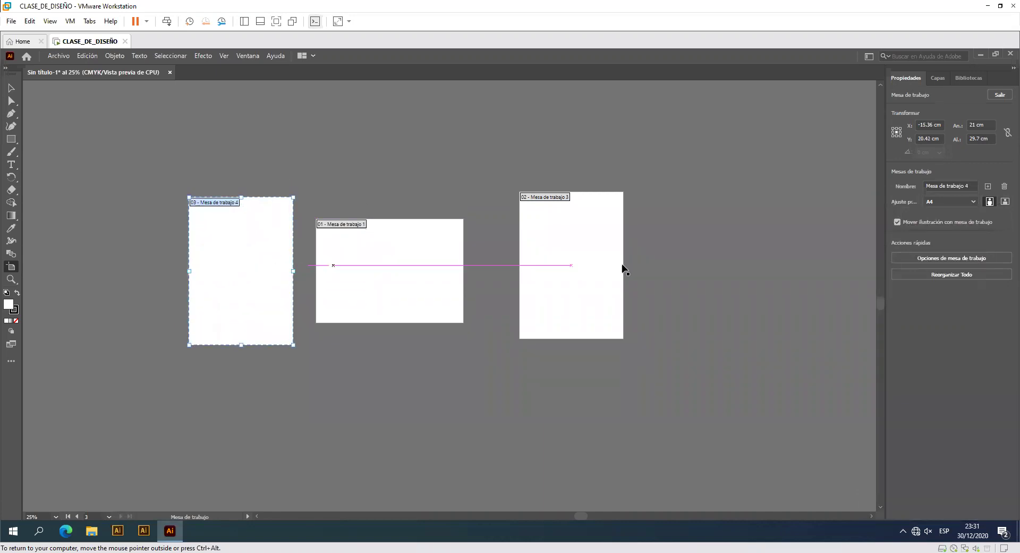
pyautogui.moveTo(605, 252)
pyautogui.mouseDown()
pyautogui.moveTo(603, 266)
pyautogui.moveTo(582, 259)
pyautogui.mouseUp()
pyautogui.click(670, 253)
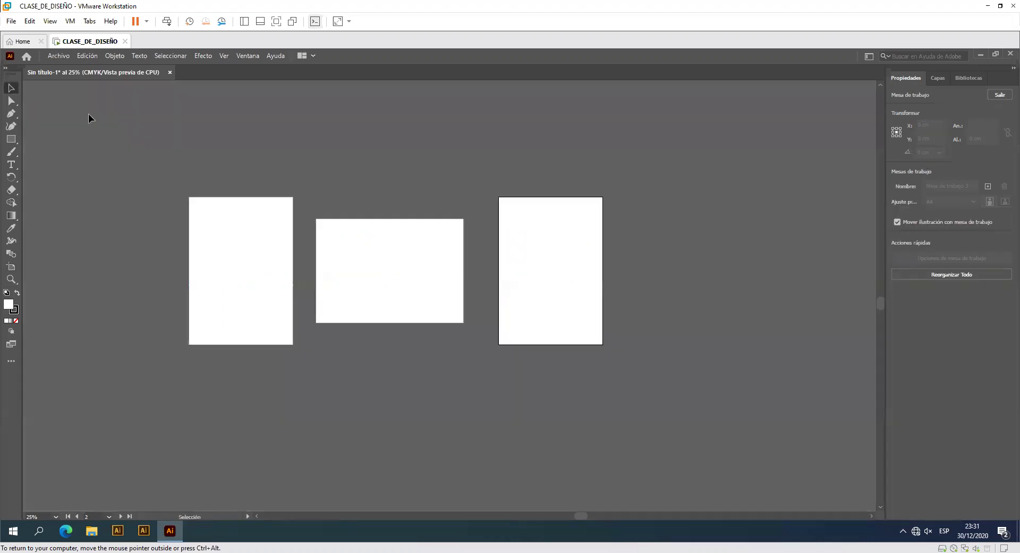
pyautogui.click(12, 88)
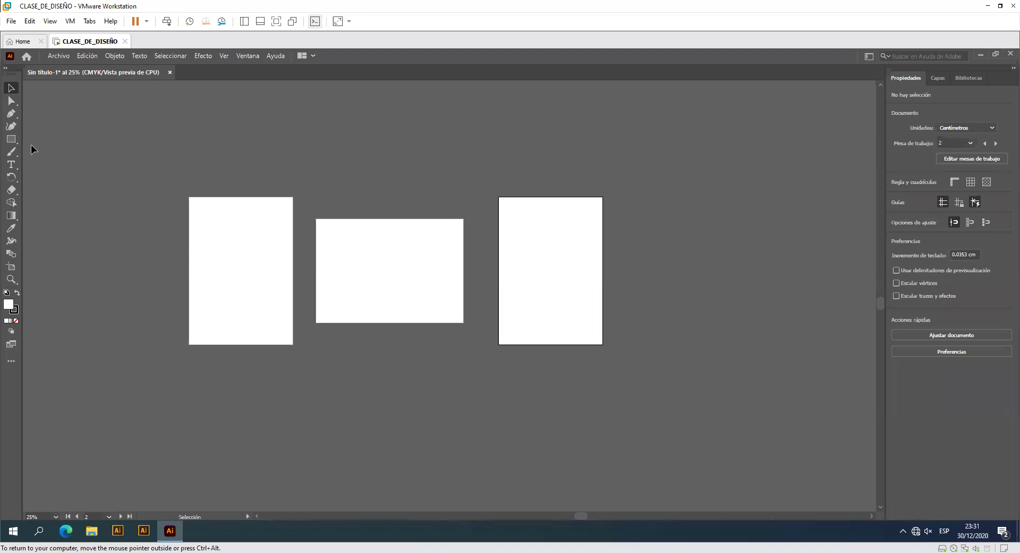
# Tear off the pen tool group as a floating panel and place it on the canvas.
pyautogui.click(13, 127)
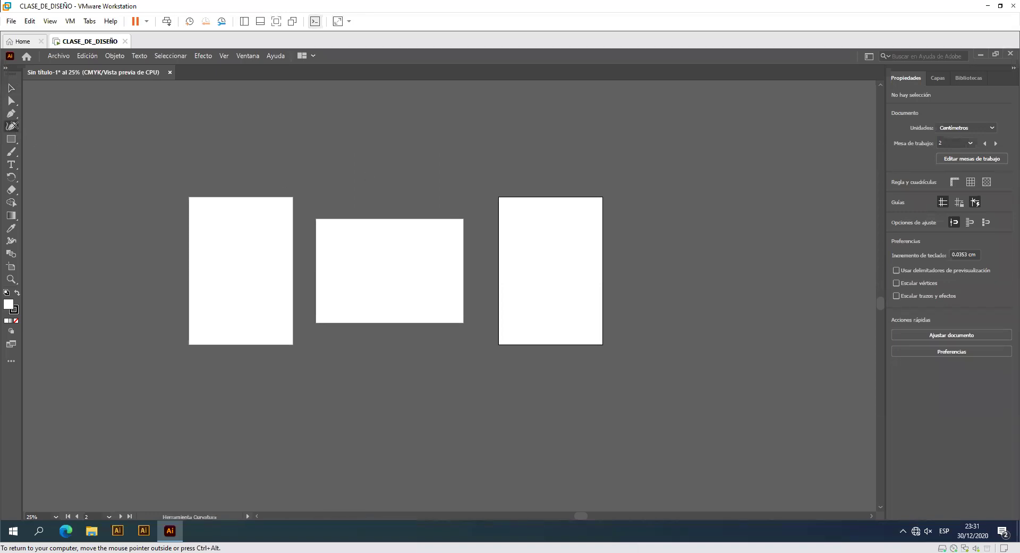
pyautogui.click(16, 113)
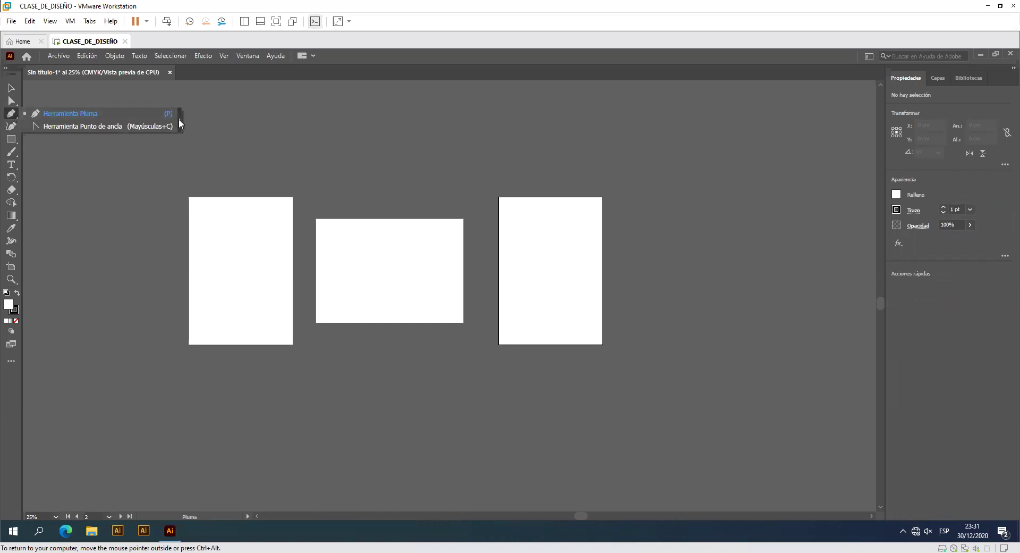
pyautogui.click(179, 119)
pyautogui.moveTo(49, 120); pyautogui.dragTo(212, 124)
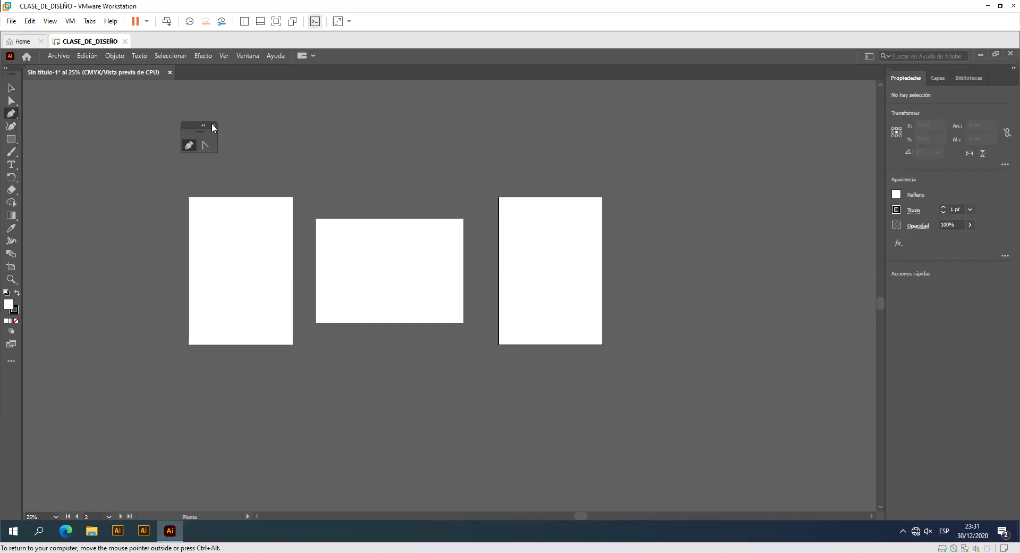
pyautogui.click(315, 218)
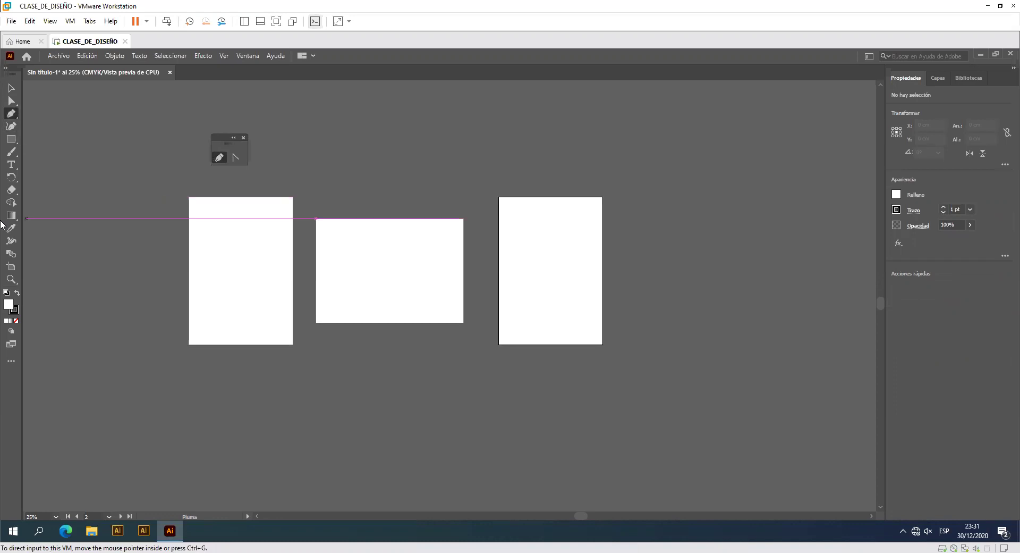
# Float the type and shape tool groups above the middle and right artboards, then open the Window menu.
pyautogui.click(14, 165)
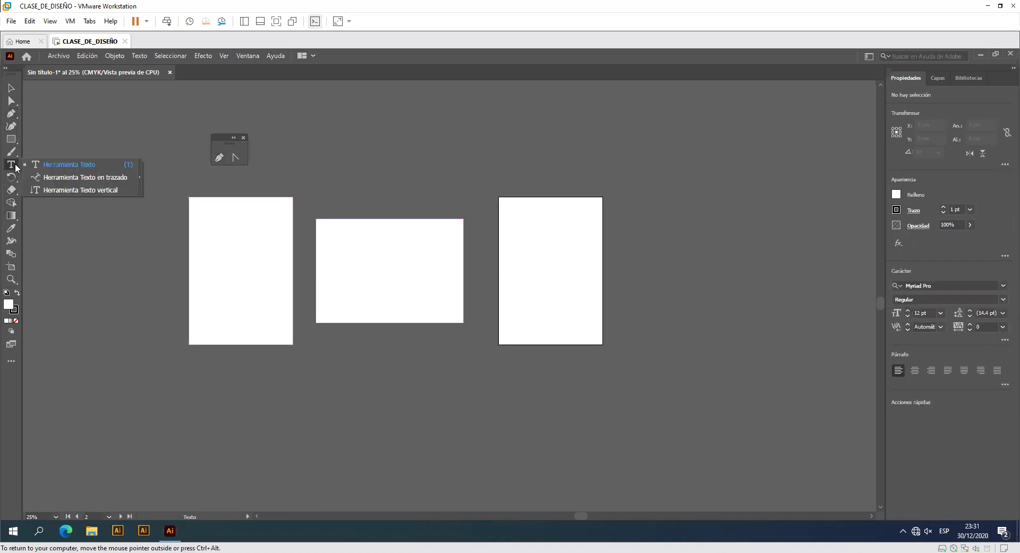
pyautogui.click(139, 177)
pyautogui.moveTo(28, 174); pyautogui.dragTo(382, 163)
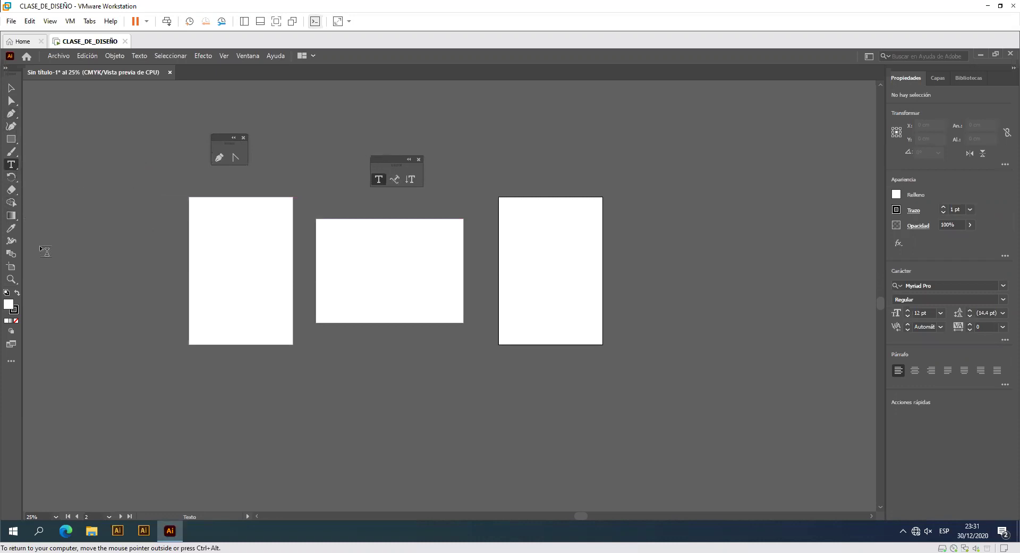
pyautogui.click(12, 139)
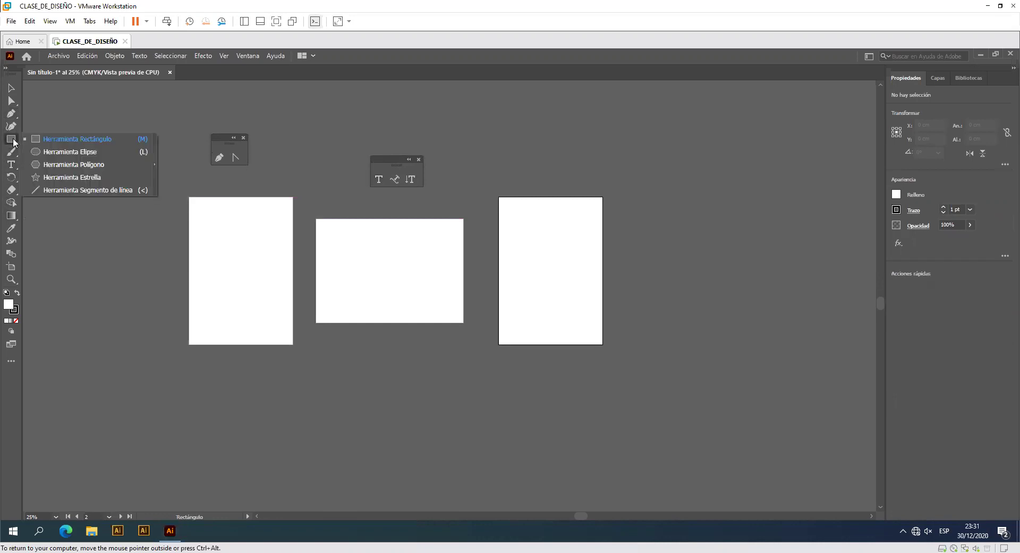
pyautogui.click(153, 166)
pyautogui.moveTo(62, 146)
pyautogui.mouseDown()
pyautogui.moveTo(608, 157)
pyautogui.moveTo(557, 148)
pyautogui.mouseUp()
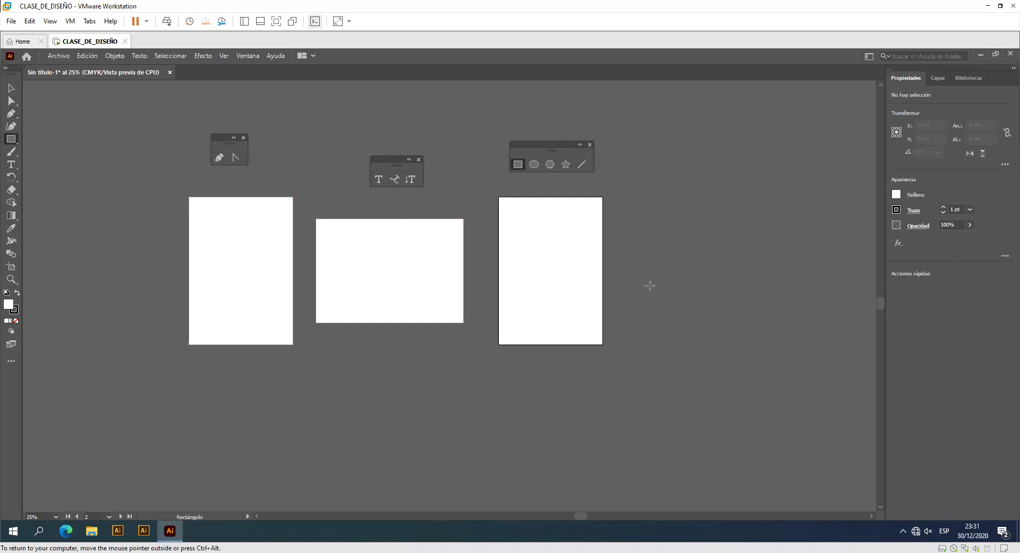
pyautogui.click(244, 56)
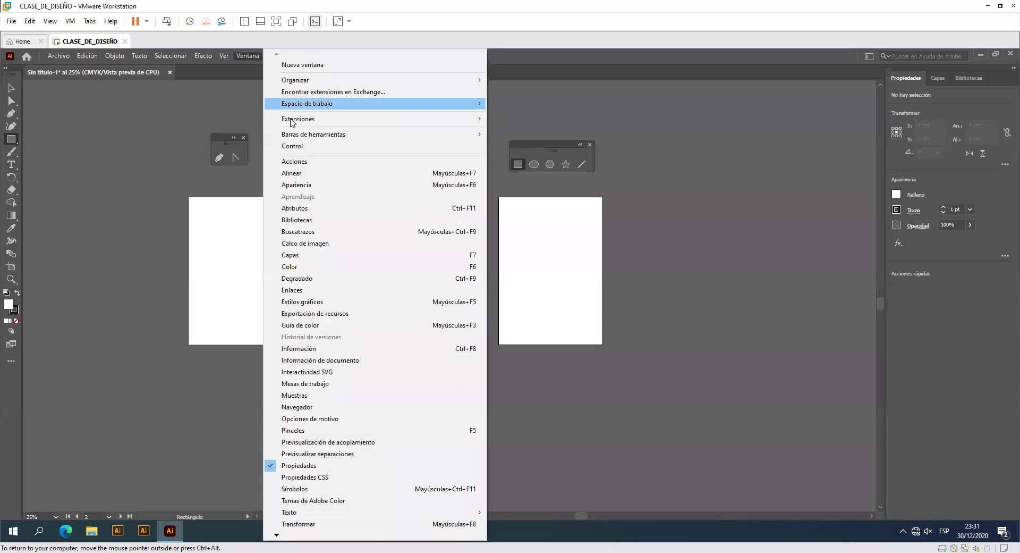
pyautogui.moveTo(375, 134)
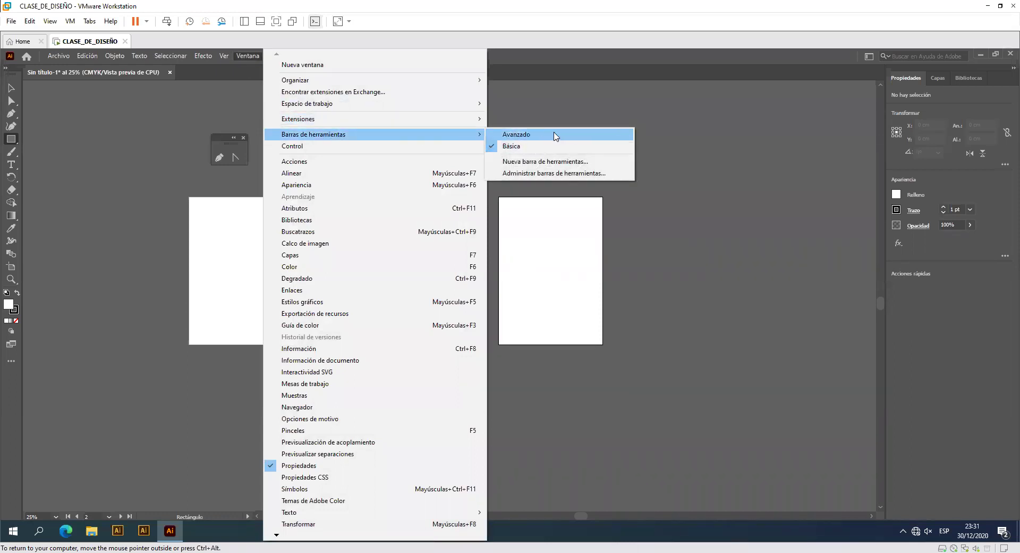
# Switch to the Advanced toolbar in two columns and close the three small floating tool panels.
pyautogui.click(555, 136)
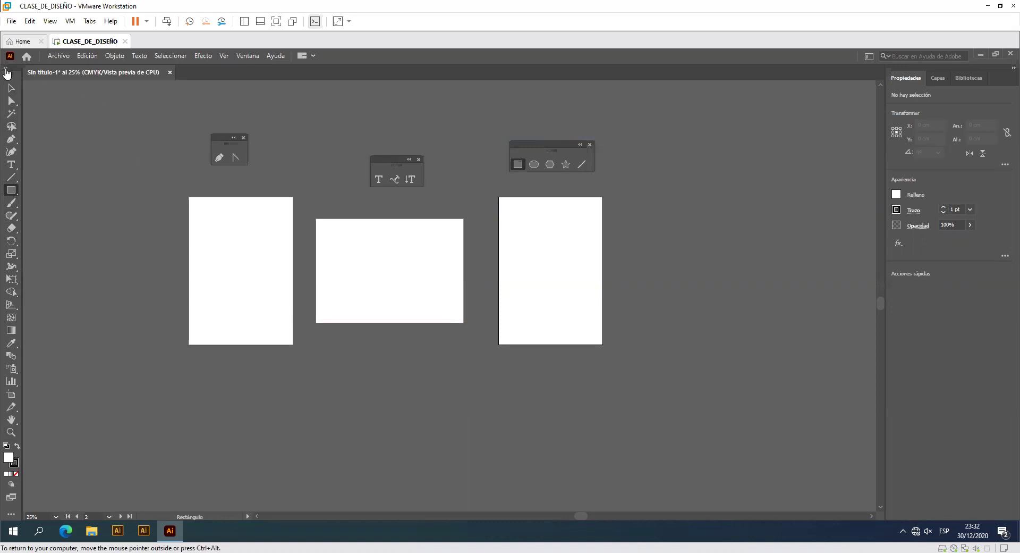
pyautogui.click(6, 70)
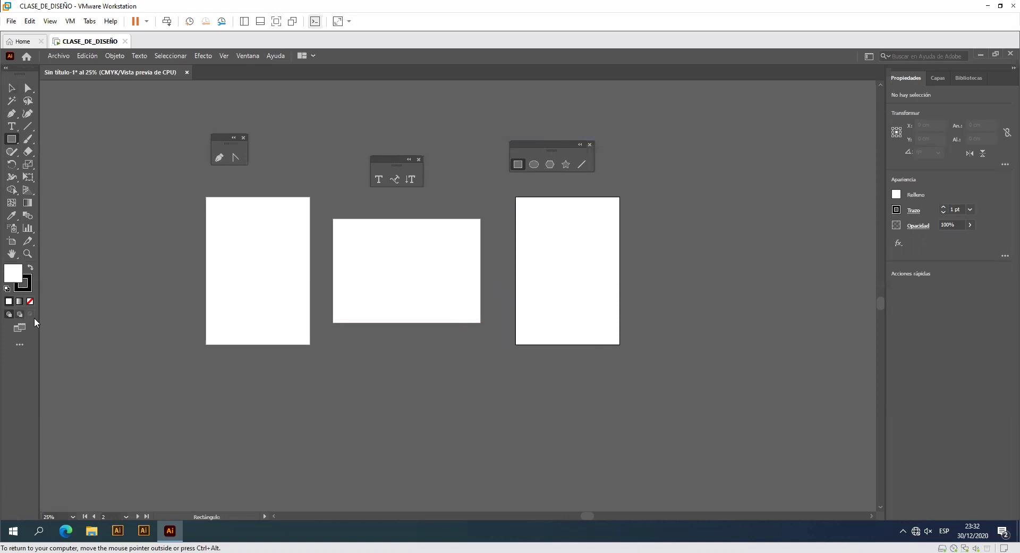
pyautogui.click(244, 138)
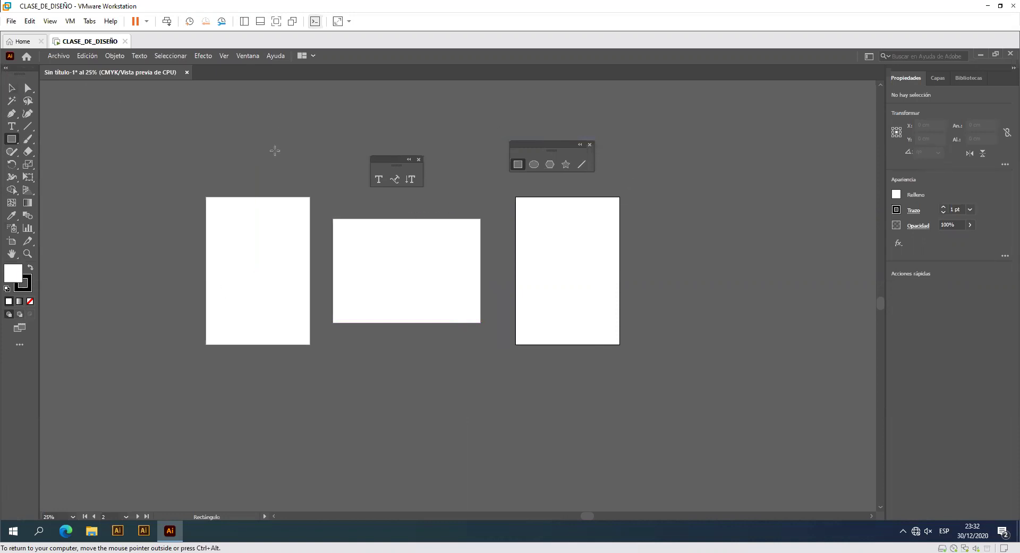
pyautogui.click(419, 159)
pyautogui.click(590, 145)
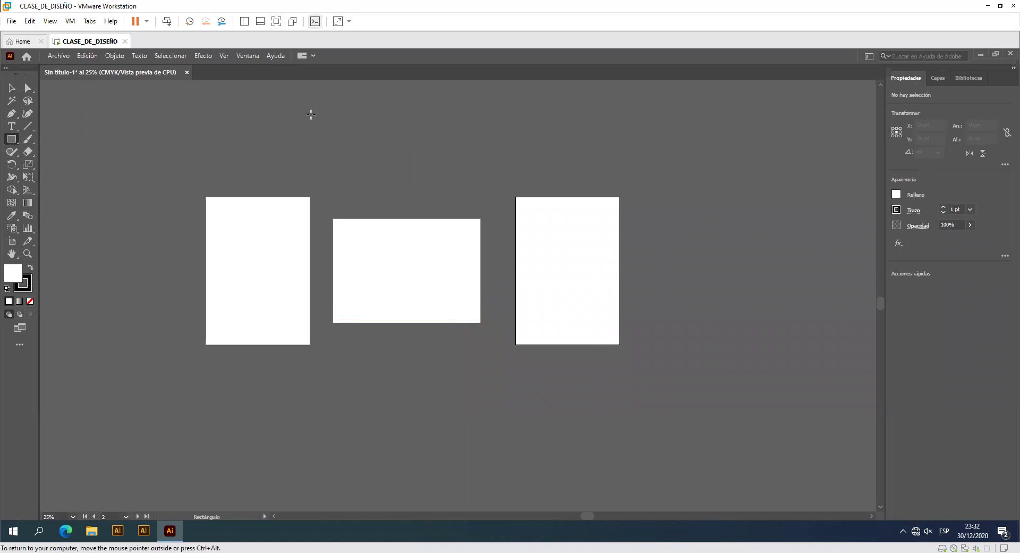
# Tear off full pen and type tool panels, placing them above the left and middle artboards.
pyautogui.click(12, 113)
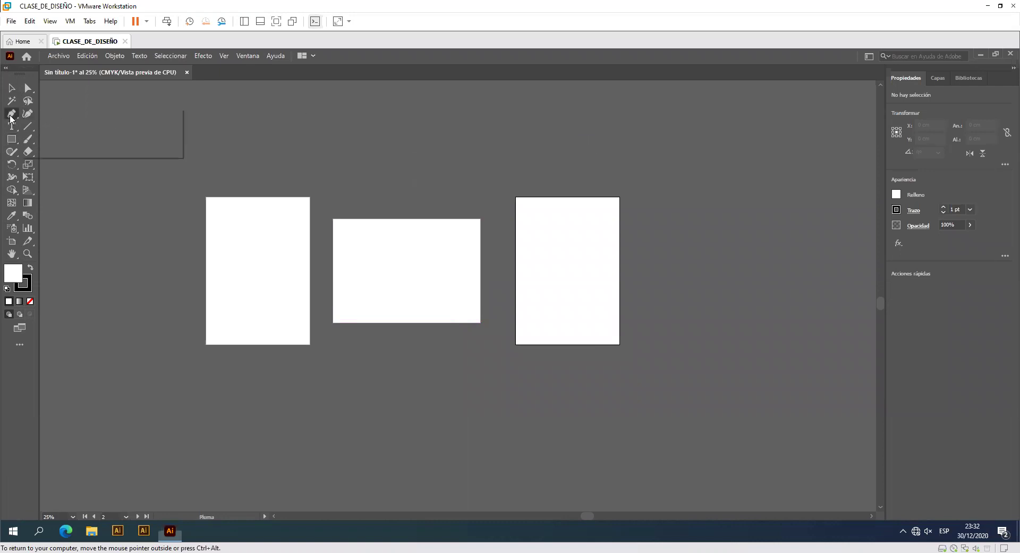
pyautogui.click(181, 131)
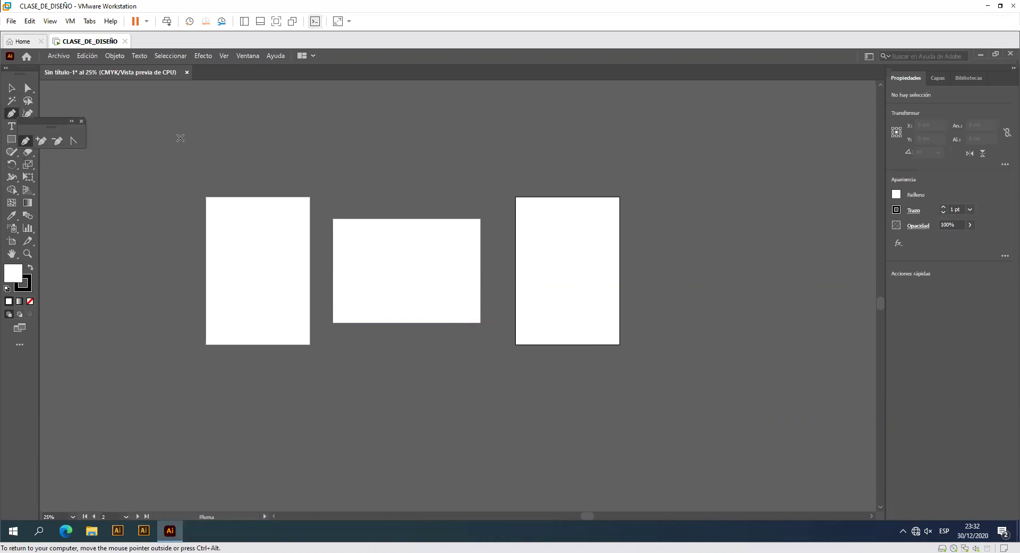
pyautogui.moveTo(45, 122); pyautogui.dragTo(247, 154)
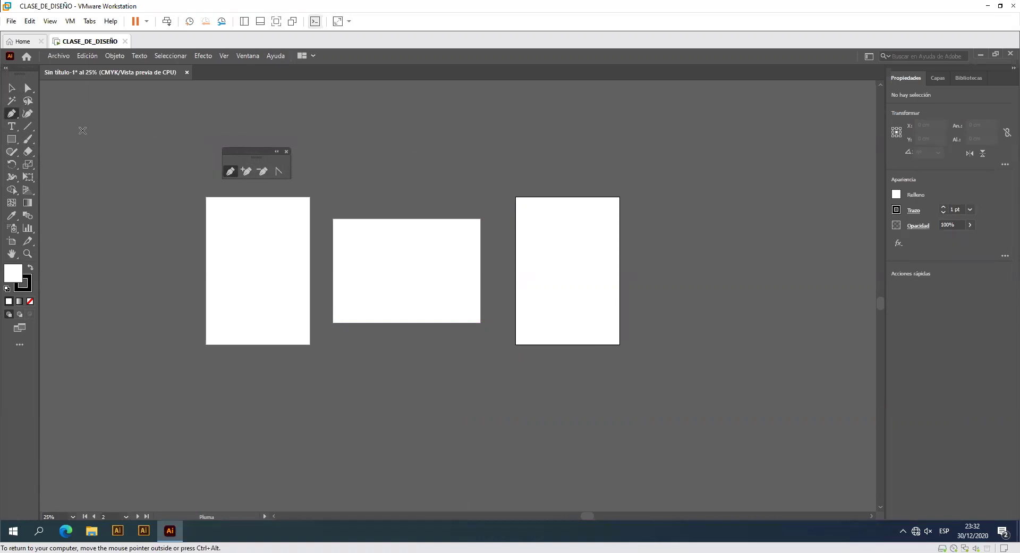
pyautogui.click(11, 126)
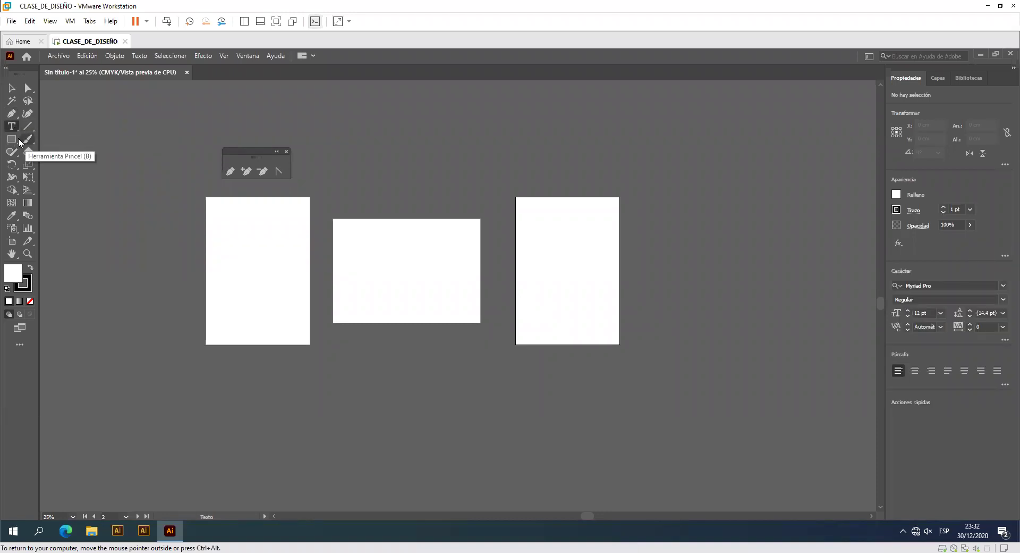
pyautogui.click(11, 126)
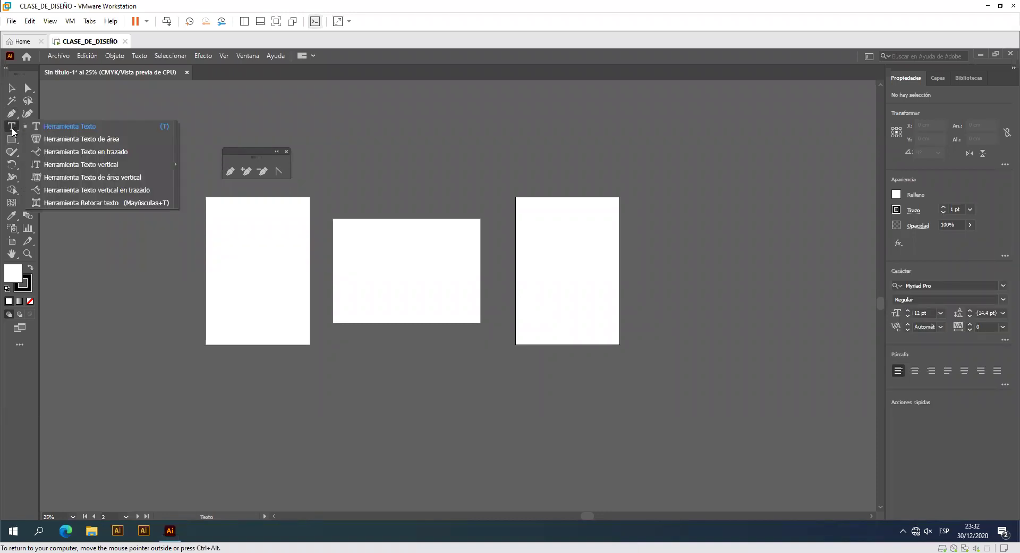
pyautogui.click(175, 165)
pyautogui.moveTo(77, 137)
pyautogui.mouseDown()
pyautogui.moveTo(381, 151)
pyautogui.moveTo(403, 166)
pyautogui.mouseUp()
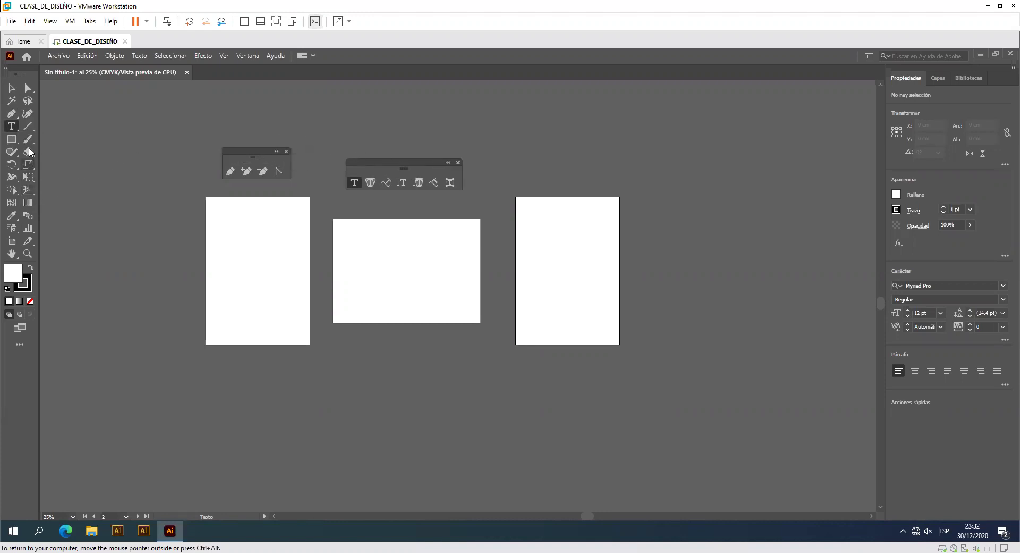
# Tear off the full shape tools panel and place it above the right artboard.
pyautogui.click(14, 142)
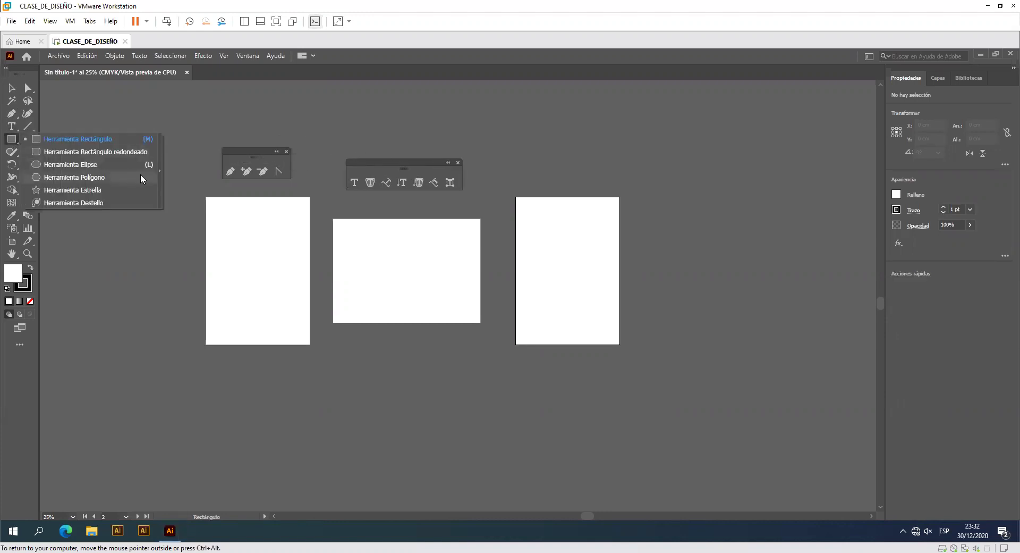
pyautogui.click(161, 171)
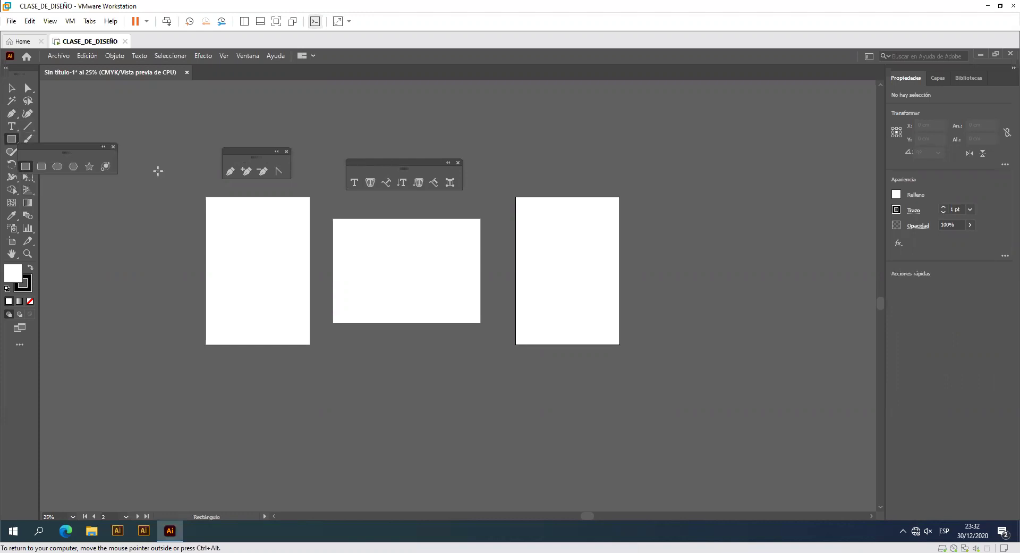
pyautogui.moveTo(75, 152)
pyautogui.mouseDown()
pyautogui.moveTo(513, 152)
pyautogui.moveTo(594, 164)
pyautogui.mouseUp()
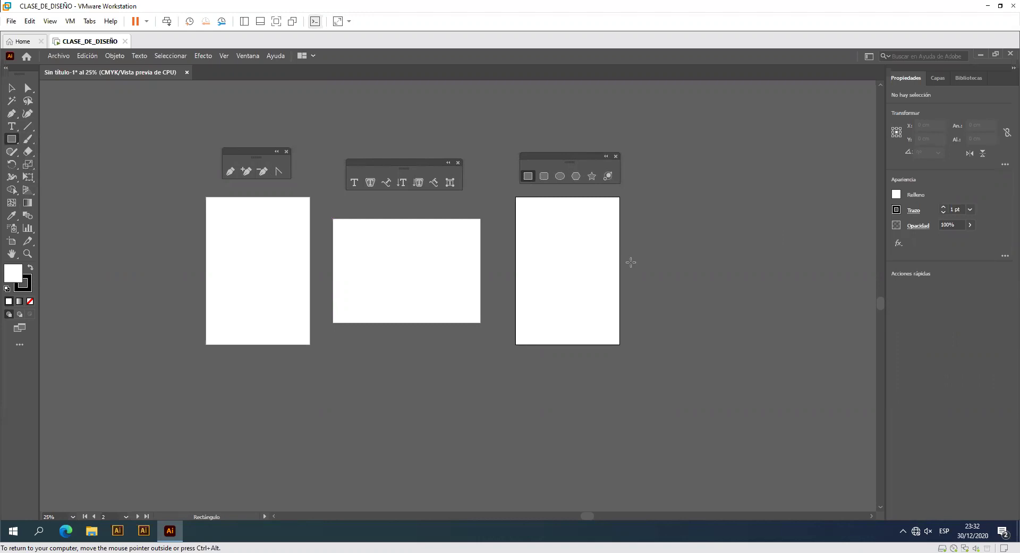
pyautogui.scroll(1, 574, 296)
pyautogui.scroll(1, 574, 296)
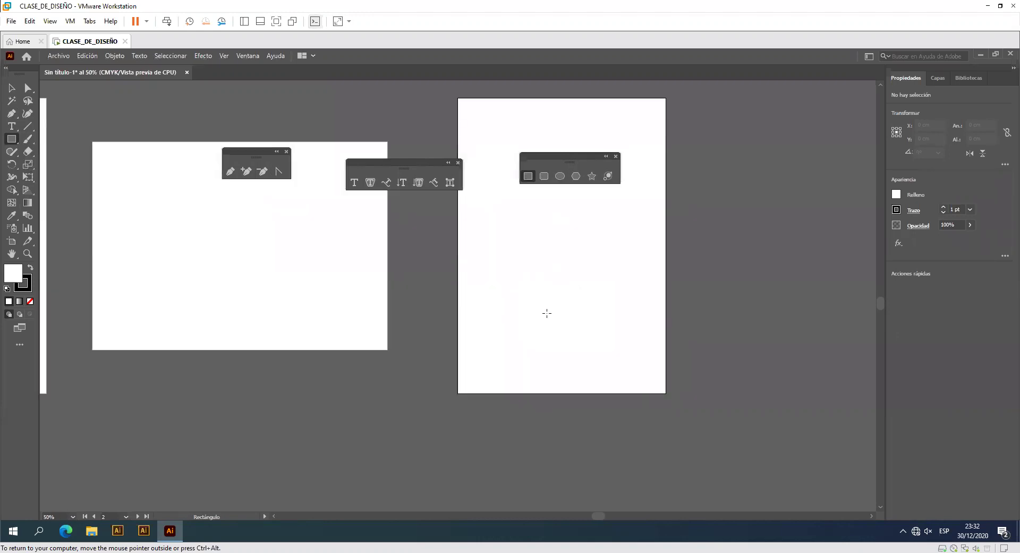
pyautogui.scroll(-1, 547, 317)
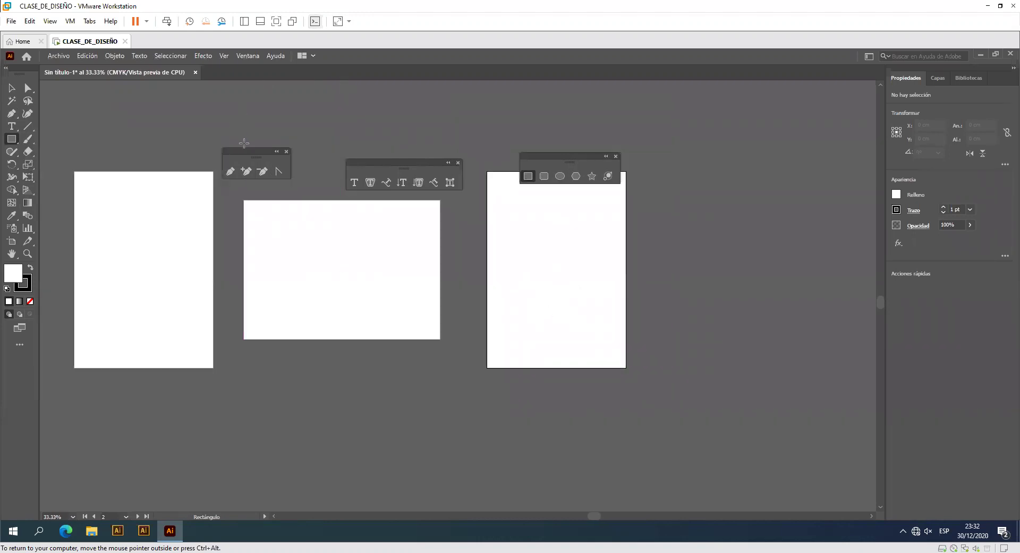
# Reposition the pen, type and shape floating panels to the left and higher above the artboards.
pyautogui.click(17, 88)
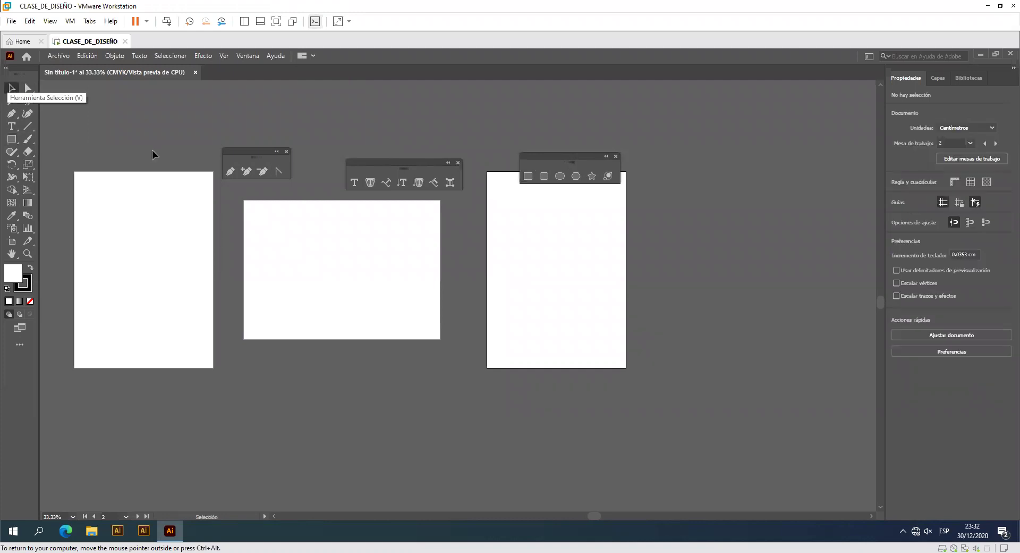
pyautogui.moveTo(248, 156); pyautogui.dragTo(145, 137)
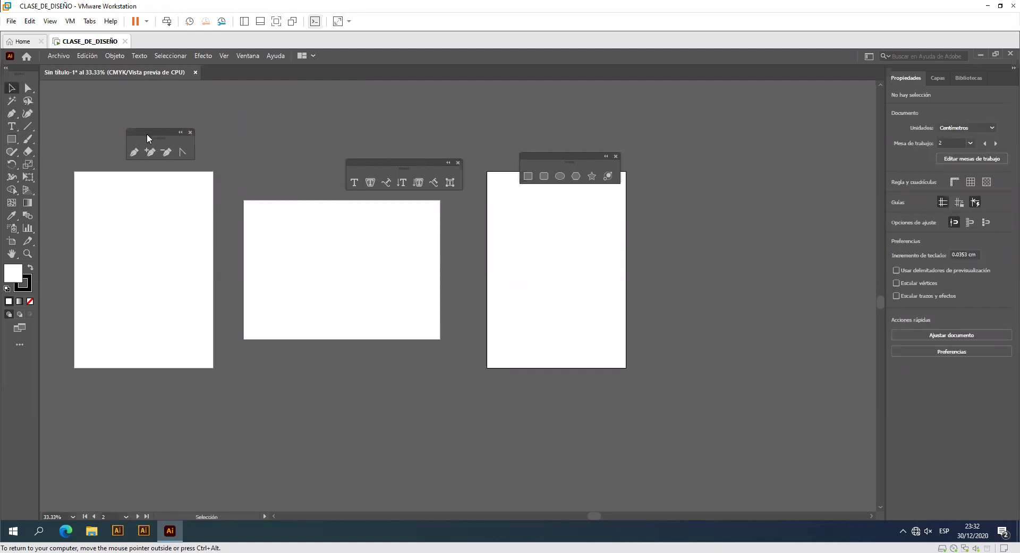
pyautogui.moveTo(429, 164); pyautogui.dragTo(355, 165)
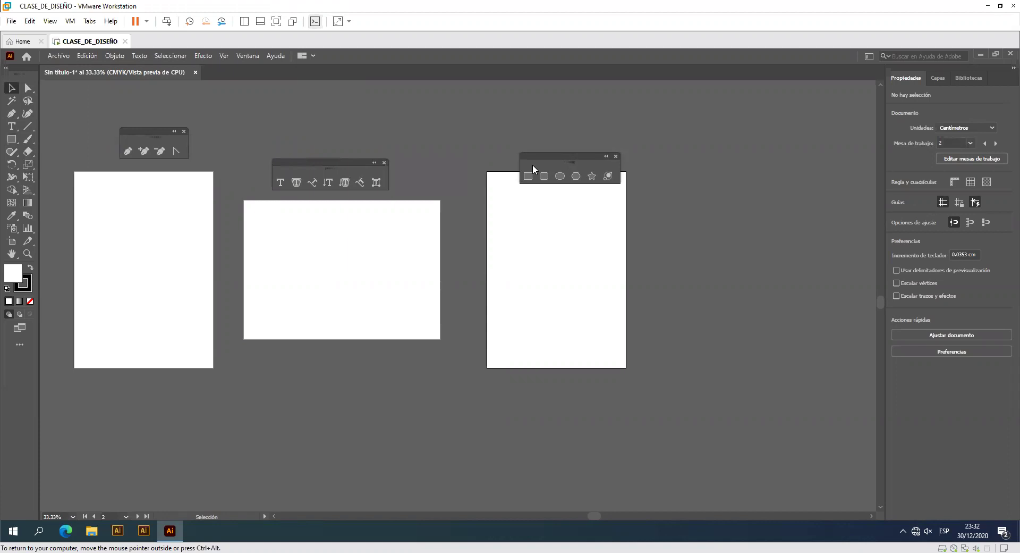
pyautogui.moveTo(546, 160); pyautogui.dragTo(542, 132)
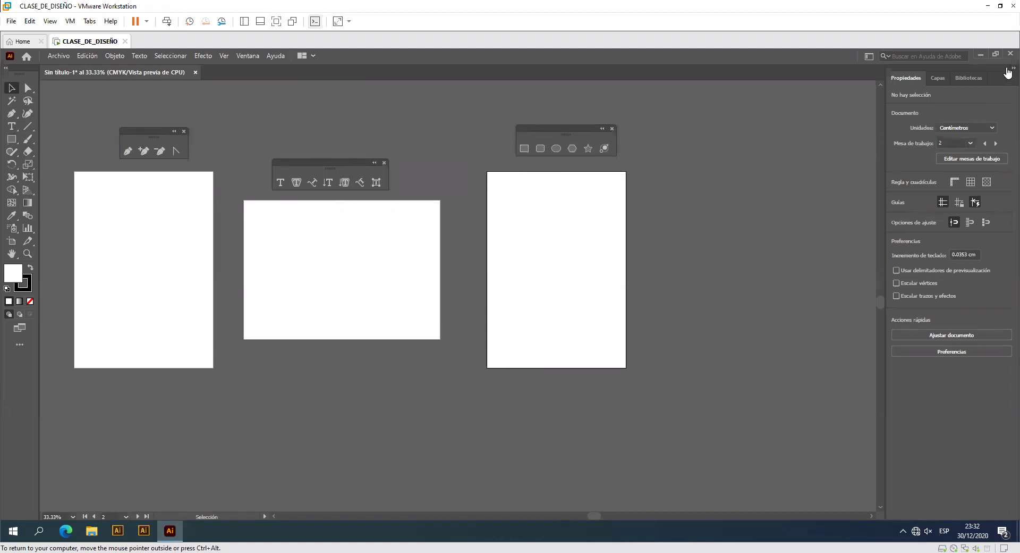
# Collapse the right-hand panels to icons and select artboard 1 with the Artboard tool.
pyautogui.click(1008, 70)
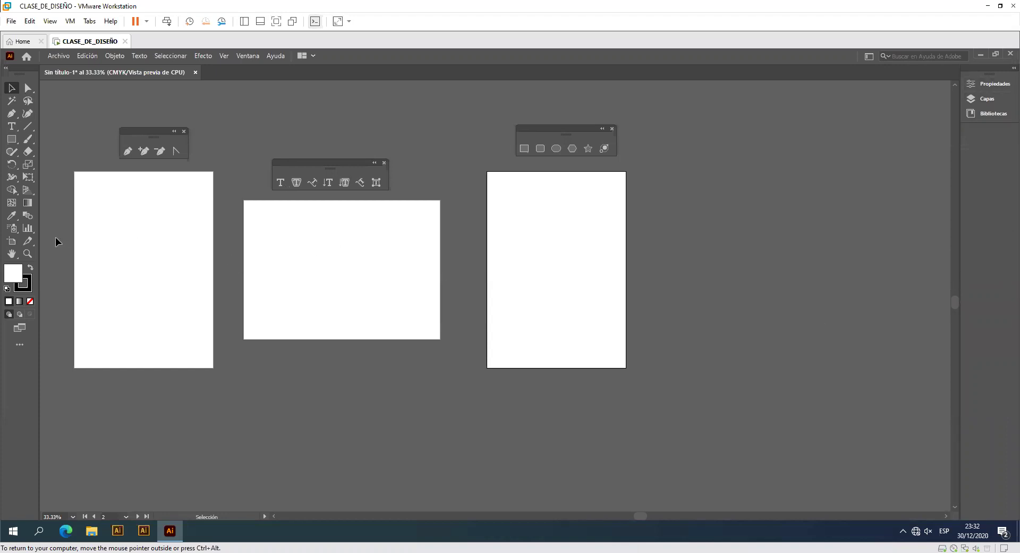
pyautogui.click(12, 241)
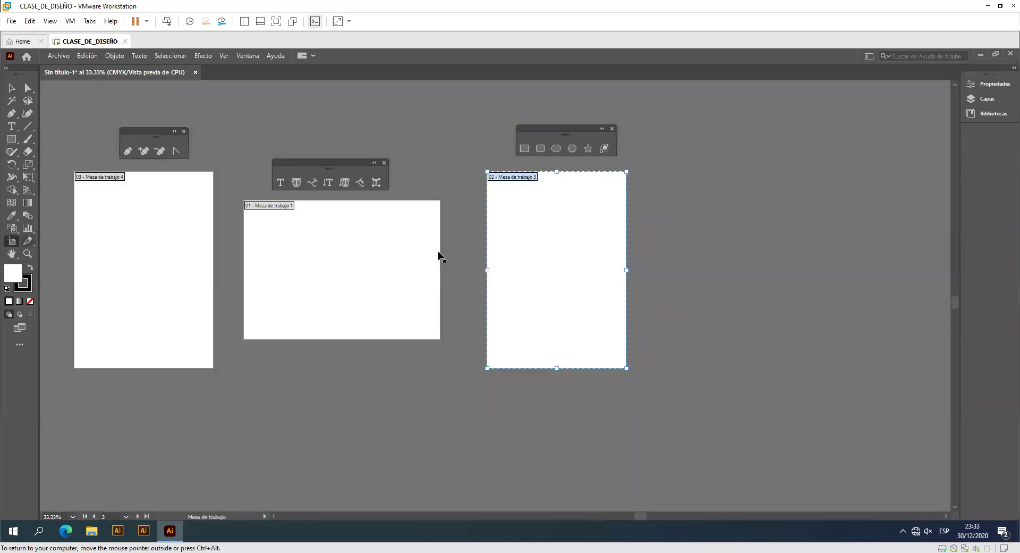
pyautogui.click(402, 255)
# Show the Control bar through Ventana > Control and turn artboard 1 to portrait.
pyautogui.click(253, 56)
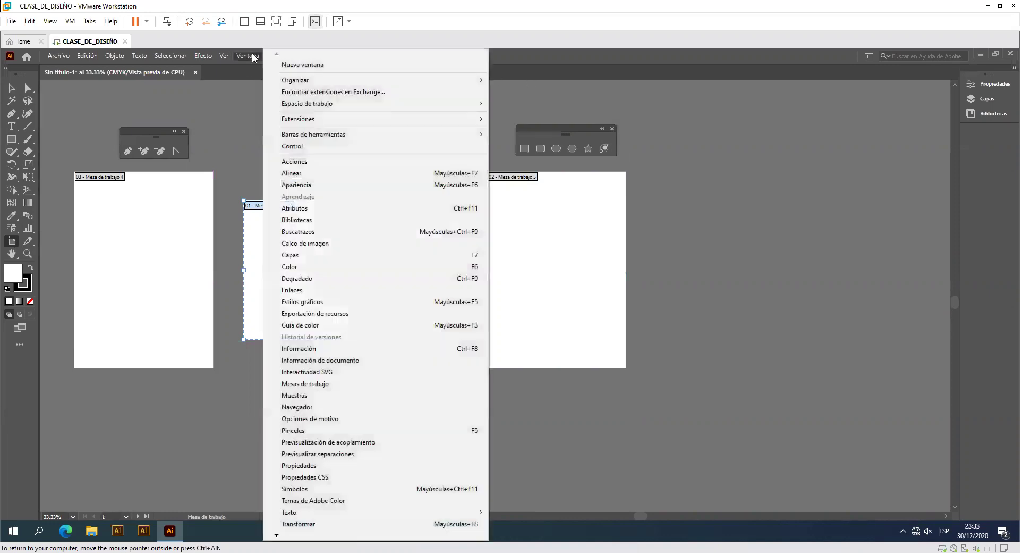
pyautogui.click(309, 147)
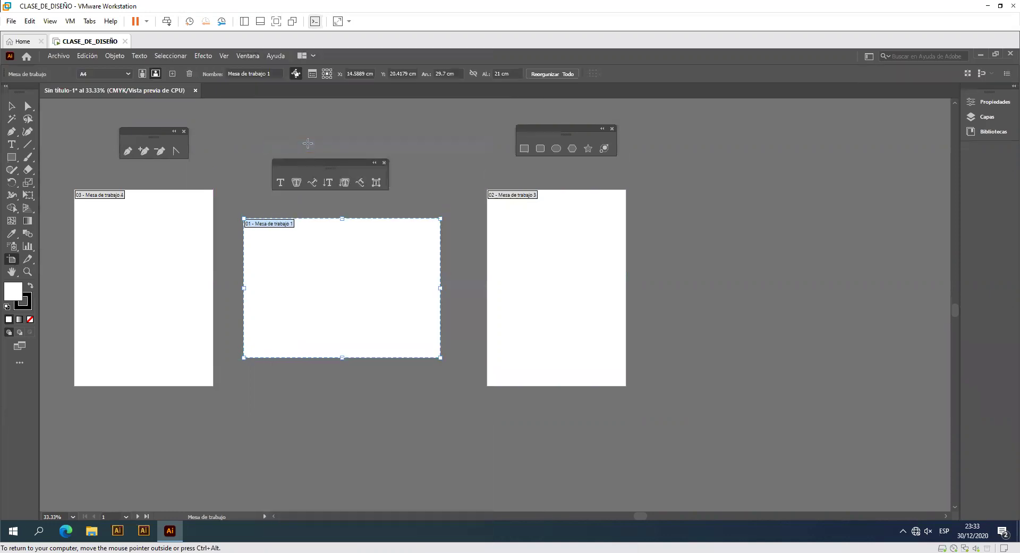
pyautogui.click(143, 73)
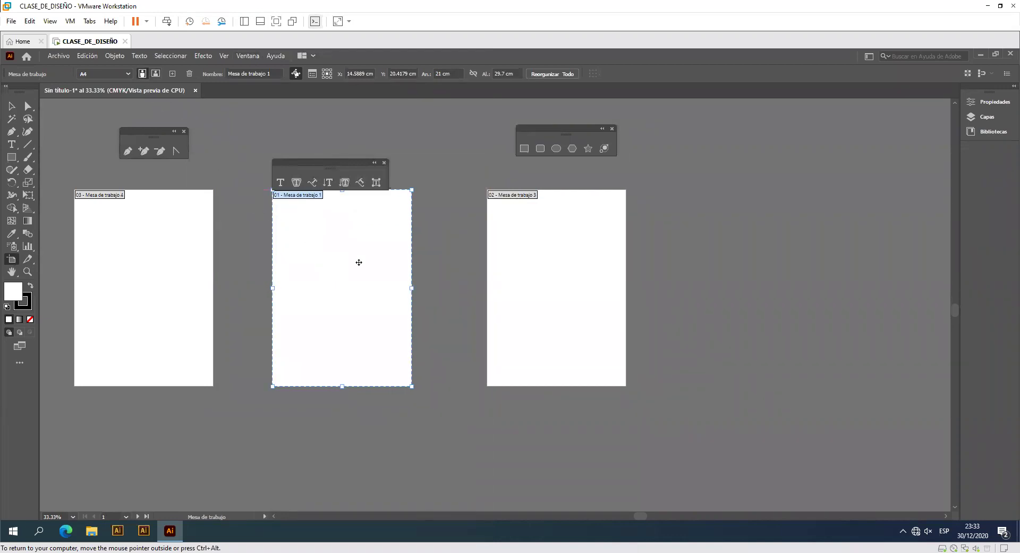
# Make artboards 4 and 3 landscape, then return to the Selection tool.
pyautogui.click(176, 259)
pyautogui.click(594, 294)
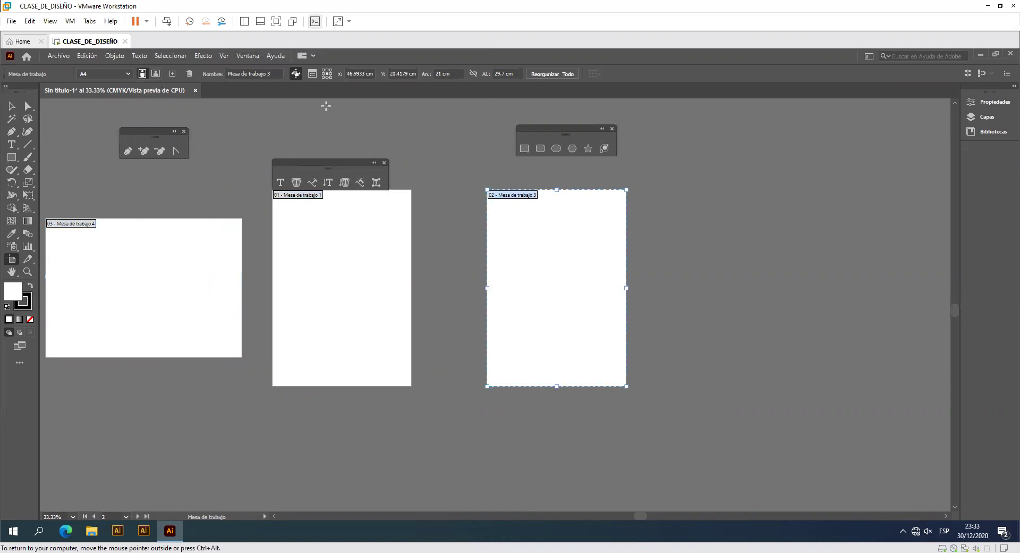
pyautogui.click(155, 74)
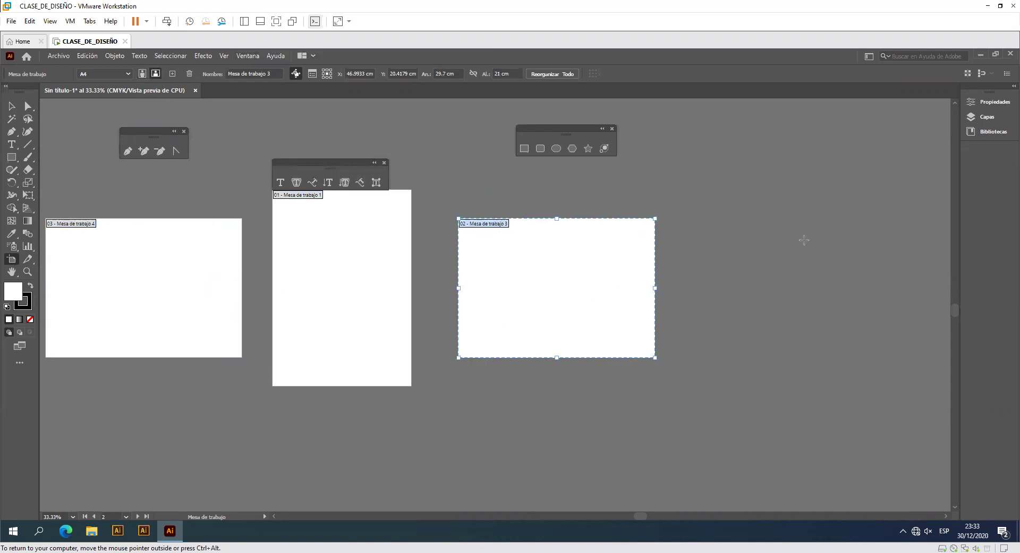
pyautogui.moveTo(339, 164); pyautogui.dragTo(340, 147)
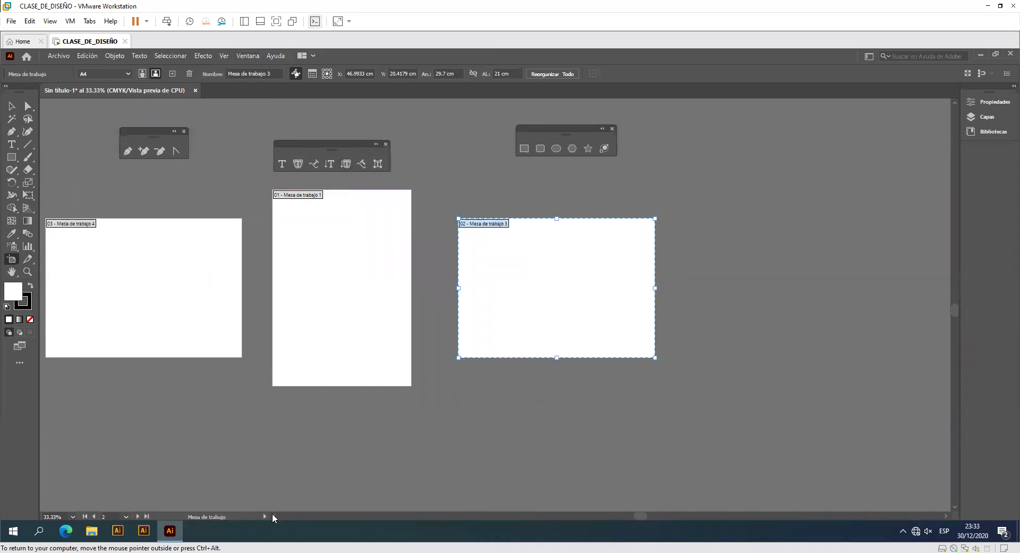
pyautogui.hscroll(-6, 273, 518)
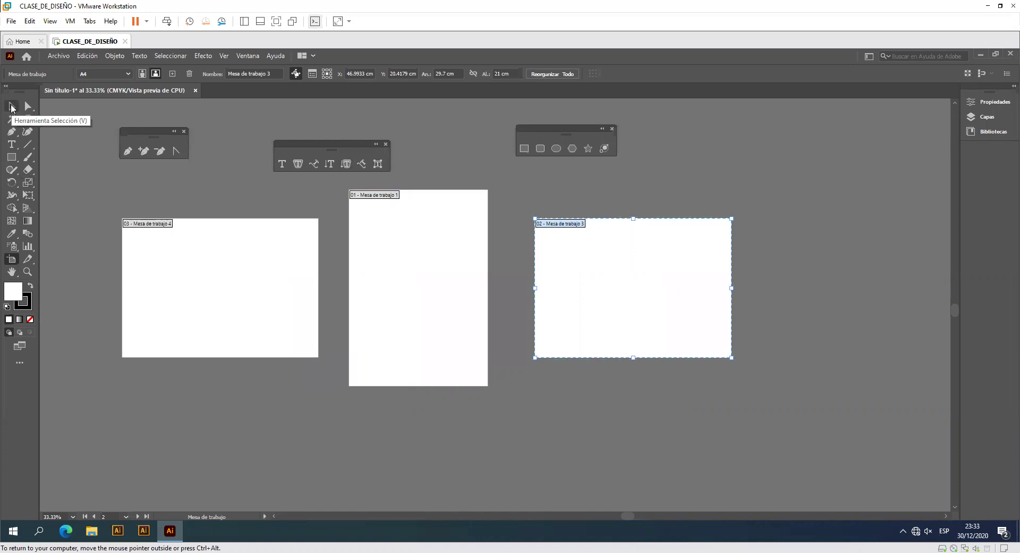
pyautogui.click(12, 107)
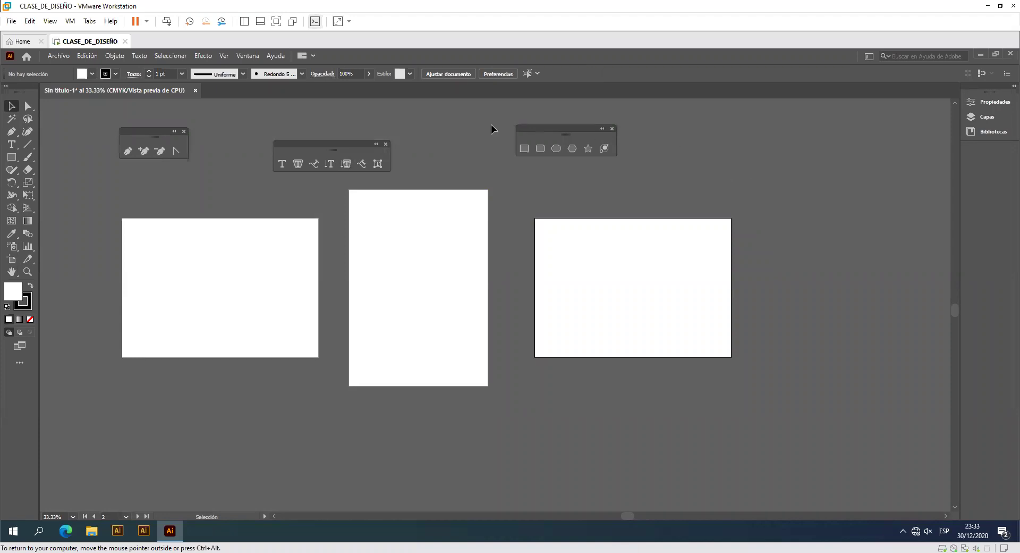
# Review the document setup units and keep centimetres unchanged.
pyautogui.click(453, 75)
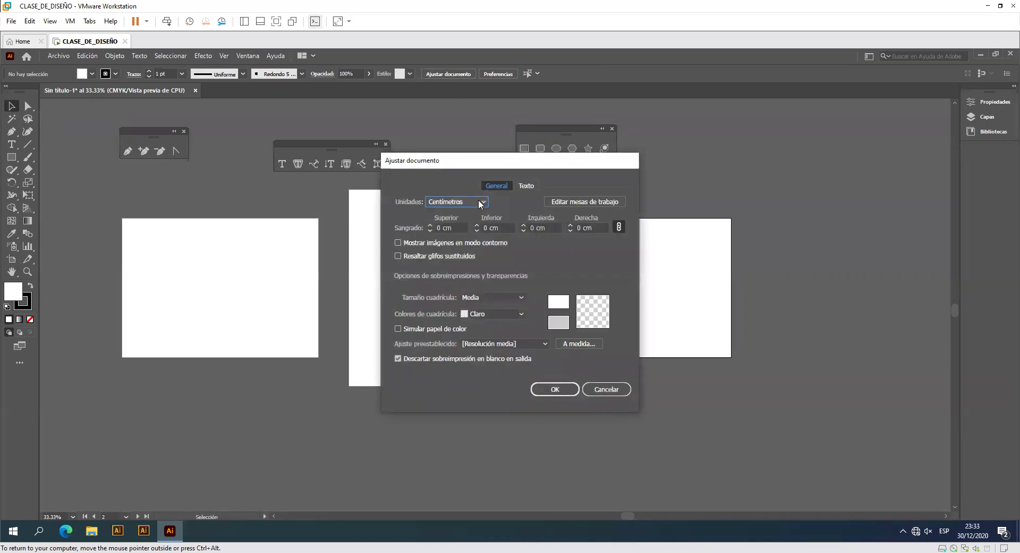
pyautogui.click(480, 203)
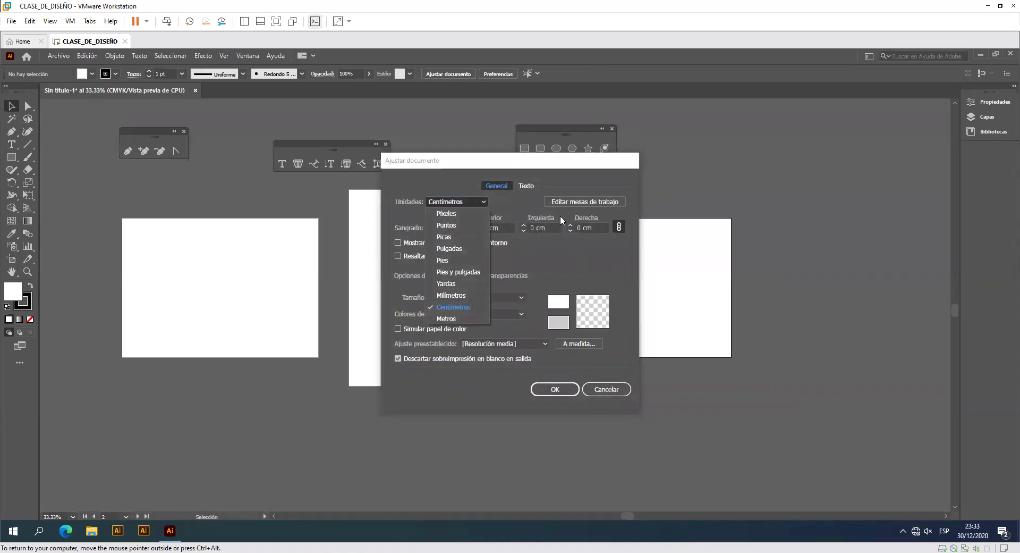
pyautogui.click(579, 206)
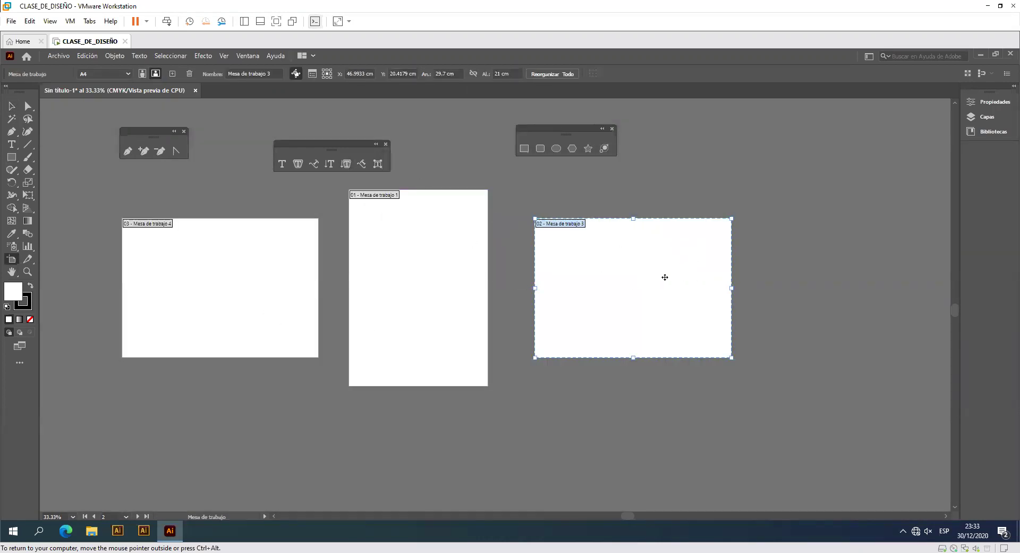
# Close the artboard size presets without changes and return to the Selection tool.
pyautogui.click(128, 74)
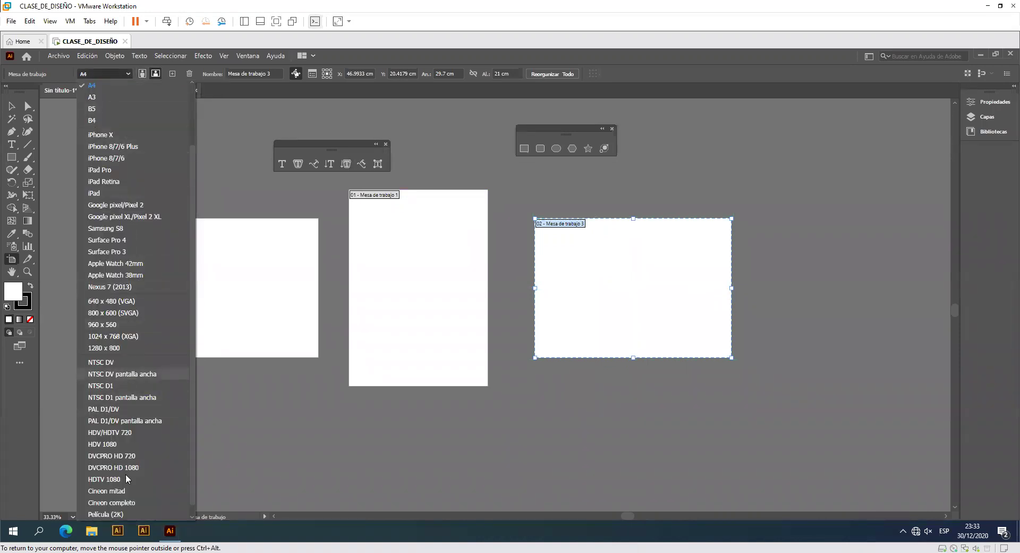
pyautogui.scroll(-1, 134, 436)
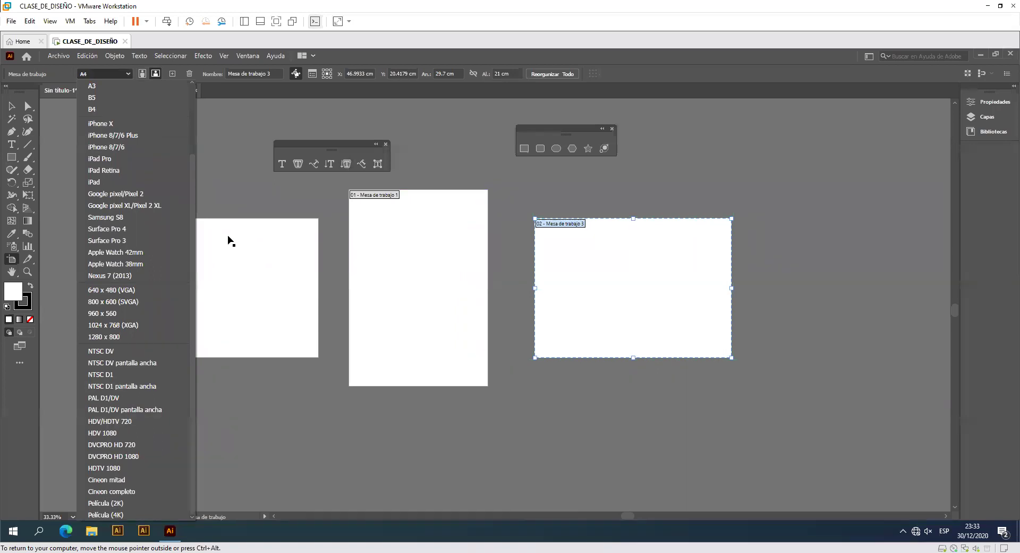
pyautogui.click(770, 193)
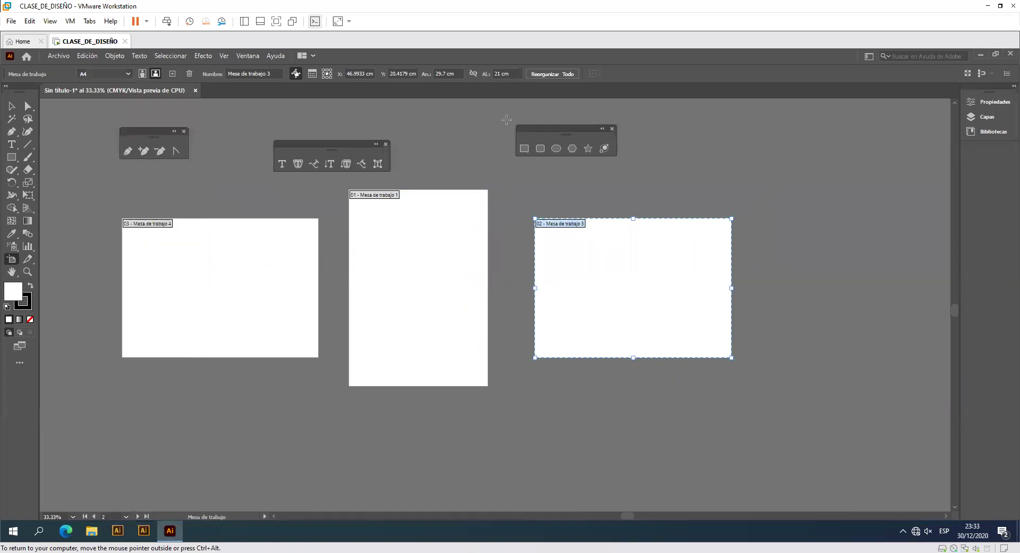
pyautogui.click(12, 107)
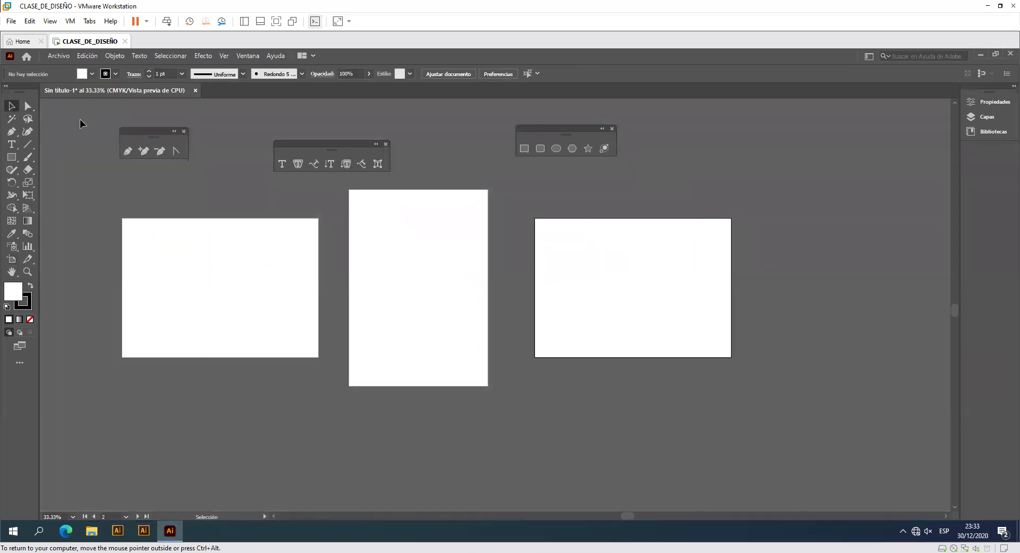
pyautogui.click(59, 56)
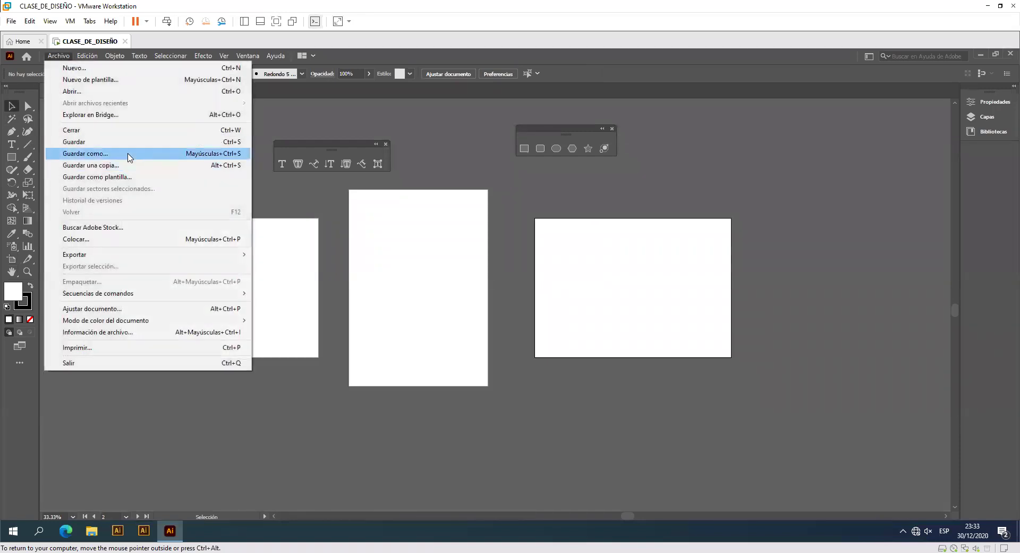
# Save the document to the Desktop as EJERCICIO_01 via Guardar como.
pyautogui.click(134, 154)
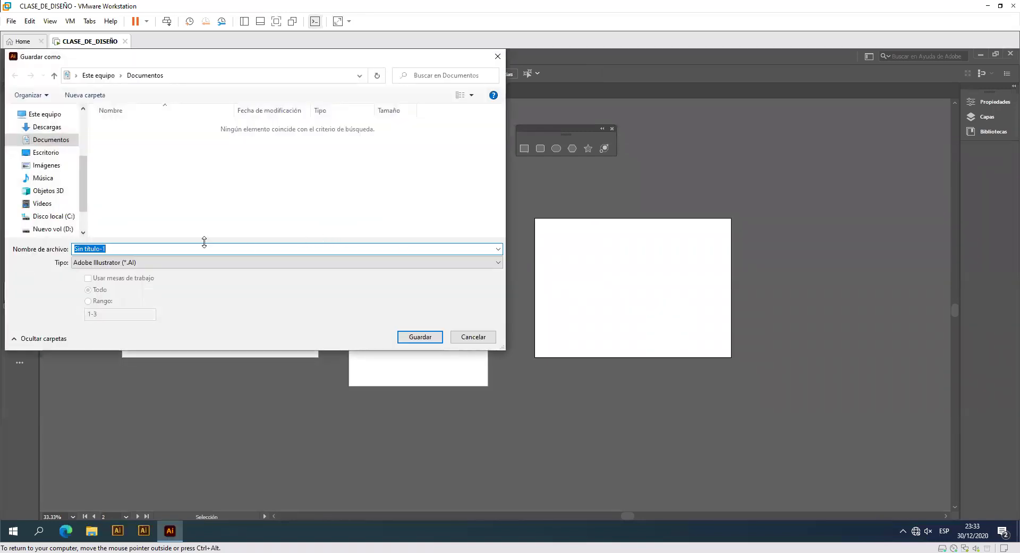
pyautogui.click(45, 152)
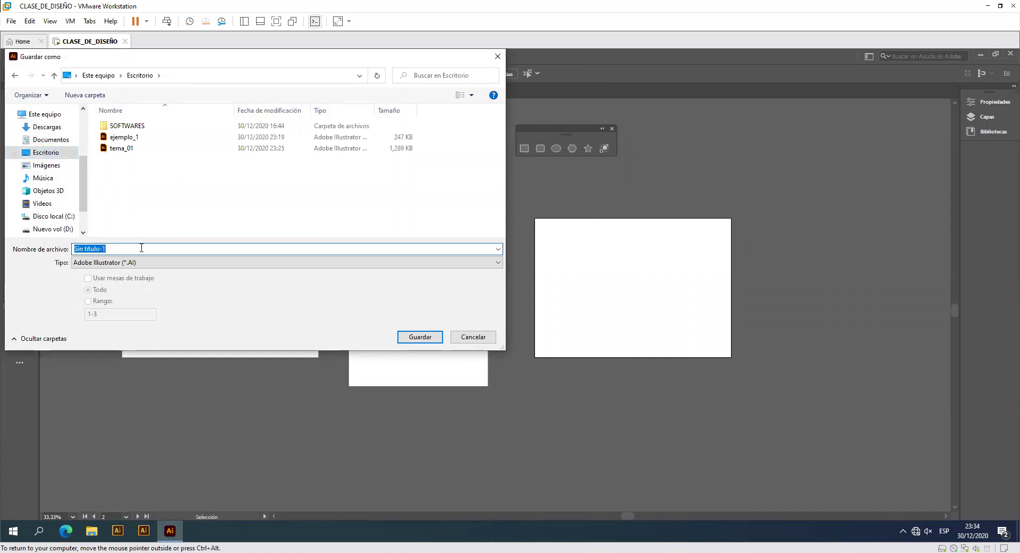
pyautogui.write('EJE')
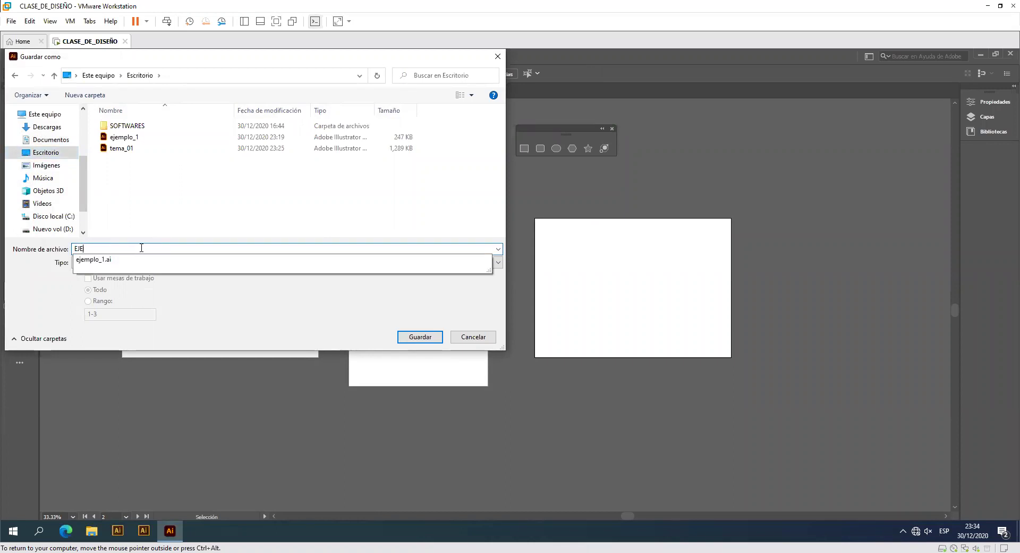
pyautogui.write('RCICIO')
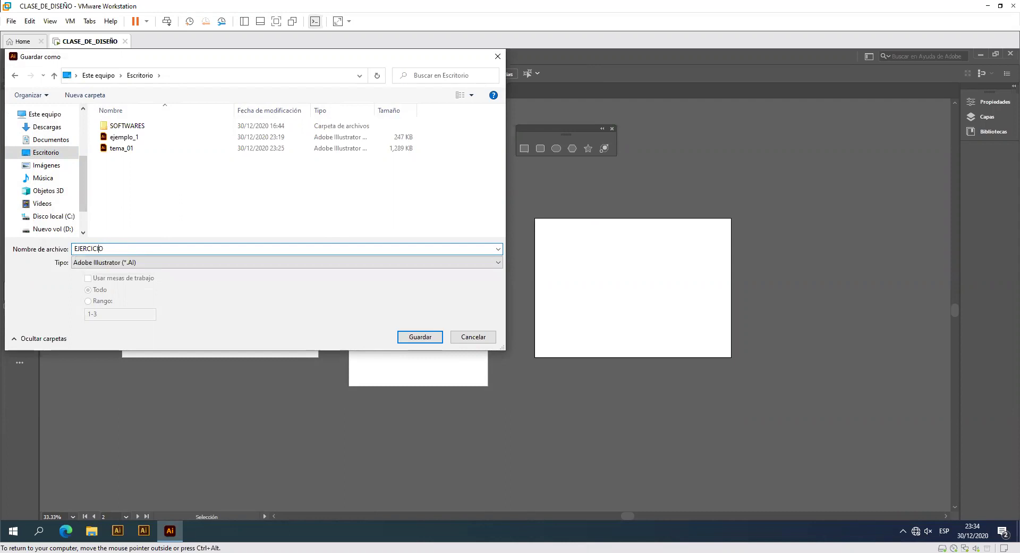
pyautogui.write('1')
pyautogui.press('Return')
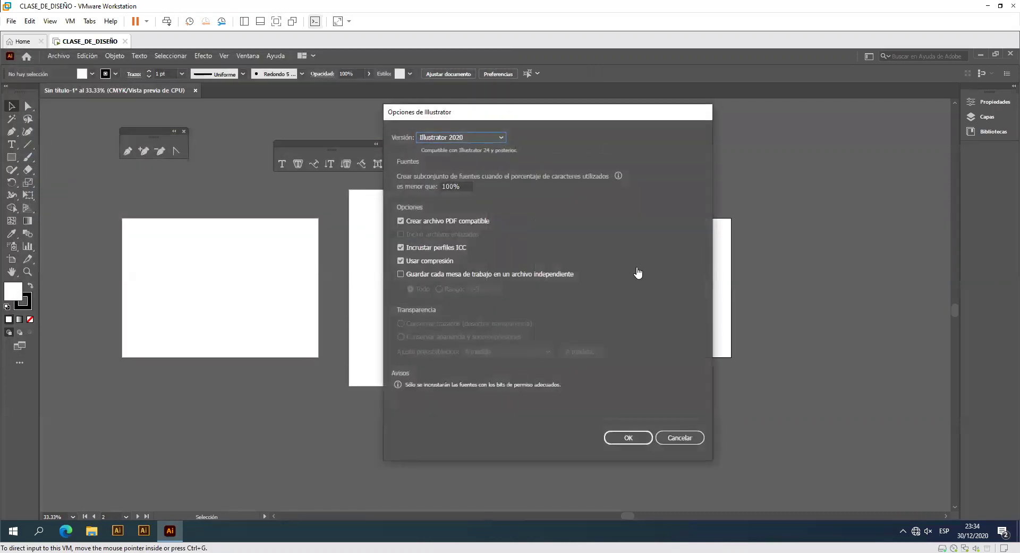
# Keep Illustrator 2020 compatibility in the save options, then close the document.
pyautogui.click(502, 139)
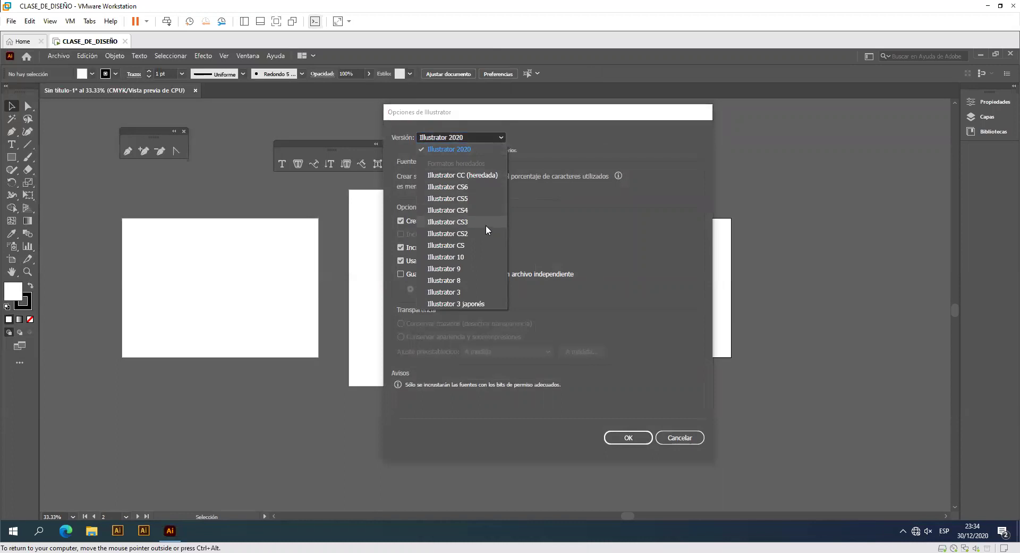
pyautogui.click(587, 229)
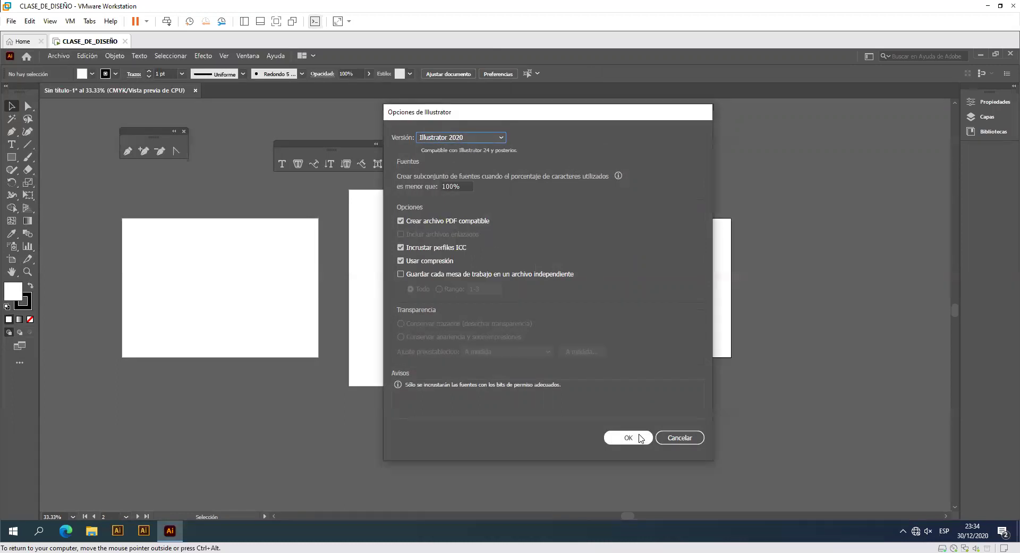
pyautogui.click(640, 438)
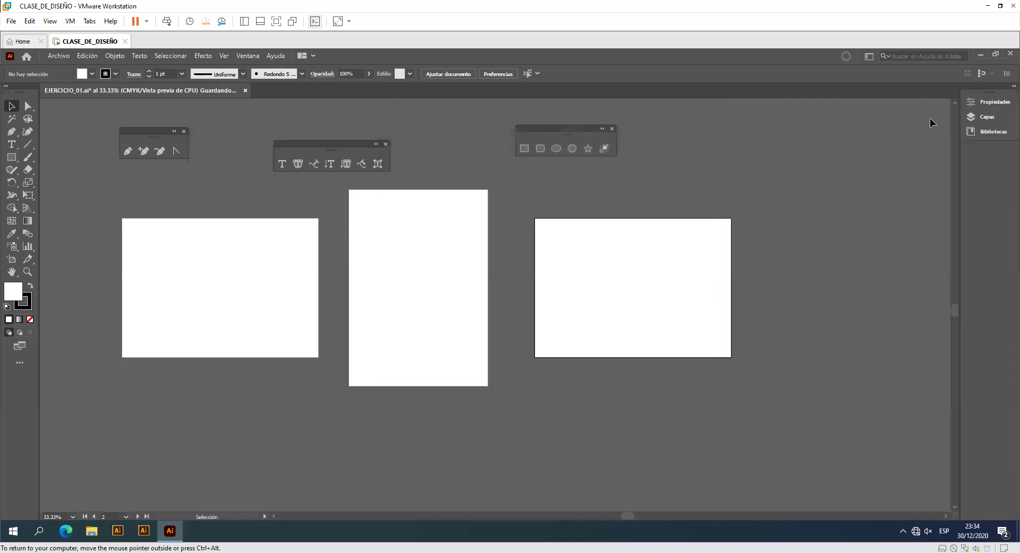
pyautogui.click(1005, 55)
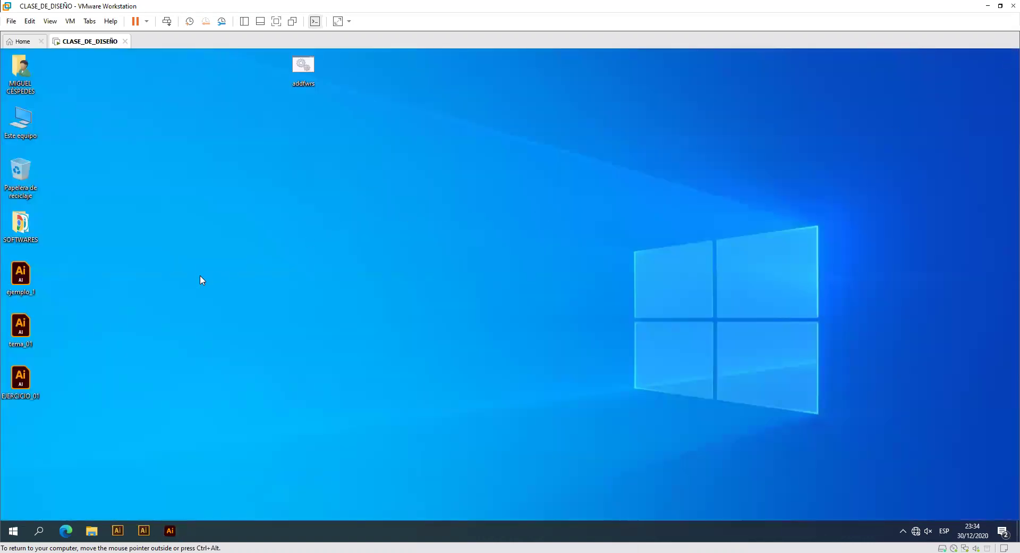
# Refresh the desktop with Actualizar and drag the addfwrs icon further left.
pyautogui.rightClick(171, 240)
pyautogui.click(204, 271)
pyautogui.moveTo(301, 72)
pyautogui.mouseDown()
pyautogui.moveTo(82, 78)
pyautogui.moveTo(266, 93)
pyautogui.mouseUp()
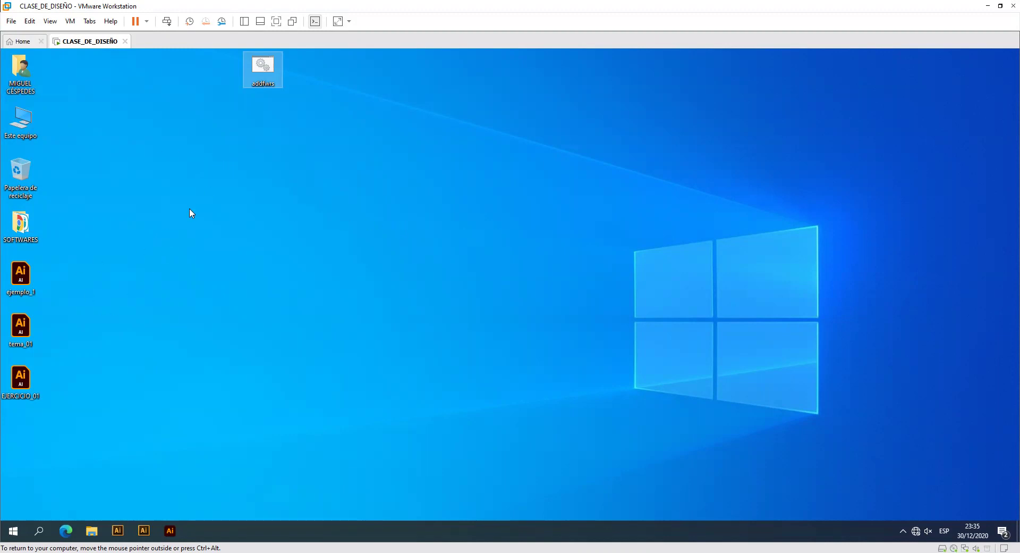
# Open Este equipo, move its window left, and slide addfwrs beside the left icons.
pyautogui.click(29, 125)
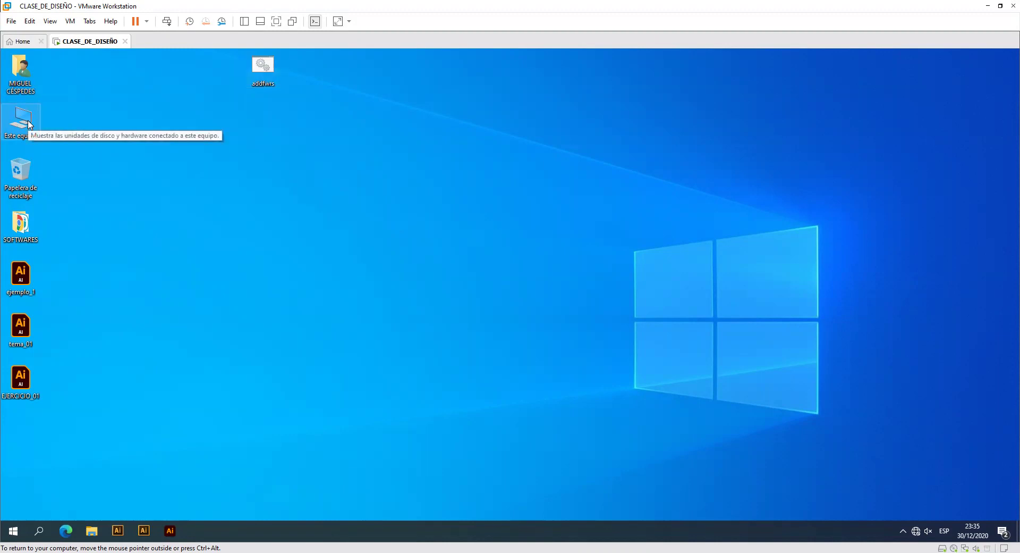
pyautogui.doubleClick(29, 121)
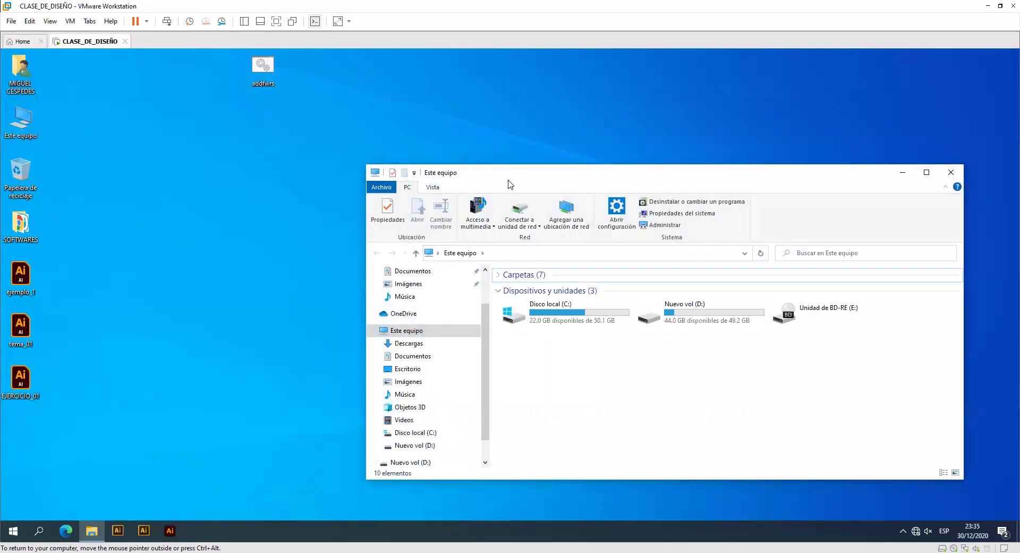
pyautogui.moveTo(509, 178); pyautogui.dragTo(459, 77)
pyautogui.moveTo(260, 71); pyautogui.dragTo(139, 71)
pyautogui.moveTo(430, 77); pyautogui.dragTo(350, 77)
# Navigate through Disco local (C:) and Program Files into the Adobe folder.
pyautogui.doubleClick(455, 214)
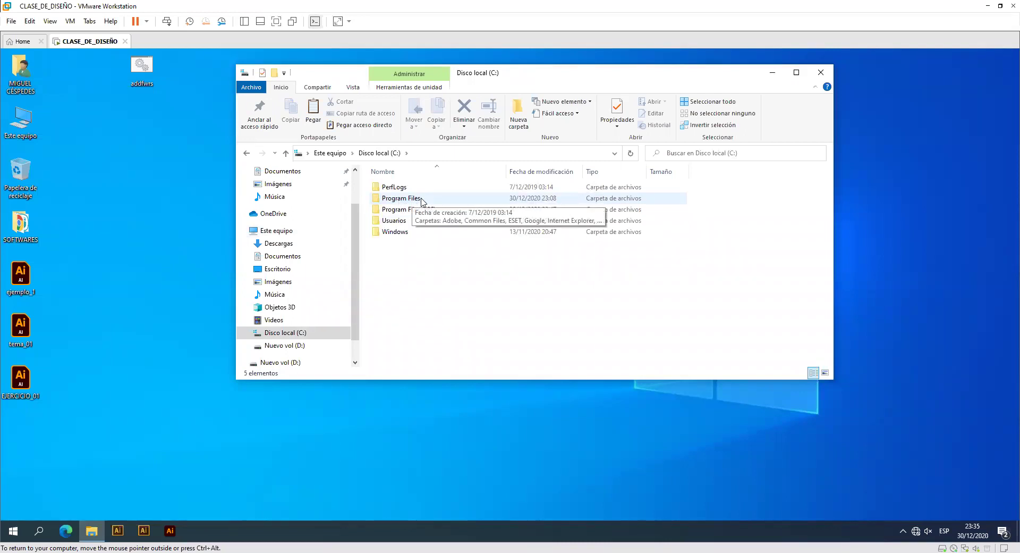
pyautogui.moveTo(408, 209)
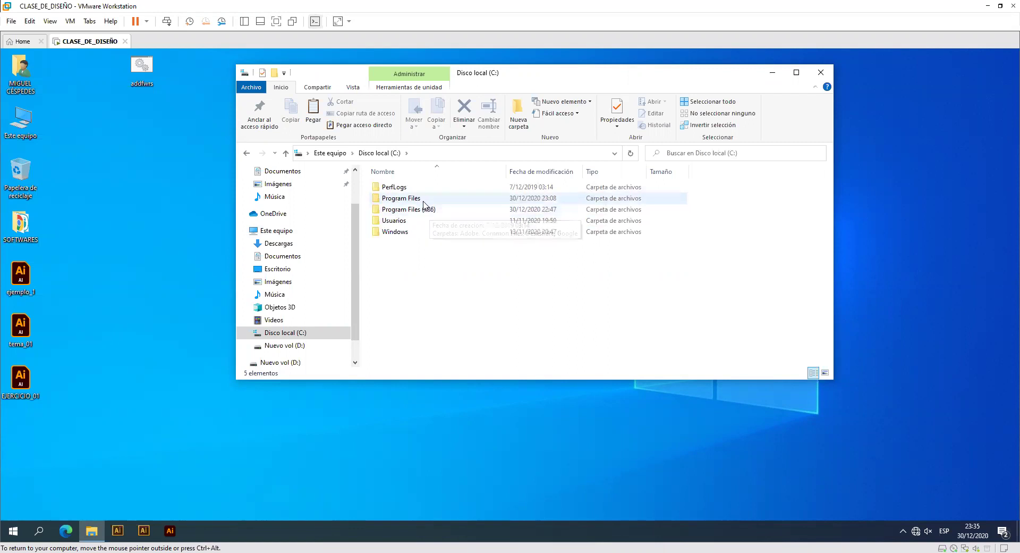
pyautogui.doubleClick(424, 202)
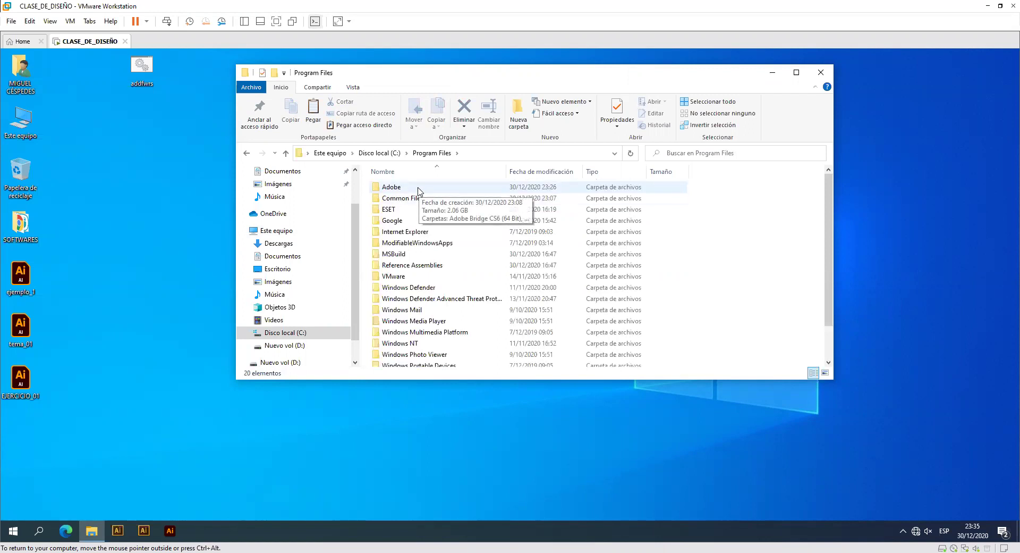
pyautogui.moveTo(392, 187)
pyautogui.doubleClick(418, 187)
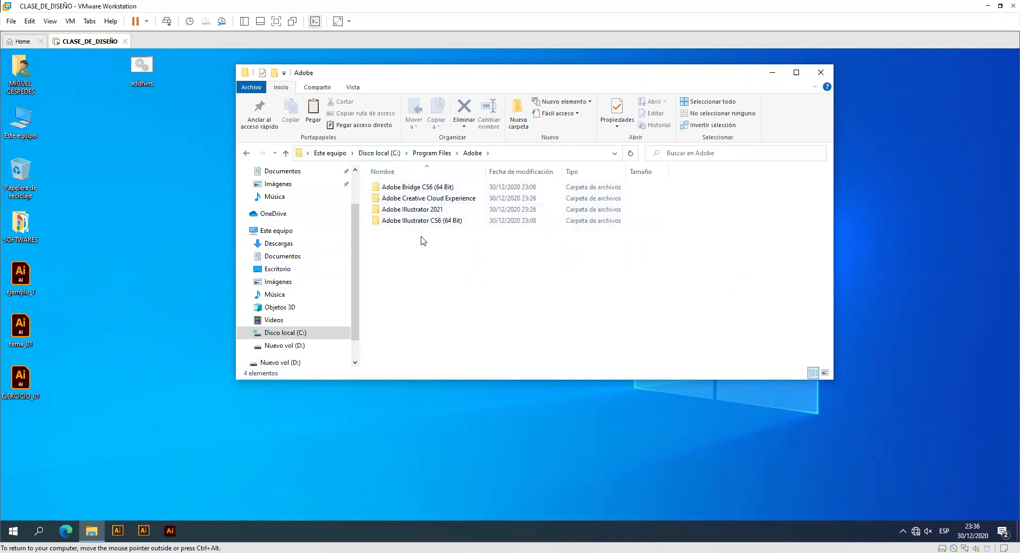
# Copy addfwrs from the desktop into C:\Program Files\Adobe, granting administrator permission with Continuar.
pyautogui.click(135, 68)
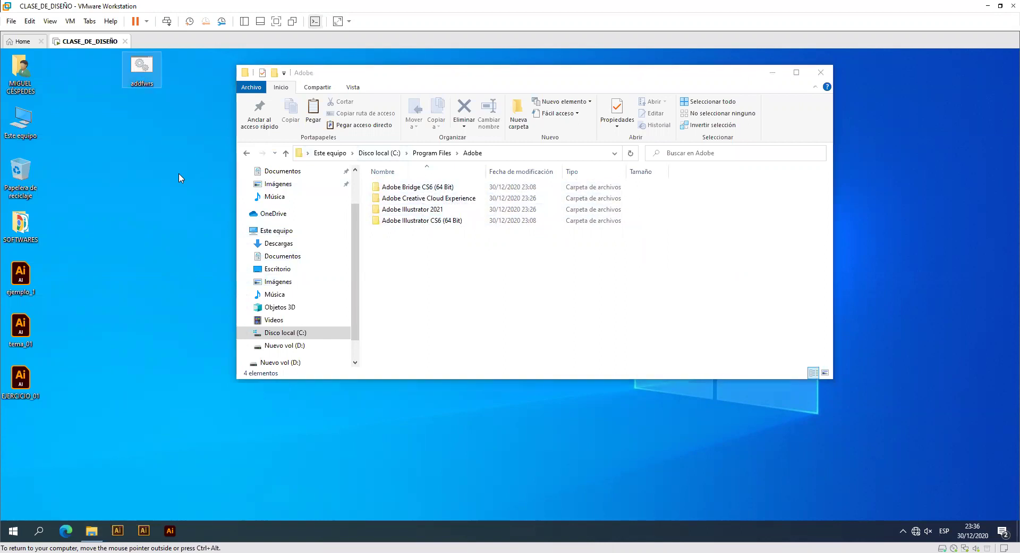
pyautogui.rightClick(135, 67)
pyautogui.click(181, 281)
pyautogui.rightClick(497, 288)
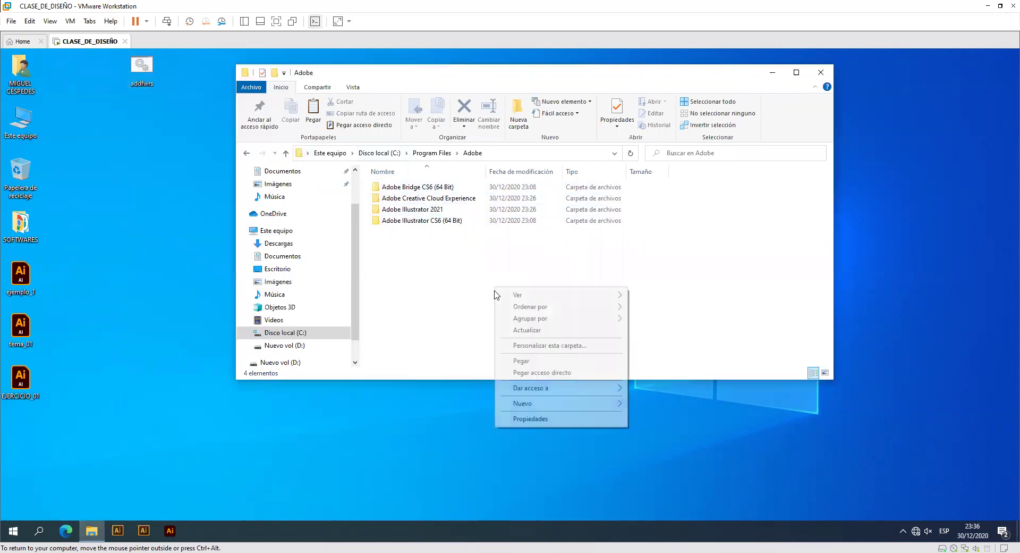
pyautogui.click(526, 364)
pyautogui.click(234, 230)
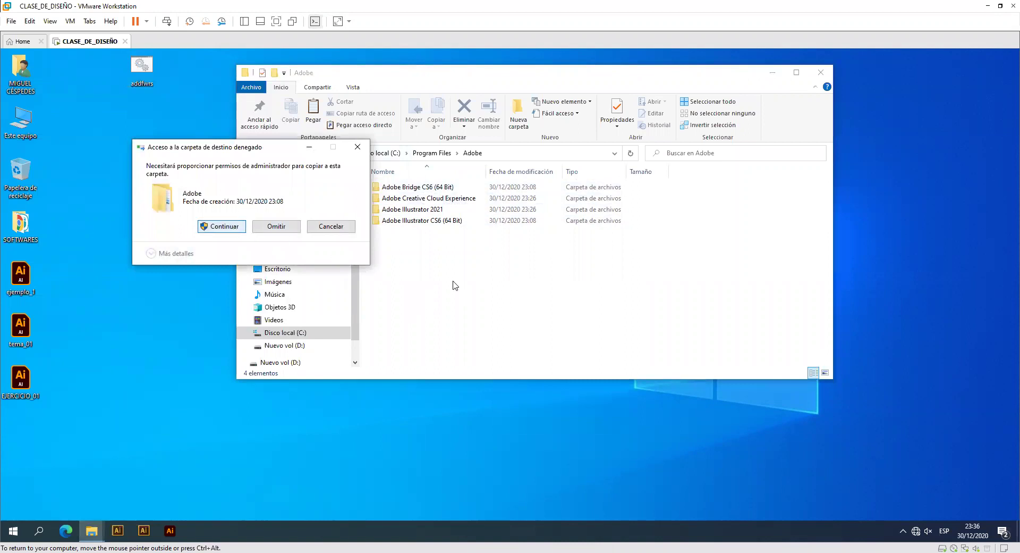
pyautogui.click(574, 300)
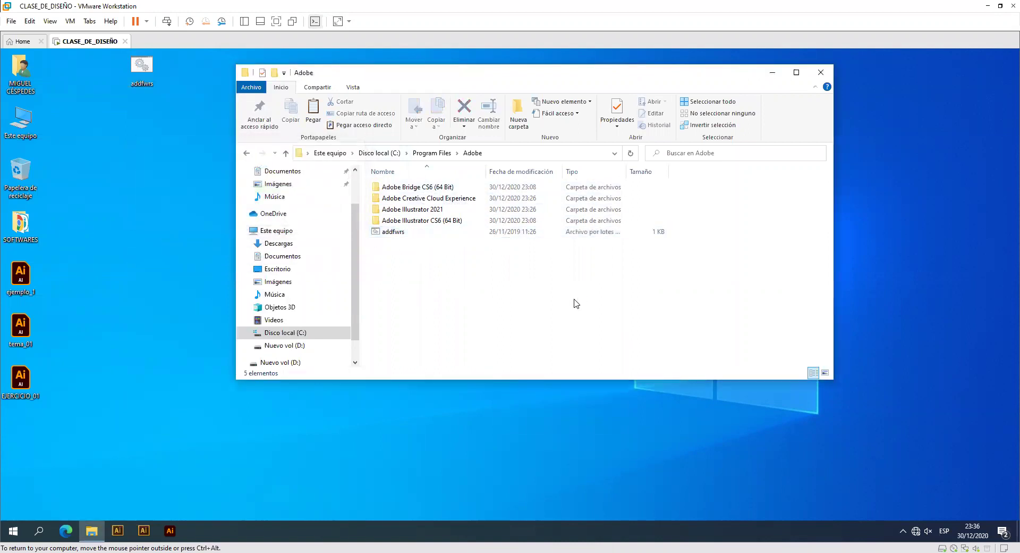
pyautogui.moveTo(573, 80); pyautogui.dragTo(585, 98)
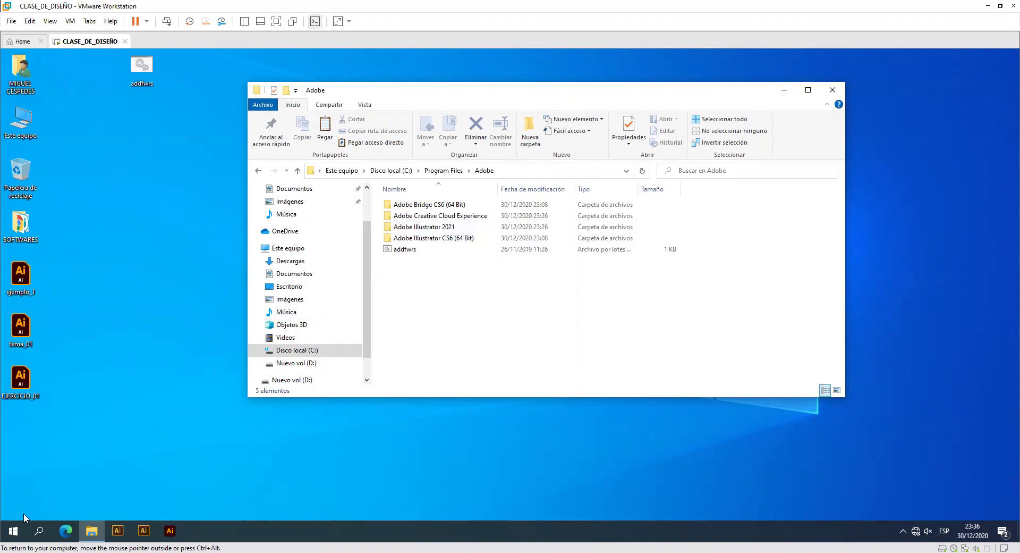
# Launch a regular Command Prompt from the Start search for CMD, then close it.
pyautogui.click(13, 531)
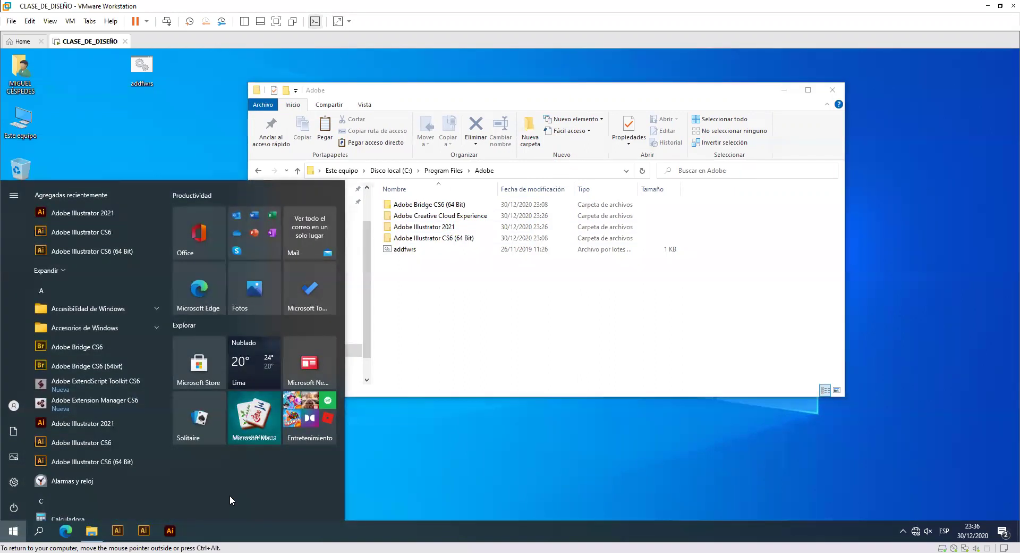
pyautogui.write('CMD')
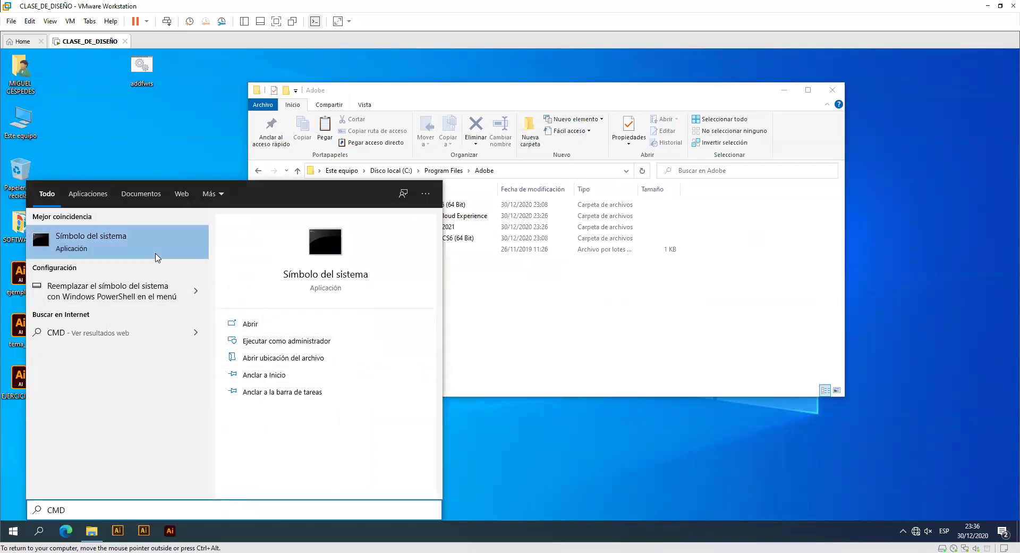
pyautogui.click(106, 242)
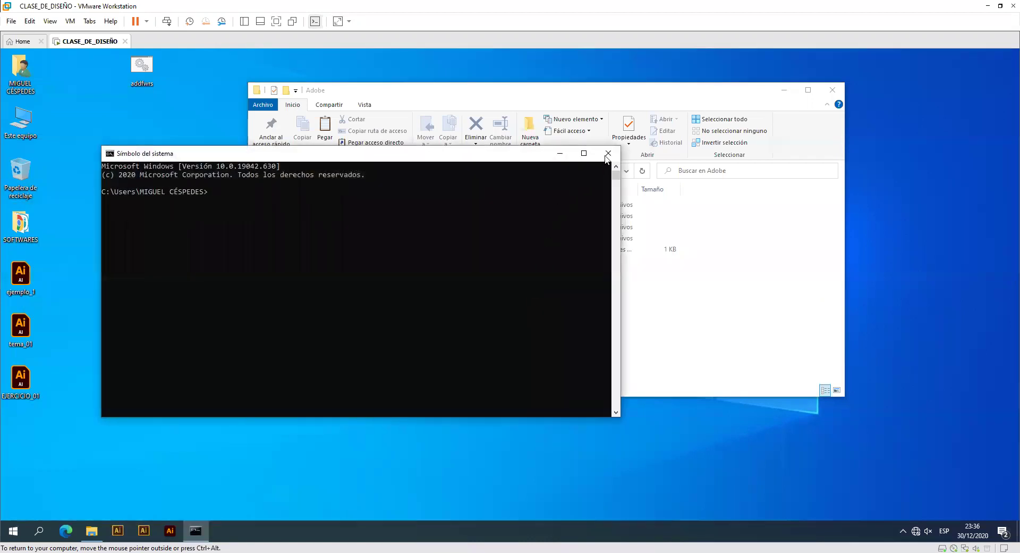
pyautogui.click(606, 158)
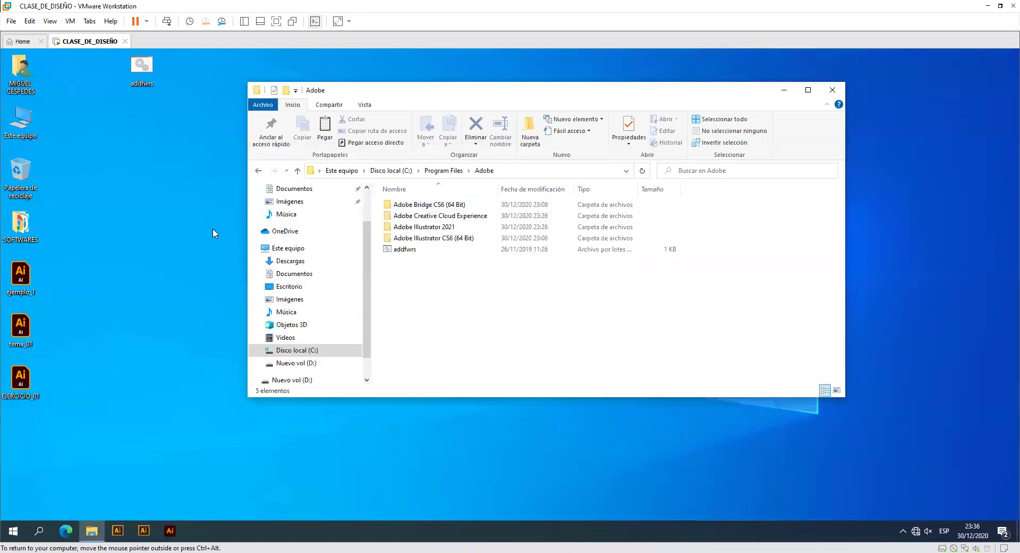
# Run CMD as administrator, accept UAC with Sí, and position the console window.
pyautogui.press('super')
pyautogui.write('CMD')
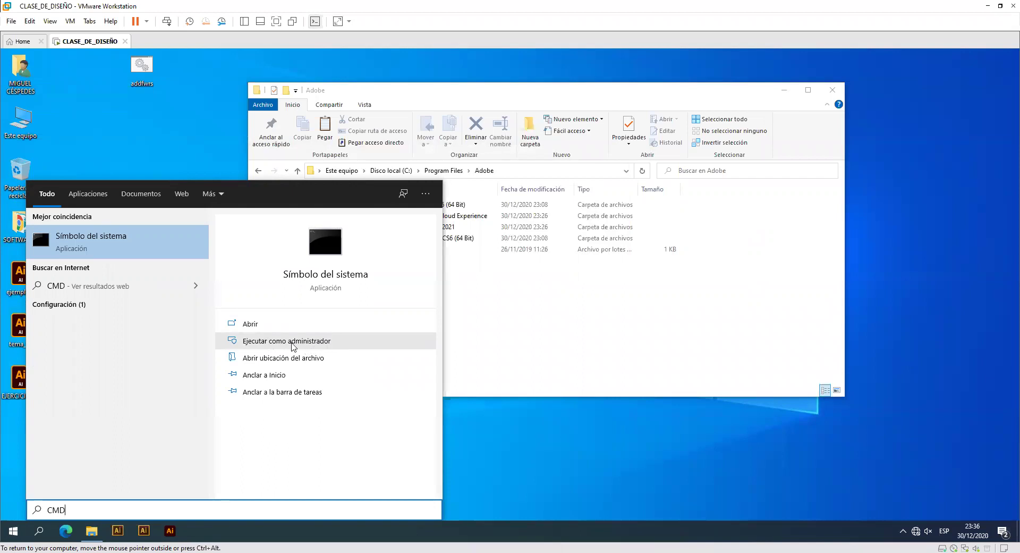
pyautogui.click(318, 346)
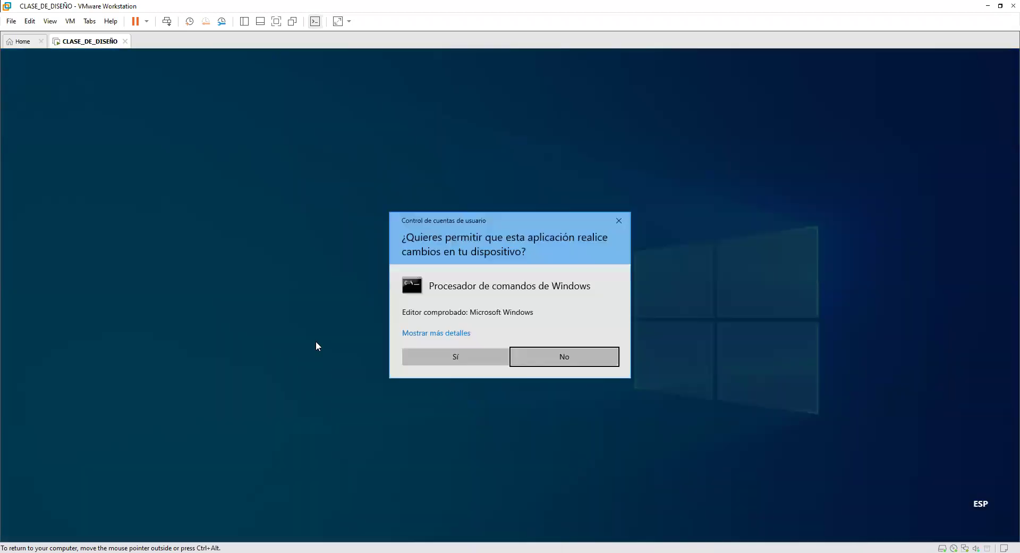
pyautogui.click(453, 358)
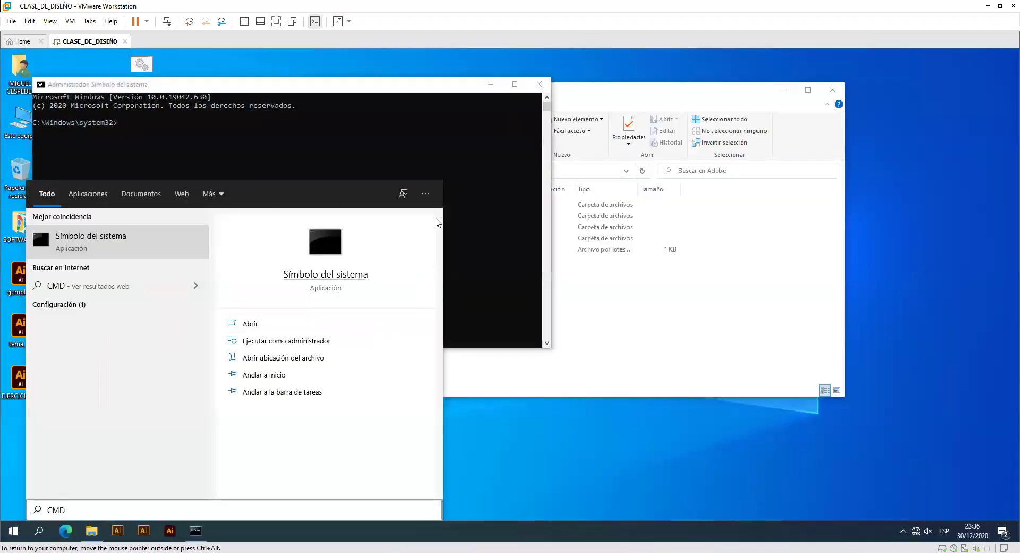
pyautogui.click(477, 208)
pyautogui.moveTo(291, 85); pyautogui.dragTo(347, 187)
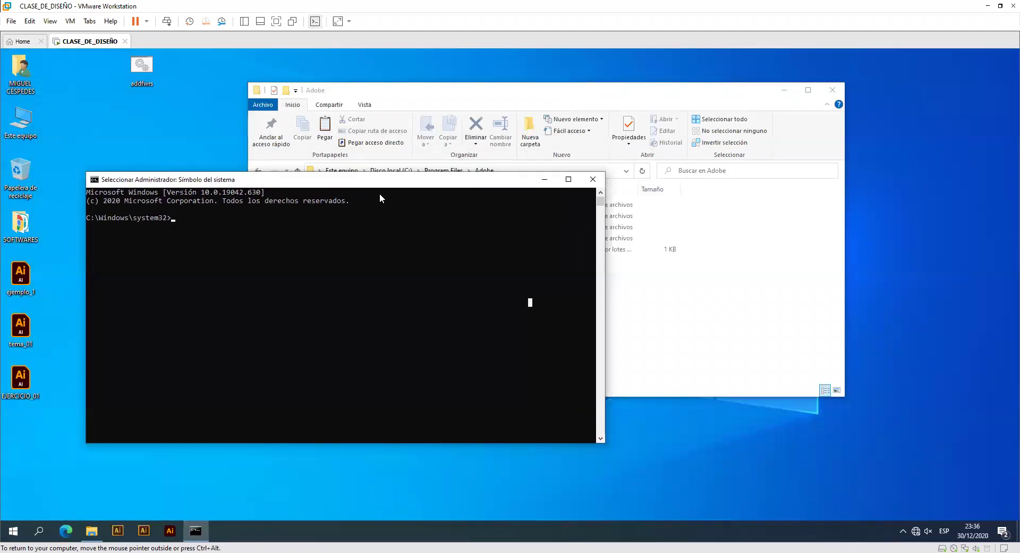
pyautogui.moveTo(380, 198); pyautogui.dragTo(378, 200)
# Run CD .. twice to move from system32 up to the drive root.
pyautogui.click(332, 259)
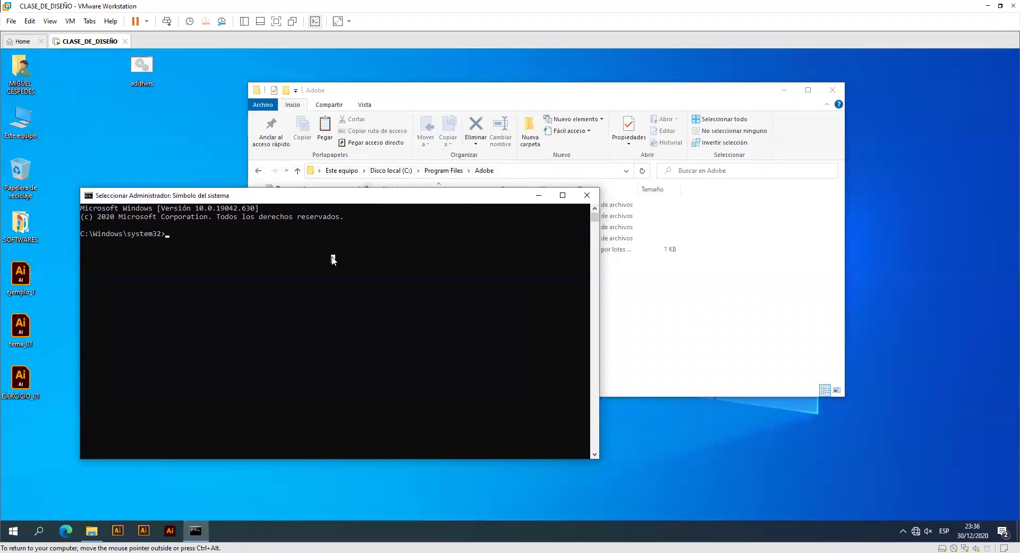
pyautogui.press('Escape')
pyautogui.write('CD')
pyautogui.write(' ..')
pyautogui.press('Return')
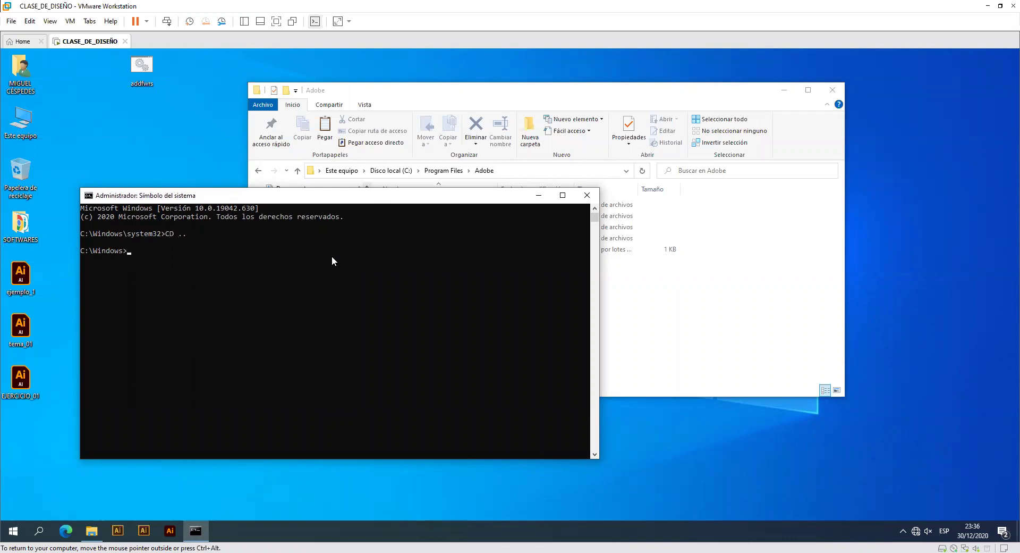
pyautogui.write('CD ..')
pyautogui.press('Return')
# Try console colour schemes COLOR 8, 45, 14 and 9.
pyautogui.write('OLOR 8')
pyautogui.press('Return')
pyautogui.write('COLOR ')
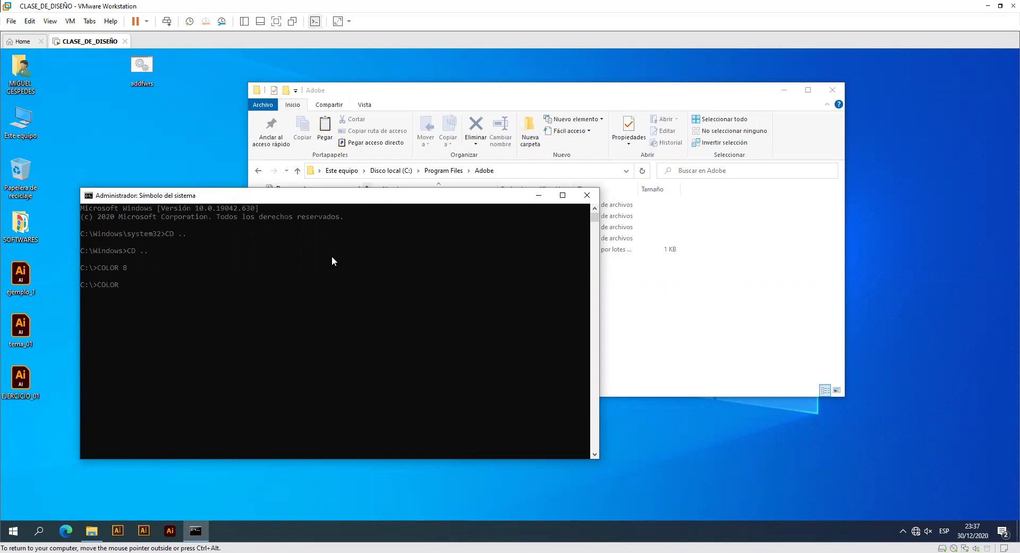
pyautogui.write('45')
pyautogui.press('Return')
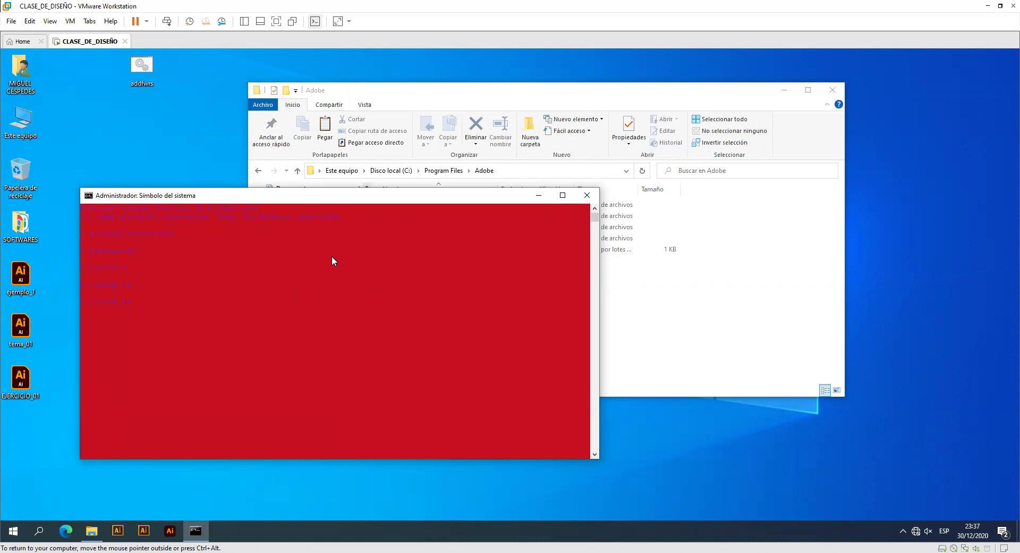
pyautogui.write('14')
pyautogui.press('Return')
pyautogui.write('C')
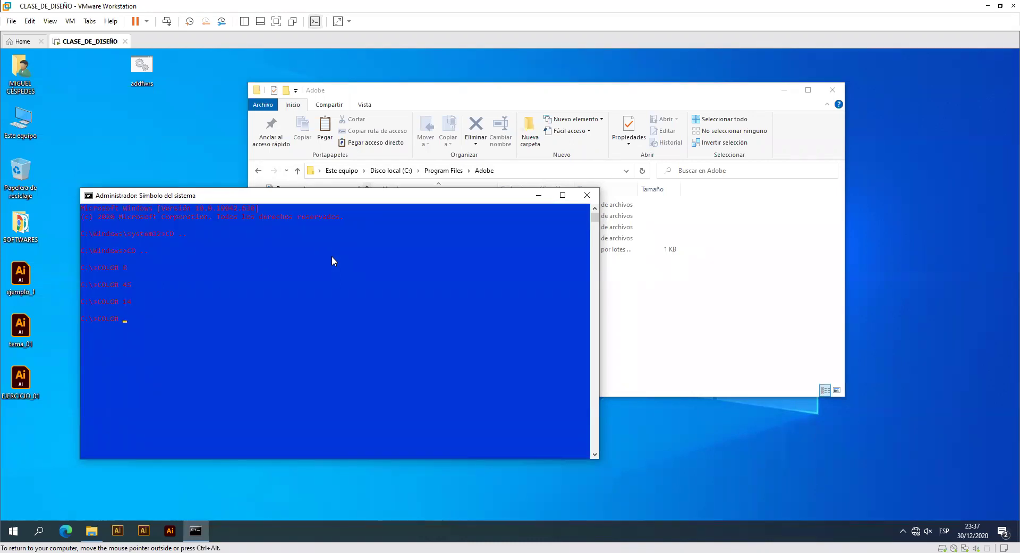
pyautogui.press('Return')
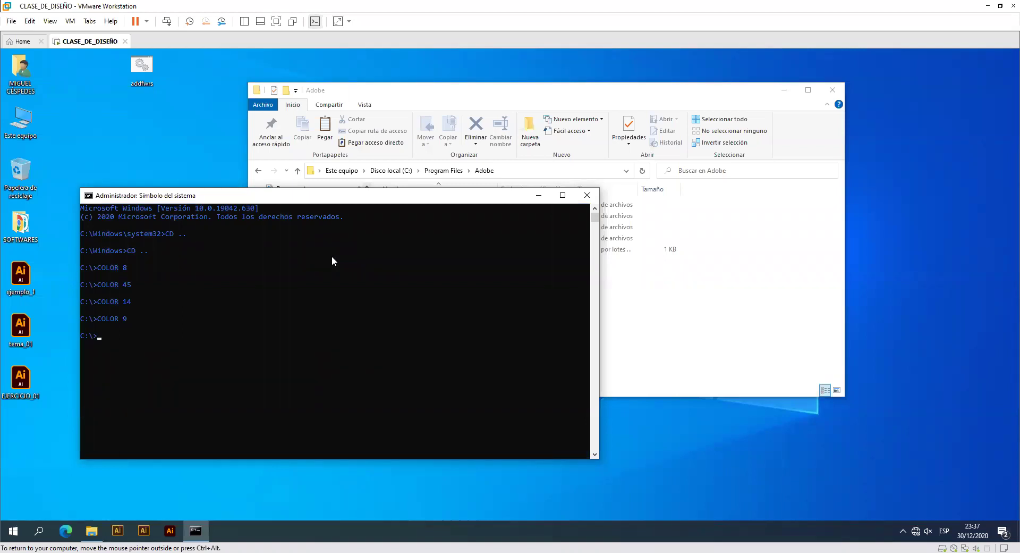
# Close the console and search for CMD in Windows search.
pyautogui.click(588, 197)
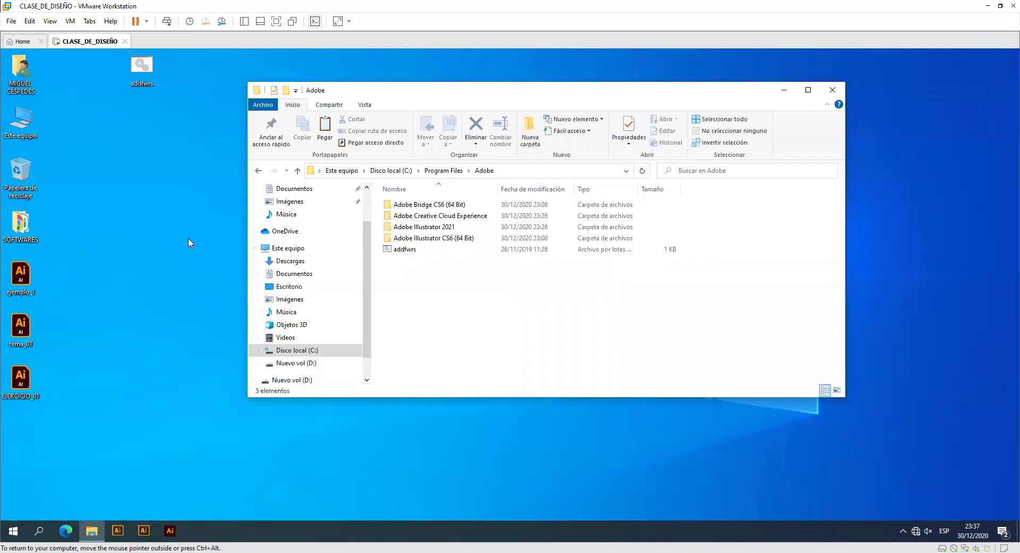
pyautogui.press('super')
pyautogui.write('C')
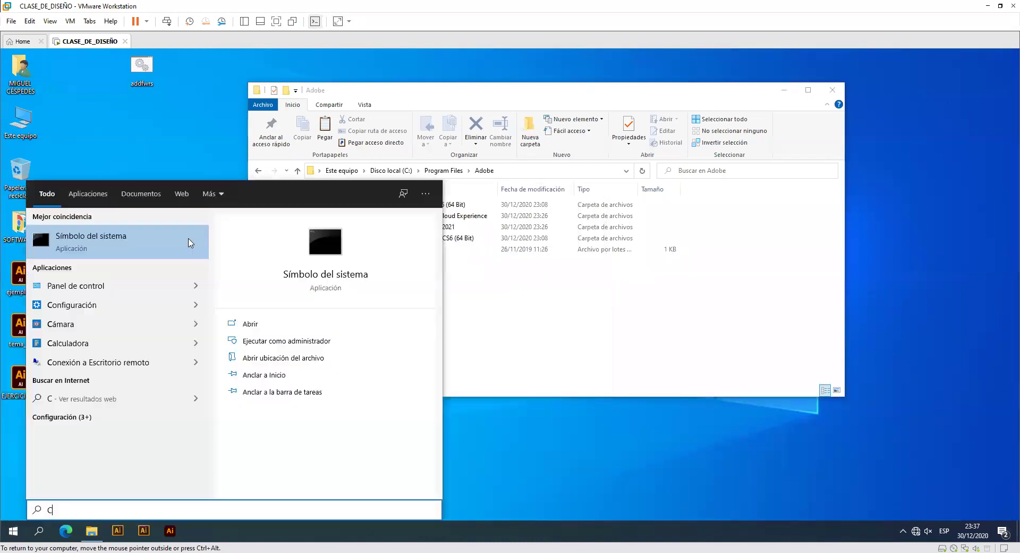
pyautogui.write('MD')
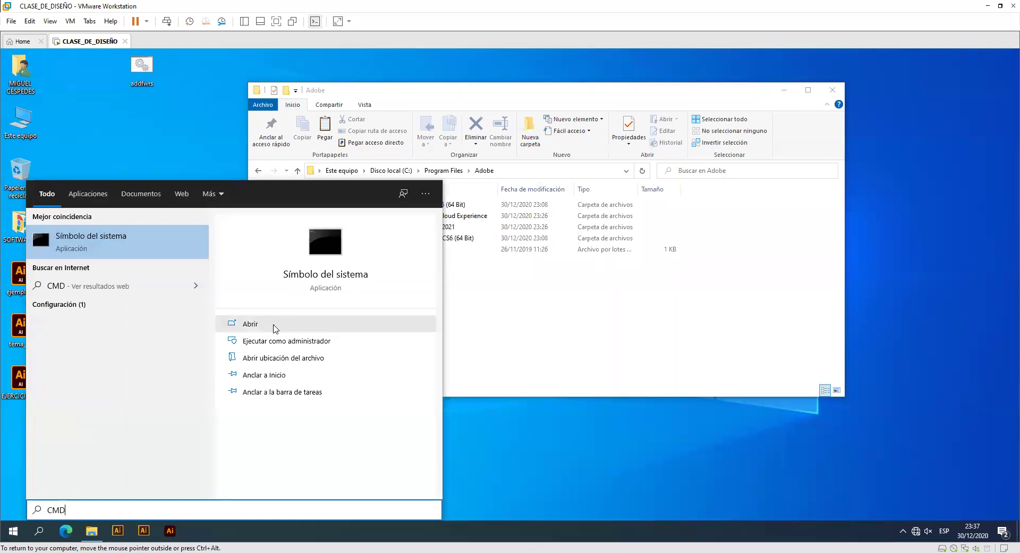
# Run Command Prompt as administrator again and accept the UAC prompt.
pyautogui.click(294, 340)
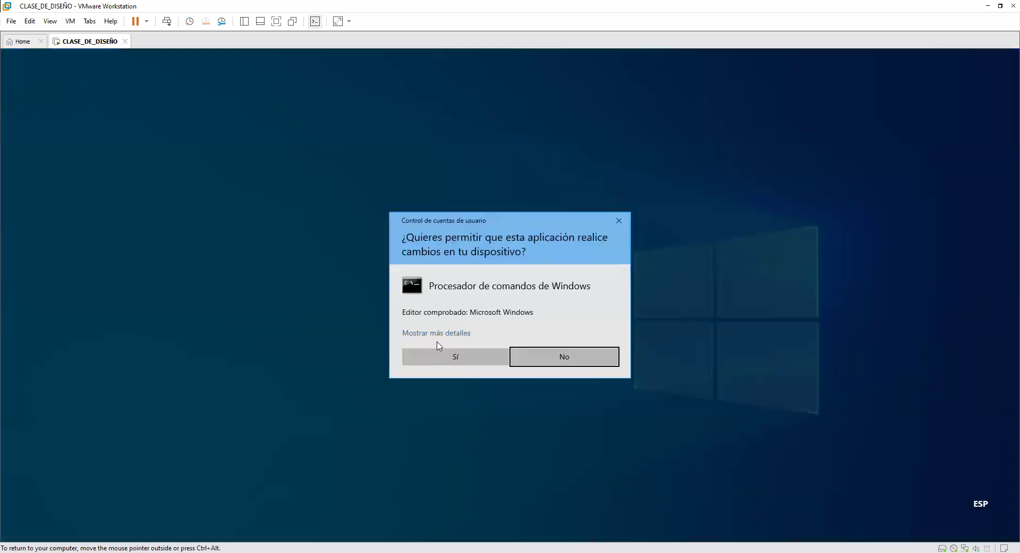
pyautogui.click(477, 361)
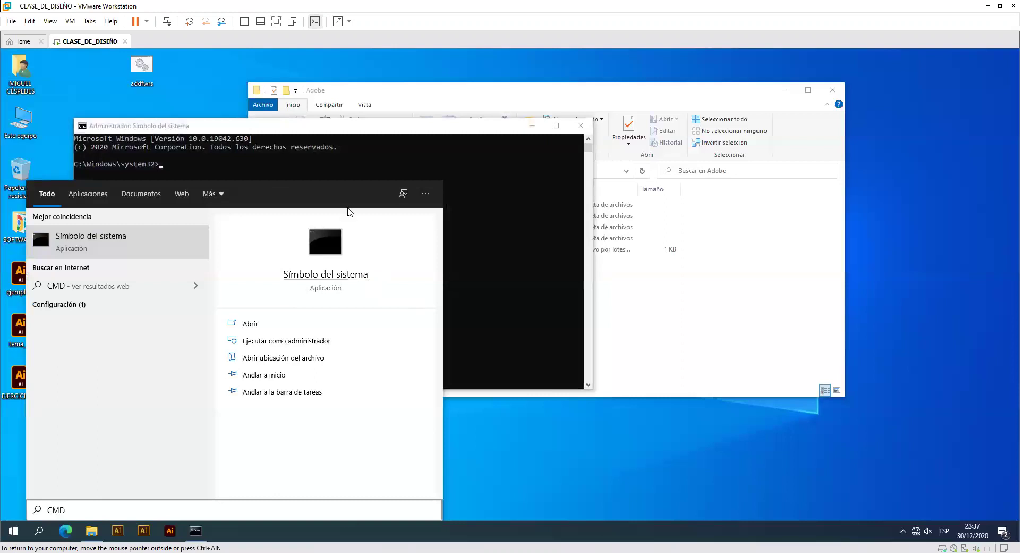
pyautogui.click(471, 162)
# Pick a larger font size in Propiedades > Fuente, dismiss the shortcut error, and move the window.
pyautogui.click(83, 128)
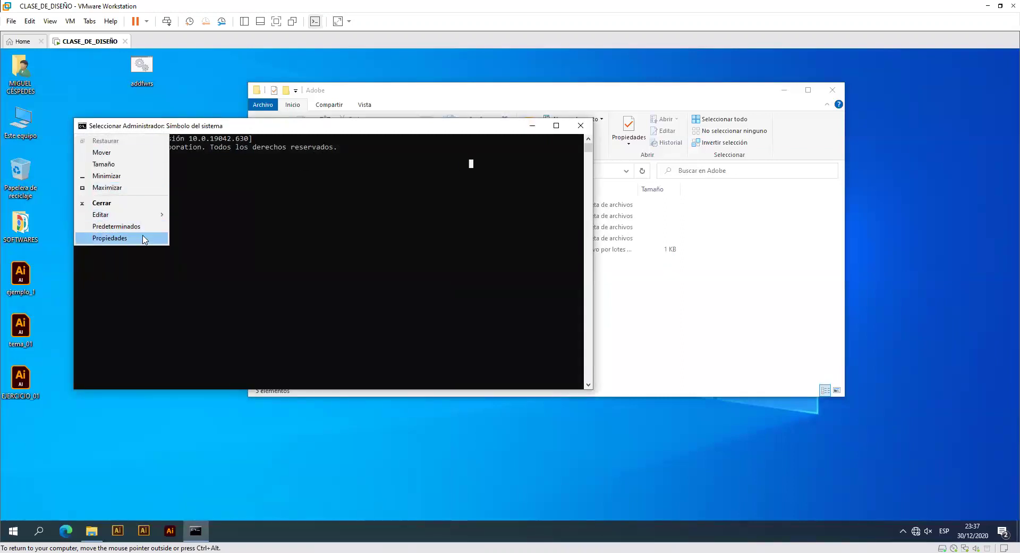
pyautogui.click(143, 238)
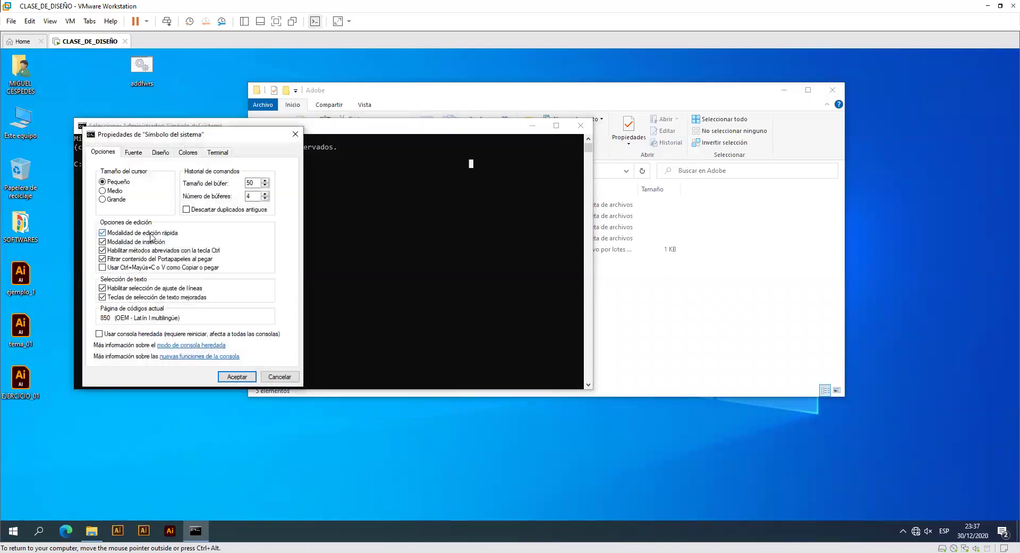
pyautogui.click(133, 154)
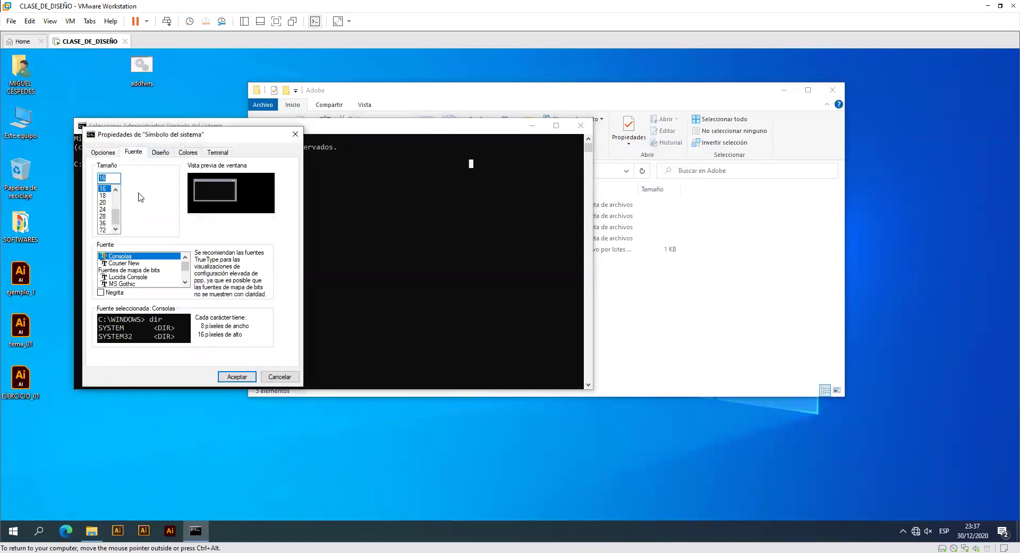
pyautogui.click(105, 222)
pyautogui.click(237, 376)
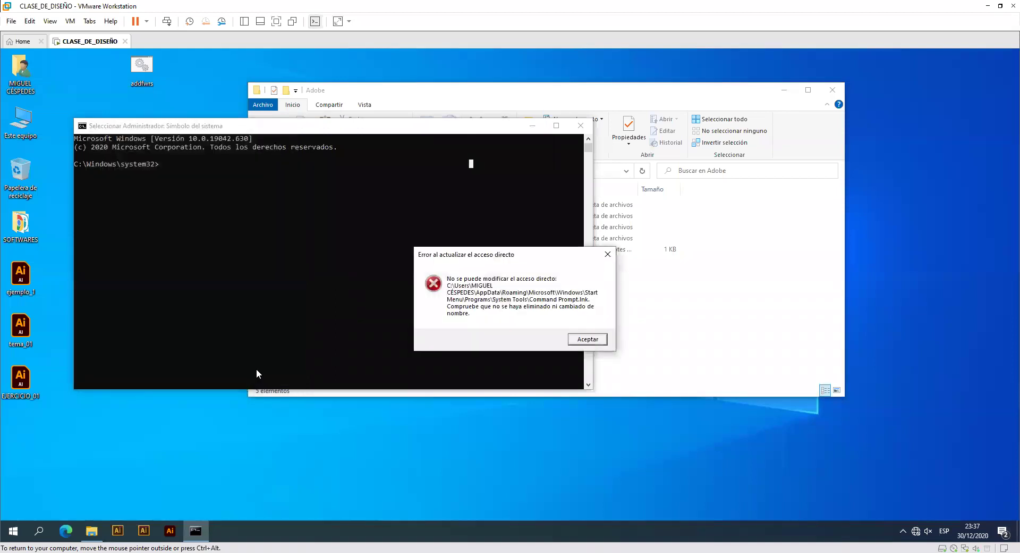
pyautogui.click(589, 341)
pyautogui.moveTo(298, 132)
pyautogui.mouseDown()
pyautogui.moveTo(352, 80)
pyautogui.moveTo(550, 212)
pyautogui.mouseUp()
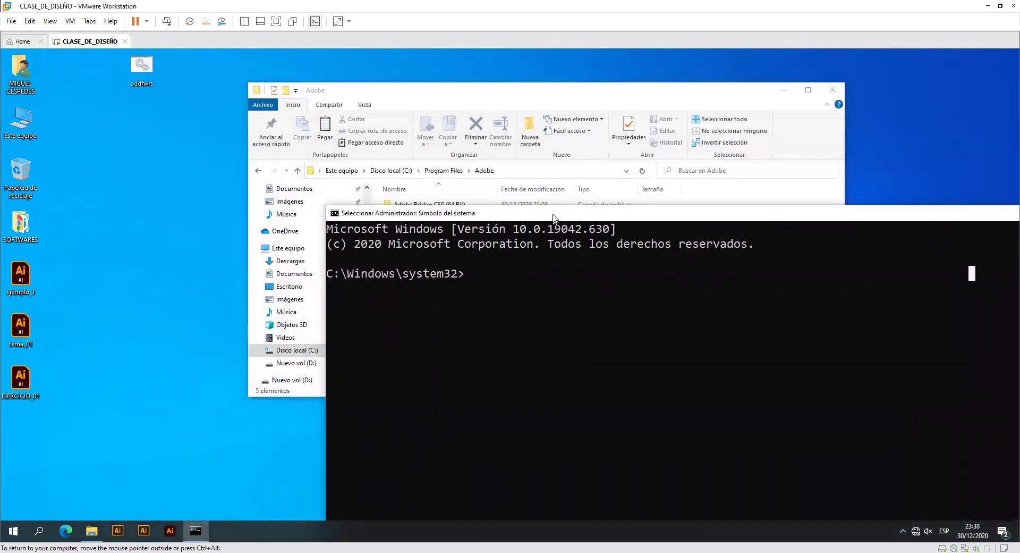
# Arrange the Adobe folder and console windows, then start typing CD at the prompt.
pyautogui.moveTo(510, 92)
pyautogui.mouseDown()
pyautogui.moveTo(335, 92)
pyautogui.moveTo(310, 59)
pyautogui.mouseUp()
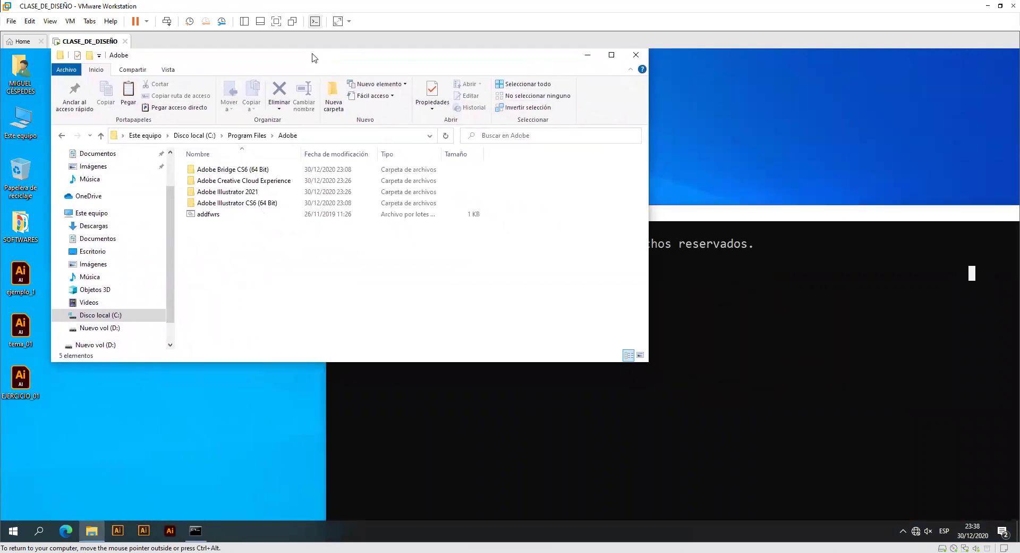
pyautogui.moveTo(716, 219); pyautogui.dragTo(628, 243)
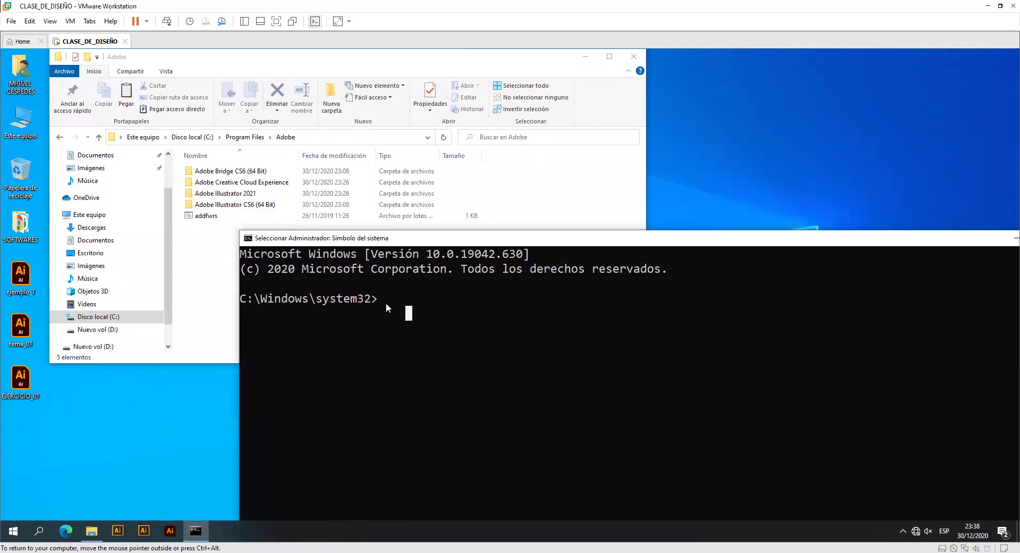
pyautogui.write('CD')
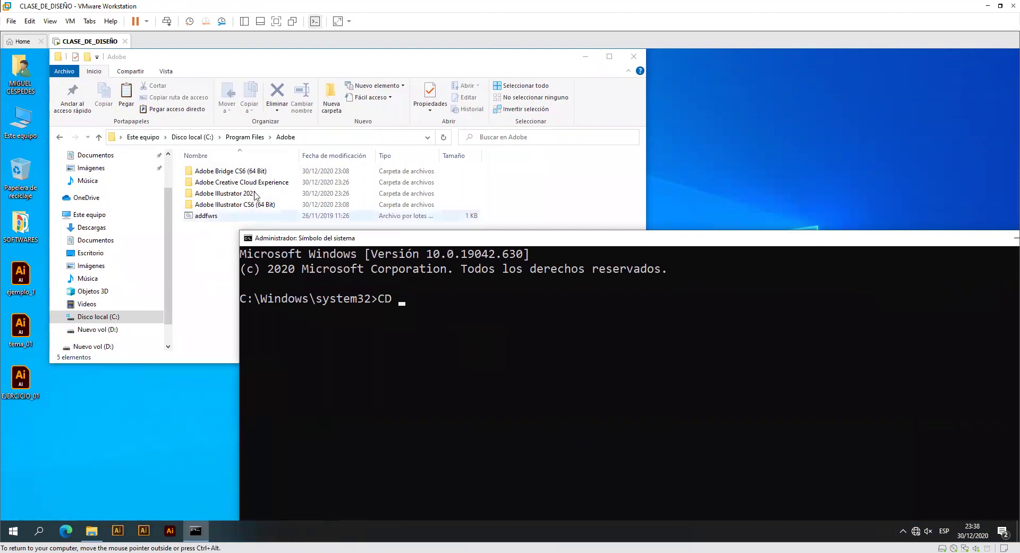
# Copy the C:\Program Files\Adobe path from Explorer's address bar and paste it after CD.
pyautogui.click(328, 137)
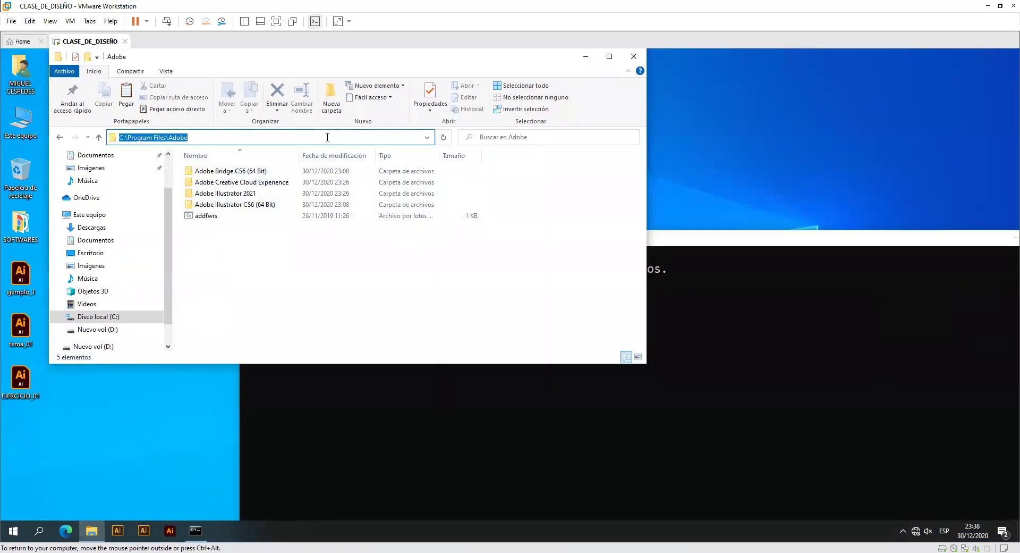
pyautogui.rightClick(327, 137)
pyautogui.click(362, 170)
pyautogui.click(699, 261)
pyautogui.click(527, 312)
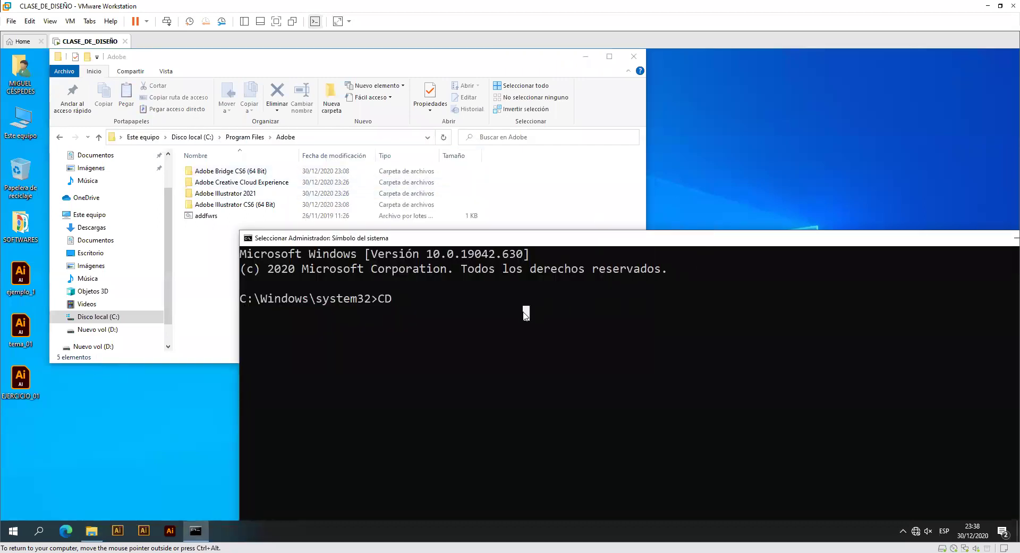
pyautogui.click(416, 309)
pyautogui.click(408, 299)
pyautogui.write('C:\\Program Files\\Adobe')
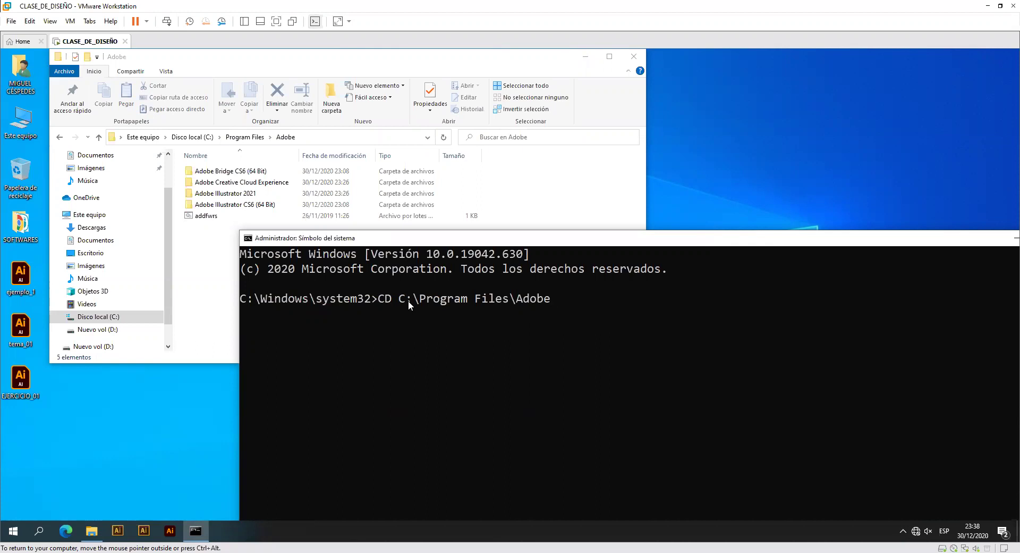
# Enter the Adobe program folder and run addfwrs ADOBE to block each Adobe executable.
pyautogui.press('Return')
pyautogui.write('ADDFWRS')
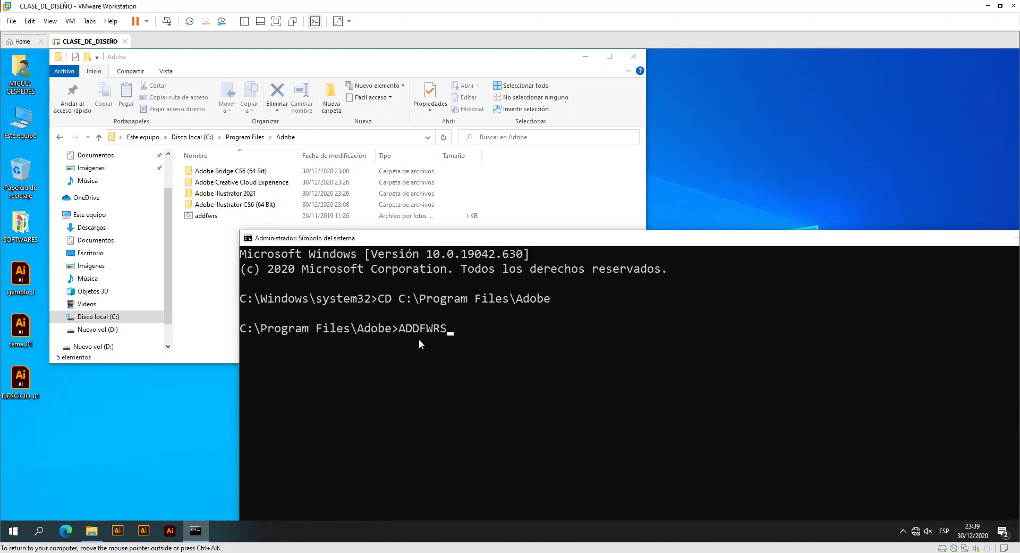
pyautogui.write('ADOBE')
pyautogui.press('Return')
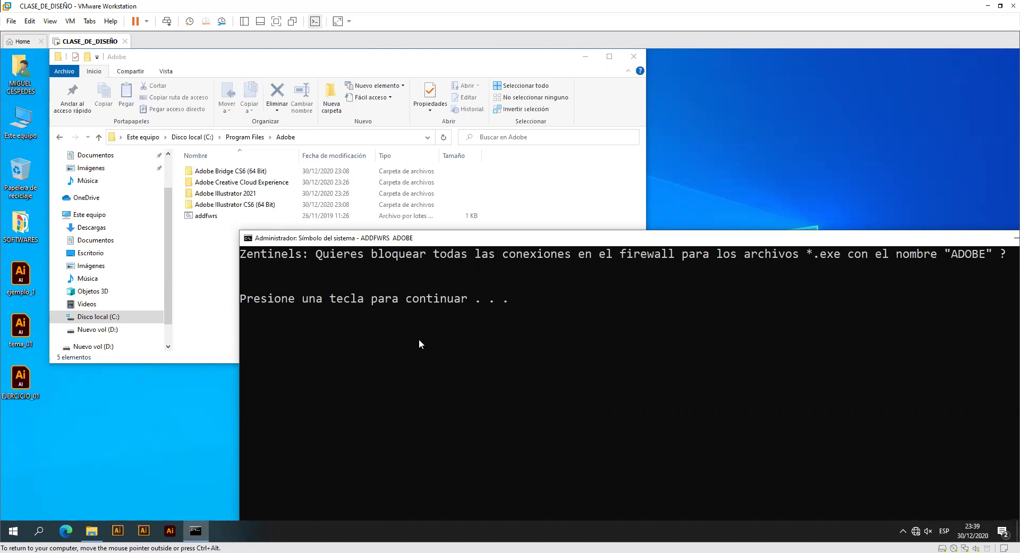
pyautogui.press('Return')
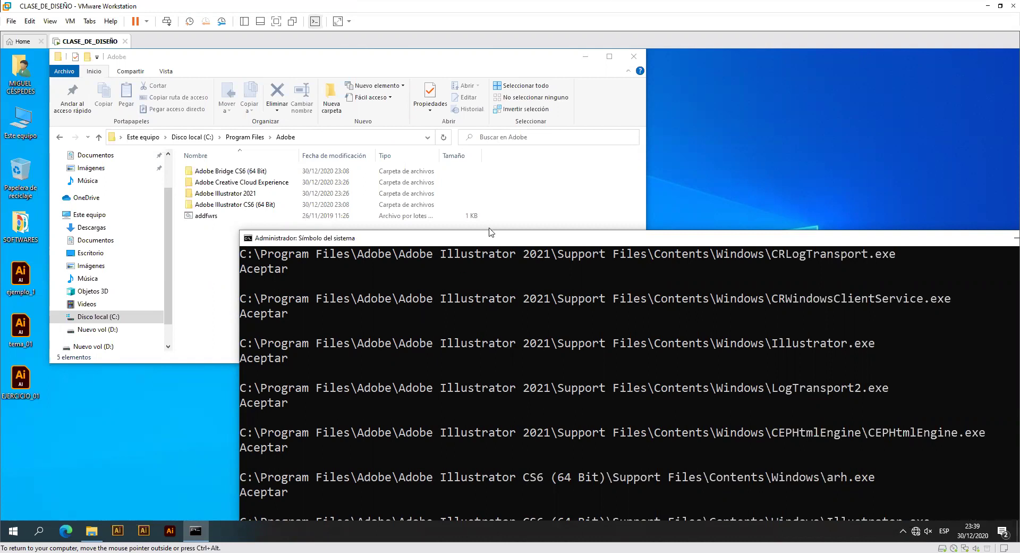
# Review the finished blocking output and close the console window.
pyautogui.moveTo(491, 239)
pyautogui.mouseDown()
pyautogui.moveTo(495, 76)
pyautogui.moveTo(529, 57)
pyautogui.mouseUp()
pyautogui.scroll(-2, 520, 343)
pyautogui.scroll(-1, 510, 417)
pyautogui.scroll(-2, 509, 422)
pyautogui.scroll(-1, 508, 423)
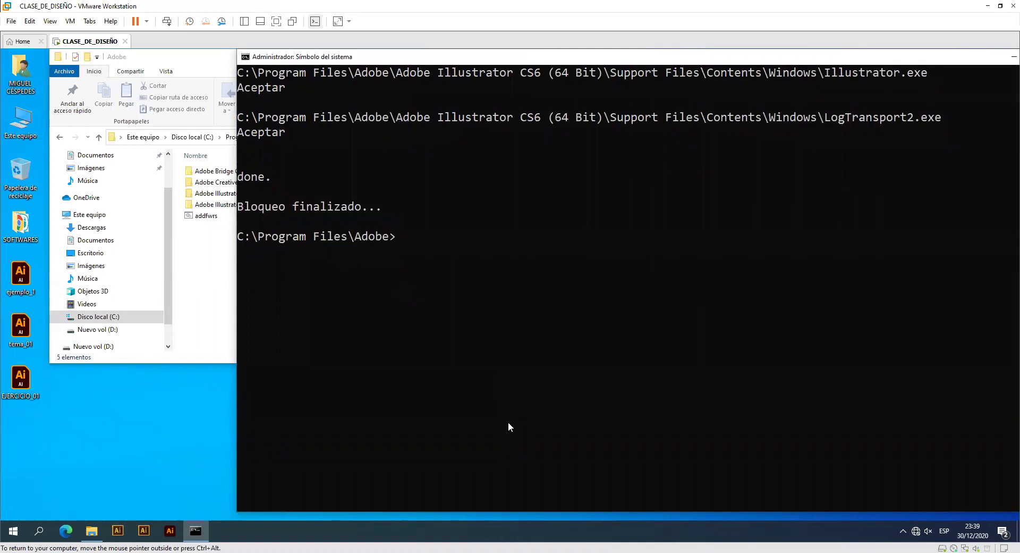
pyautogui.moveTo(584, 60); pyautogui.dragTo(603, 106)
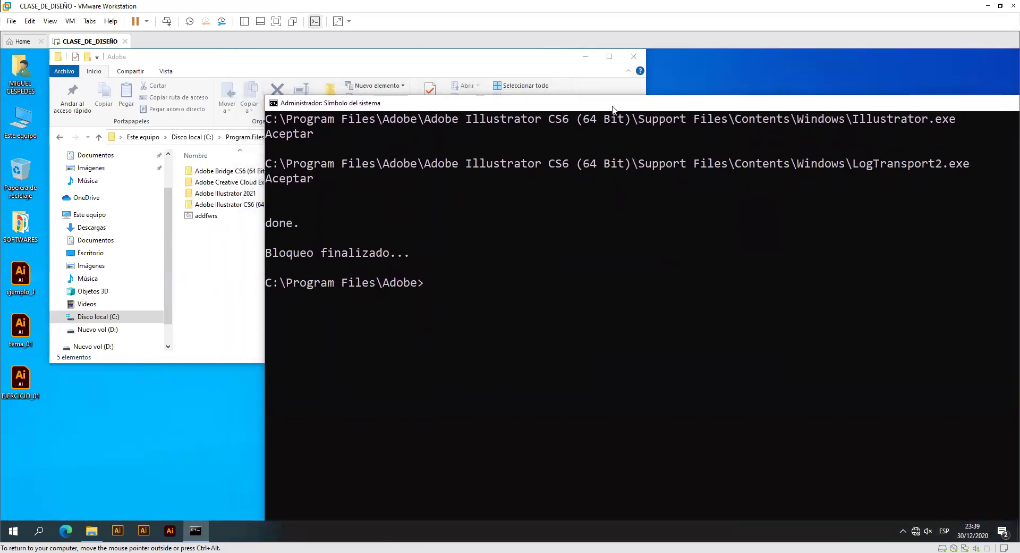
pyautogui.moveTo(604, 107); pyautogui.dragTo(475, 106)
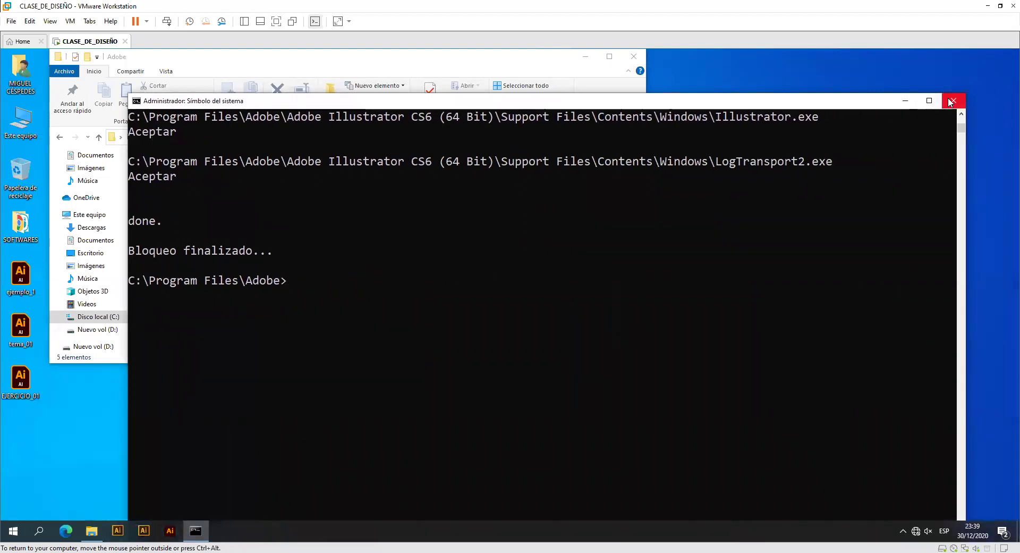
pyautogui.click(953, 102)
# Close the Program Files Adobe window and browse to C:\Program Files (x86)\Adobe.
pyautogui.click(634, 56)
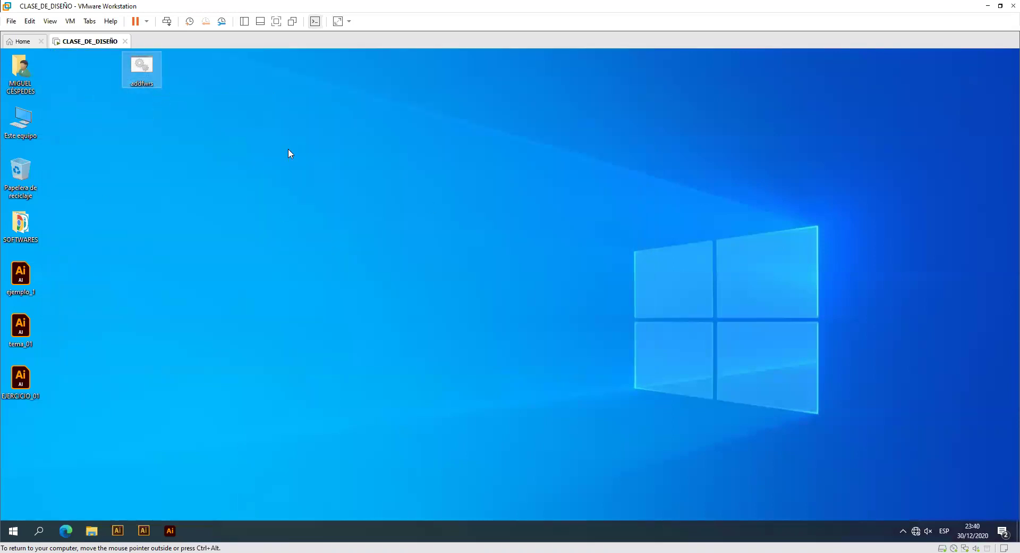
pyautogui.doubleClick(24, 121)
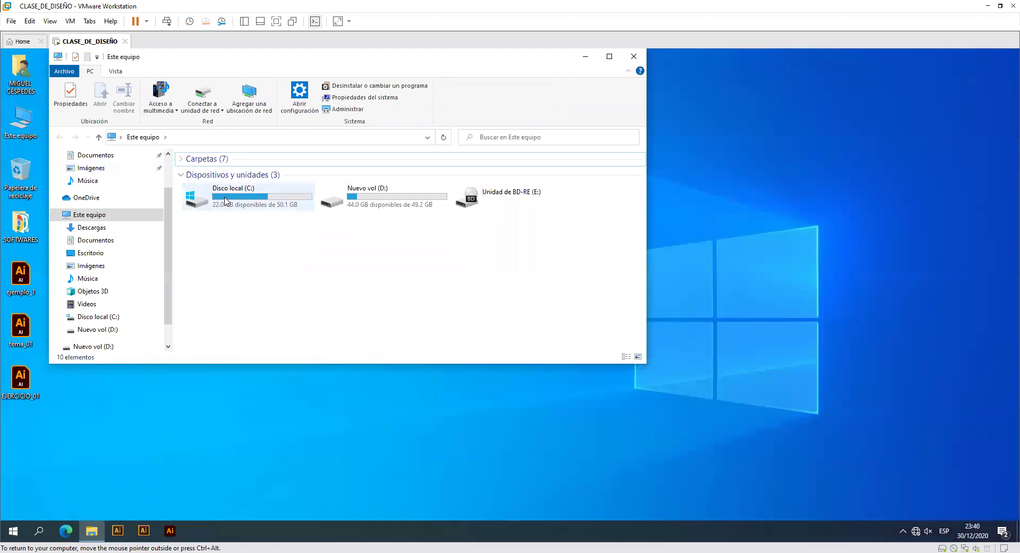
pyautogui.doubleClick(225, 200)
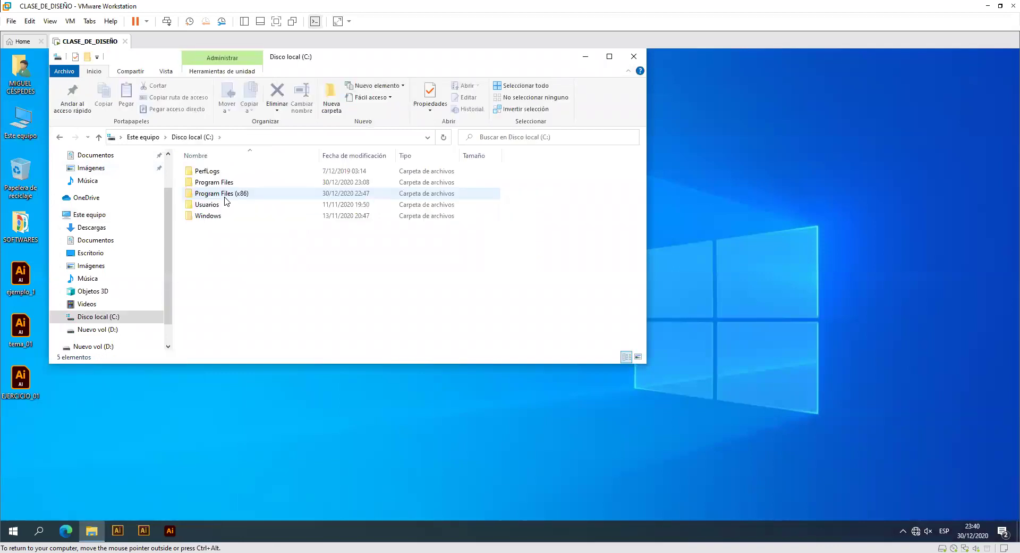
pyautogui.moveTo(221, 193)
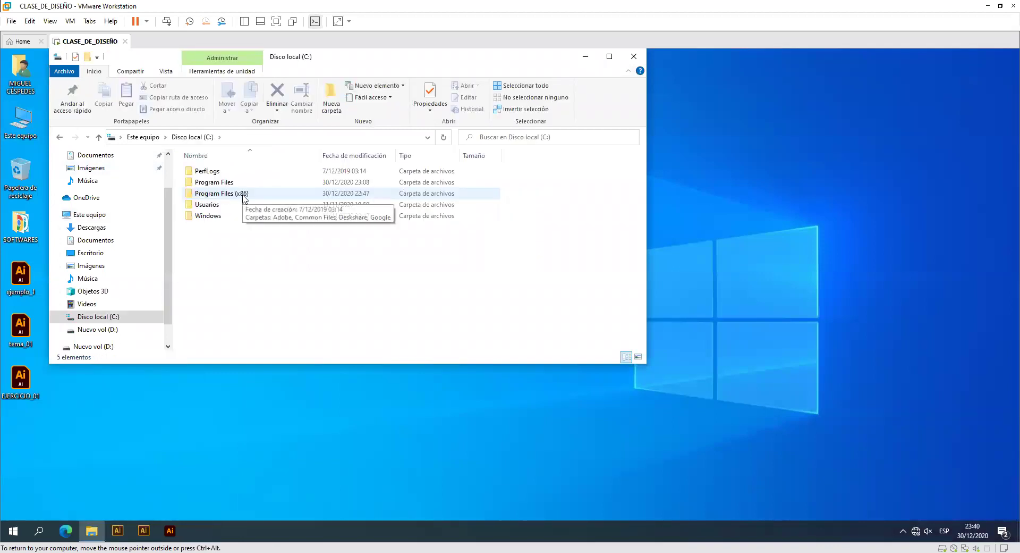
pyautogui.doubleClick(244, 198)
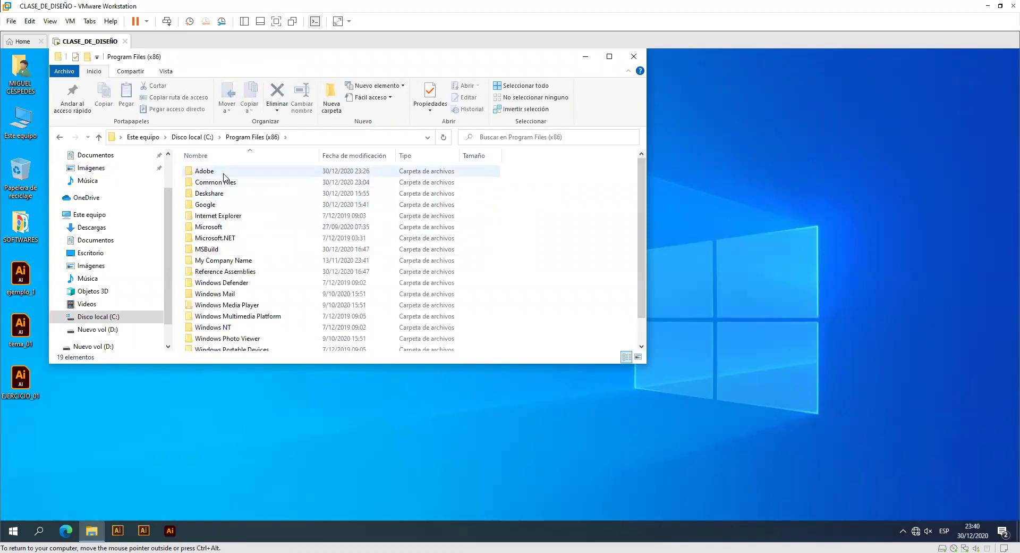
pyautogui.doubleClick(224, 174)
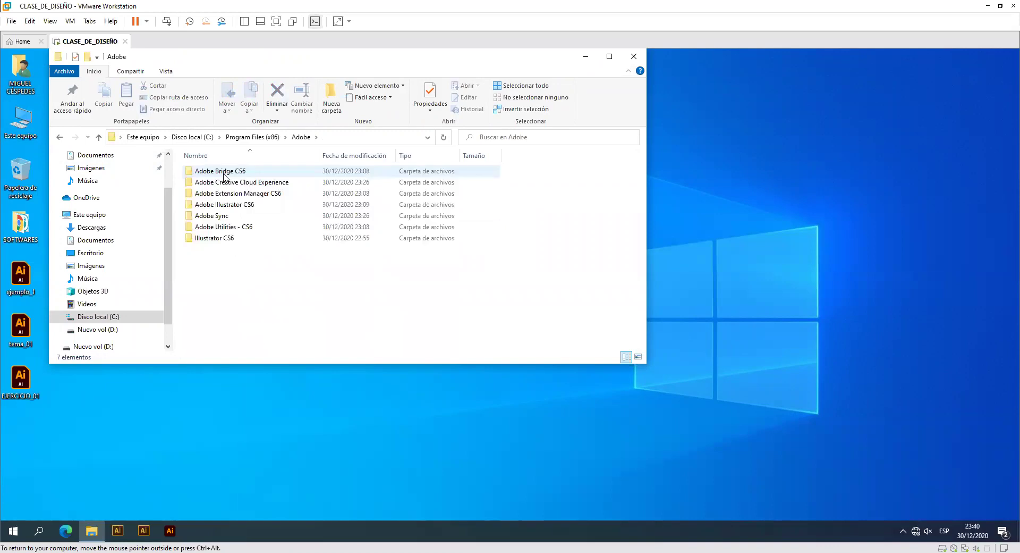
# Copy the addfwrs file from the desktop into that Adobe folder, granting administrator permission.
pyautogui.moveTo(359, 64)
pyautogui.mouseDown()
pyautogui.moveTo(420, 120)
pyautogui.moveTo(464, 133)
pyautogui.mouseUp()
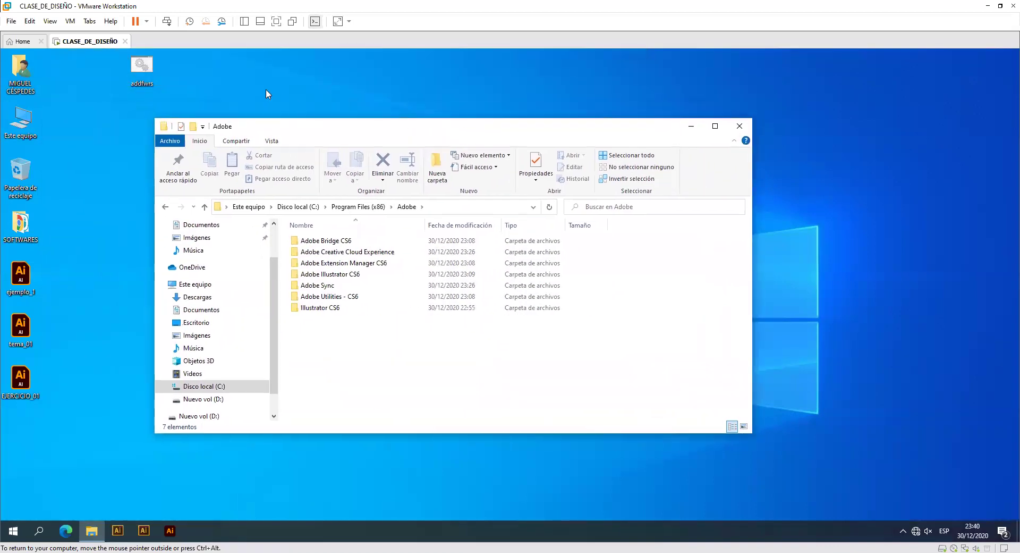
pyautogui.rightClick(149, 72)
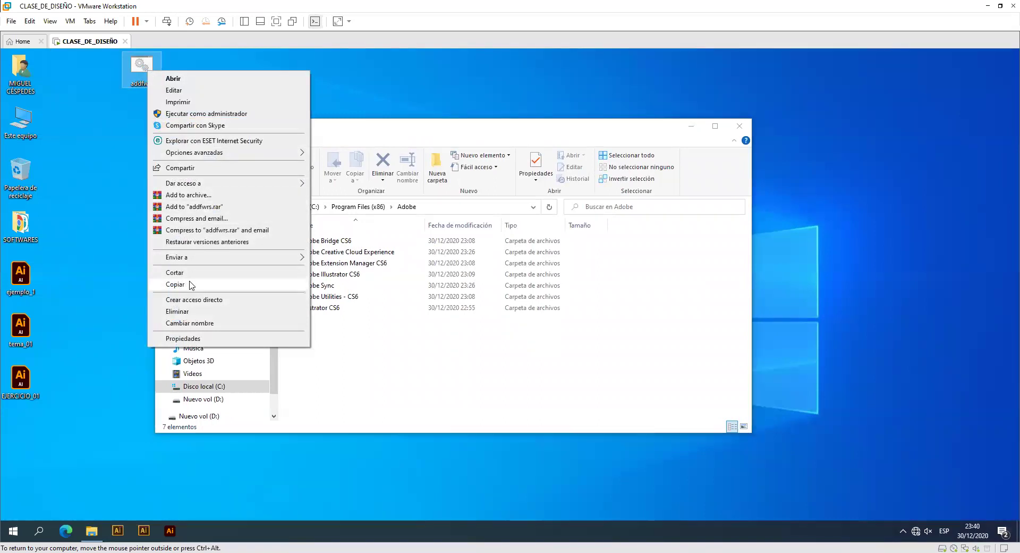
pyautogui.click(191, 284)
pyautogui.rightClick(333, 347)
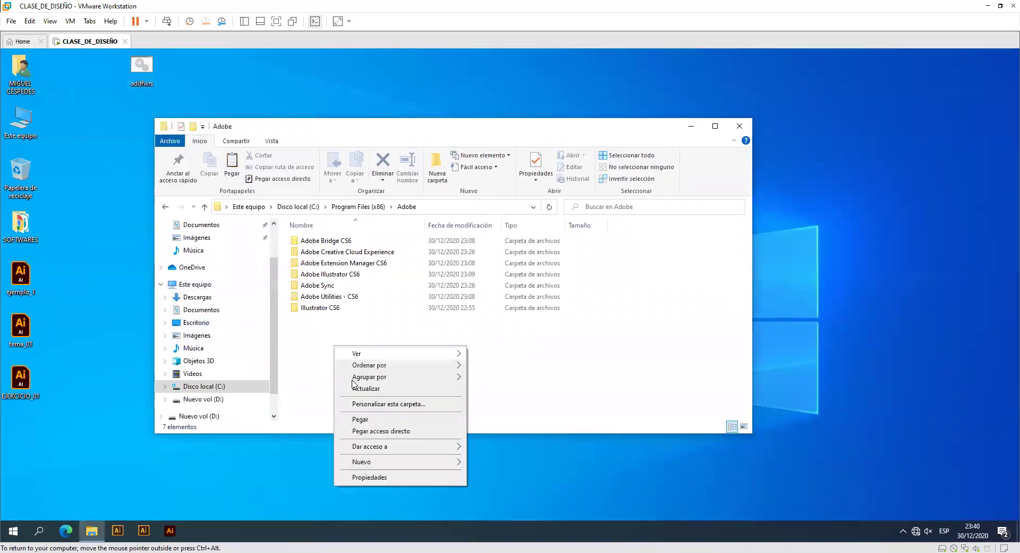
pyautogui.click(359, 419)
pyautogui.click(489, 227)
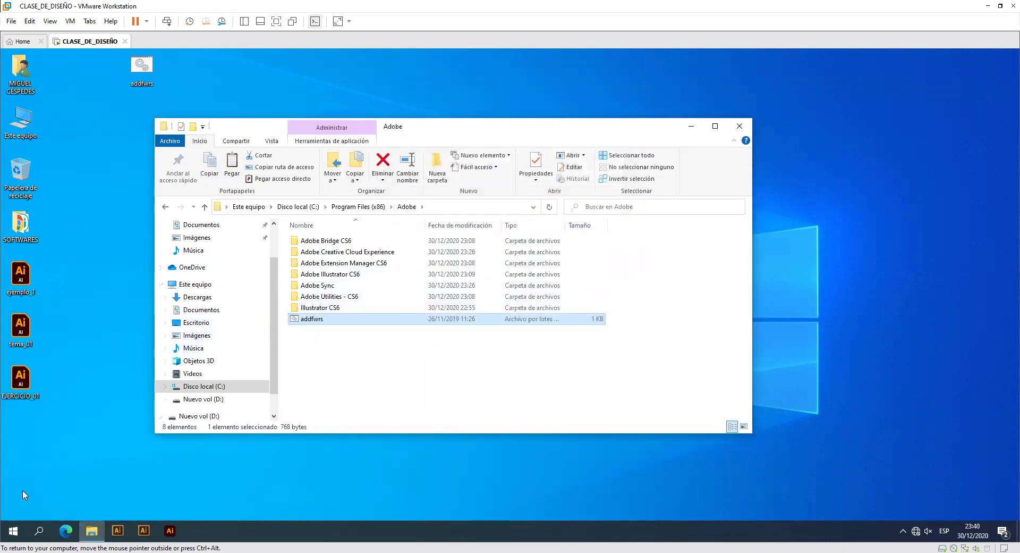
# Launch Command Prompt as administrator from a CMD search.
pyautogui.click(13, 530)
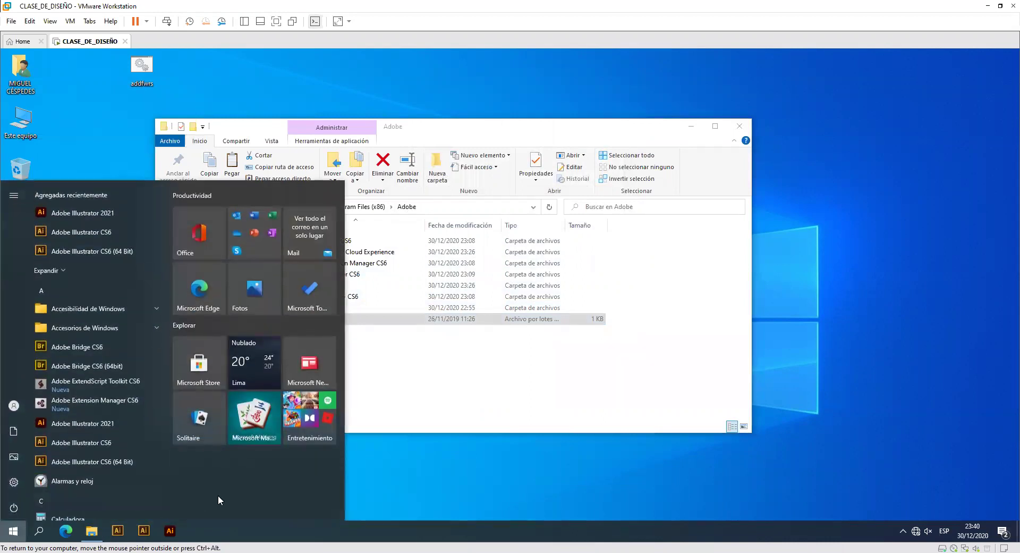
pyautogui.write('CMD')
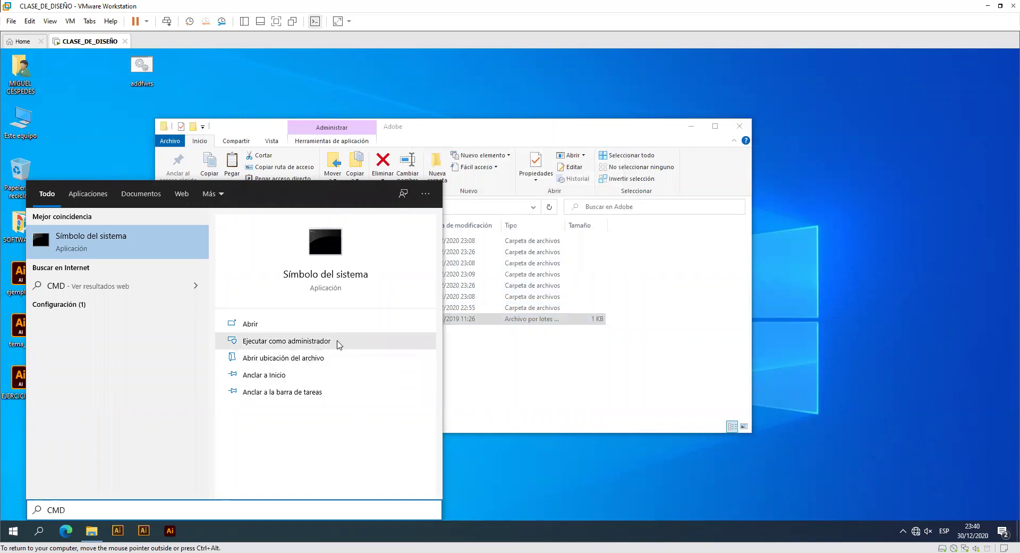
pyautogui.click(337, 340)
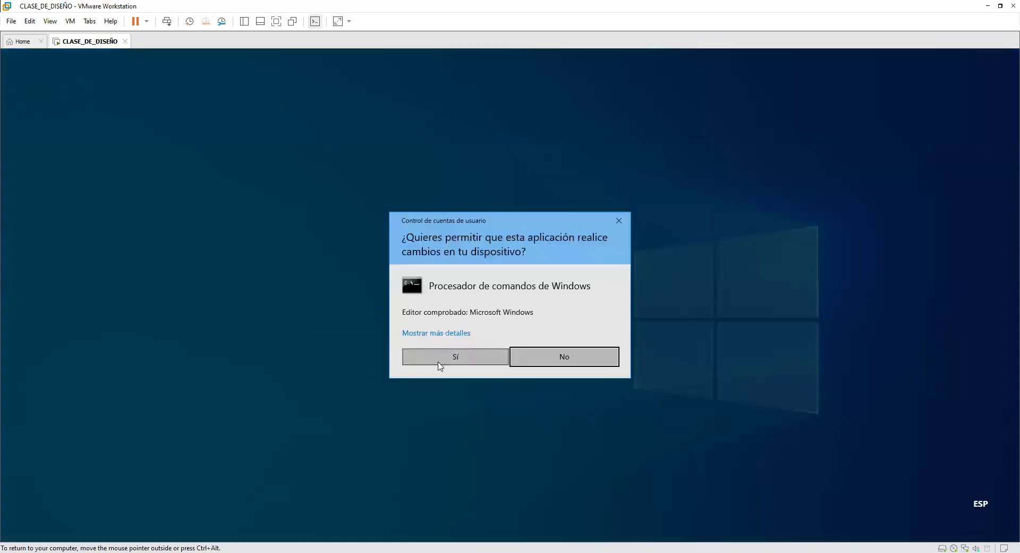
pyautogui.click(440, 365)
pyautogui.click(500, 244)
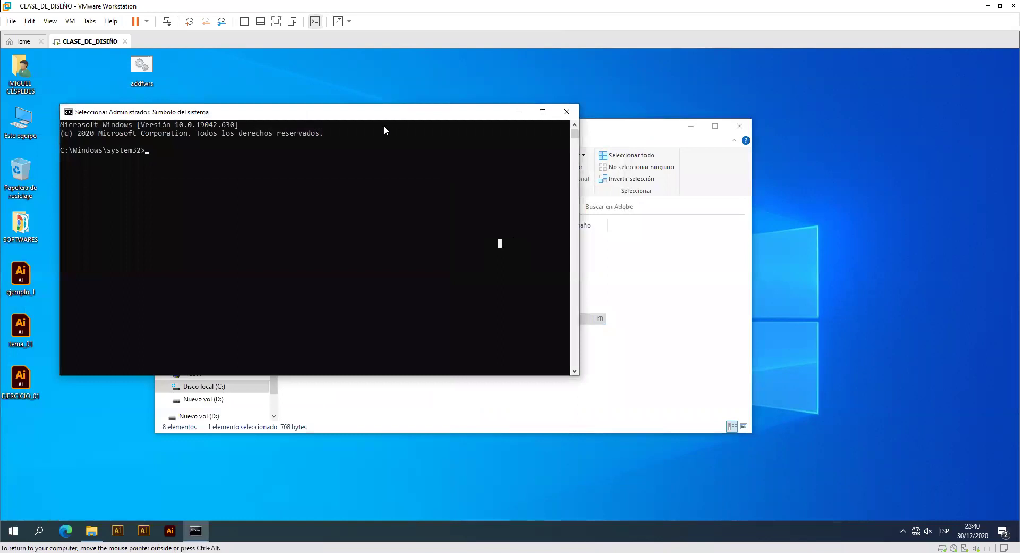
# Set the console font size to 20 and position it beside the Adobe folder window.
pyautogui.moveTo(72, 112); pyautogui.dragTo(361, 223)
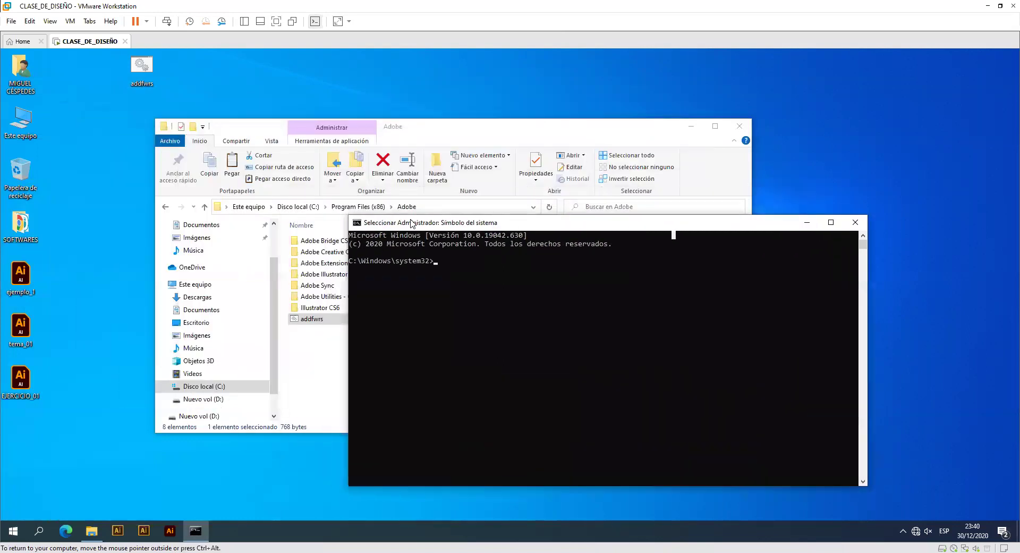
pyautogui.click(360, 223)
pyautogui.click(398, 337)
pyautogui.click(409, 249)
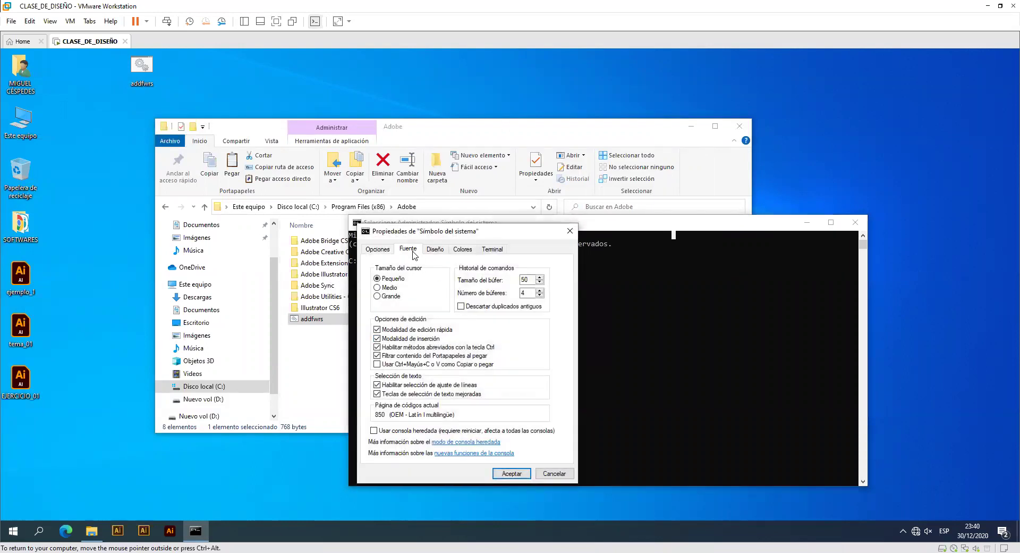
pyautogui.click(378, 299)
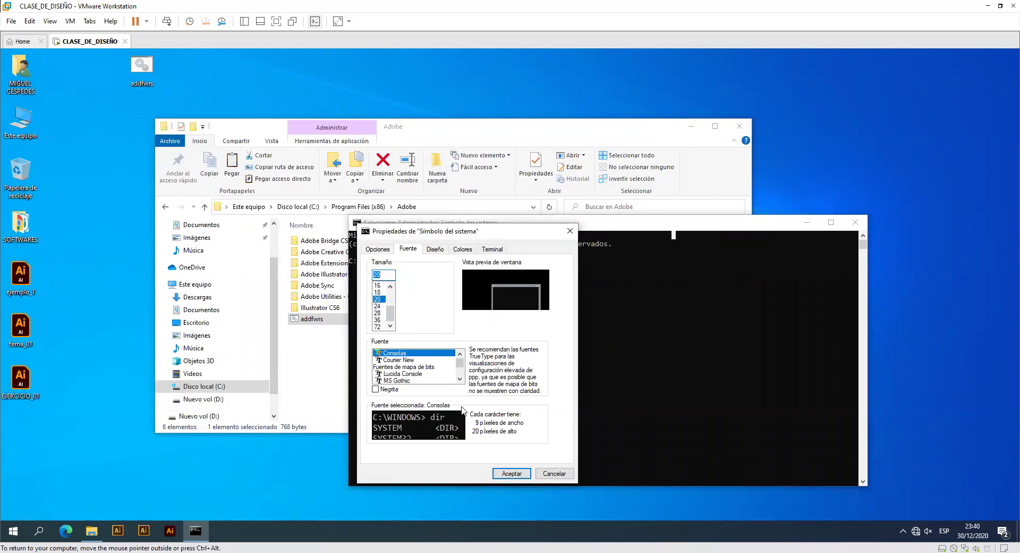
pyautogui.click(504, 473)
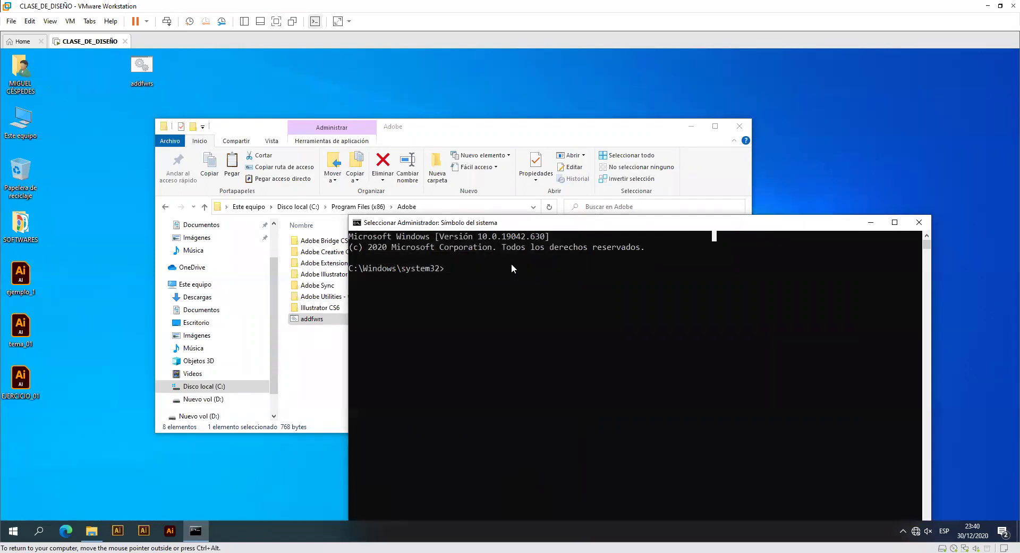
pyautogui.moveTo(499, 222); pyautogui.dragTo(546, 346)
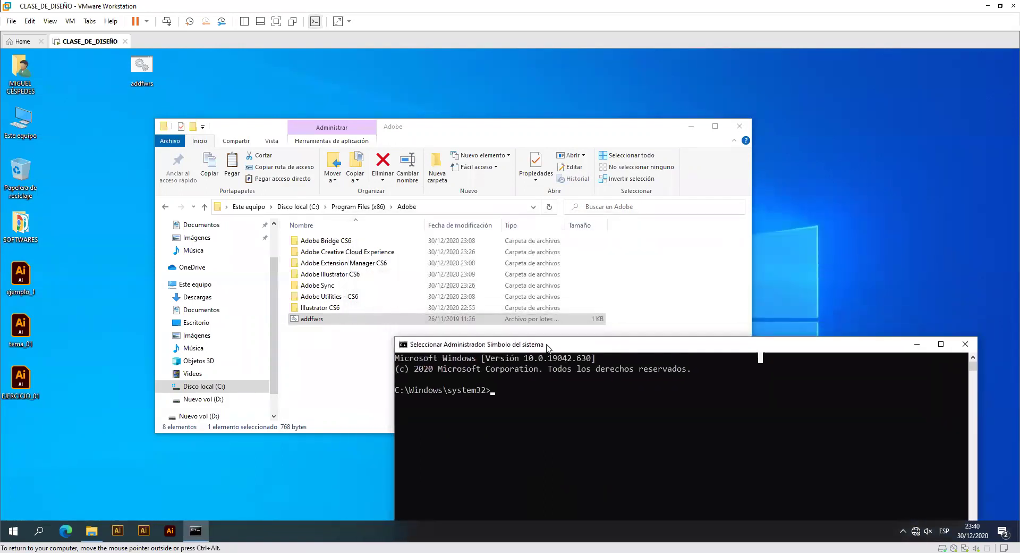
# Change the console directory to the Program Files (x86)\Adobe path copied from Explorer.
pyautogui.write('CD')
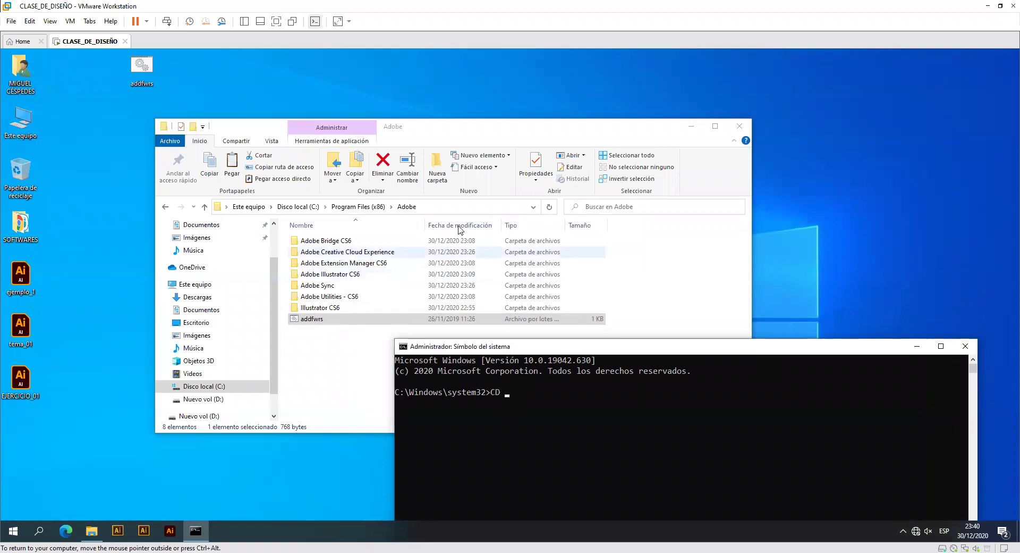
pyautogui.click(452, 205)
pyautogui.click(451, 205)
pyautogui.rightClick(452, 206)
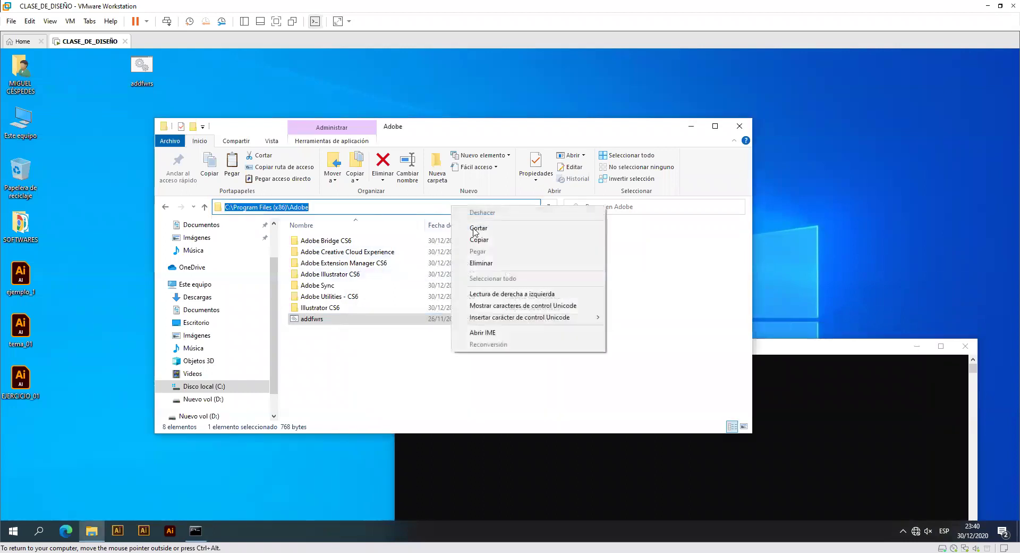
pyautogui.click(482, 237)
pyautogui.click(558, 491)
pyautogui.click(536, 392)
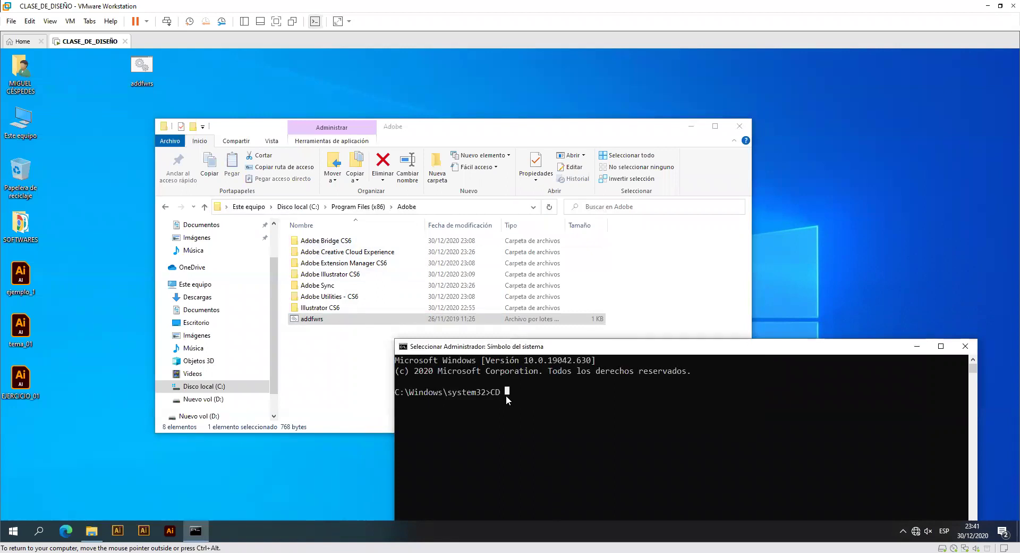
pyautogui.write('C:\\Program Files (x86)\\Adobe')
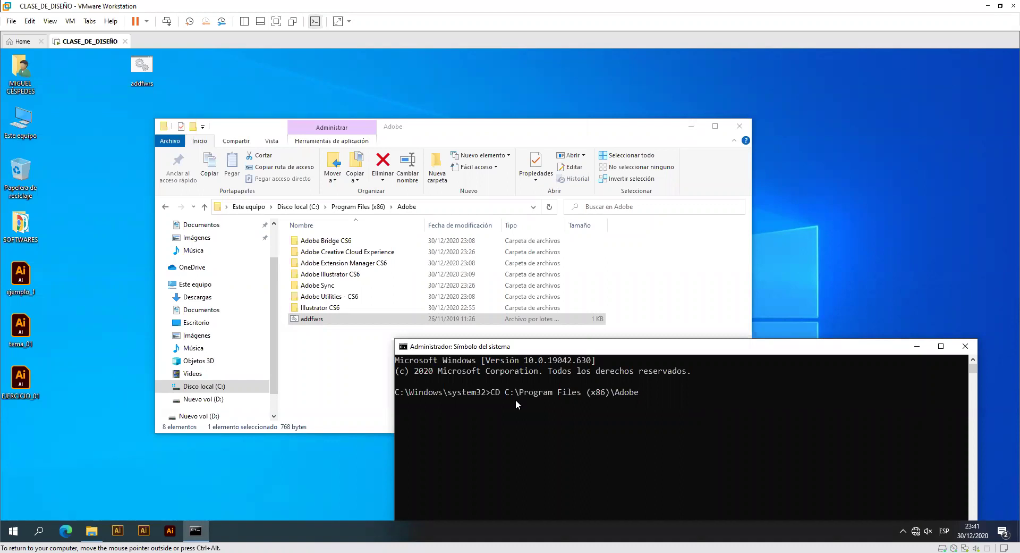
pyautogui.press('Return')
# Run 'addfwrs adobe' to block the Adobe executables, then exit the console.
pyautogui.write('d')
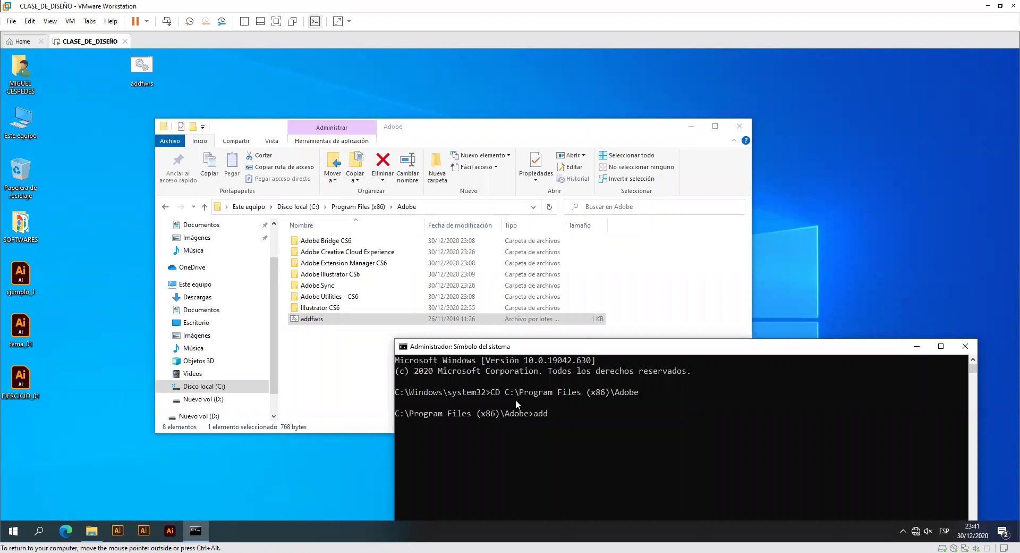
pyautogui.write('fwr')
pyautogui.write('s')
pyautogui.write('  adobe')
pyautogui.press('Return')
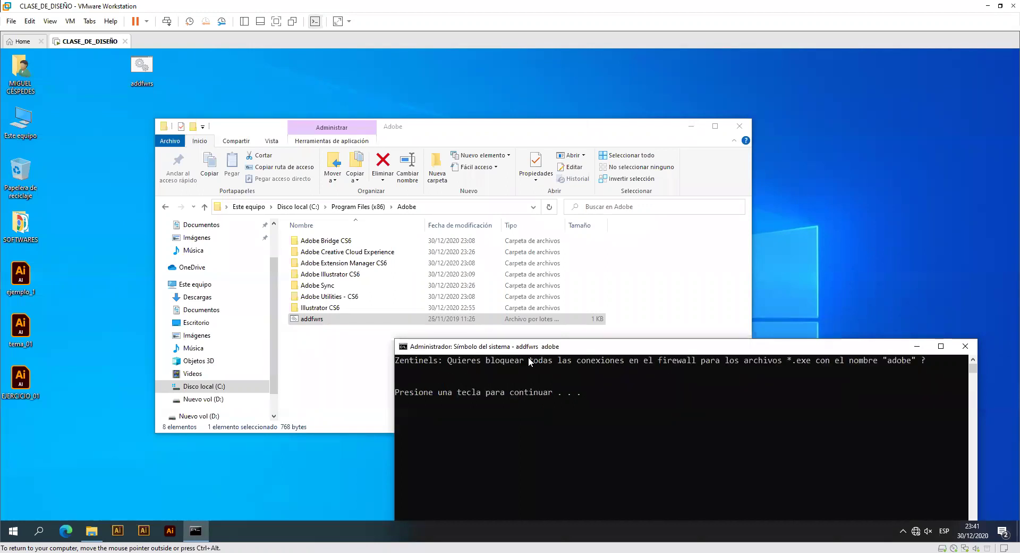
pyautogui.moveTo(529, 341); pyautogui.dragTo(517, 122)
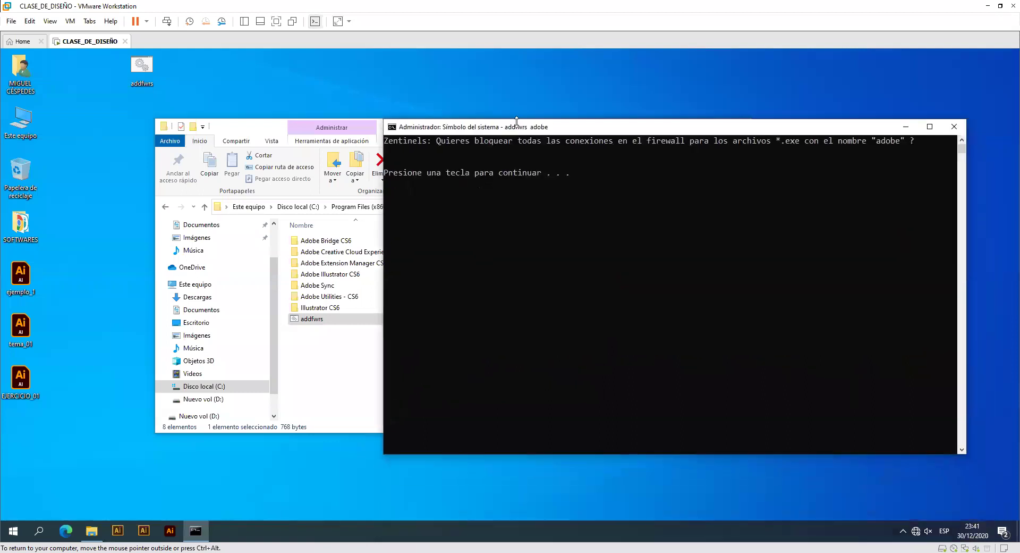
pyautogui.press('Return')
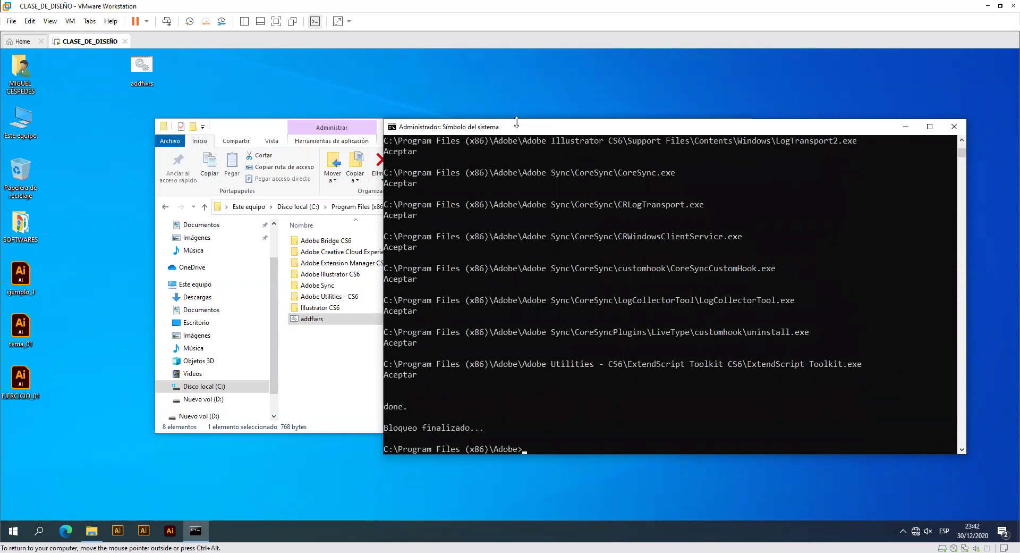
pyautogui.scroll(-1, 583, 235)
pyautogui.scroll(-1, 673, 364)
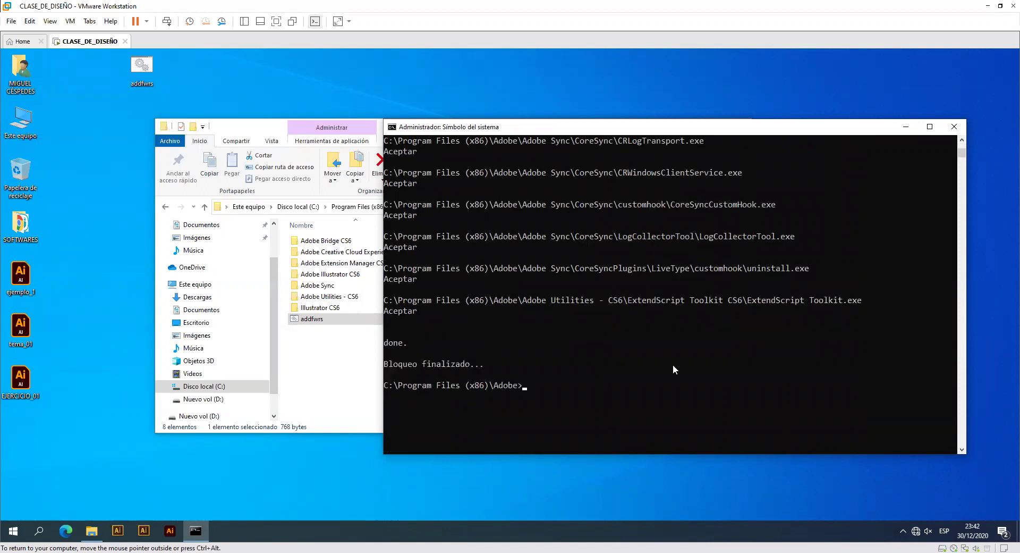
pyautogui.scroll(-1, 682, 371)
pyautogui.write('exit')
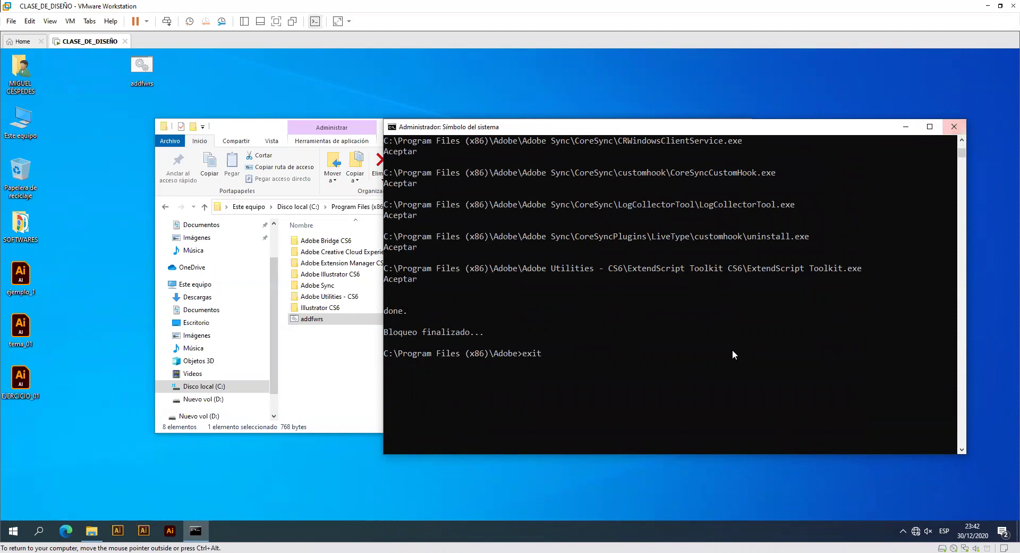
pyautogui.press('Return')
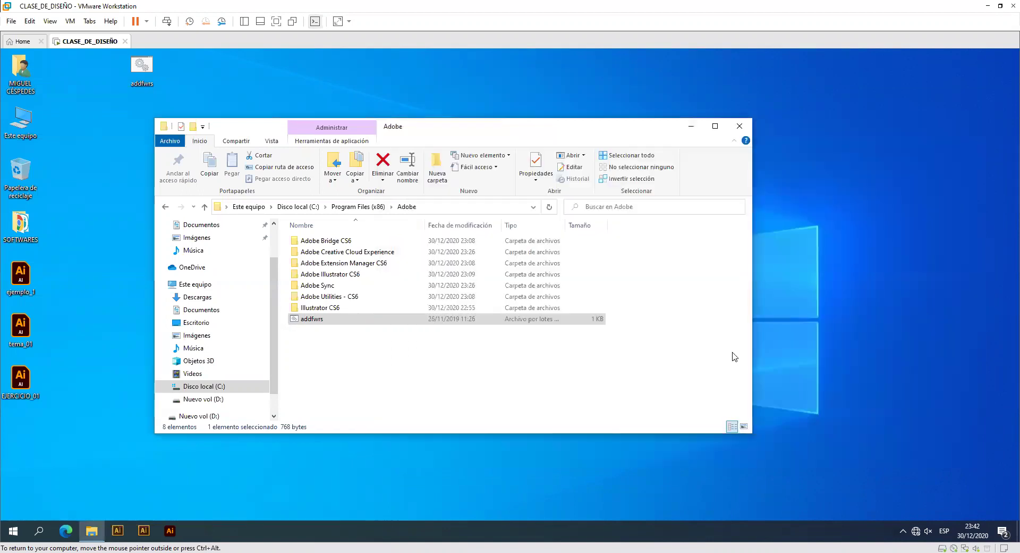
# Close the Adobe folder window, move addfwrs under EJERCICIO_01, and refresh the desktop.
pyautogui.click(739, 126)
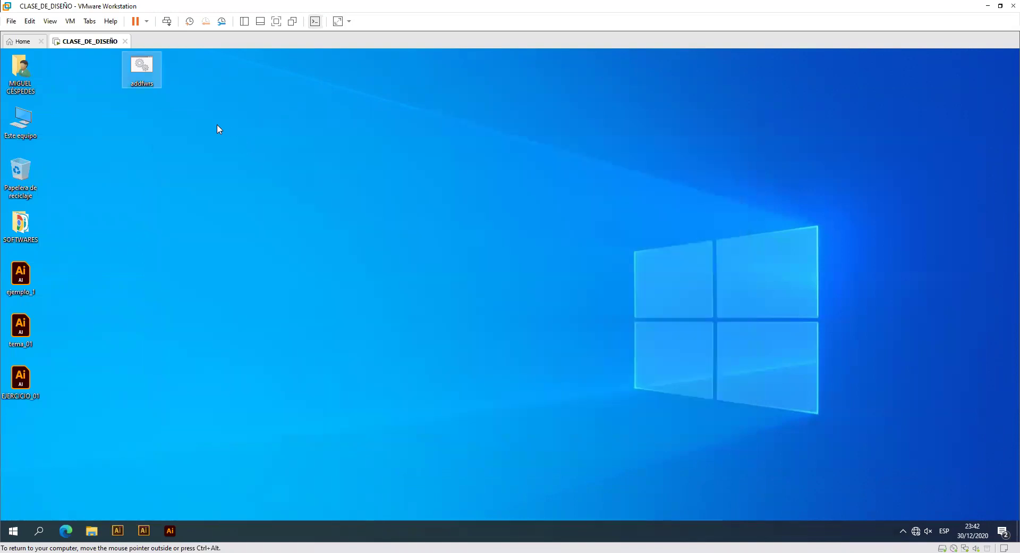
pyautogui.moveTo(157, 68); pyautogui.dragTo(37, 432)
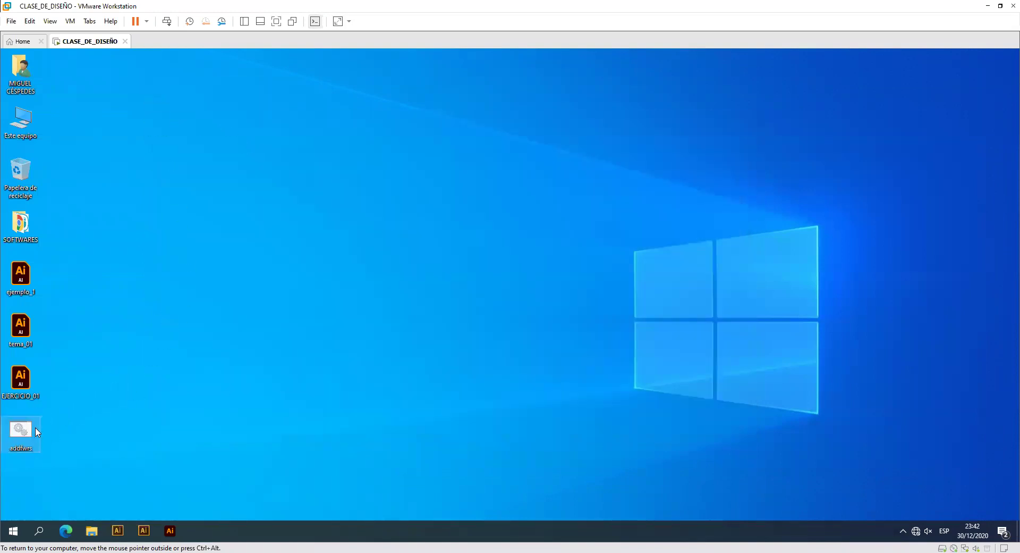
pyautogui.rightClick(217, 265)
pyautogui.rightClick(265, 232)
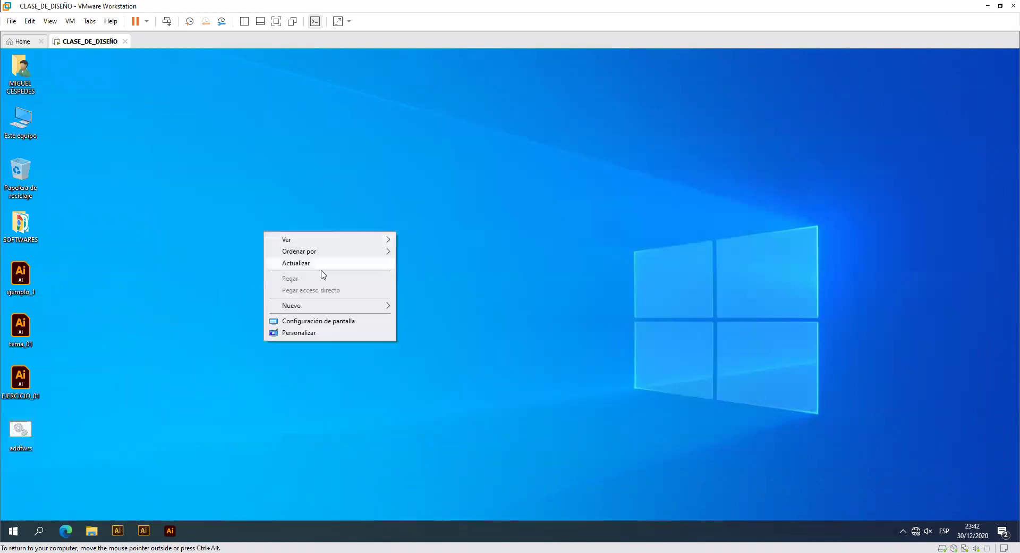
pyautogui.click(322, 265)
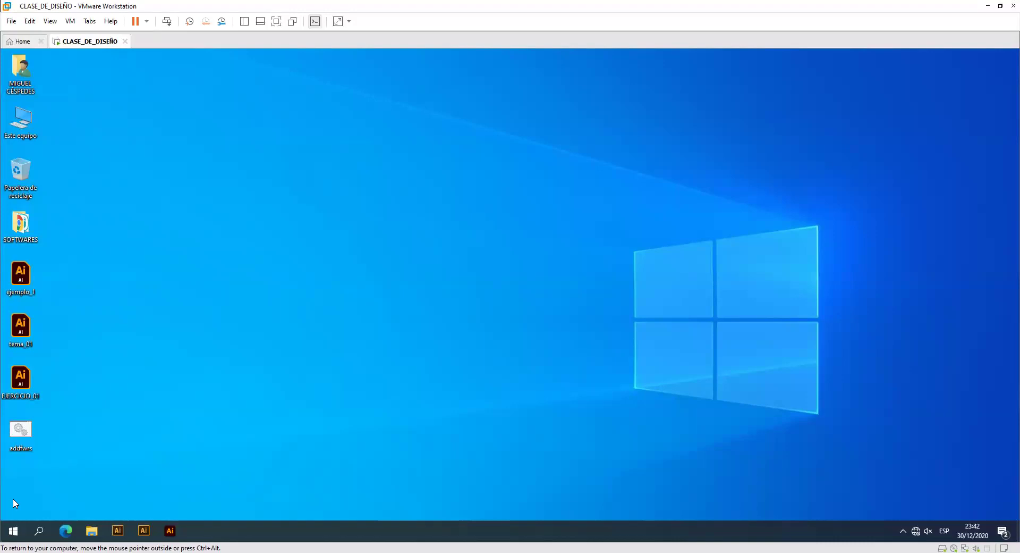
# Open the Start menu power options, then release input from the virtual machine.
pyautogui.click(13, 530)
pyautogui.moveTo(48, 507)
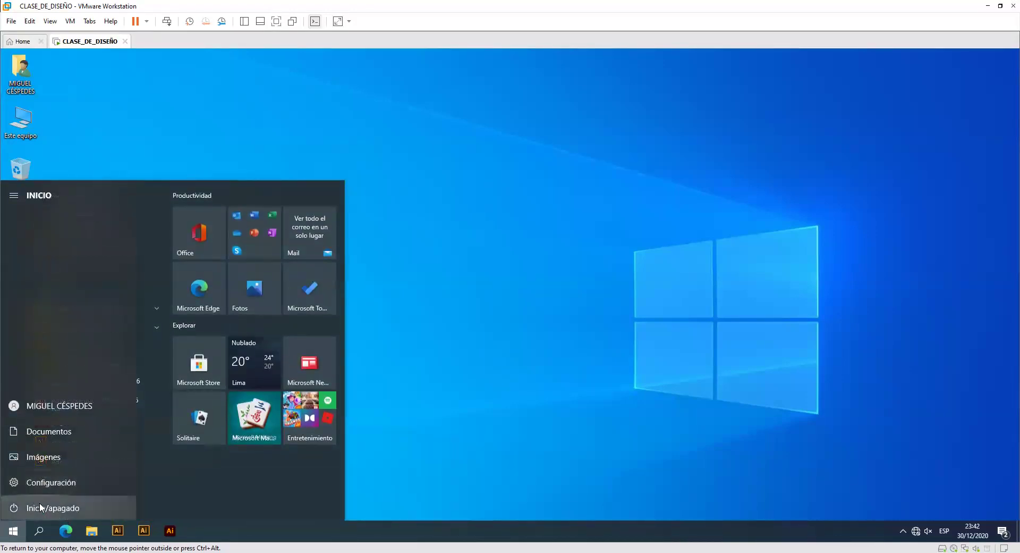
pyautogui.click(41, 507)
pyautogui.click(52, 483)
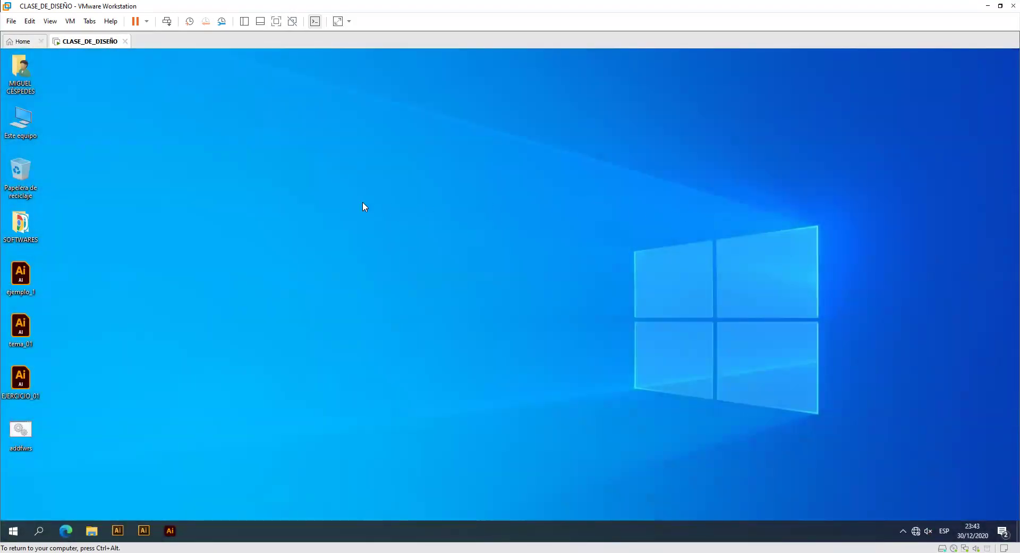
pyautogui.hotkey('ctrl', 'alt')
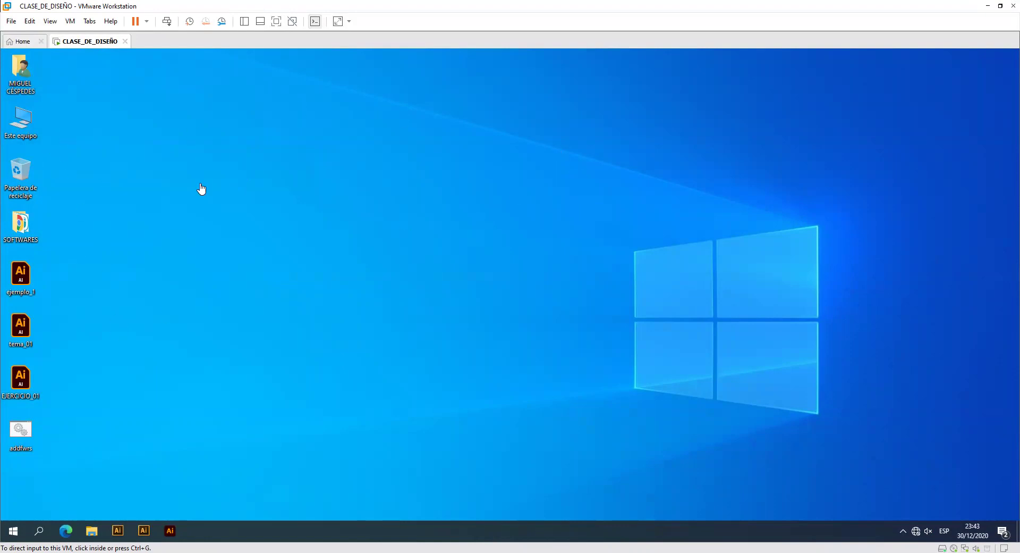
# Run the addfwrs file from the desktop, then delete it.
pyautogui.doubleClick(29, 429)
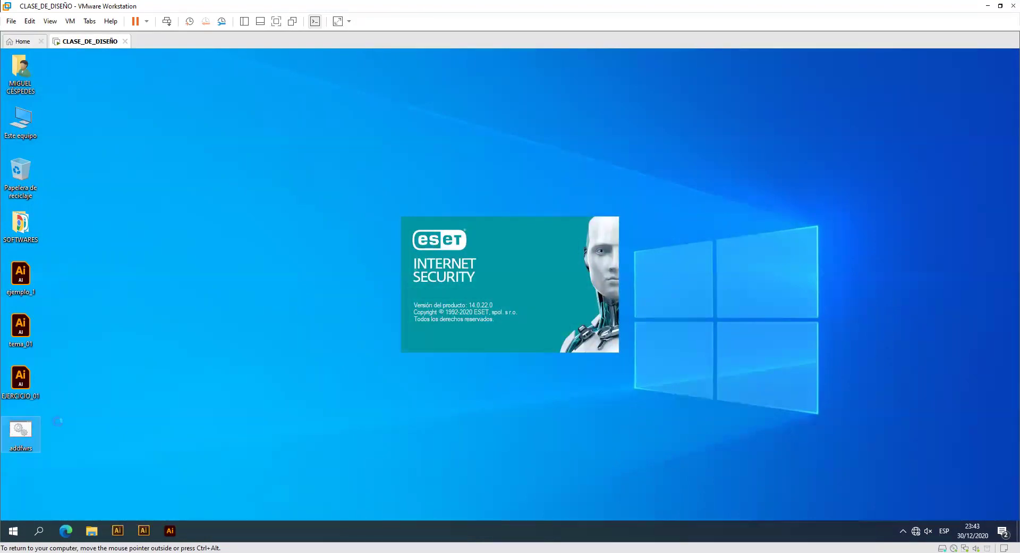
pyautogui.rightClick(31, 429)
pyautogui.click(80, 388)
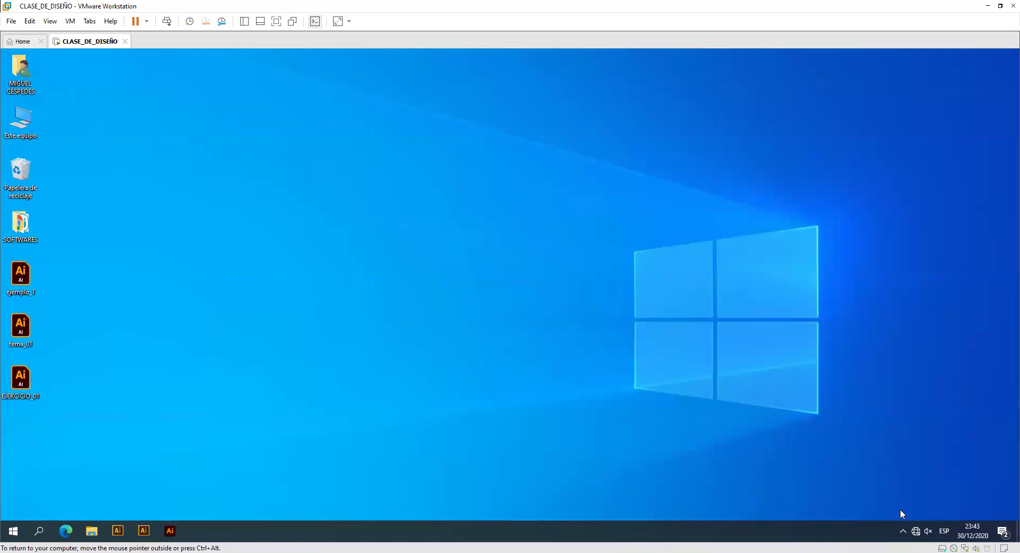
# Open ESET's advanced settings from the tray icon and enter the settings password.
pyautogui.click(904, 529)
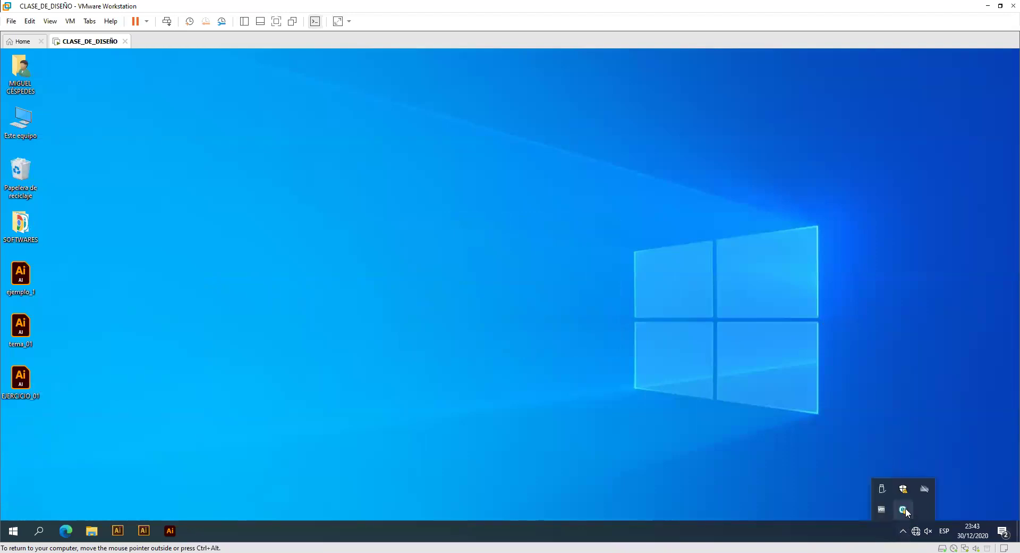
pyautogui.rightClick(905, 510)
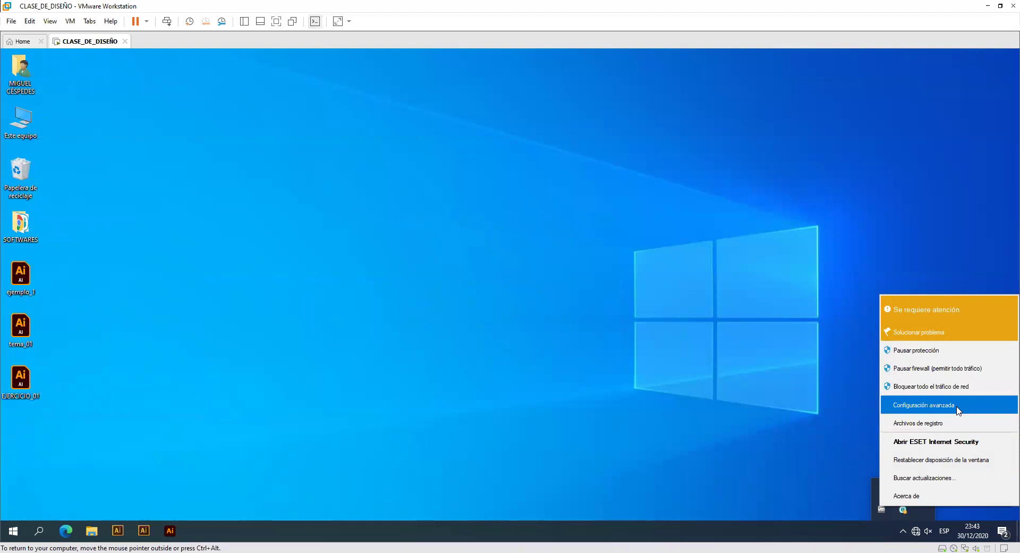
pyautogui.click(958, 407)
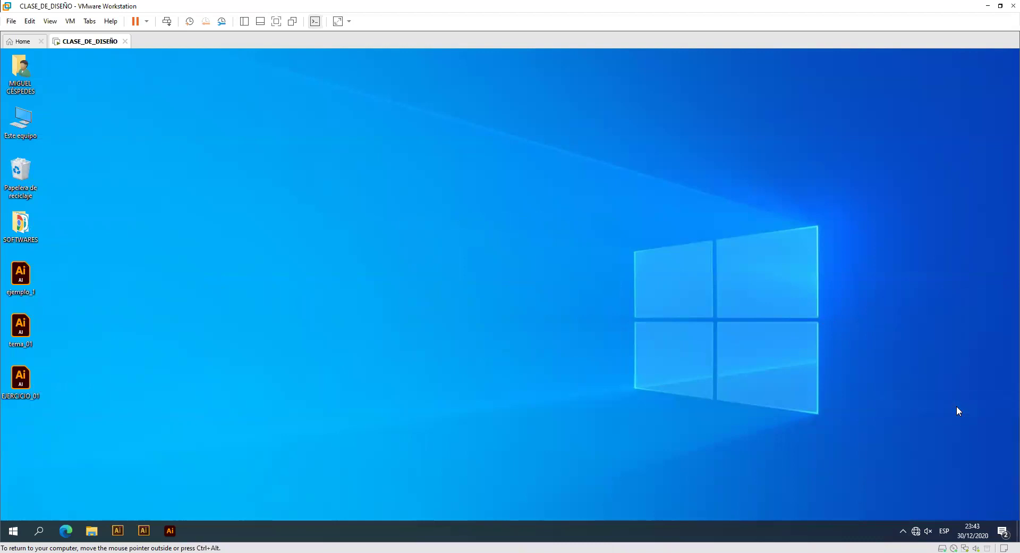
pyautogui.click(518, 277)
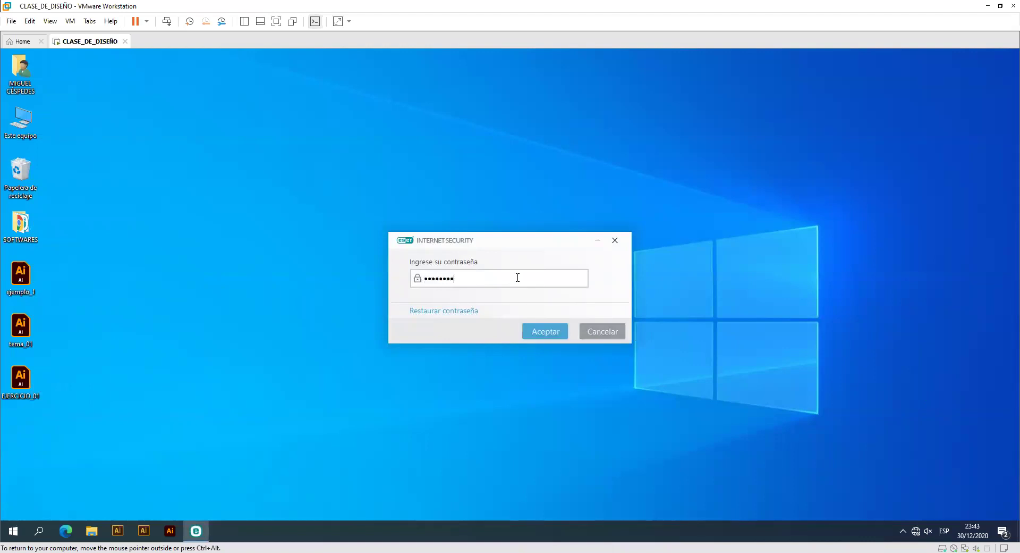
pyautogui.press('Return')
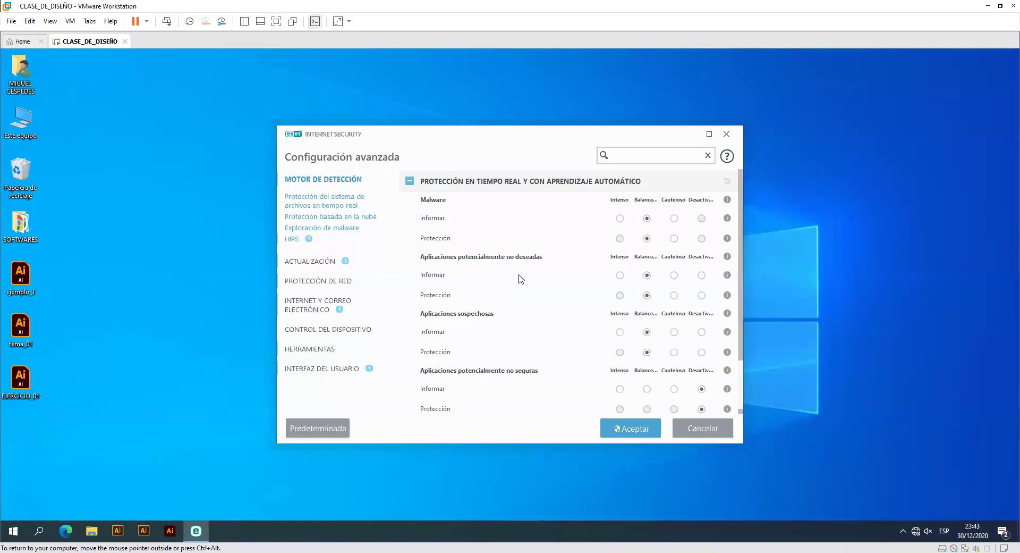
# Browse the detection engine settings, collapse real-time protection, and reopen ESET's tray menu.
pyautogui.scroll(-2, 498, 277)
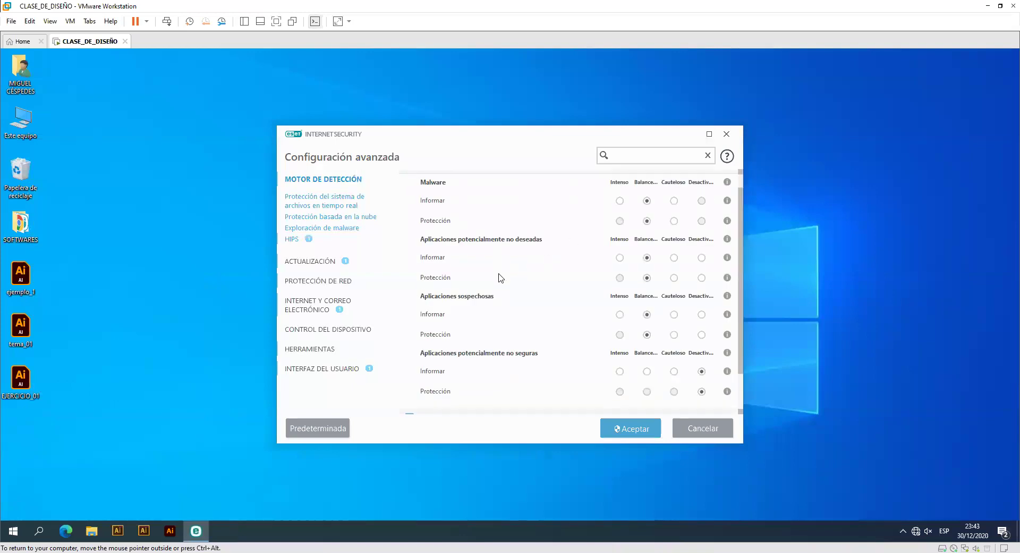
pyautogui.scroll(-1, 500, 279)
pyautogui.scroll(3, 456, 222)
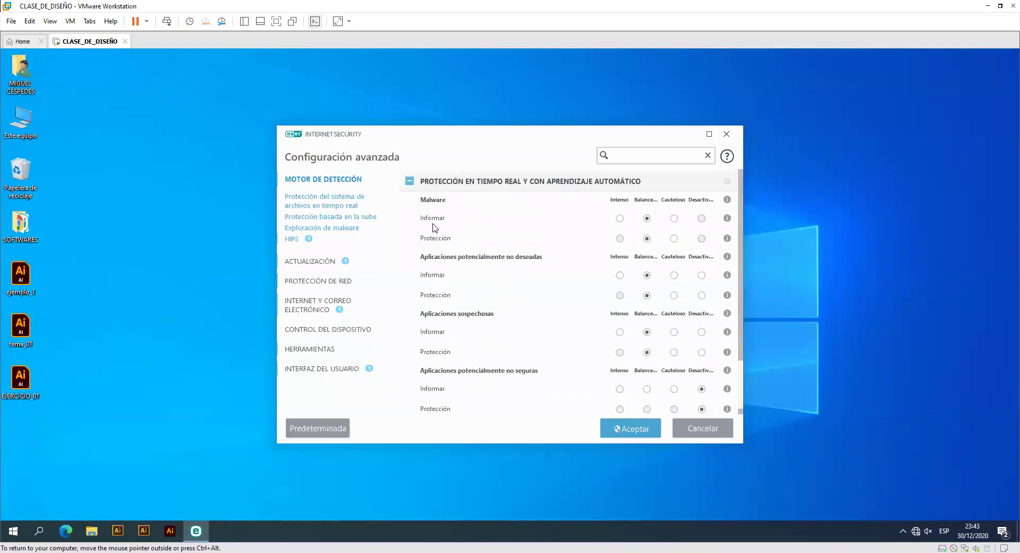
pyautogui.click(410, 181)
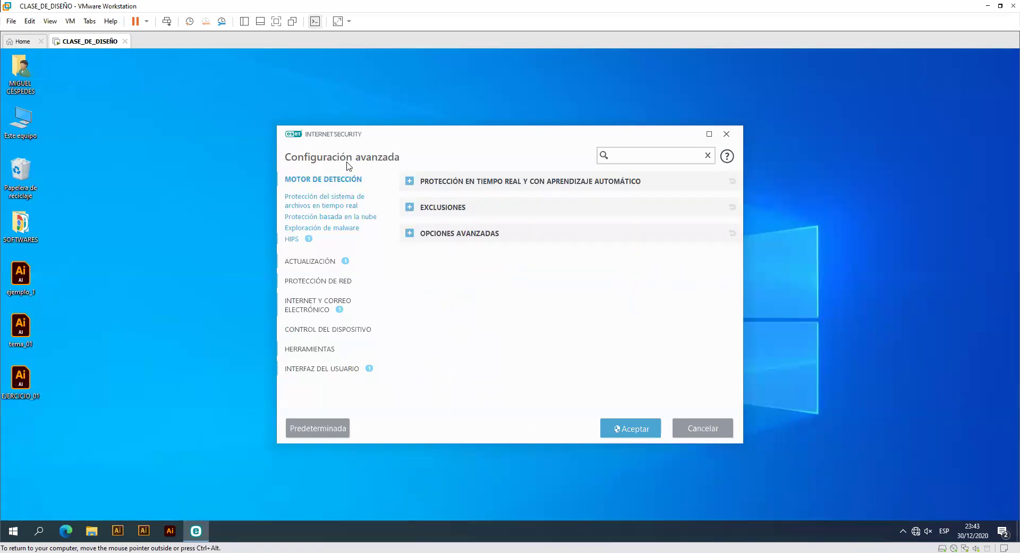
pyautogui.click(902, 529)
pyautogui.rightClick(904, 510)
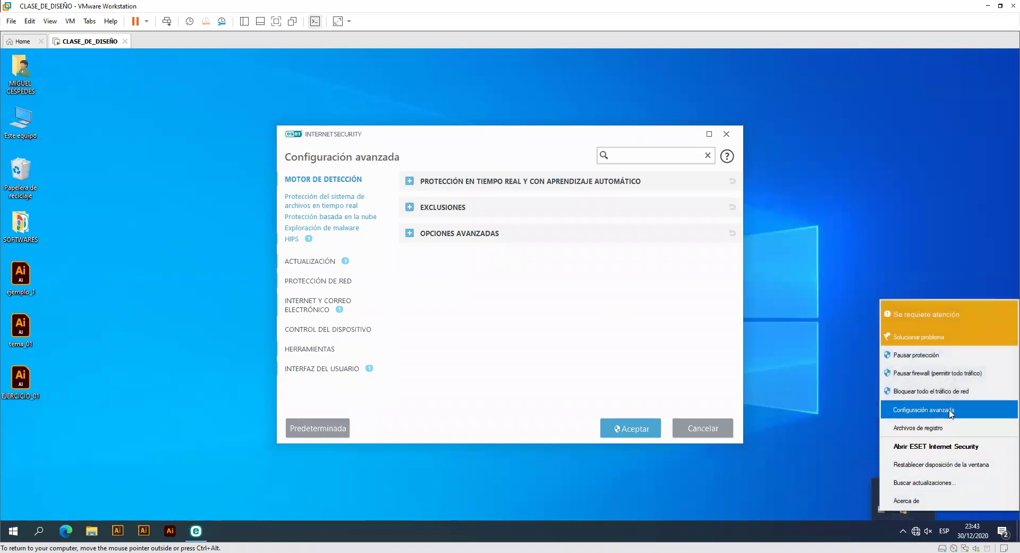
# Add C:\Program Files\Adobe as a performance exclusion.
pyautogui.click(454, 207)
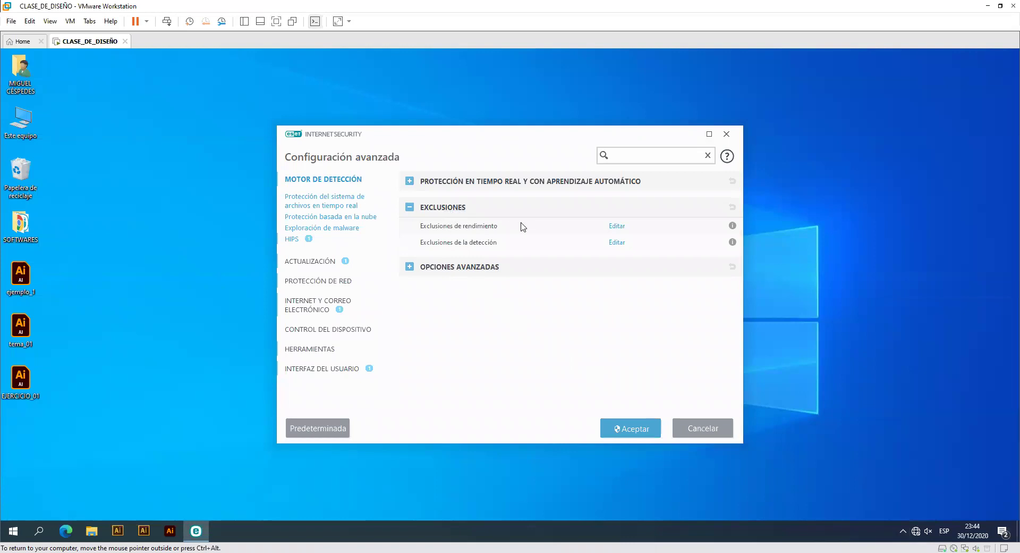
pyautogui.click(619, 226)
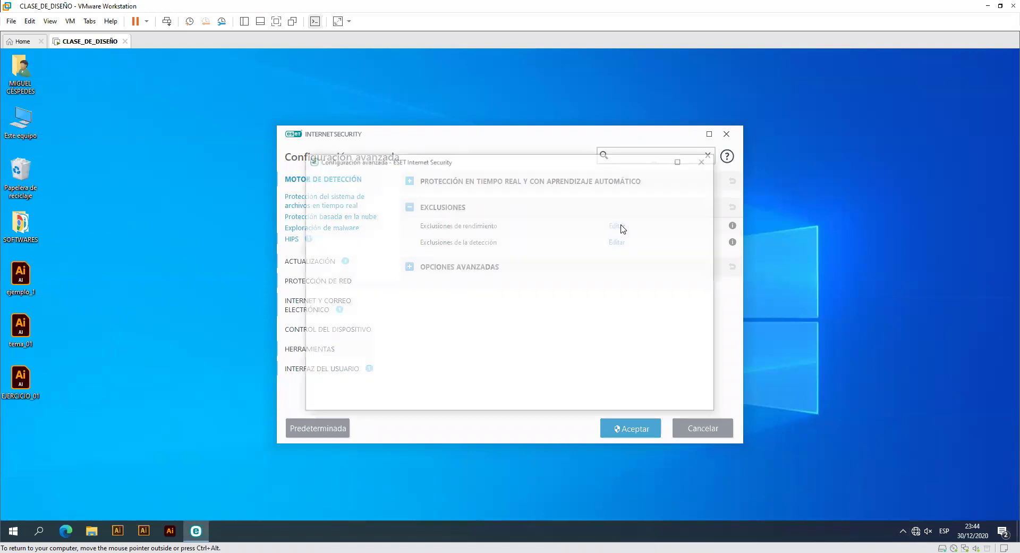
pyautogui.click(335, 367)
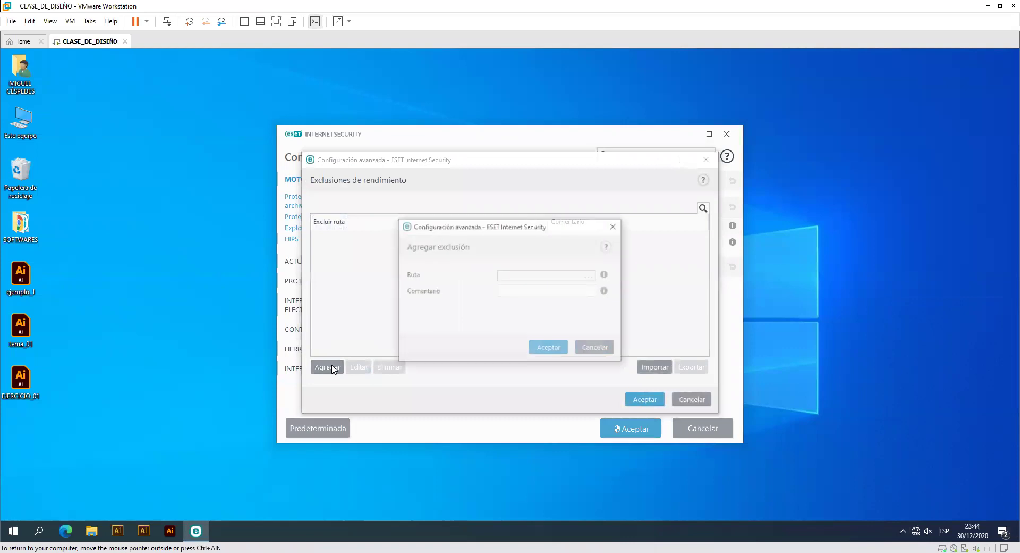
pyautogui.click(590, 276)
pyautogui.click(359, 261)
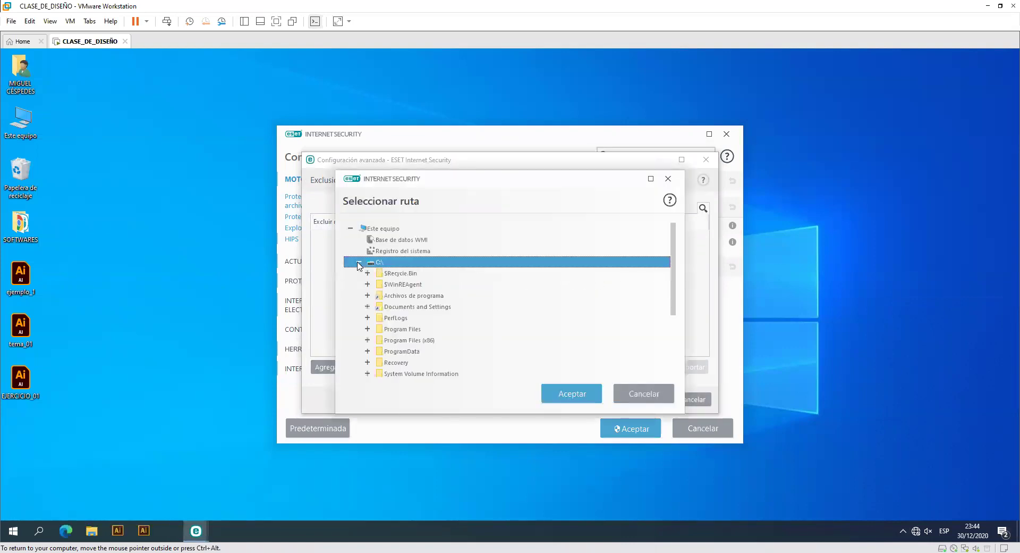
pyautogui.click(367, 329)
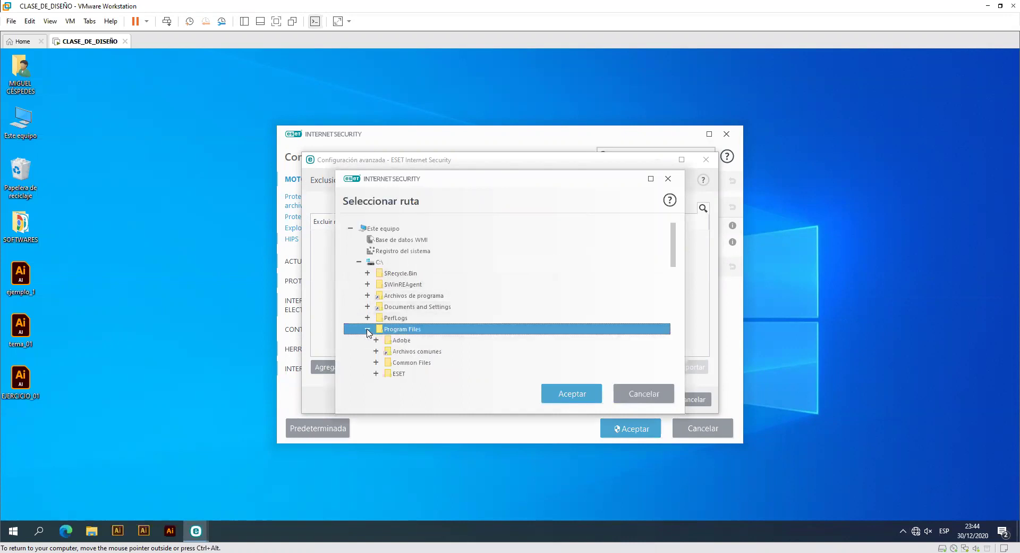
pyautogui.click(402, 340)
pyautogui.click(573, 394)
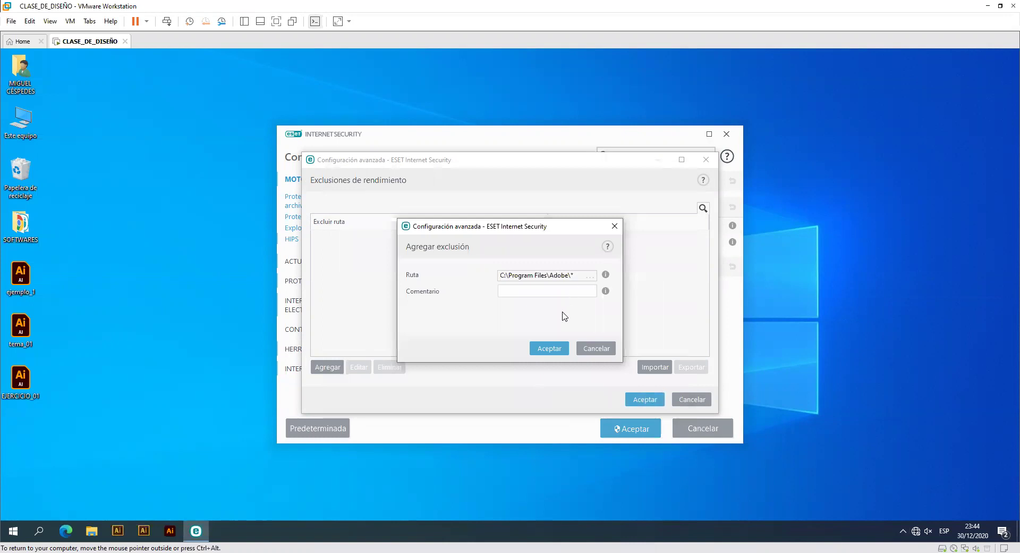
pyautogui.click(550, 348)
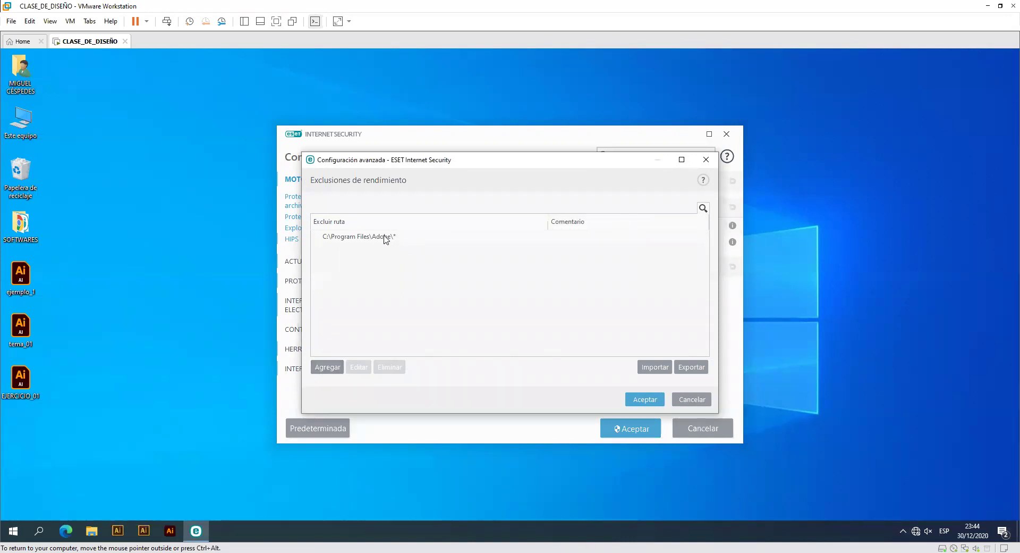
# Add C:\Program Files (x86)\Adobe as a second performance exclusion.
pyautogui.click(329, 368)
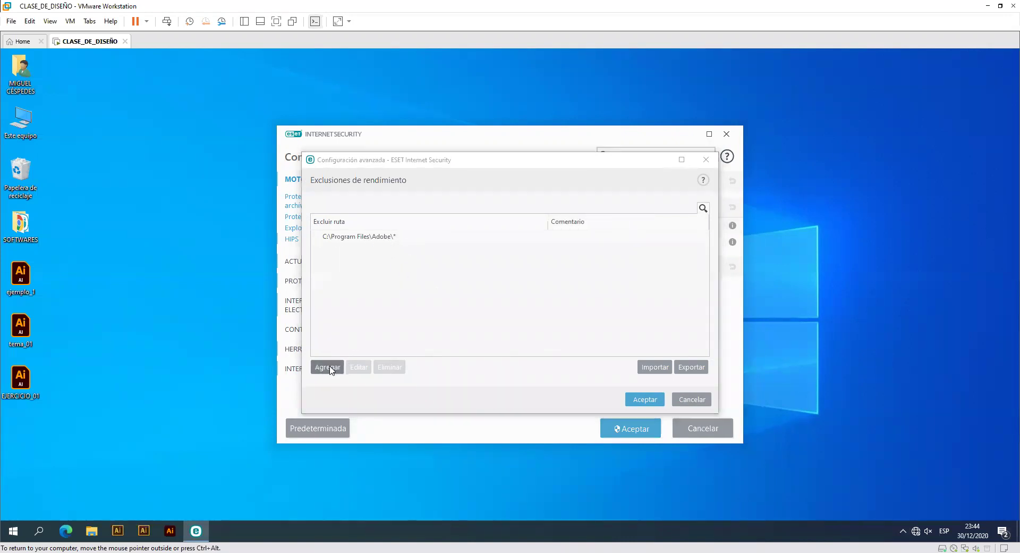
pyautogui.click(591, 276)
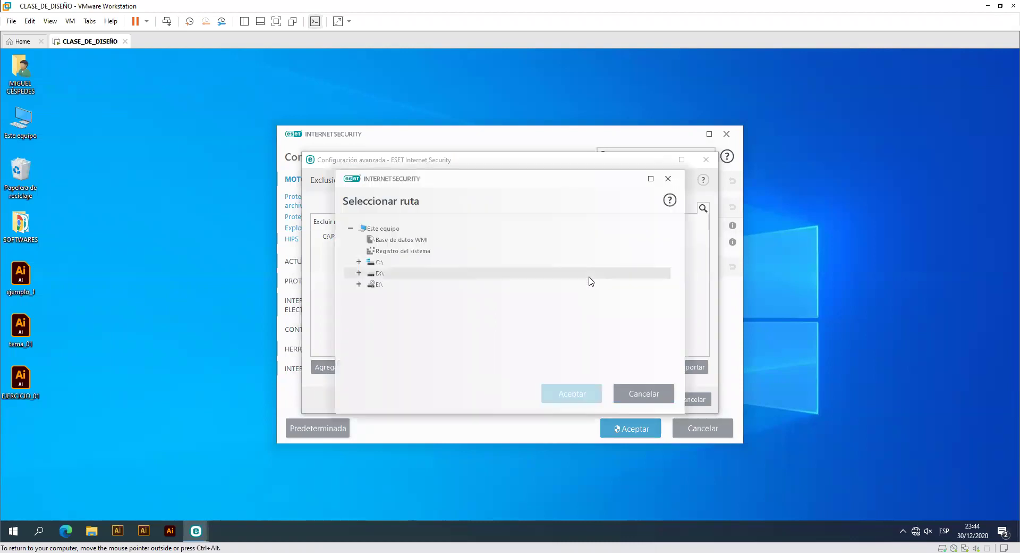
pyautogui.click(360, 263)
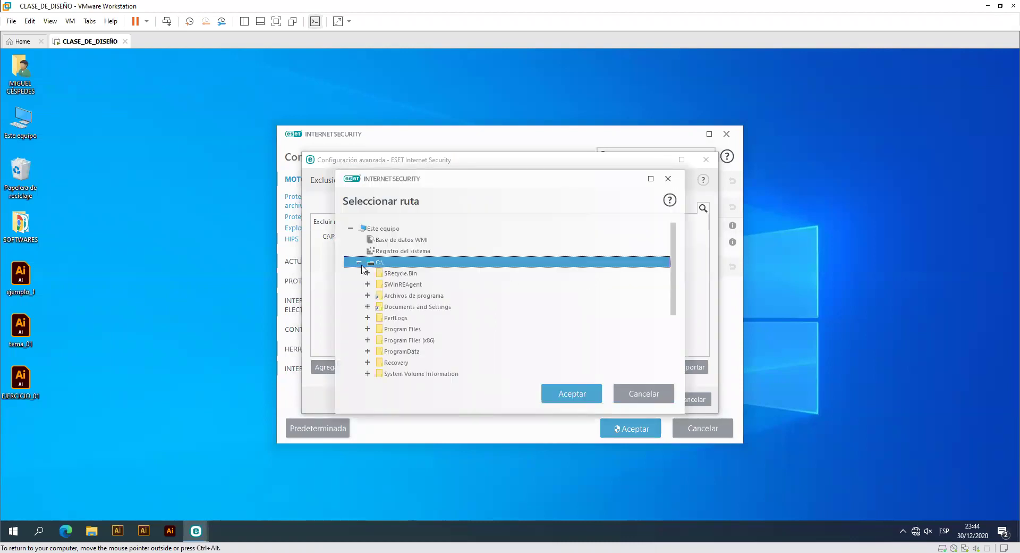
pyautogui.click(428, 343)
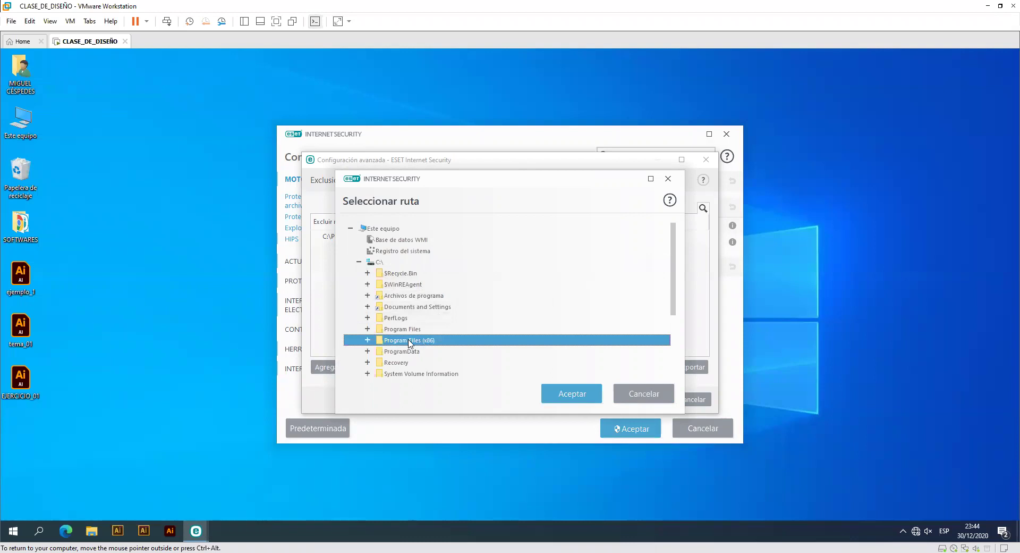
pyautogui.click(367, 342)
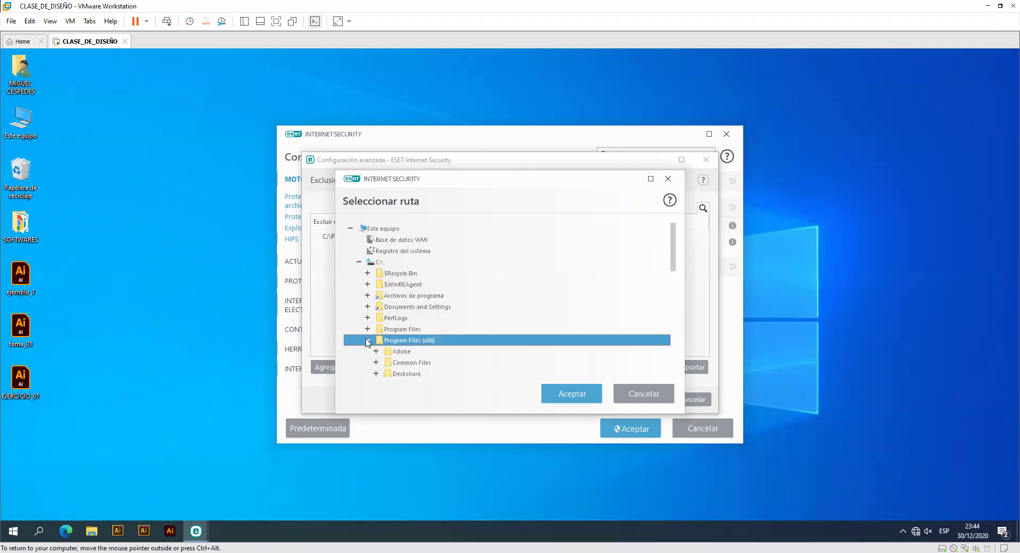
pyautogui.click(404, 351)
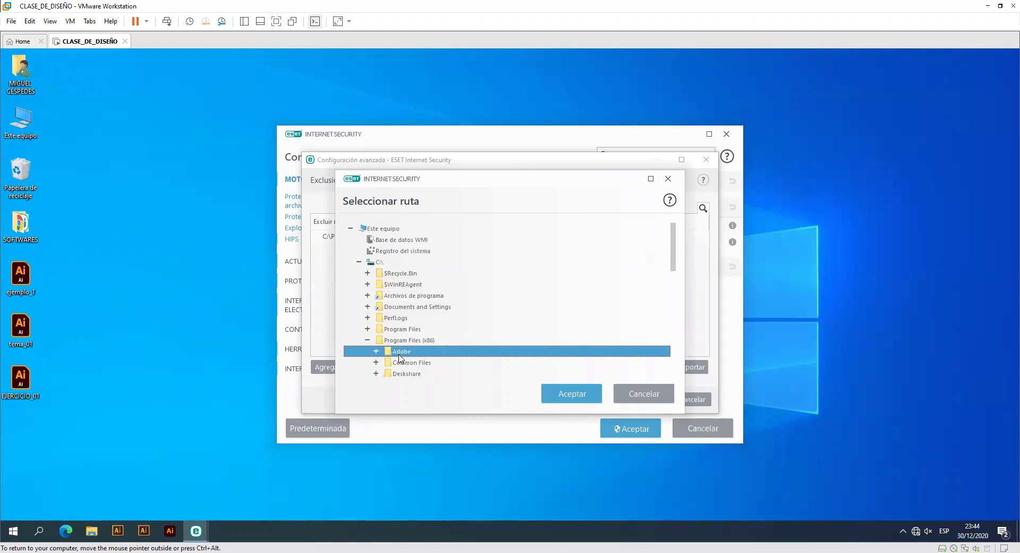
pyautogui.click(566, 394)
pyautogui.click(552, 349)
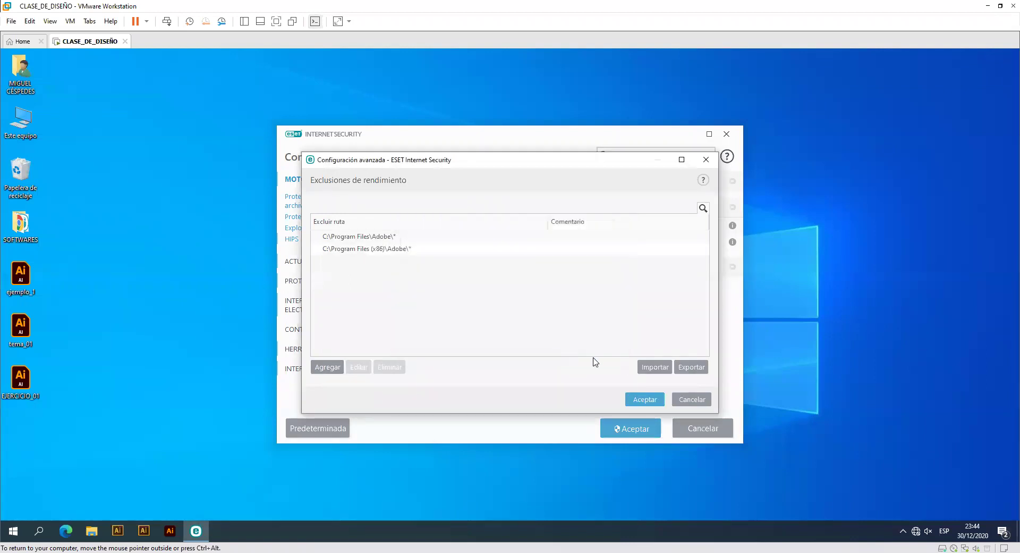
# Close the performance exclusions and add C:\Program Files\Adobe as a detection exclusion.
pyautogui.click(637, 397)
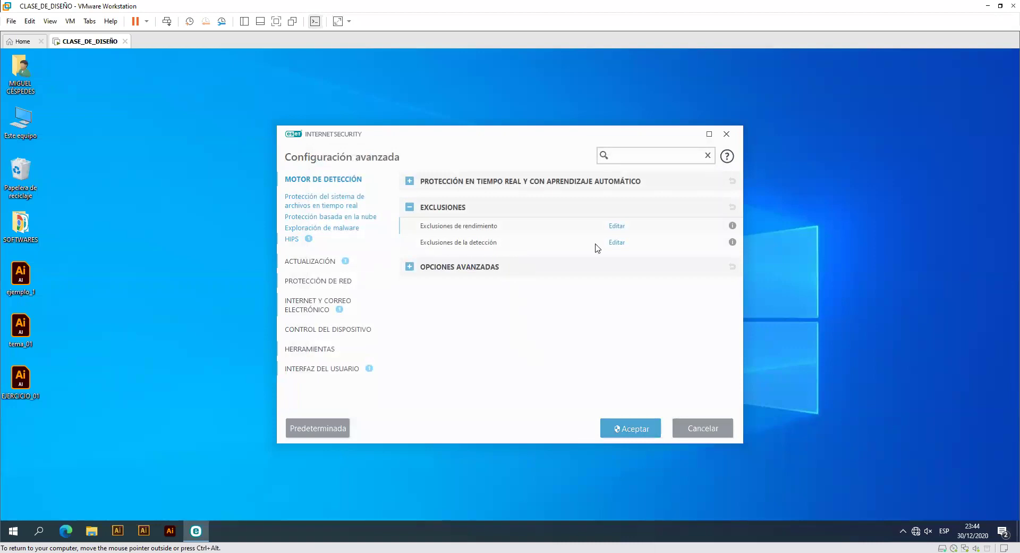
pyautogui.click(617, 243)
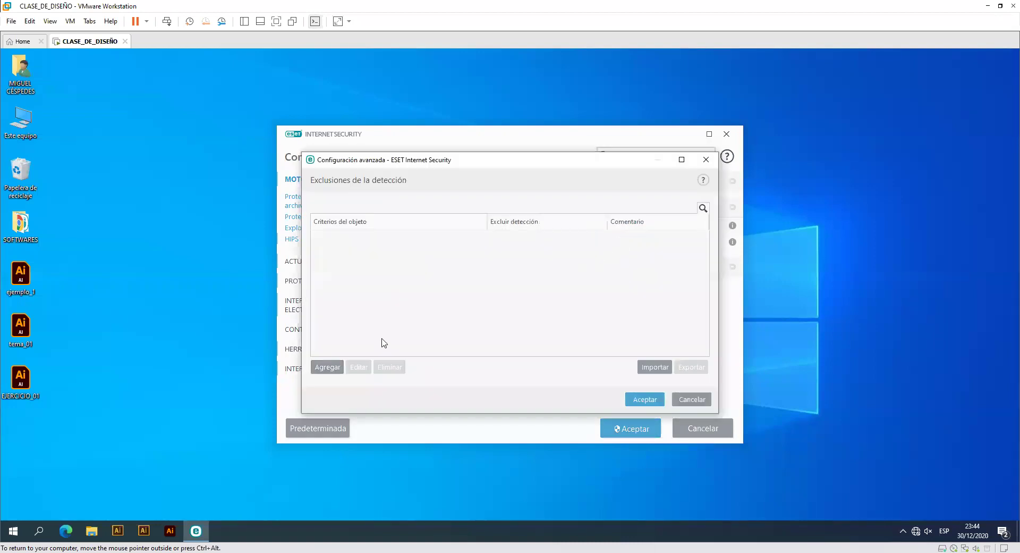
pyautogui.click(330, 368)
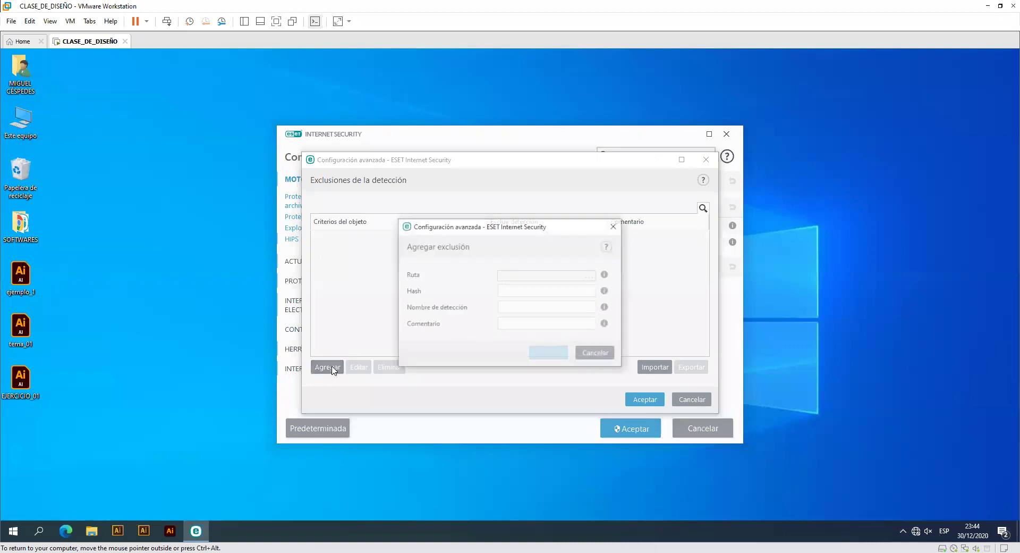
pyautogui.click(590, 276)
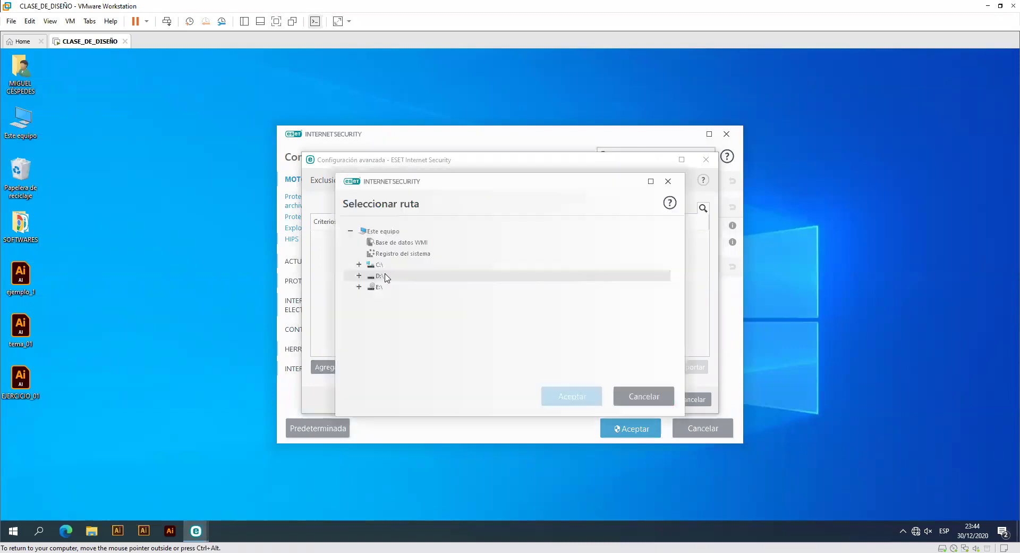
pyautogui.click(372, 265)
pyautogui.click(360, 265)
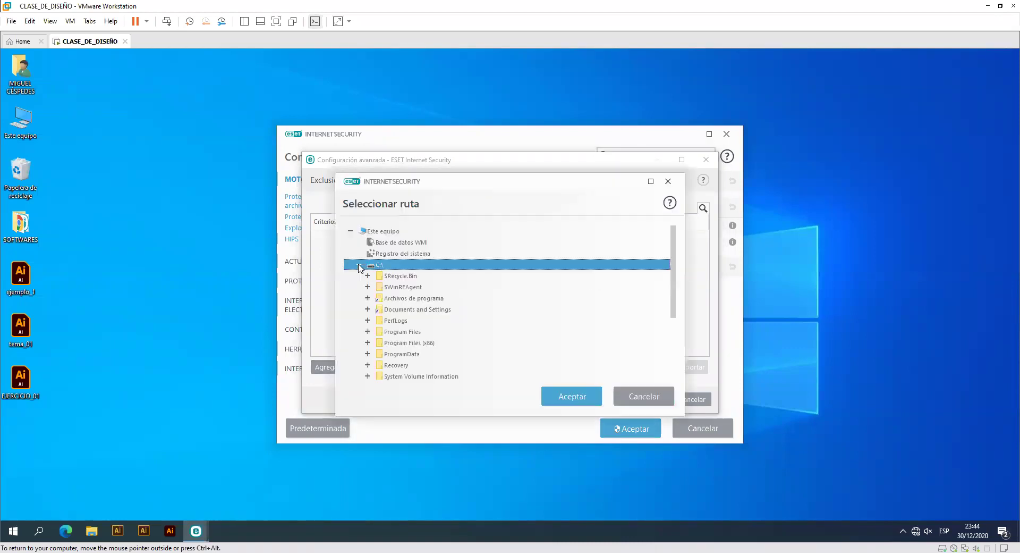
pyautogui.click(366, 301)
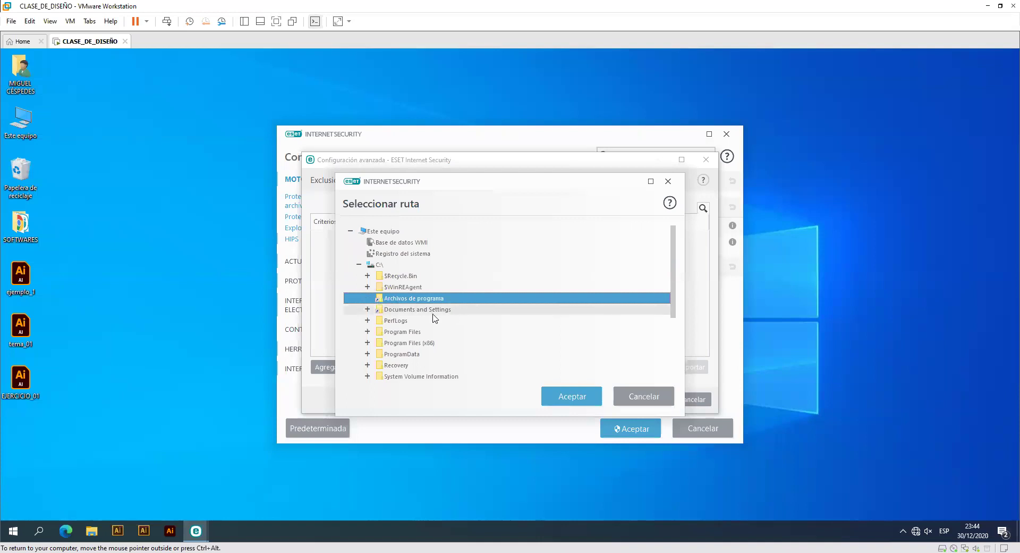
pyautogui.click(367, 332)
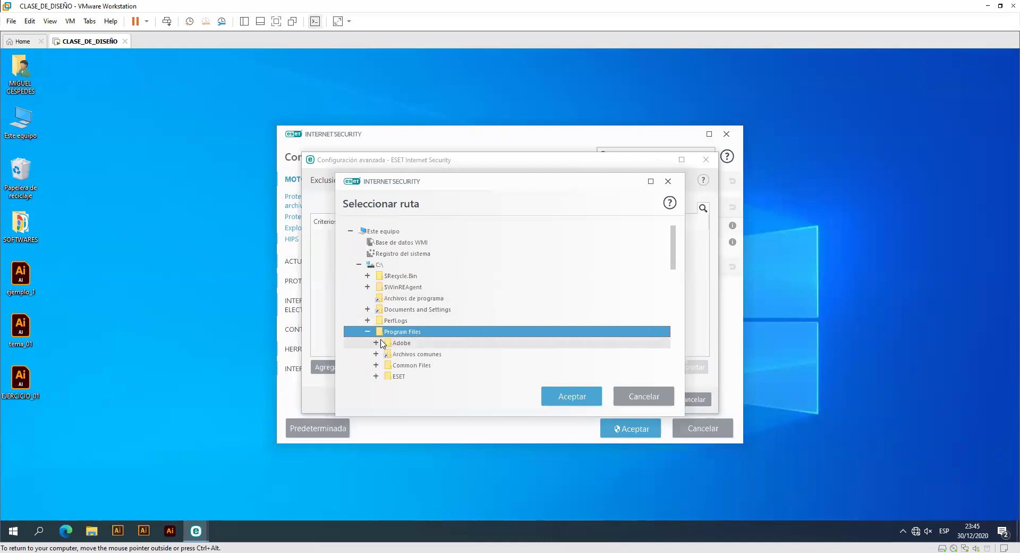
pyautogui.click(382, 343)
pyautogui.click(563, 395)
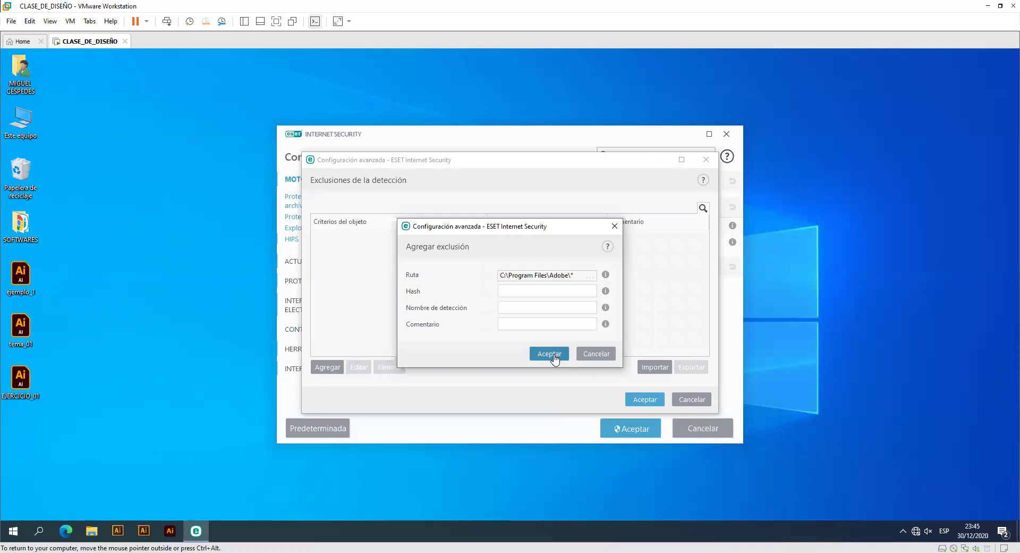
pyautogui.click(552, 356)
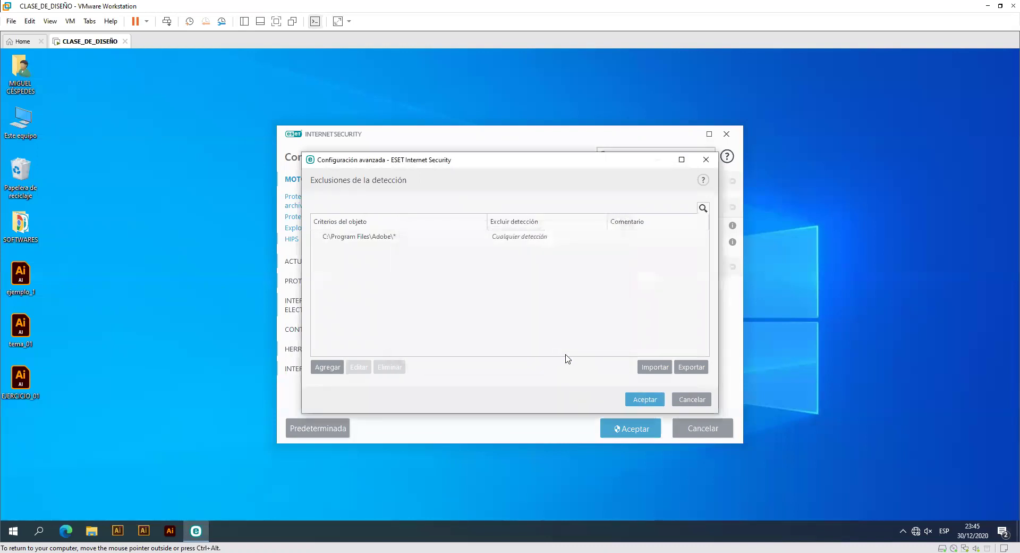
# Add C:\Program Files (x86)\Adobe as a second detection exclusion and close the list.
pyautogui.click(326, 367)
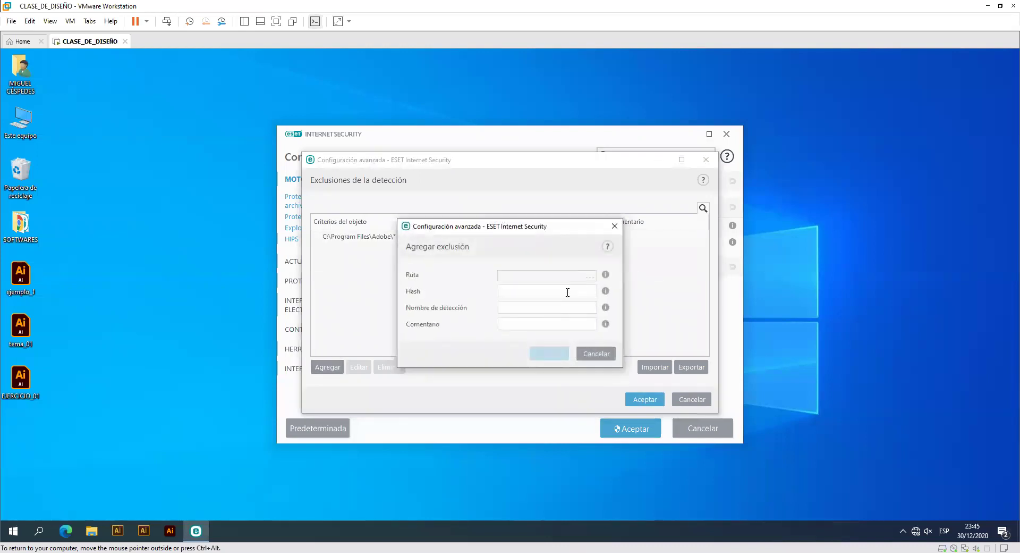
pyautogui.click(591, 277)
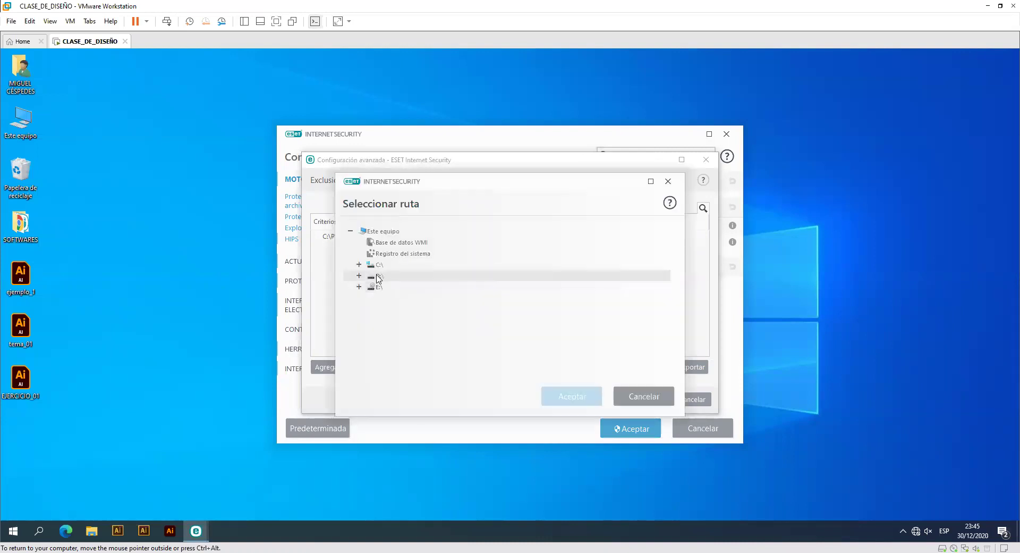
pyautogui.click(360, 265)
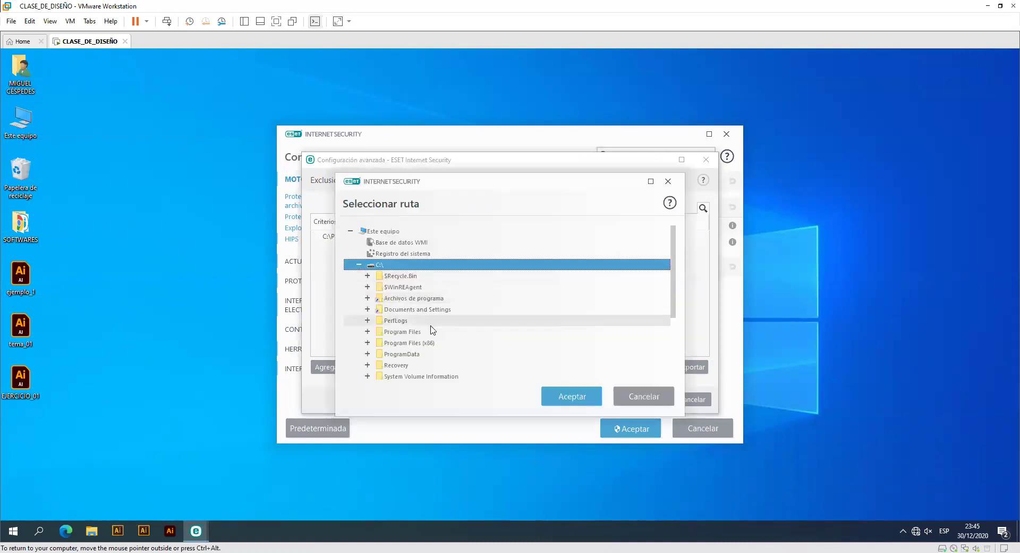
pyautogui.click(367, 343)
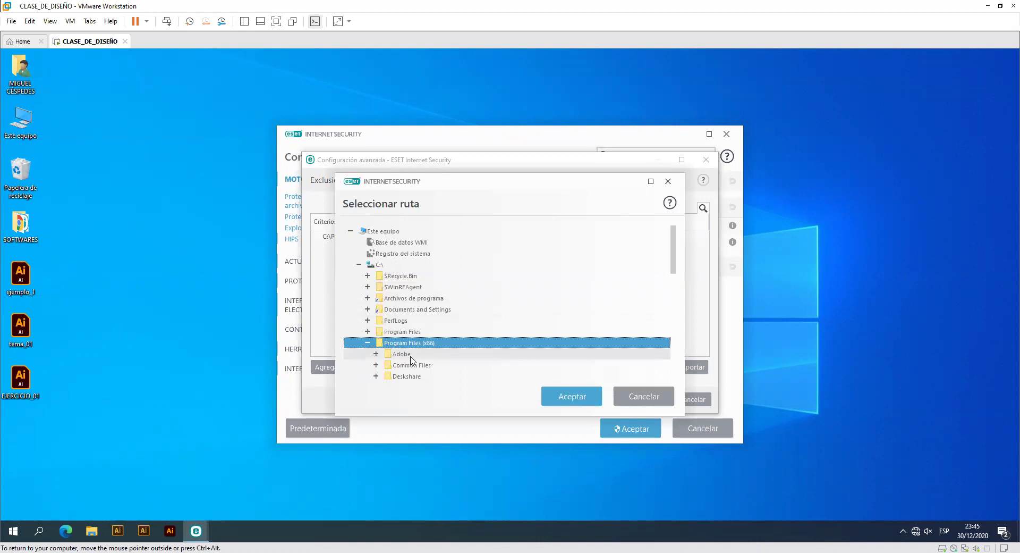
pyautogui.click(401, 354)
pyautogui.click(569, 395)
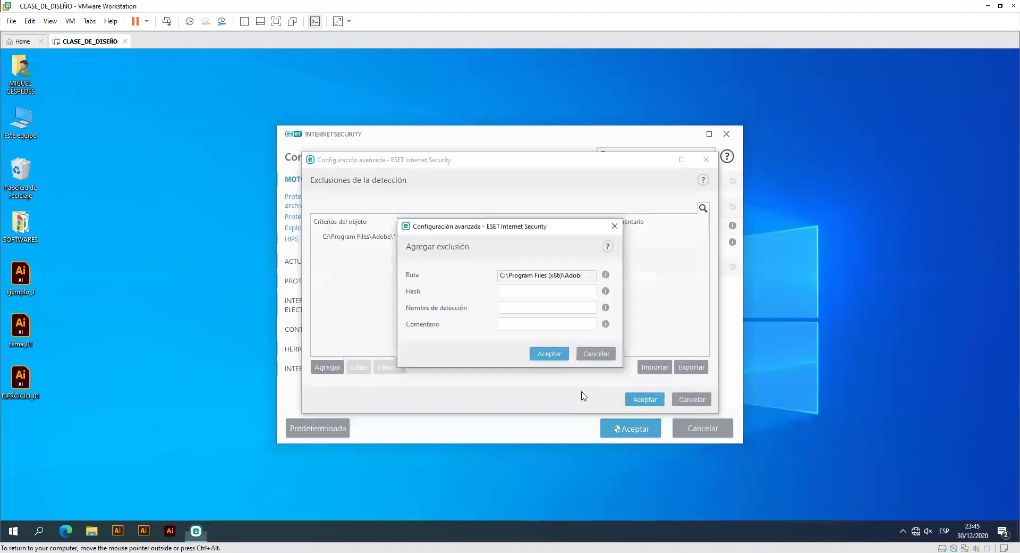
pyautogui.click(567, 357)
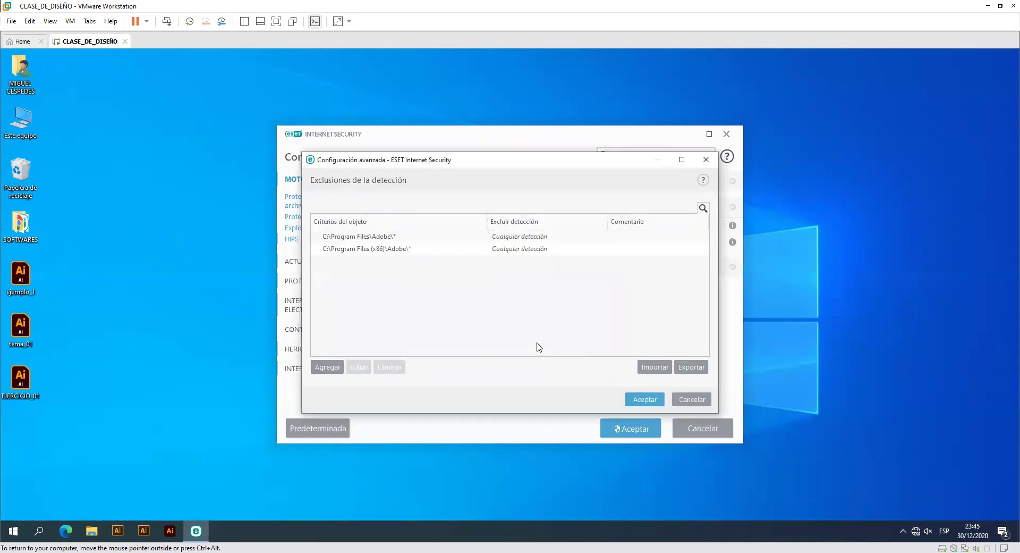
pyautogui.click(643, 403)
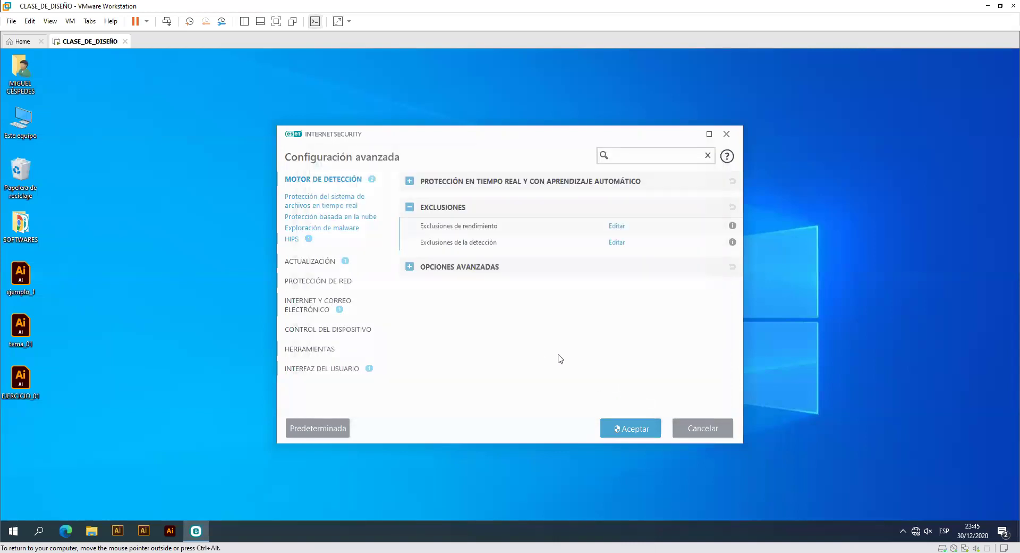
# Collapse the exclusions and advanced sections, save with Aceptar, and approve the administrator prompt.
pyautogui.click(472, 268)
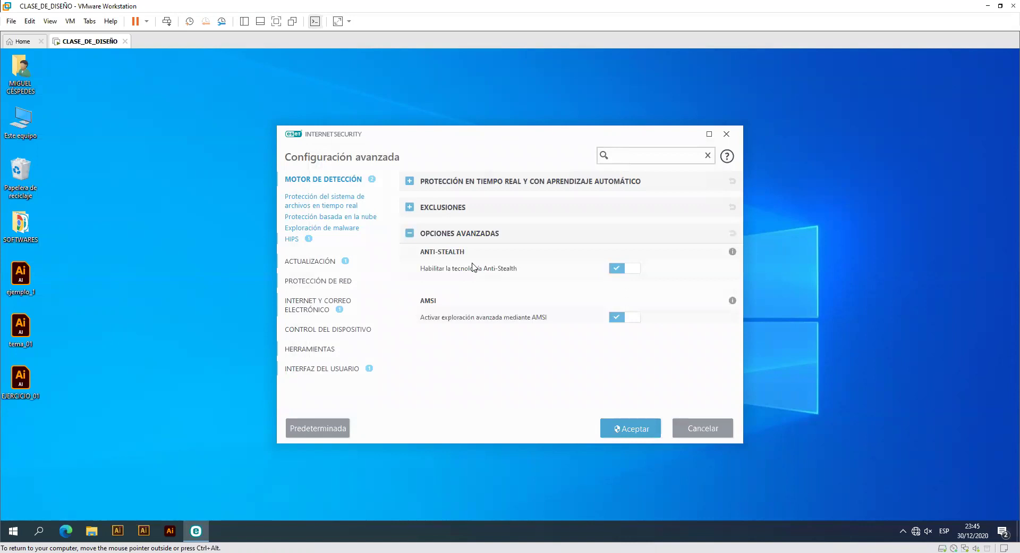
pyautogui.click(474, 239)
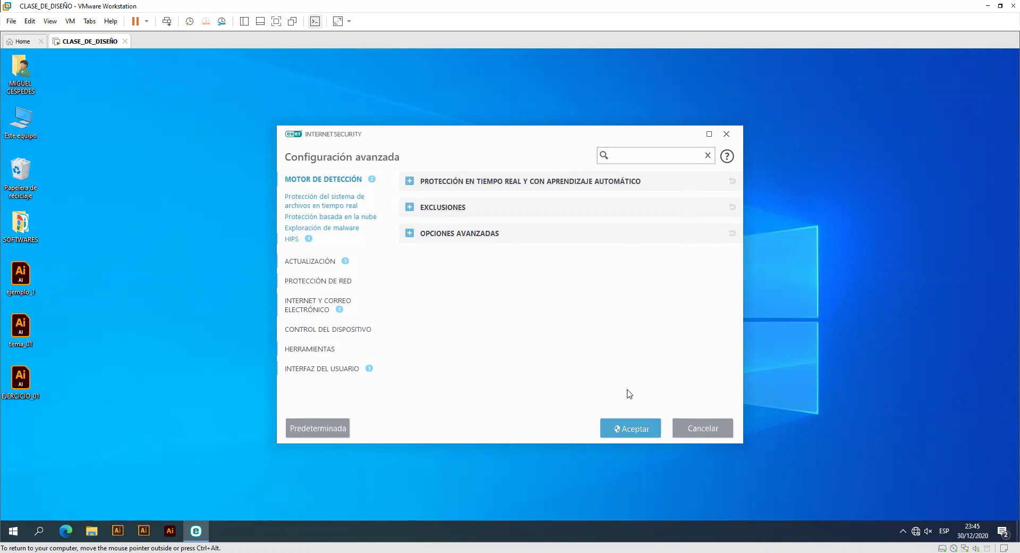
pyautogui.click(626, 429)
pyautogui.click(478, 361)
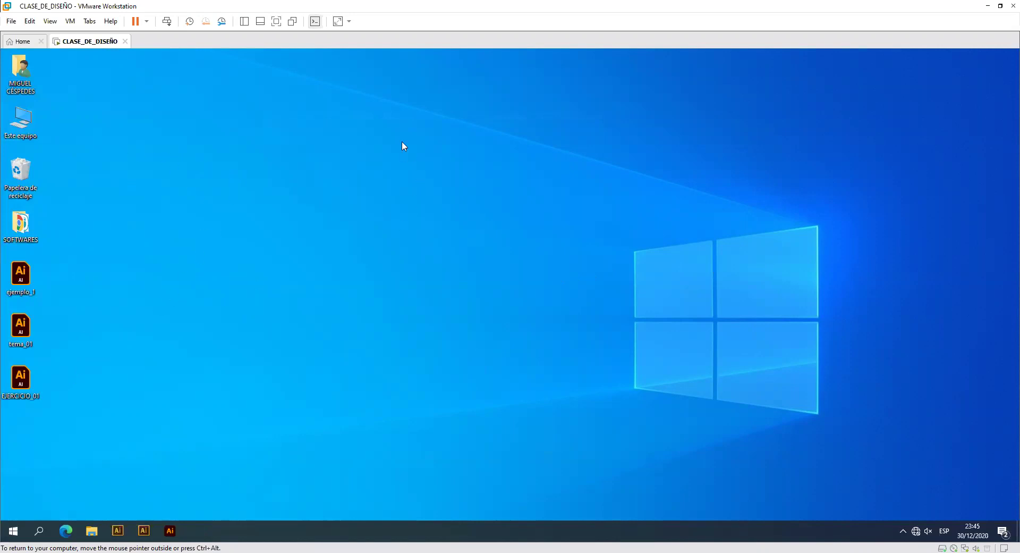
# Enable the Red and Panel de control desktop icons under Personalize > Themes, then close Settings.
pyautogui.rightClick(383, 135)
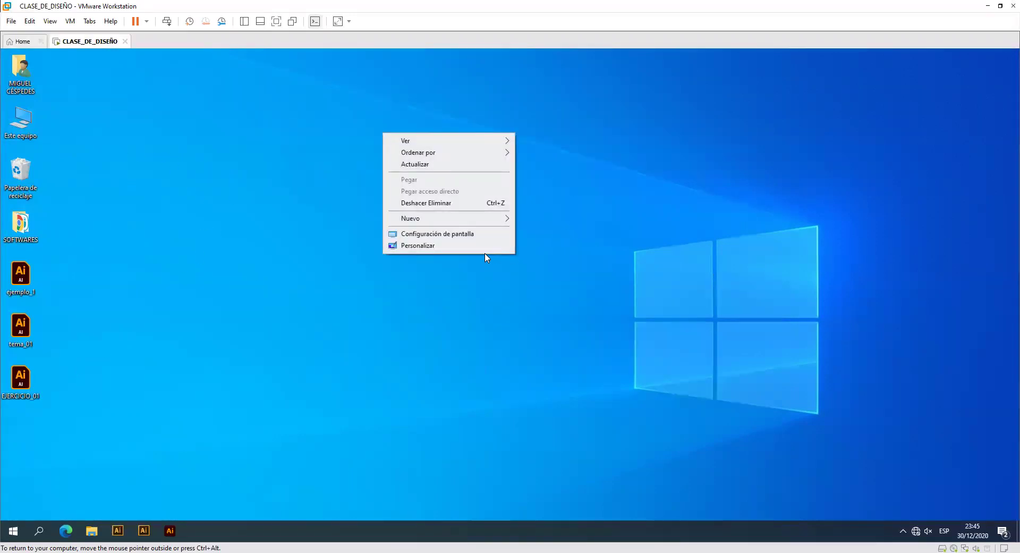
pyautogui.click(448, 245)
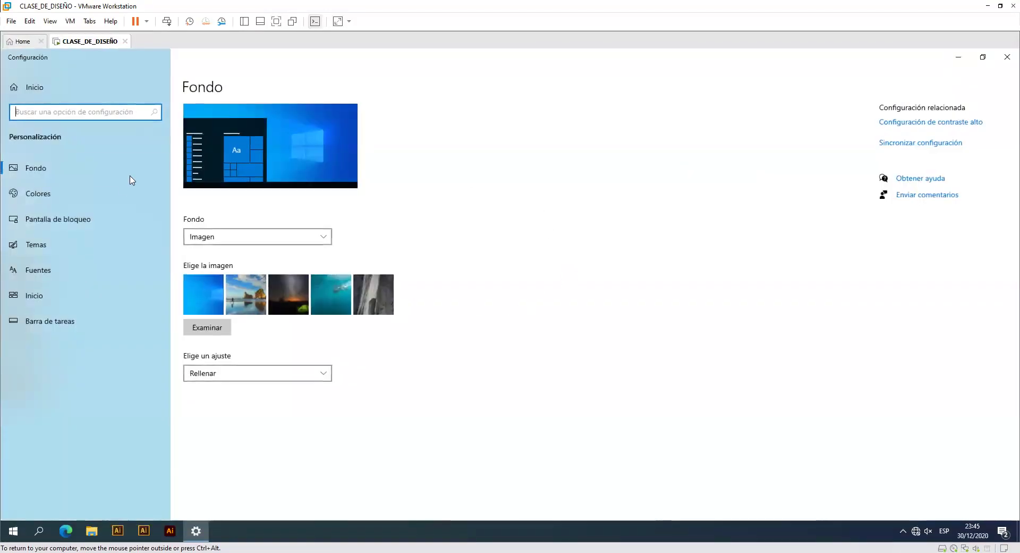
pyautogui.click(85, 244)
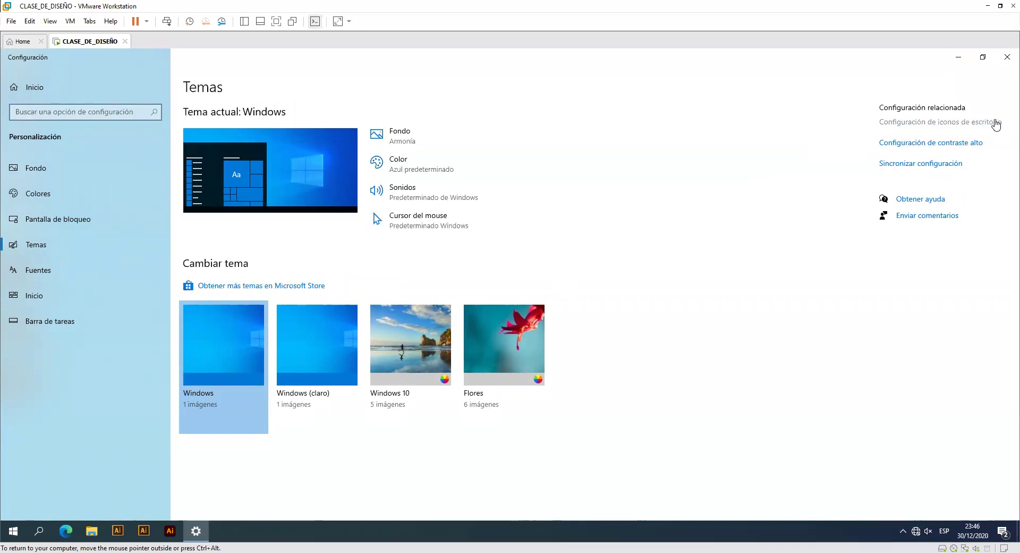
pyautogui.click(996, 123)
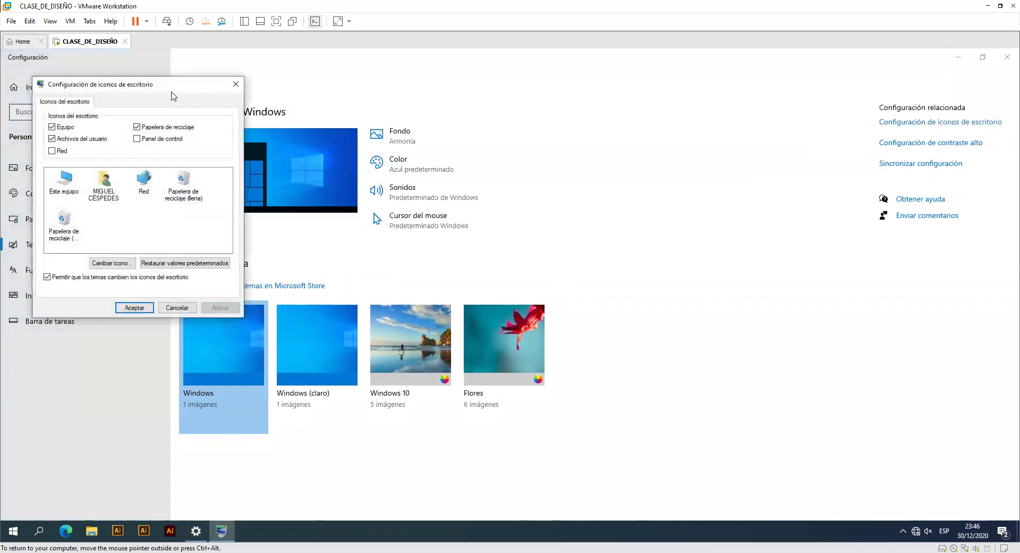
pyautogui.moveTo(171, 92); pyautogui.dragTo(736, 135)
pyautogui.click(626, 193)
pyautogui.click(712, 181)
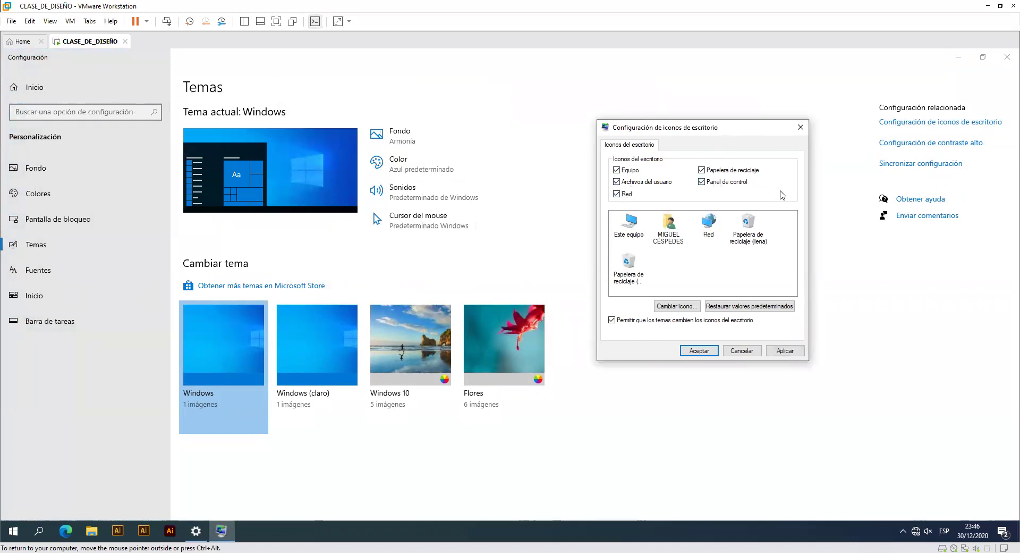
pyautogui.click(708, 352)
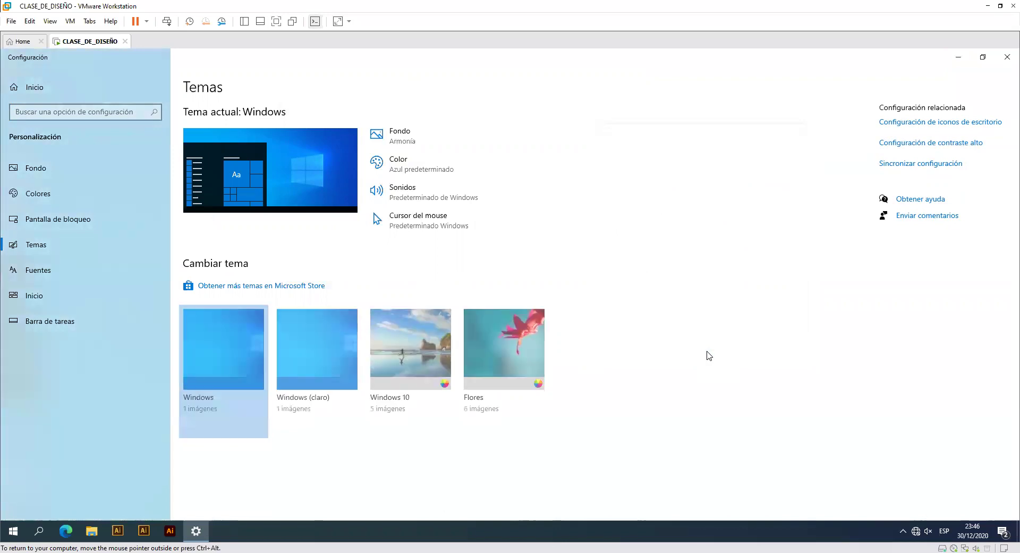
pyautogui.click(1007, 57)
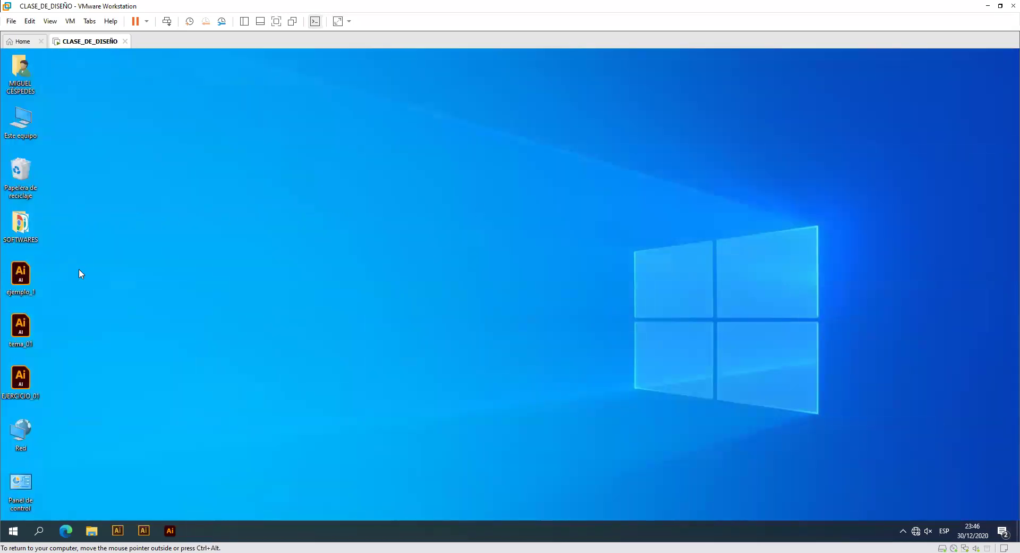
# Move ejemplo_1, tema_01 and EJERCICIO_01 to the right edge, stacking Red, Panel de control, SOFTWARES on the left.
pyautogui.moveTo(76, 263); pyautogui.dragTo(14, 396)
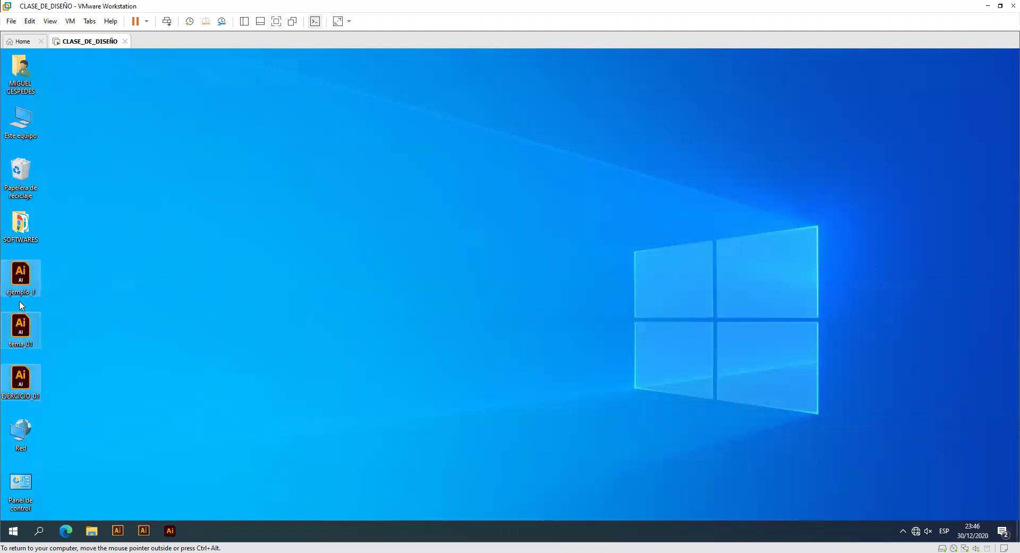
pyautogui.moveTo(21, 274); pyautogui.dragTo(960, 147)
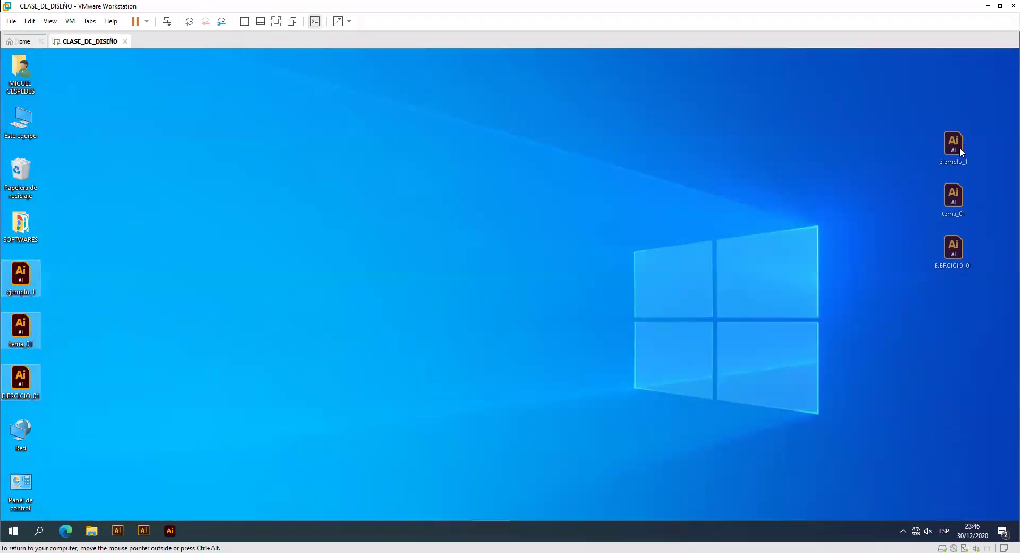
pyautogui.moveTo(84, 378); pyautogui.dragTo(8, 510)
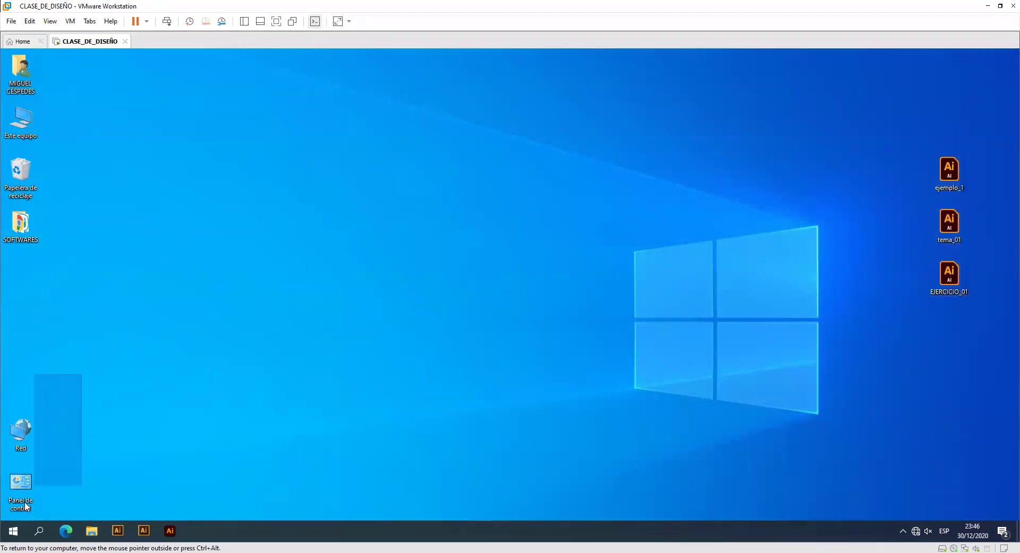
pyautogui.moveTo(21, 226); pyautogui.dragTo(101, 225)
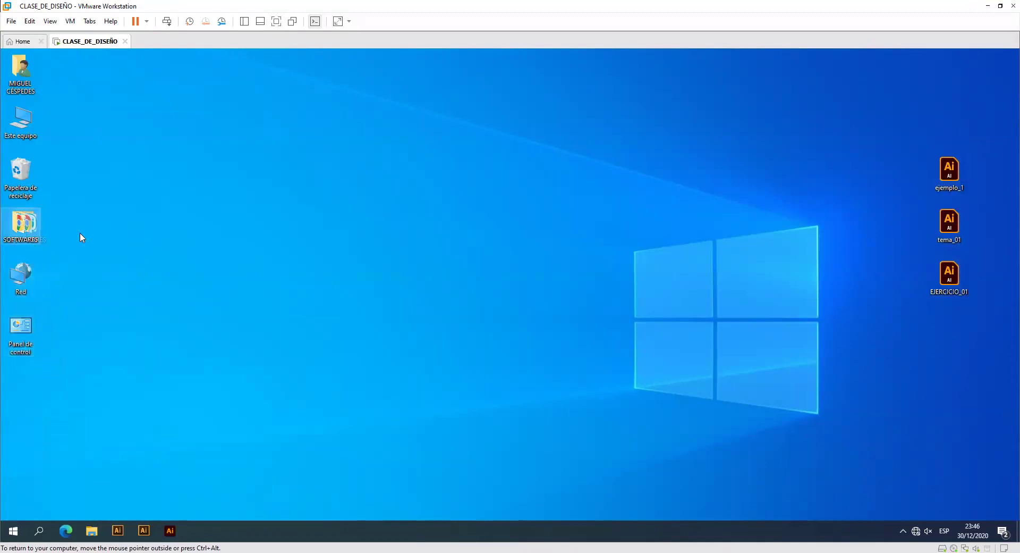
pyautogui.moveTo(4, 372); pyautogui.dragTo(31, 221)
pyautogui.moveTo(101, 223); pyautogui.dragTo(11, 327)
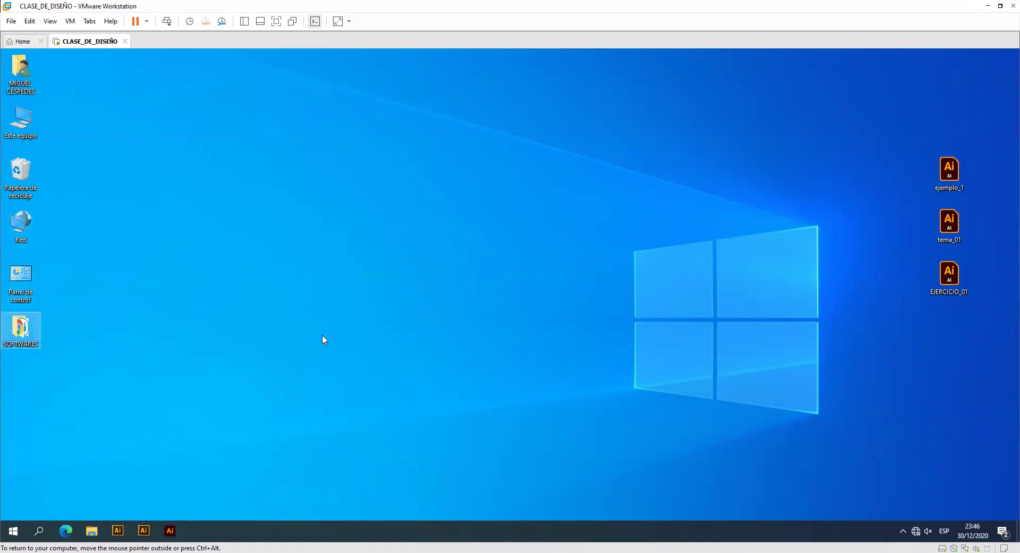
pyautogui.moveTo(906, 146)
pyautogui.mouseDown()
pyautogui.moveTo(961, 303)
pyautogui.moveTo(984, 318)
pyautogui.mouseUp()
pyautogui.click(511, 338)
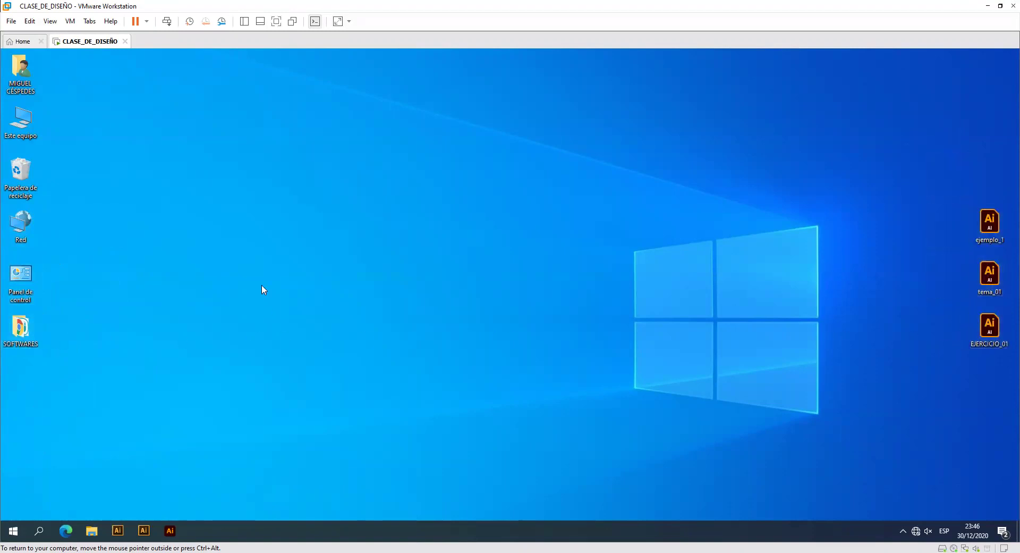
# Enable the disabled Ethernet0 adapter from Red's properties so it connects to Red 3.
pyautogui.rightClick(18, 221)
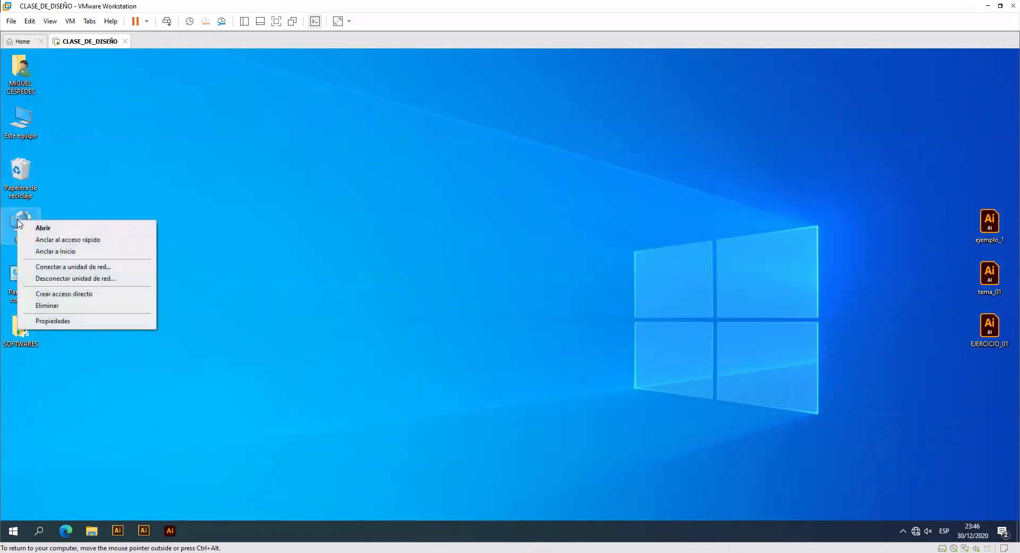
pyautogui.click(103, 321)
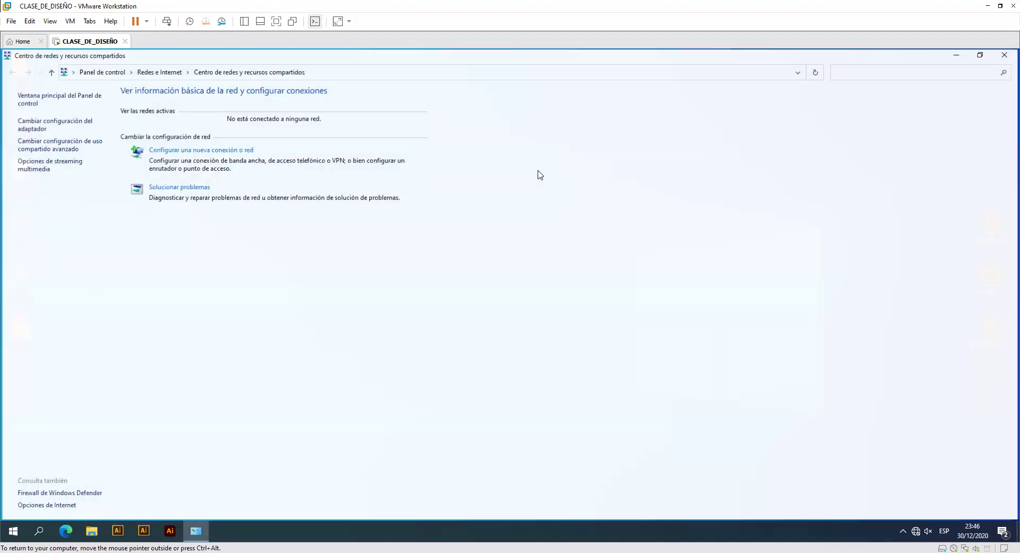
pyautogui.click(85, 124)
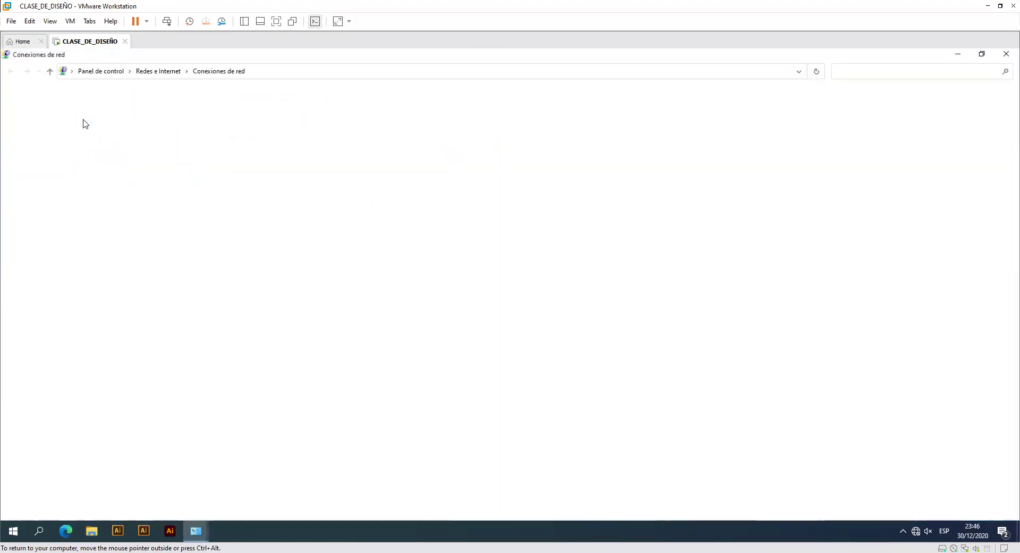
pyautogui.rightClick(50, 122)
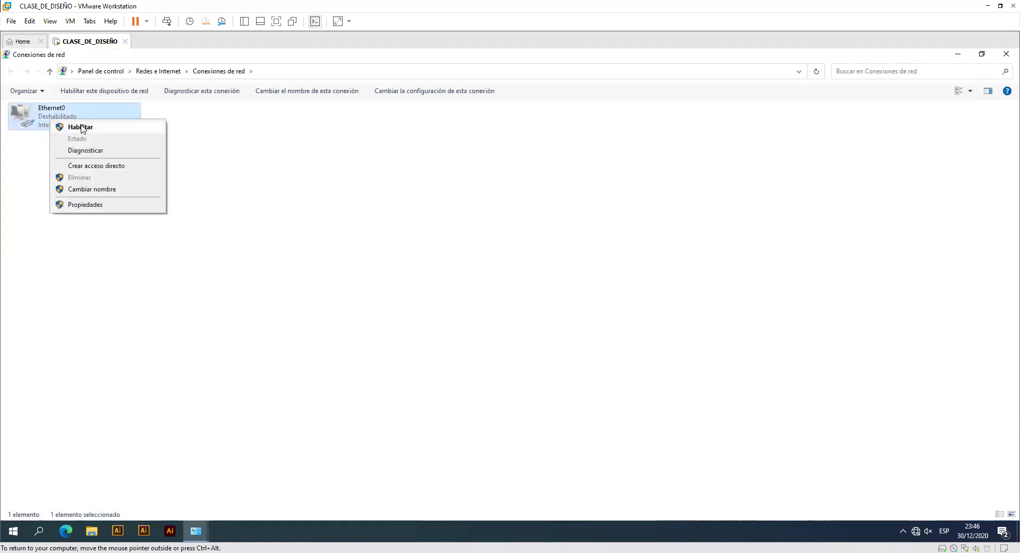
pyautogui.click(80, 127)
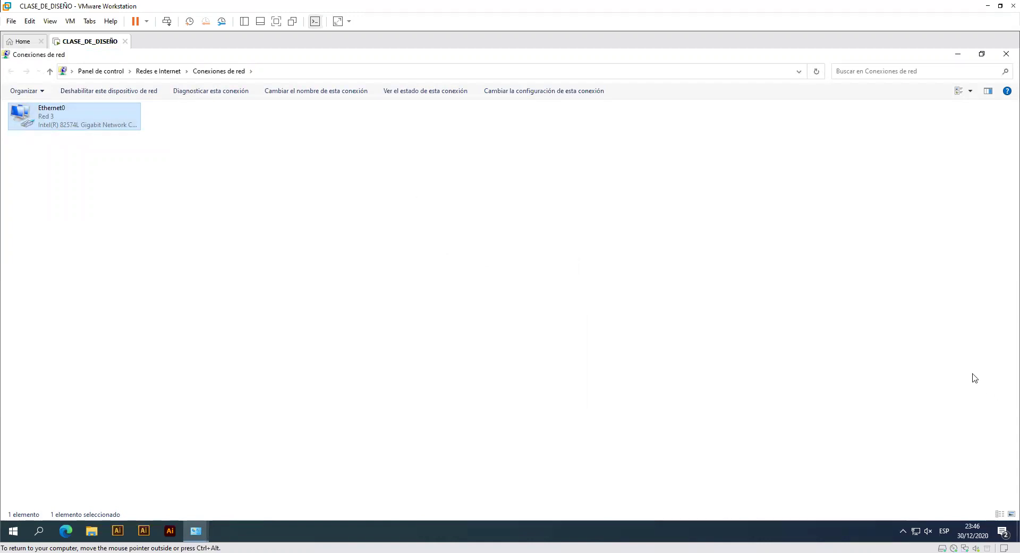
# Close the Network Connections and Network and Sharing Center windows, then refresh the desktop twice.
pyautogui.click(1006, 55)
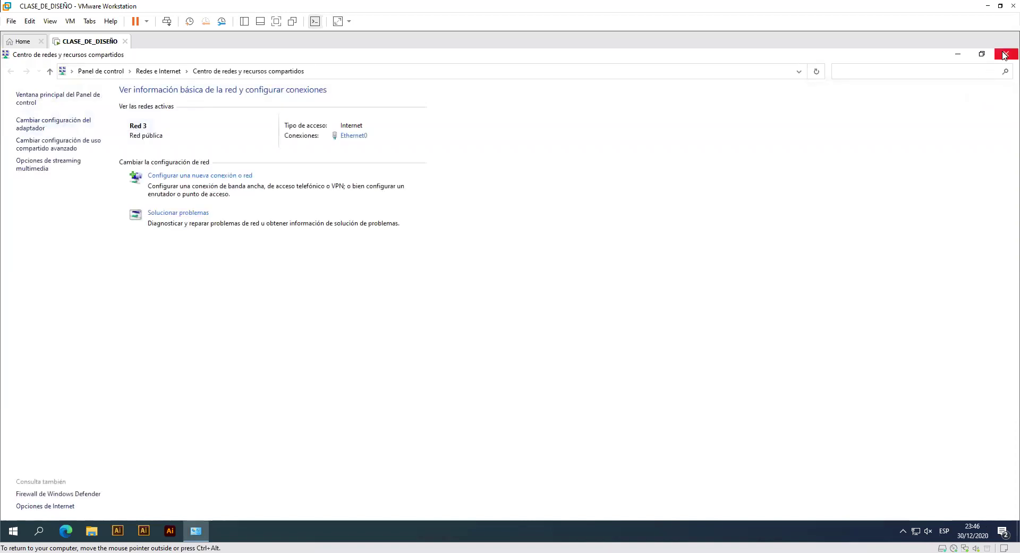
pyautogui.click(1006, 54)
pyautogui.rightClick(282, 132)
pyautogui.click(324, 165)
pyautogui.rightClick(282, 133)
pyautogui.click(339, 166)
# Refresh the desktop with Actualizar and launch Adobe Illustrator from the taskbar.
pyautogui.rightClick(279, 128)
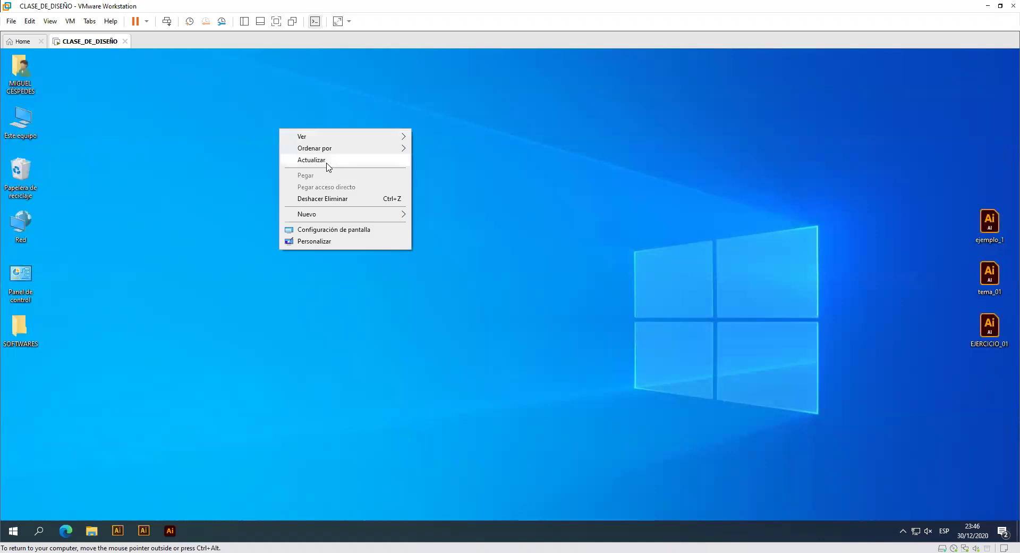
pyautogui.click(332, 162)
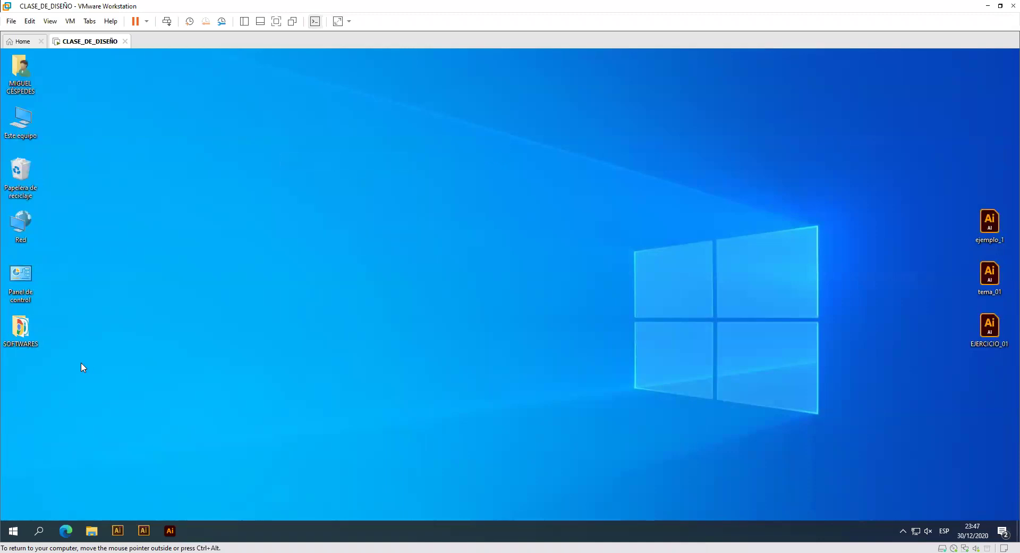
pyautogui.click(121, 527)
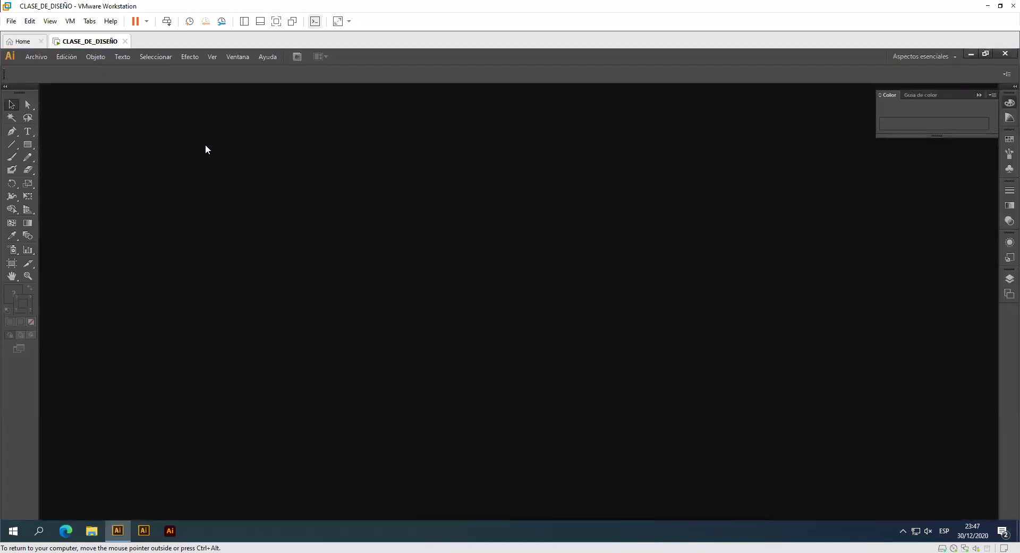
# Create a new blank A4 document (210 × 297 mm) via Archivo > Nuevo.
pyautogui.click(36, 56)
pyautogui.click(43, 70)
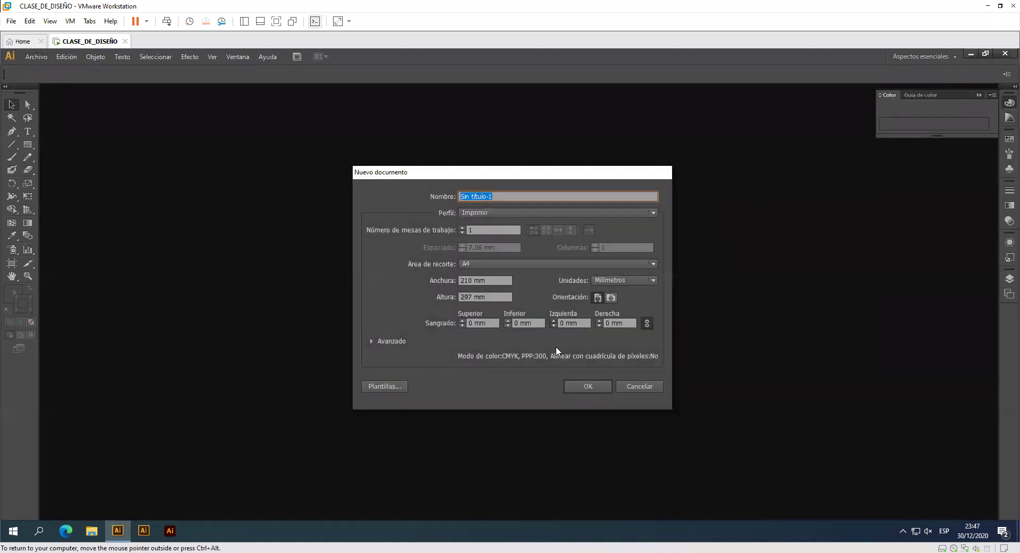
pyautogui.click(586, 386)
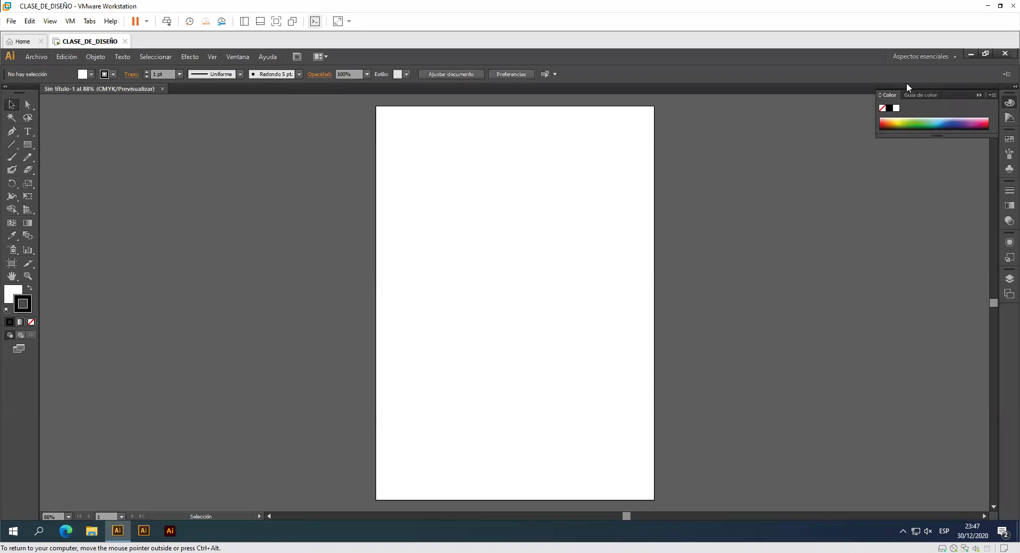
# Close this Illustrator window and launch the other Illustrator version from the taskbar.
pyautogui.click(971, 55)
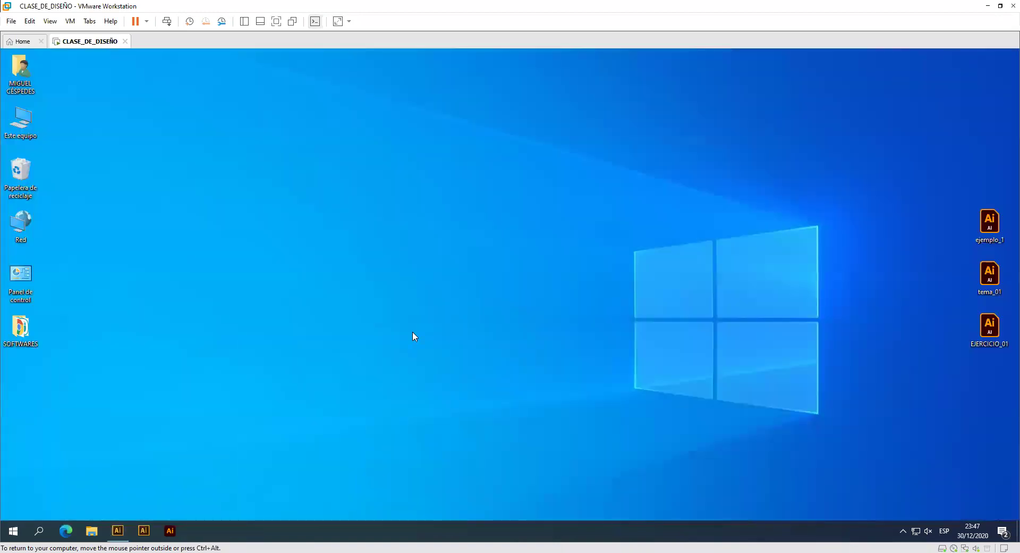
pyautogui.click(145, 530)
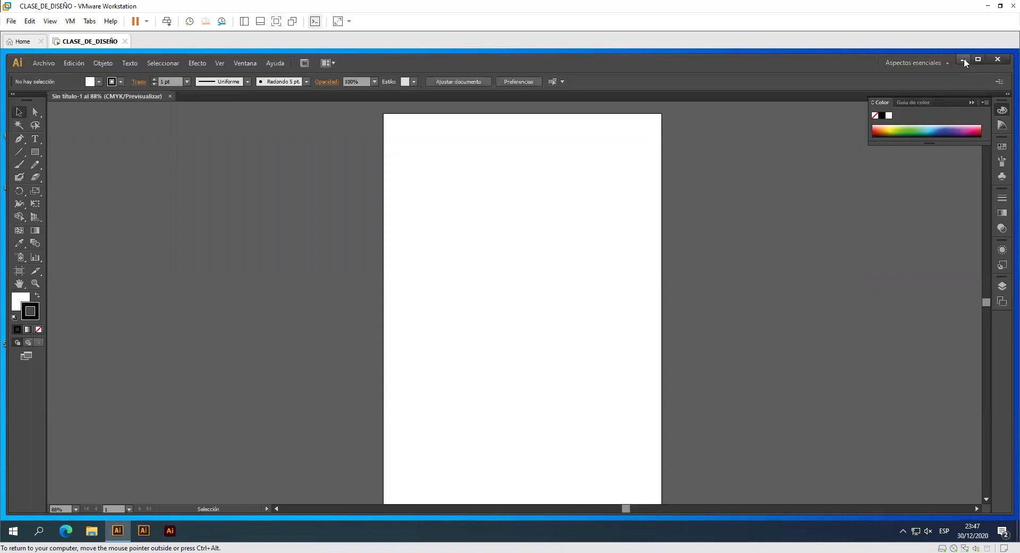
pyautogui.click(998, 62)
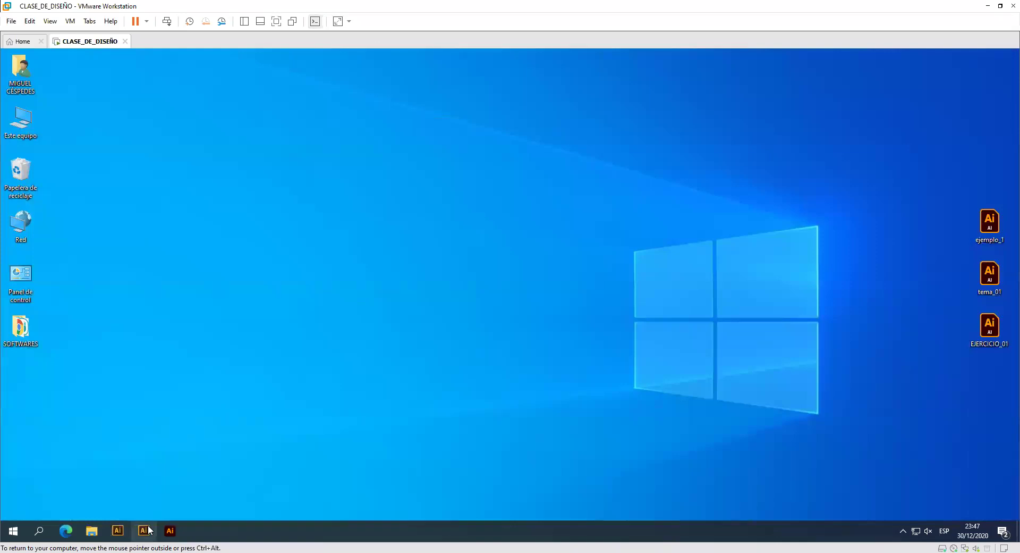
pyautogui.click(148, 530)
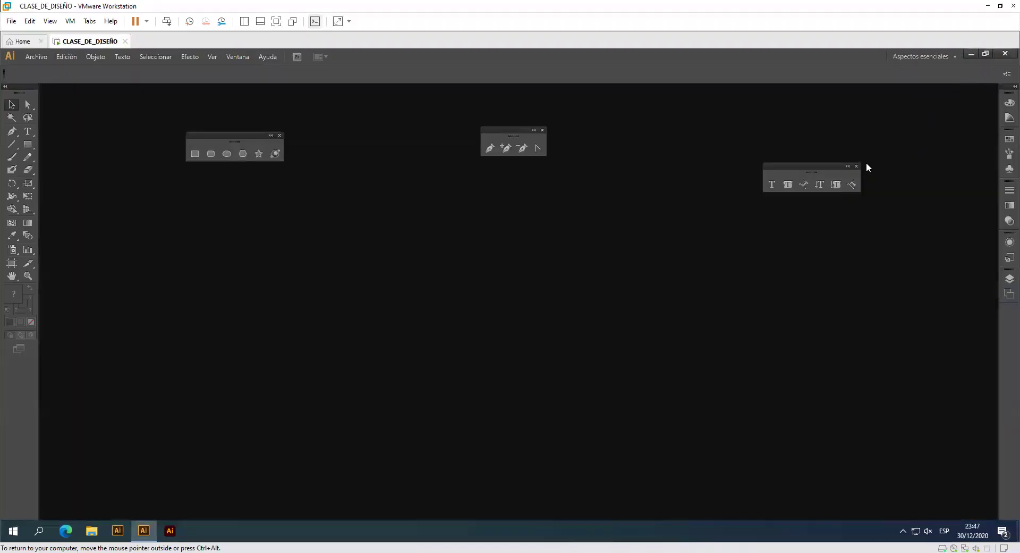
# Close the floating type, pen and shape tool panels, then quit Illustrator.
pyautogui.click(856, 166)
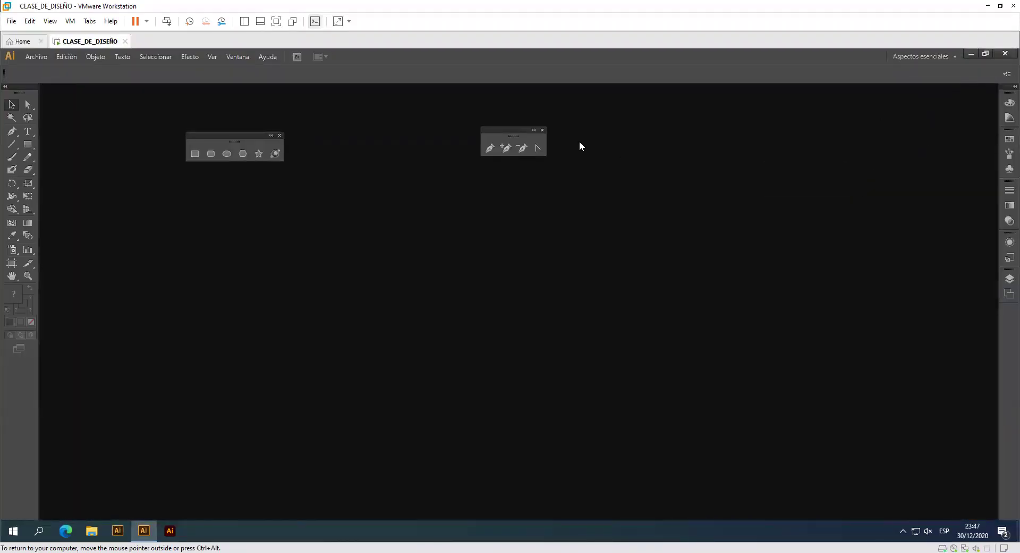
pyautogui.click(541, 132)
pyautogui.click(279, 136)
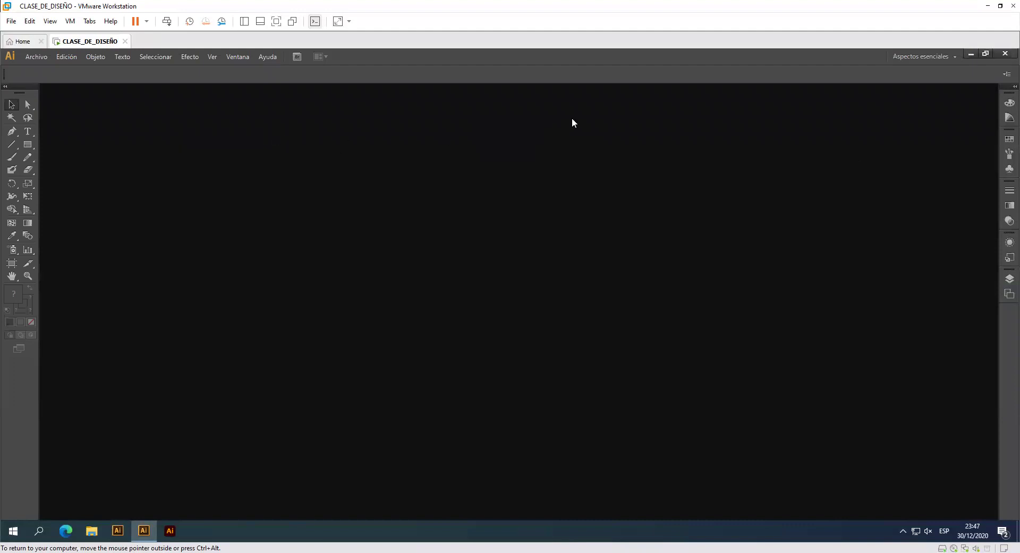
pyautogui.click(1005, 56)
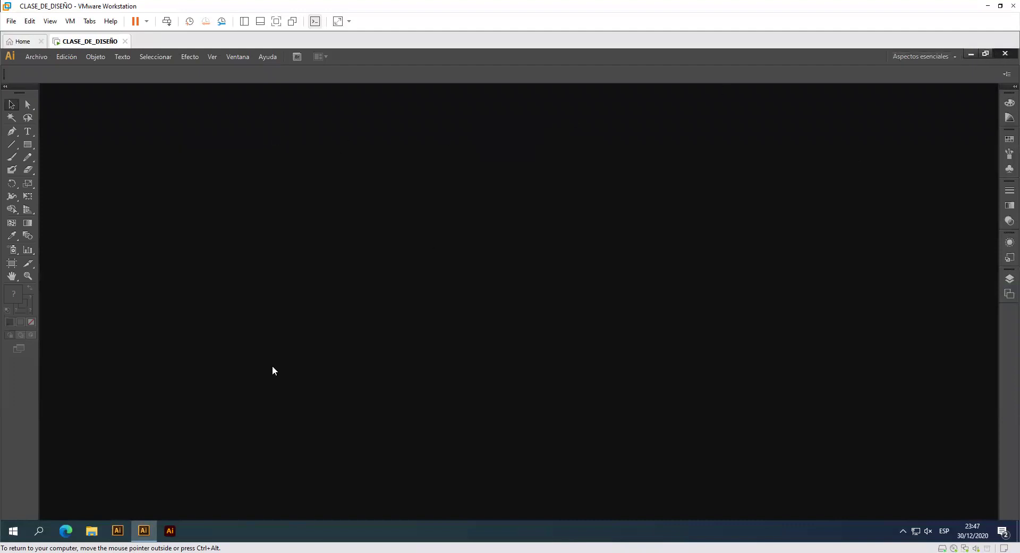
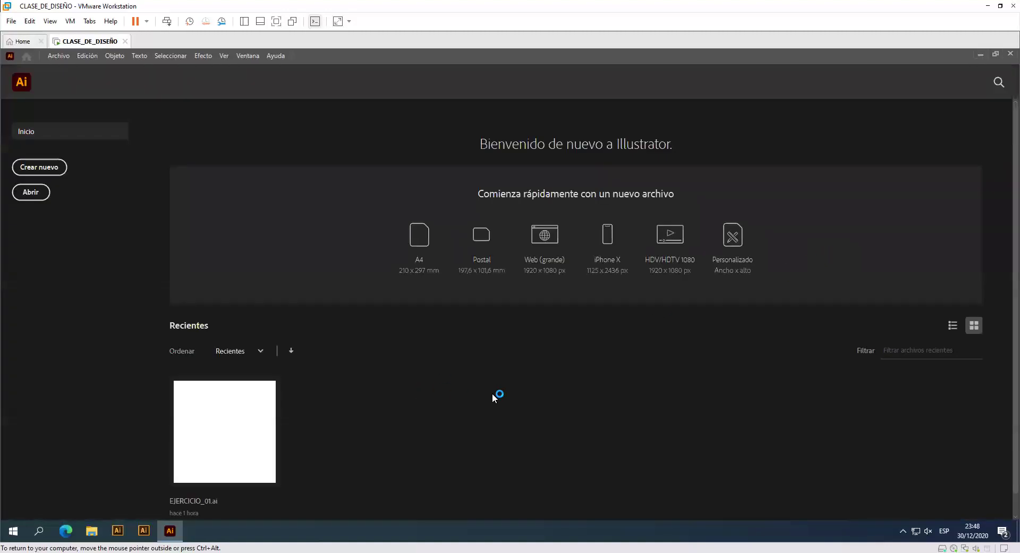
# Create a new blank A4 document from the start screen presets.
pyautogui.scroll(-1, 563, 364)
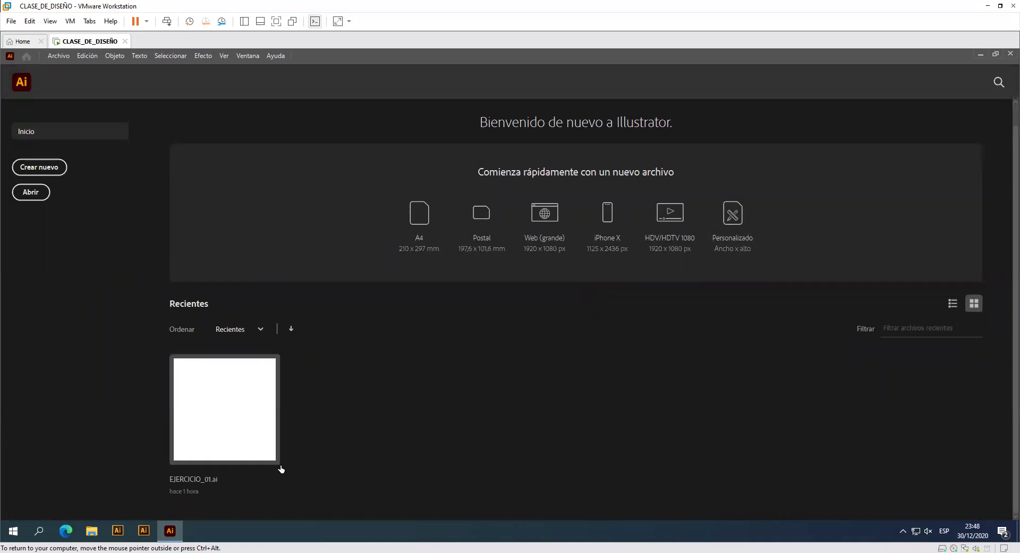
pyautogui.scroll(1, 371, 435)
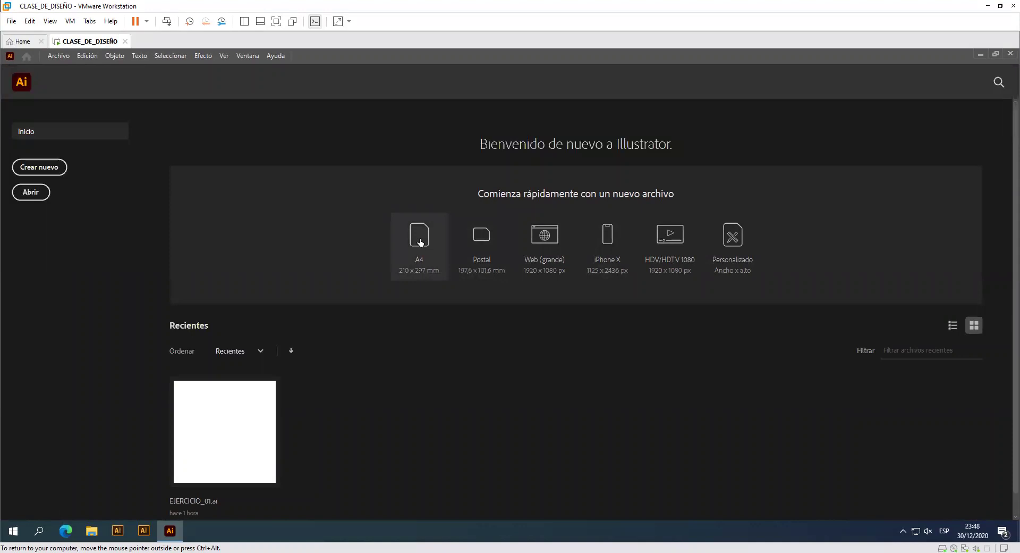
pyautogui.click(420, 243)
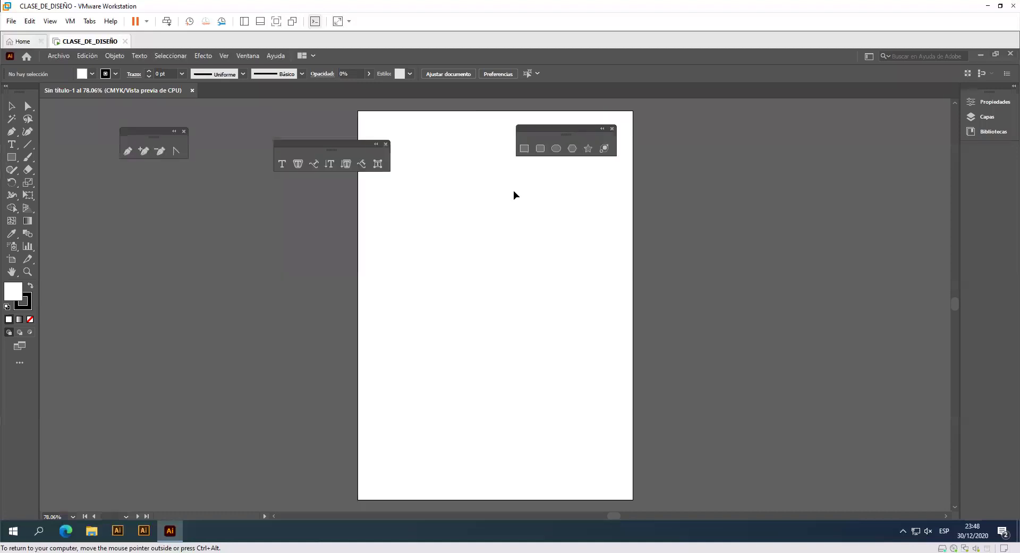
# Close the floating shape, type and pen tool panels over the canvas.
pyautogui.click(613, 128)
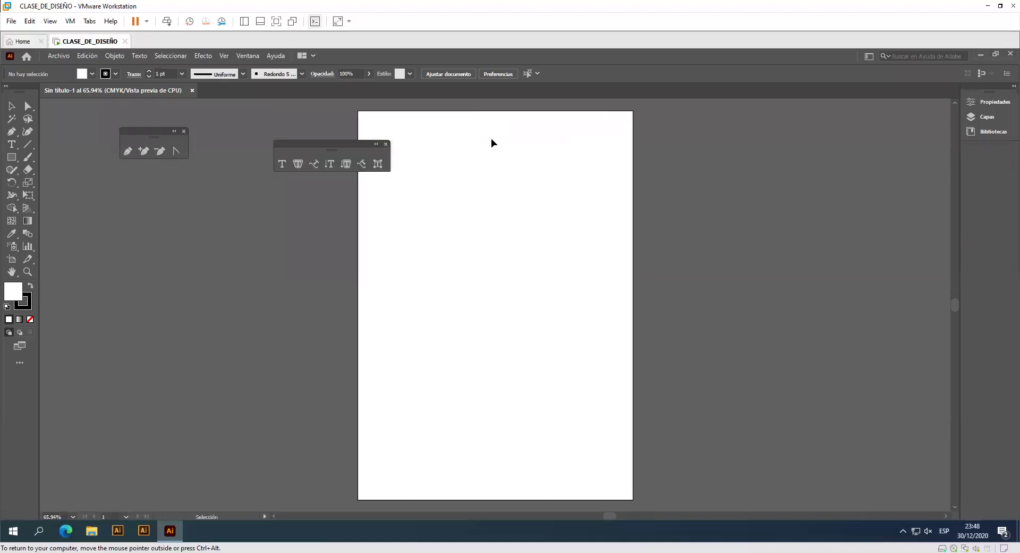
pyautogui.click(387, 144)
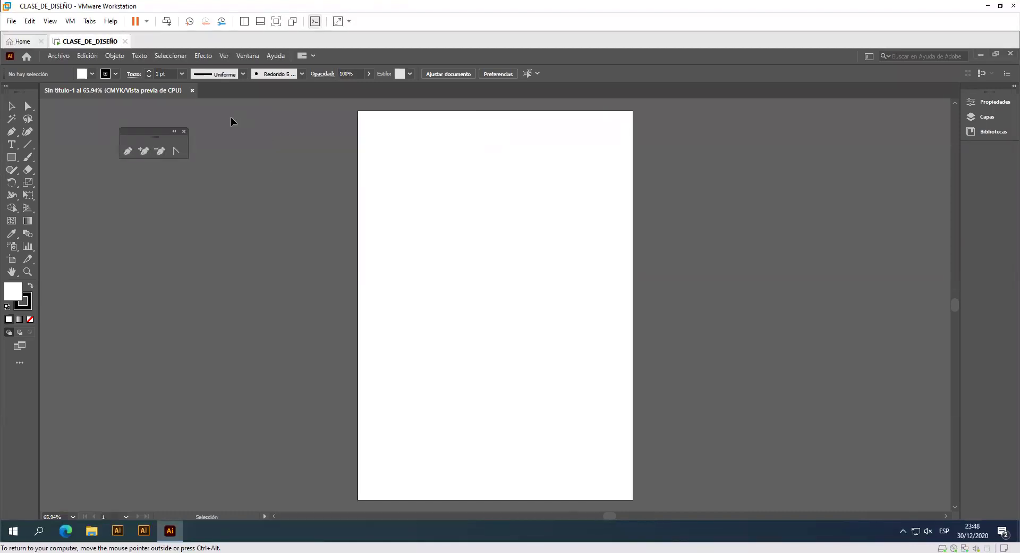
pyautogui.click(184, 133)
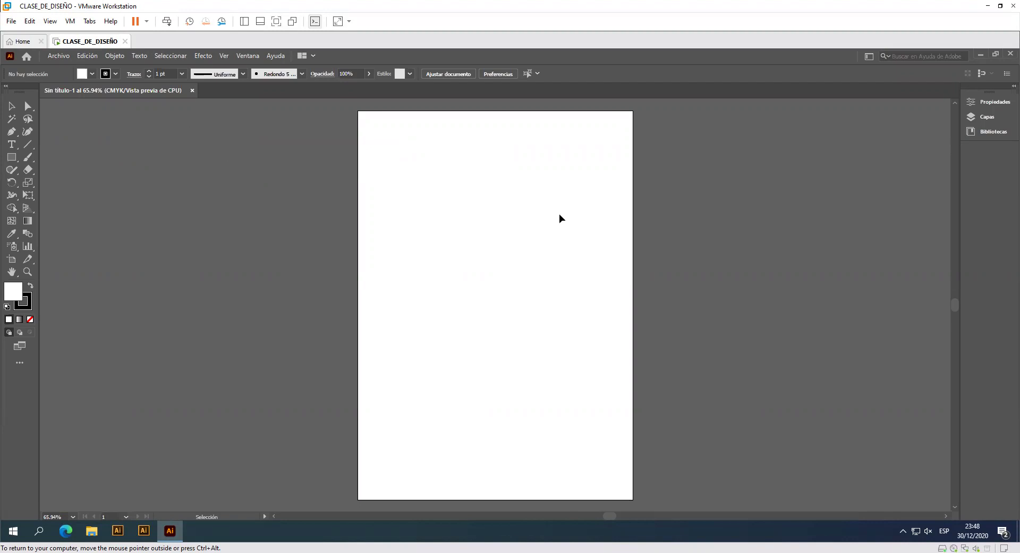
pyautogui.scroll(1, 555, 281)
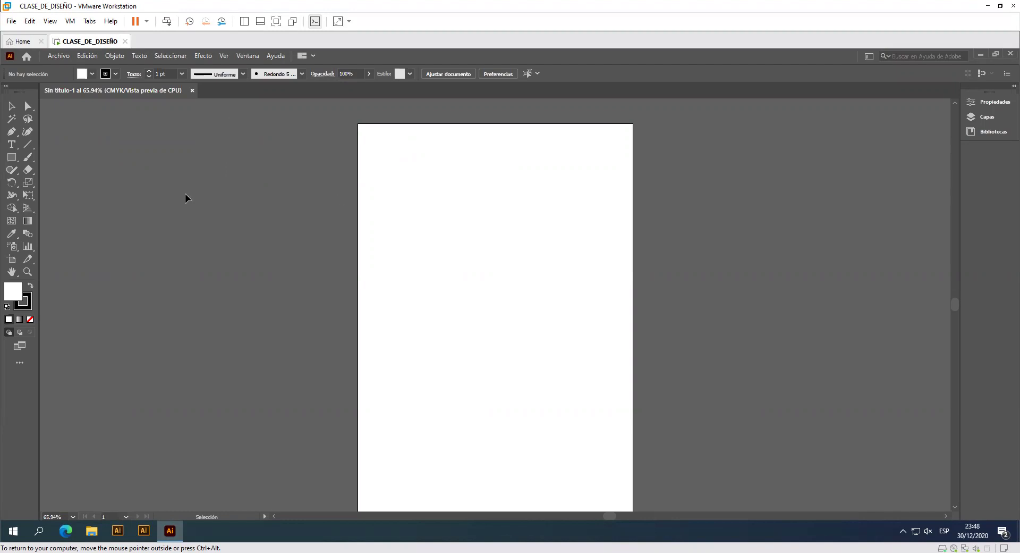
# In the Interfaz de usuario preferences, try the Brillo swatches, then settle on Medio claro and confirm.
pyautogui.click(88, 56)
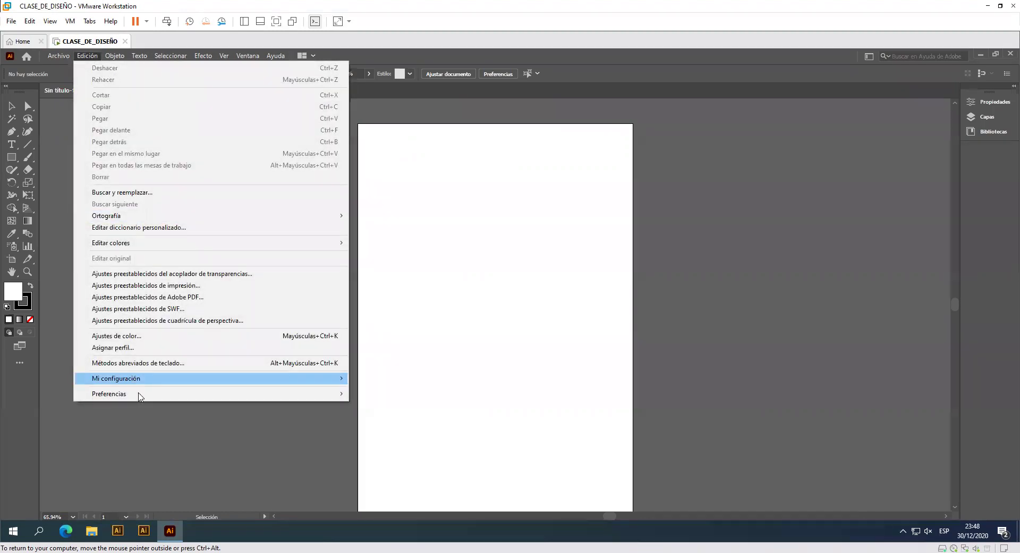
pyautogui.moveTo(207, 394)
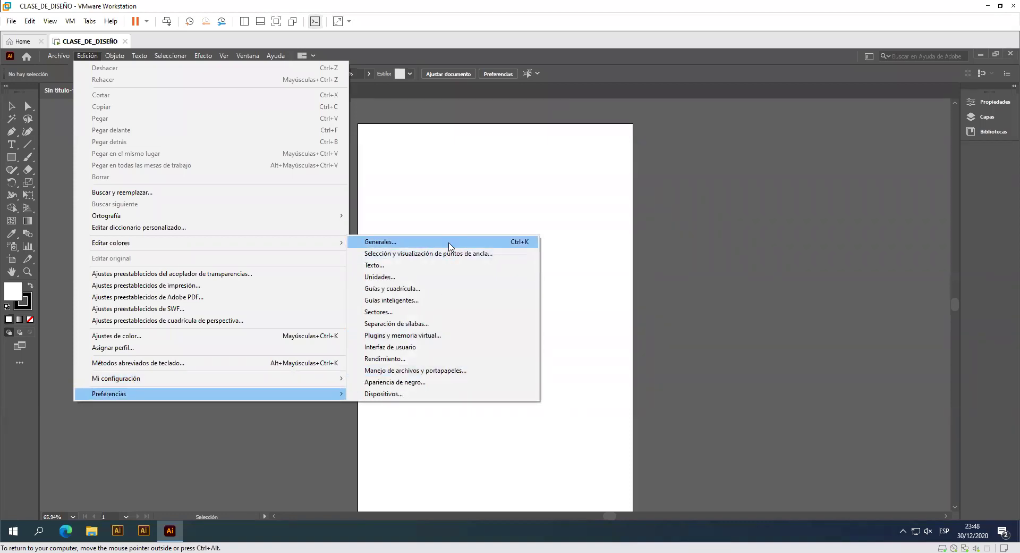
pyautogui.click(449, 244)
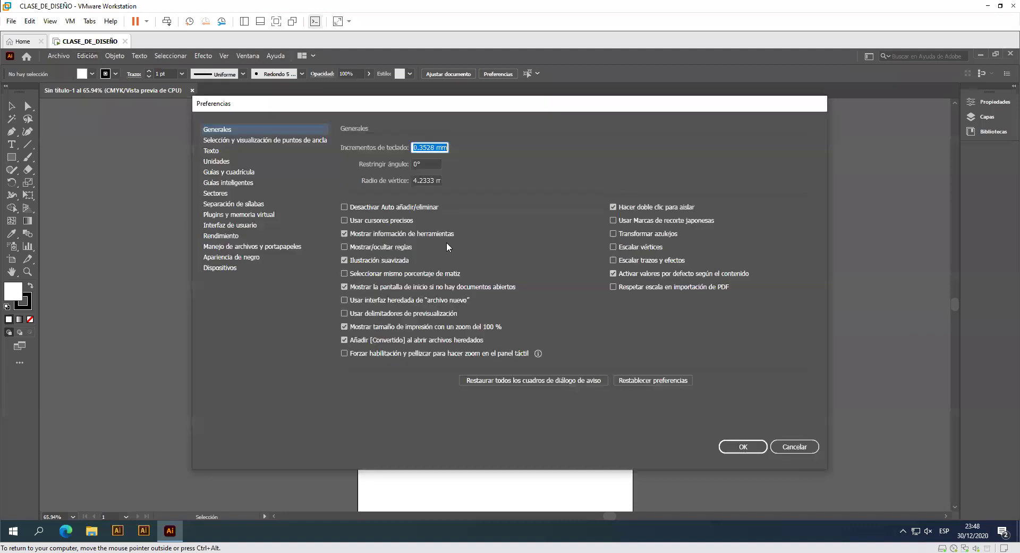
pyautogui.moveTo(516, 108); pyautogui.dragTo(435, 132)
pyautogui.click(174, 249)
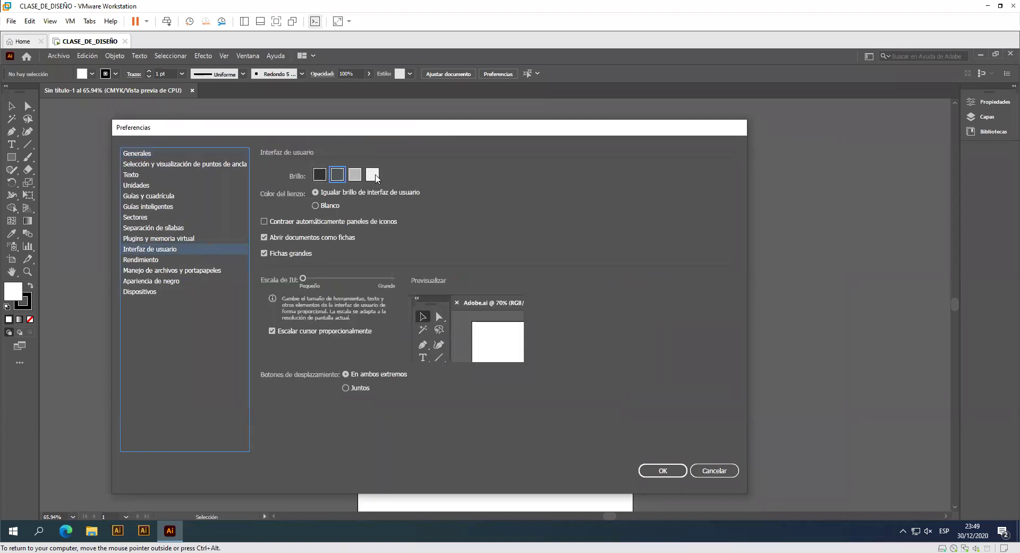
pyautogui.click(376, 177)
pyautogui.moveTo(497, 133); pyautogui.dragTo(517, 146)
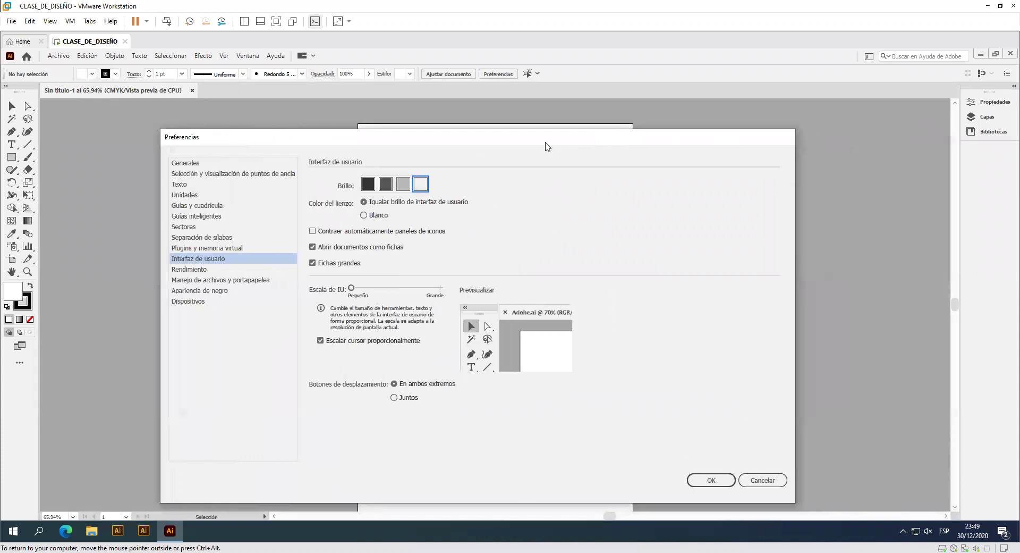
pyautogui.click(374, 184)
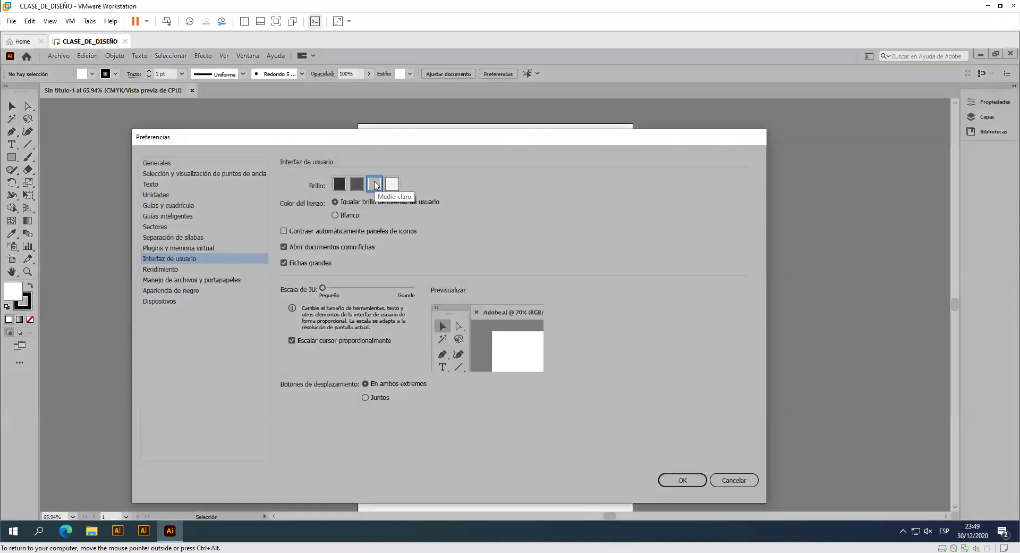
pyautogui.click(356, 184)
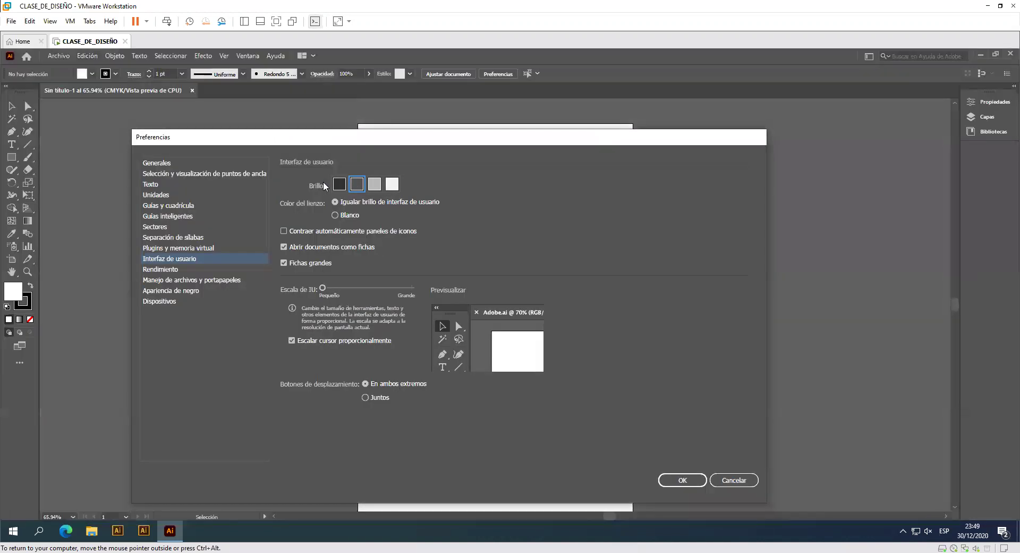
pyautogui.click(339, 185)
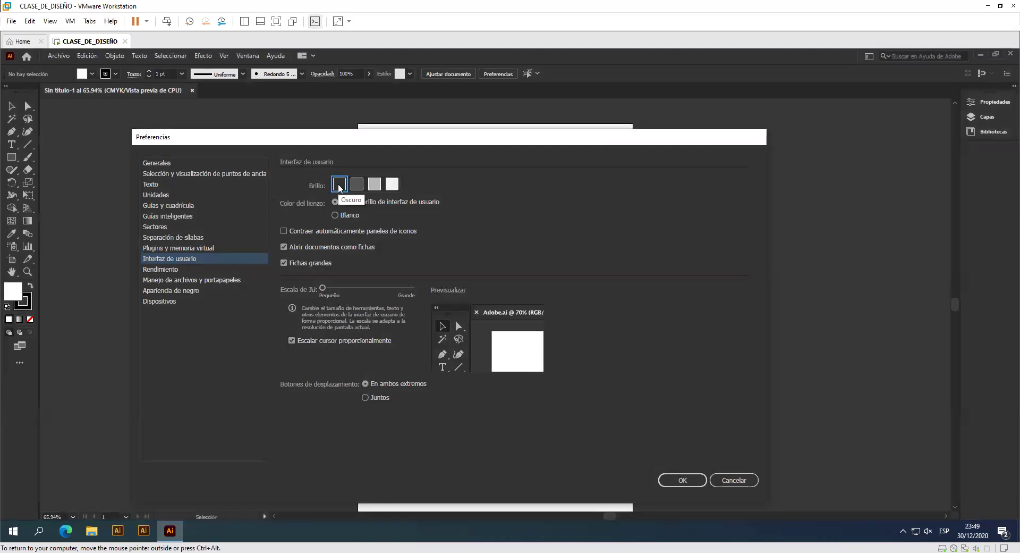
pyautogui.click(357, 184)
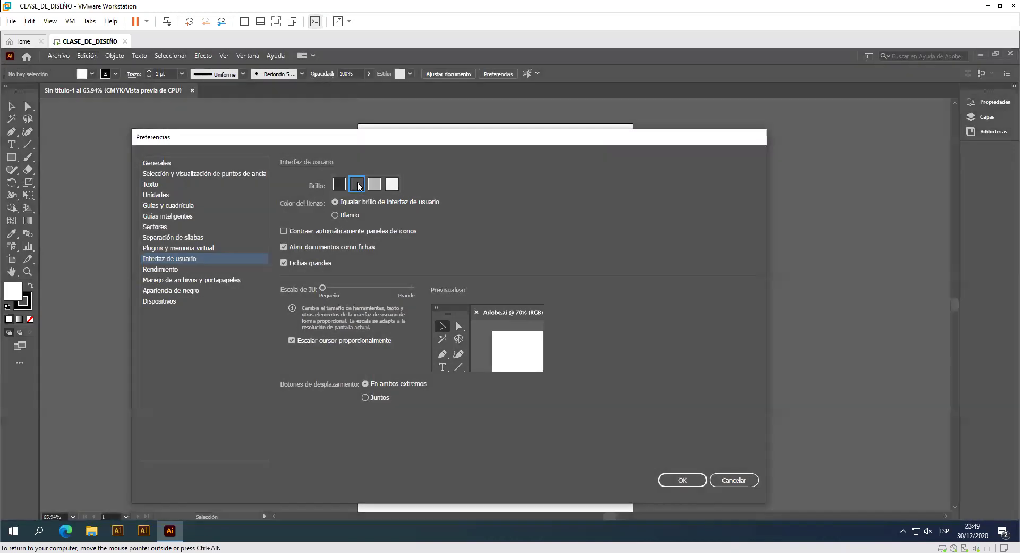
pyautogui.click(375, 184)
pyautogui.click(683, 480)
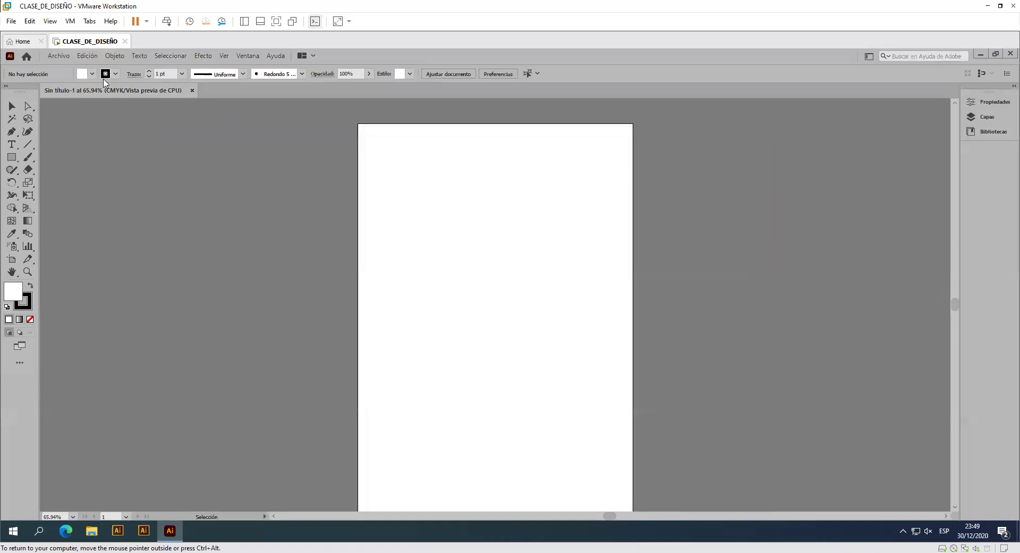
# Set the interface Brillo back to the Medio oscuro swatch.
pyautogui.click(87, 56)
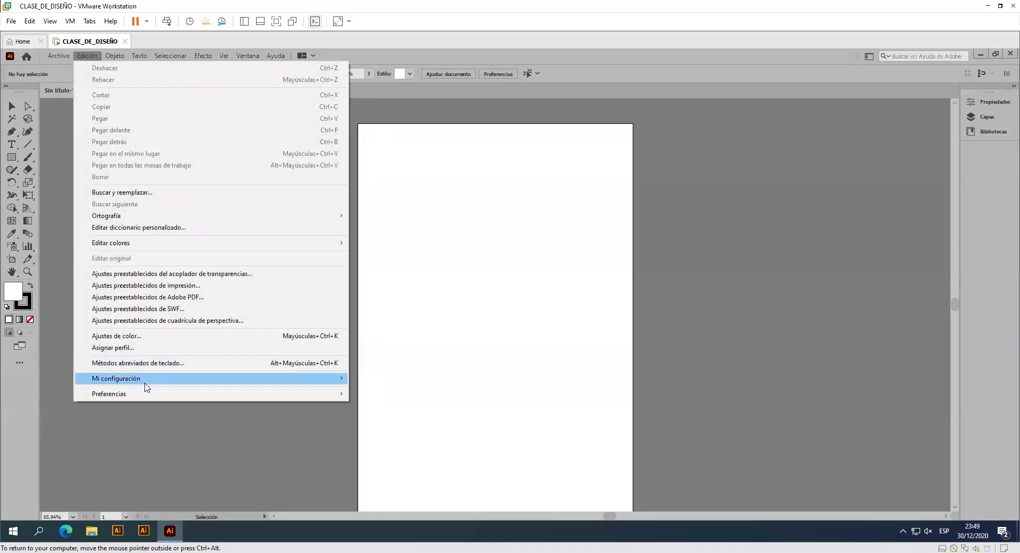
pyautogui.moveTo(109, 394)
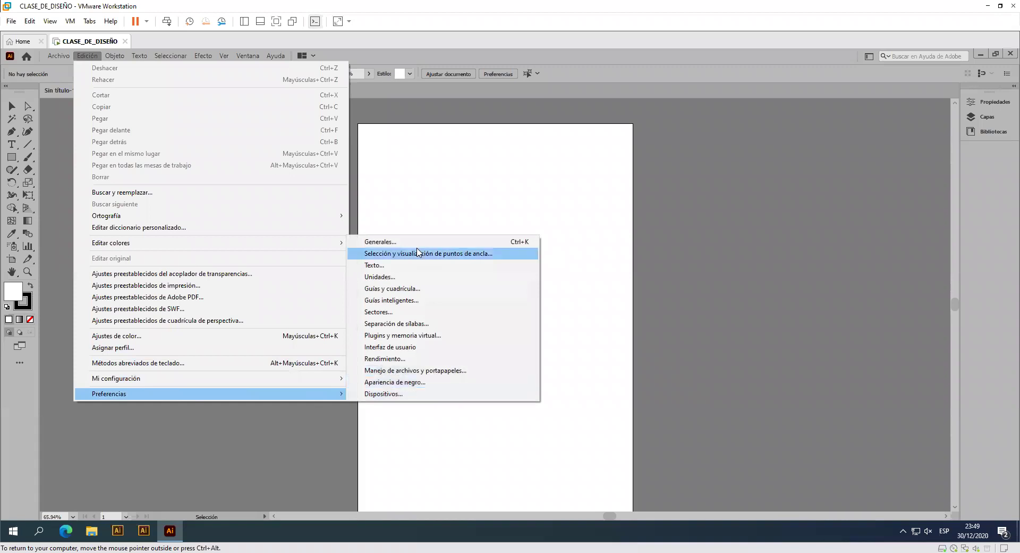
pyautogui.click(417, 241)
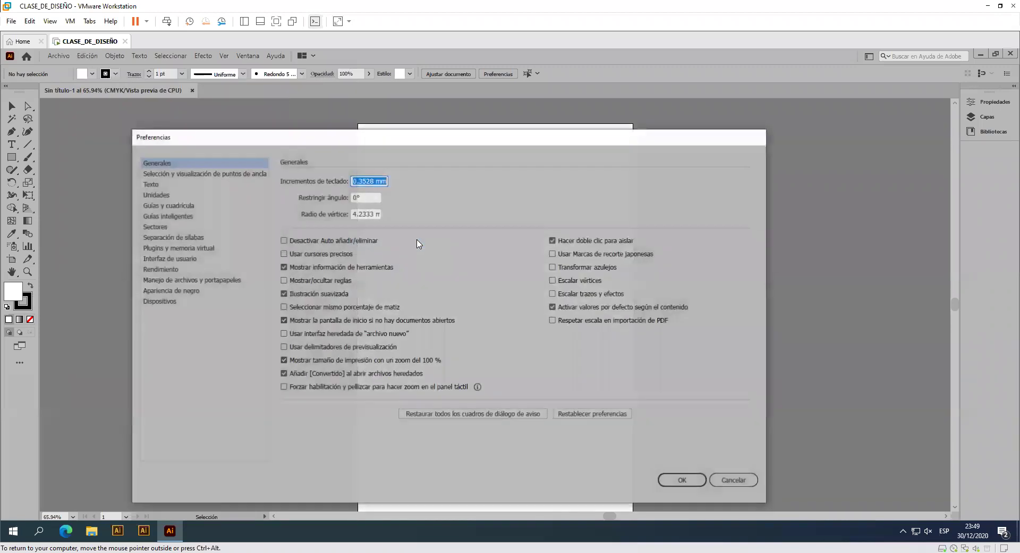
pyautogui.click(179, 259)
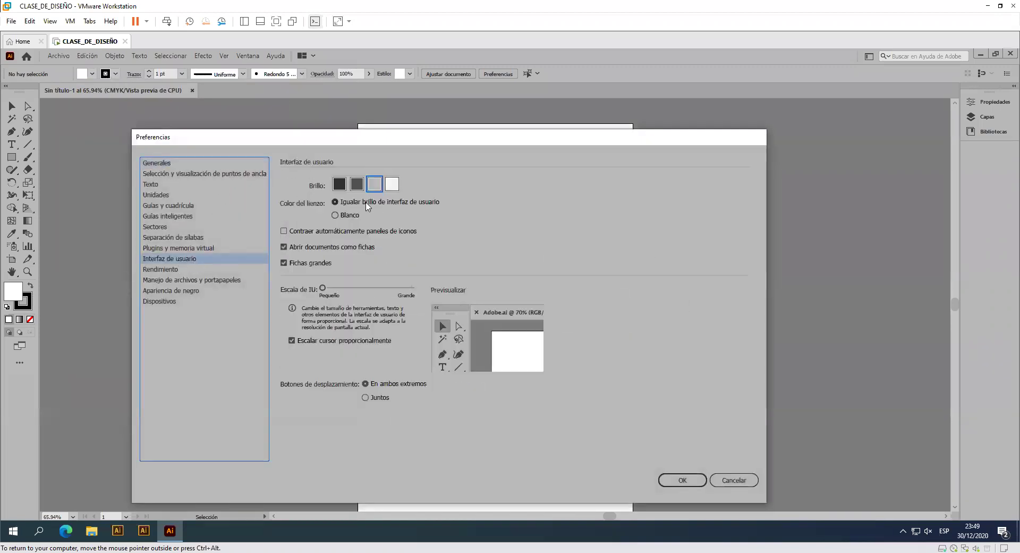
pyautogui.click(358, 184)
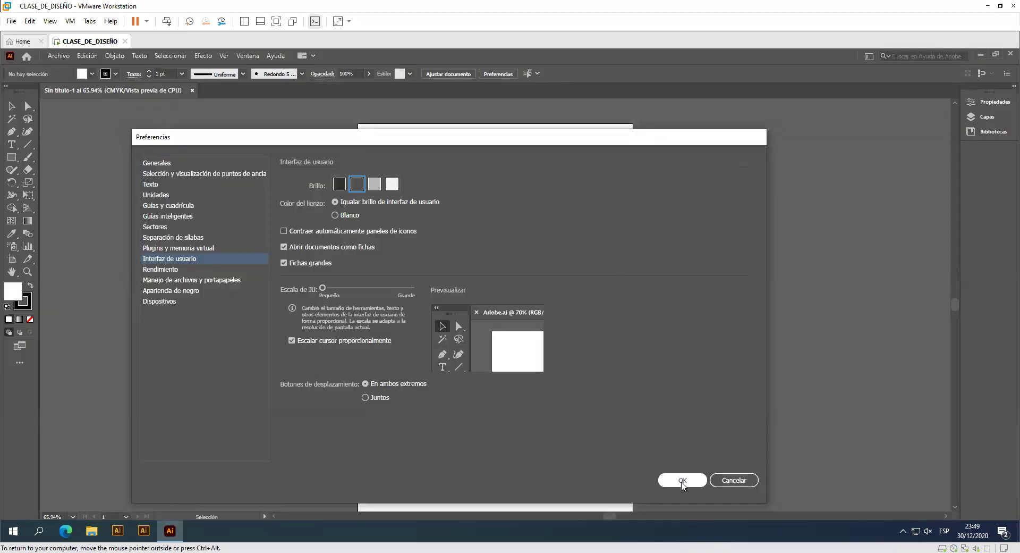
# Restore all warning dialogs, reset preferences to defaults, and restart Illustrator now.
pyautogui.click(166, 162)
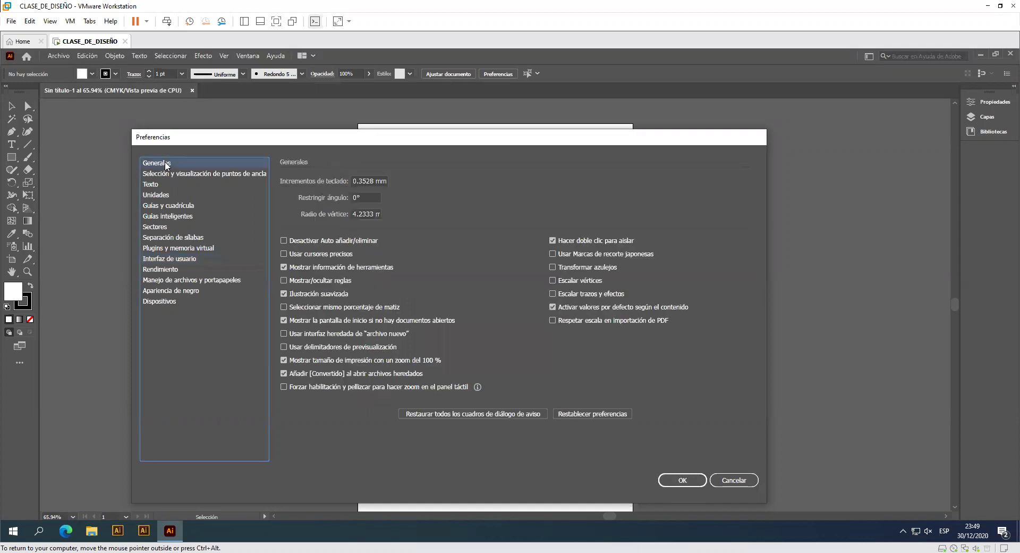
pyautogui.click(478, 415)
pyautogui.click(502, 340)
pyautogui.click(580, 413)
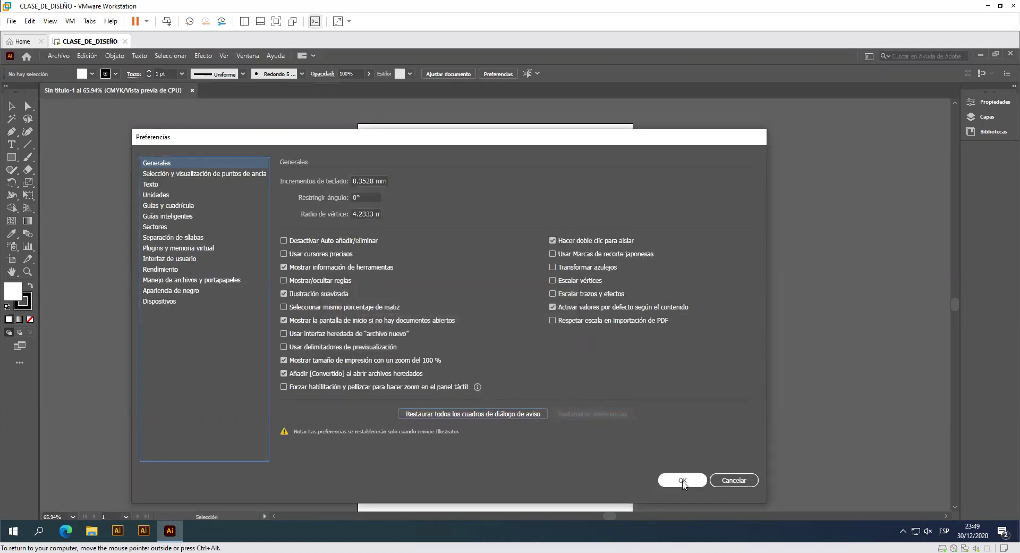
pyautogui.click(685, 481)
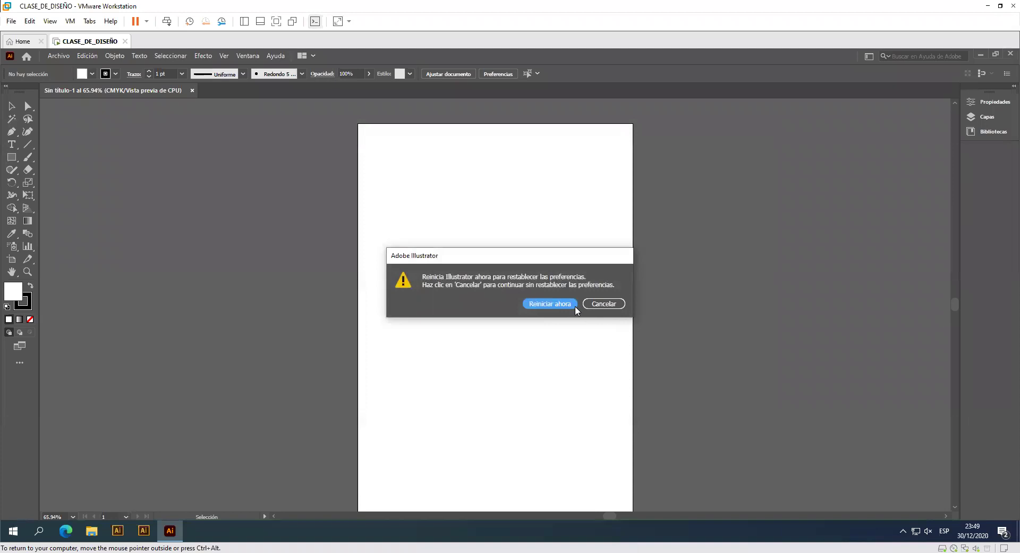
pyautogui.click(558, 302)
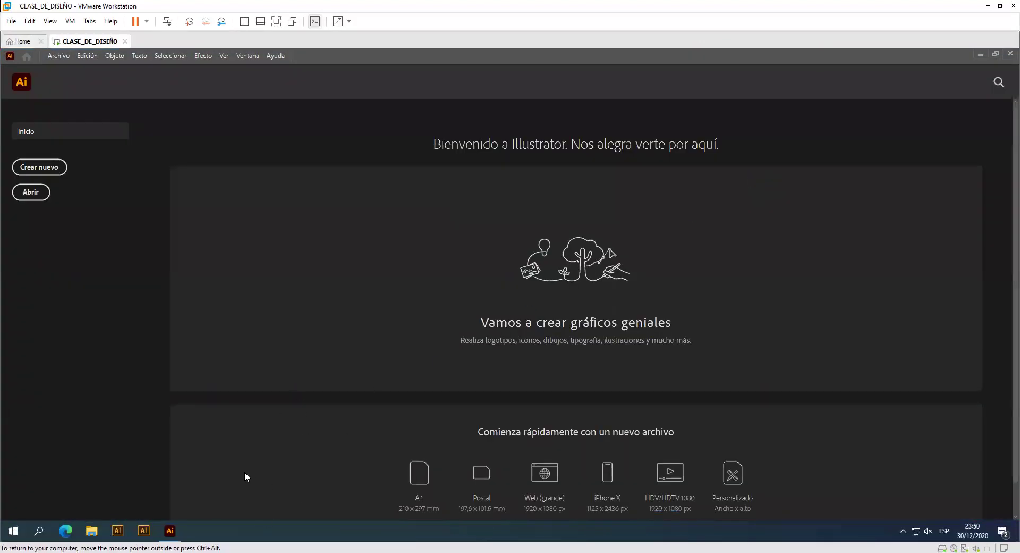
# Scroll through the relaunched Illustrator welcome Home screen.
pyautogui.scroll(-1, 245, 430)
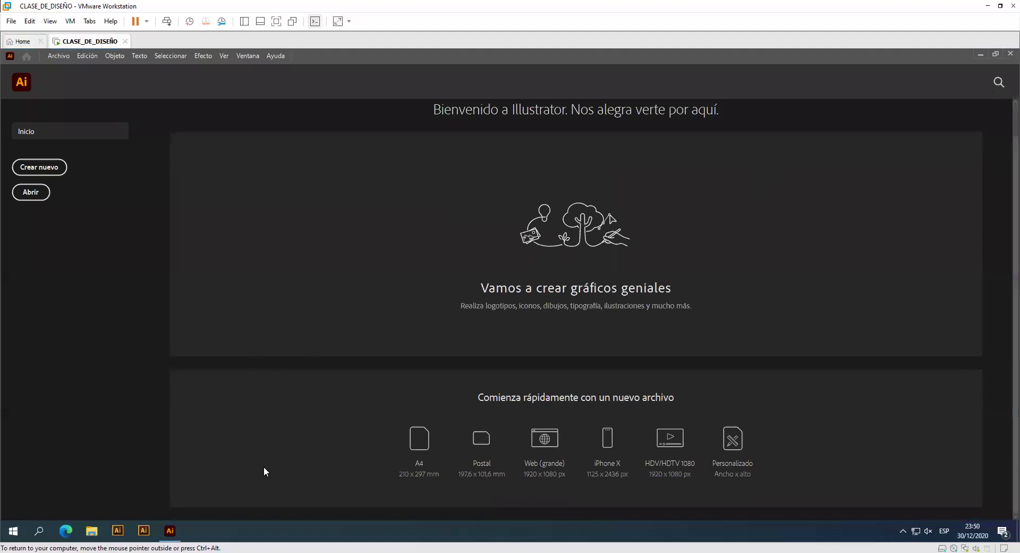
pyautogui.scroll(1, 257, 455)
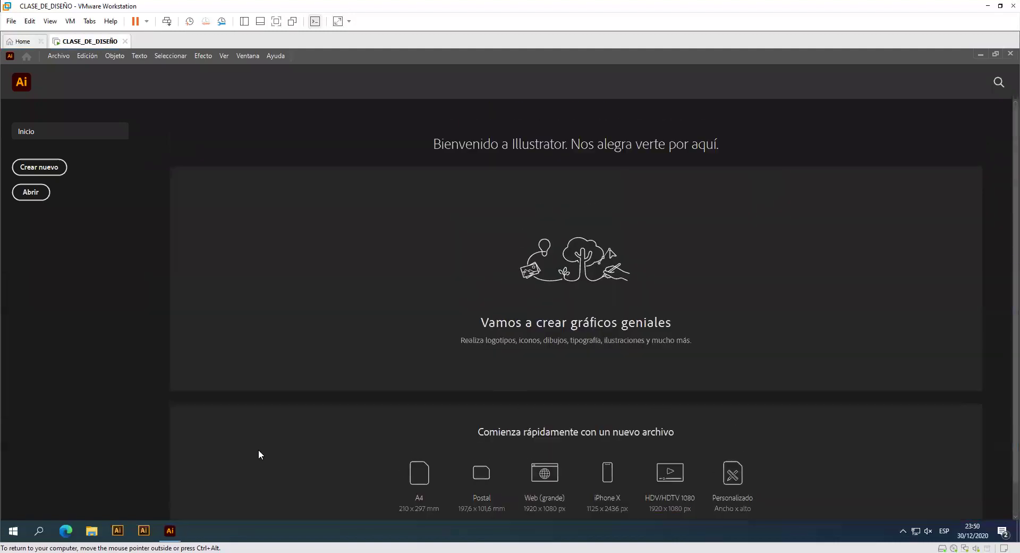
# Create a new A4 document with units changed from Milímetros to Centímetros.
pyautogui.click(45, 166)
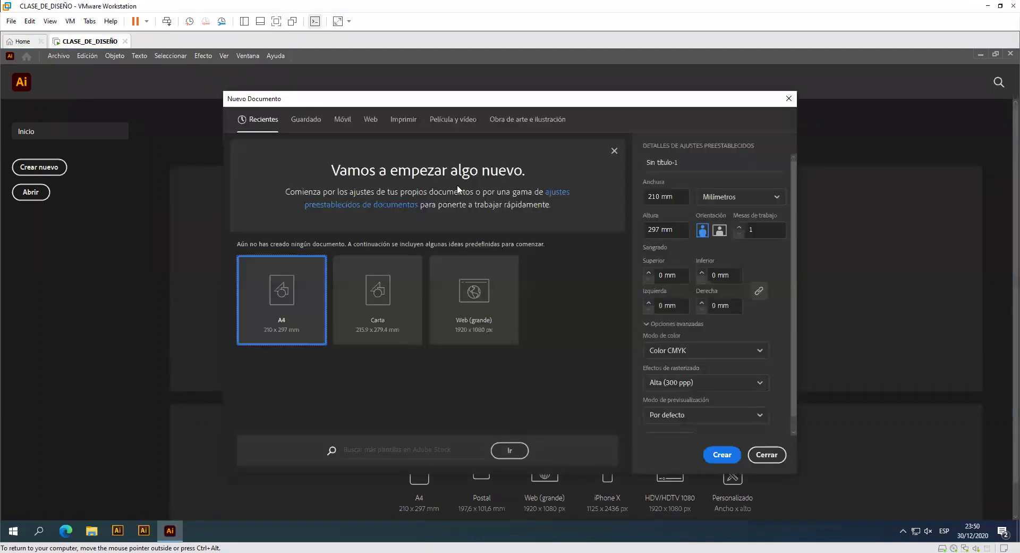
pyautogui.click(758, 201)
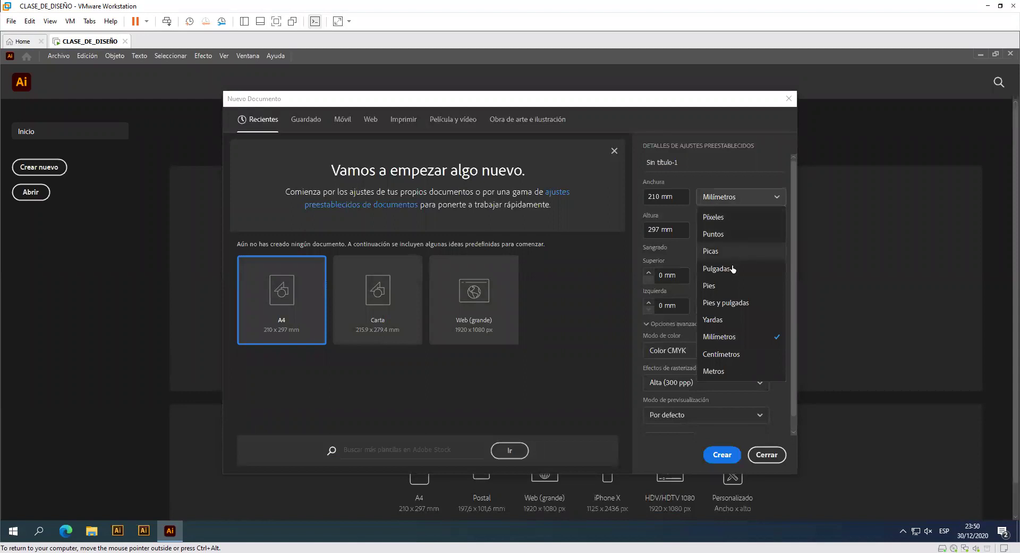
pyautogui.click(729, 354)
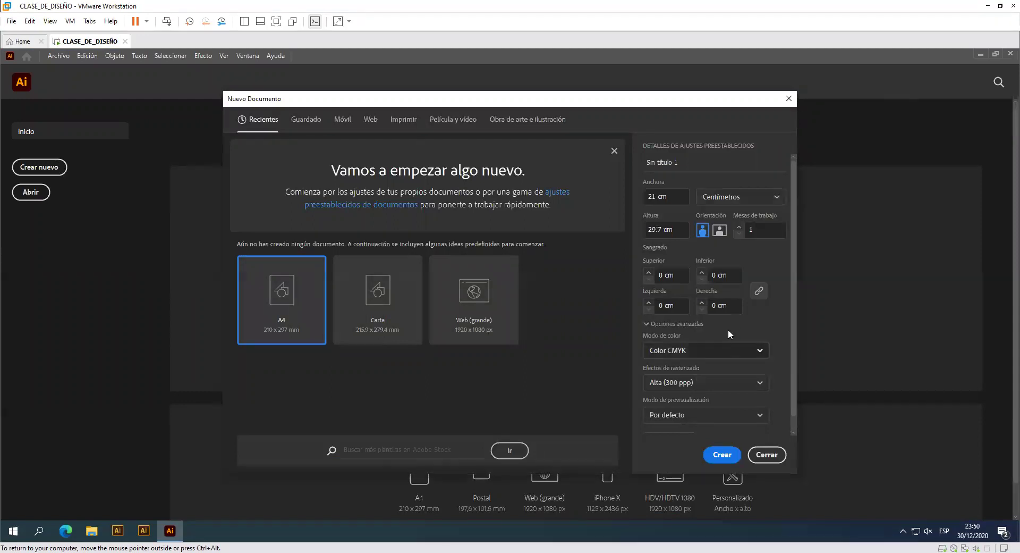
pyautogui.click(721, 457)
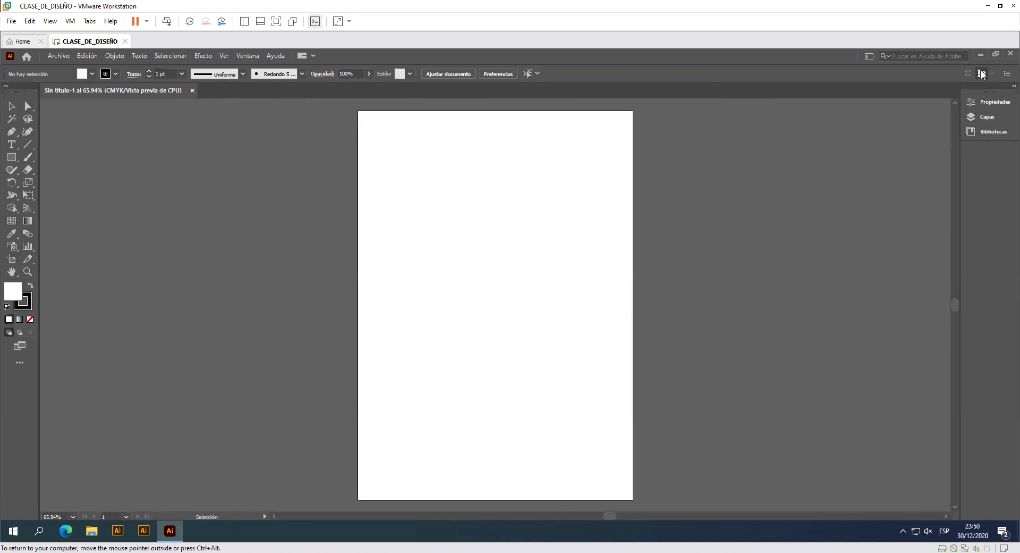
# Reset the Essentials workspace, show the Control bar, and switch to the two-column Advanced toolbar.
pyautogui.click(870, 57)
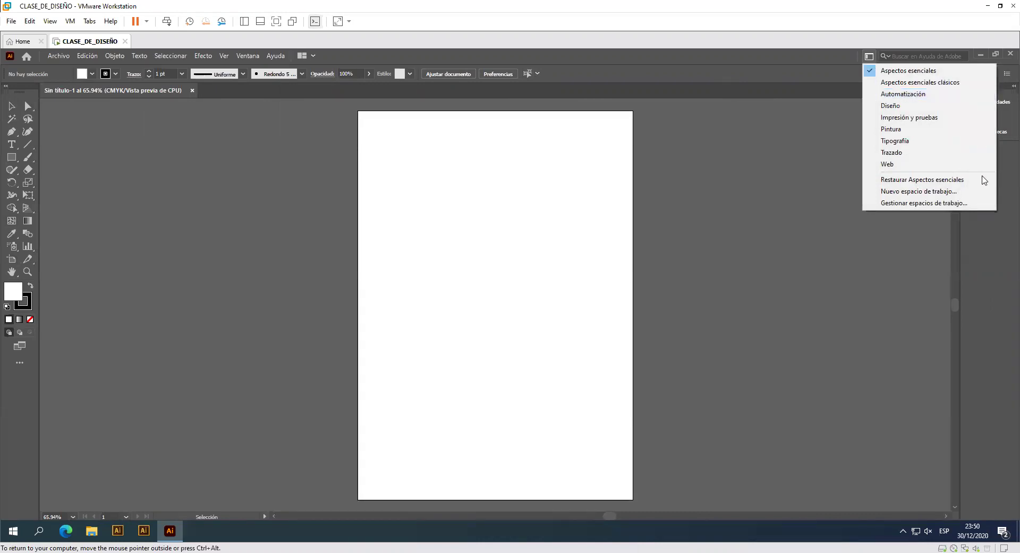
pyautogui.click(972, 181)
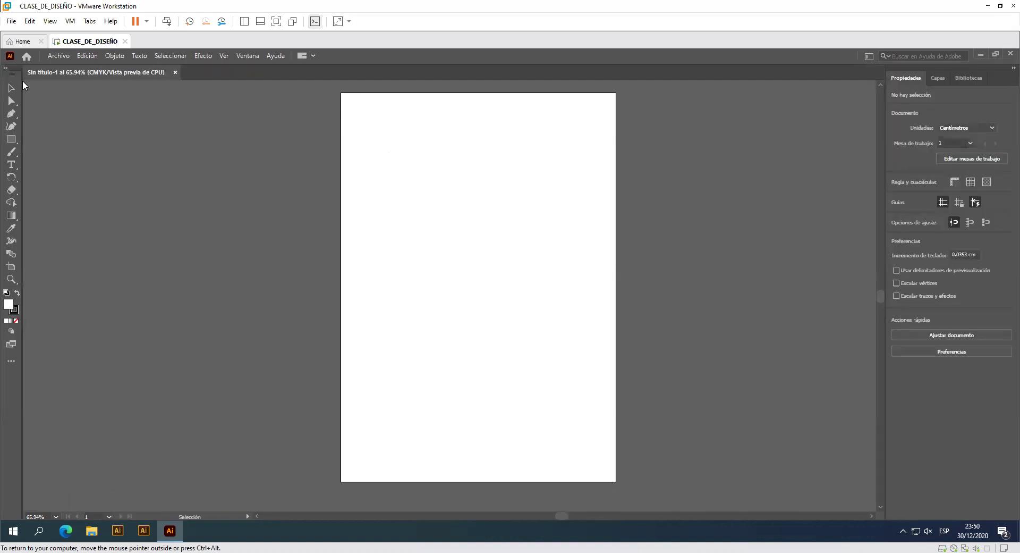
pyautogui.click(246, 55)
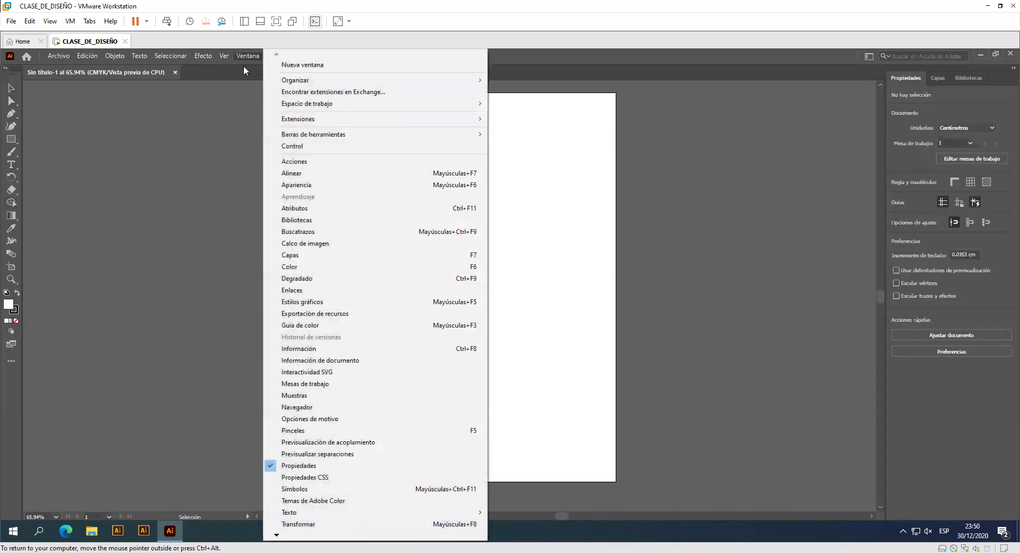
pyautogui.click(282, 142)
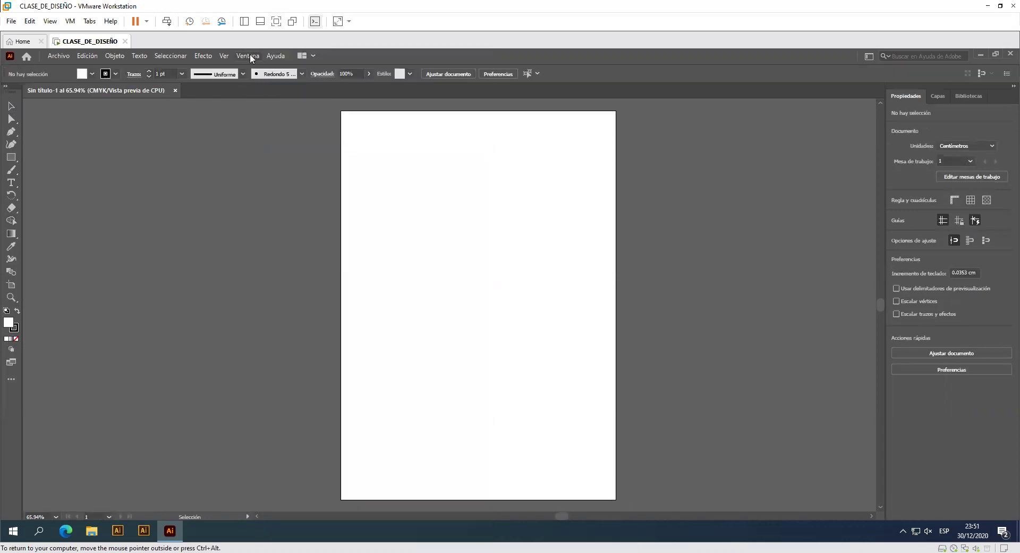
pyautogui.click(248, 56)
pyautogui.moveTo(313, 134)
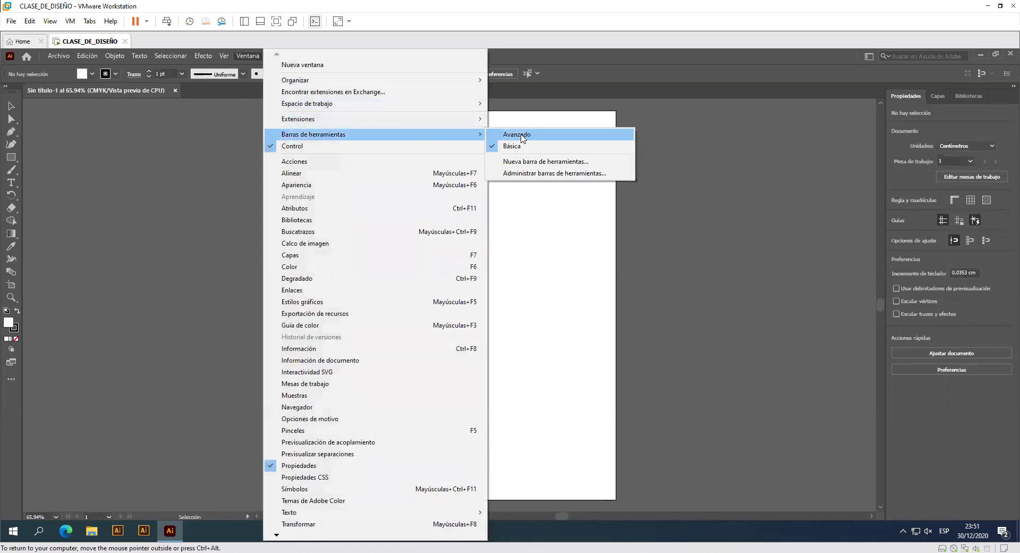
pyautogui.click(522, 137)
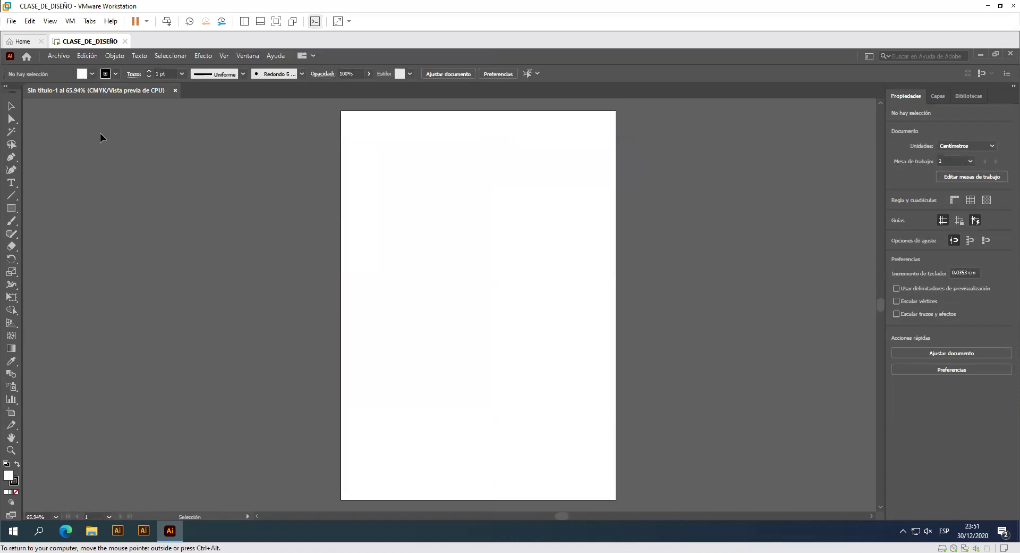
pyautogui.click(7, 87)
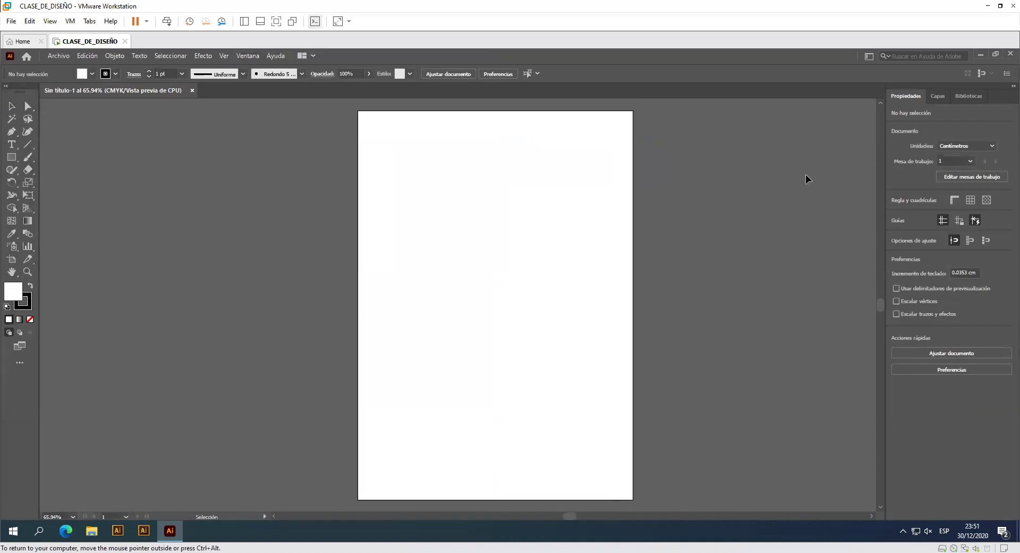
# Reset Essentials again with Properties collapsed, reapply Control bar and two-column Advanced toolbar, then close Illustrator.
pyautogui.click(872, 57)
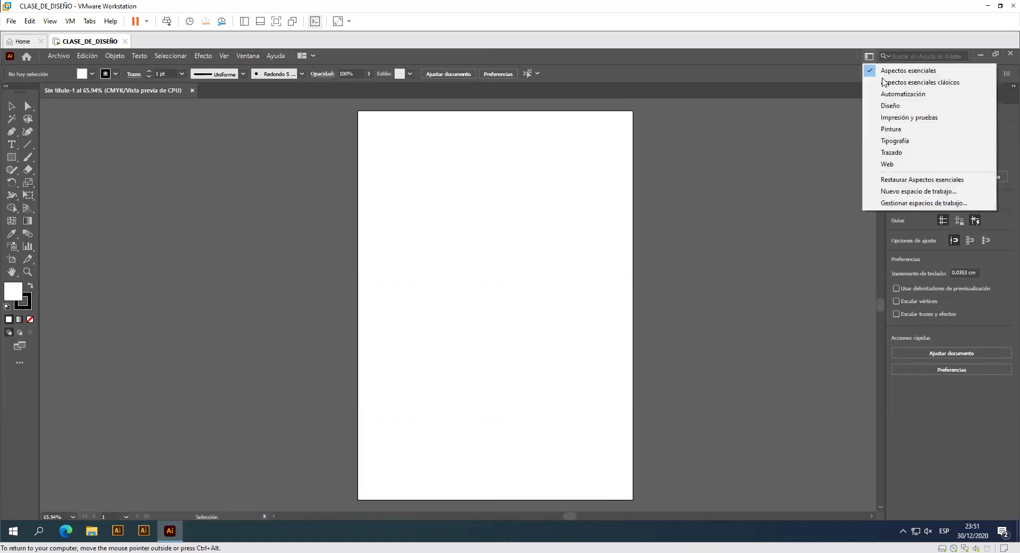
pyautogui.click(910, 180)
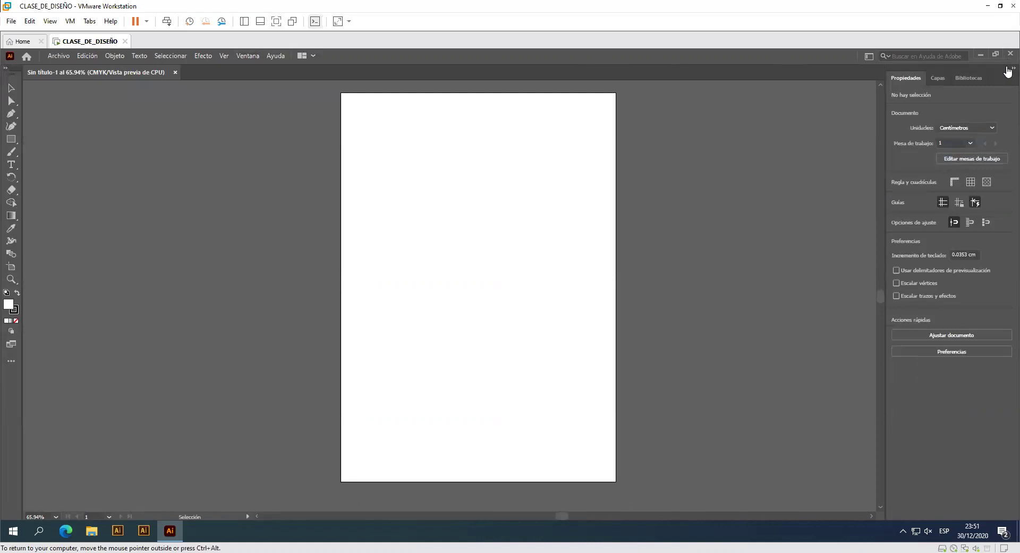
pyautogui.click(1010, 69)
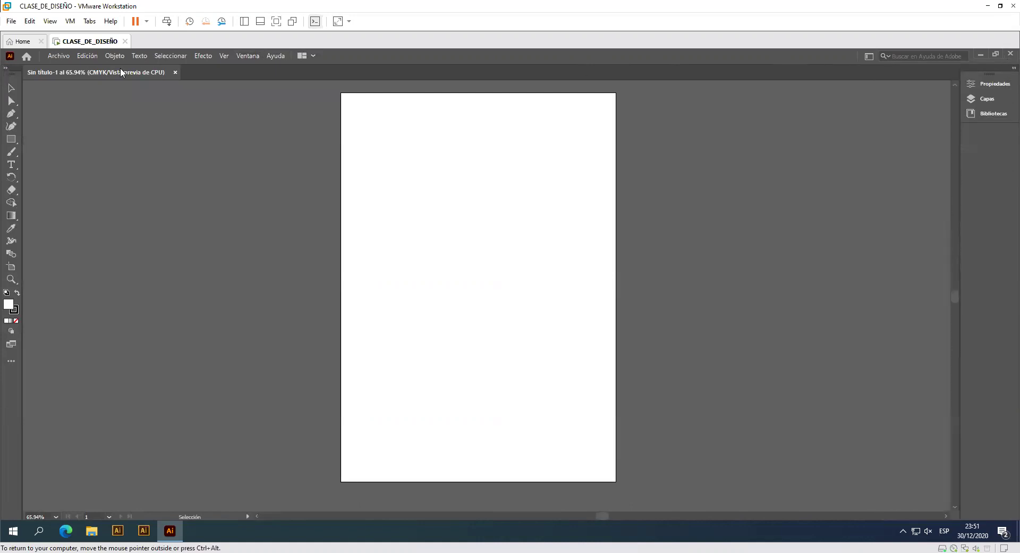
pyautogui.click(6, 68)
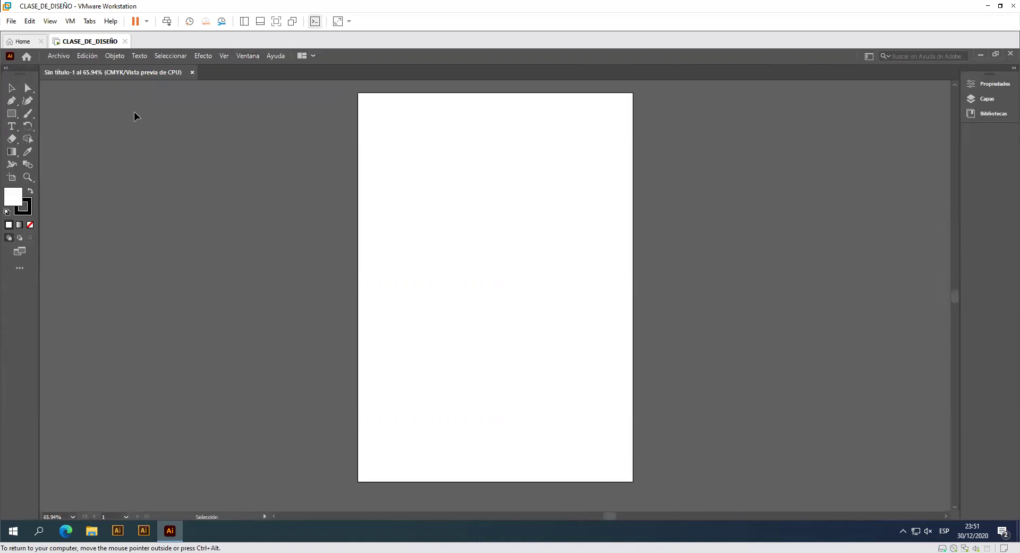
pyautogui.click(251, 56)
pyautogui.click(300, 149)
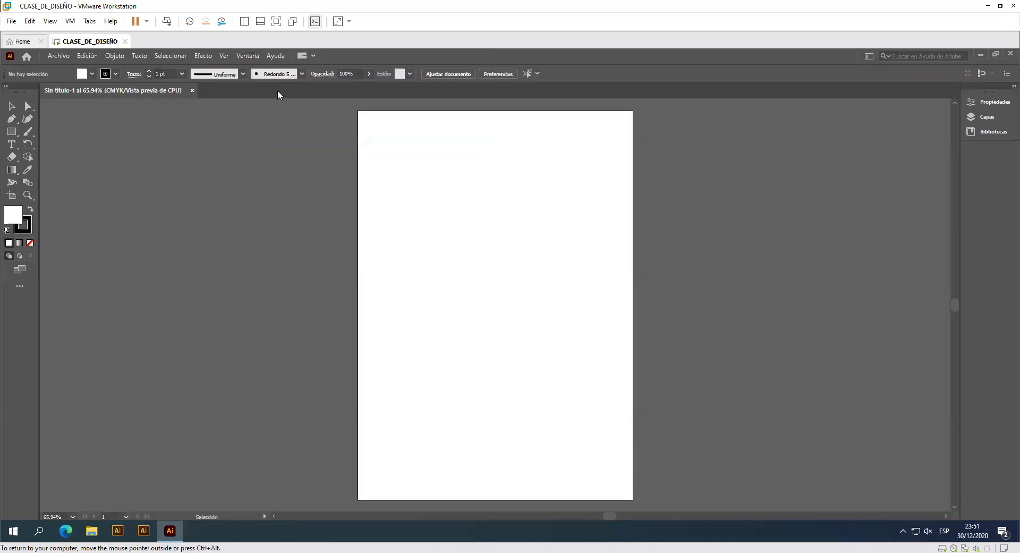
pyautogui.click(253, 56)
pyautogui.moveTo(313, 134)
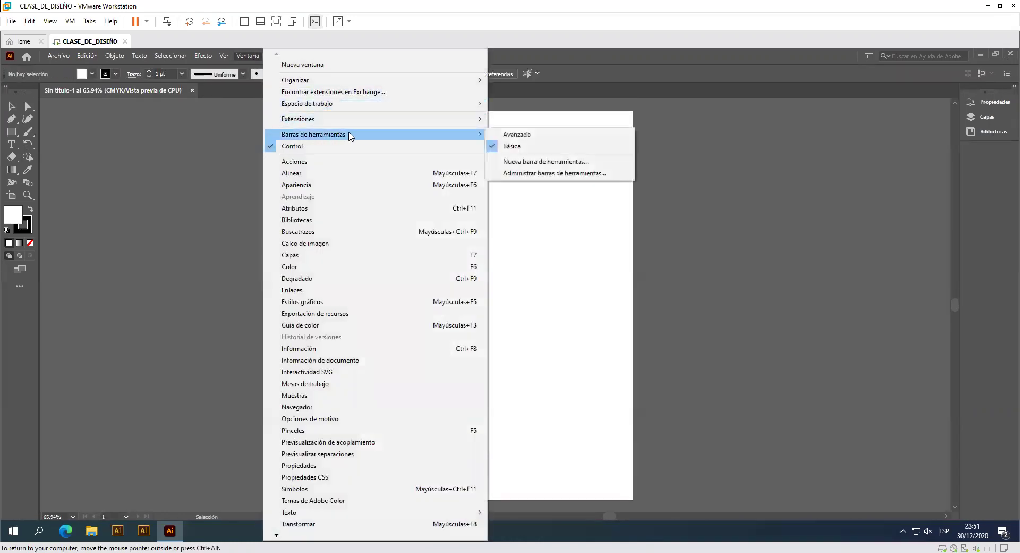
pyautogui.click(522, 135)
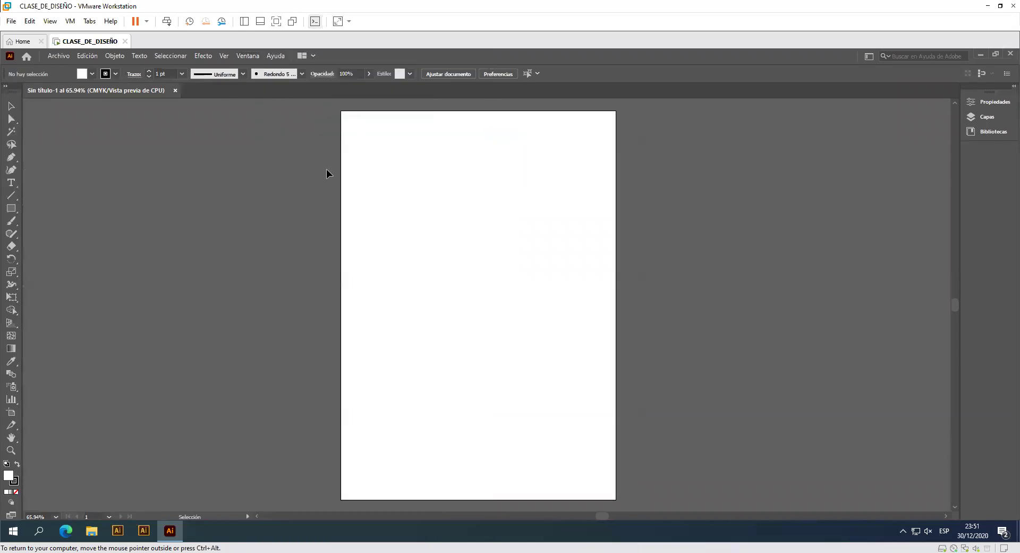
pyautogui.click(6, 86)
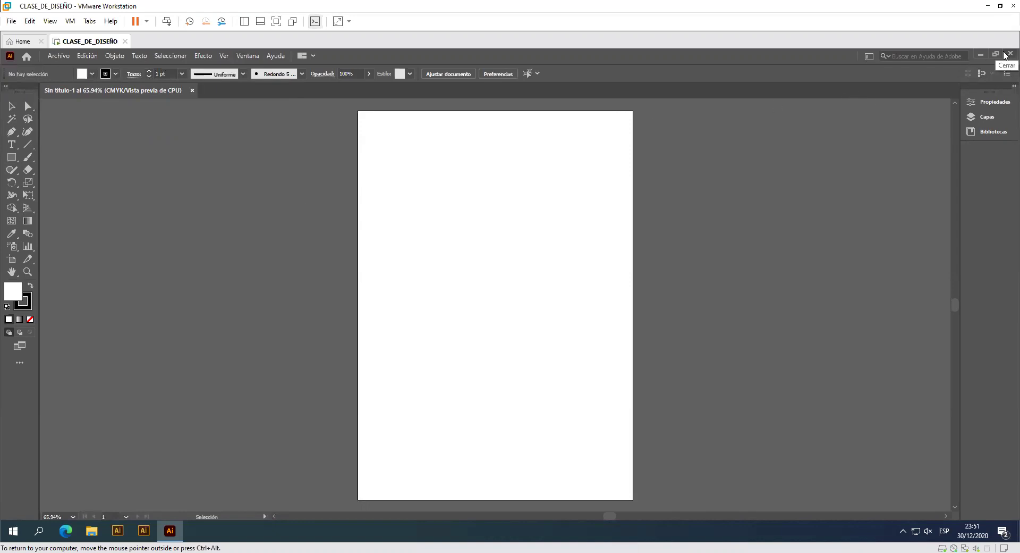
pyautogui.click(1006, 55)
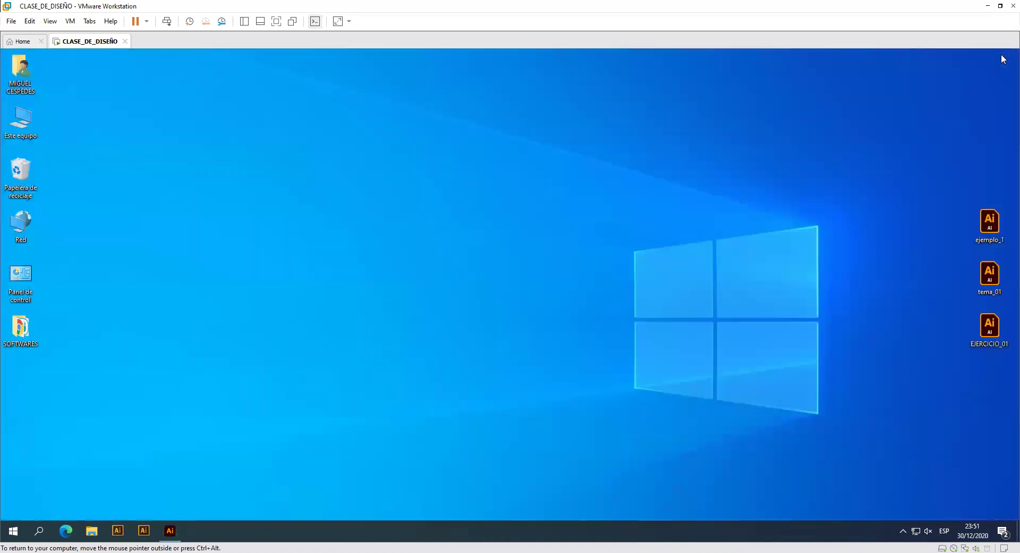
# Launch Illustrator CS6 and create a new blank A4 document in centimetres via Archivo > Nuevo.
pyautogui.click(144, 530)
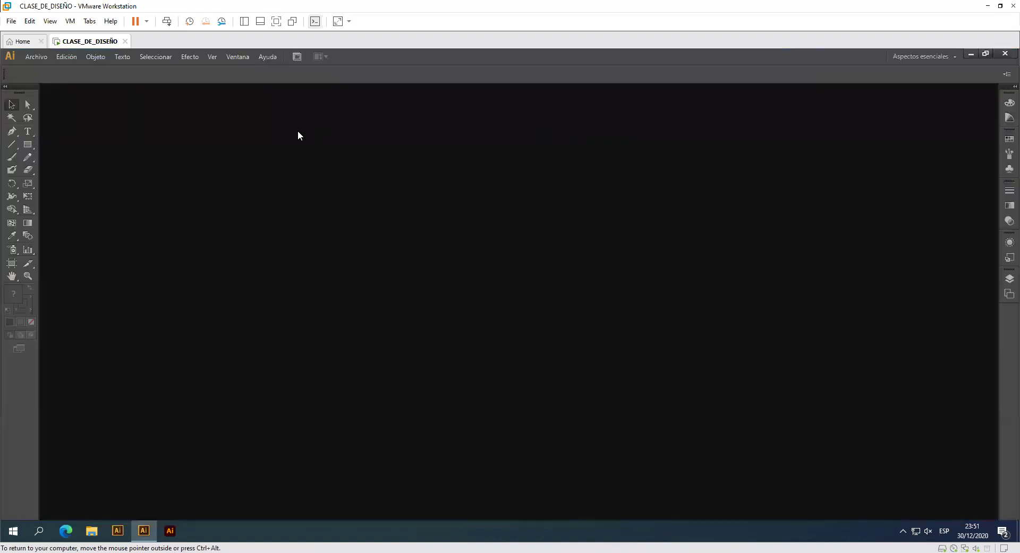
pyautogui.click(38, 57)
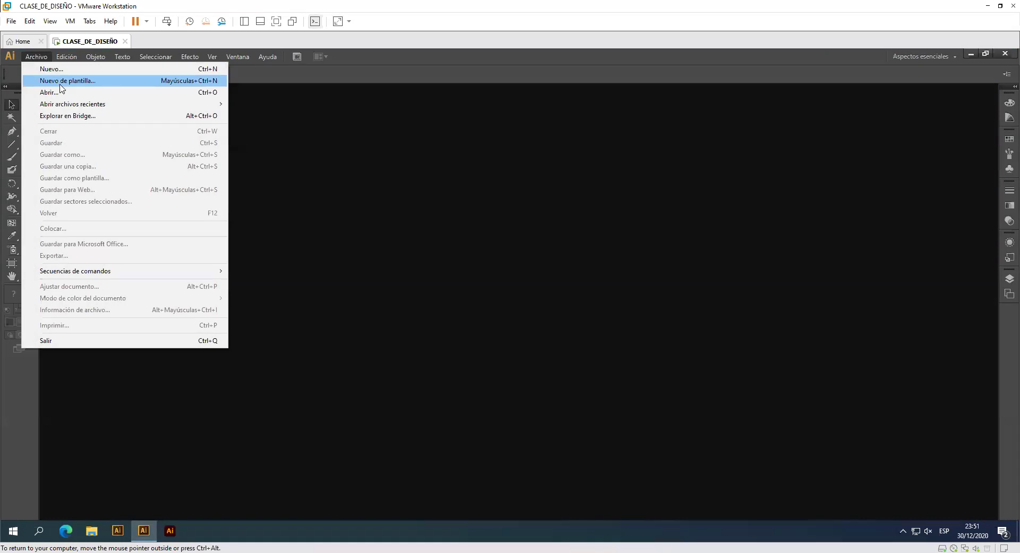
pyautogui.click(45, 69)
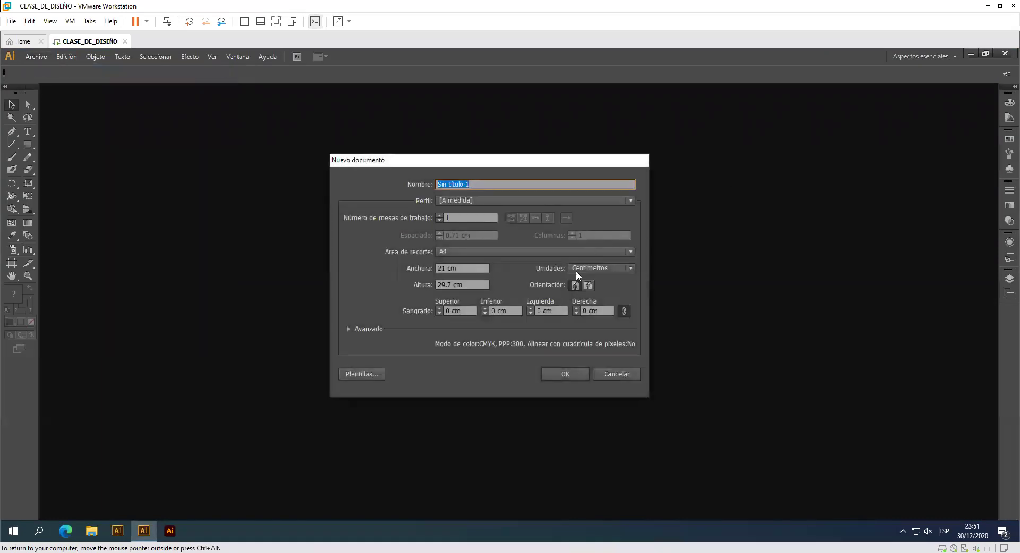
pyautogui.click(572, 374)
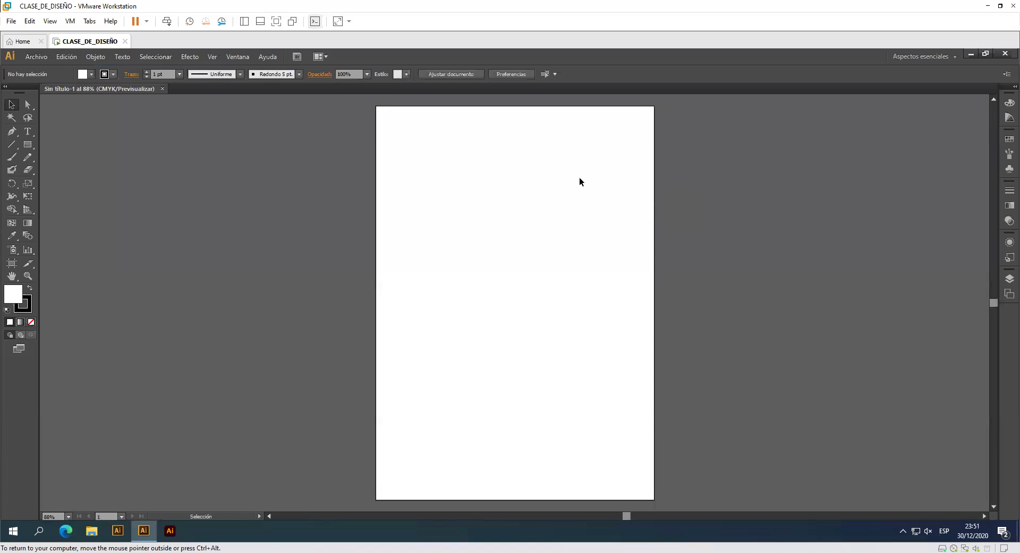
# Close the tools panel and right panel column, and hide the Control bar.
pyautogui.moveTo(31, 91); pyautogui.dragTo(365, 199)
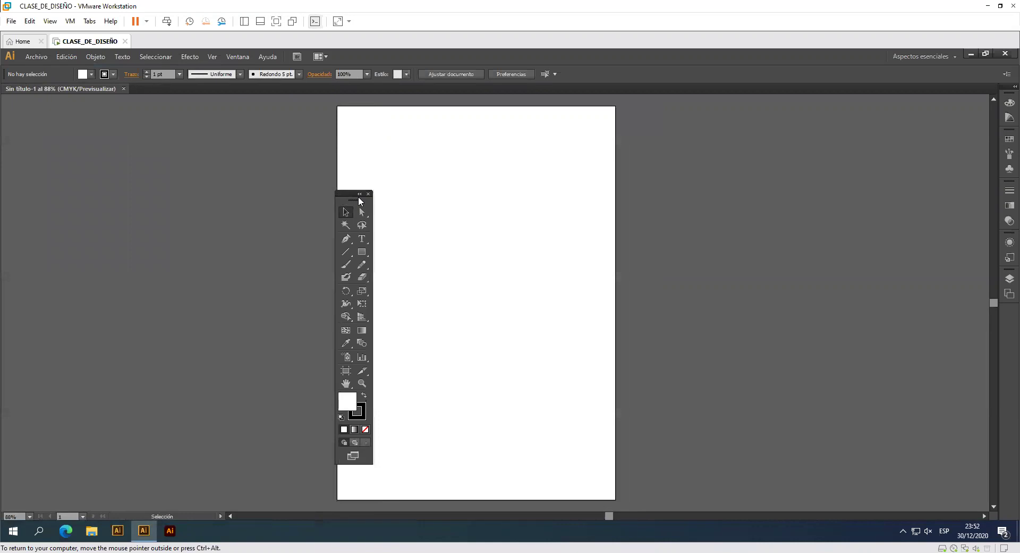
pyautogui.click(369, 194)
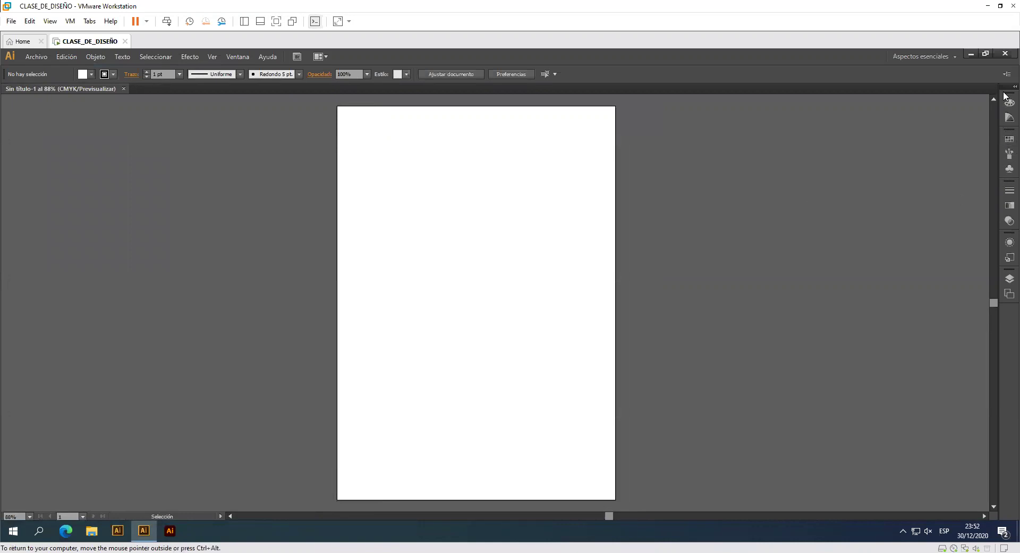
pyautogui.moveTo(1005, 89); pyautogui.dragTo(387, 136)
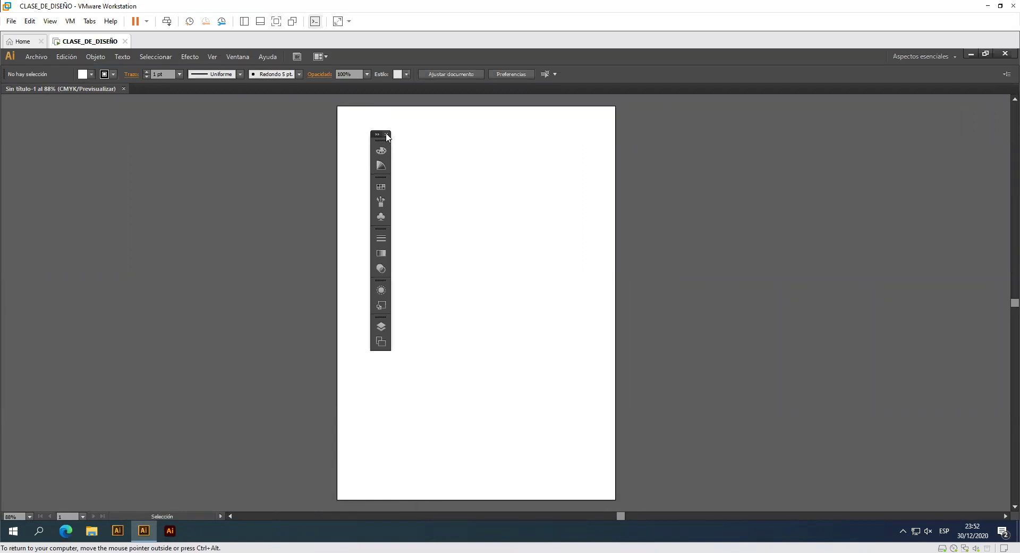
pyautogui.click(387, 135)
pyautogui.click(245, 57)
pyautogui.click(306, 114)
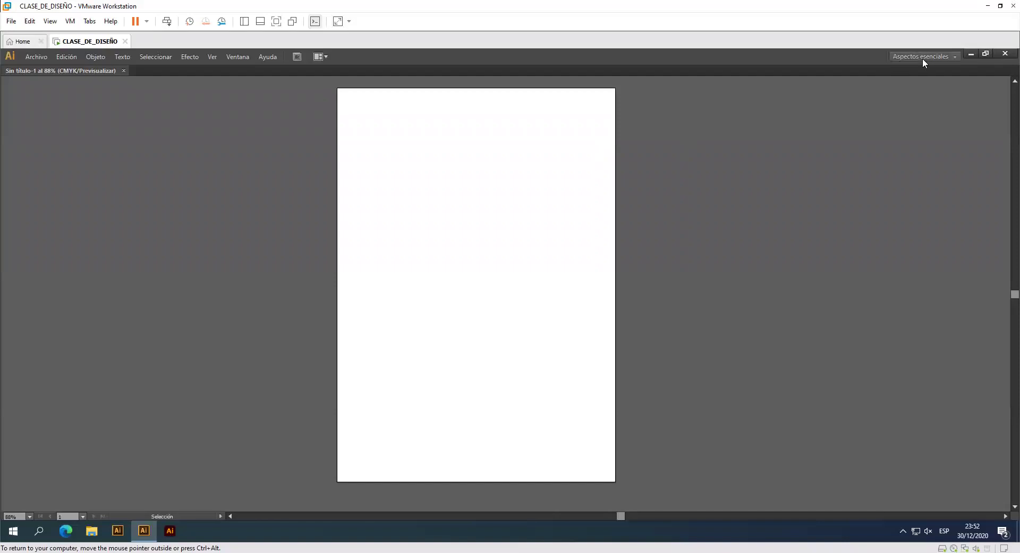
# Restore the Essentials workspace and bring up the Edición menu toward Preferencias.
pyautogui.click(955, 56)
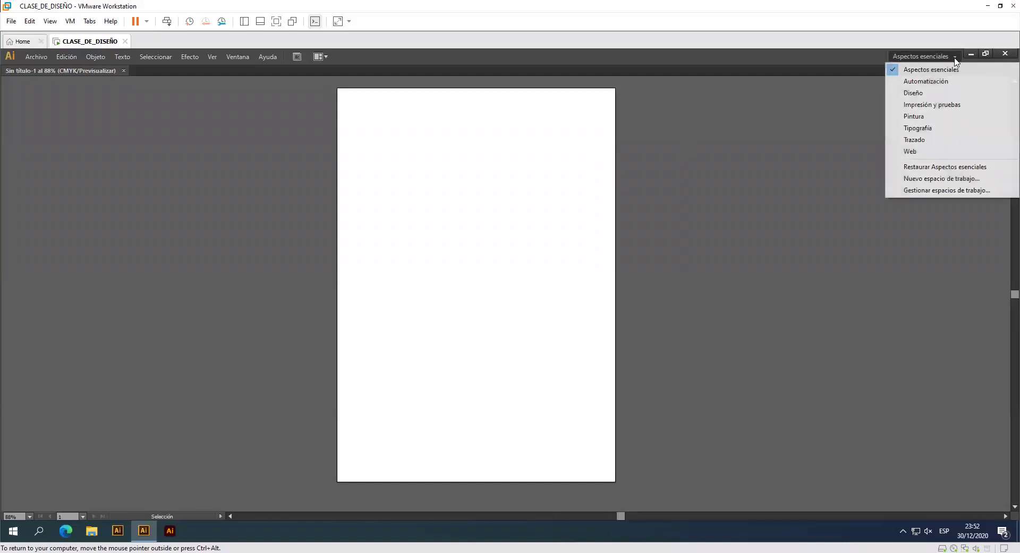
pyautogui.click(931, 168)
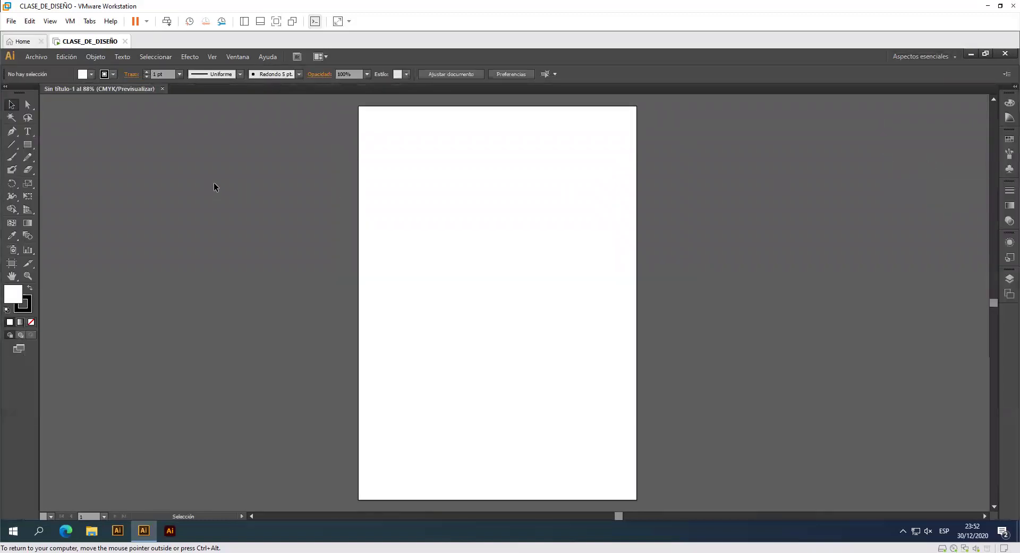
pyautogui.scroll(-1, 593, 276)
pyautogui.scroll(1, 593, 279)
pyautogui.scroll(1, 593, 279)
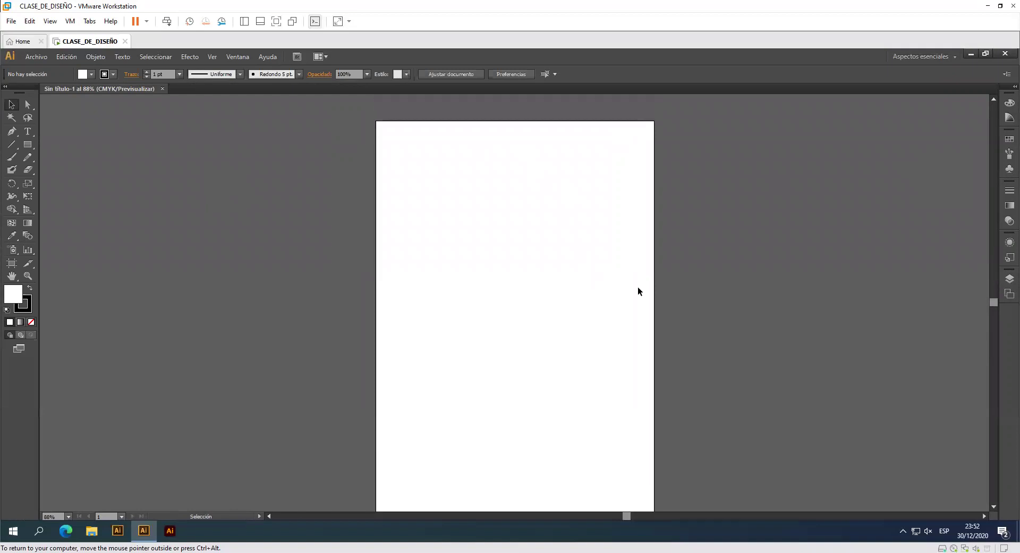
pyautogui.scroll(-2, 638, 288)
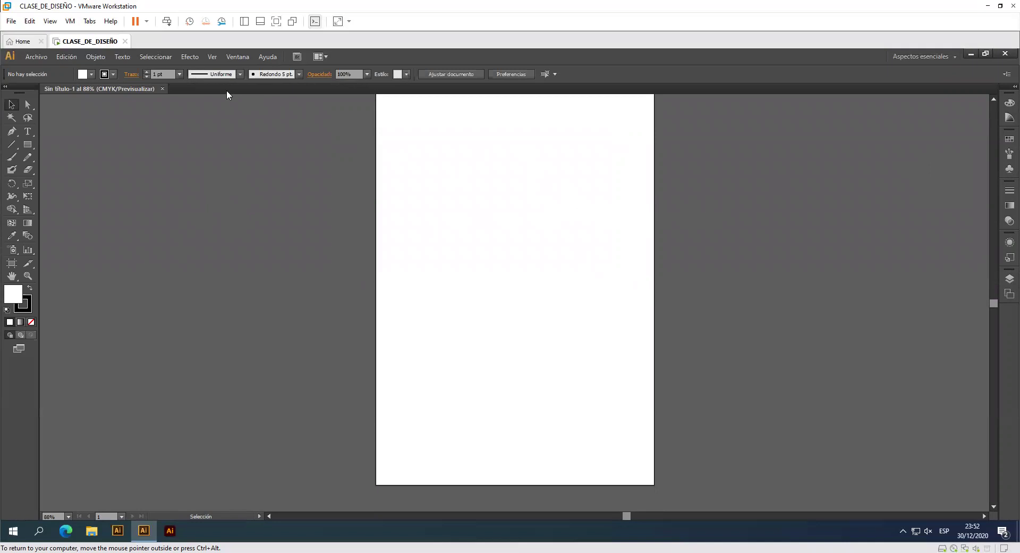
pyautogui.click(70, 57)
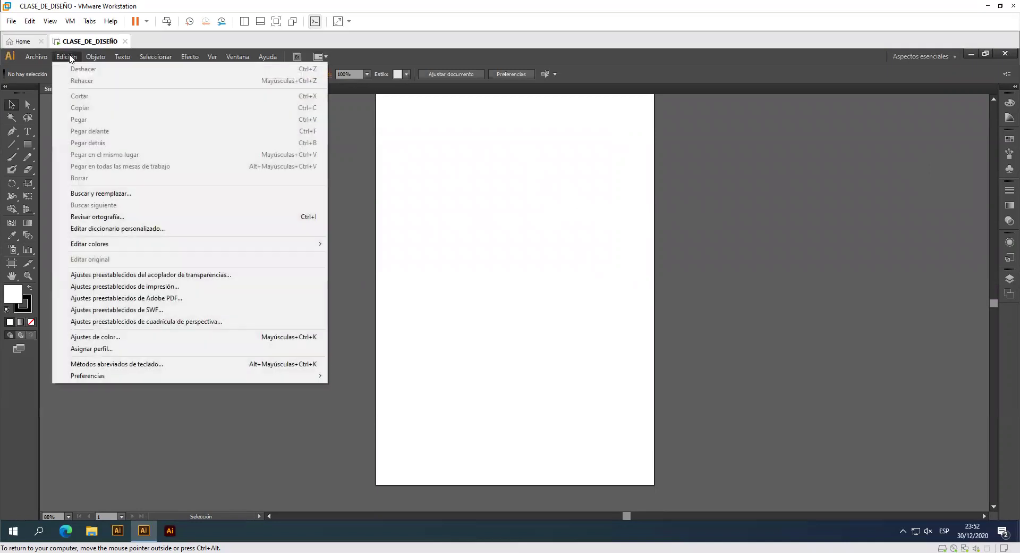
pyautogui.moveTo(88, 375)
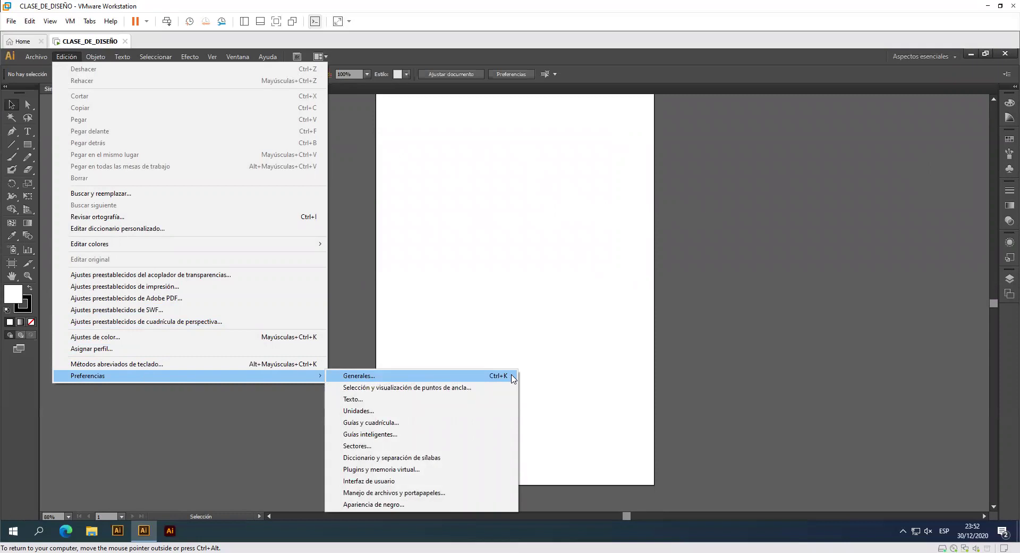
# In Interfaz de usuario preferences, try brightness slider levels from about 28% to full brightness.
pyautogui.click(512, 376)
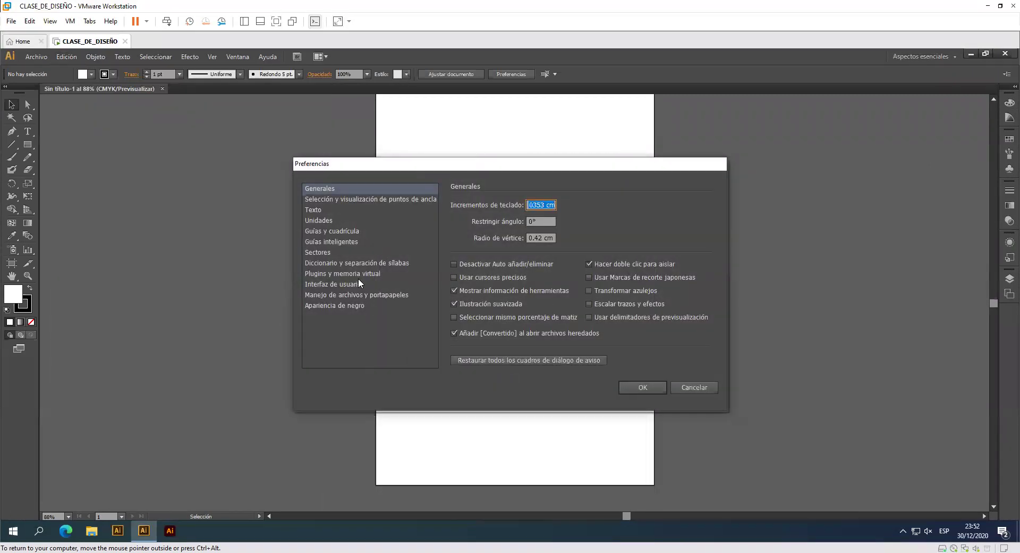
pyautogui.click(346, 285)
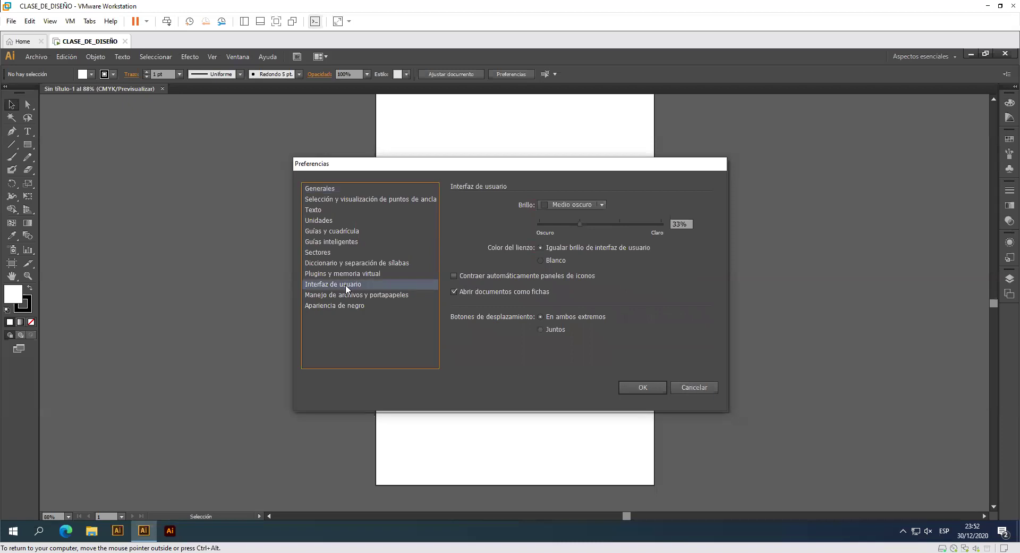
pyautogui.moveTo(579, 225); pyautogui.dragTo(621, 224)
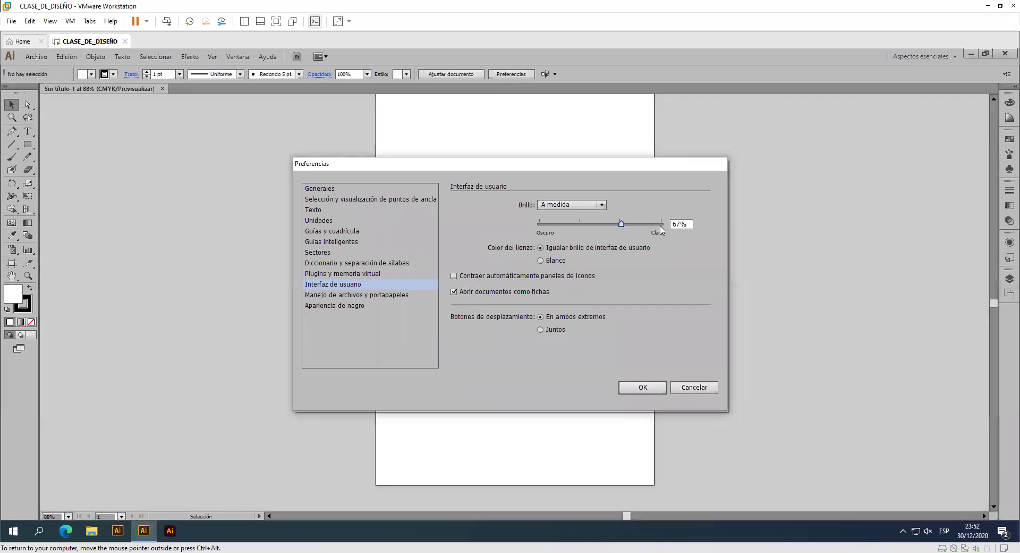
pyautogui.click(661, 230)
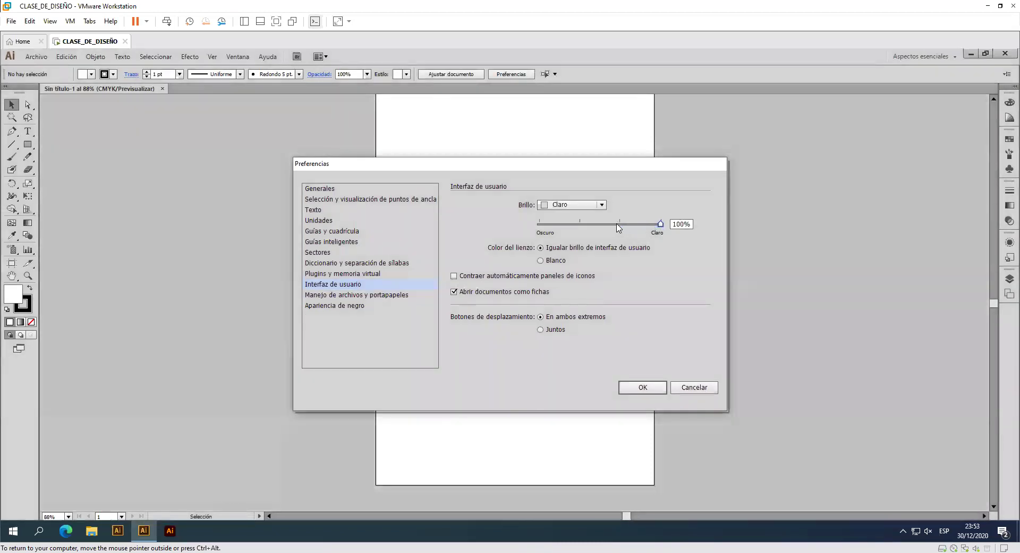
pyautogui.moveTo(661, 223); pyautogui.dragTo(616, 224)
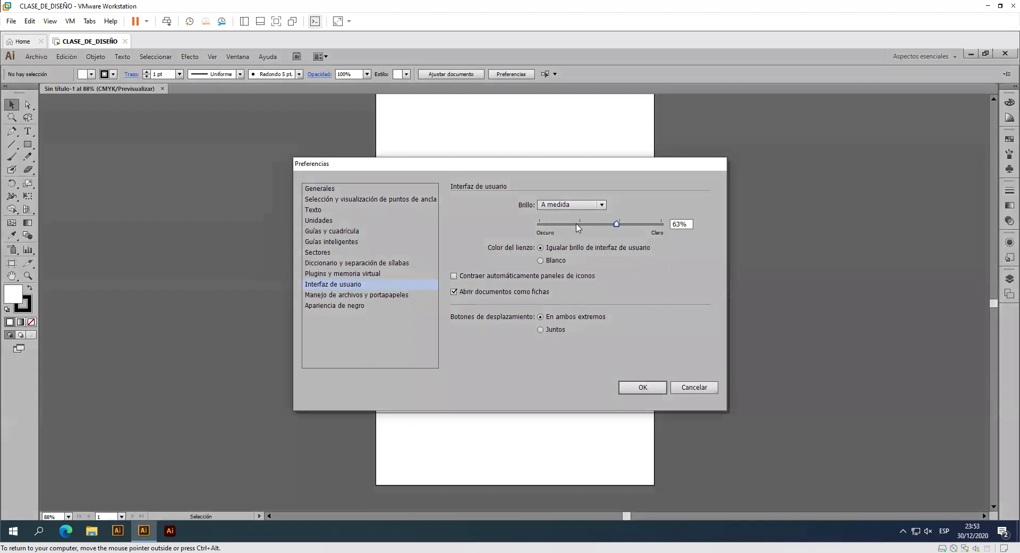
pyautogui.click(574, 223)
# Try the Medio oscuro, Medio claro and Oscuro presets, then set a custom 19% and confirm.
pyautogui.click(591, 222)
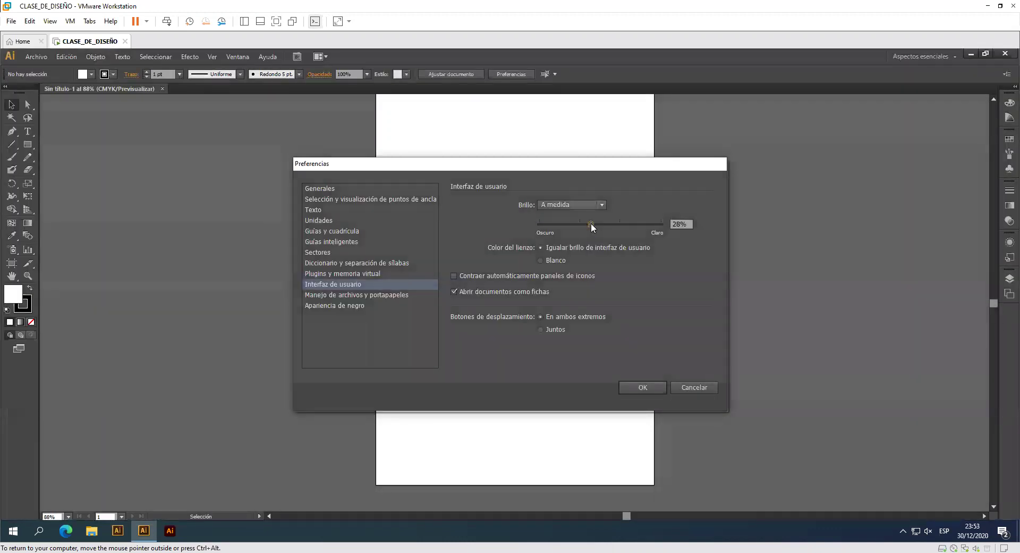
pyautogui.click(593, 206)
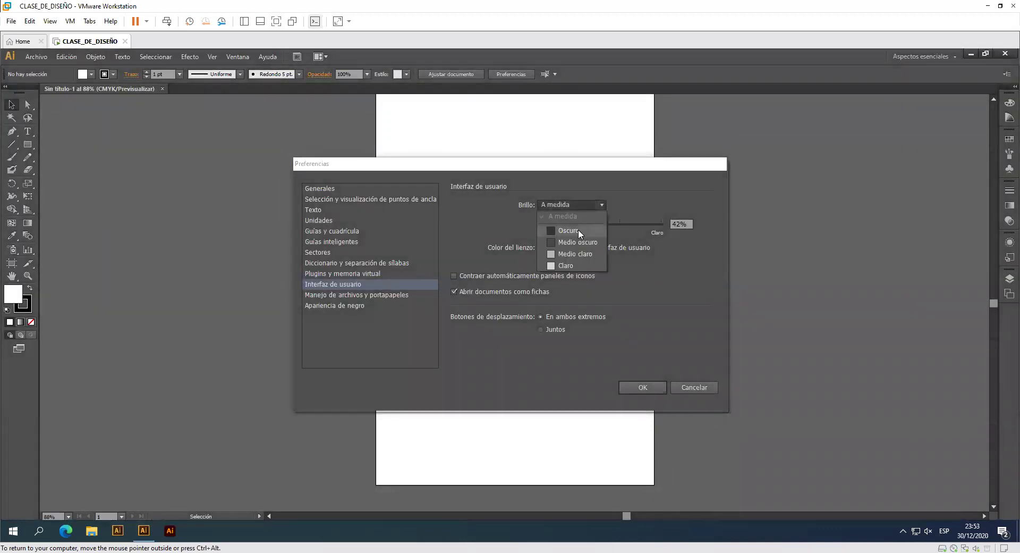
pyautogui.click(578, 241)
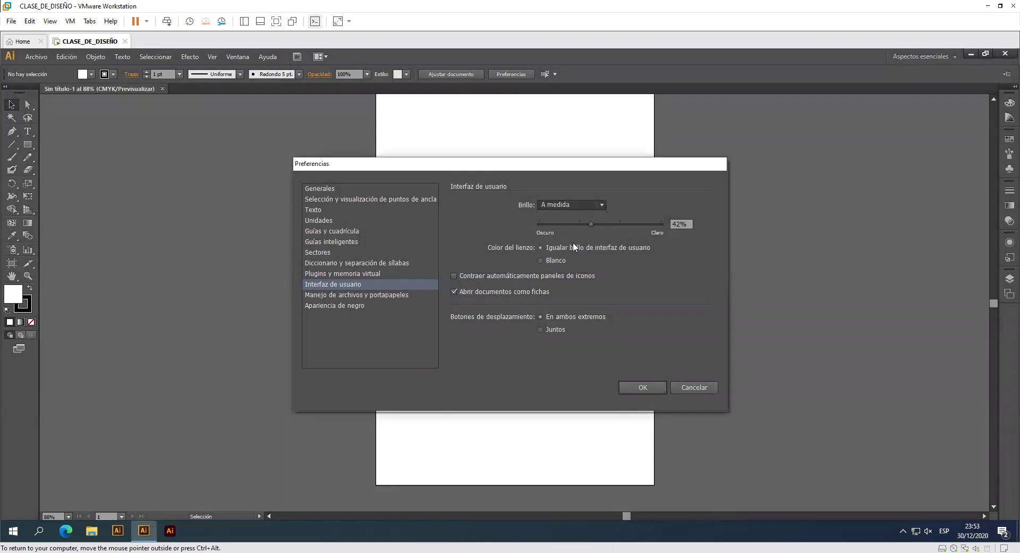
pyautogui.click(600, 204)
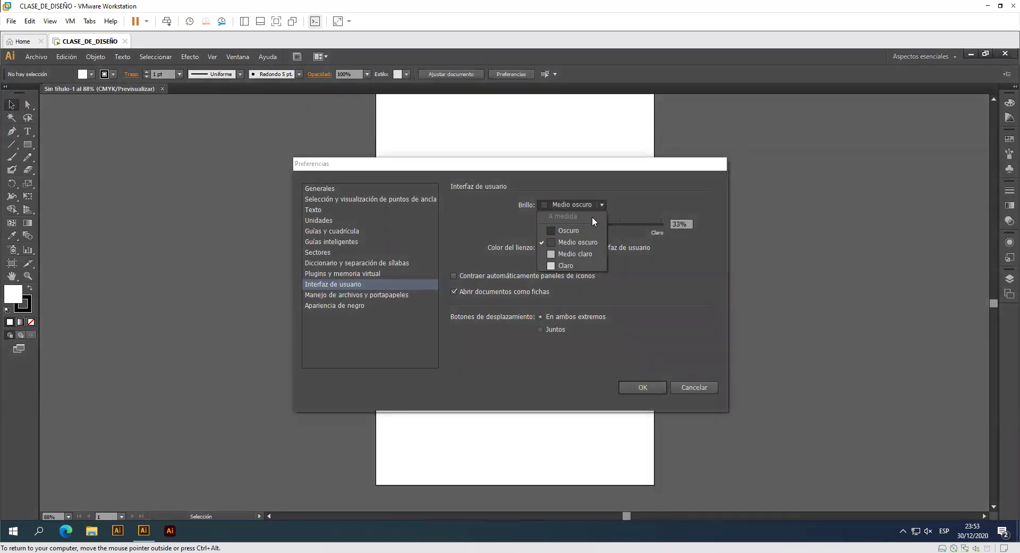
pyautogui.click(574, 254)
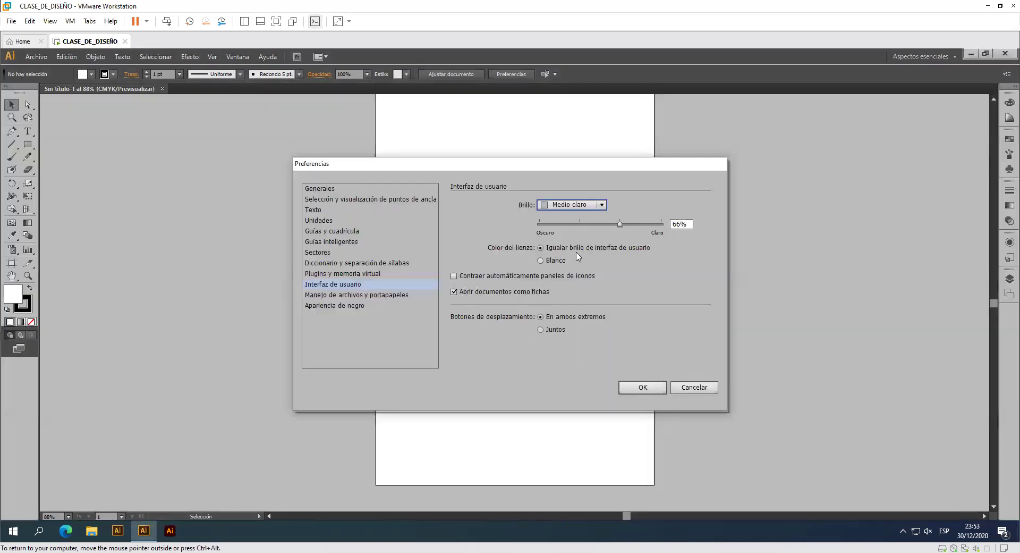
pyautogui.click(595, 205)
pyautogui.click(580, 230)
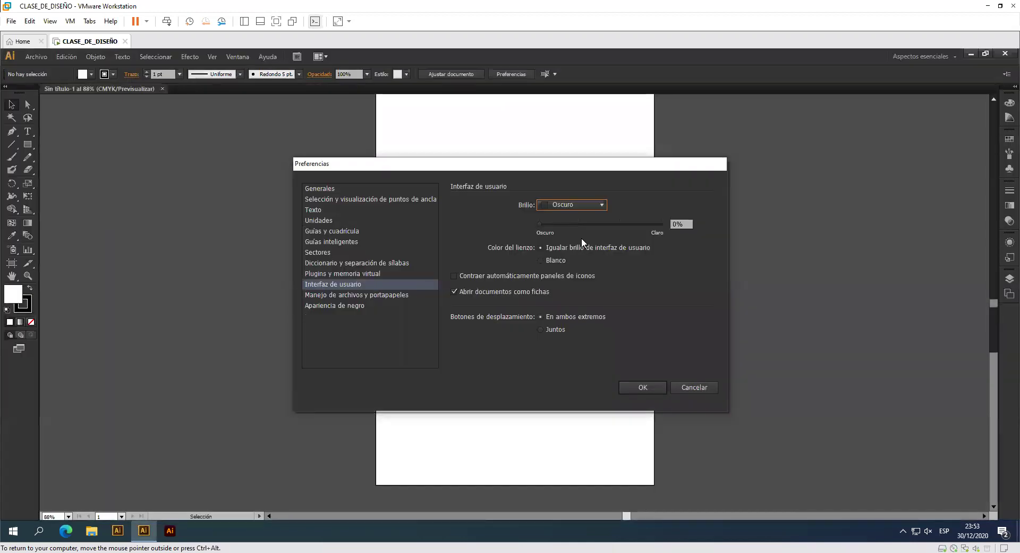
pyautogui.moveTo(543, 225); pyautogui.dragTo(559, 226)
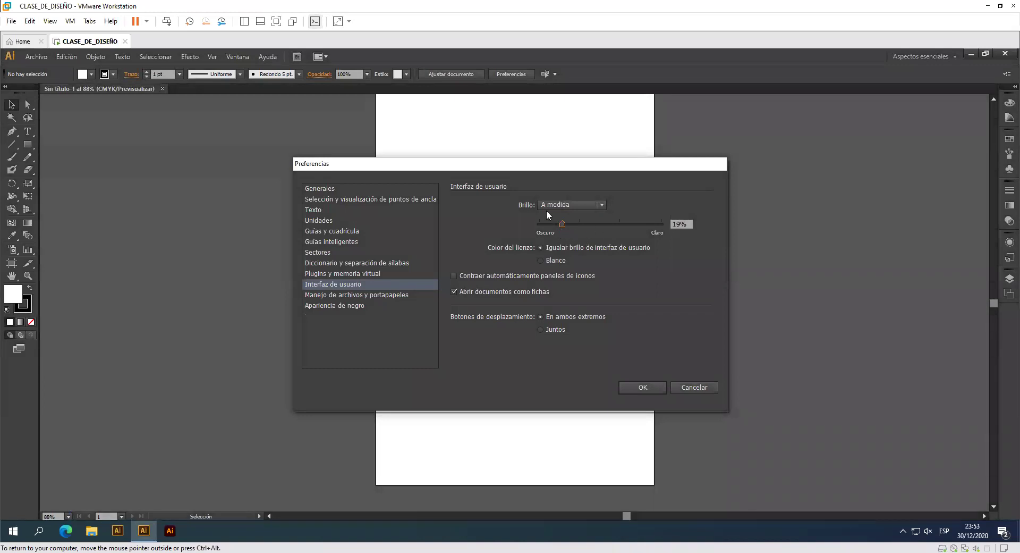
pyautogui.click(641, 387)
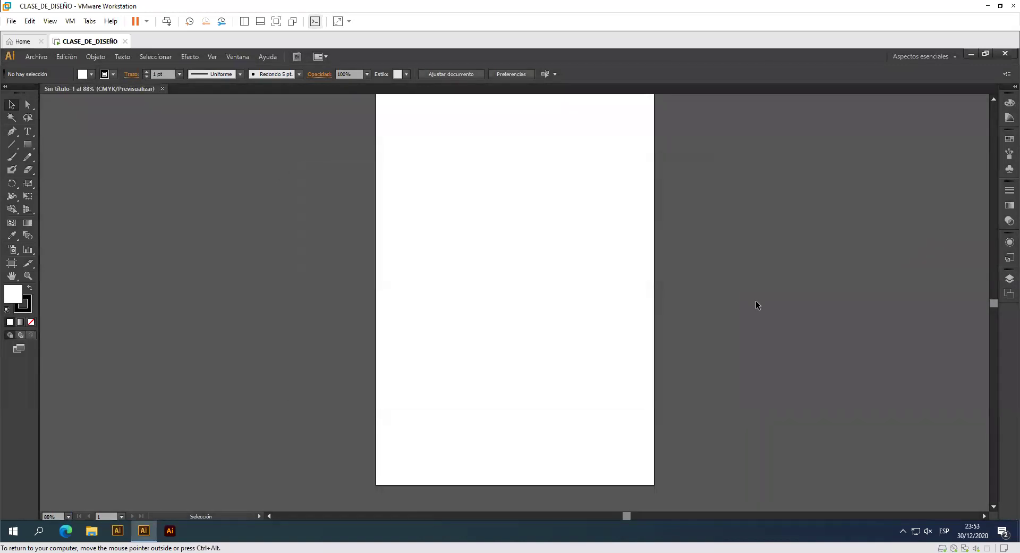
# Use Restaurar todos los cuadros de diálogo de aviso in Generales, confirm with OK, then close Illustrator CS6.
pyautogui.click(66, 57)
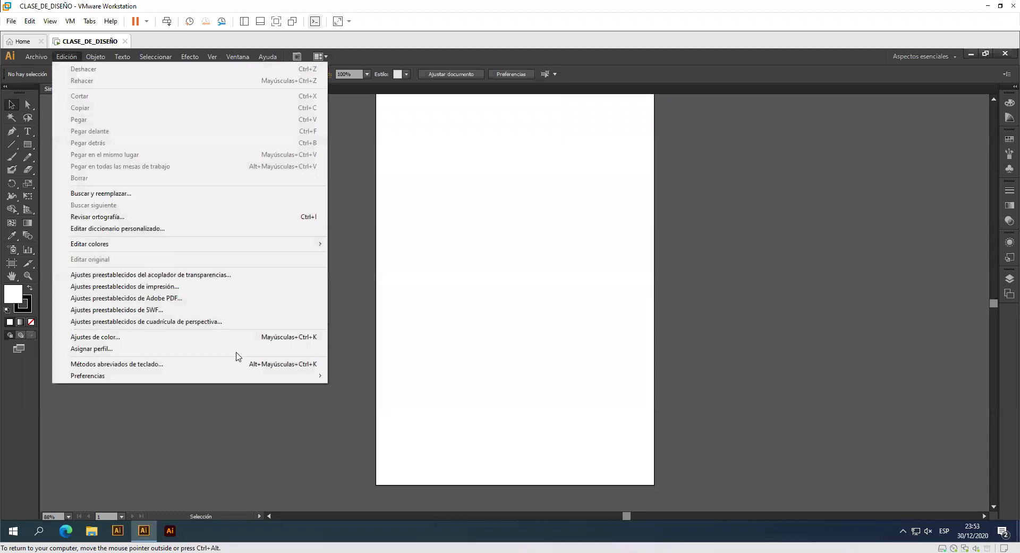
pyautogui.click(357, 375)
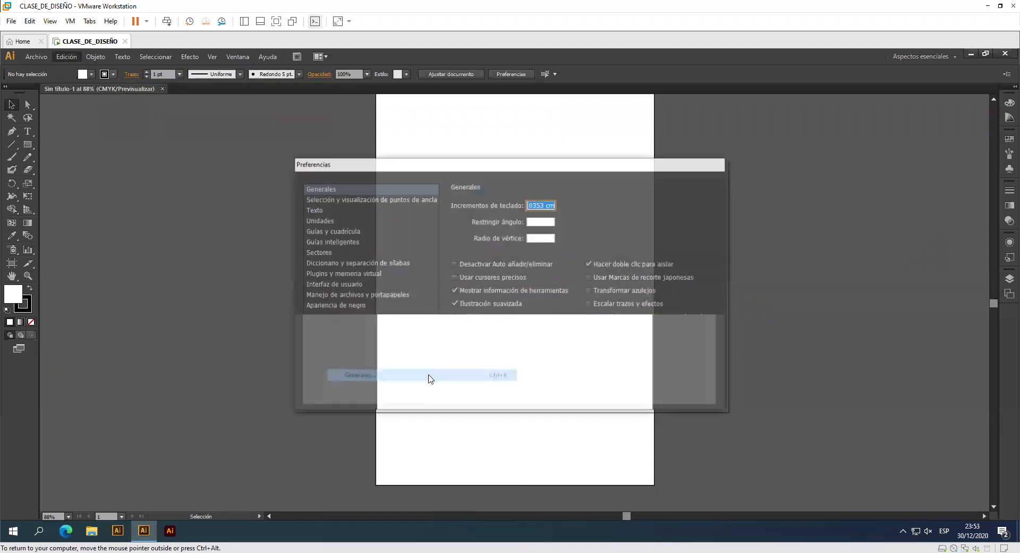
pyautogui.click(353, 285)
pyautogui.click(323, 189)
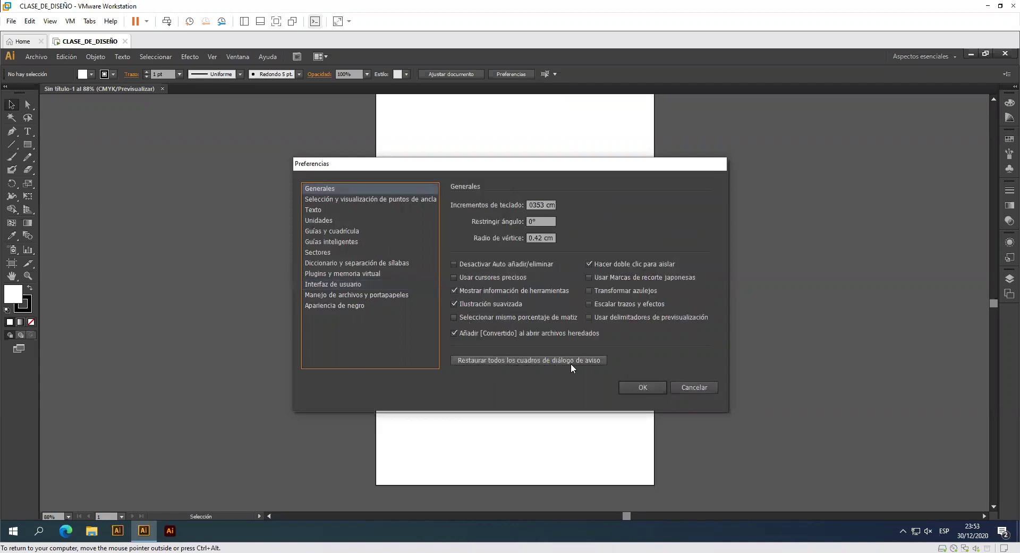
pyautogui.click(588, 359)
pyautogui.click(565, 307)
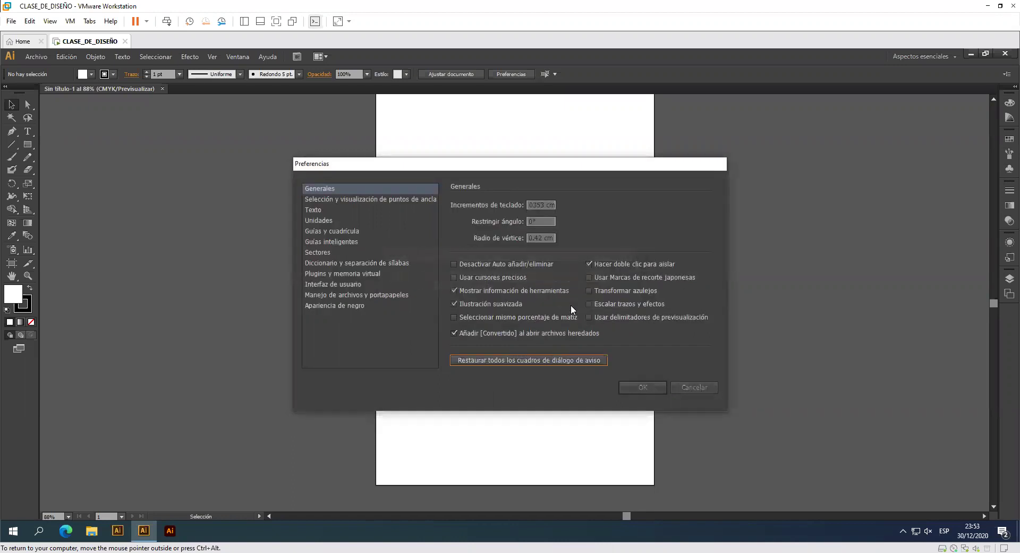
pyautogui.click(632, 386)
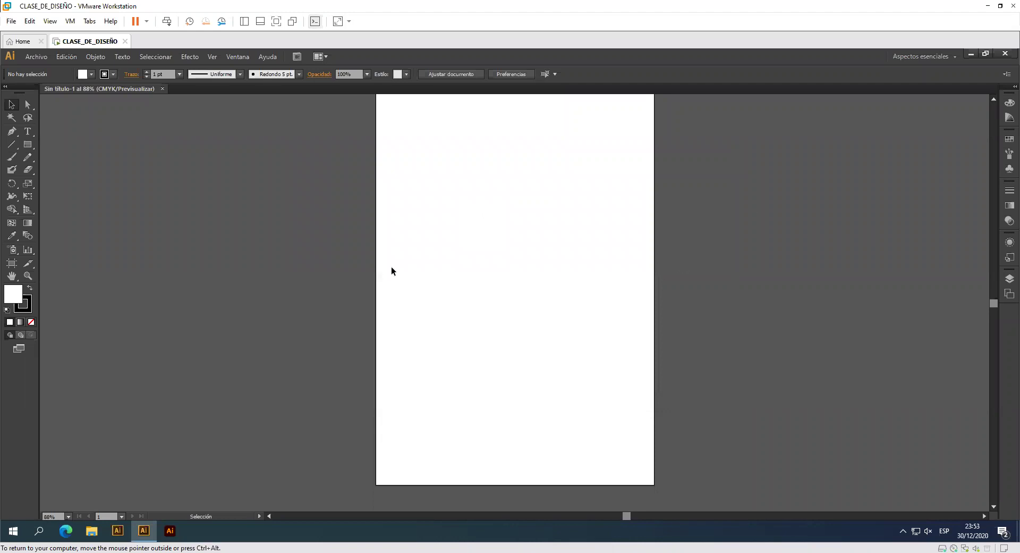
pyautogui.click(1005, 54)
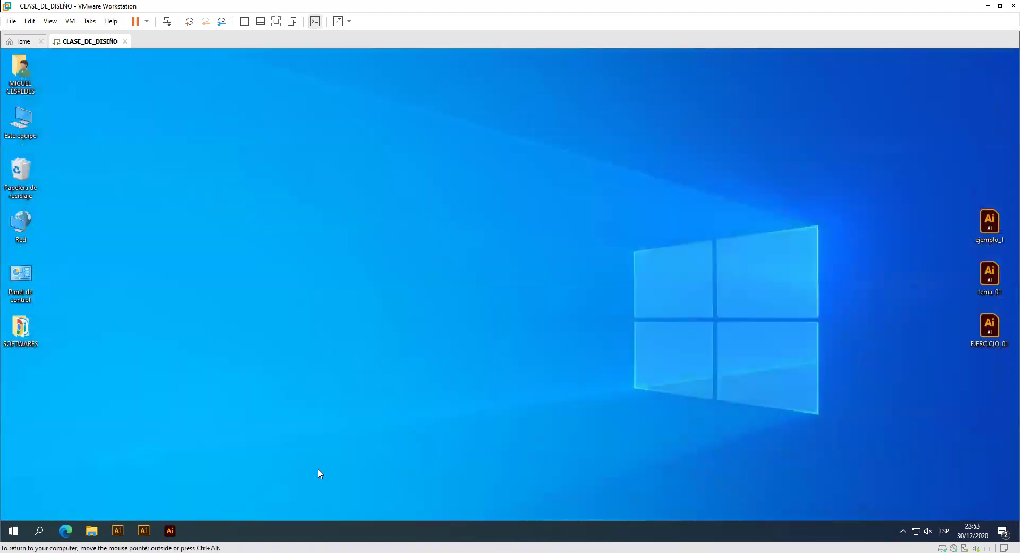
# Relaunch Illustrator and close it, then empty the Papelera de reciclaje, confirming with Sí.
pyautogui.click(147, 528)
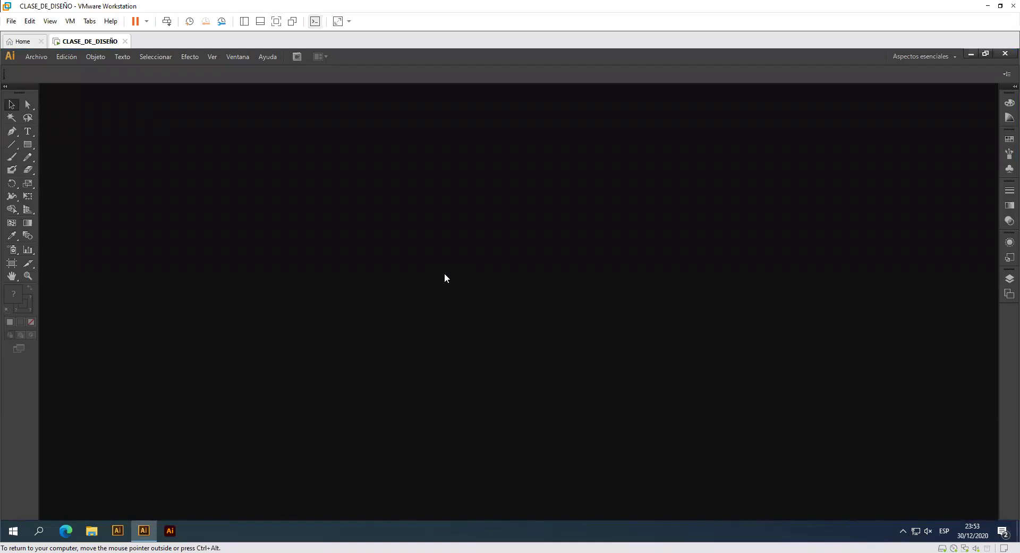
pyautogui.click(1005, 56)
pyautogui.click(37, 165)
pyautogui.rightClick(39, 166)
pyautogui.click(101, 184)
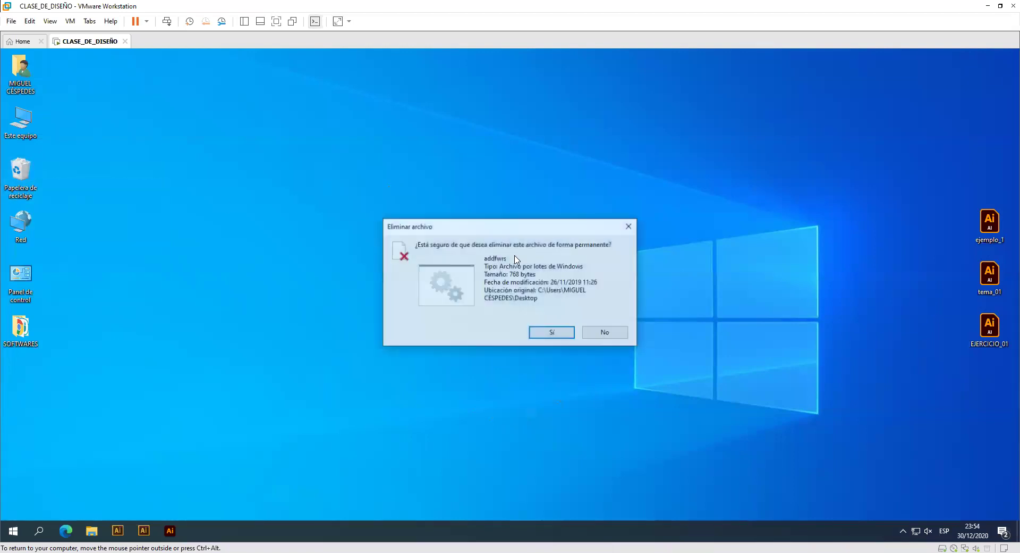
pyautogui.click(557, 332)
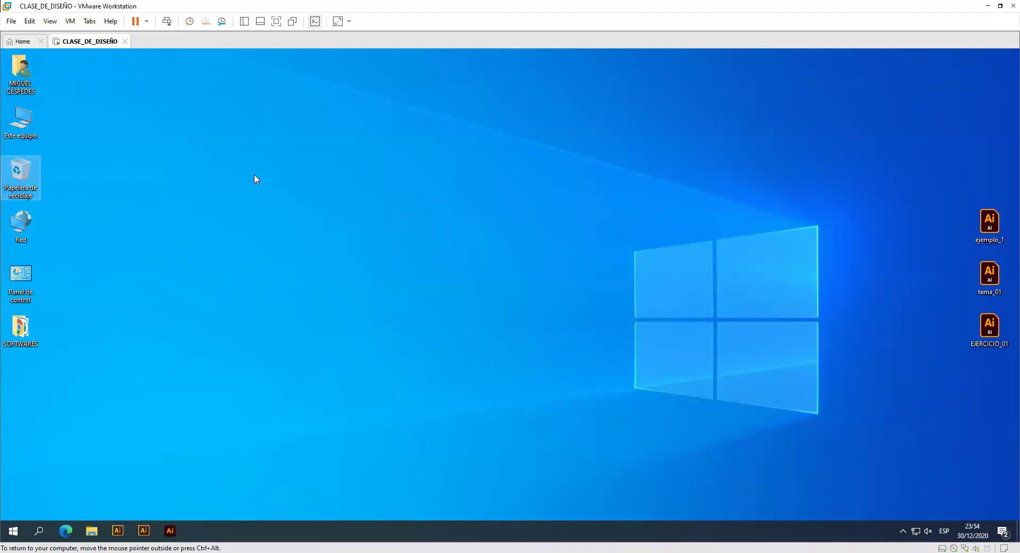